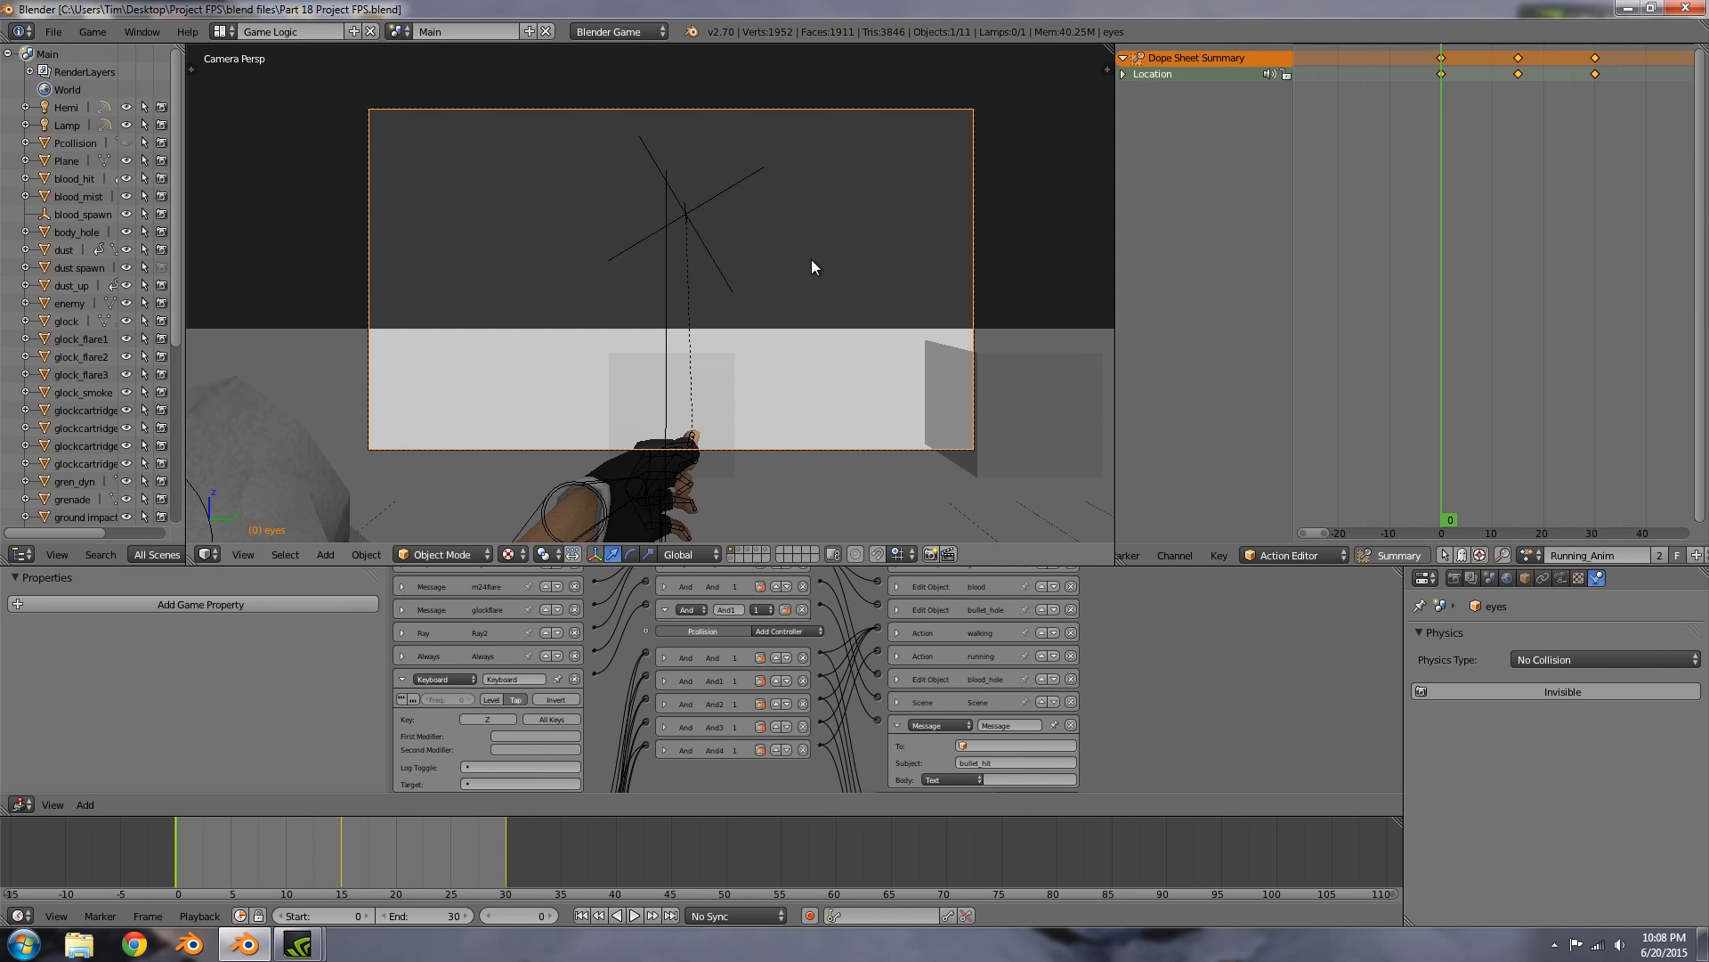
Step: Play-test the shooter game in the viewport and end the test
key("p")
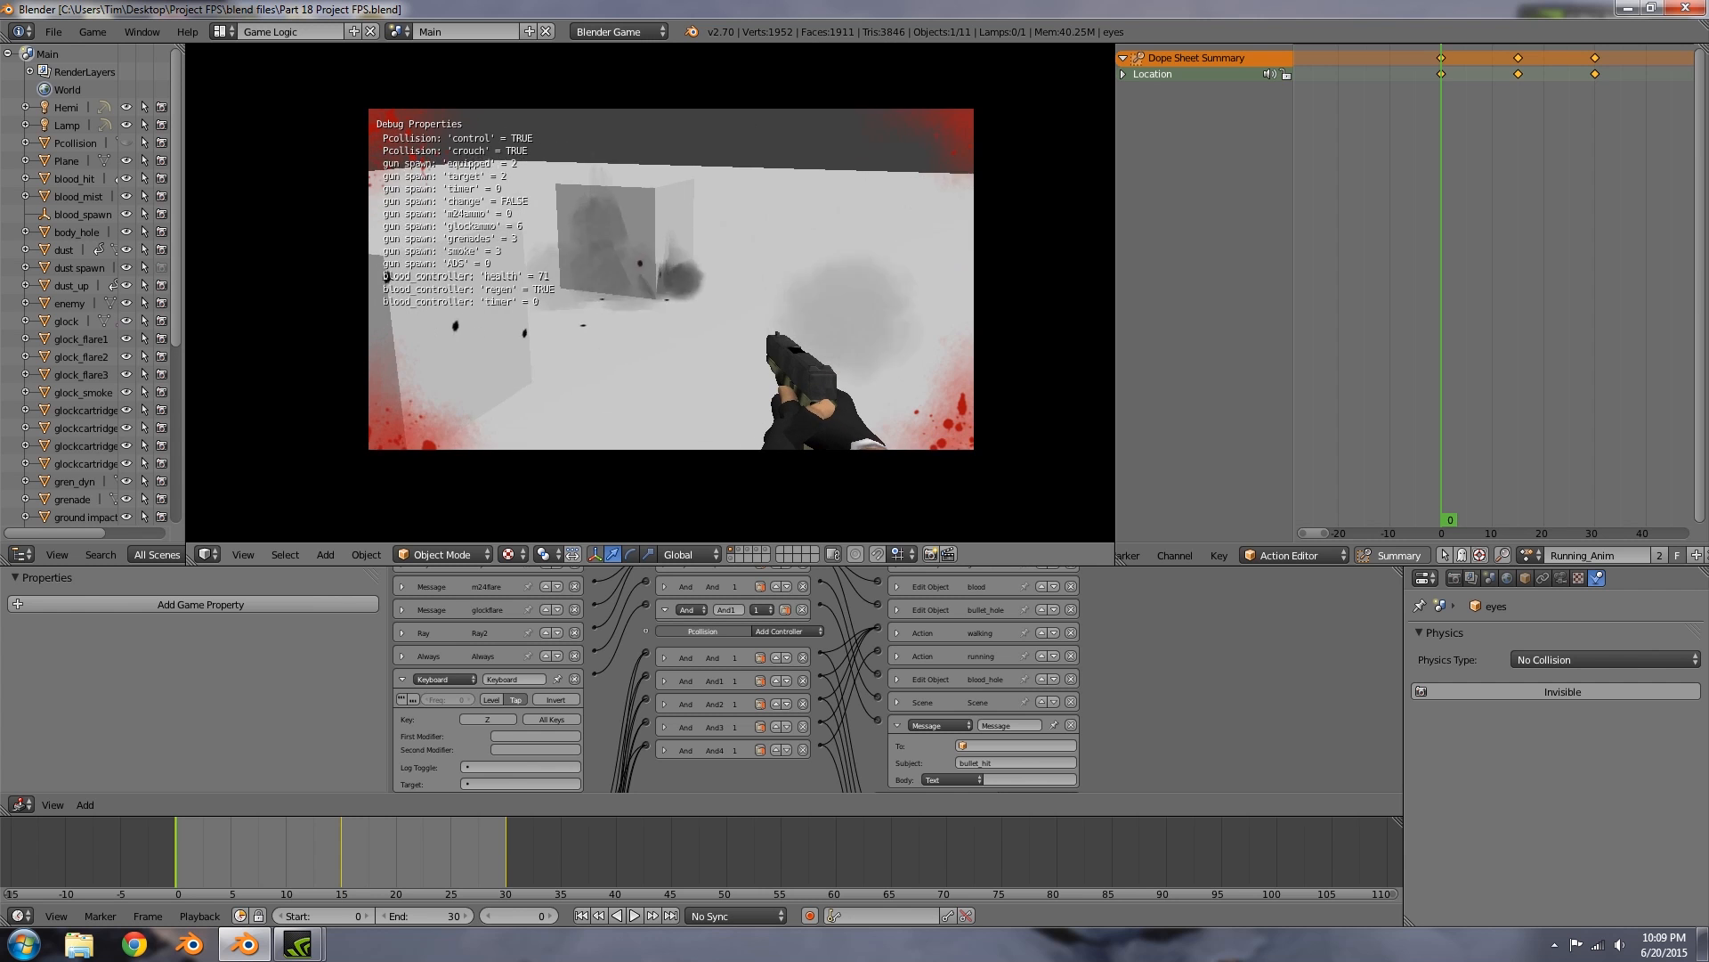
key("Escape")
Step: Start the Screencast Keys display in the 3D view
middle_click_drag(679, 324, 751, 378)
key("n")
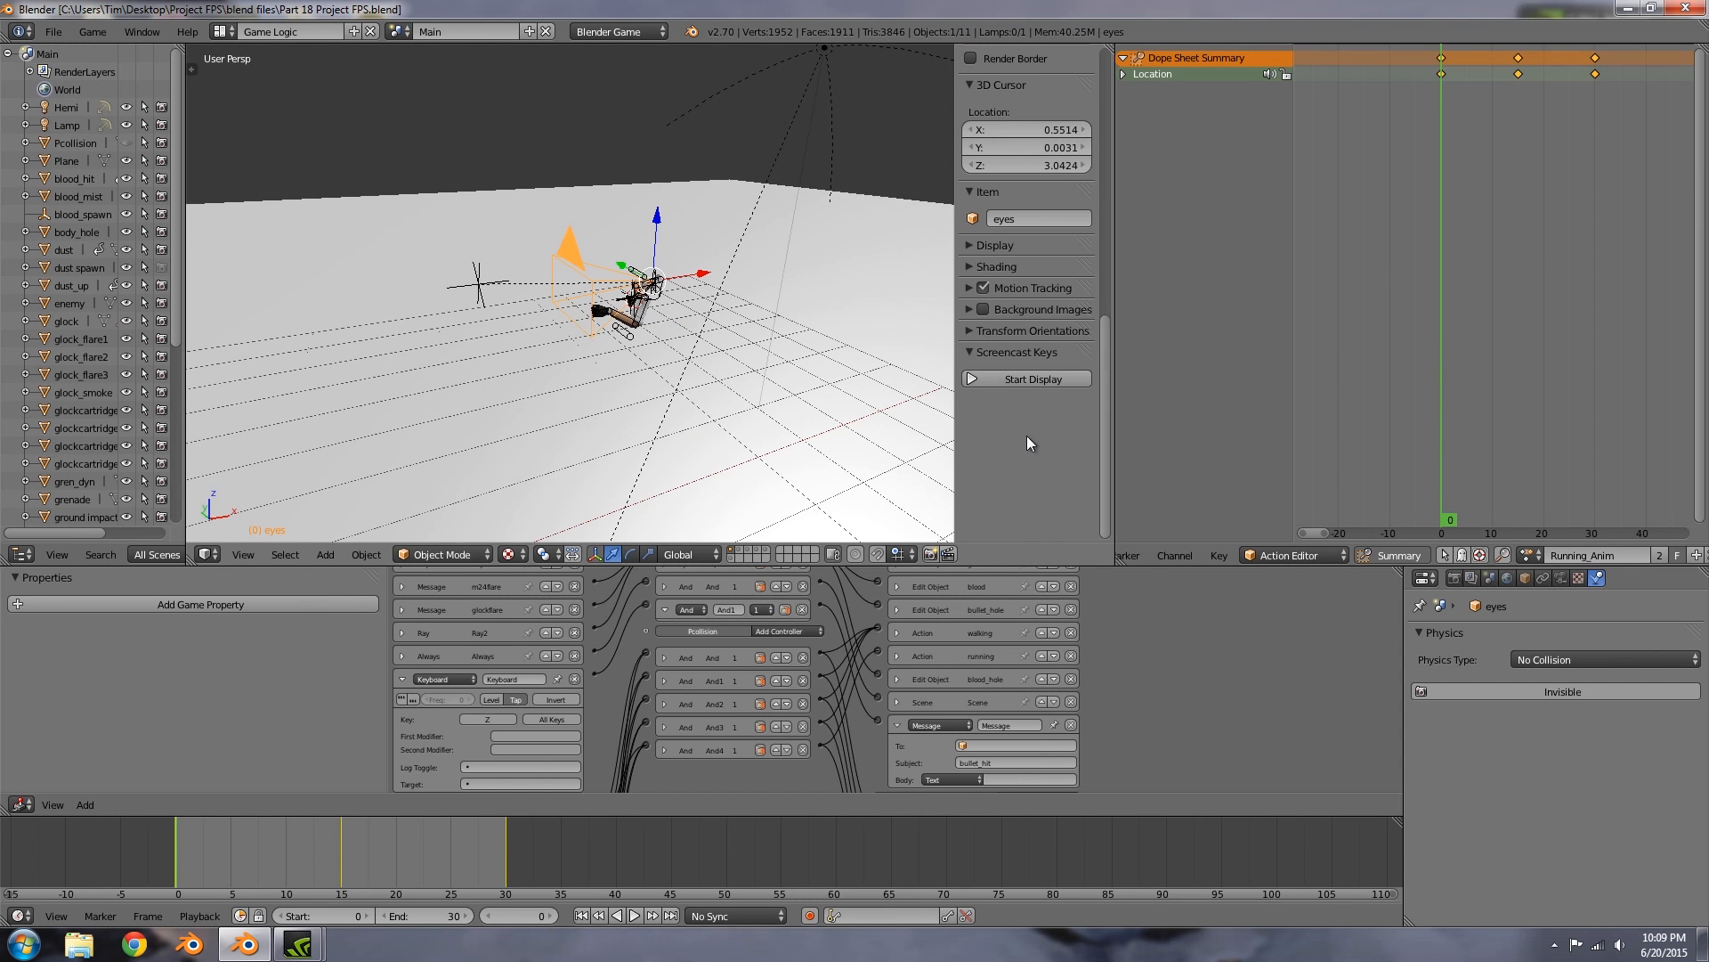
left_click(1029, 380)
key("n")
Step: Reveal all hidden objects in the scene and deselect everything
middle_click_drag(747, 382, 751, 336)
scroll(750, 339, "up", 3)
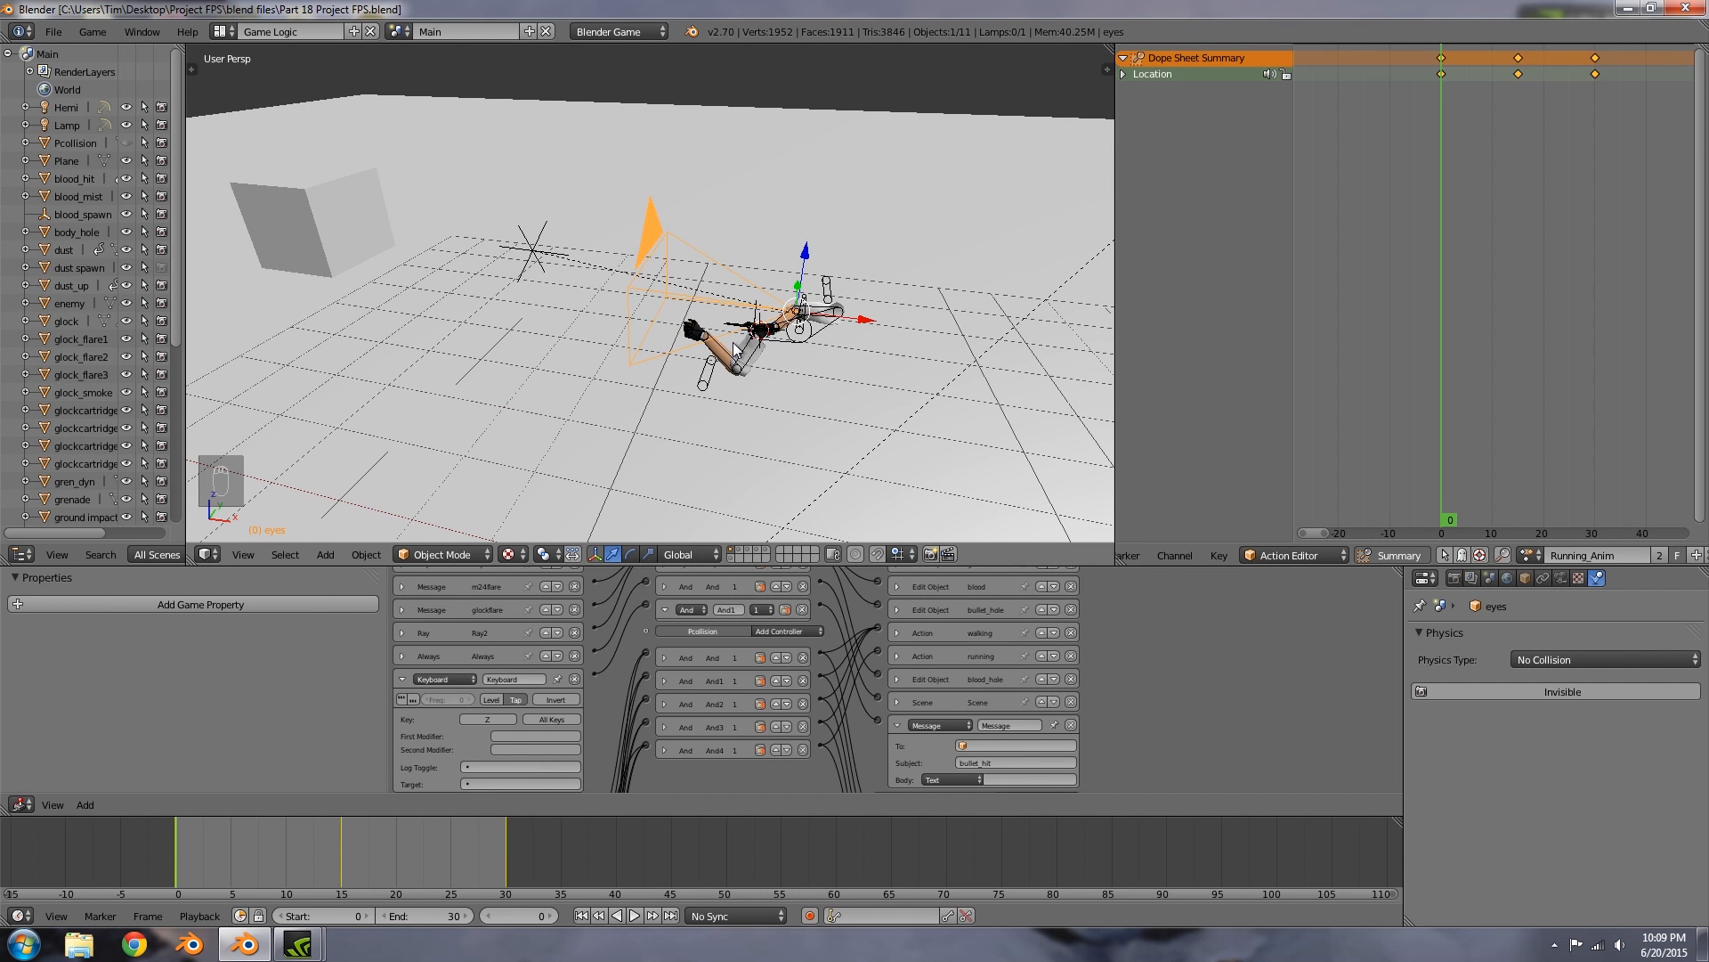
key("alt+h")
scroll(739, 344, "down", 2)
key("a")
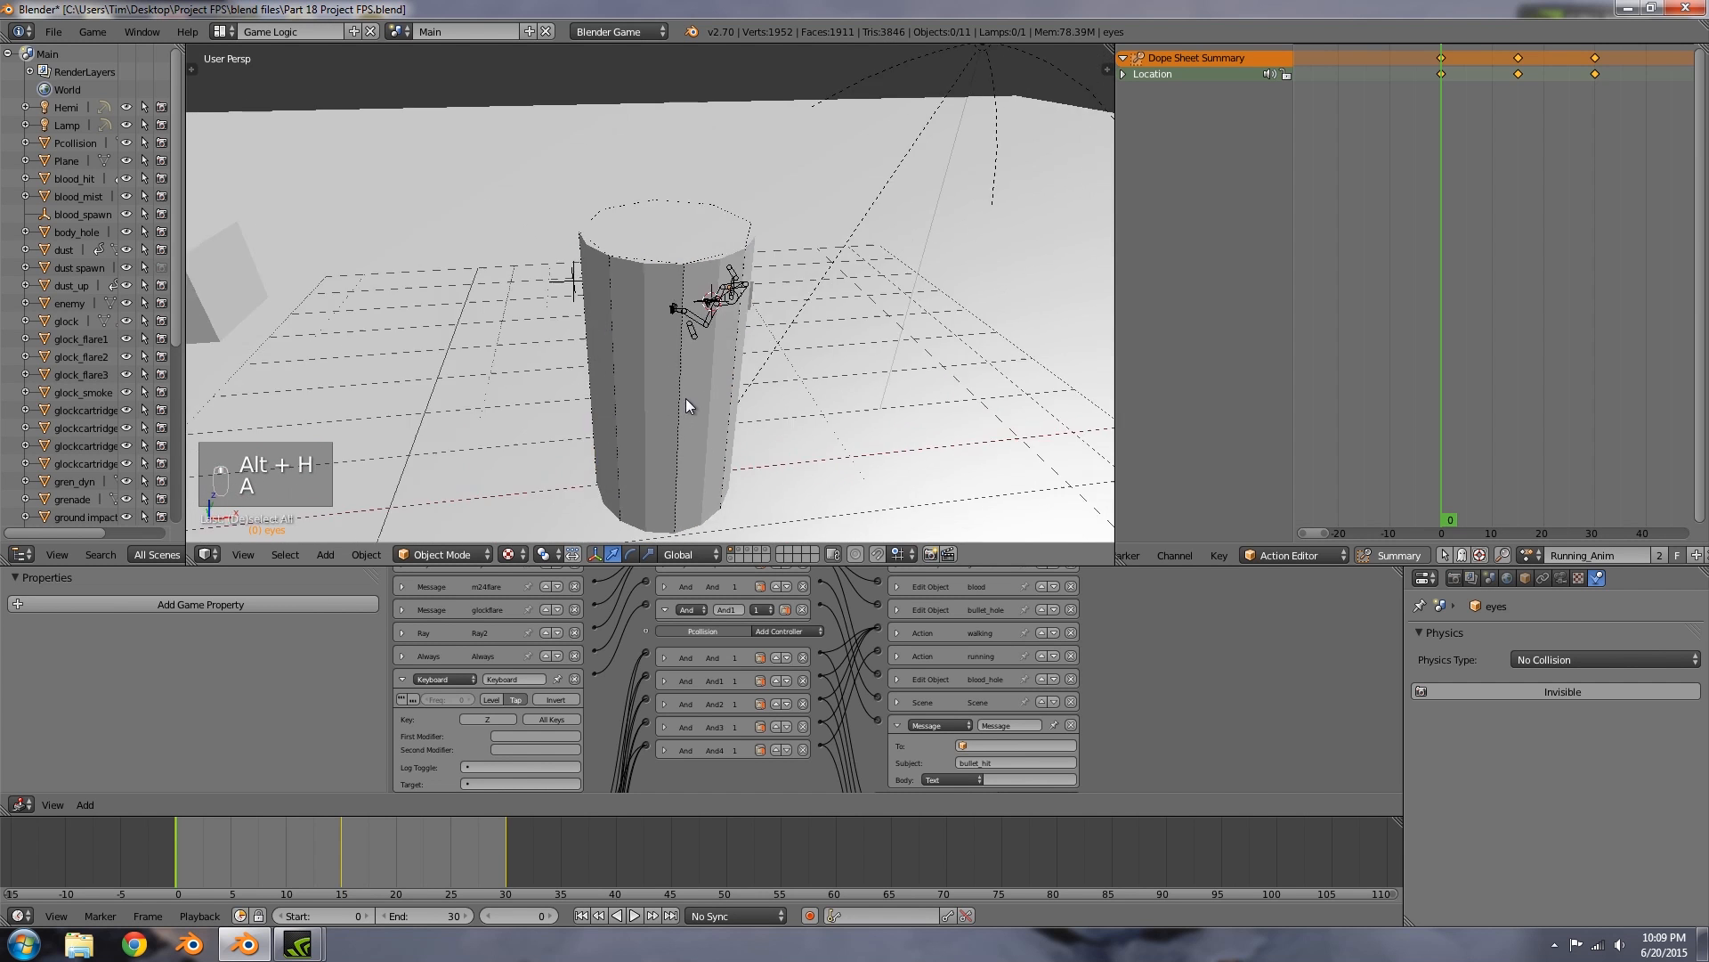
Step: Snap the 3D cursor to the scene center and add a cube mesh there
scroll(675, 399, "down", 5)
key("shift+s")
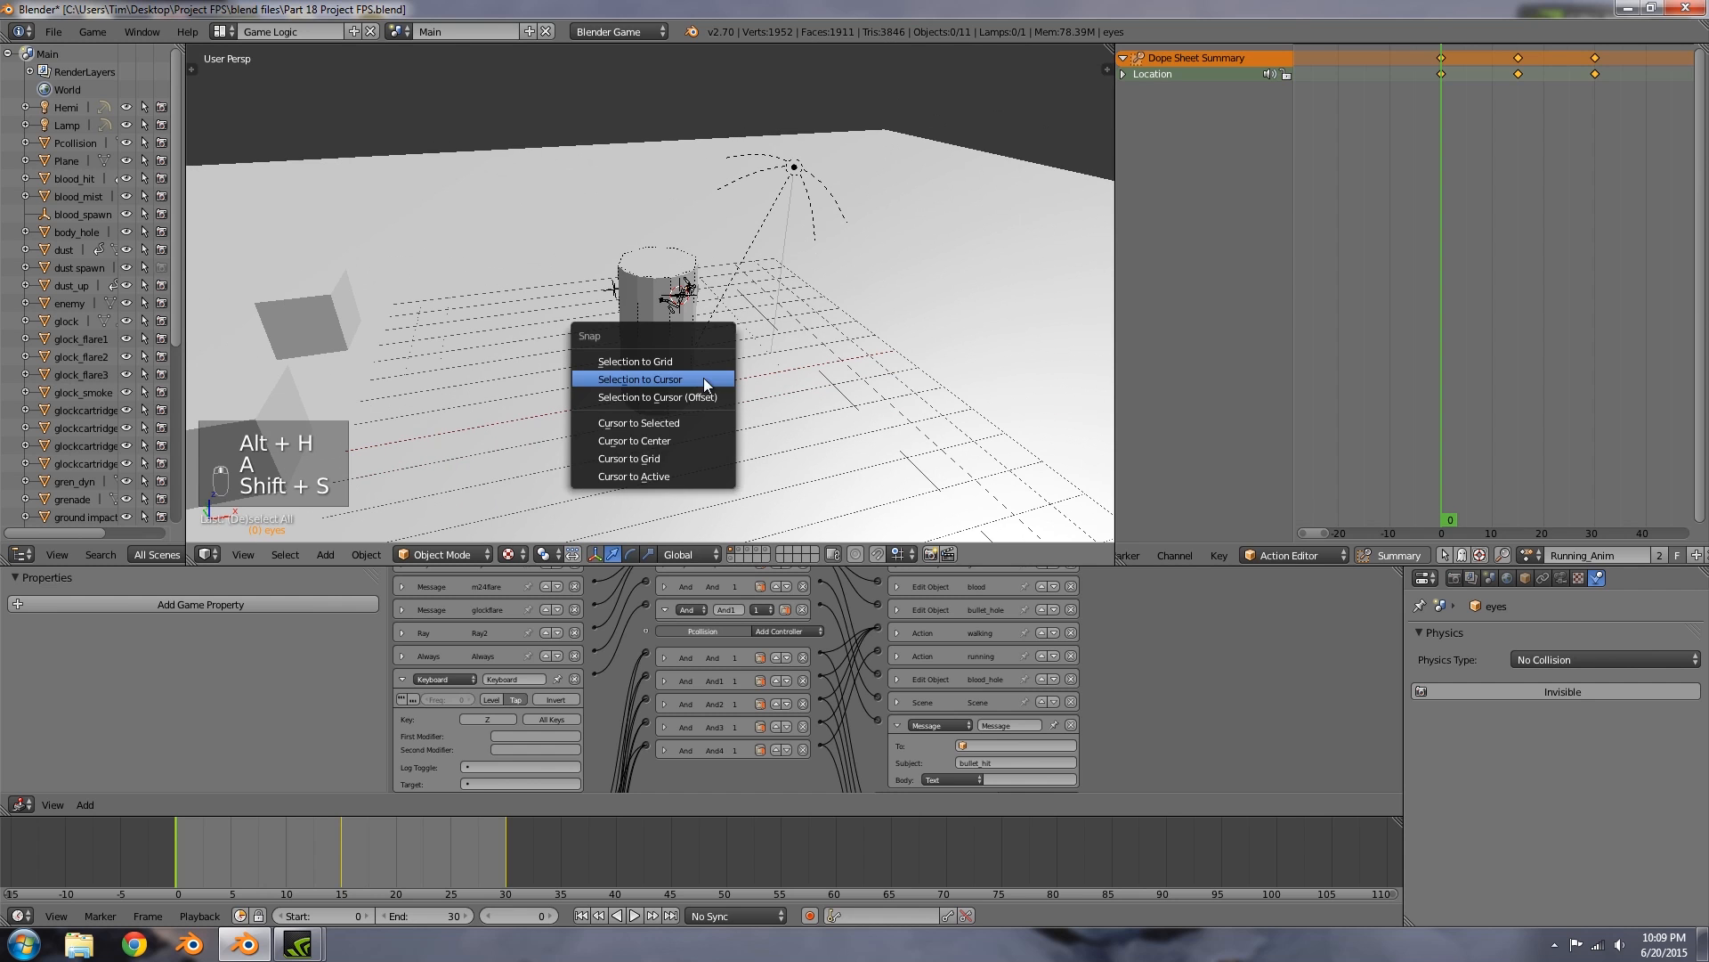
left_click(680, 441)
scroll(726, 340, "up", 3)
key("shift+a")
mouse_move(776, 232)
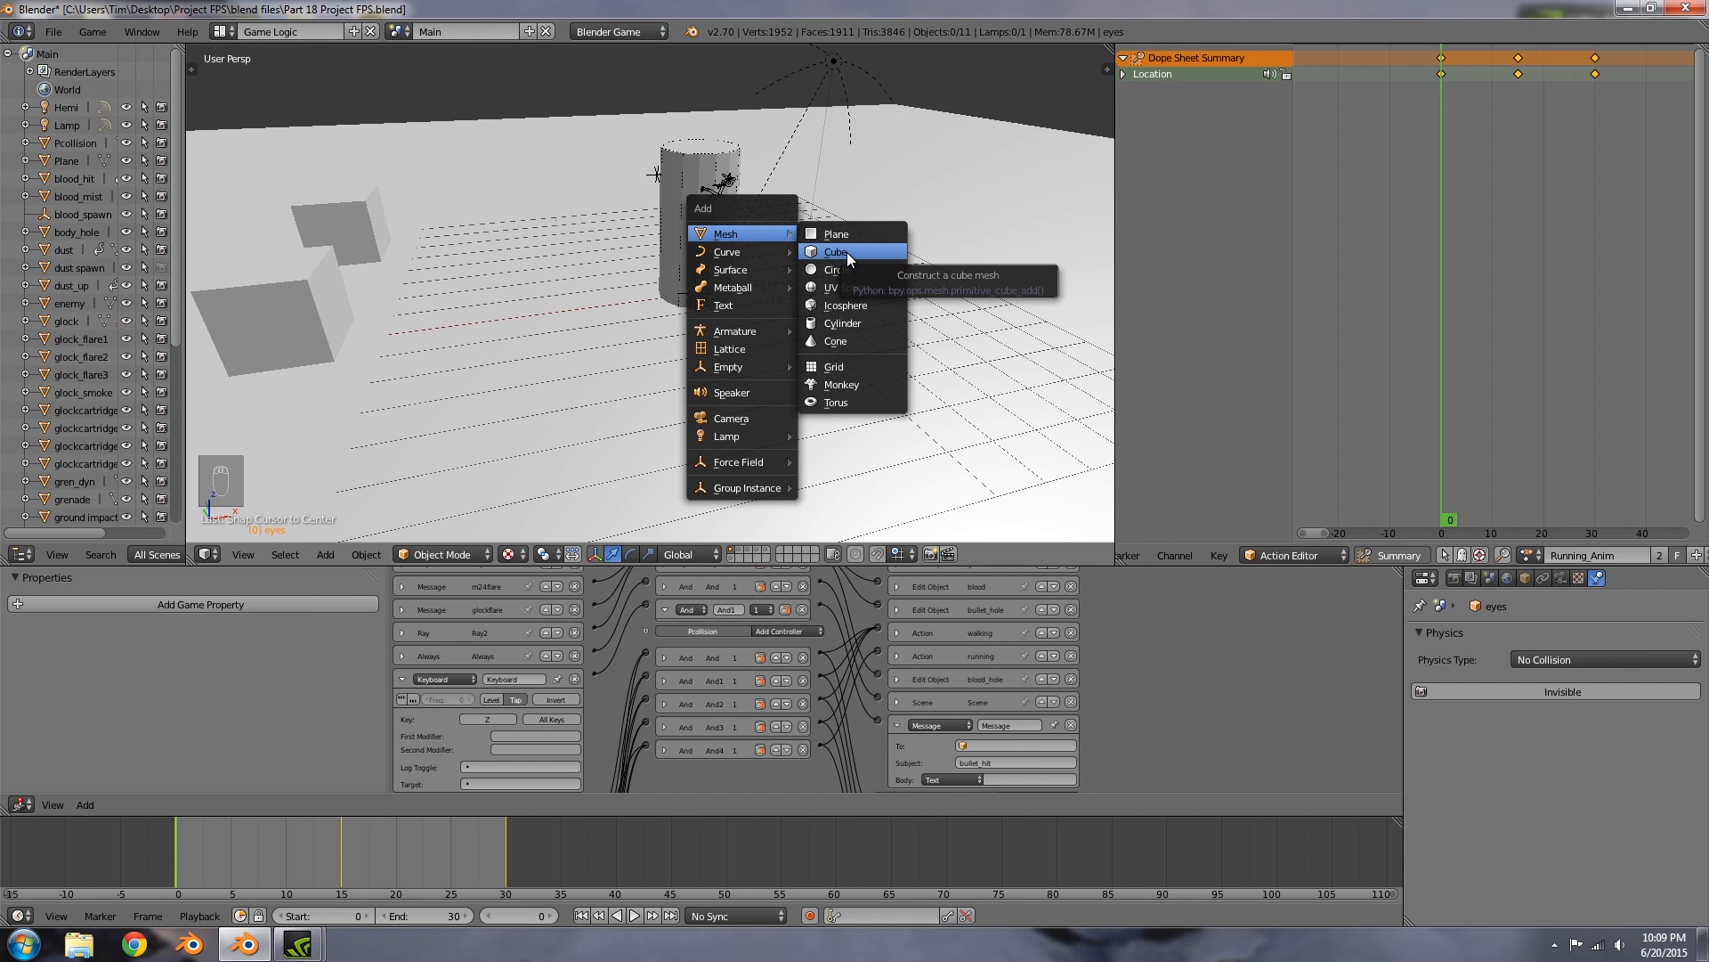
left_click(846, 253)
Step: Enable Actor in the cube's physics settings and rename the cube player_sensor
scroll(730, 365, "up", 3)
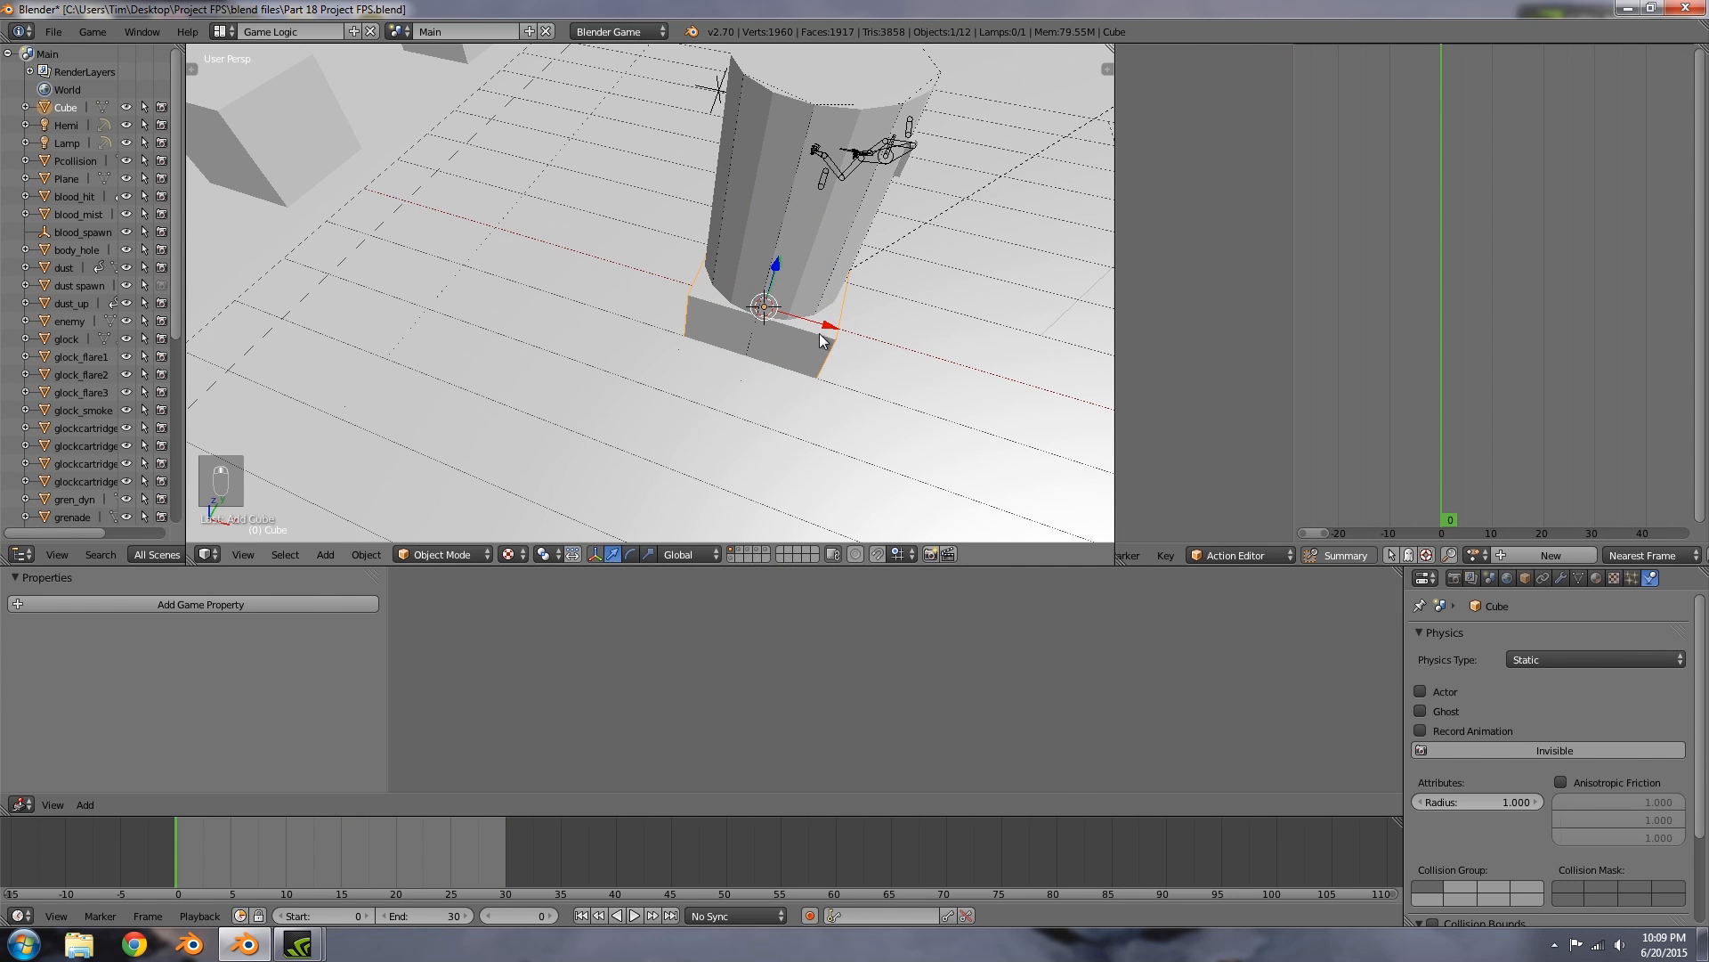
left_click(1526, 582)
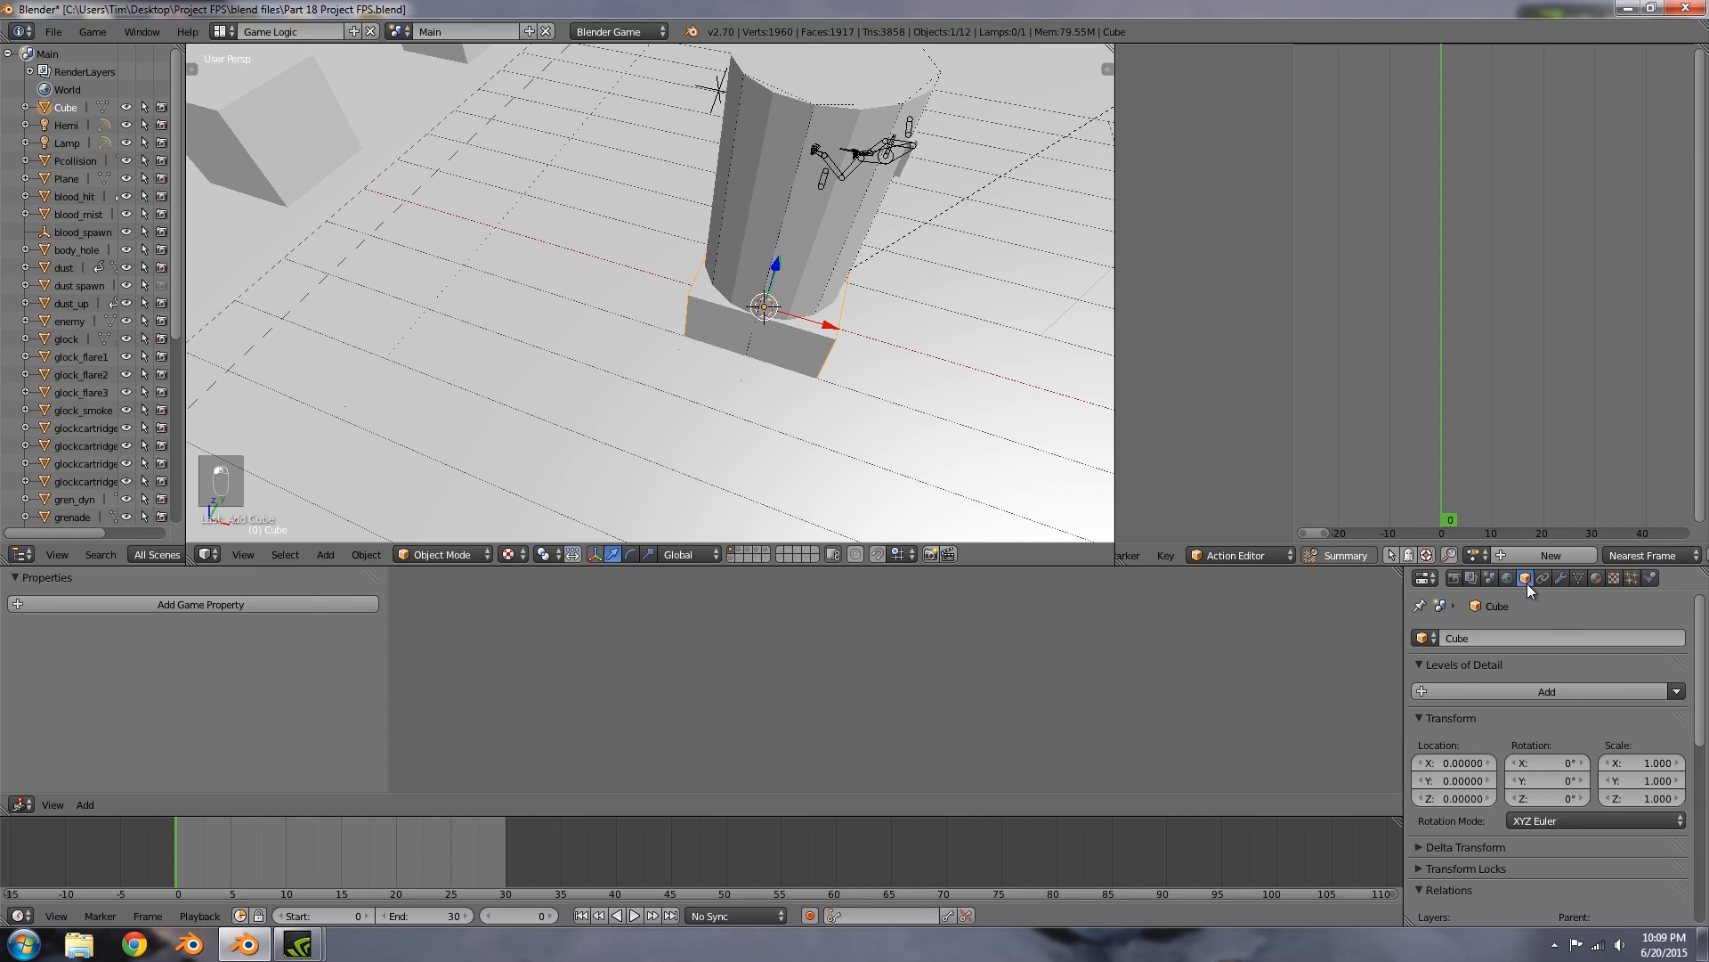
left_click(1652, 579)
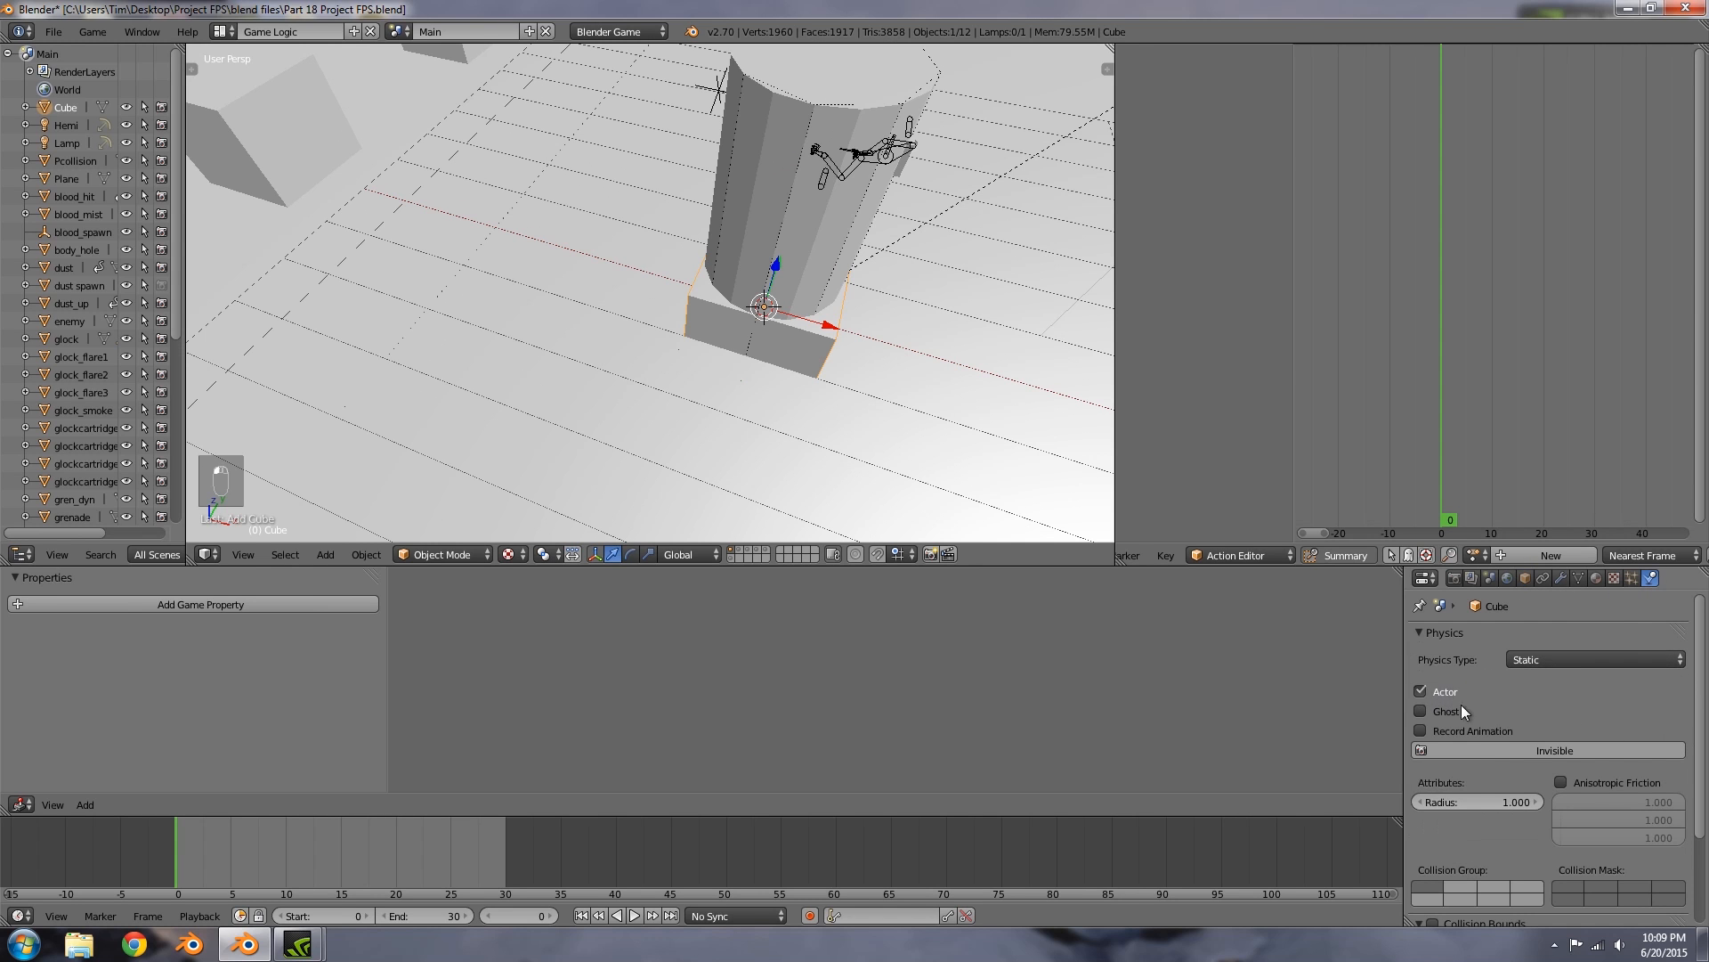
left_click(1525, 578)
left_click(1498, 638)
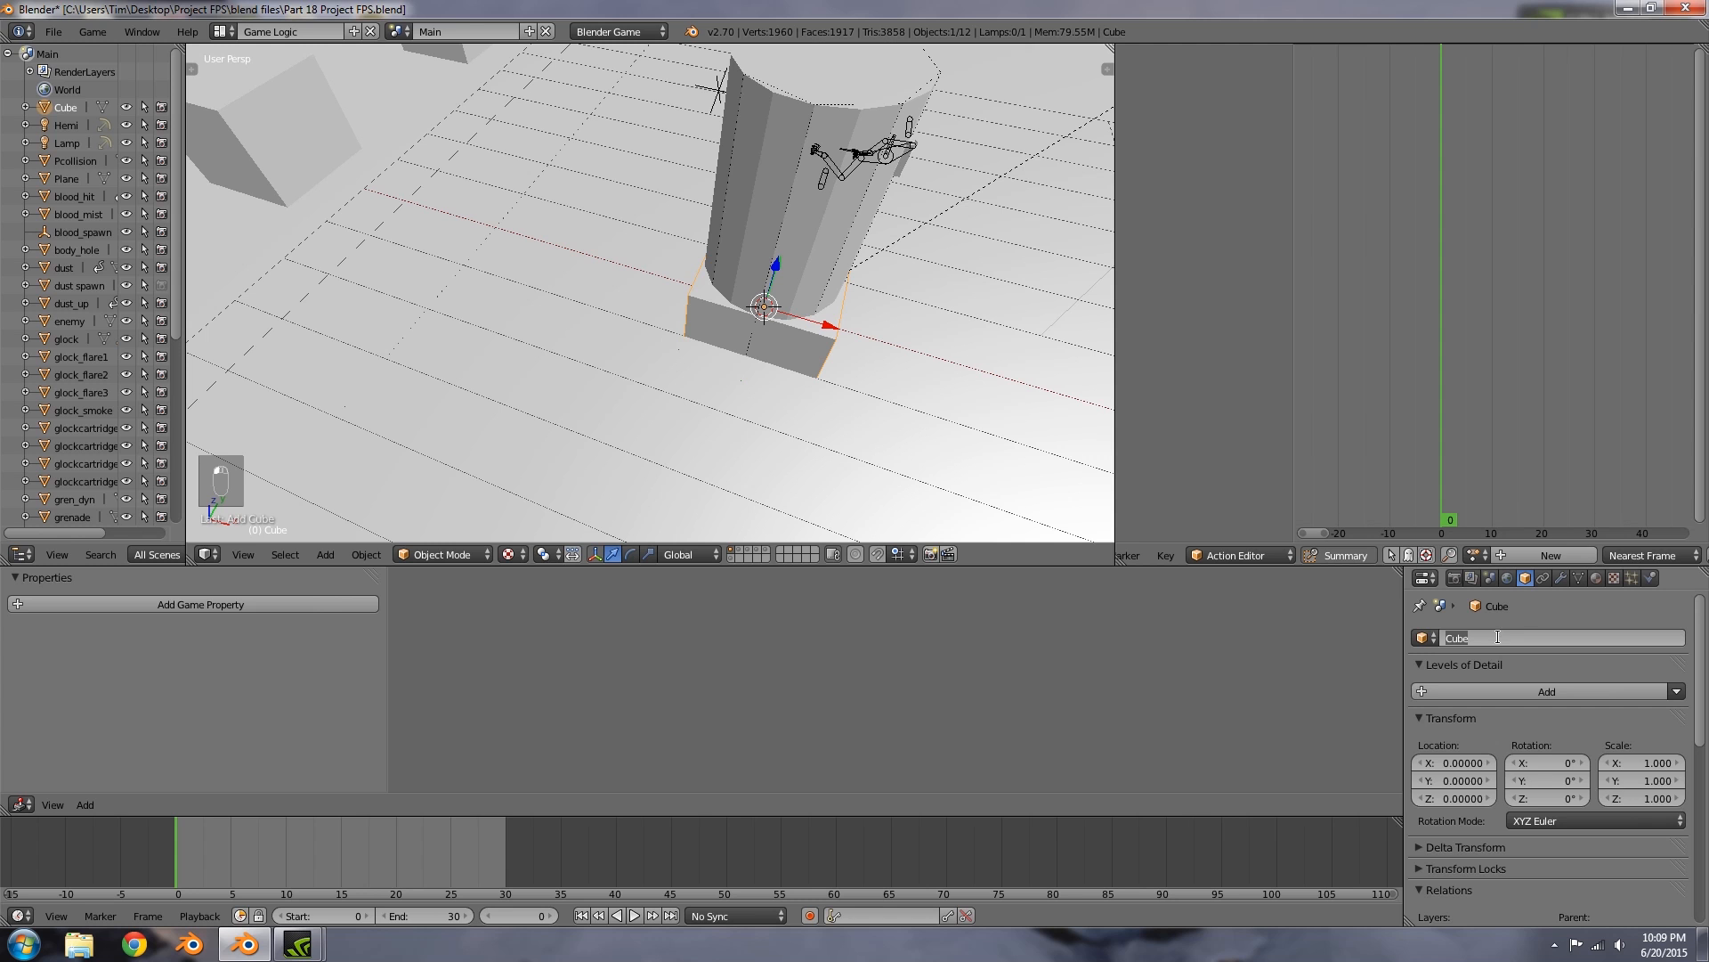
type("player_sensor")
key("Return")
Step: In a wireframe top view, move player_sensor along X to about -0.024 so it fits around the player cylinder
key("KP_7")
key("KP_7")
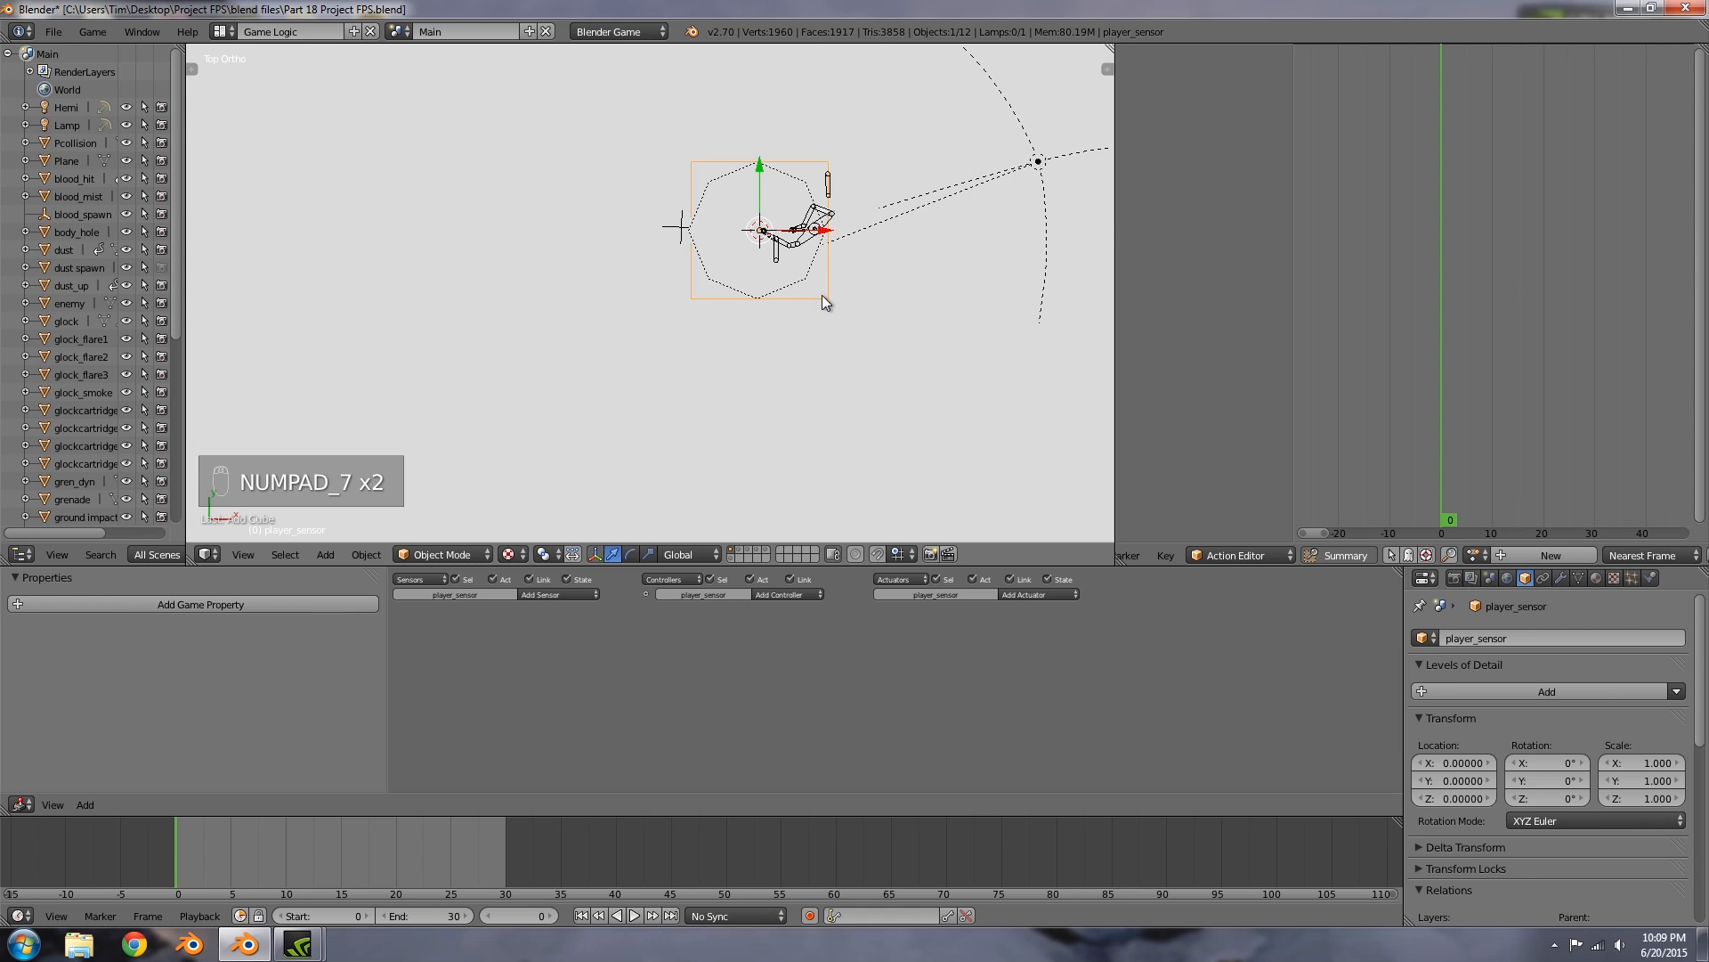
key("z")
middle_click_drag(827, 251, 768, 228, "shift")
scroll(670, 394, "up", 1)
scroll(767, 229, "up", 2)
scroll(873, 267, "up", 2)
key("g")
key("x")
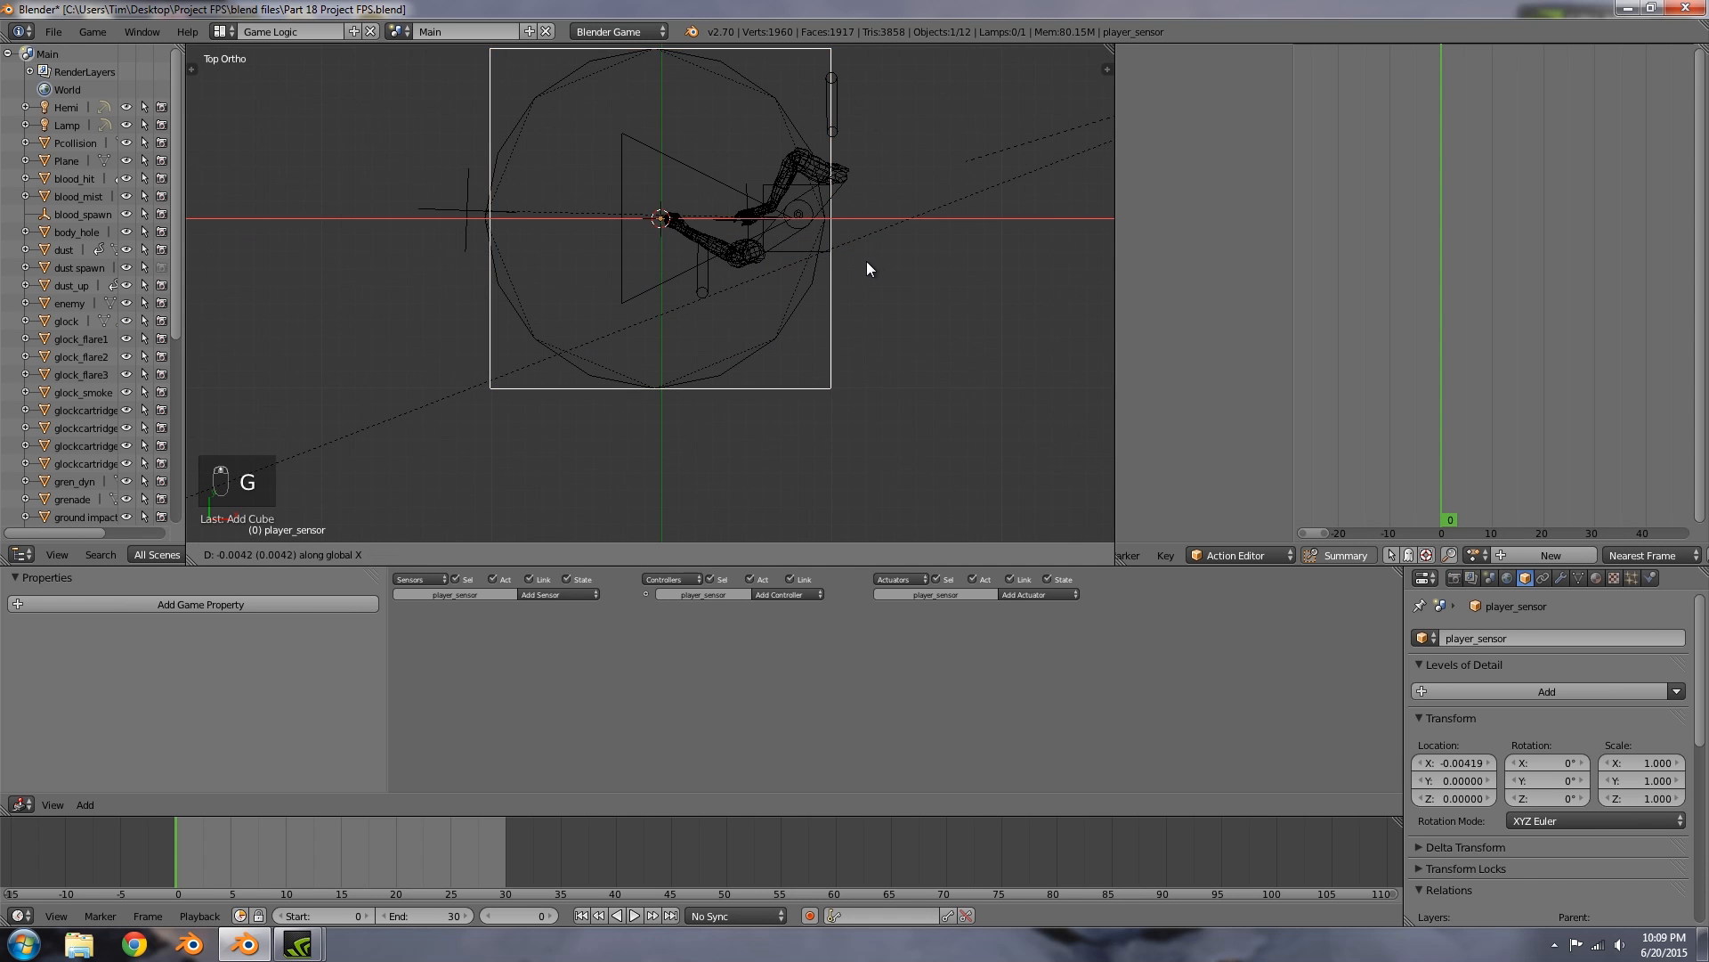
left_click(844, 256)
Step: Scale player_sensor to about 1.08 in X and Y so it encloses the player cylinder
key("s")
key("x")
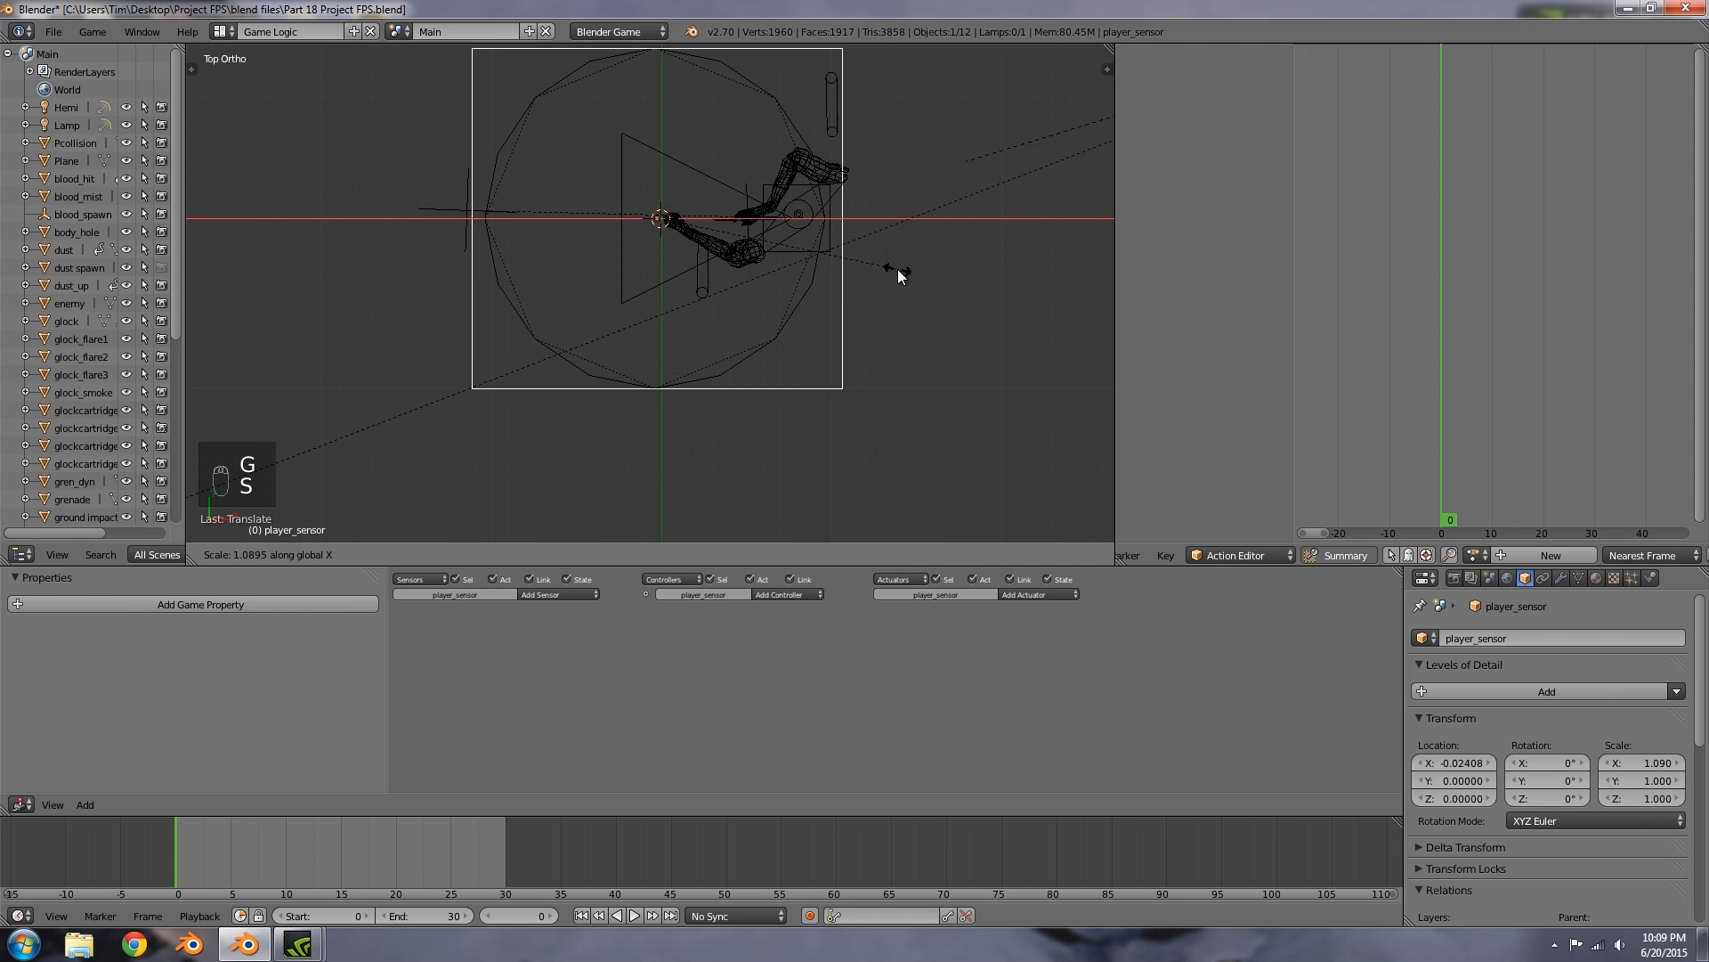
key("s")
left_click(922, 285)
Step: Parent player_sensor to the head object using the Object option and deselect everything
scroll(874, 269, "down", 2)
scroll(874, 269, "up", 2)
scroll(846, 224, "down", 1)
middle_click_drag(846, 225, 871, 248, "shift")
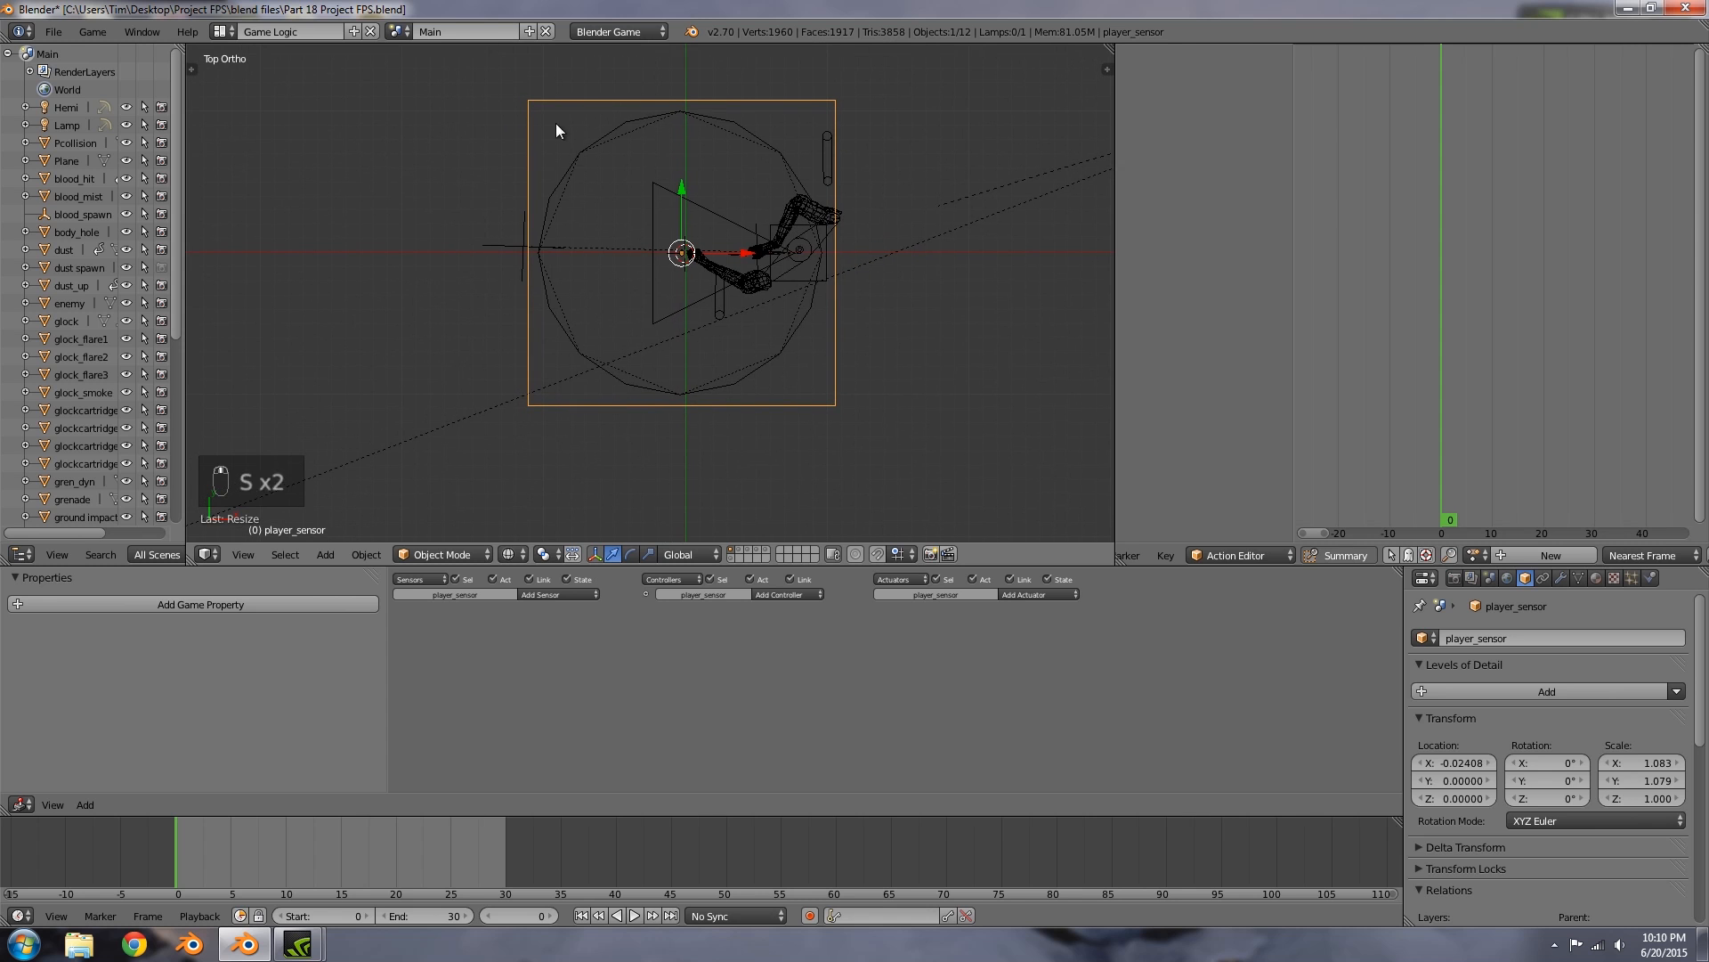
scroll(744, 353, "up", 3)
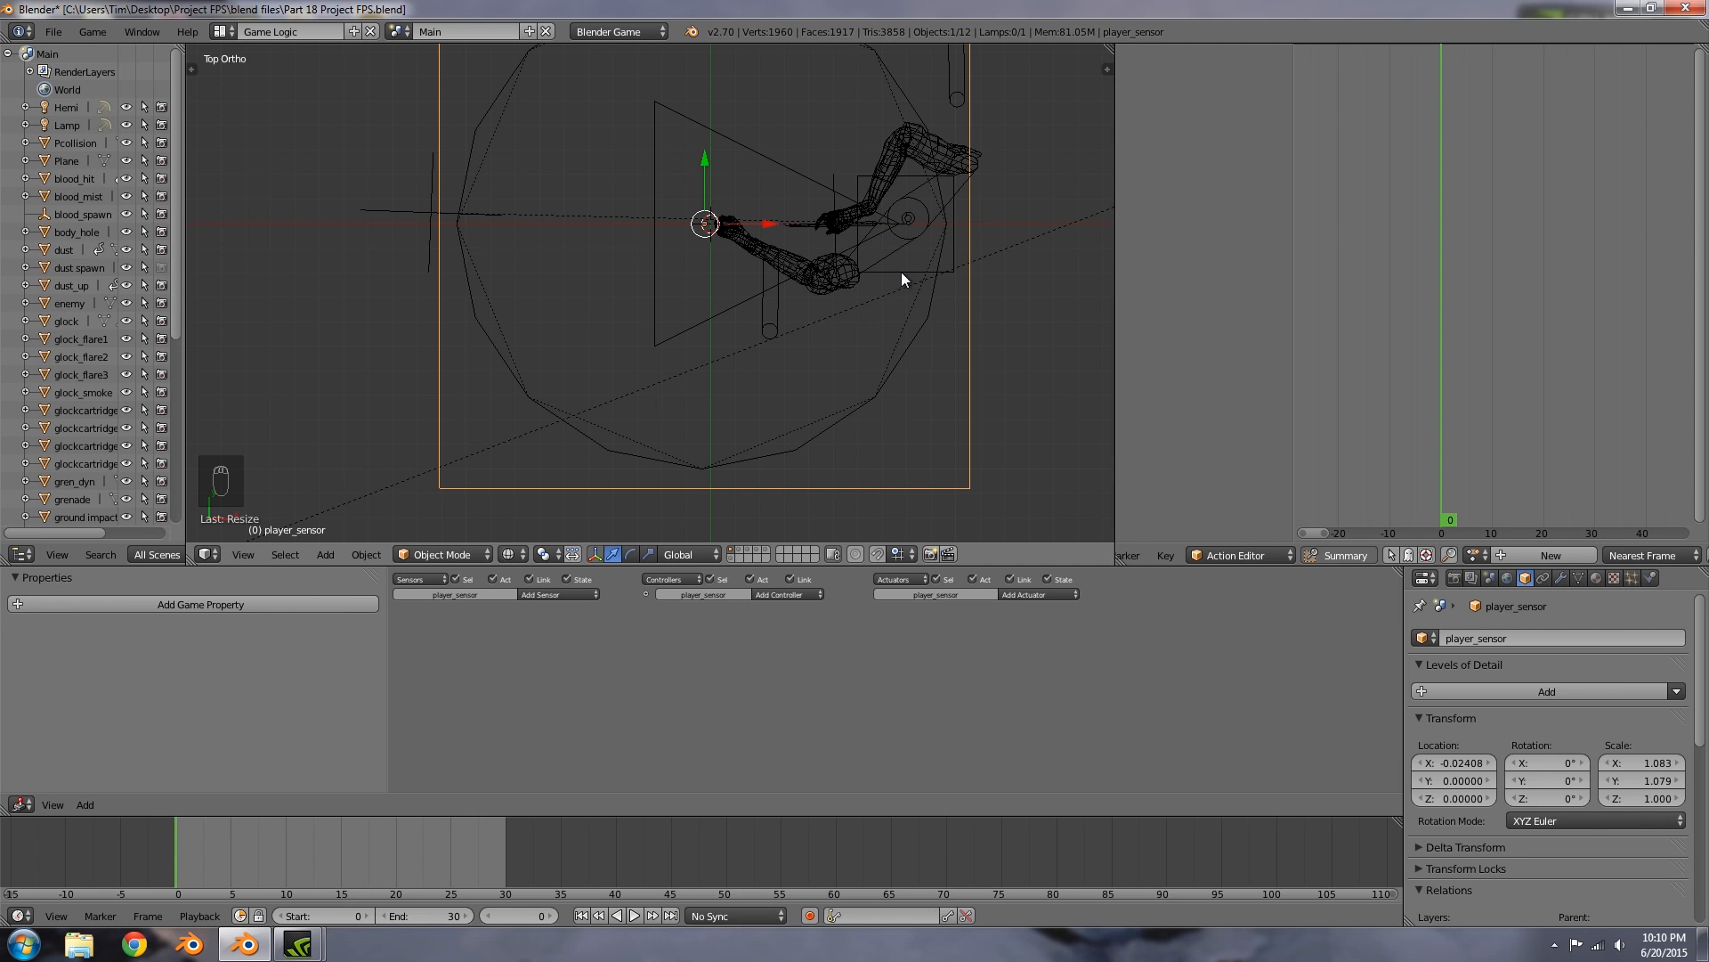
right_click(890, 270, "shift")
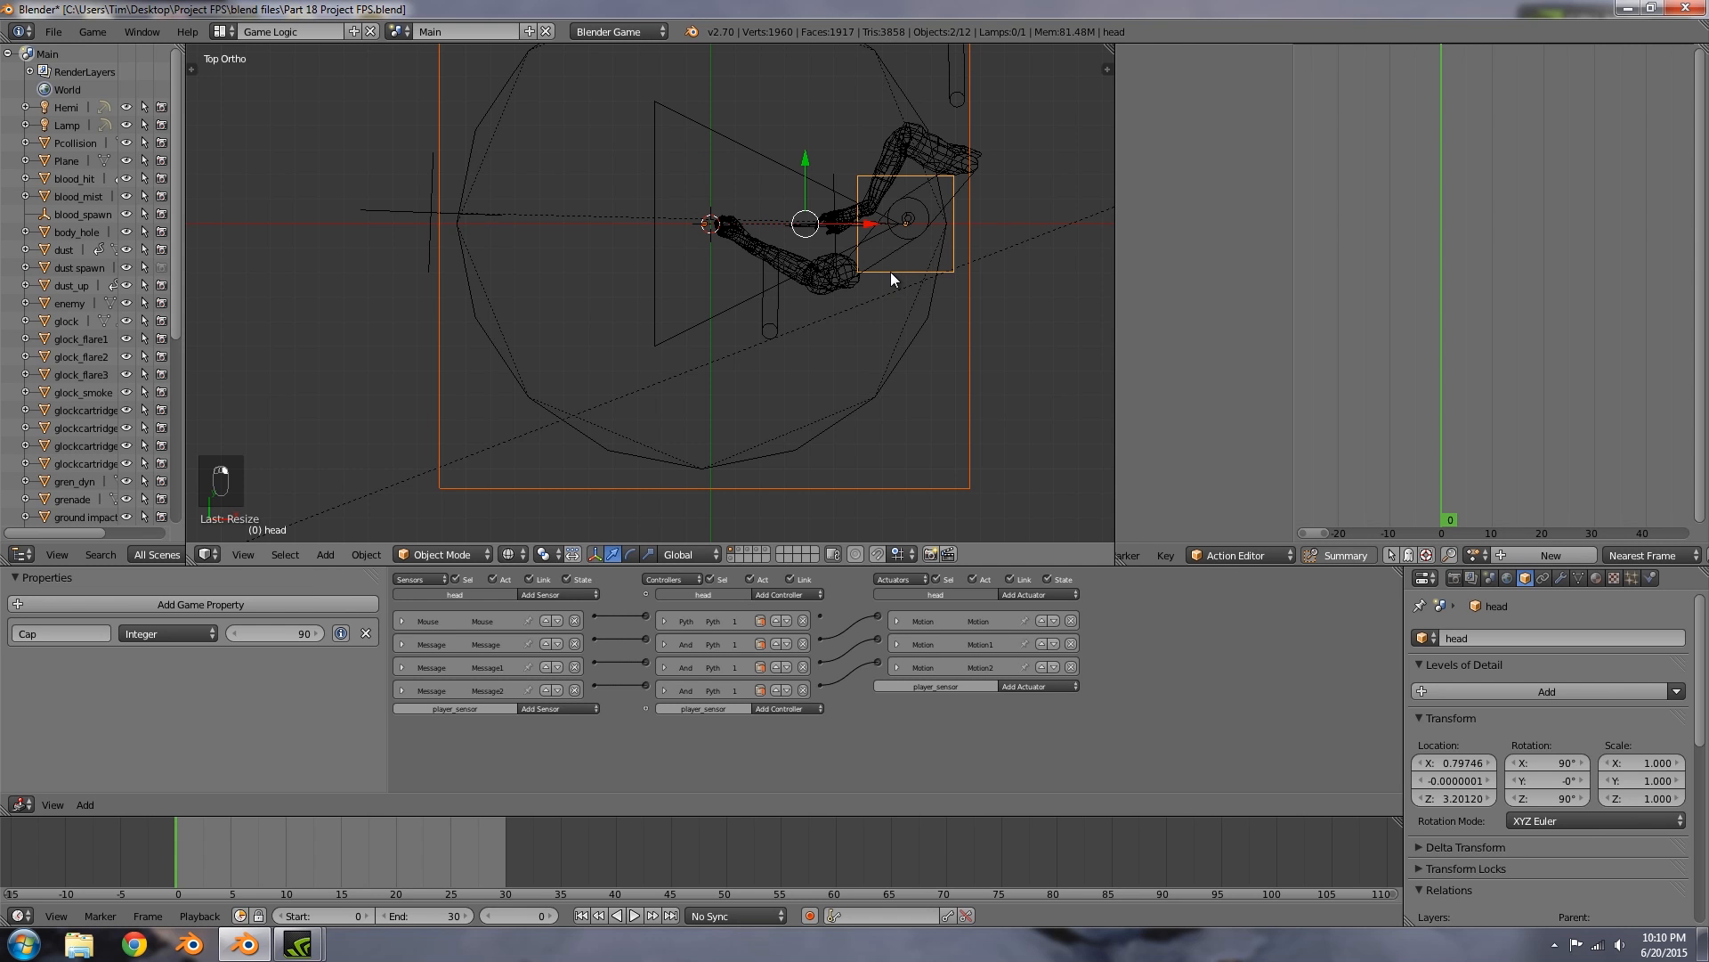
key("ctrl+p")
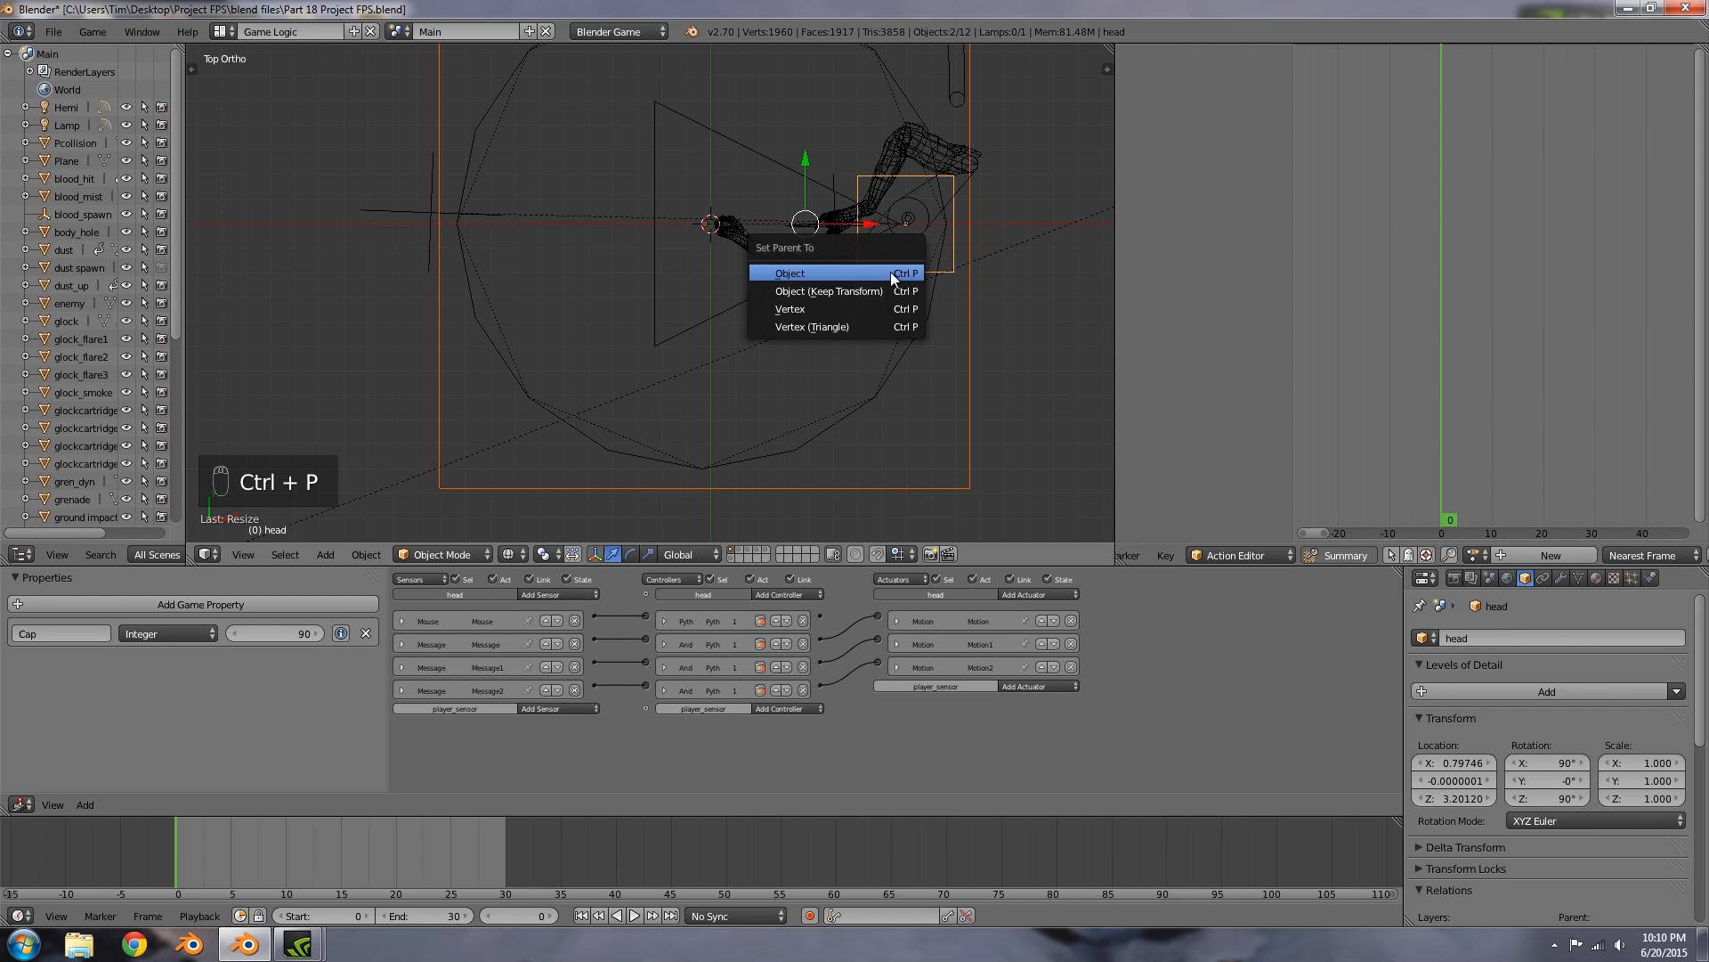
left_click(890, 271)
key("a")
Step: Raise player_sensor along Z to about 3.18, around the player's arms
middle_click_drag(849, 287, 683, 339)
right_click(731, 271)
key("KP_1")
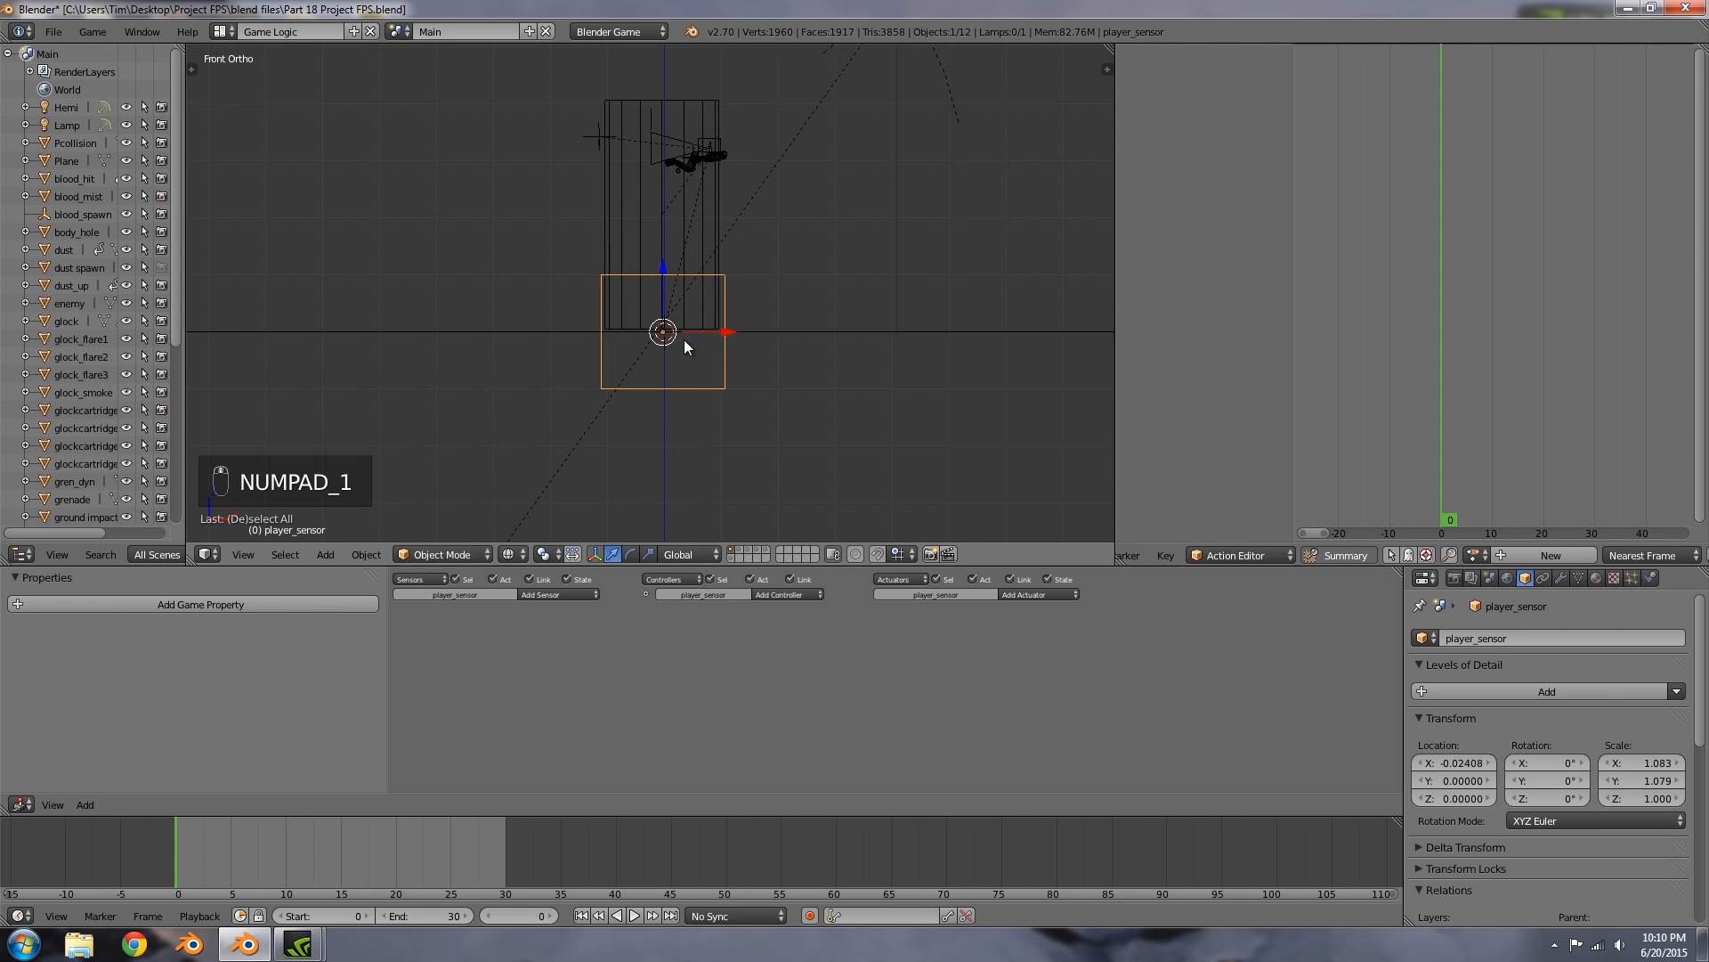
scroll(684, 340, "up", 2)
key("g")
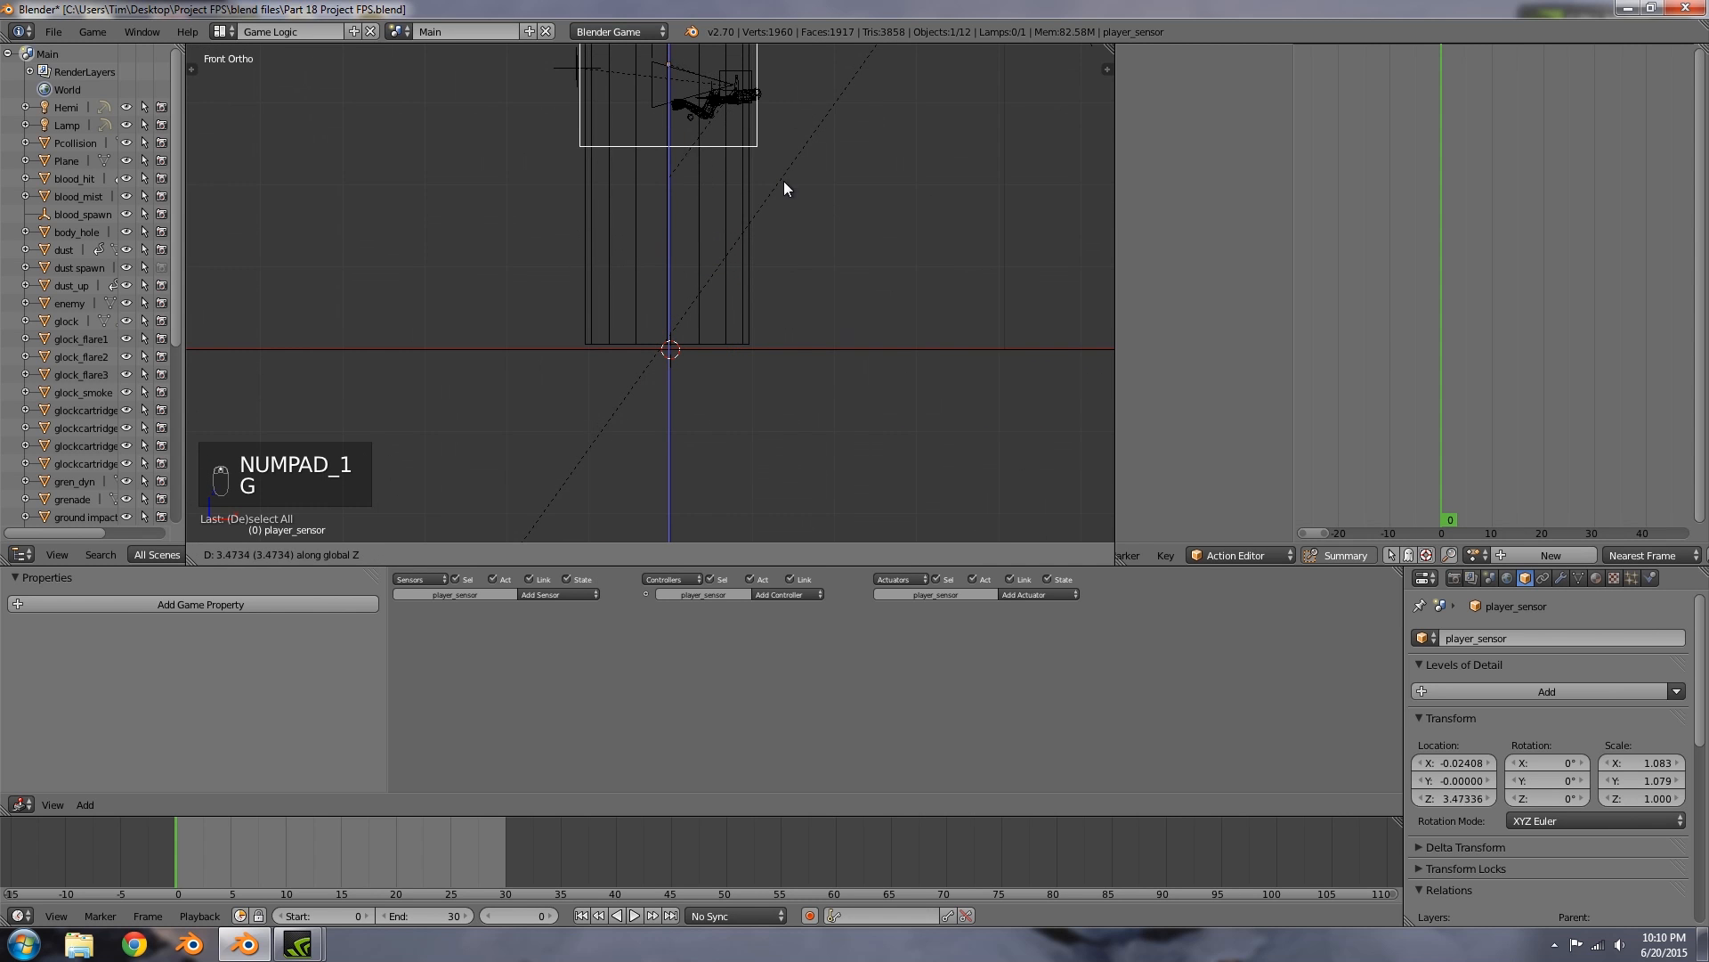
left_click(810, 257)
Step: Scale player_sensor to about 0.85 along Z and lower it to a Z location of about 2.77
middle_click_drag(752, 177, 745, 281, "shift")
scroll(778, 374, "up", 3)
scroll(745, 282, "up", 2)
scroll(722, 285, "down", 2)
scroll(670, 303, "up", 2)
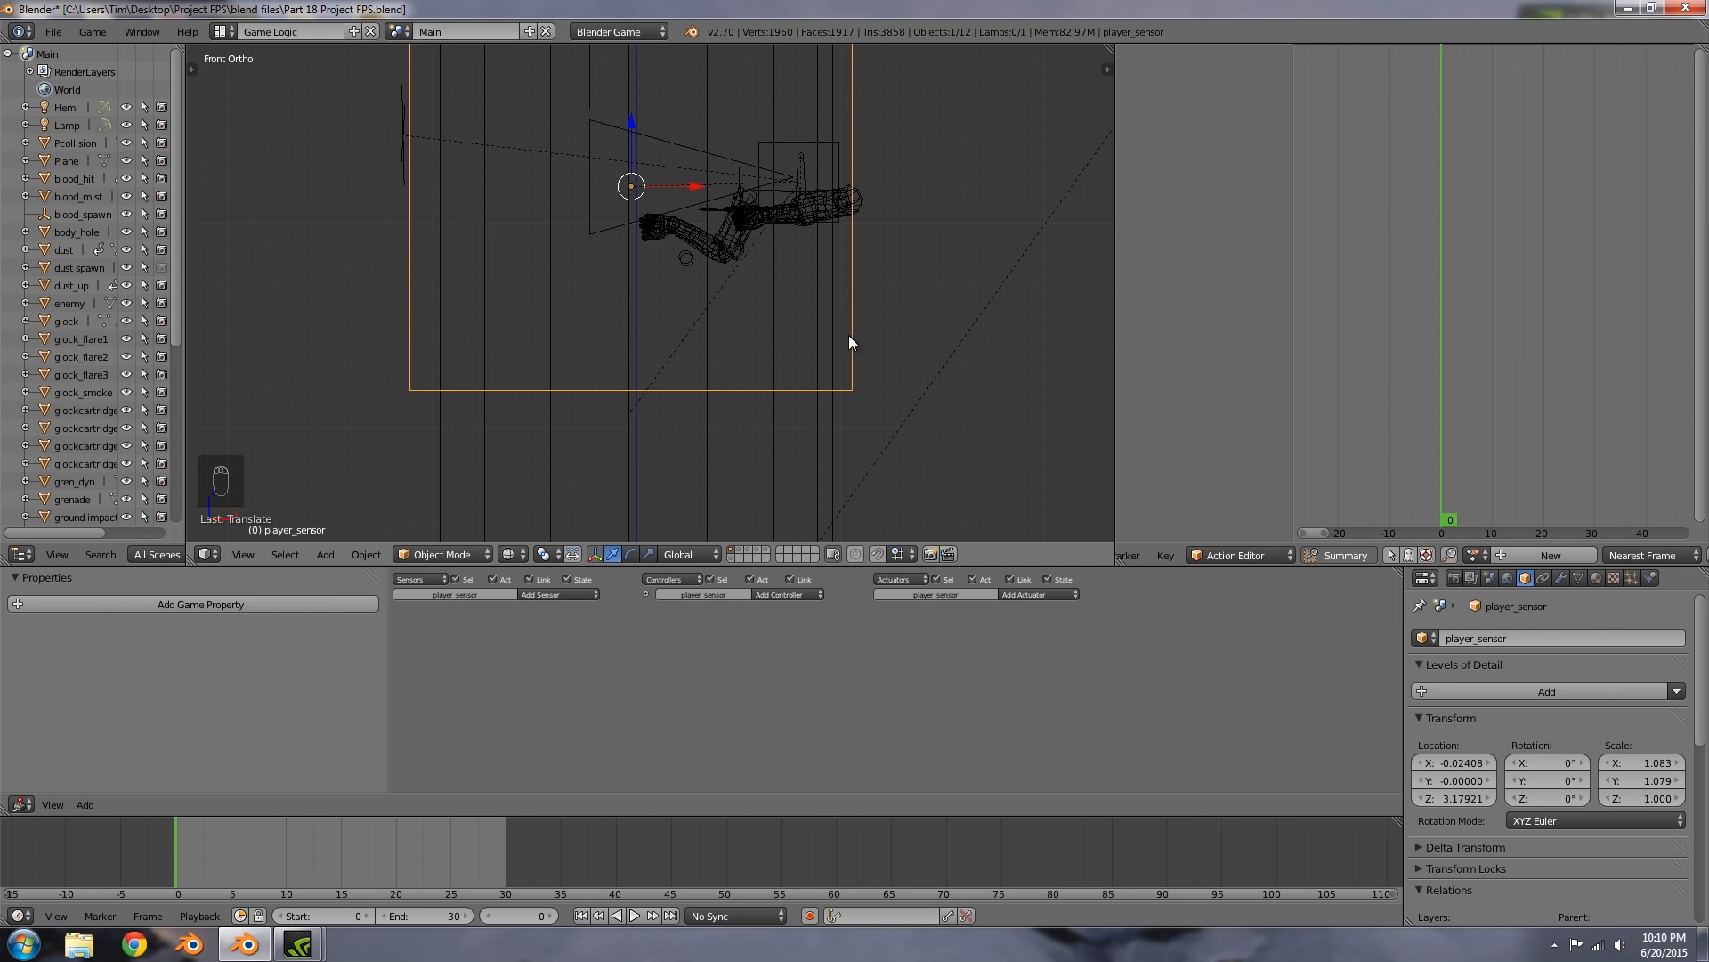
scroll(893, 484, "down", 2)
key("s")
key("z")
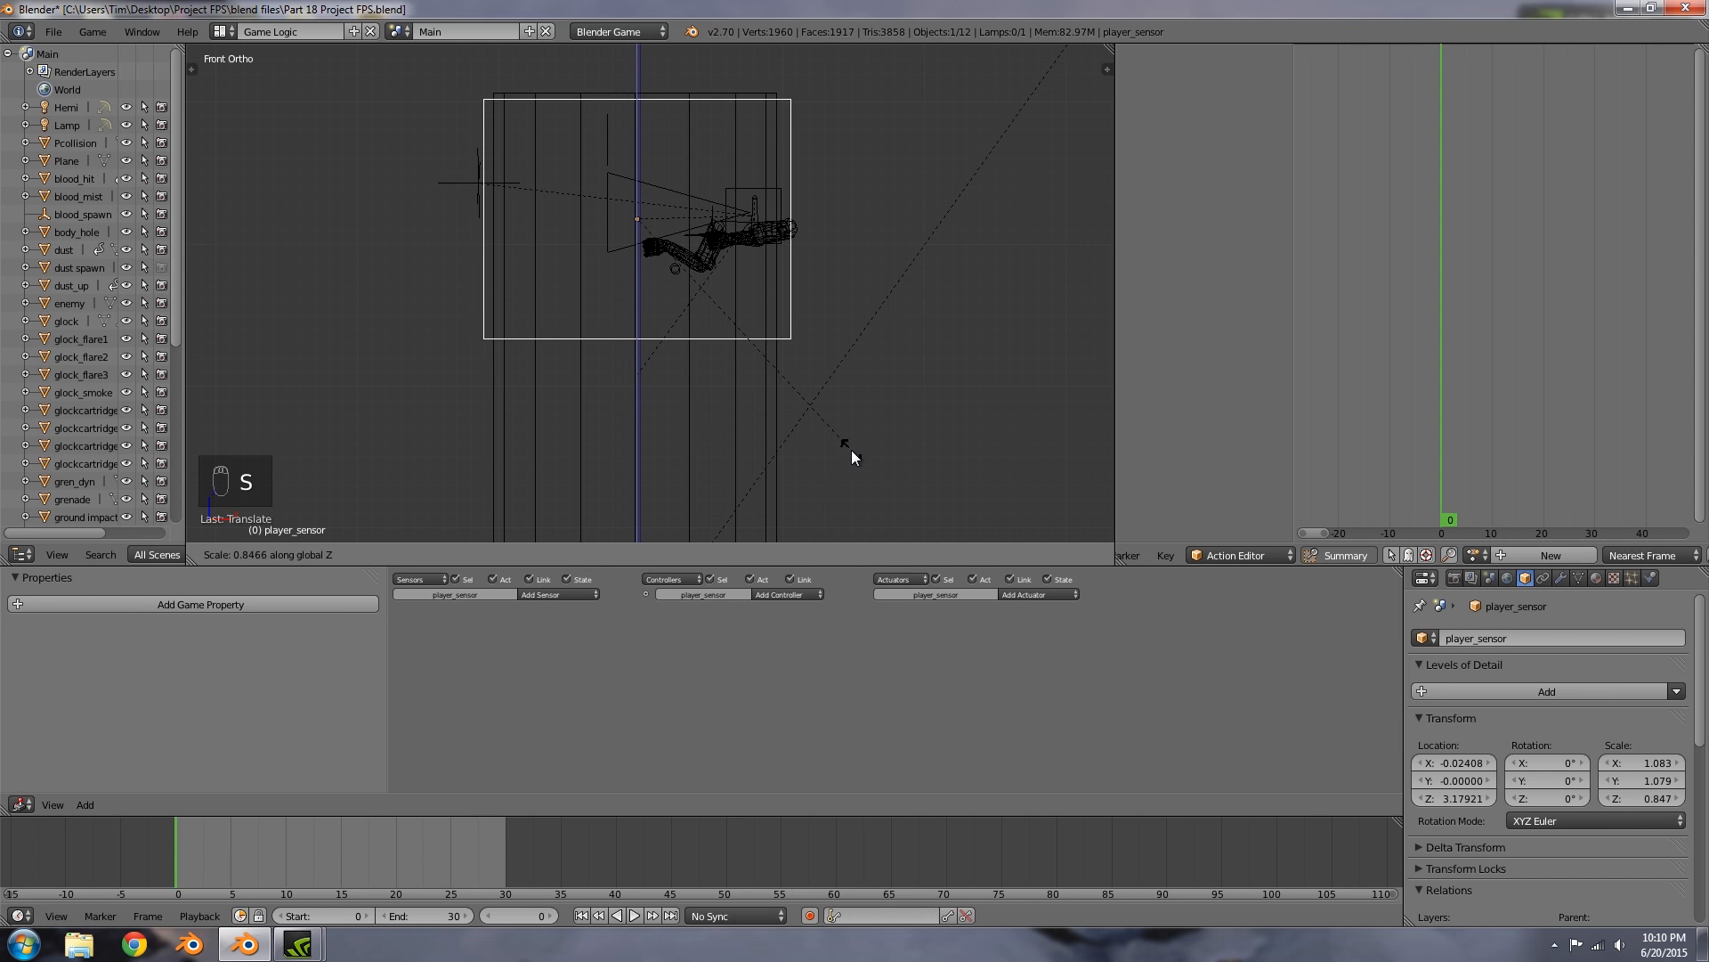
left_click(851, 451)
key("g")
key("z")
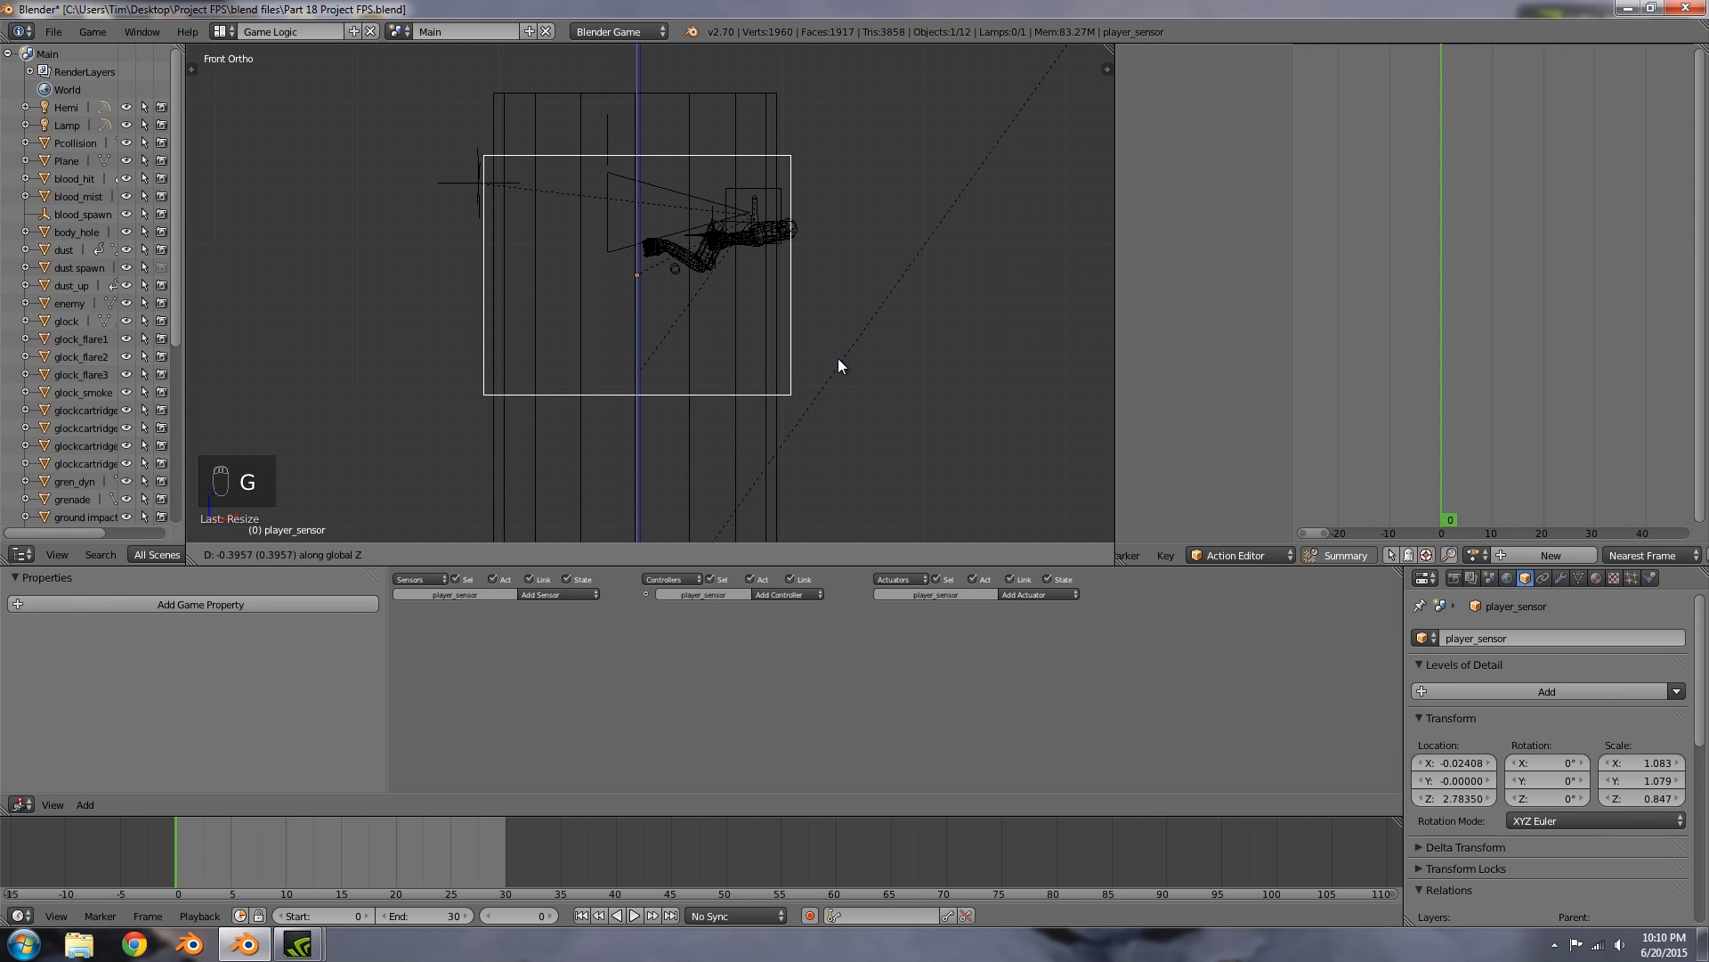
left_click(836, 360)
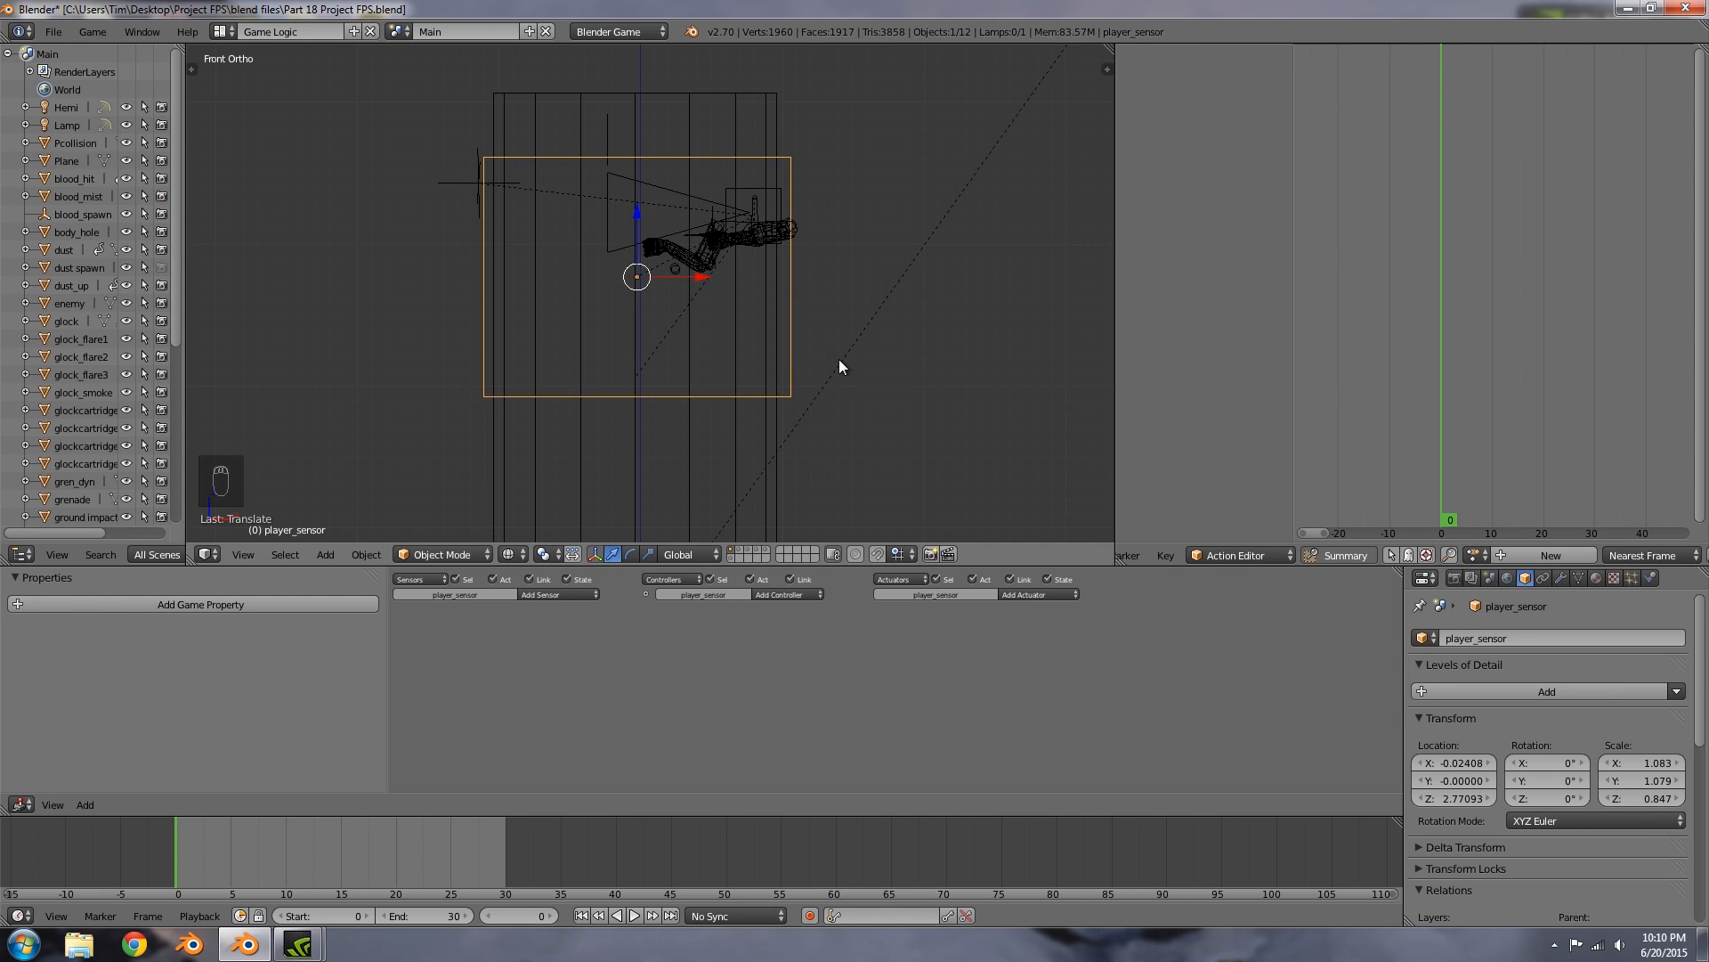
Step: Scale player_sensor to about 0.96 along Z and lower it to a Z location of about 2.66
key("s")
key("z")
left_click(820, 350)
scroll(664, 361, "down", 3)
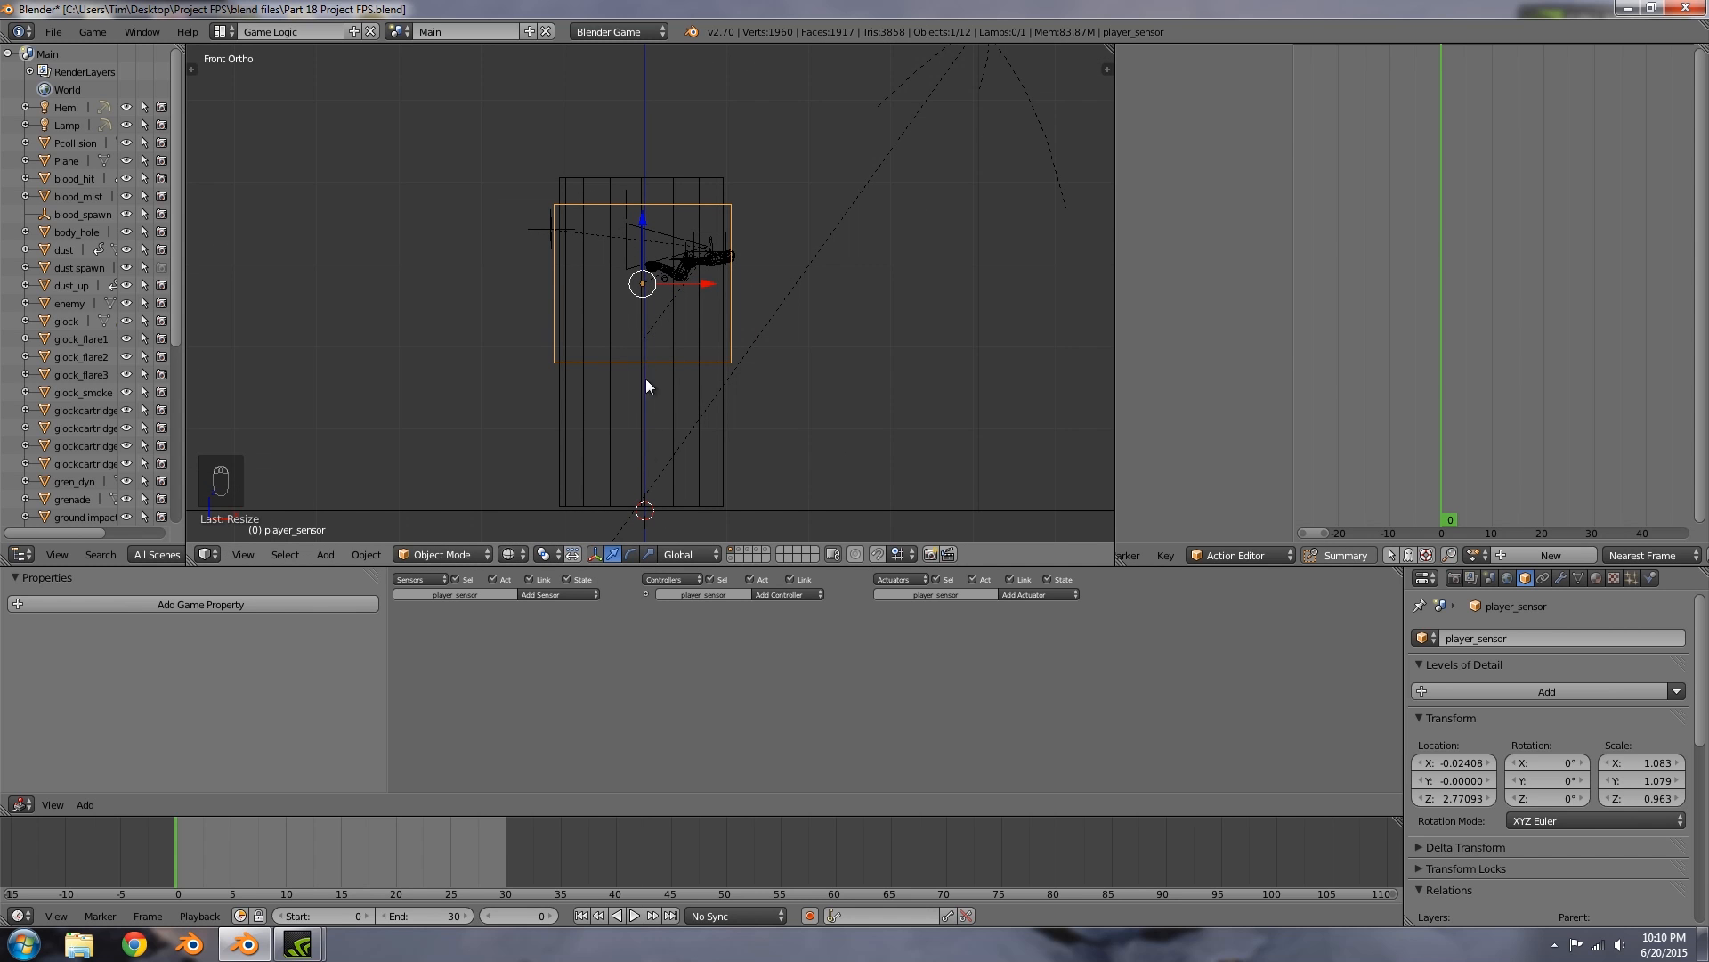
scroll(723, 375, "up", 3)
scroll(902, 210, "up", 2)
key("g")
key("z")
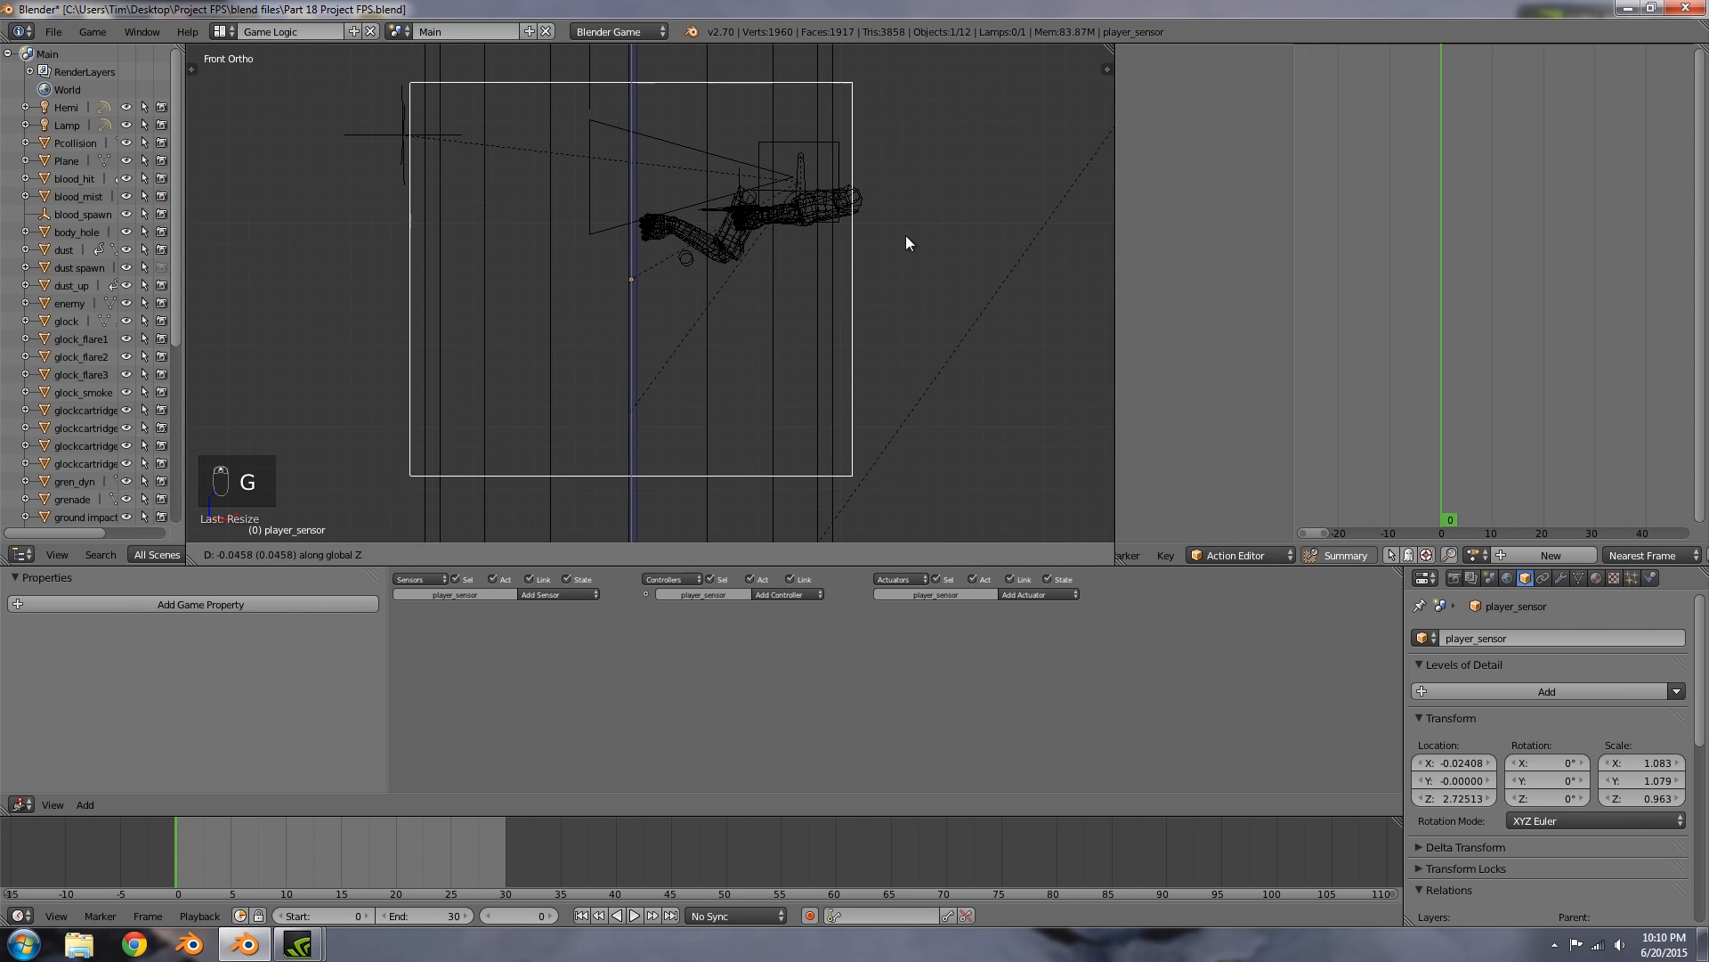
left_click(965, 365)
scroll(854, 311, "down", 5)
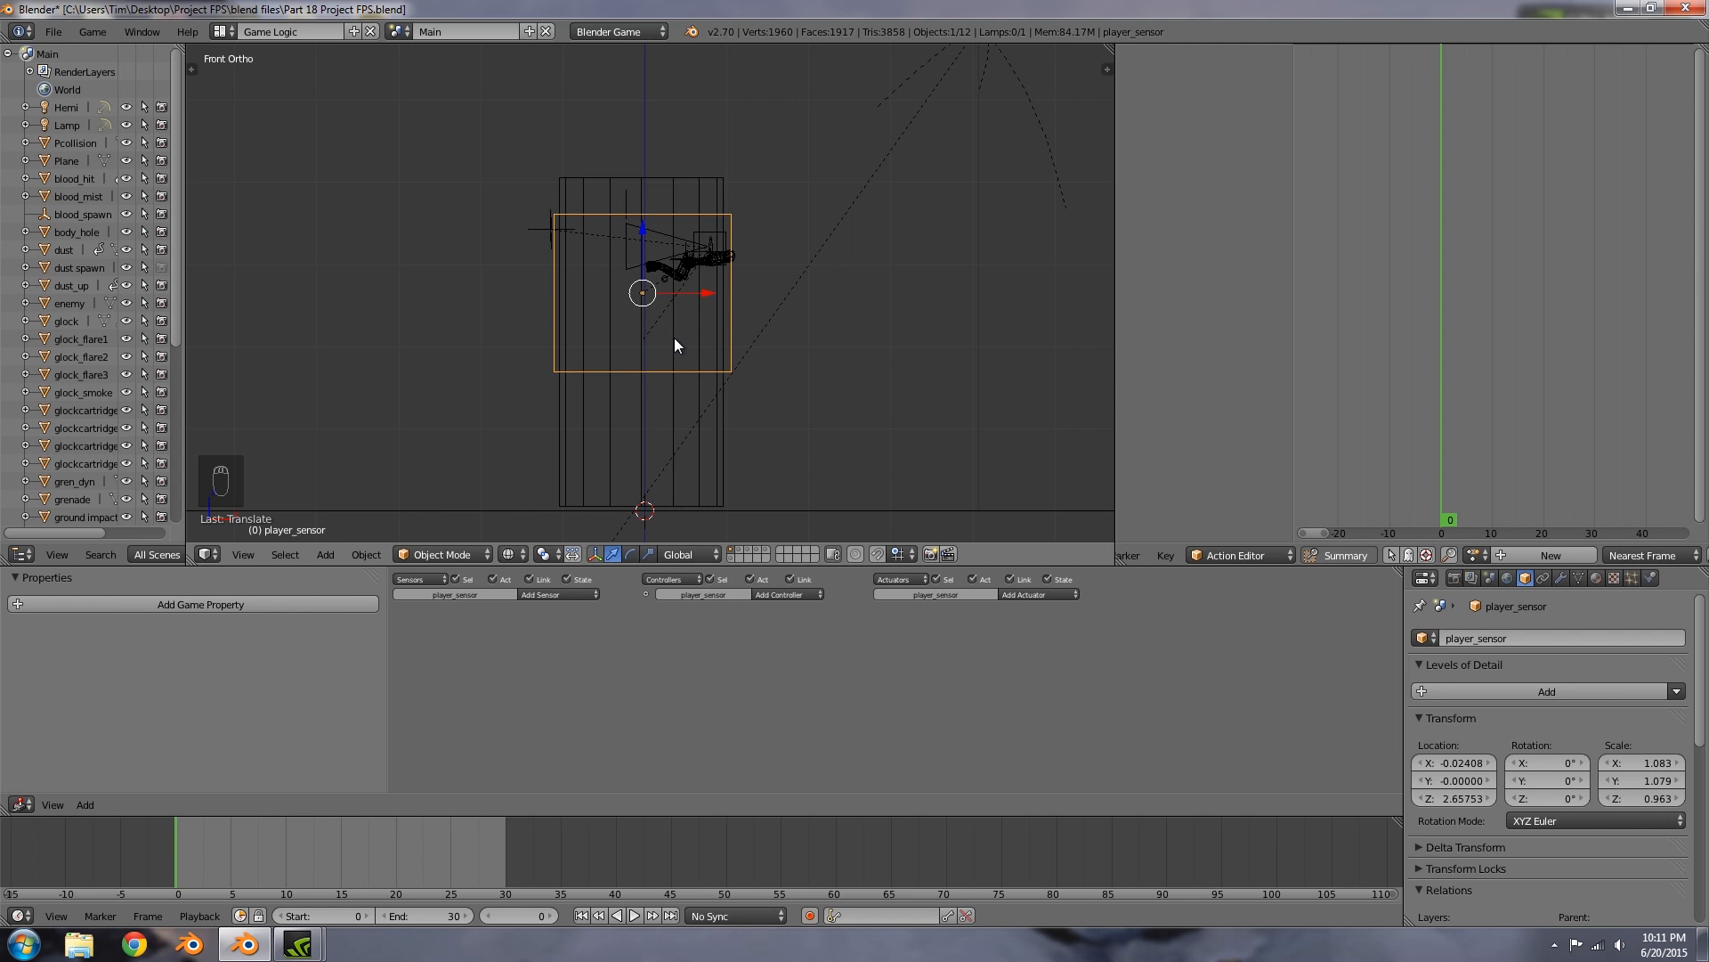
middle_click_drag(557, 355, 625, 380)
key("KP_0")
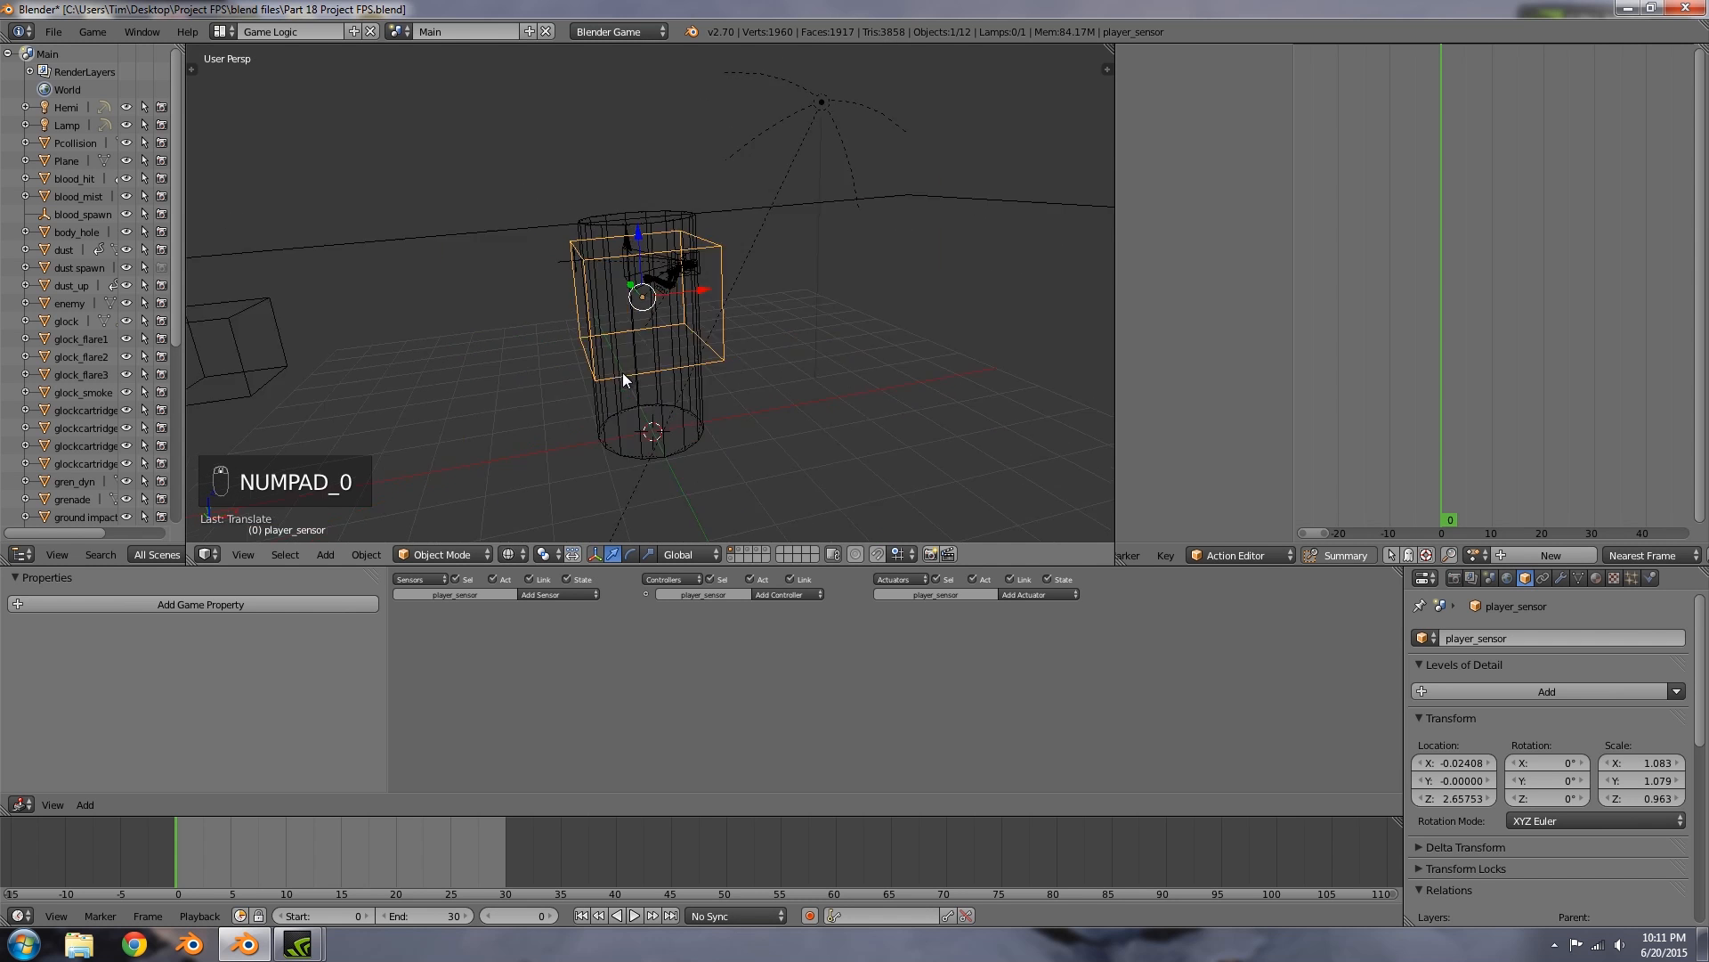
key("KP_1")
scroll(622, 373, "up", 6)
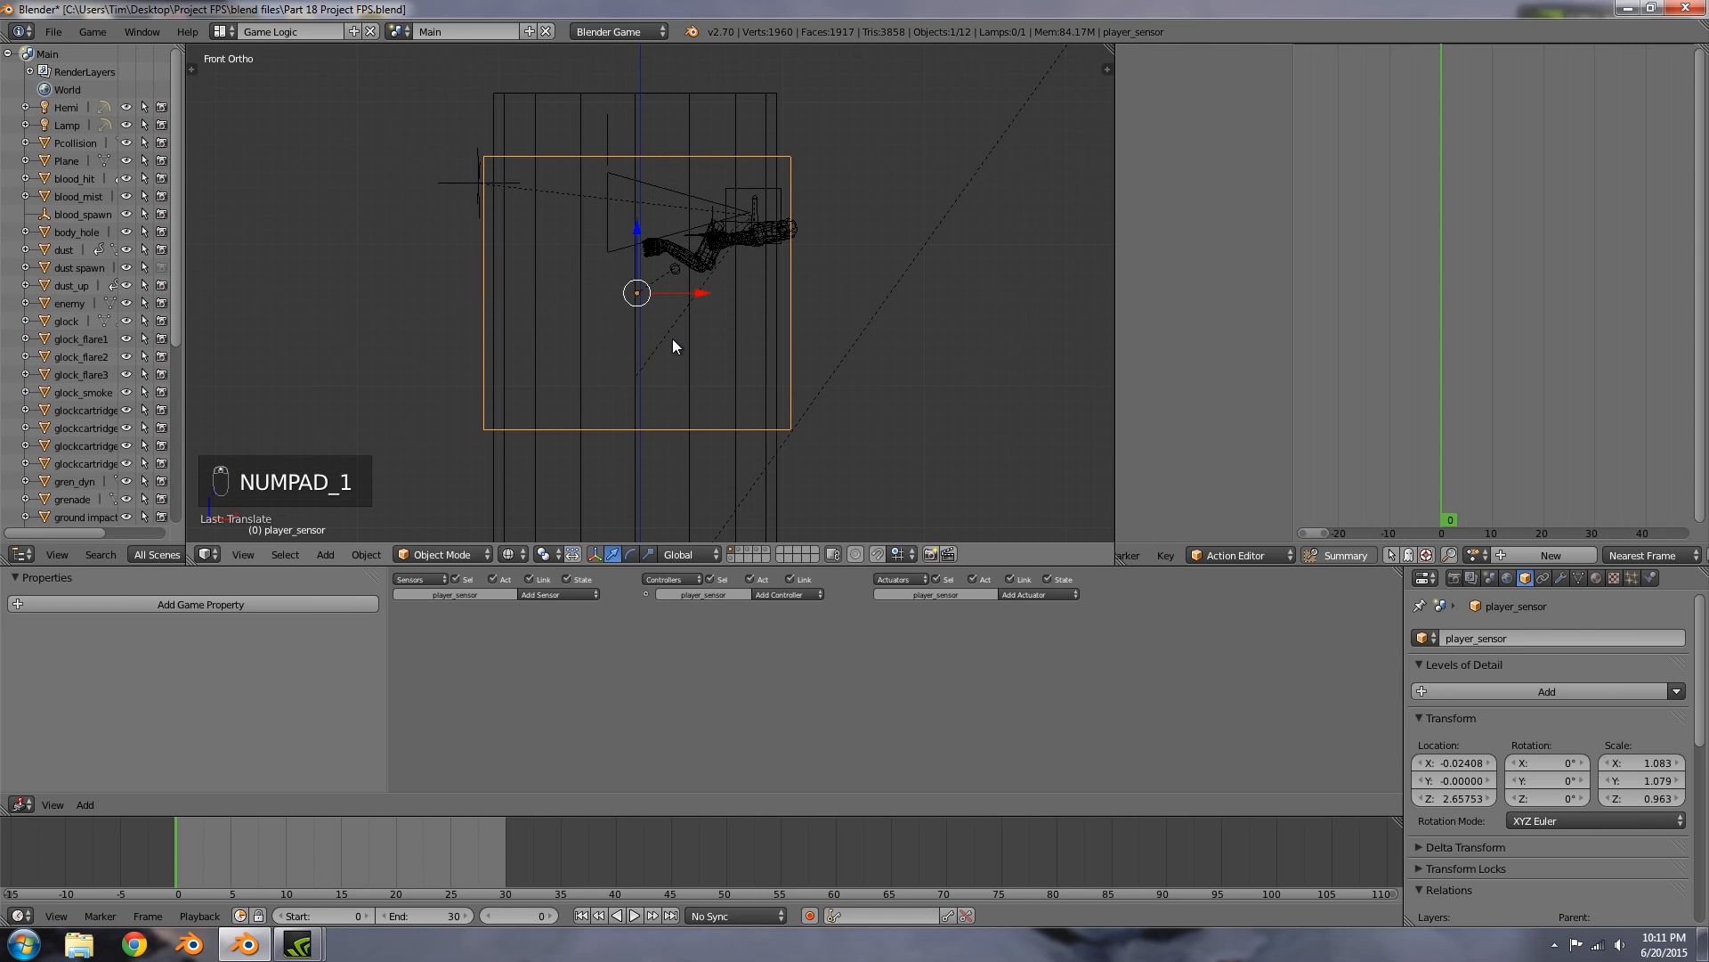
Step: Hide the player collision cylinder, the player_sensor cube and the head box to expose the arms
middle_click_drag(676, 343, 618, 297)
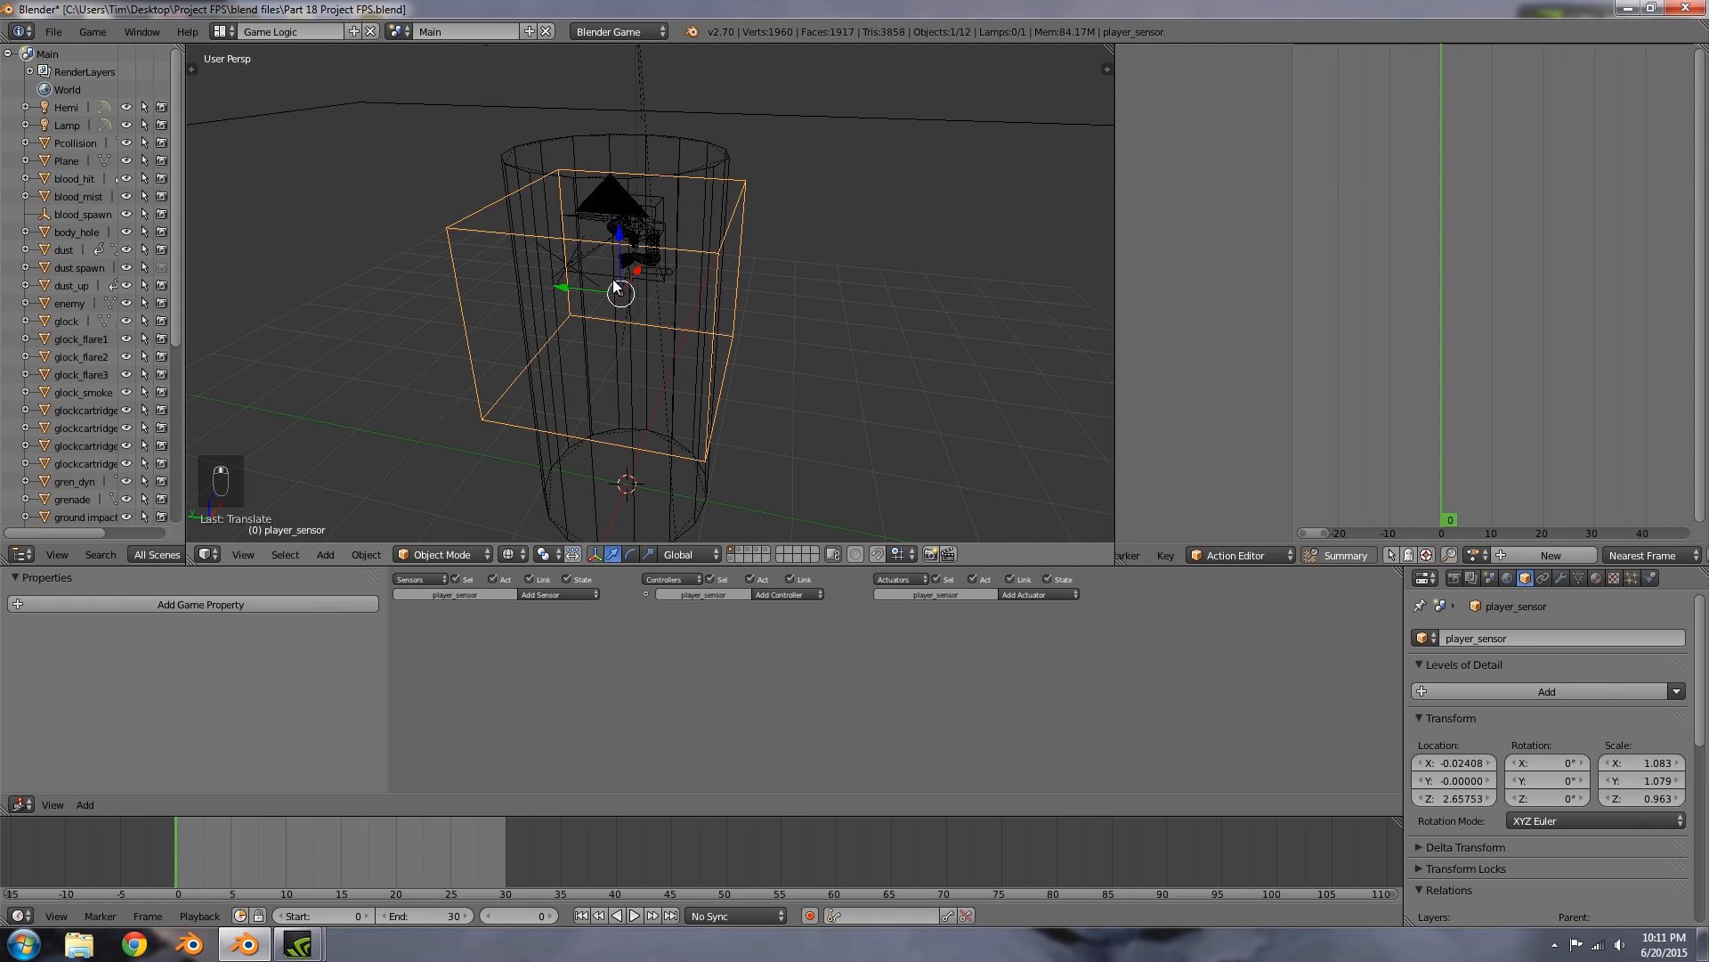
right_click(535, 172)
key("h")
right_click(495, 228)
key("h")
middle_click_drag(658, 248, 579, 248)
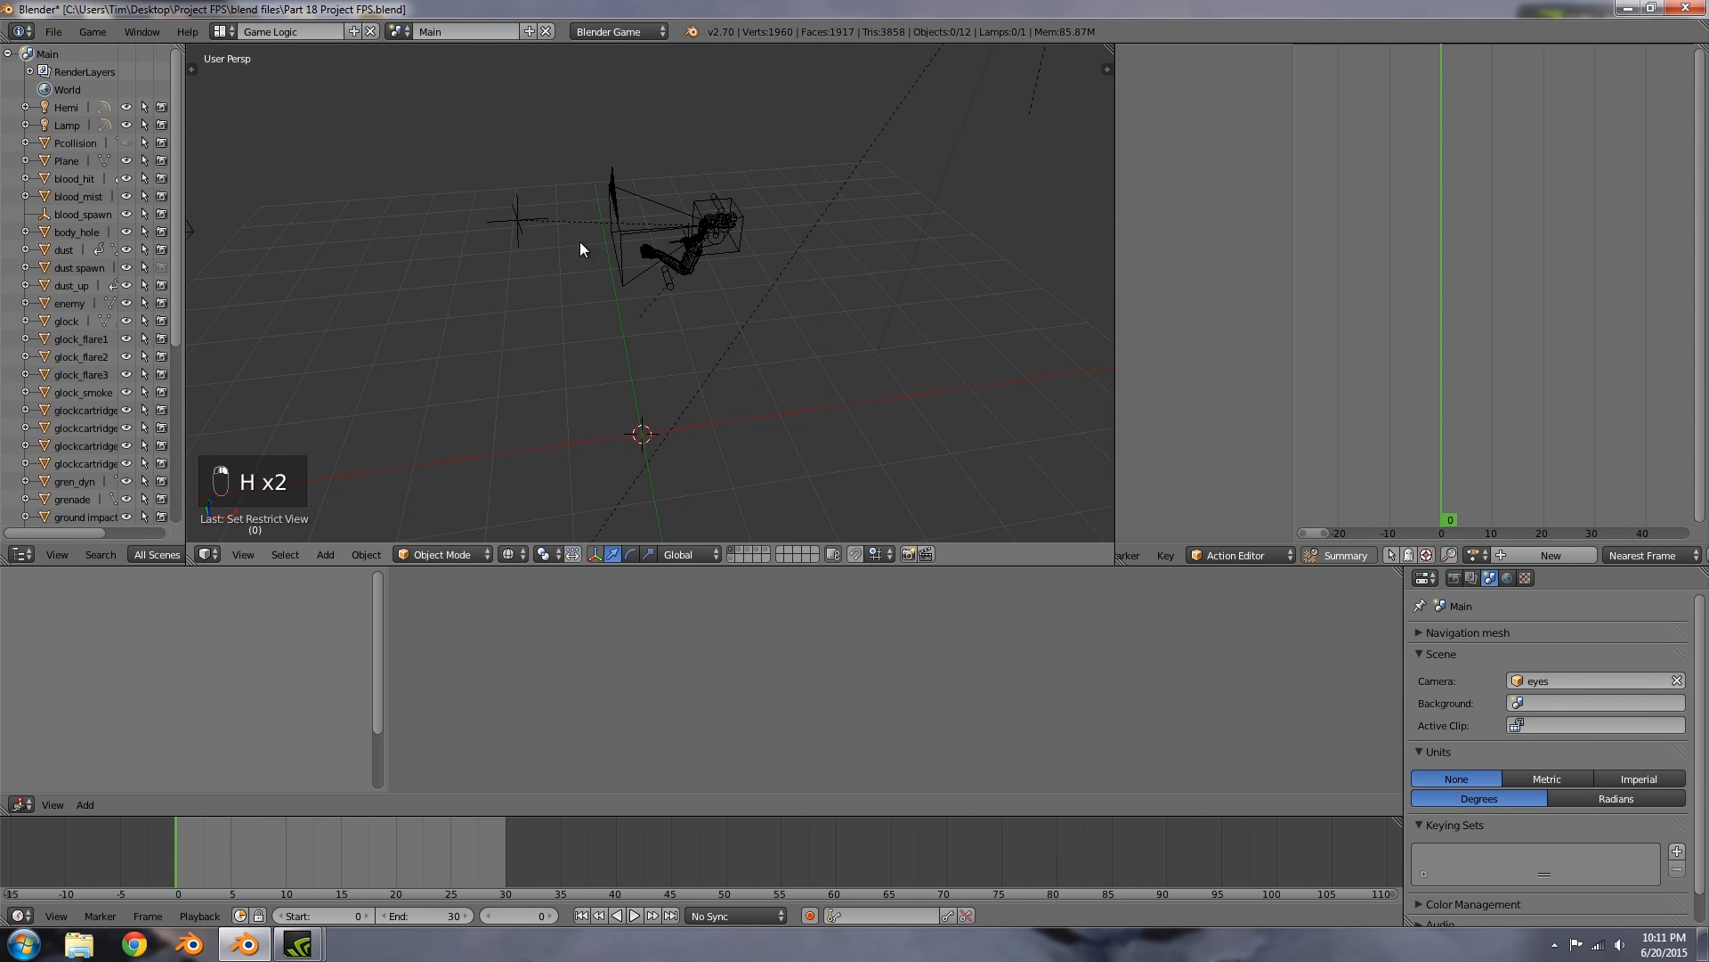
right_click(698, 203)
key("h")
Step: Switch the player rig to Pose Mode and load its Knife_change action in the Action Editor
middle_click_drag(723, 269, 673, 307)
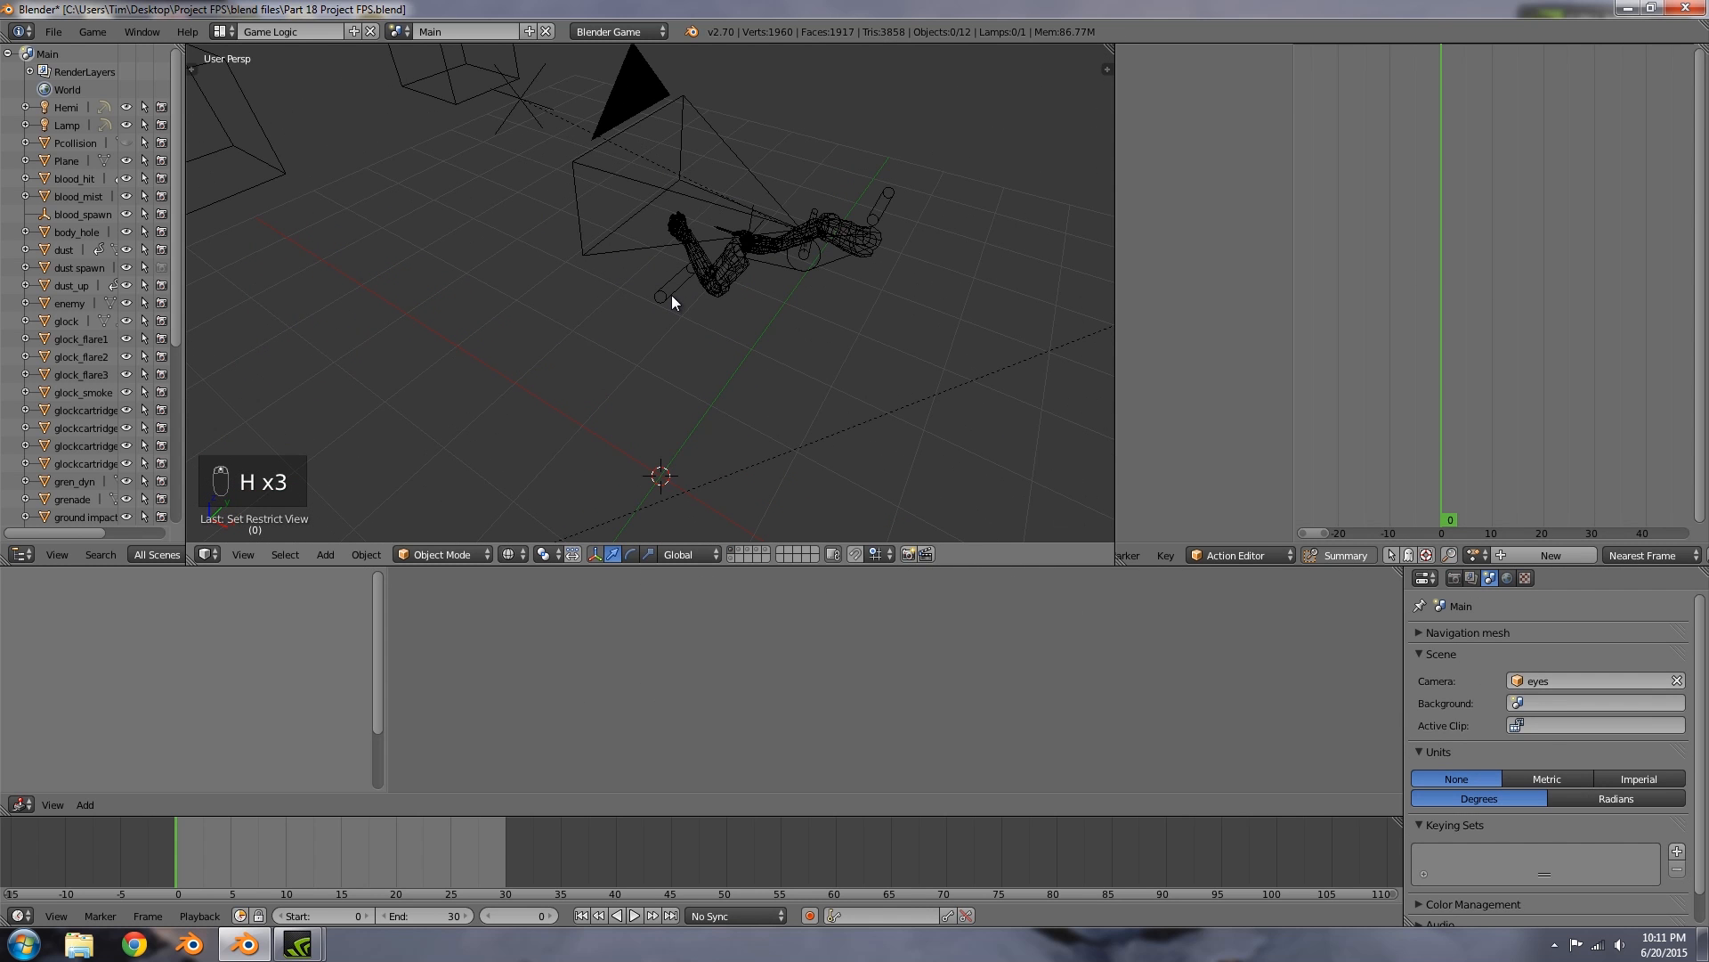
middle_click_drag(688, 389, 764, 362)
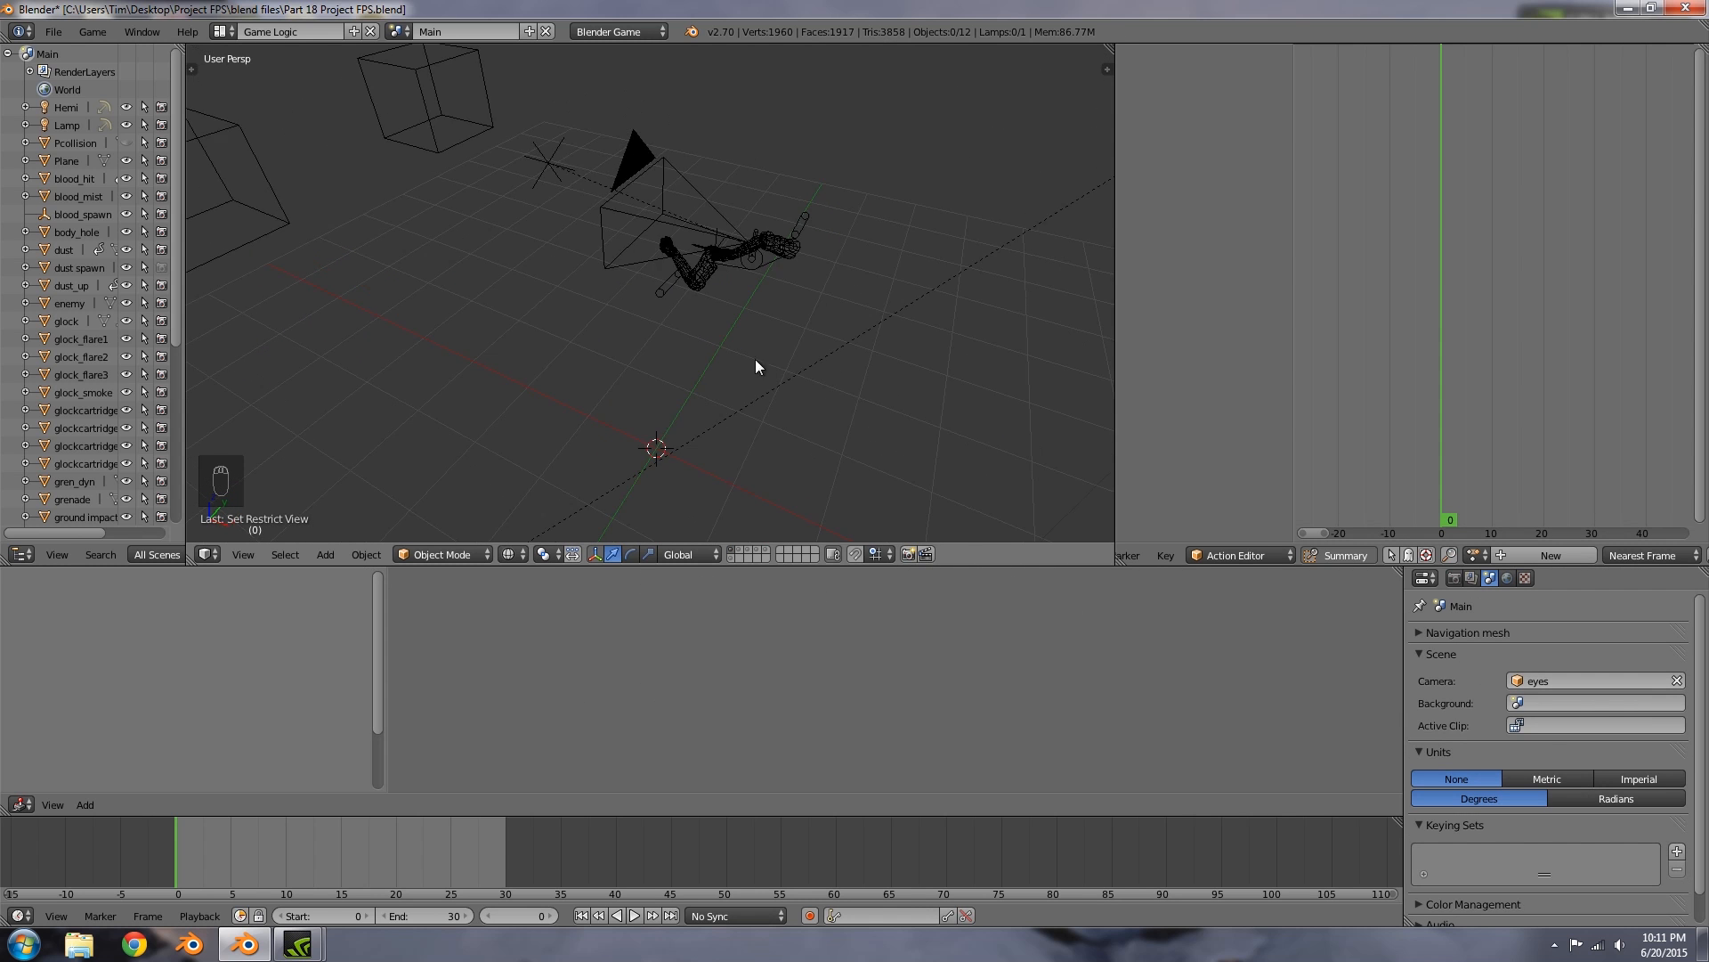
scroll(708, 323, "up", 3)
right_click(675, 296)
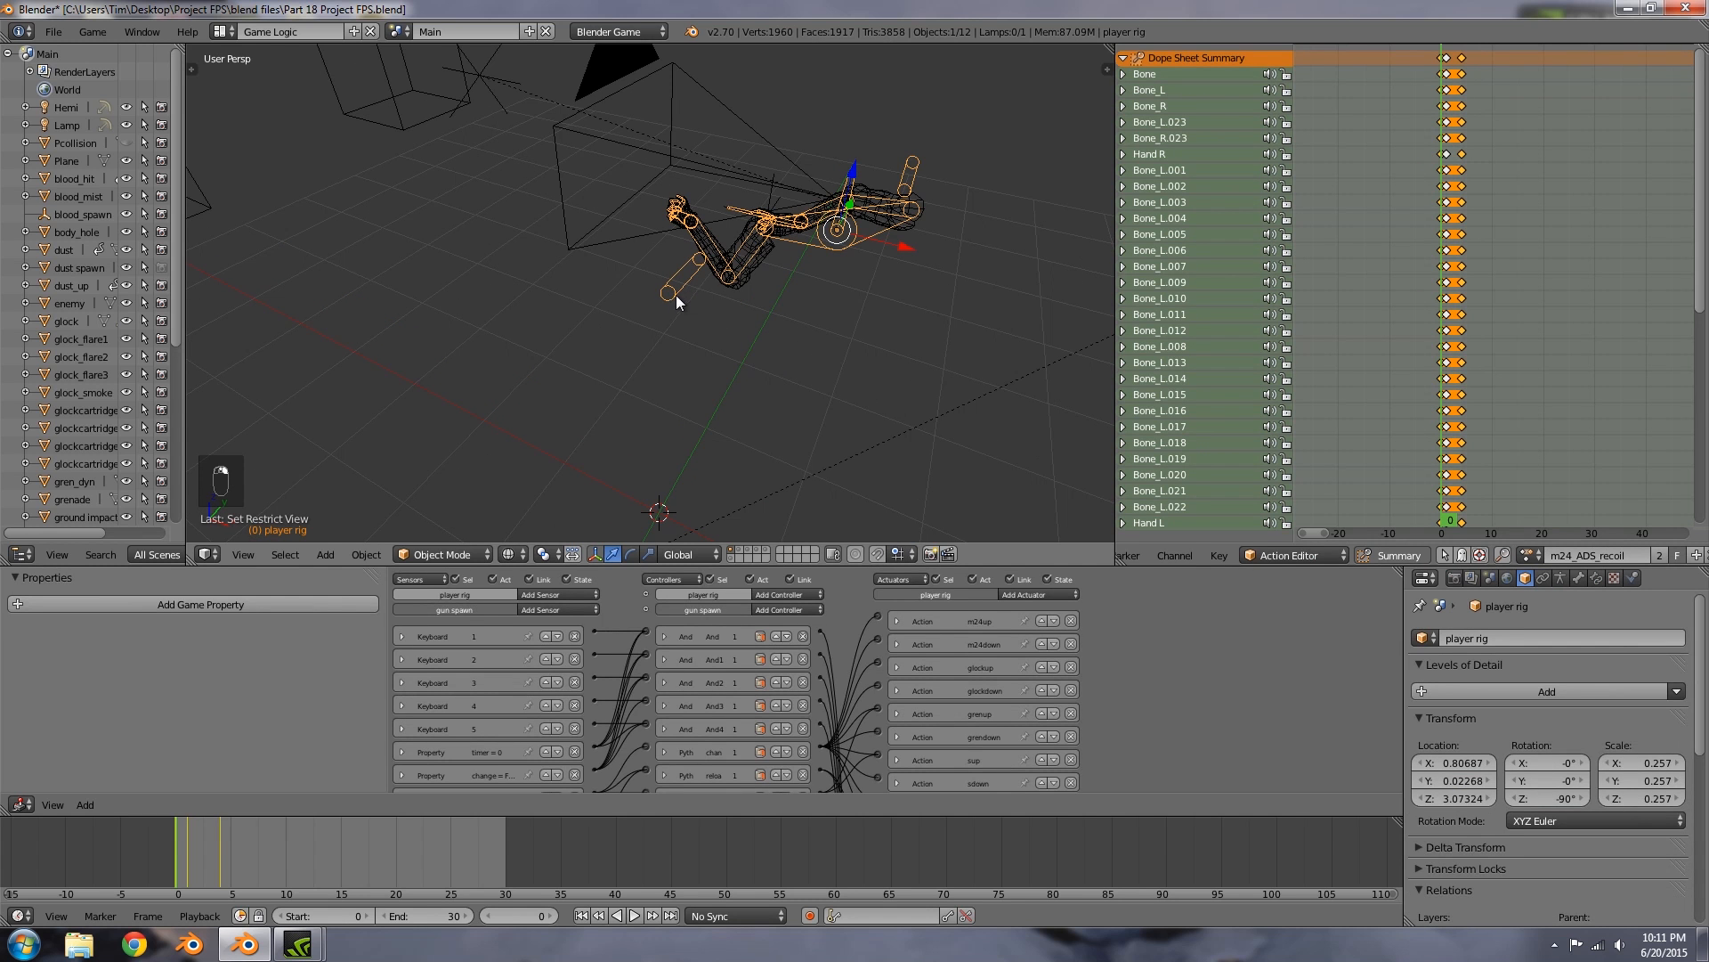
left_click(461, 552)
left_click(463, 495)
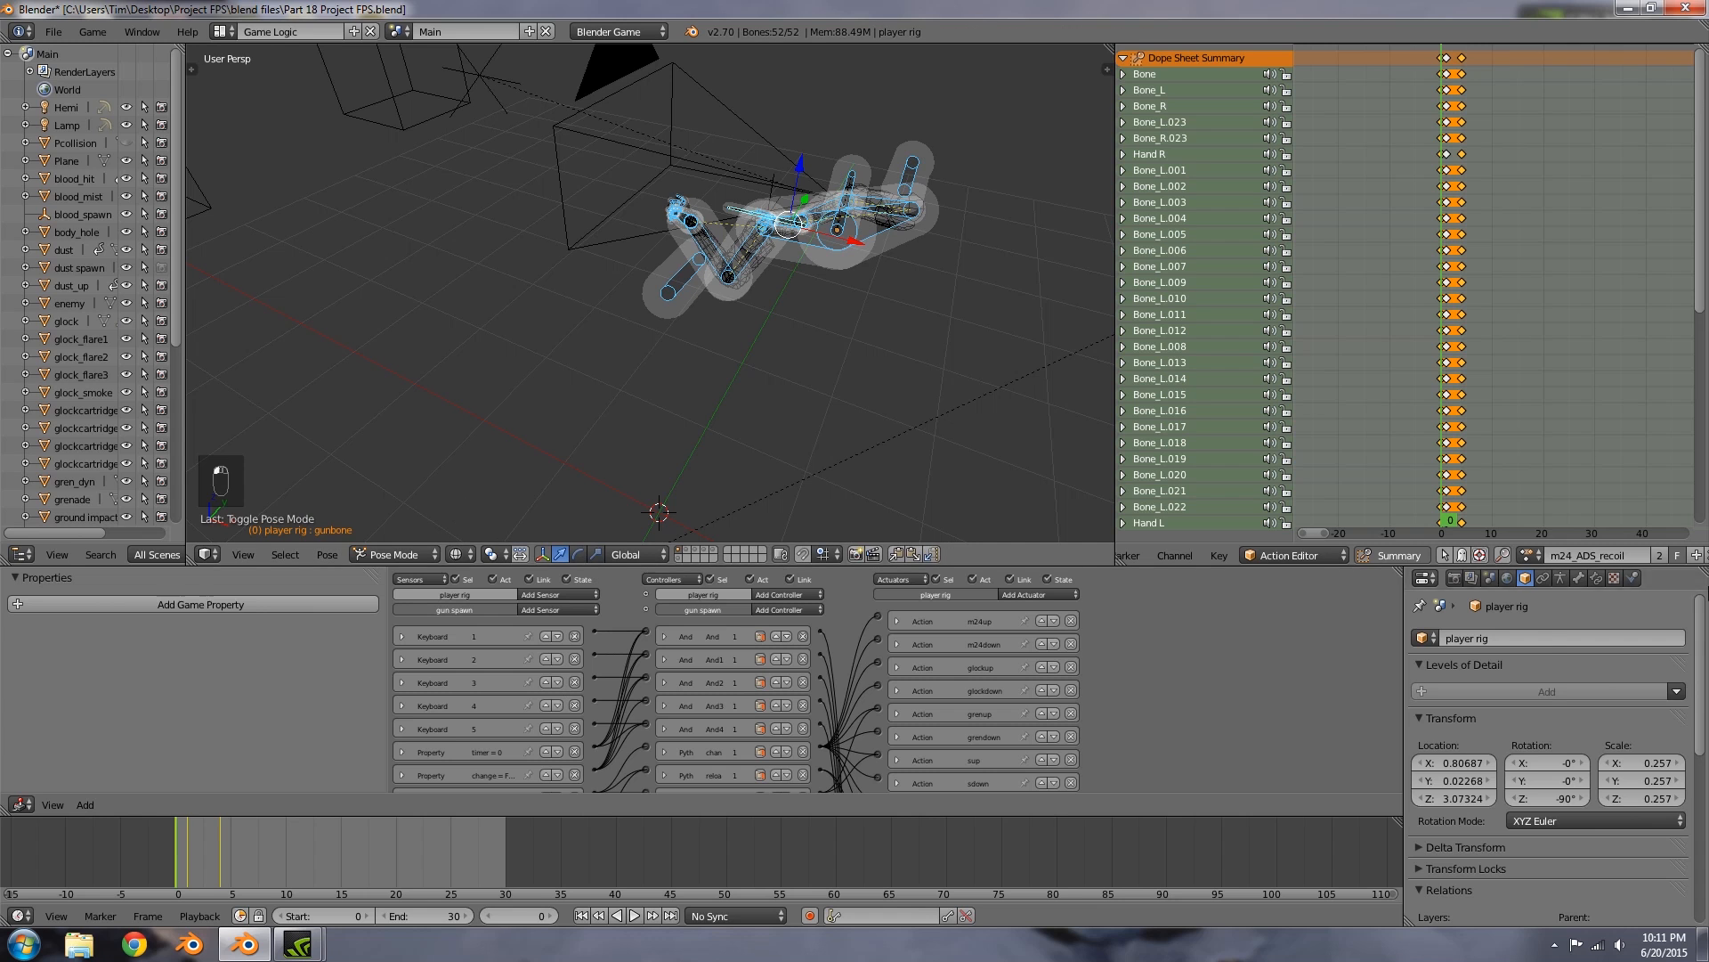
left_click(1534, 555)
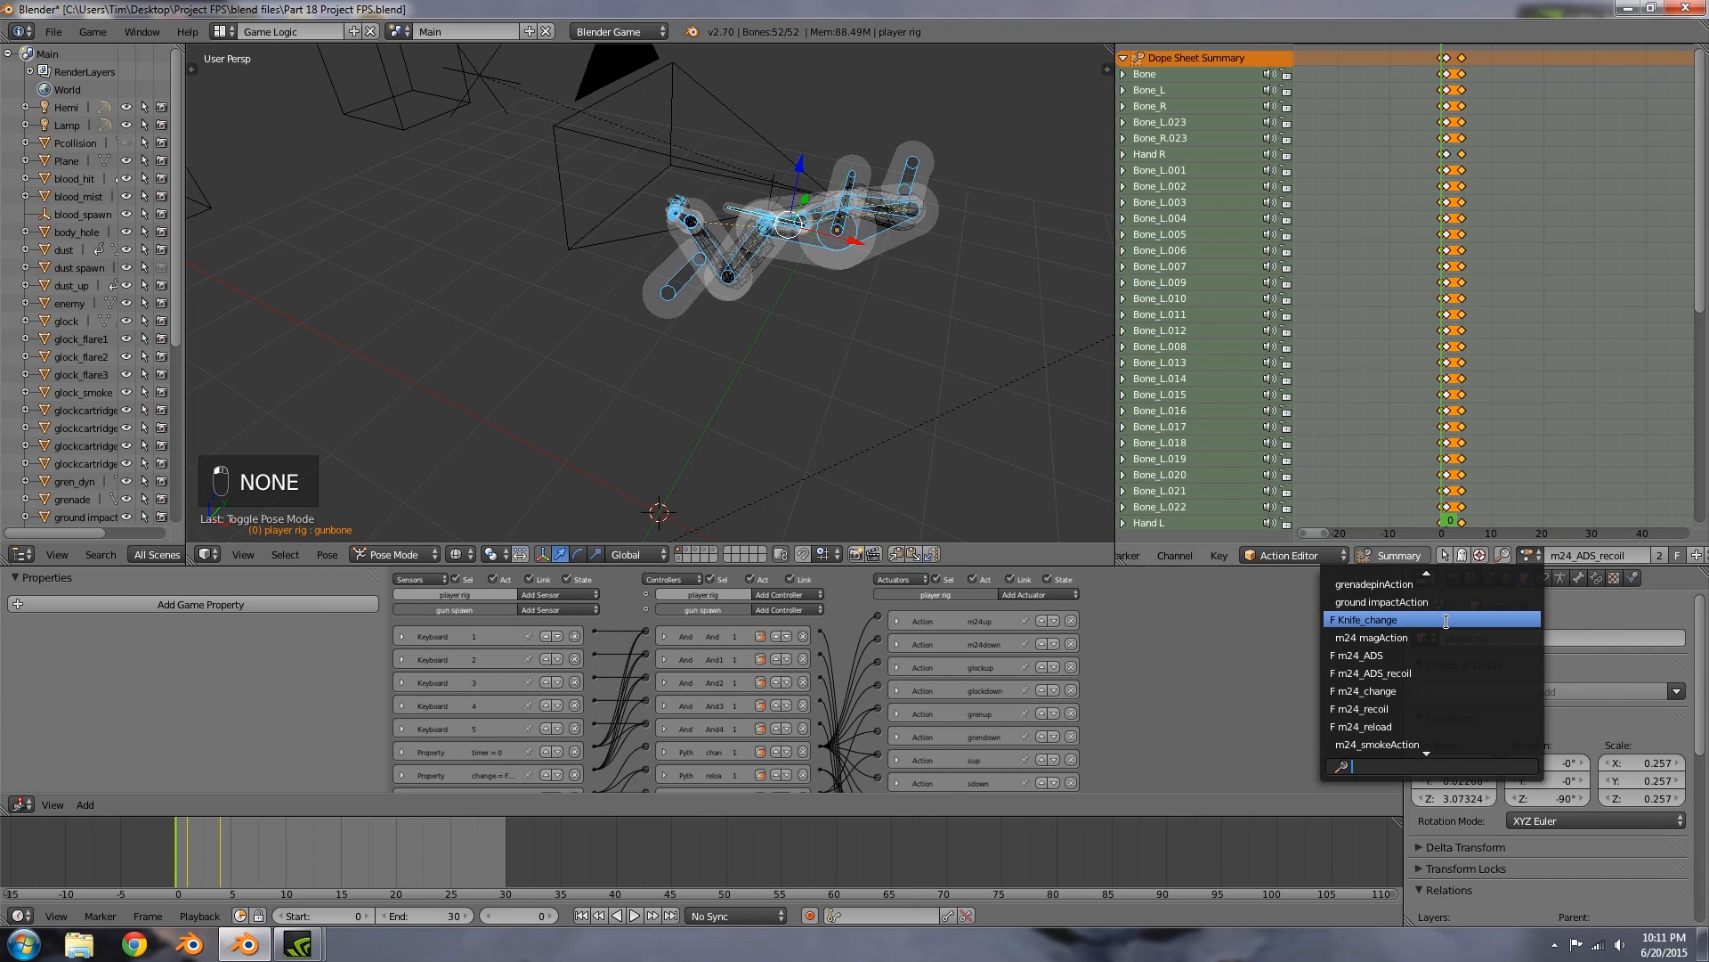
left_click(1393, 618)
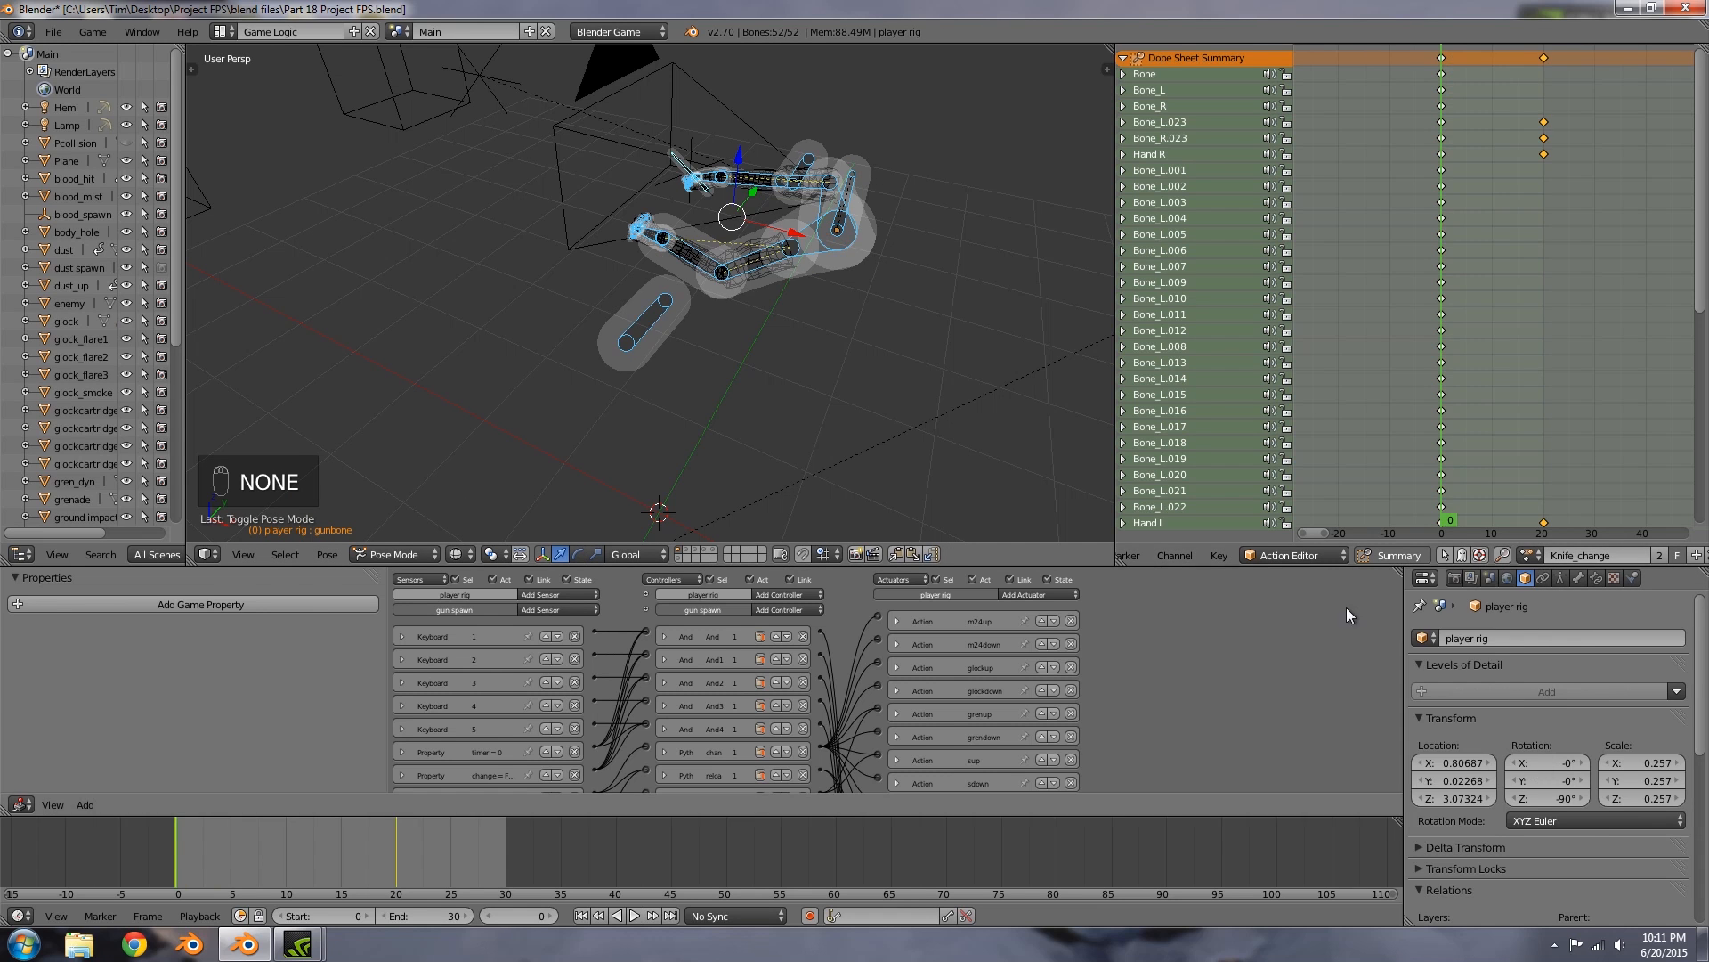
Step: Clear the pose rotation of the player rig's gunbone beside the hand
scroll(552, 264, "up", 3)
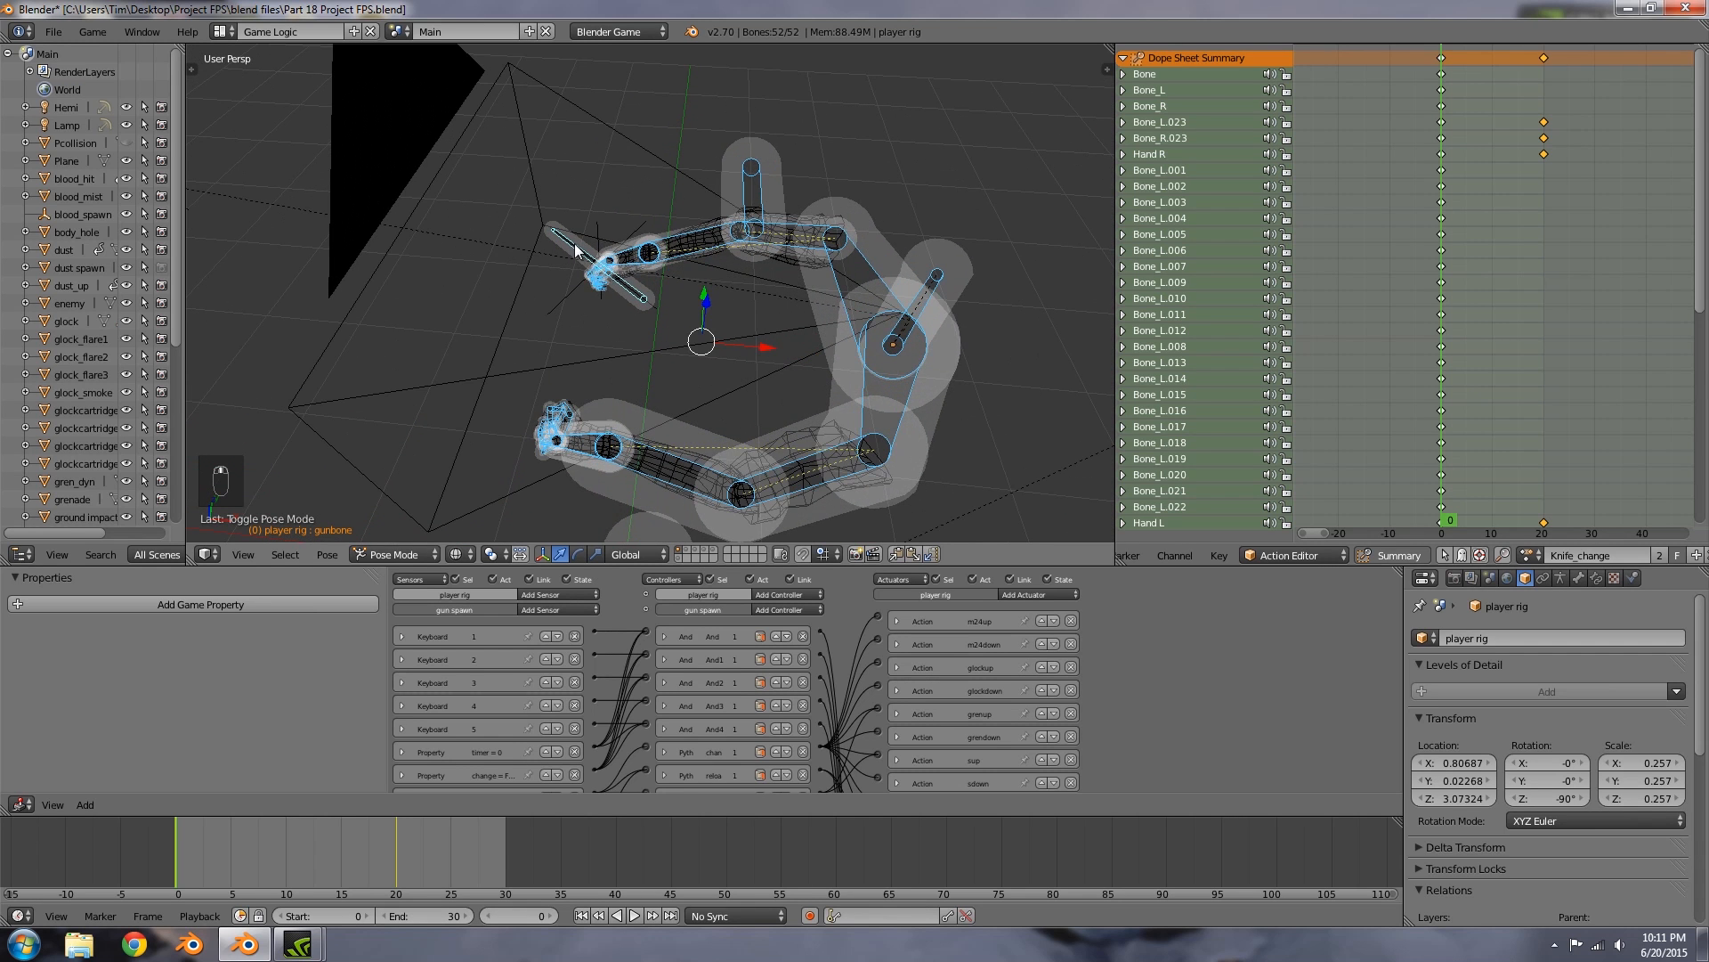
right_click(586, 274)
key("alt+r")
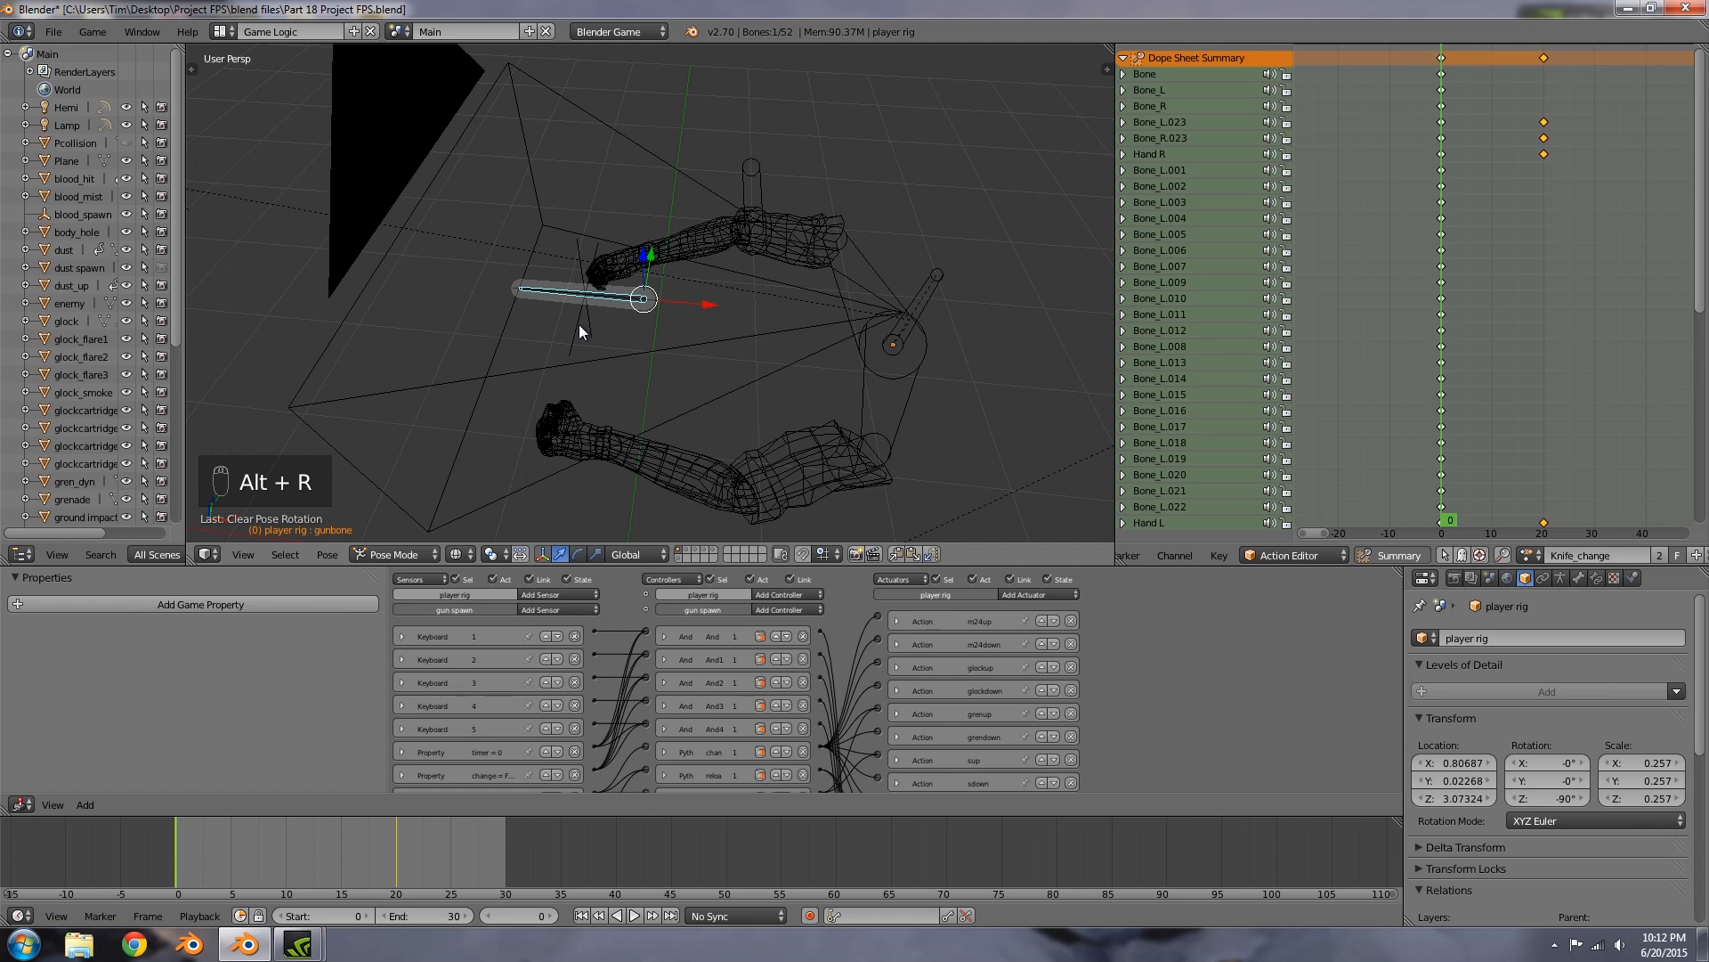
Step: Snap the 3D cursor to the gun spawn empty
right_click(578, 324)
key("shift+s")
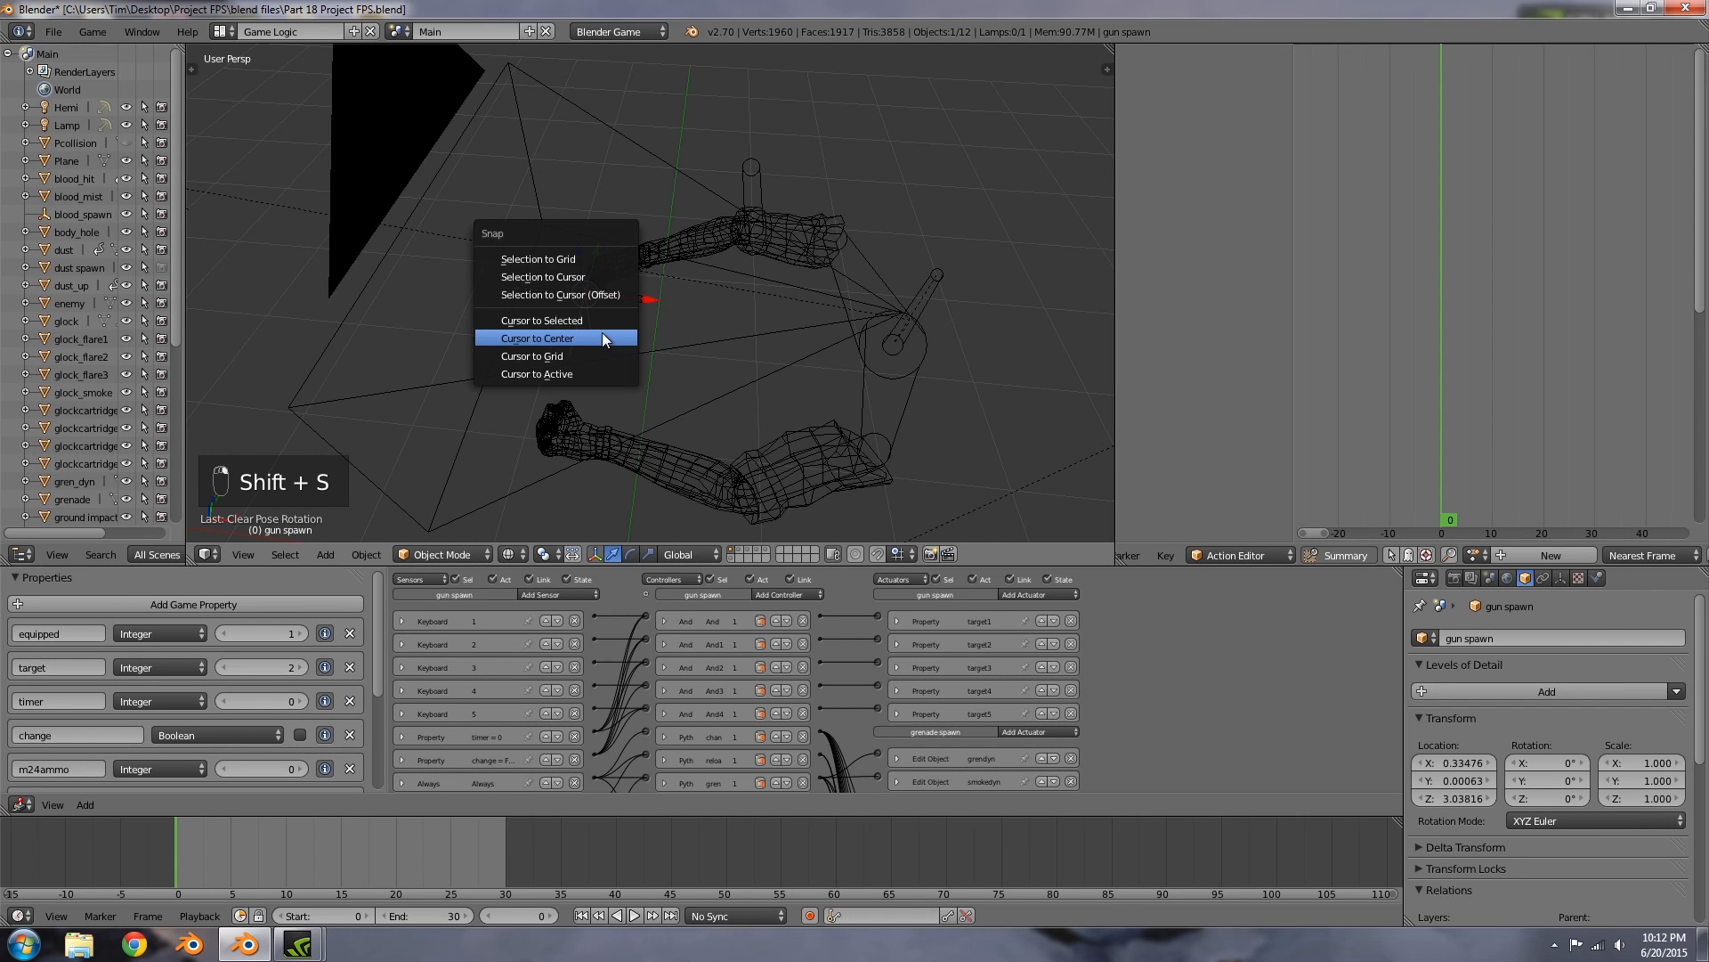
left_click(579, 321)
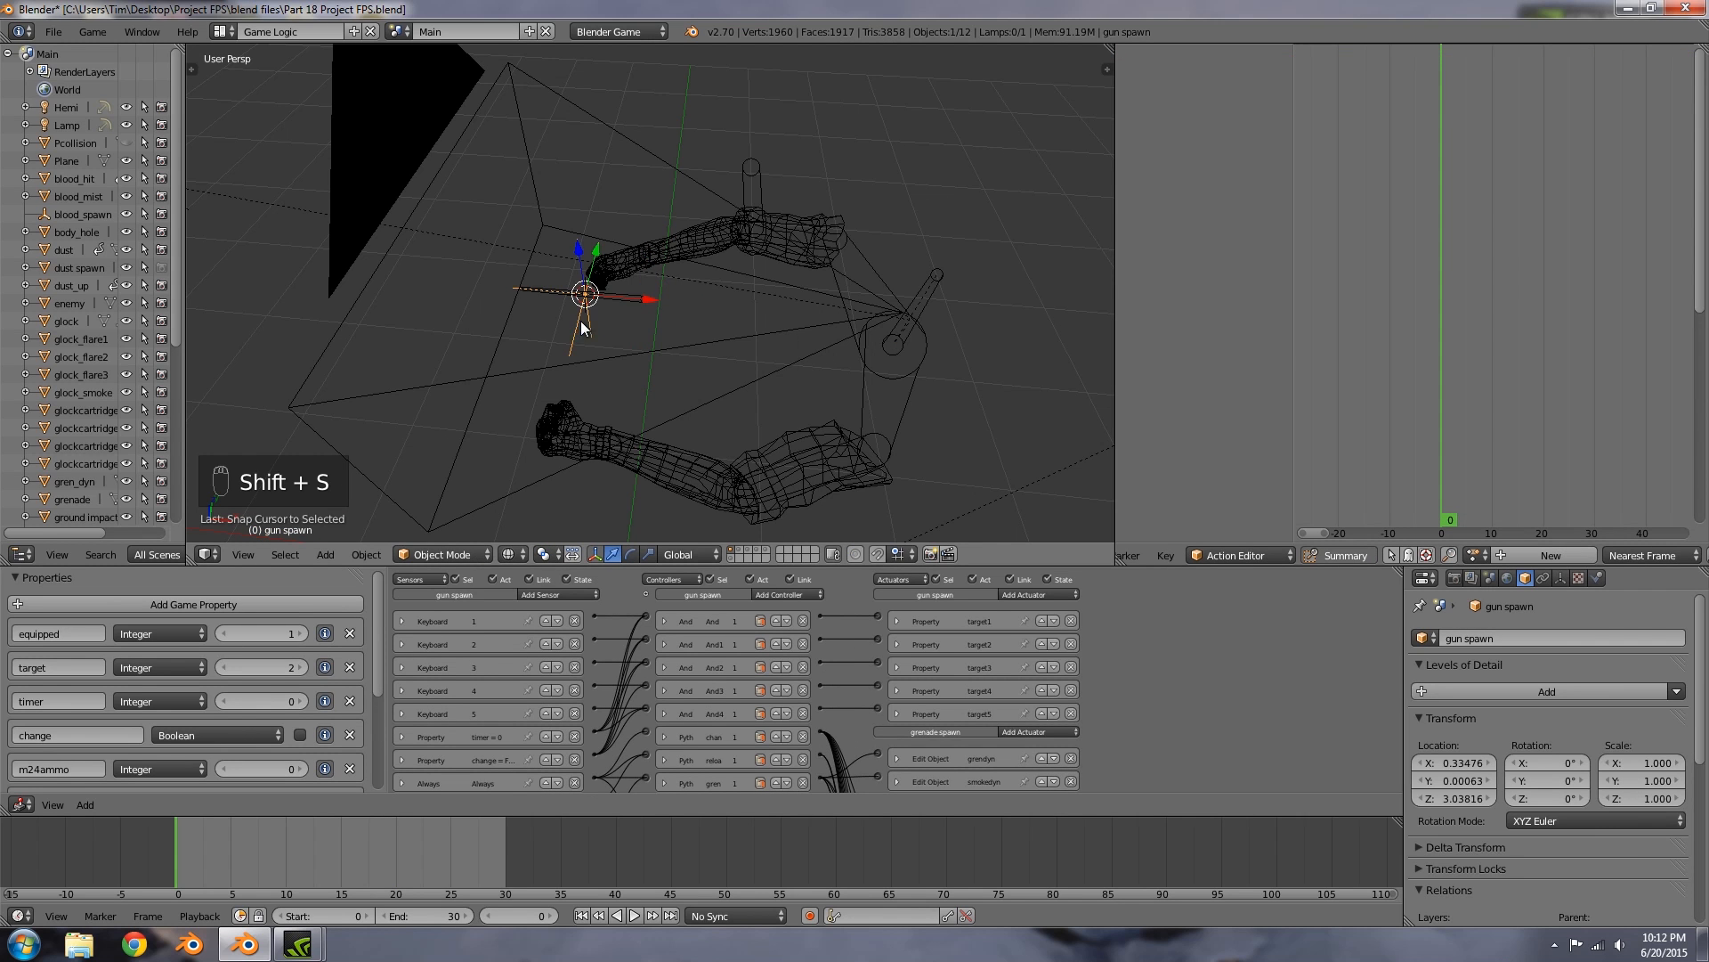
Step: Move the knife object from the weapons layer to the first layer and display the first layer
left_click(748, 552)
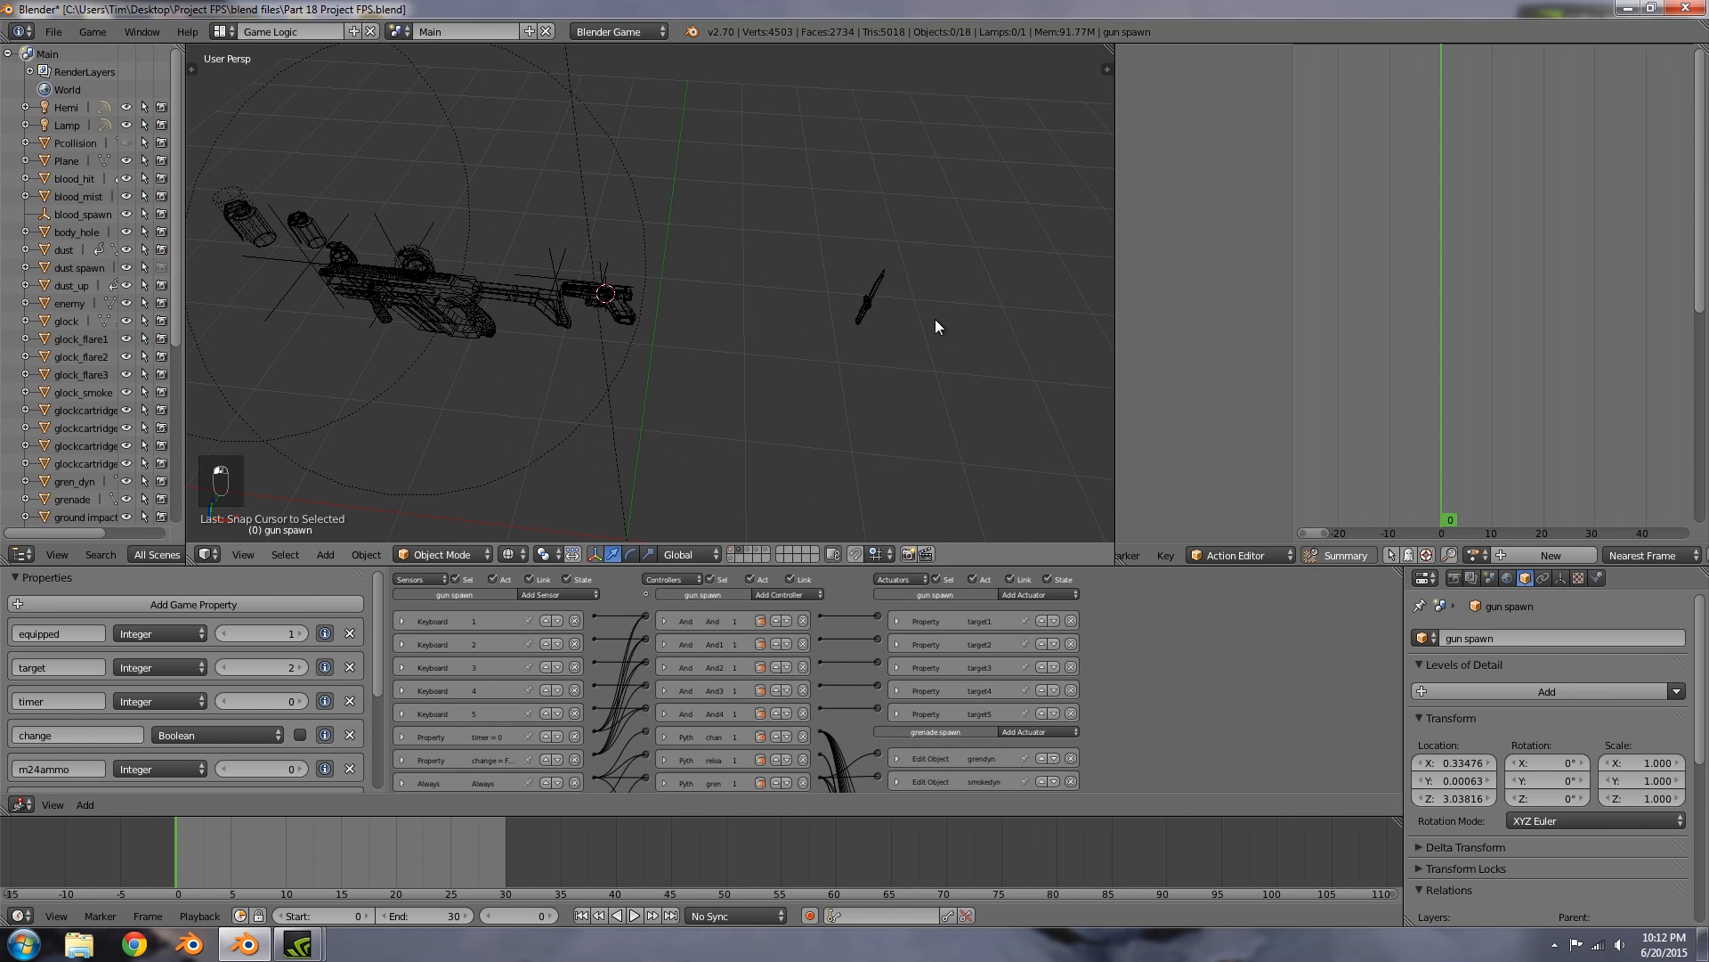
right_click(869, 307)
key("m")
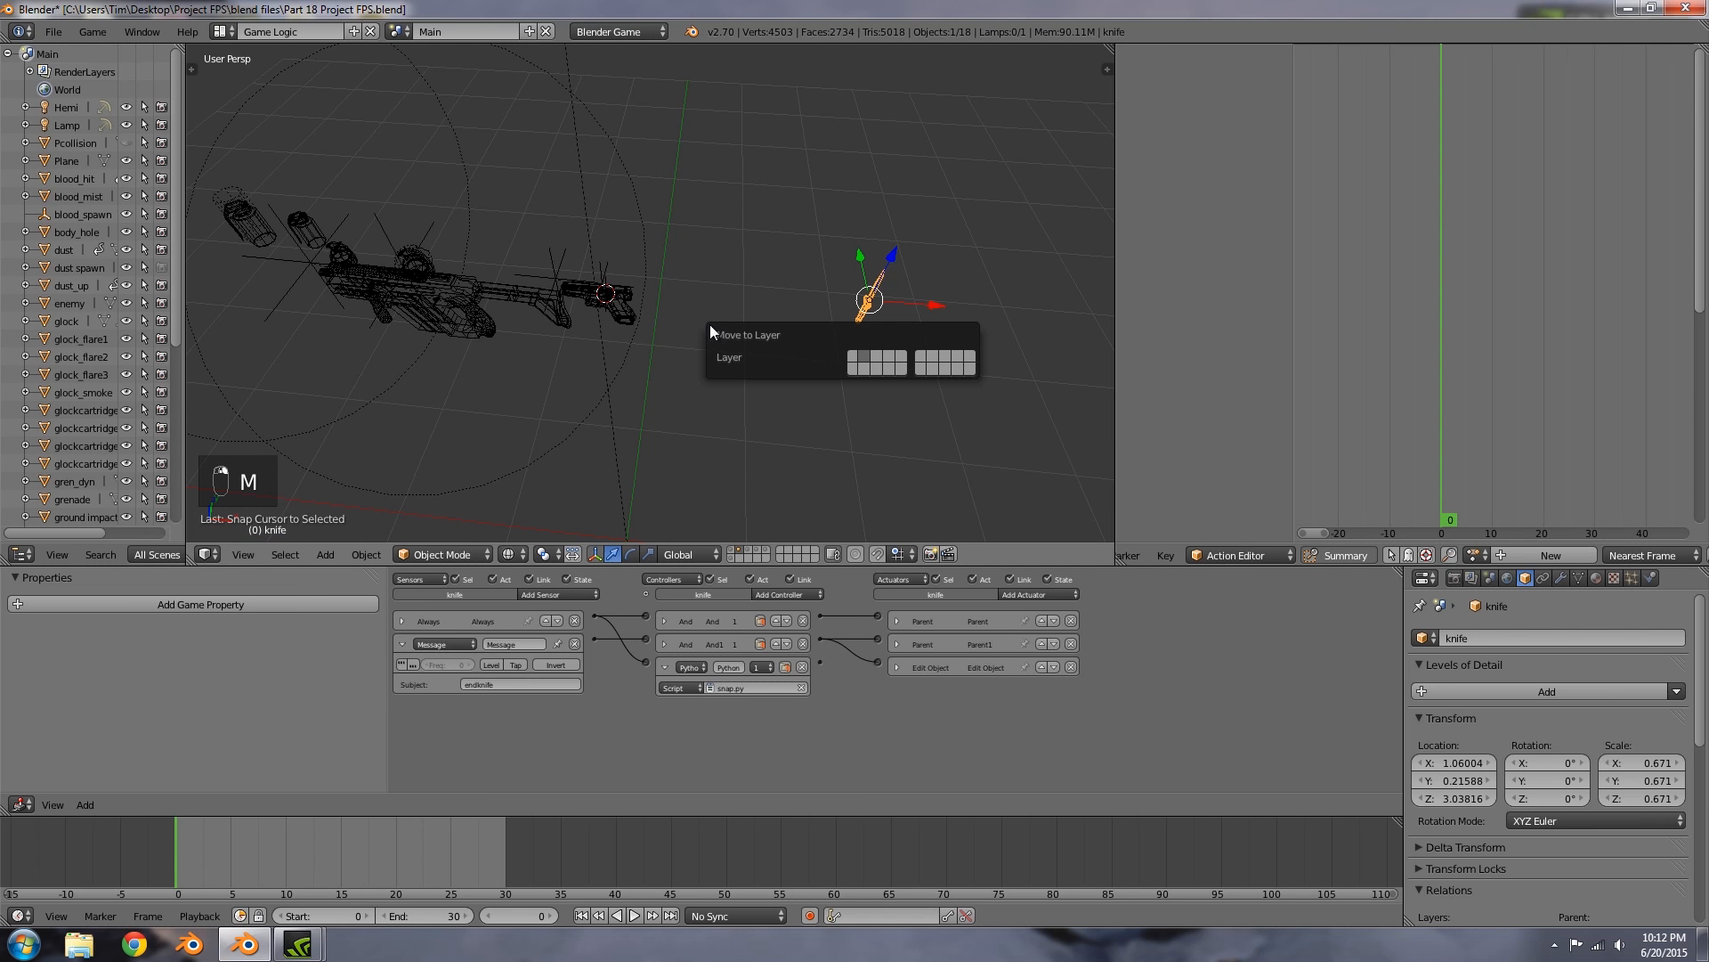
left_click(857, 356)
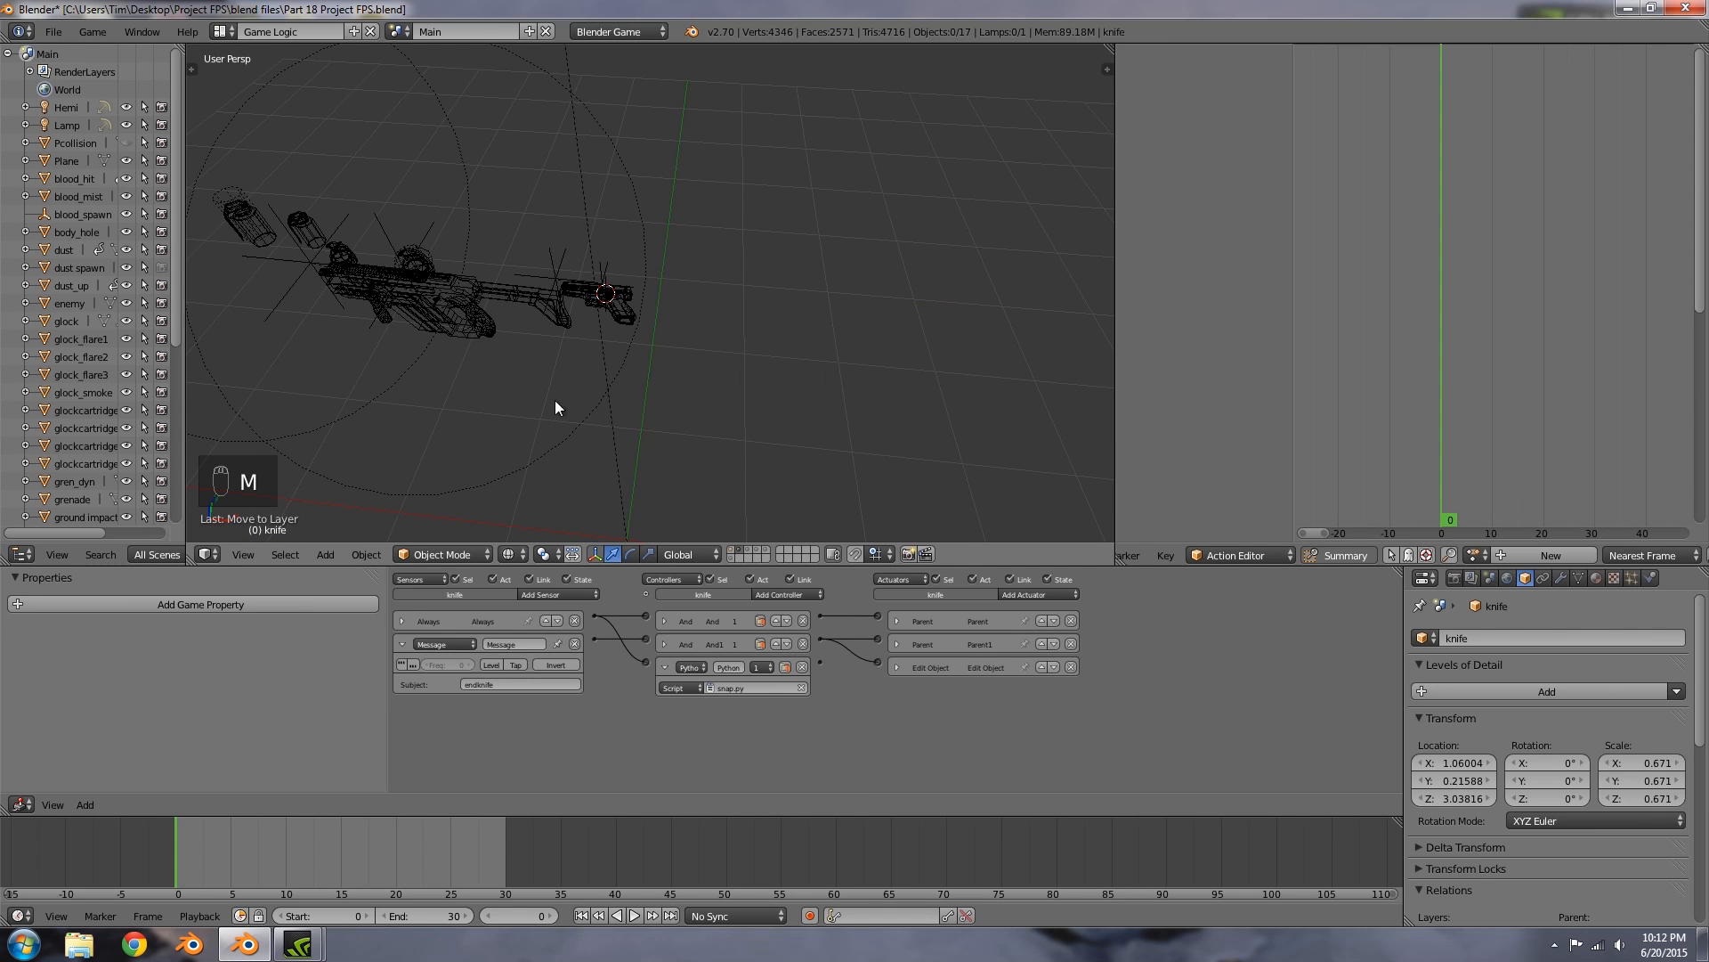
left_click(732, 551)
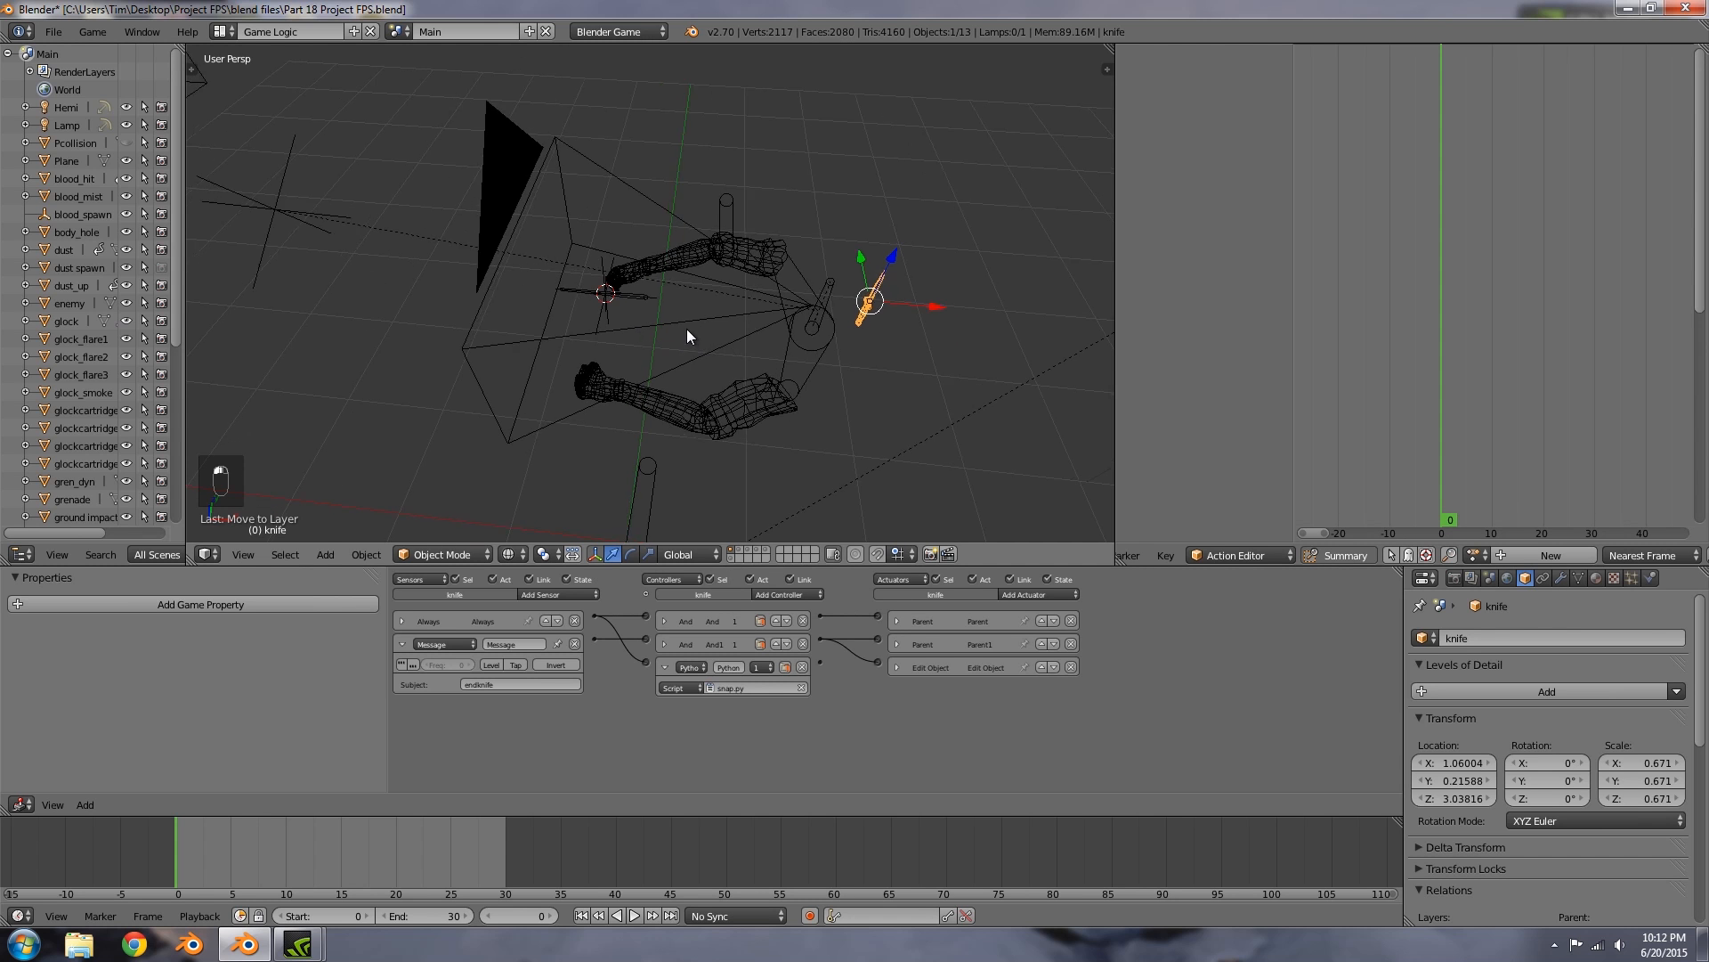
Step: Snap the knife to the 3D cursor at the gun spawn empty
middle_click_drag(687, 335, 717, 314)
right_click(634, 340)
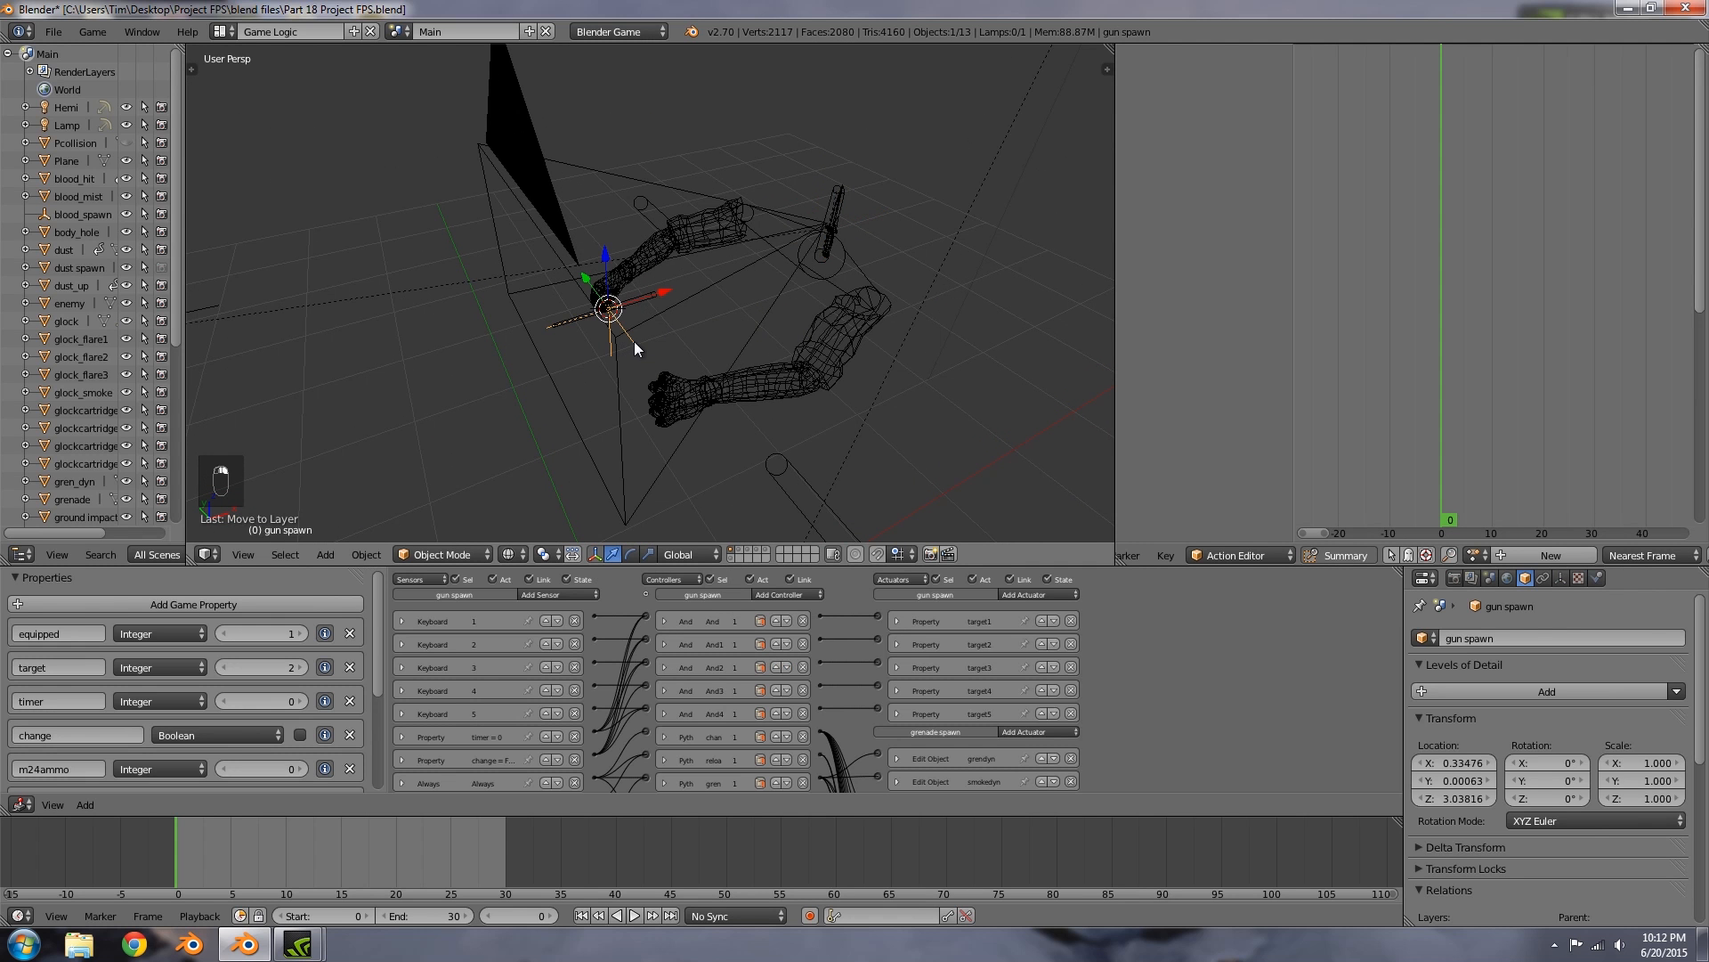
right_click(843, 233)
right_click(844, 237)
right_click(837, 237)
middle_click_drag(835, 236, 929, 299)
right_click(930, 299)
key("shift+s")
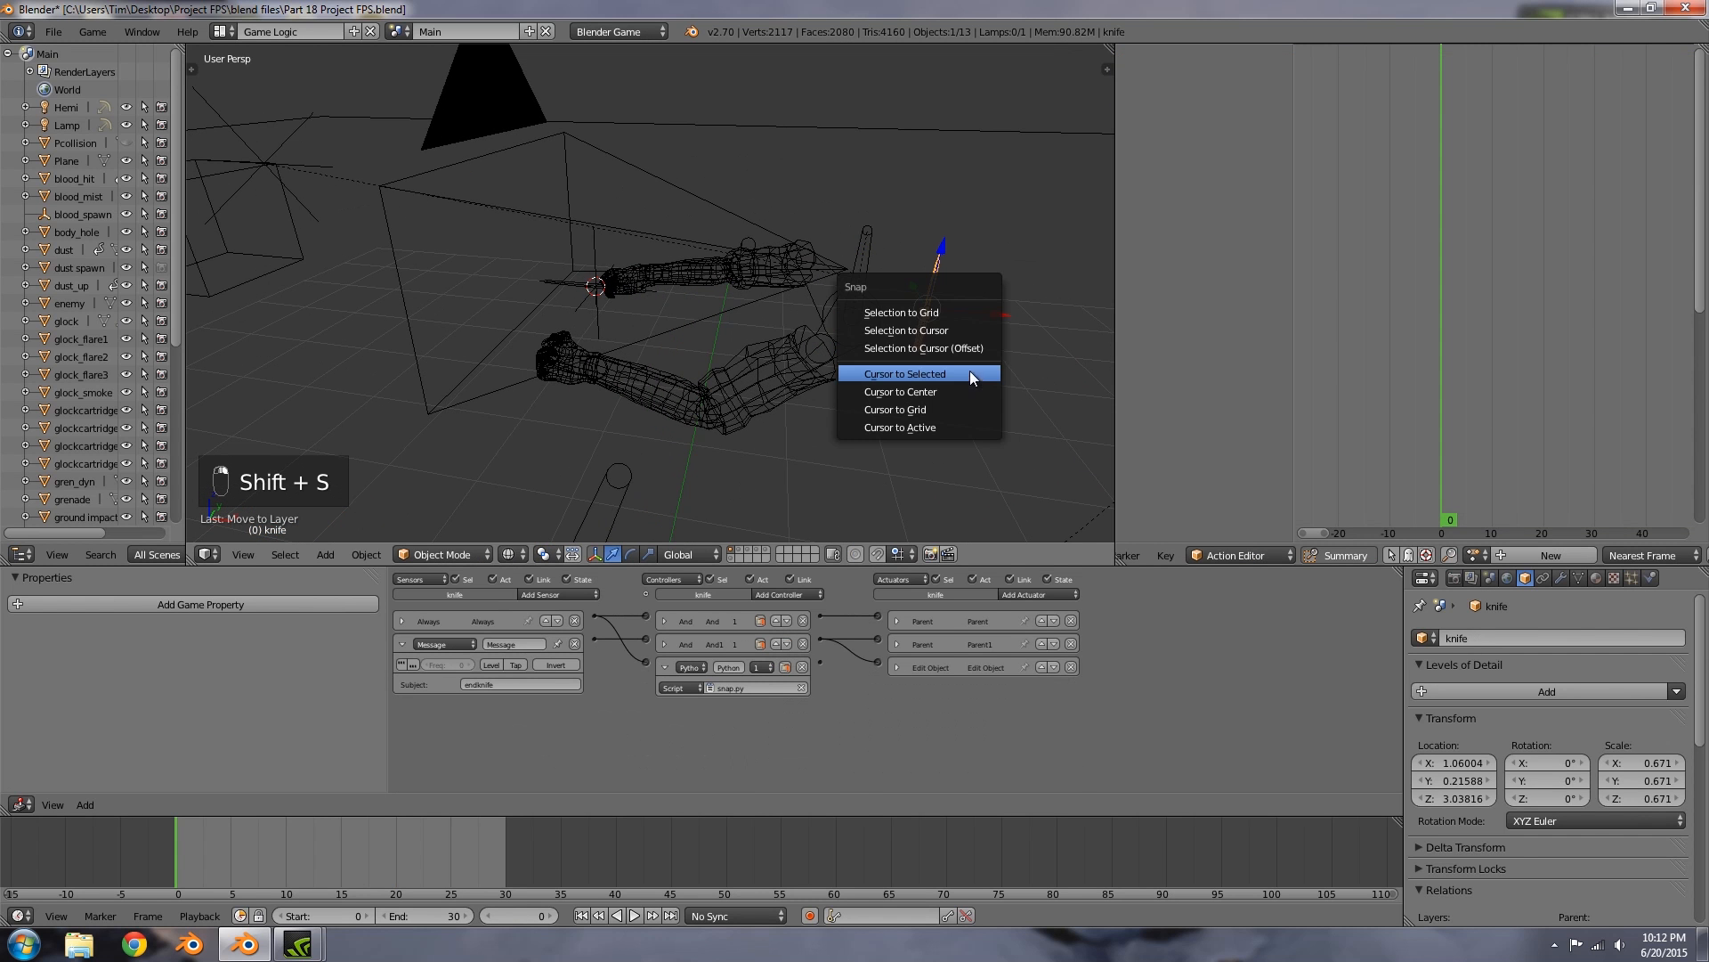
left_click(917, 331)
Step: Parent the knife to the gun spawn empty as an object
scroll(599, 313, "up", 4)
middle_click_drag(595, 351, 486, 356)
right_click(506, 317, "shift")
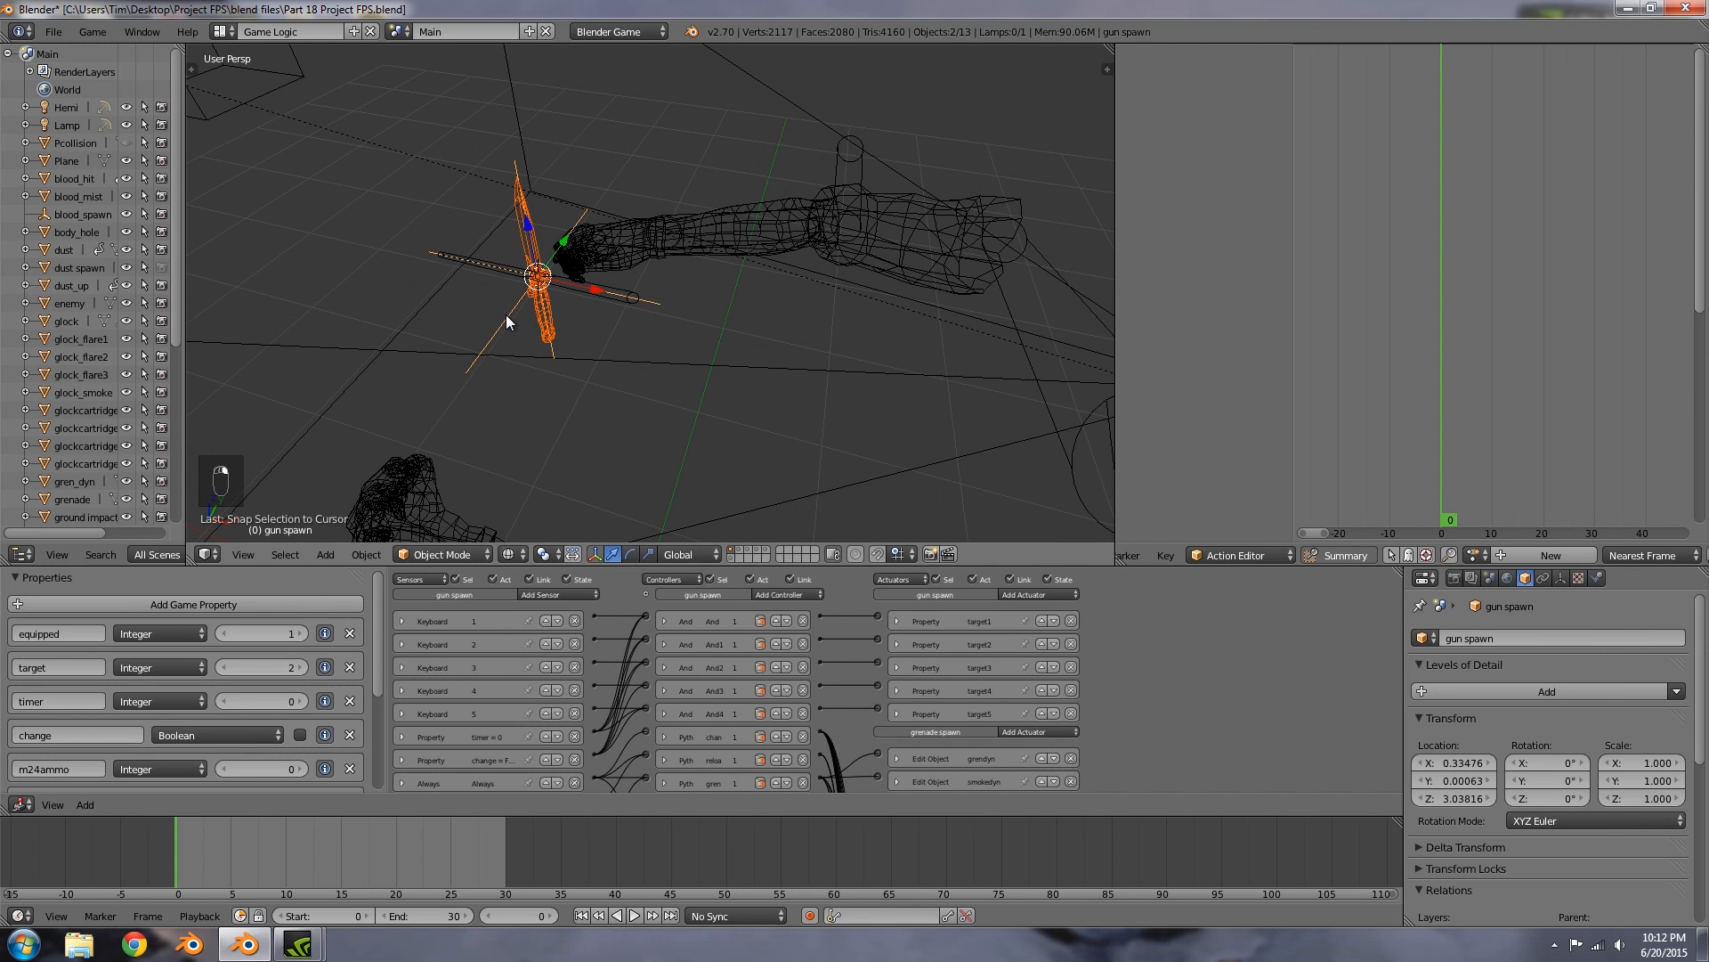
key("ctrl+p")
left_click(514, 312)
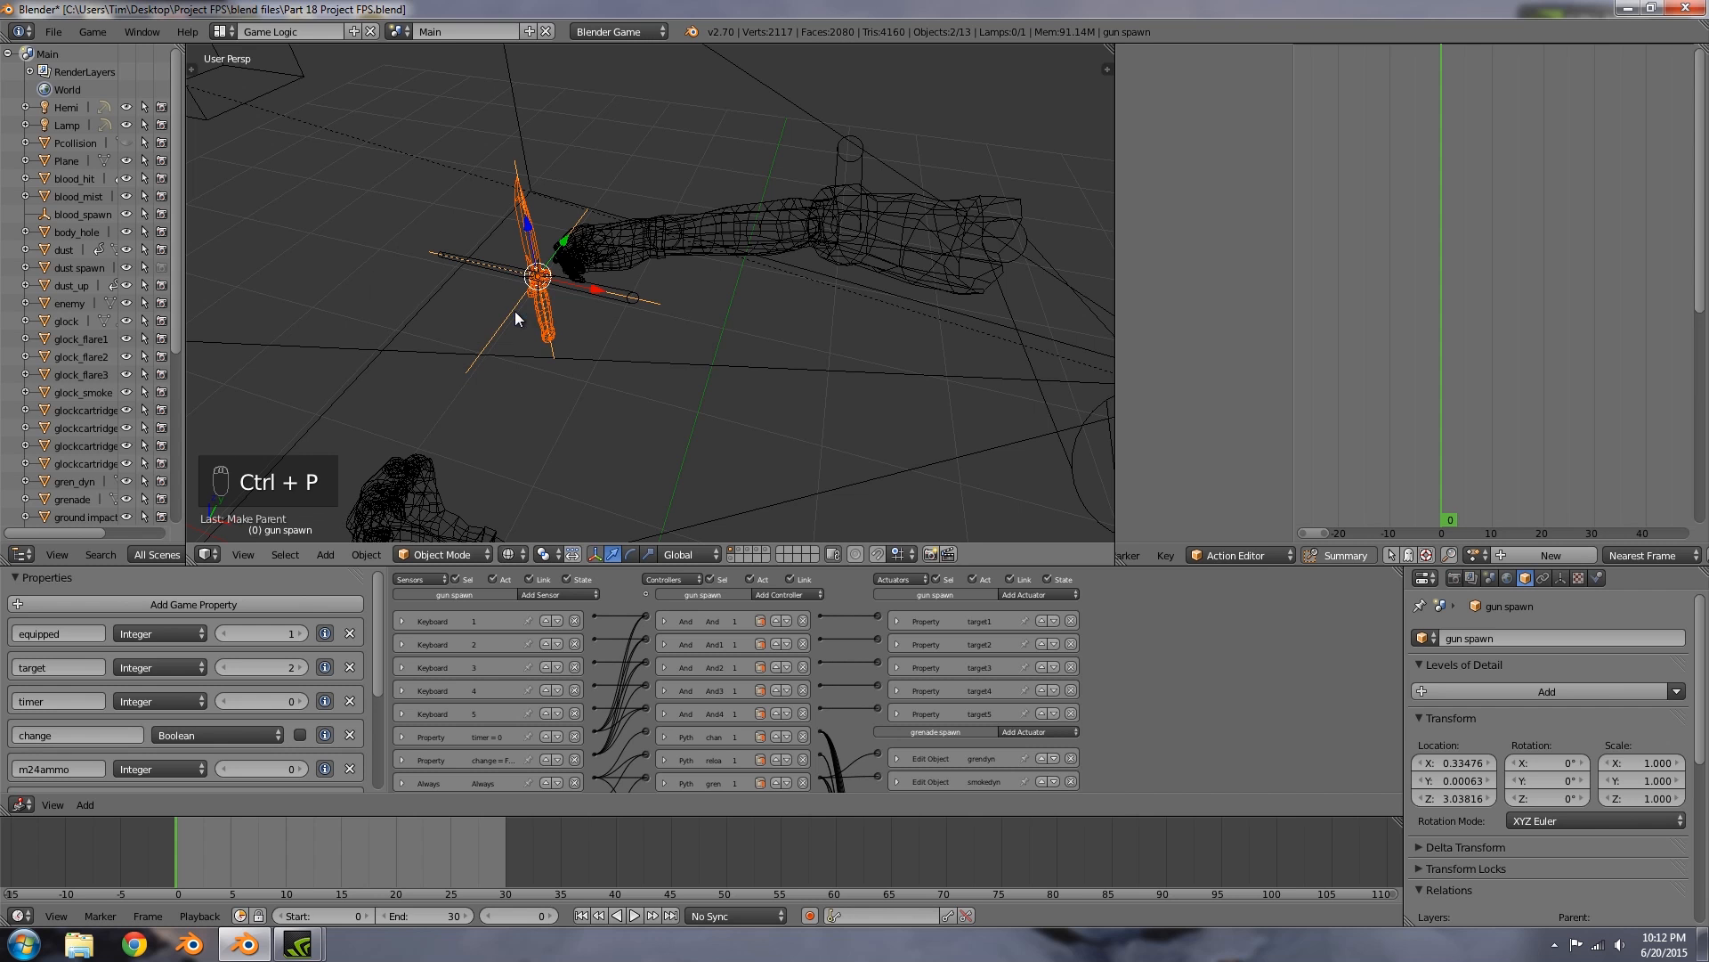
Step: Check the knife's fit in the hand through the camera view, using Texture viewport shading
key("KP_0")
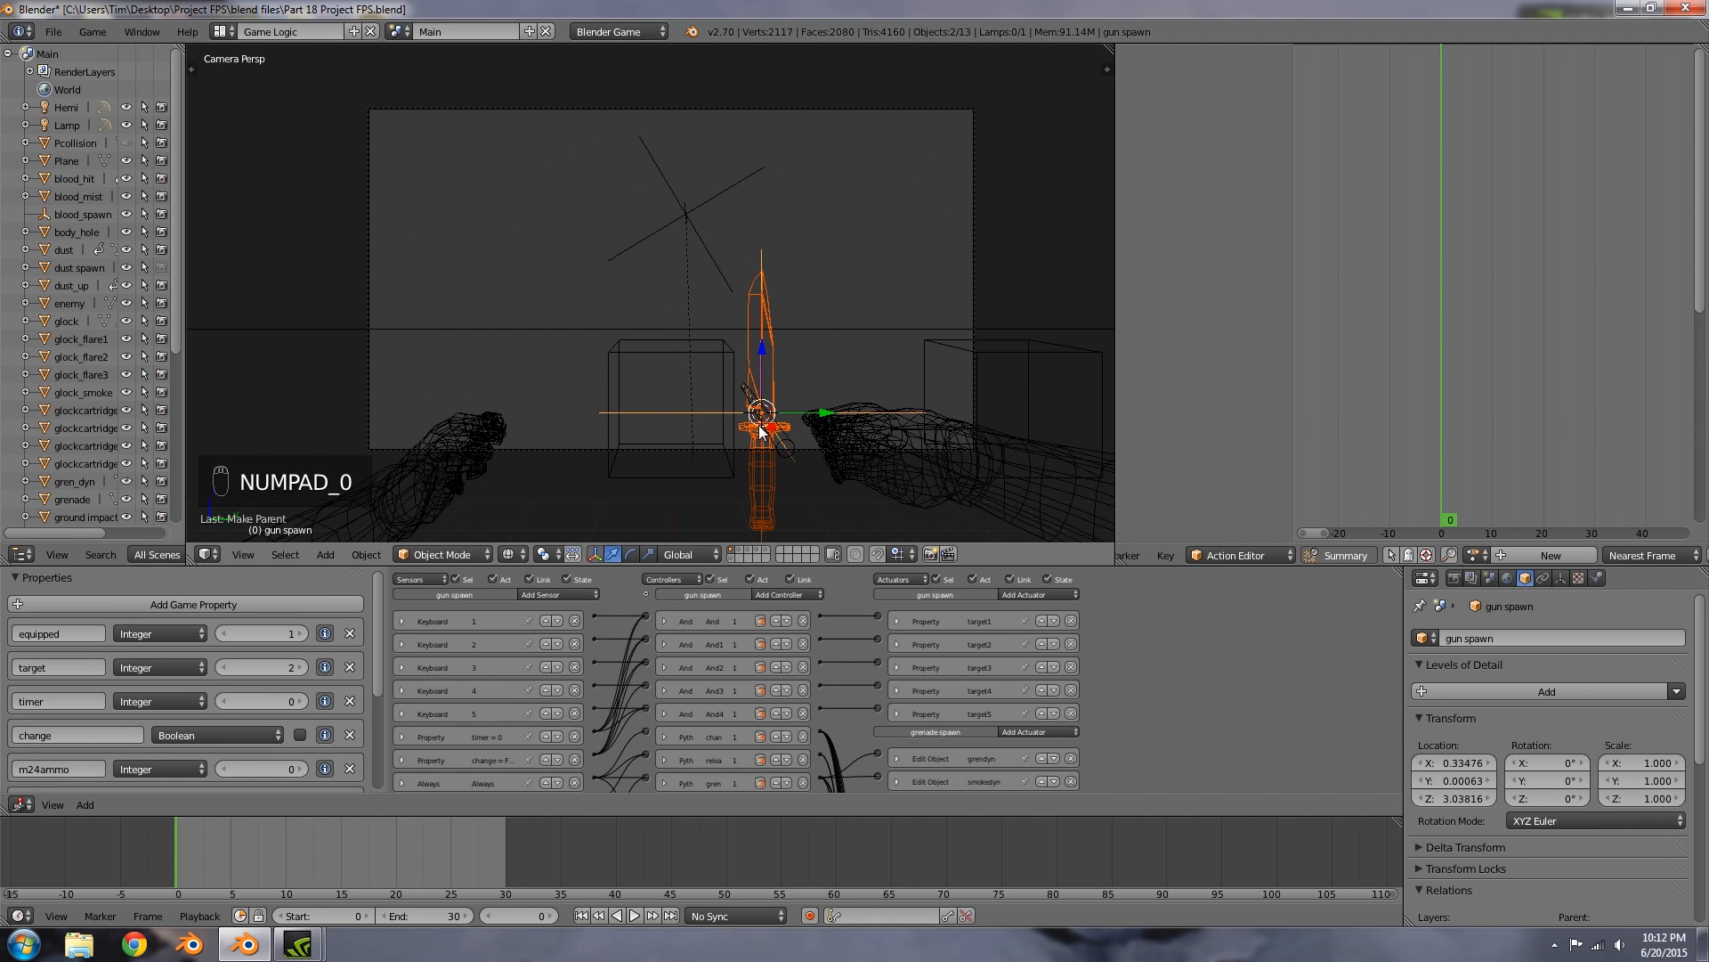
scroll(667, 336, "up", 5)
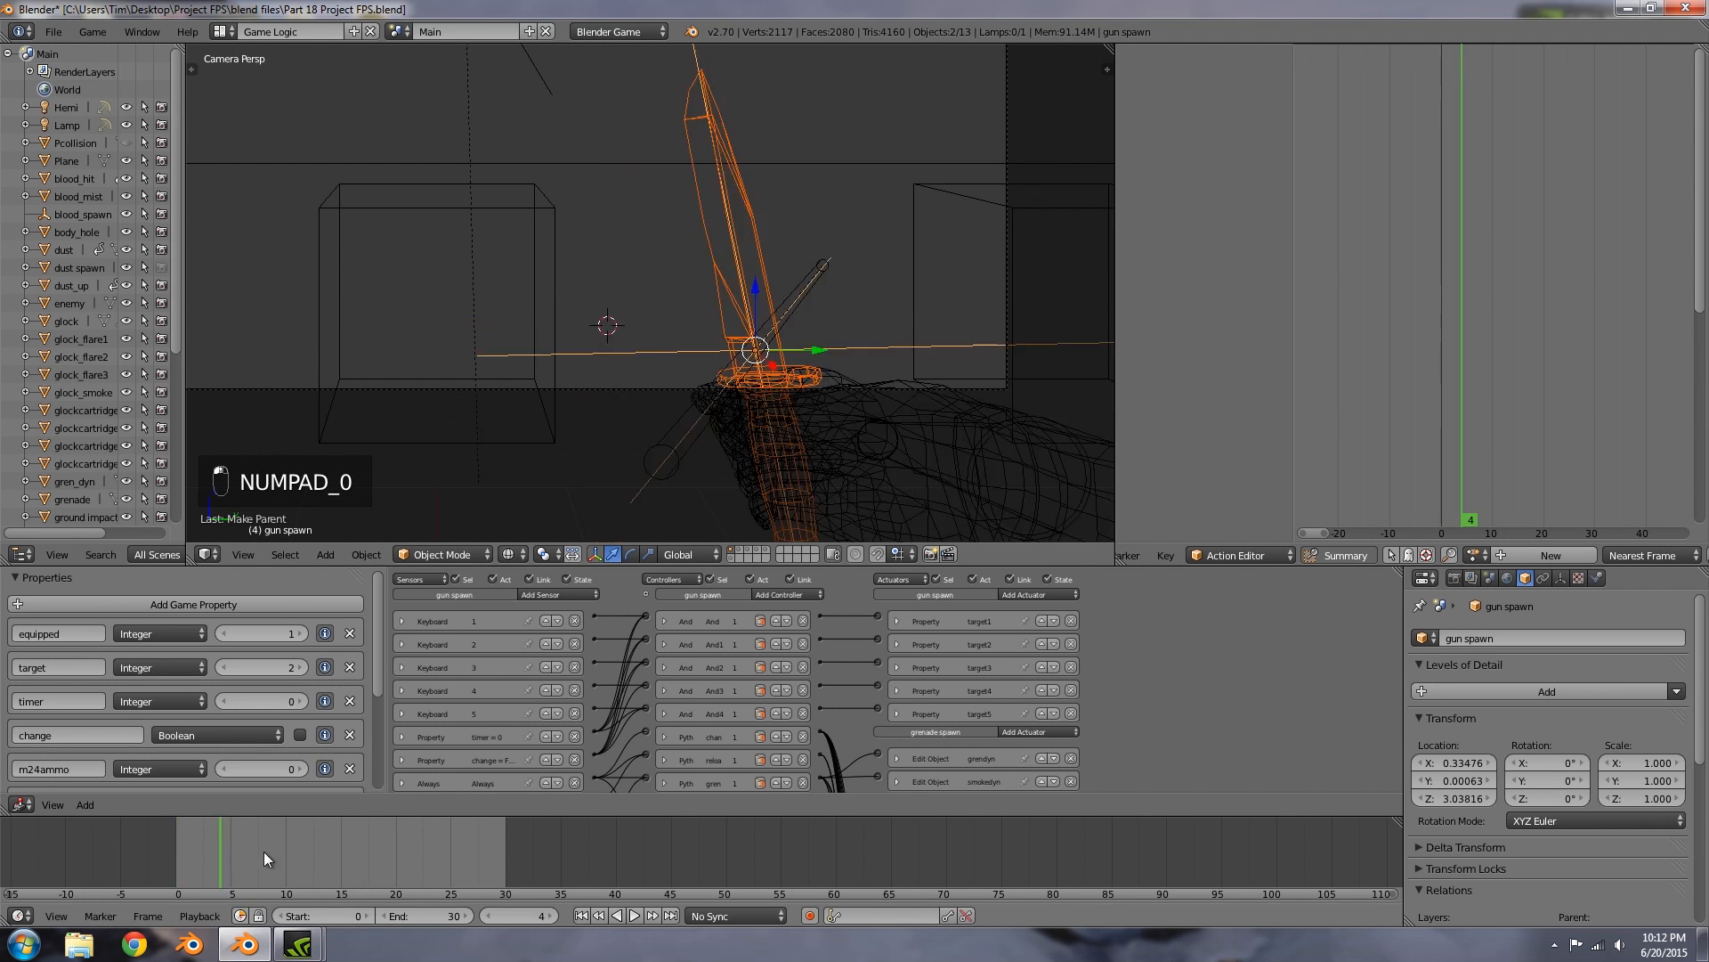
scroll(543, 331, "down", 5)
key("a")
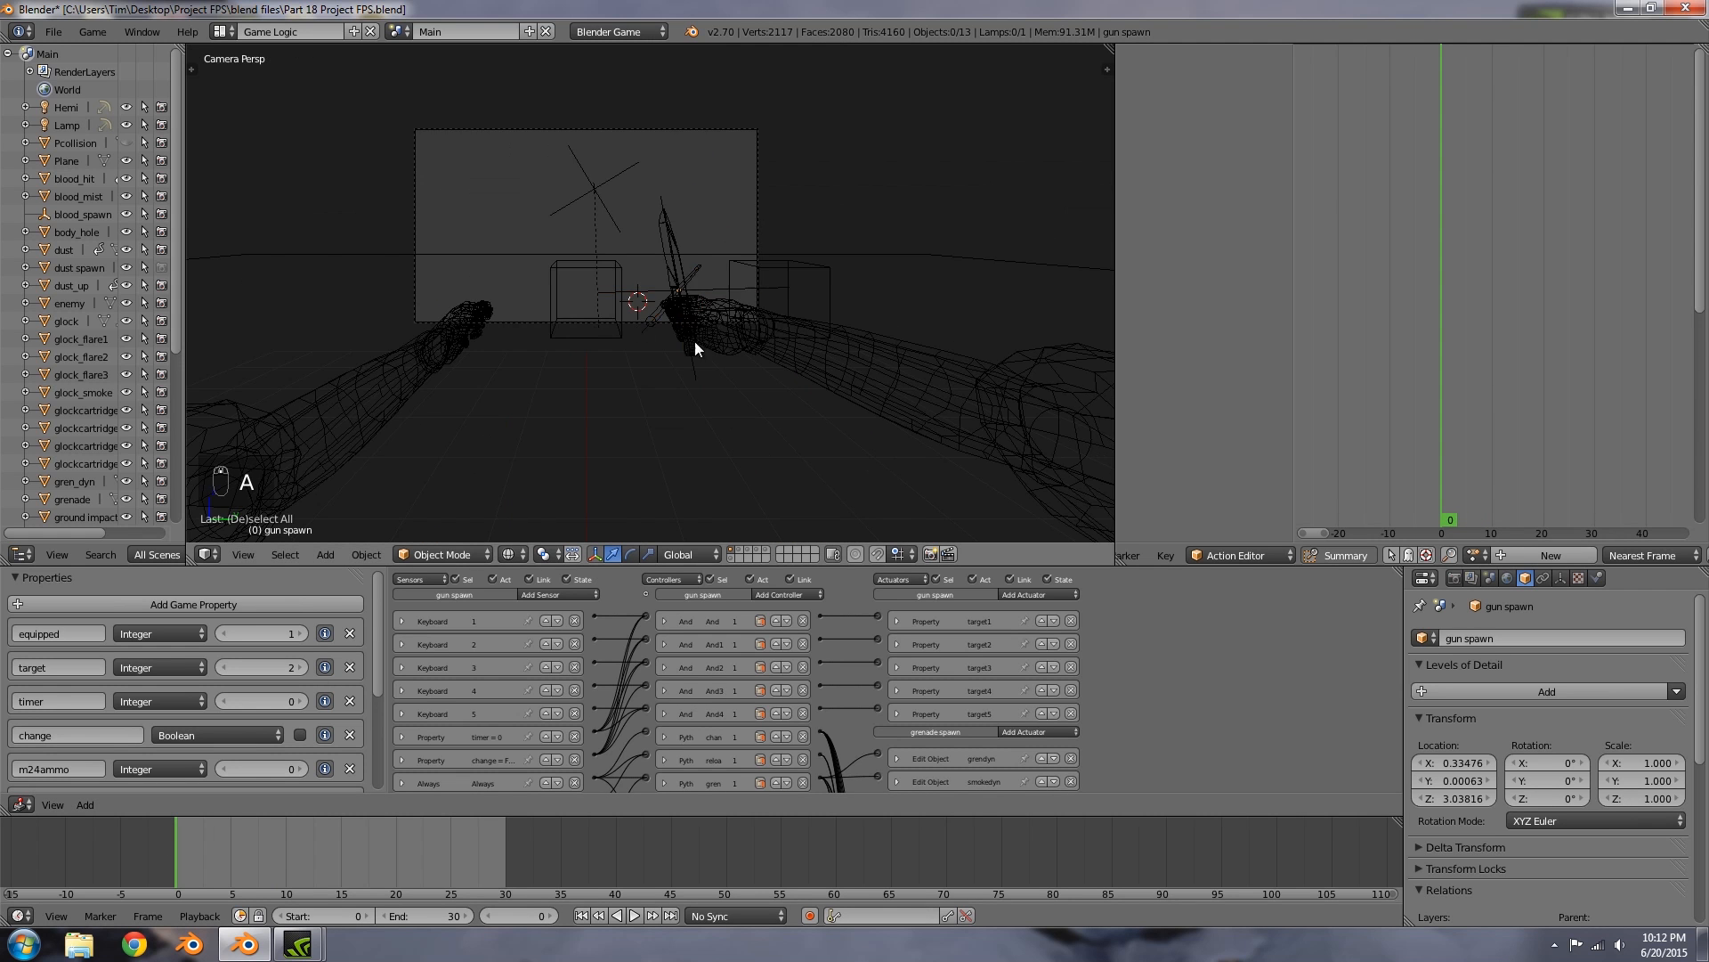
scroll(637, 330, "up", 3)
left_click(508, 554)
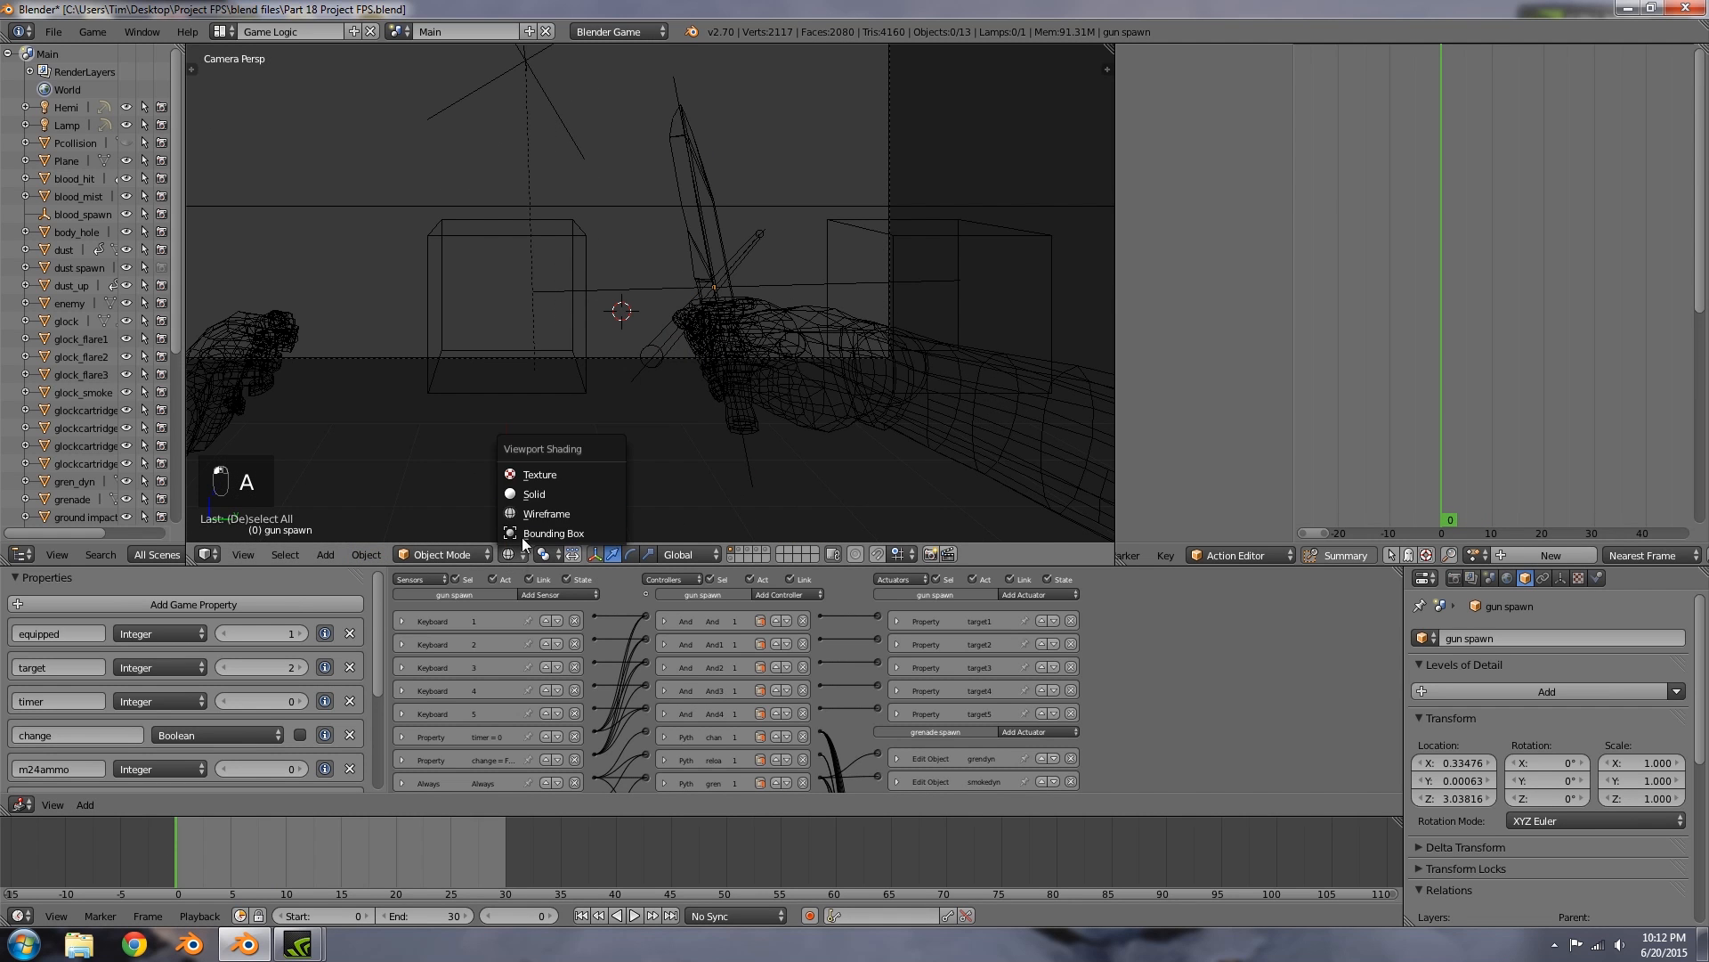
left_click(558, 478)
scroll(810, 331, "down", 4)
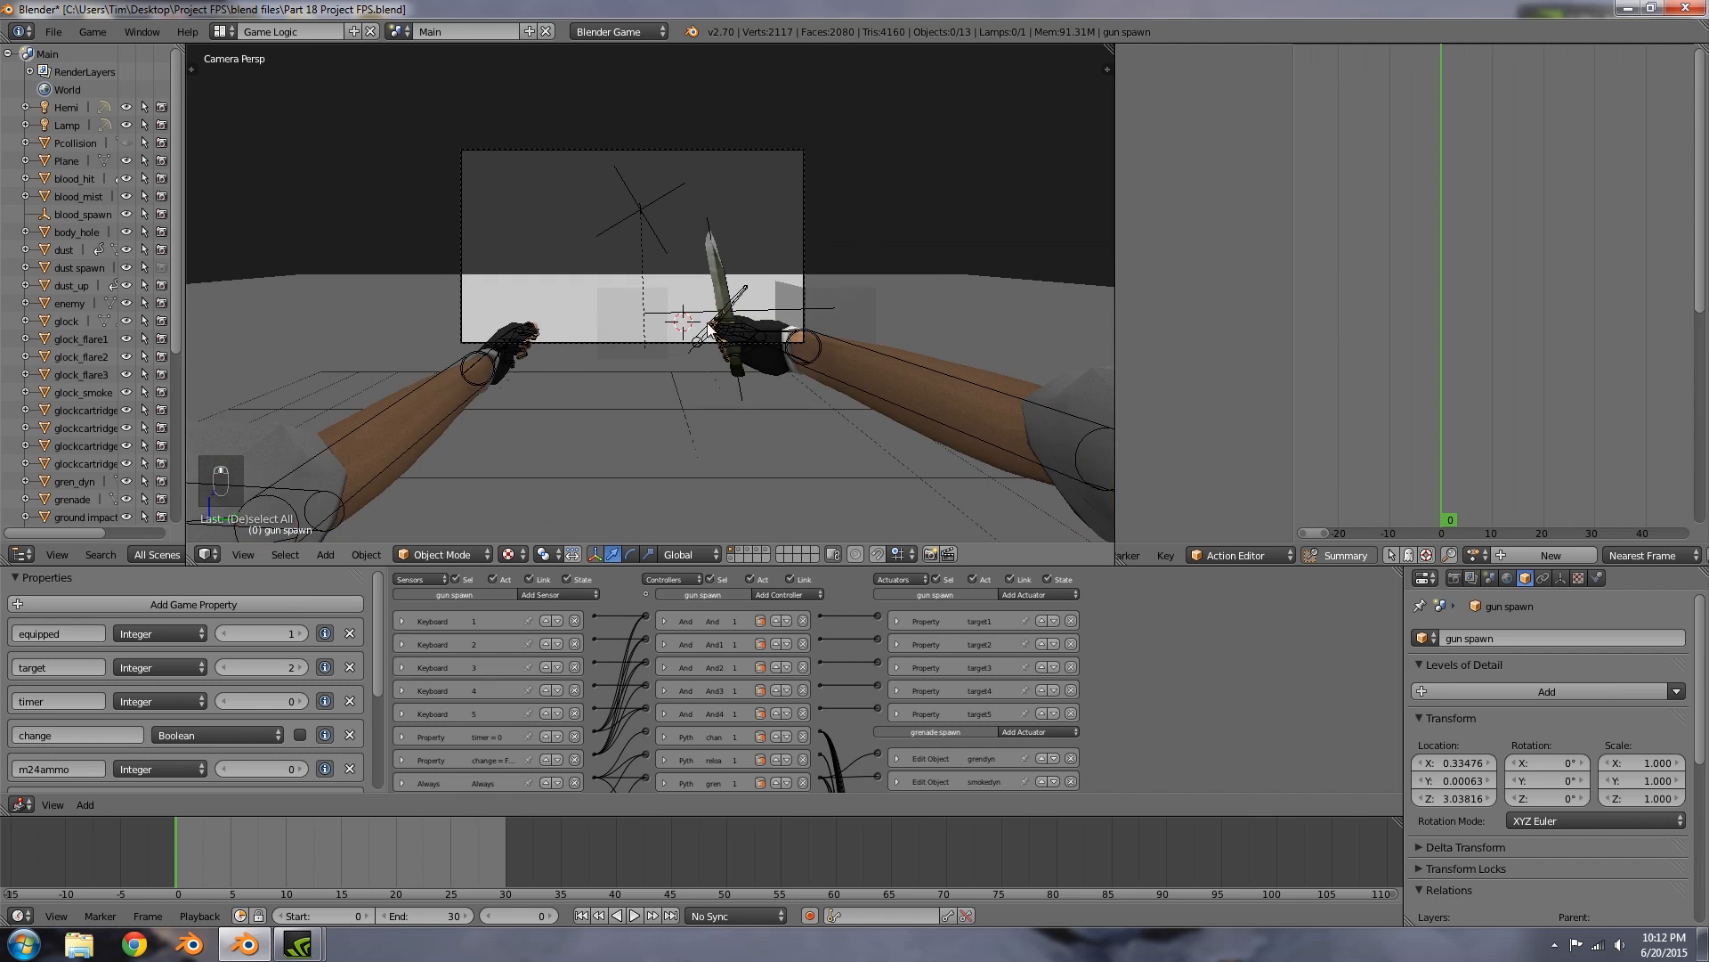
scroll(746, 362, "up", 3)
Step: Select the player rig's Hand R bone and gunbone together
right_click(949, 376)
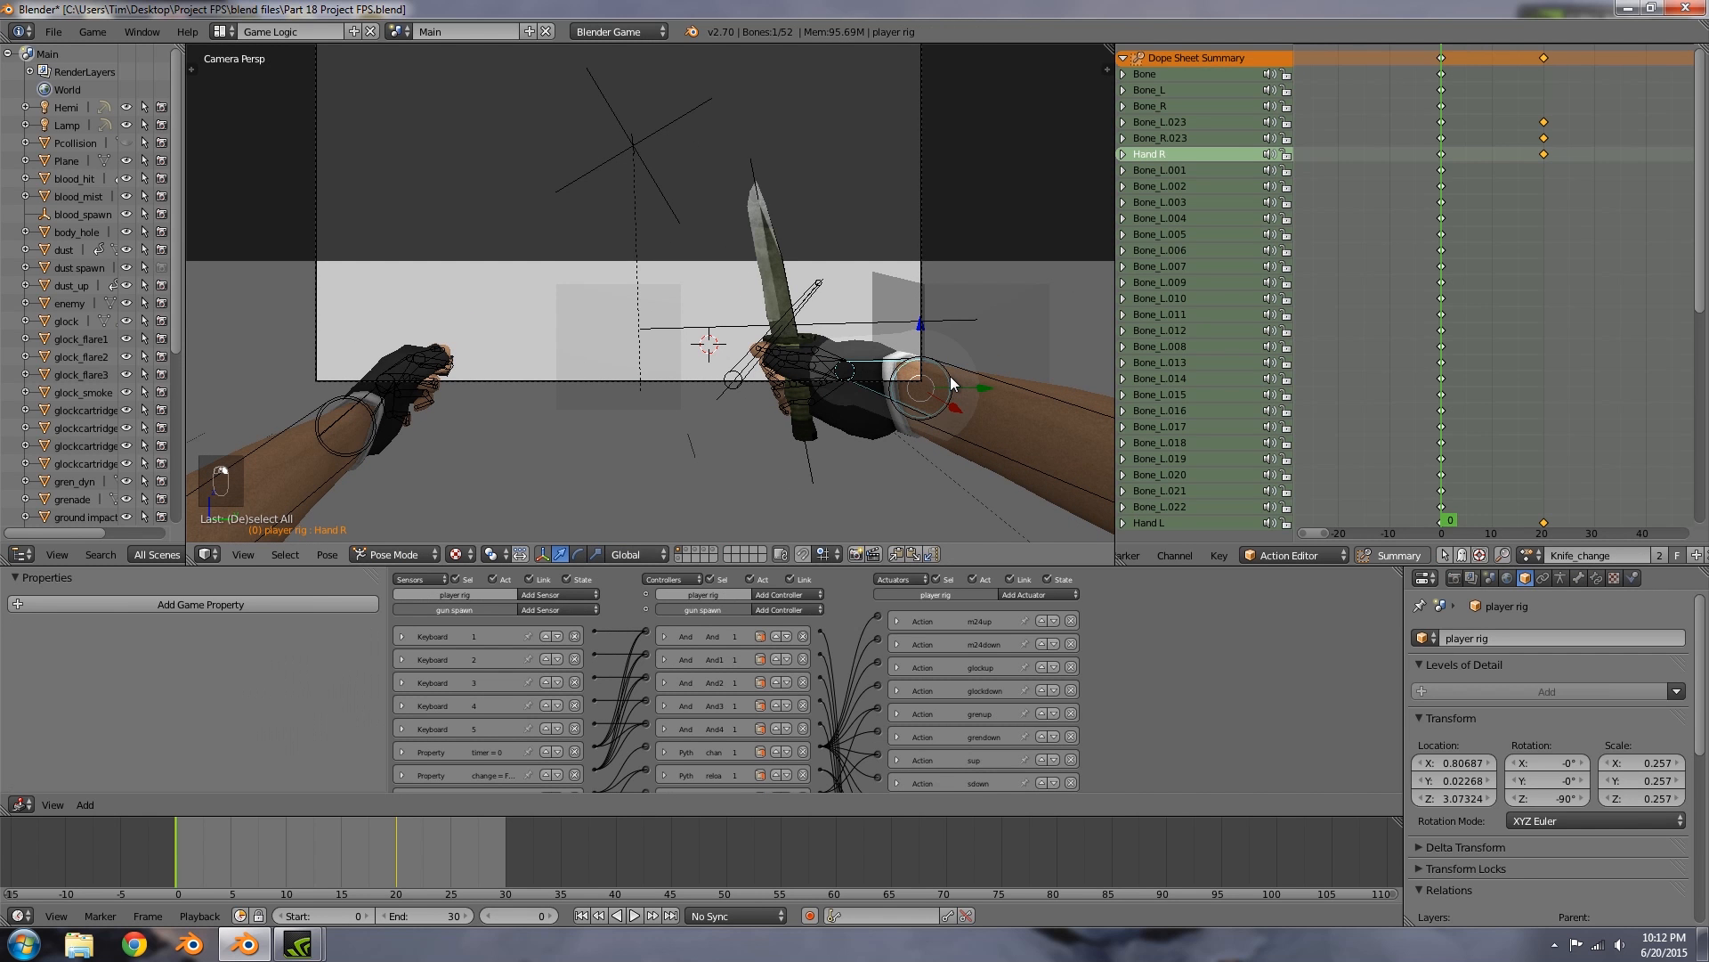
right_click(737, 388, "shift")
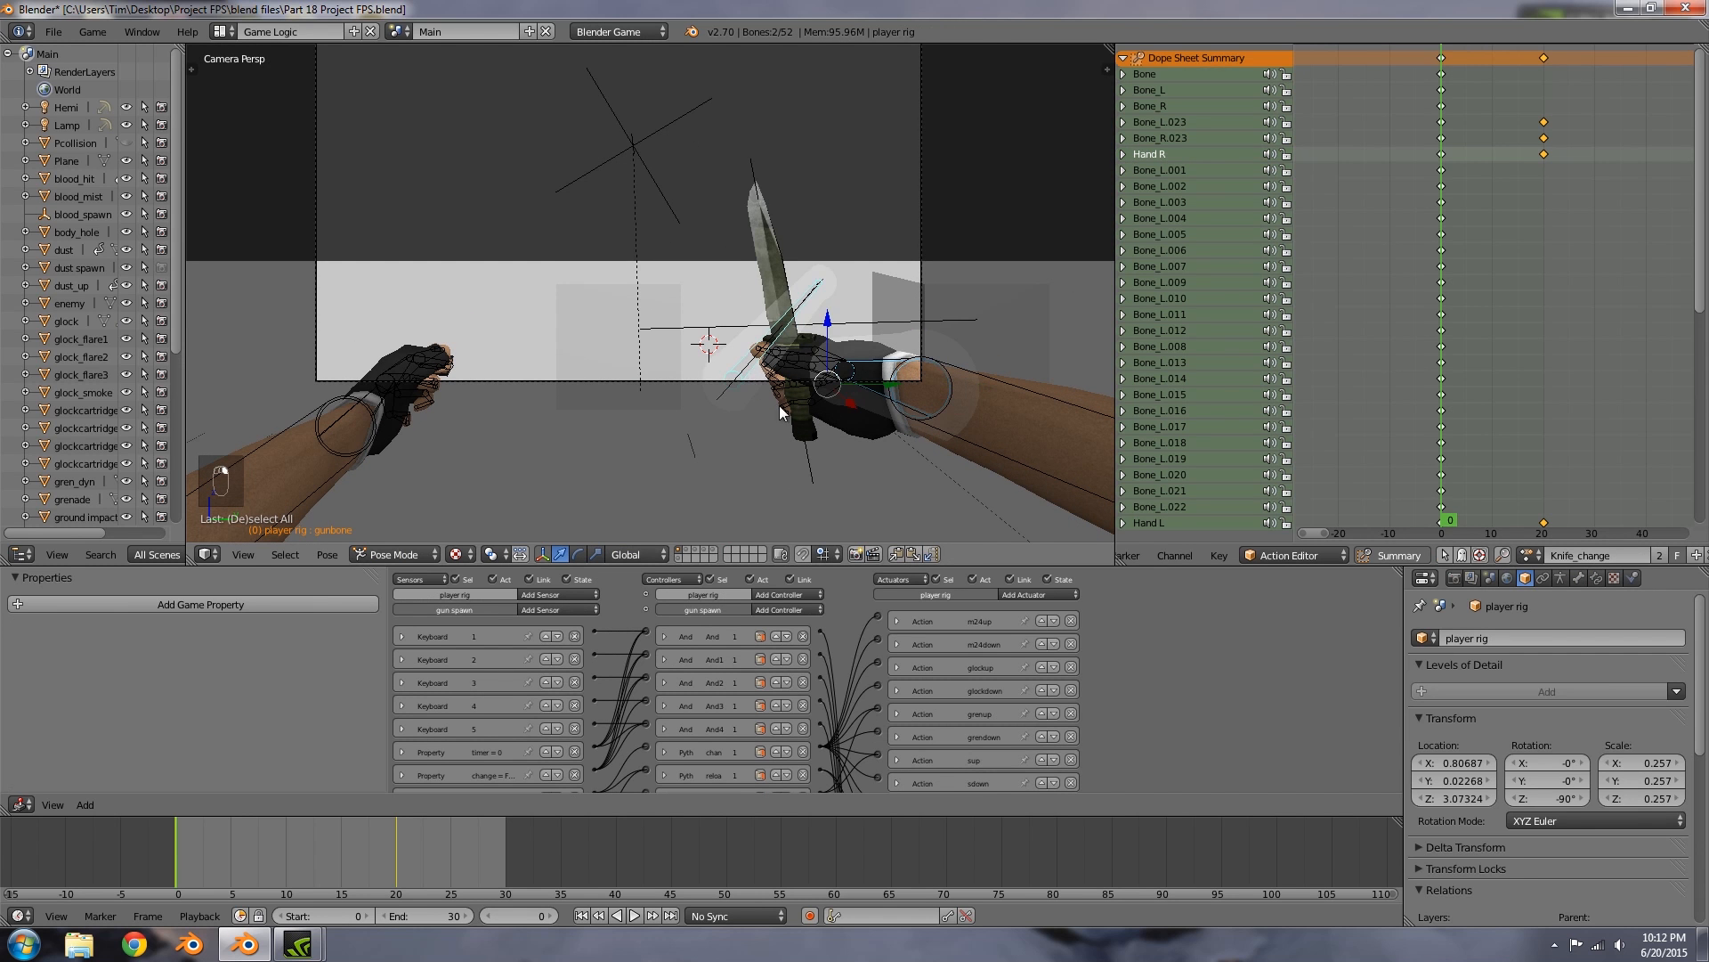
key("g")
left_click(768, 361)
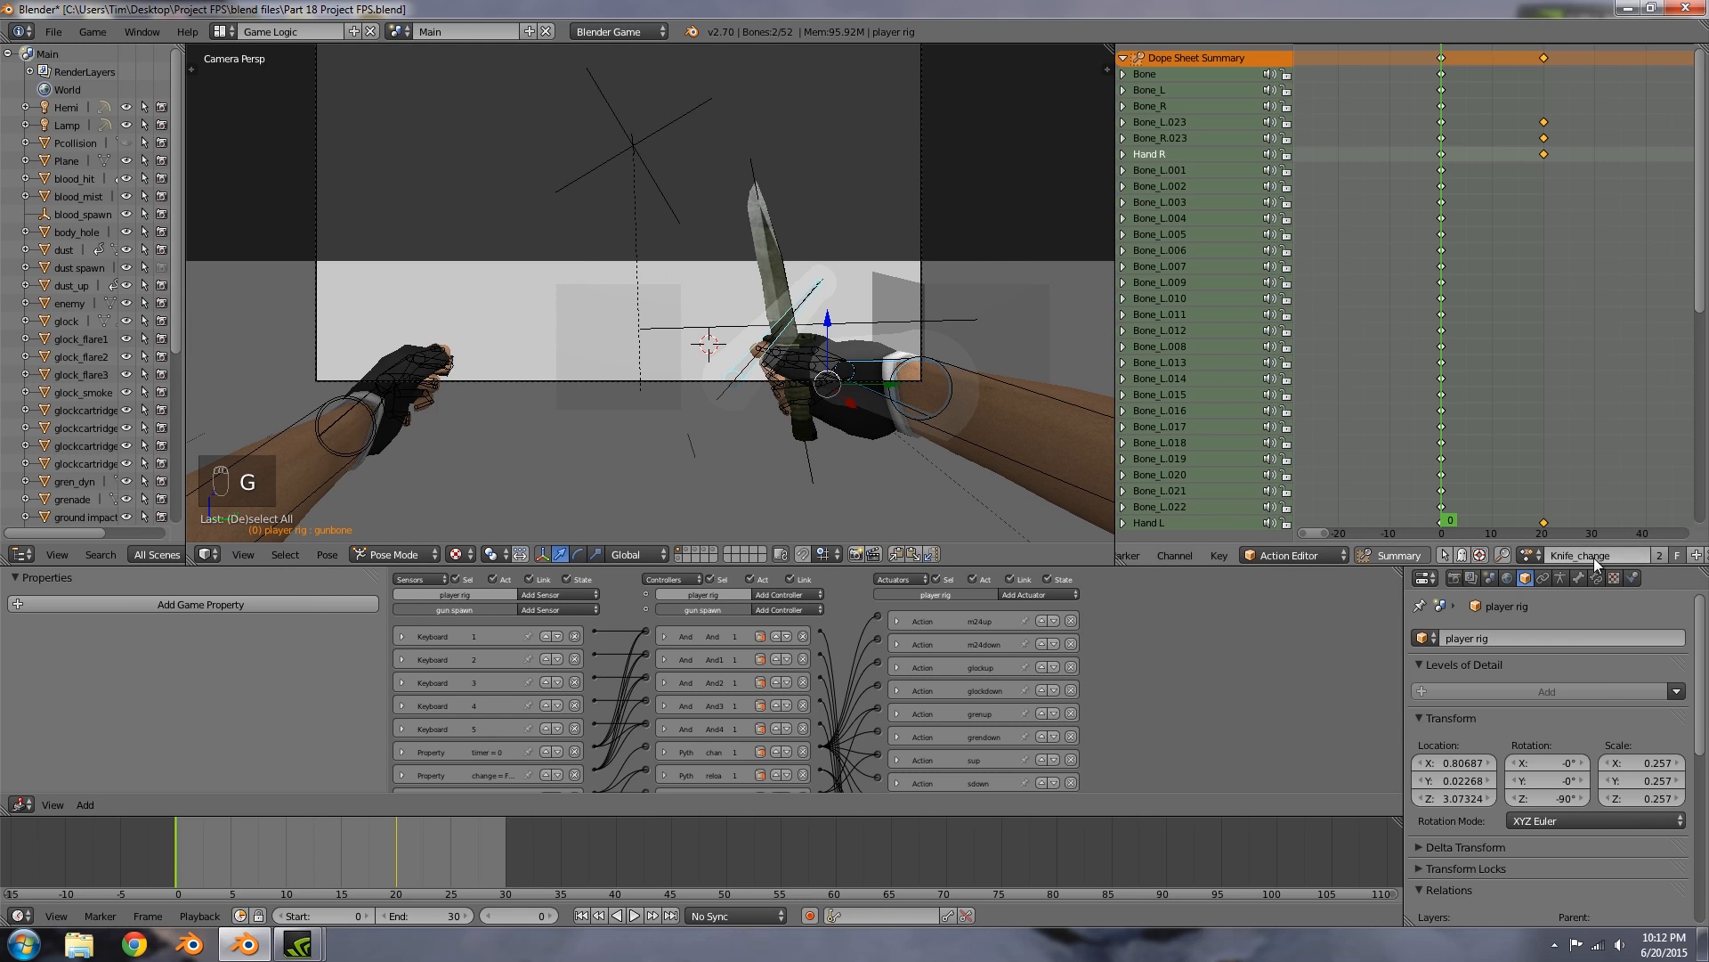
Step: Duplicate the Knife_change action and name the copy Knife_attack
scroll(1648, 552, "down", 2)
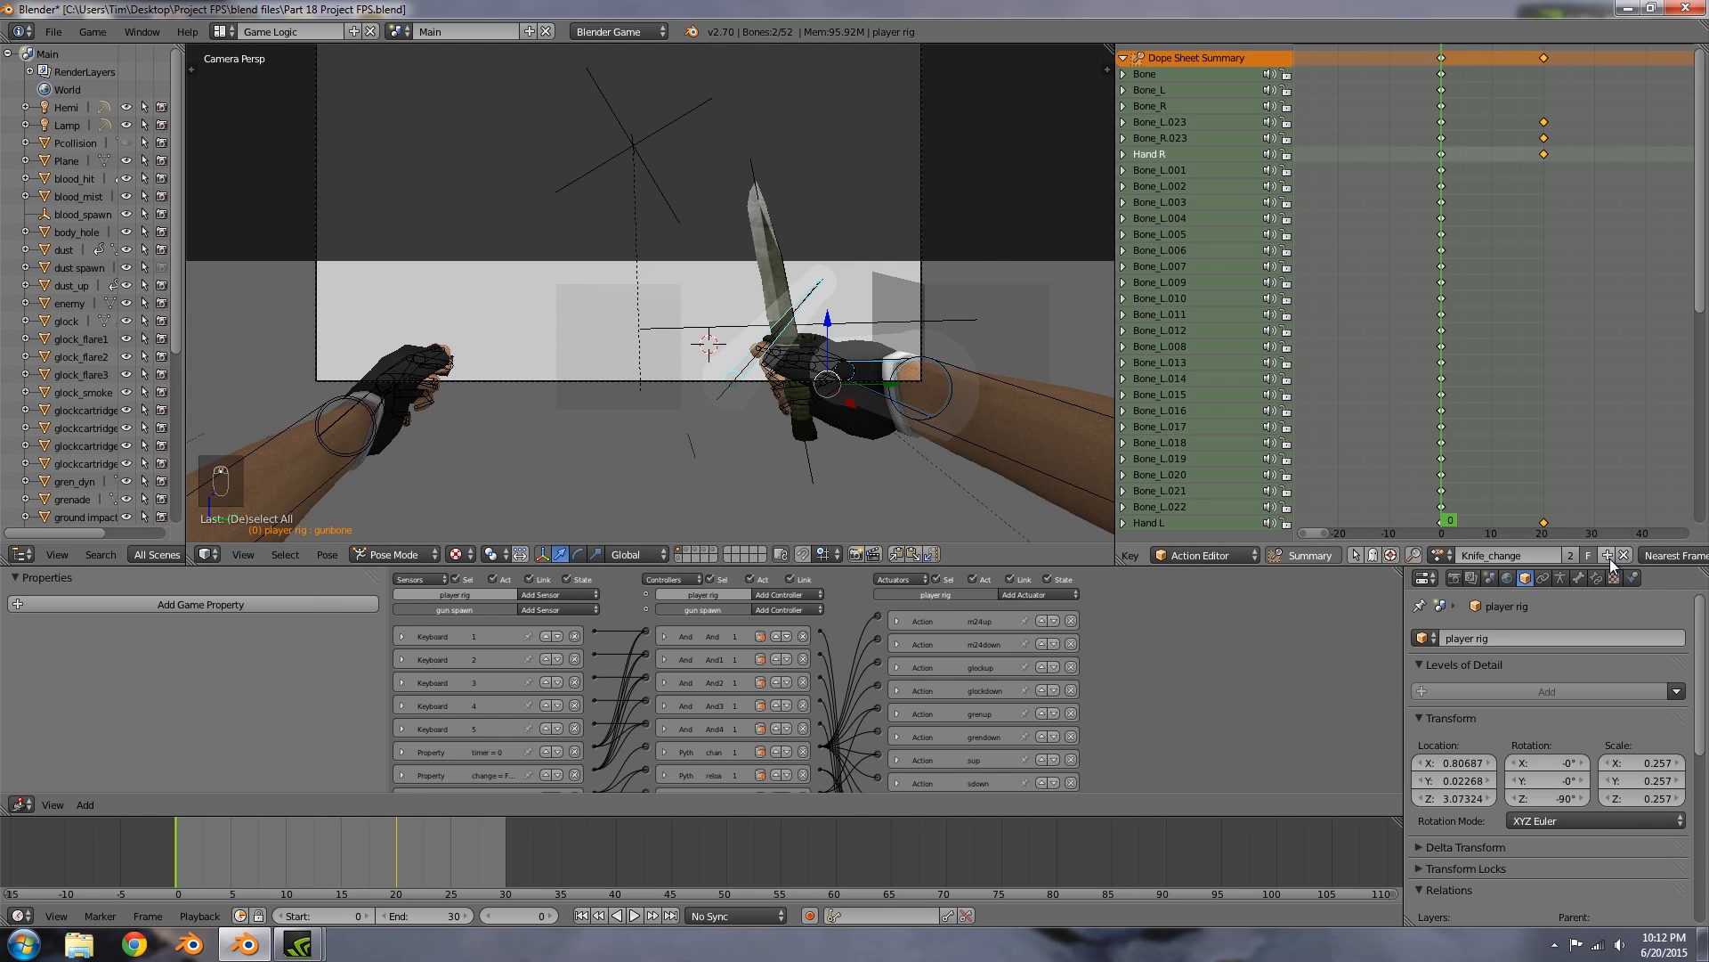
left_click(1608, 556)
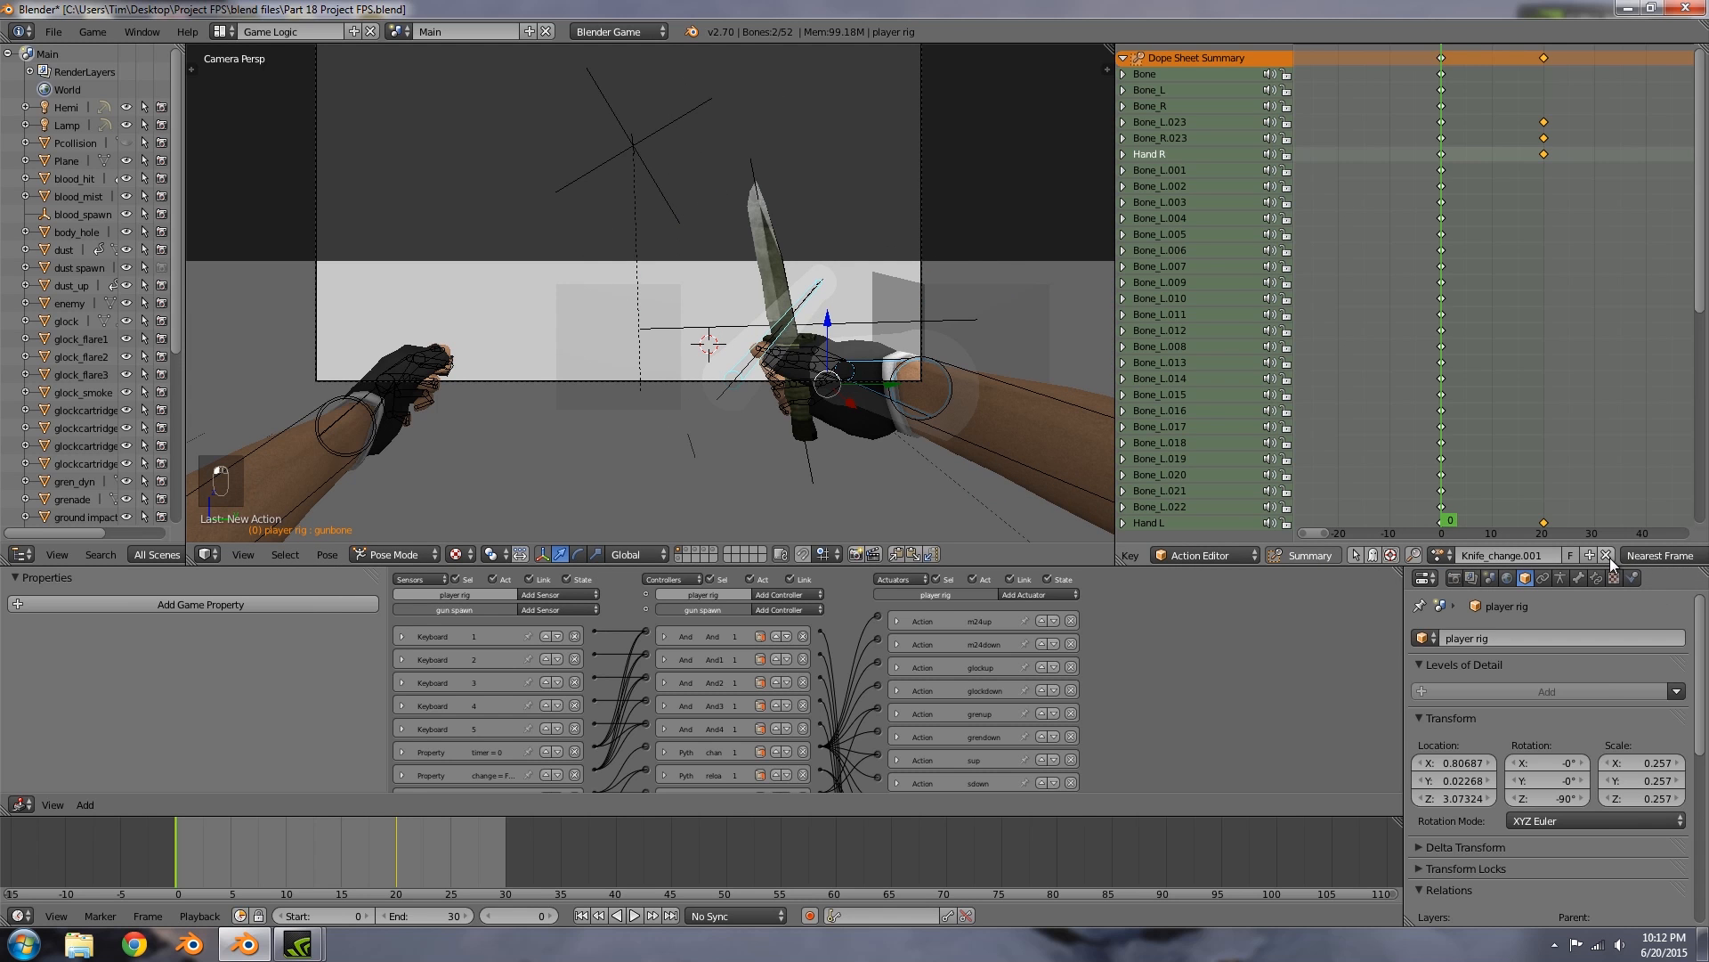
left_click(1537, 553)
type("Knife_attach")
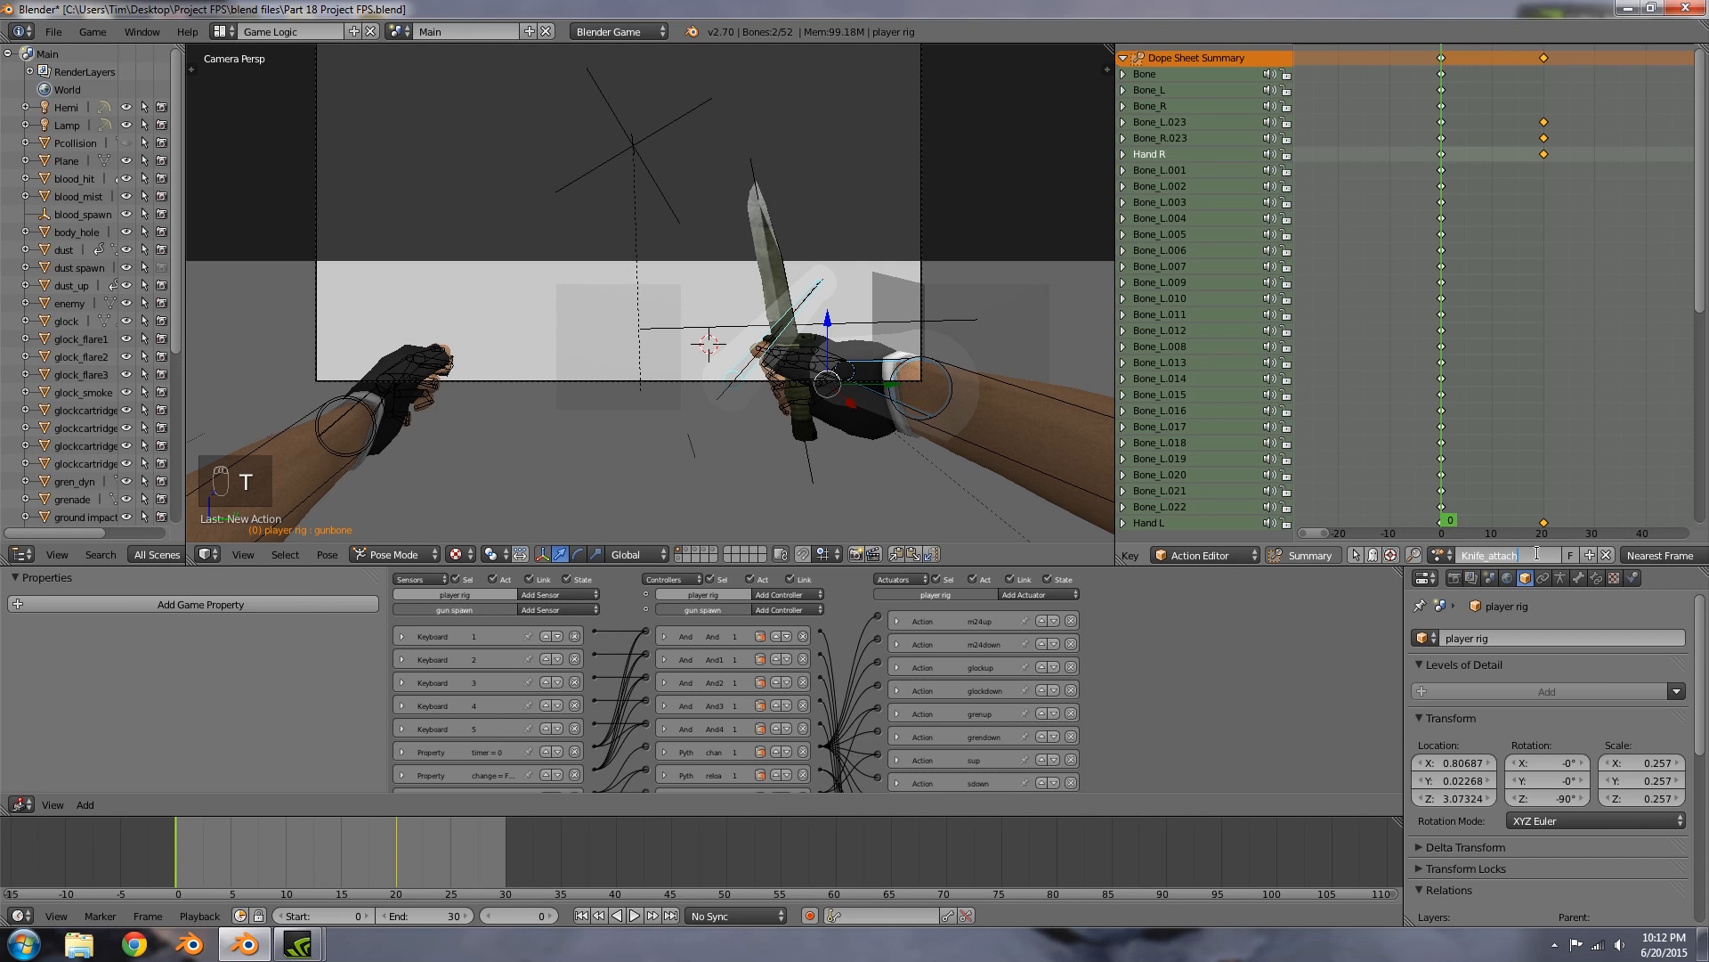
key("Return")
Step: Delete the frame 20 keyframes from the Knife_attack action and return to frame 0
scroll(846, 366, "down", 2)
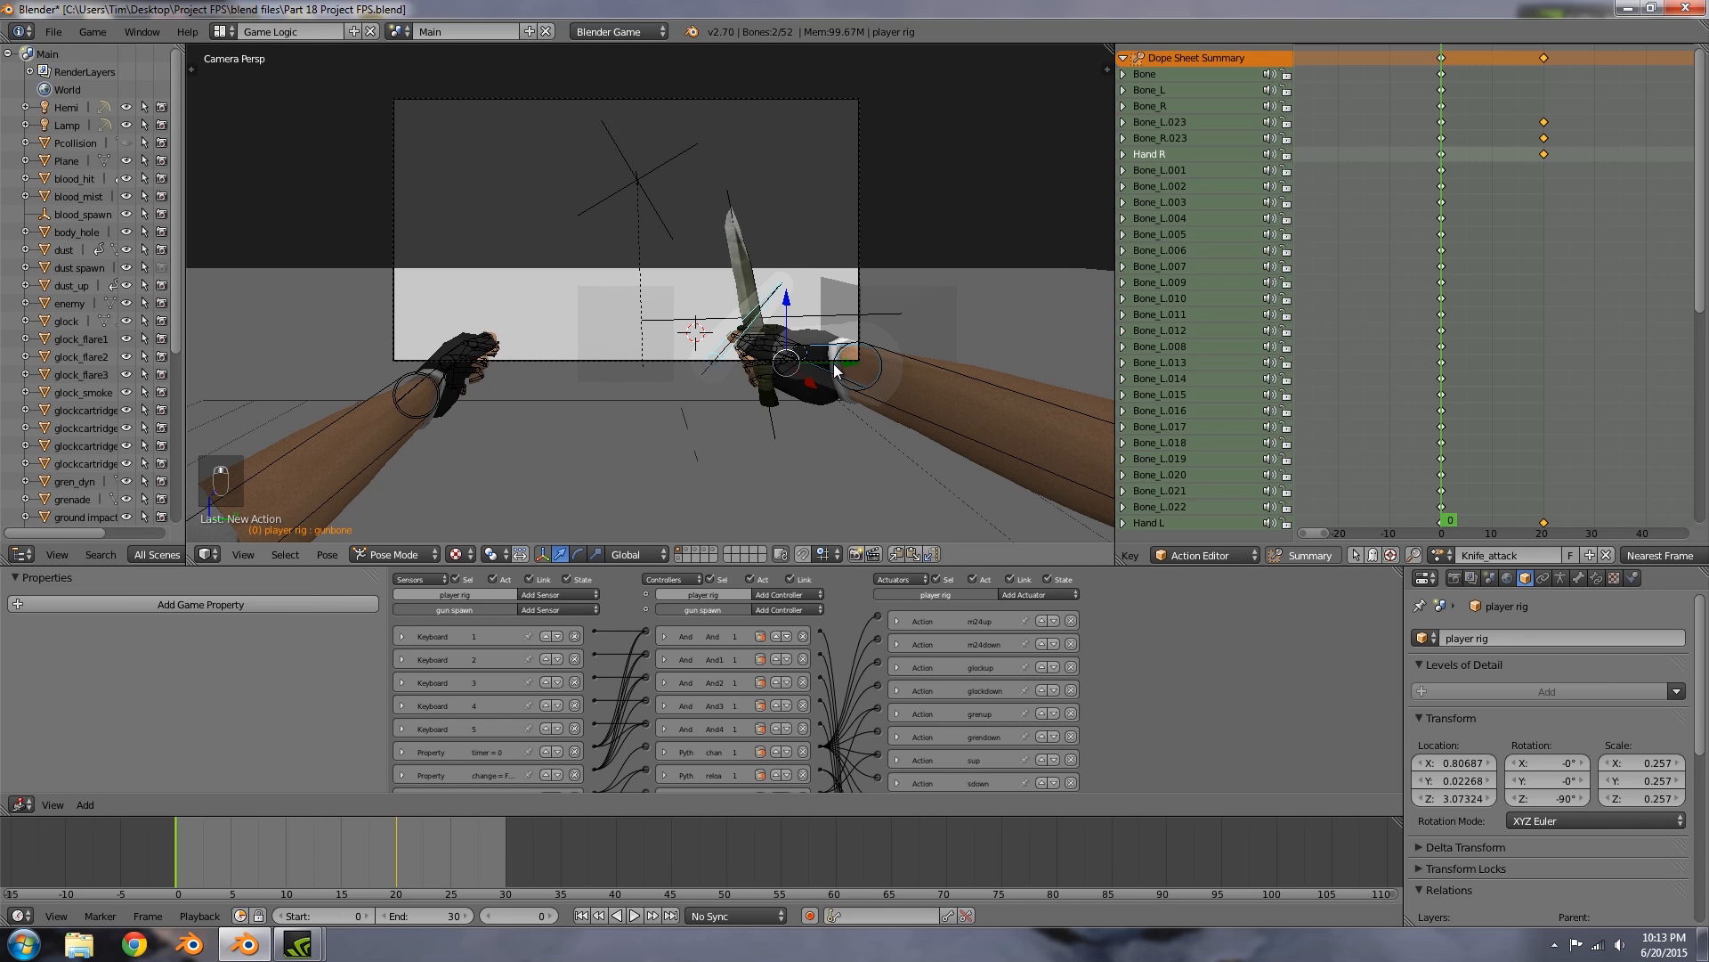
left_click_drag(1446, 280, 1543, 283)
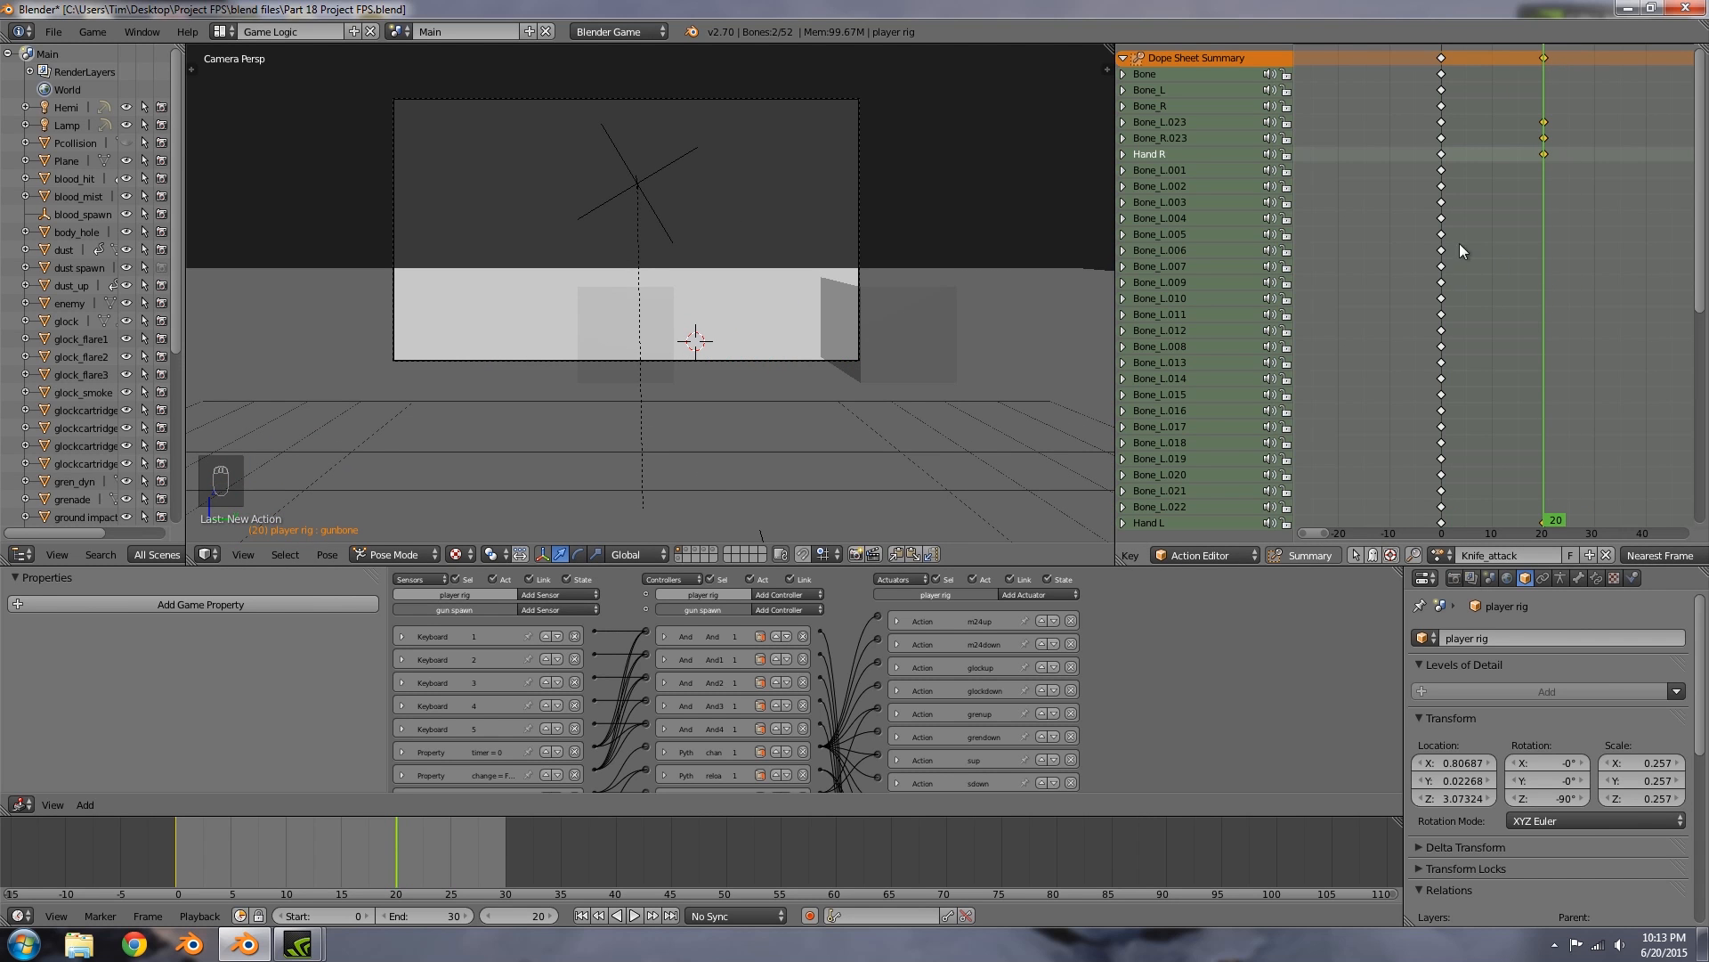
key("a")
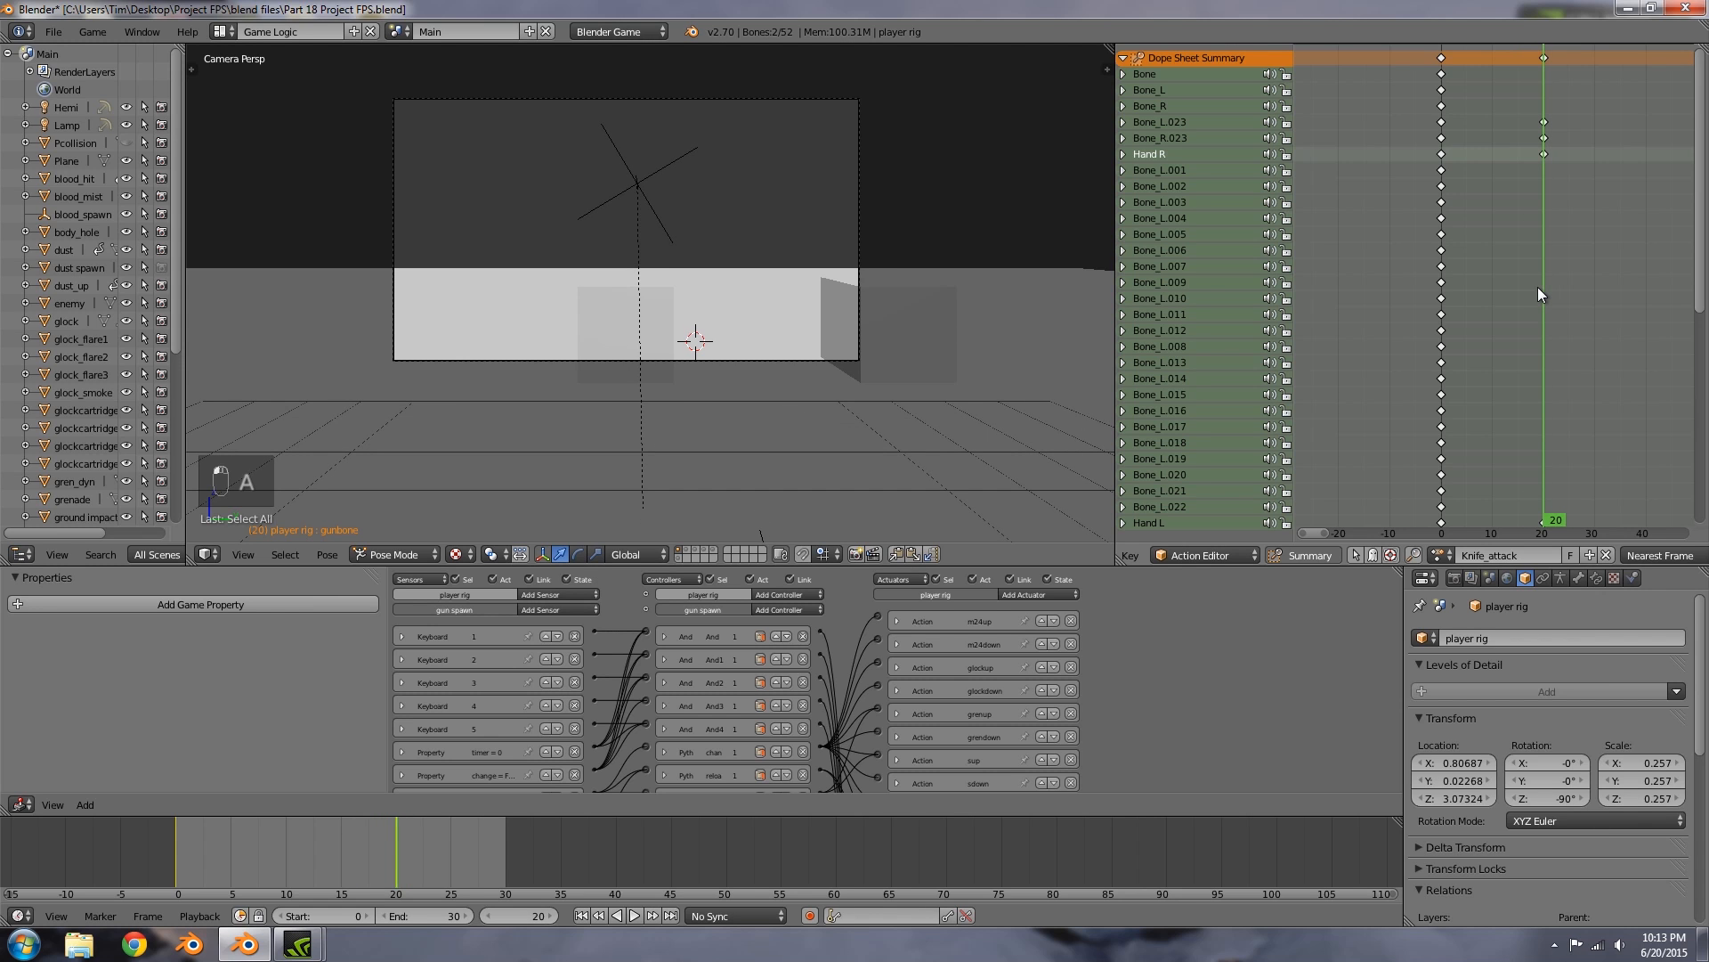
key("ctrl+k")
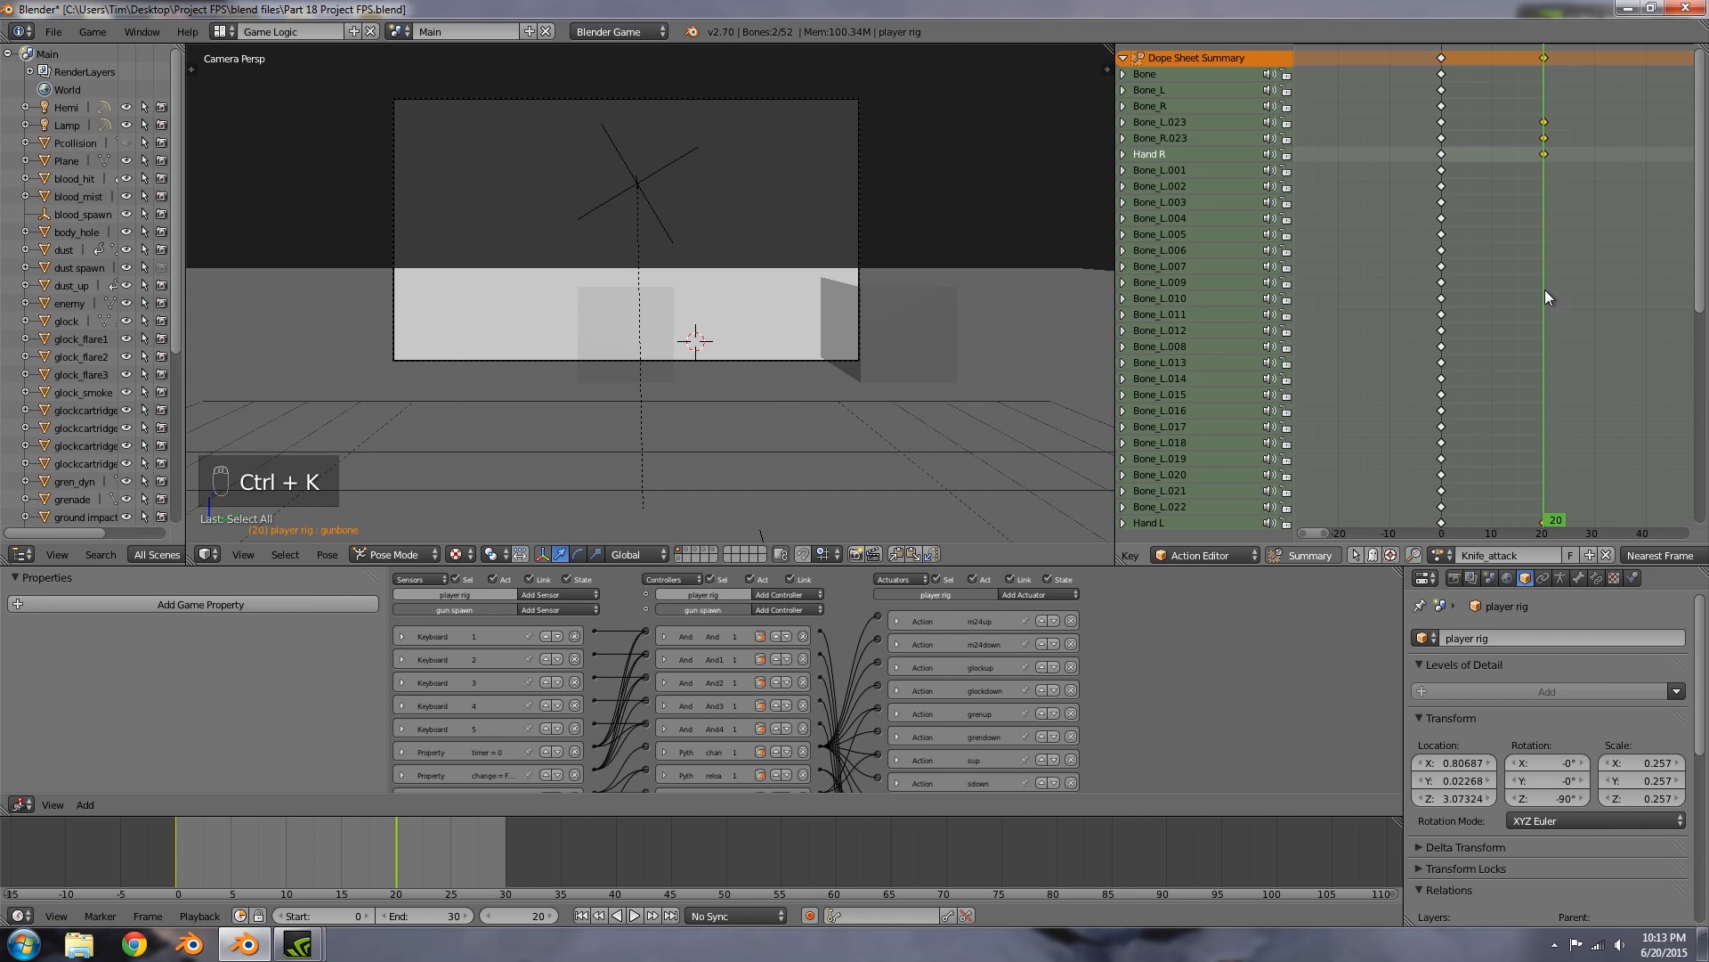
key("x")
left_click(1547, 290)
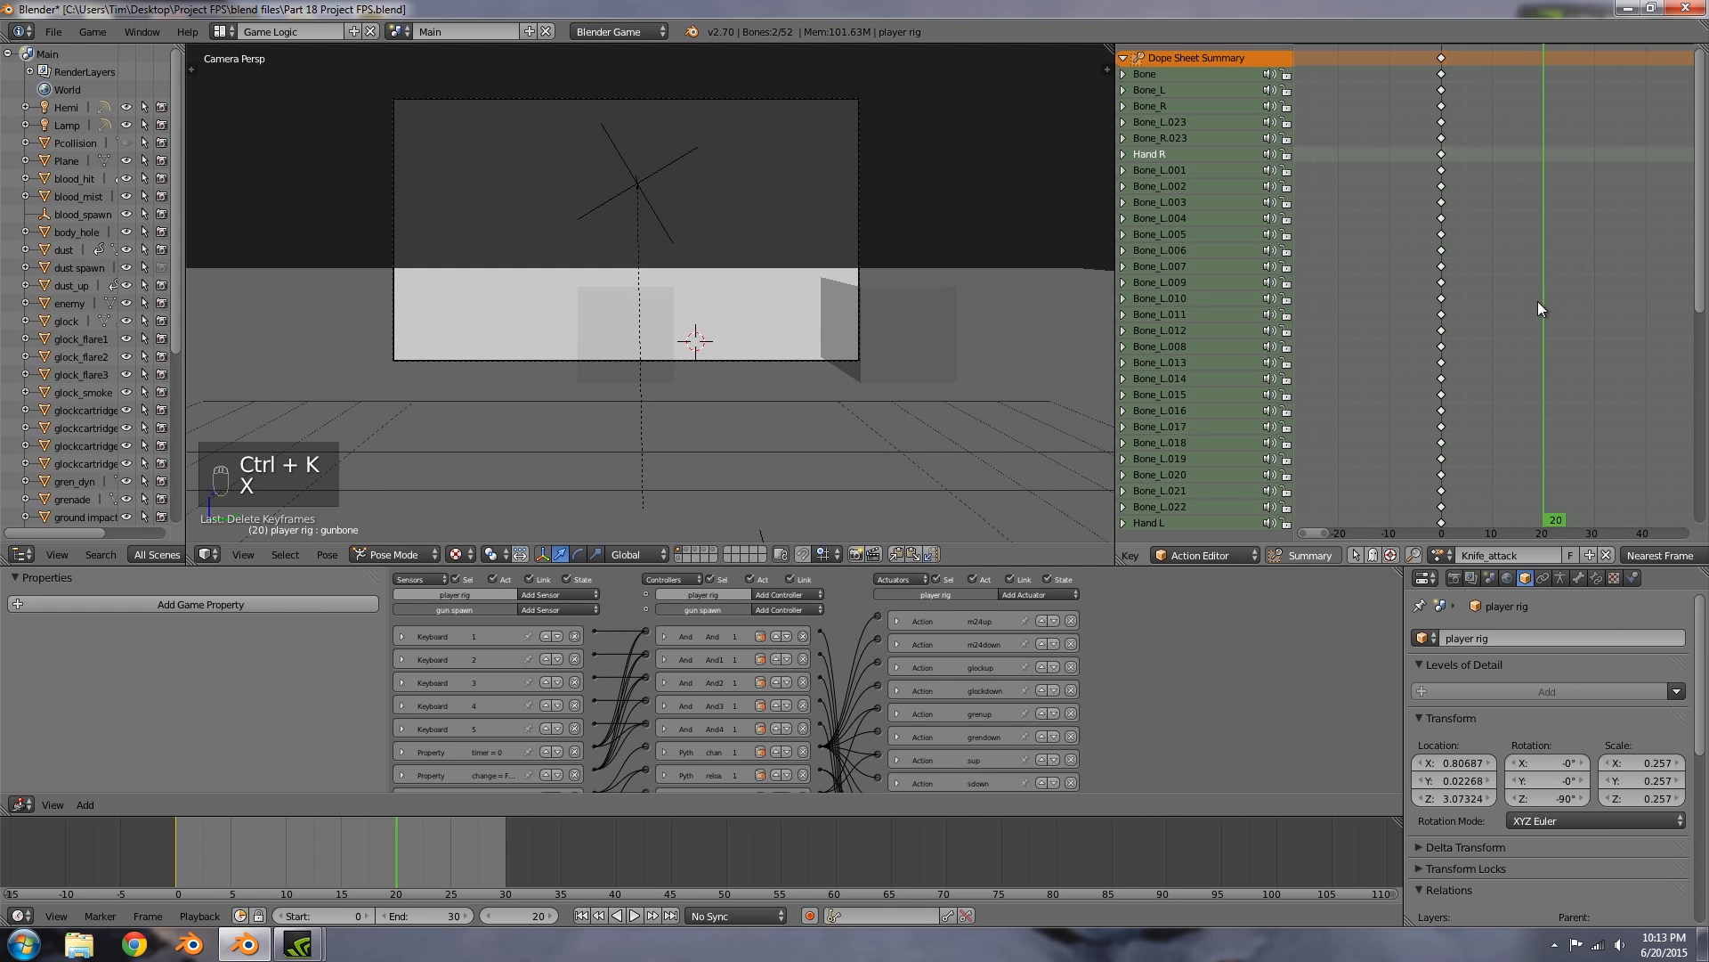
mouse_move(1544, 296)
left_mouse_down()
mouse_move(1433, 302)
mouse_move(1535, 322)
mouse_move(1449, 308)
left_mouse_up()
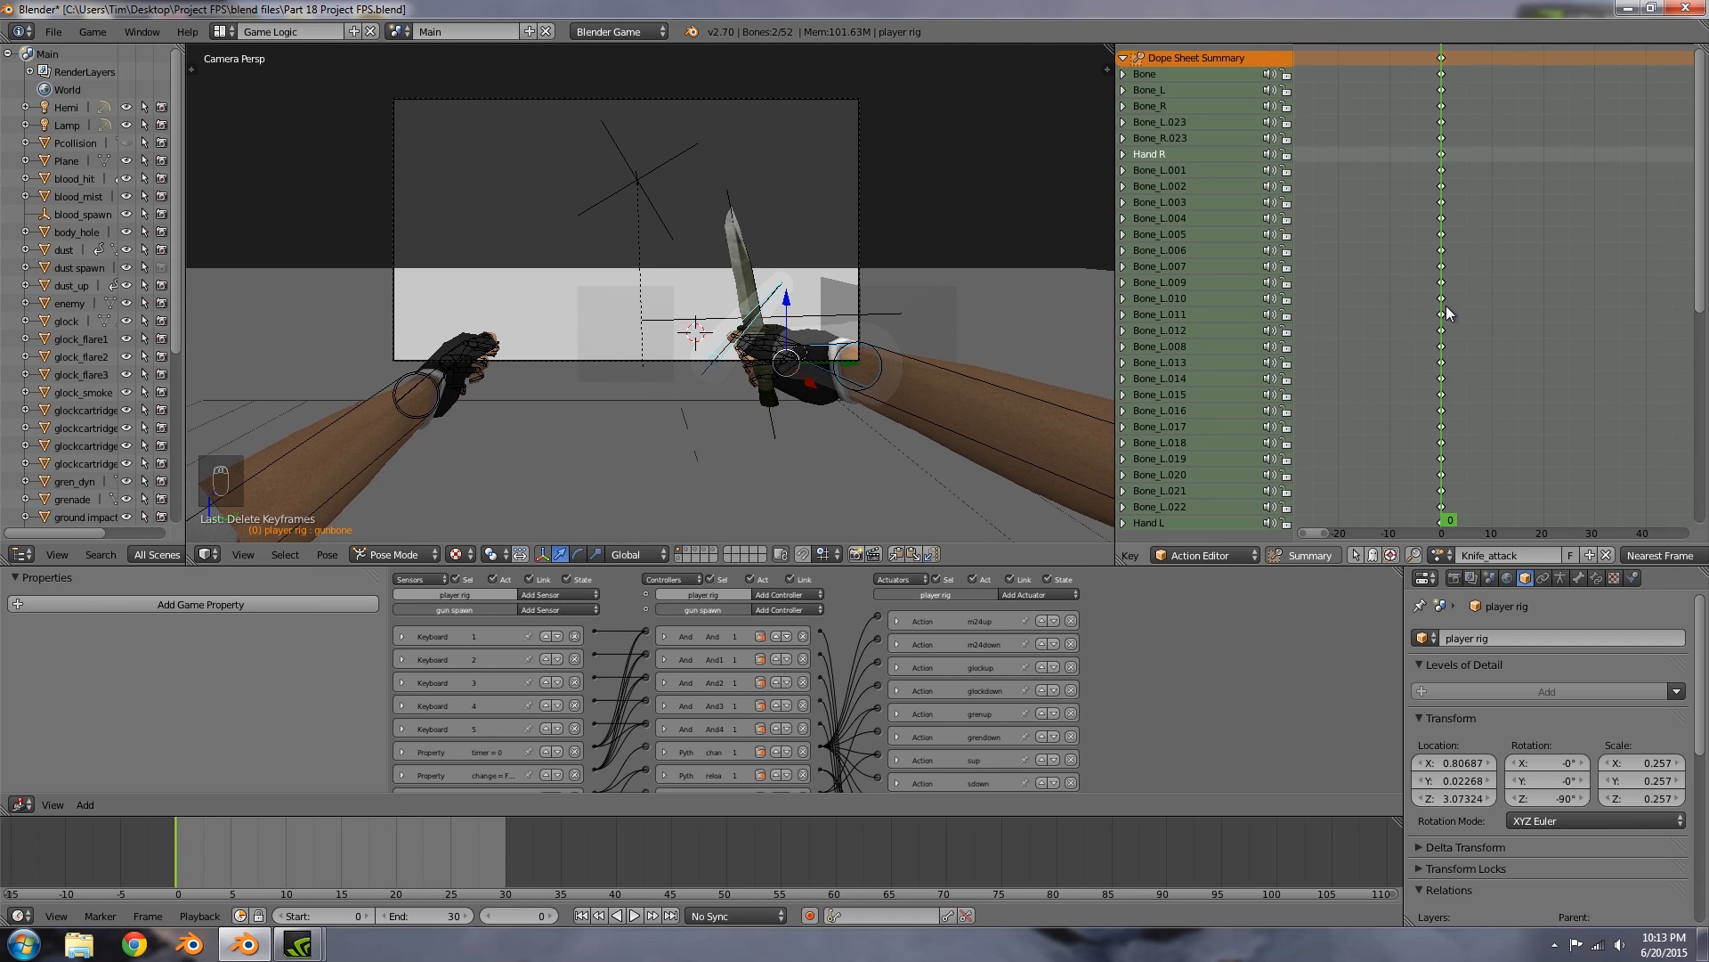
Step: Select all frame 0 keyframes in the Knife_attack action and duplicate them 20 frames forward
key("ctrl+k")
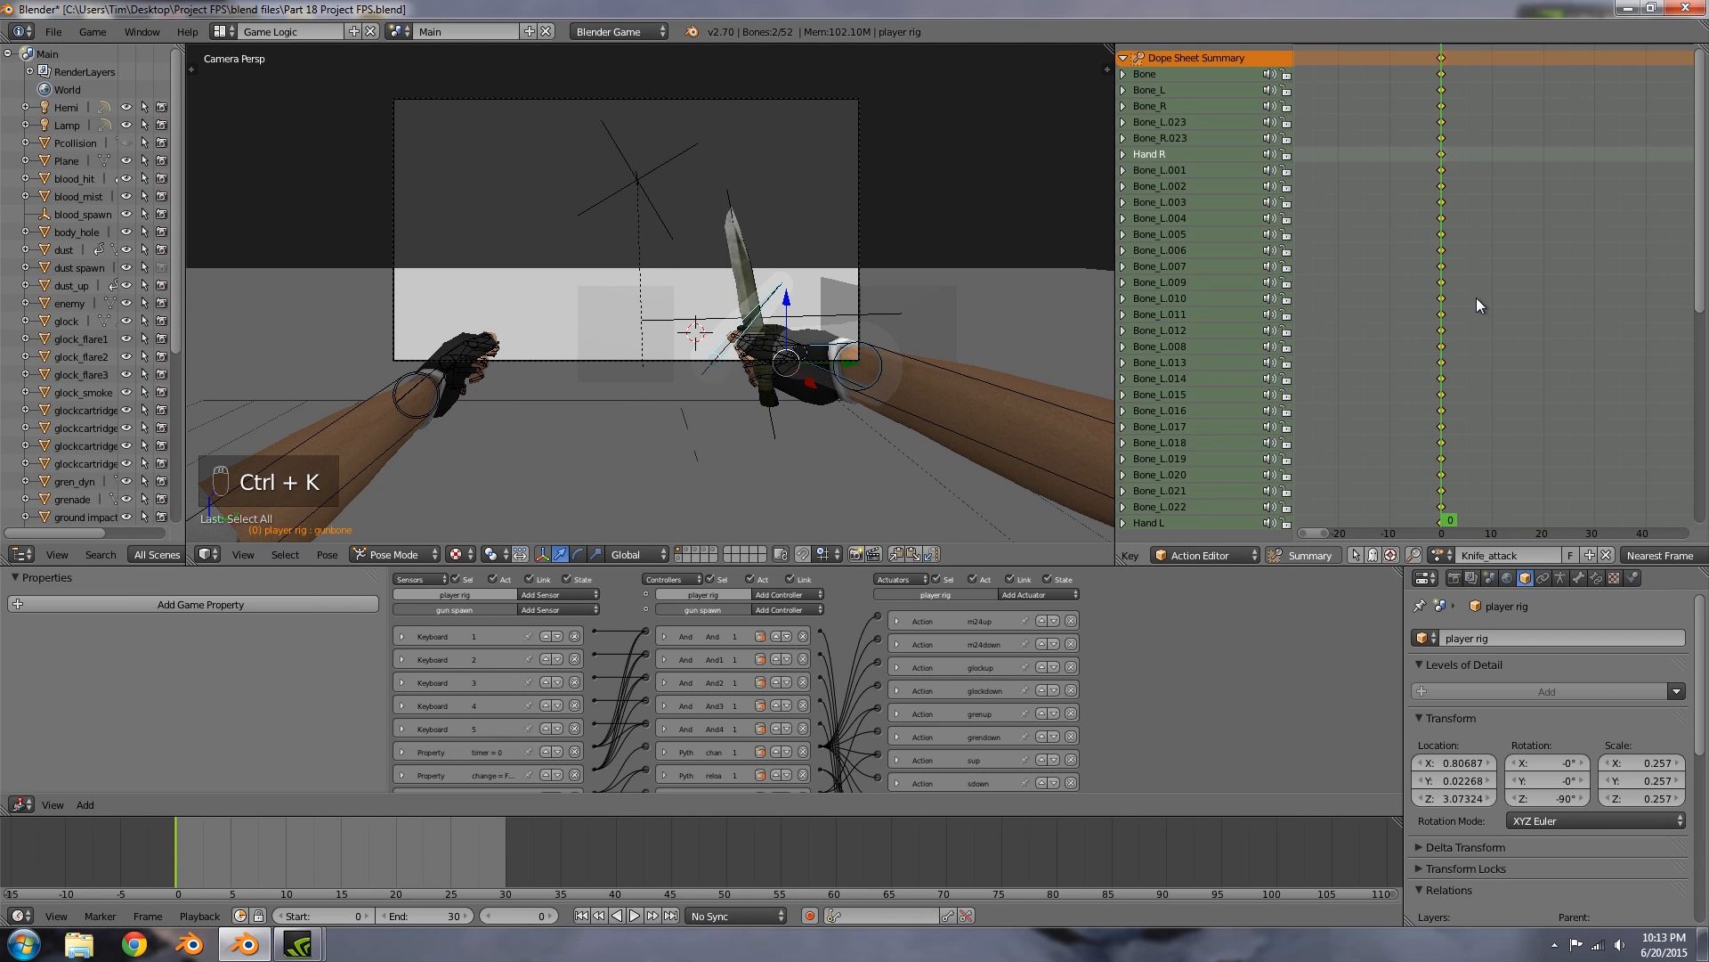
key("shift+d")
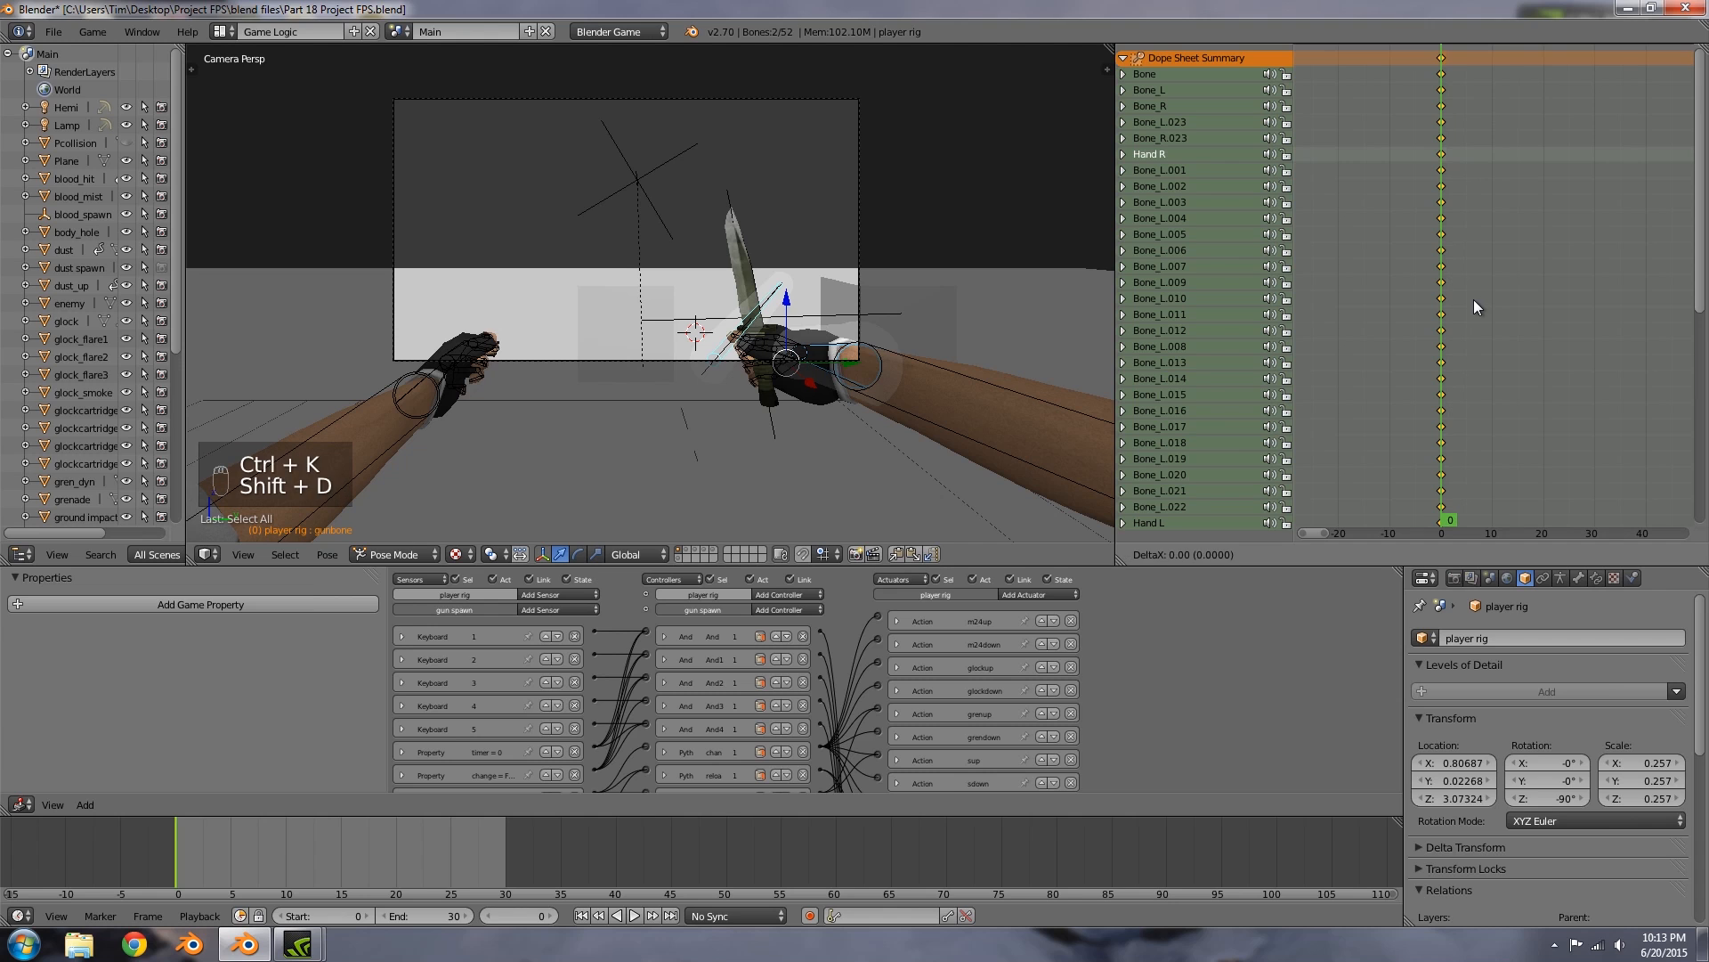
type("20")
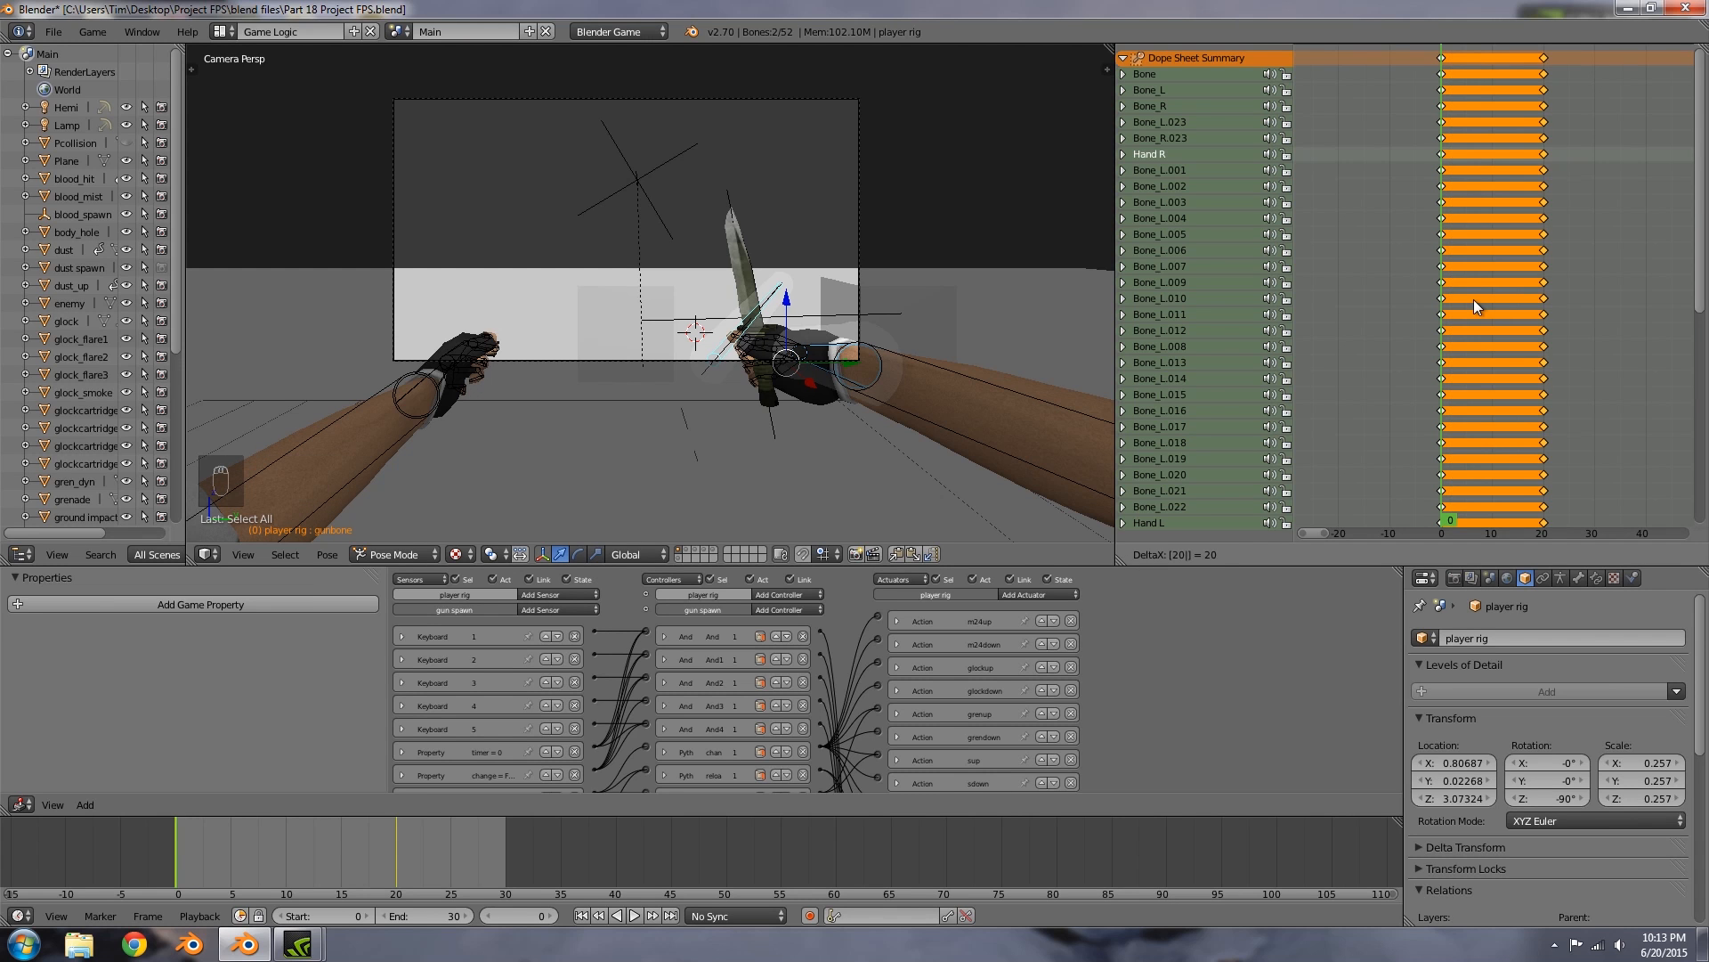
key("Return")
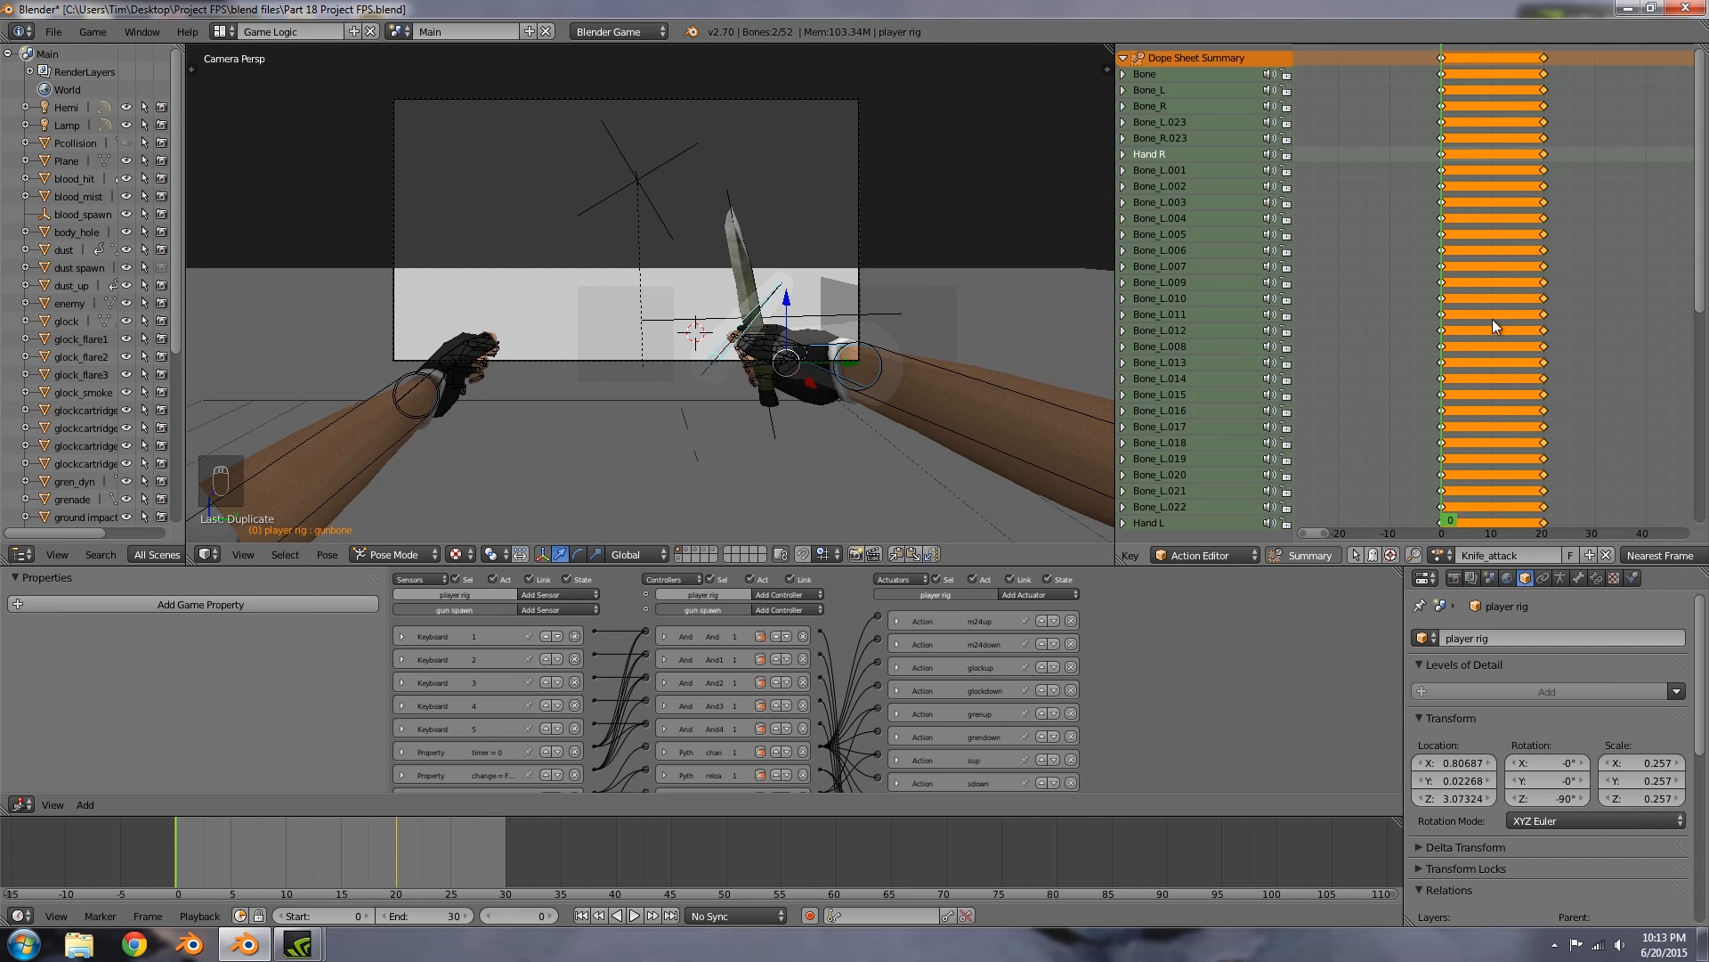
Step: Move to frame 5 and enable automatic keyframing with the LocRot keying set
mouse_move(1451, 394)
left_mouse_down()
mouse_move(1530, 385)
mouse_move(1468, 387)
left_mouse_up()
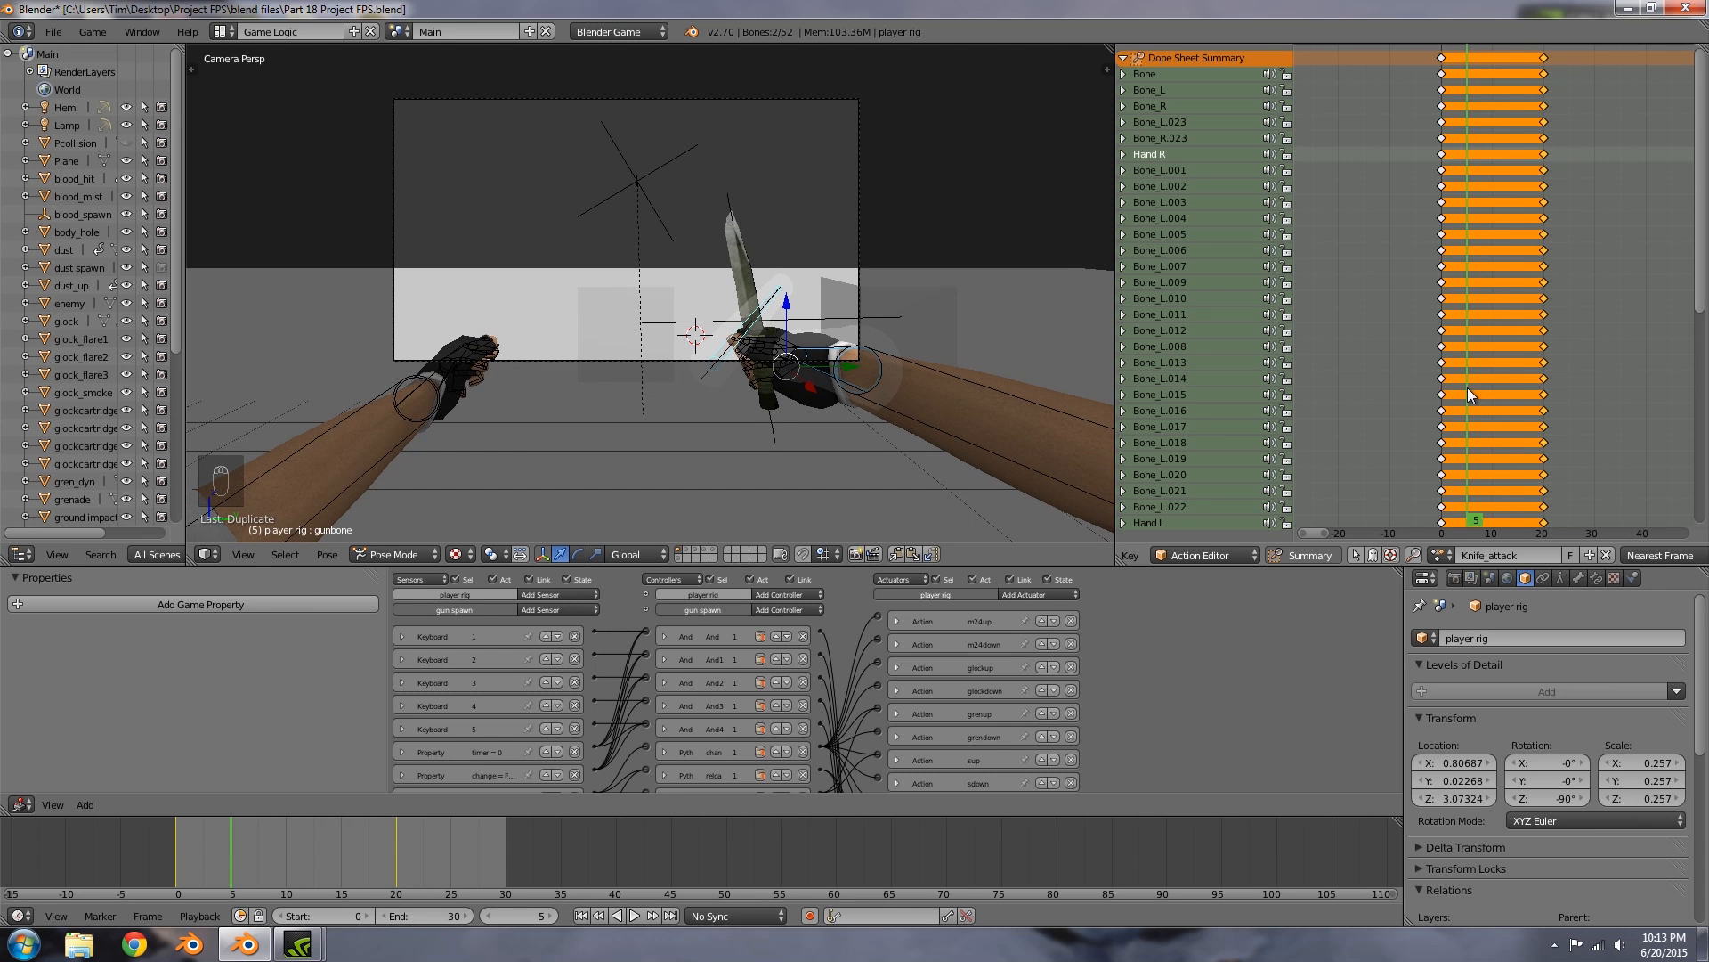
left_click(246, 868)
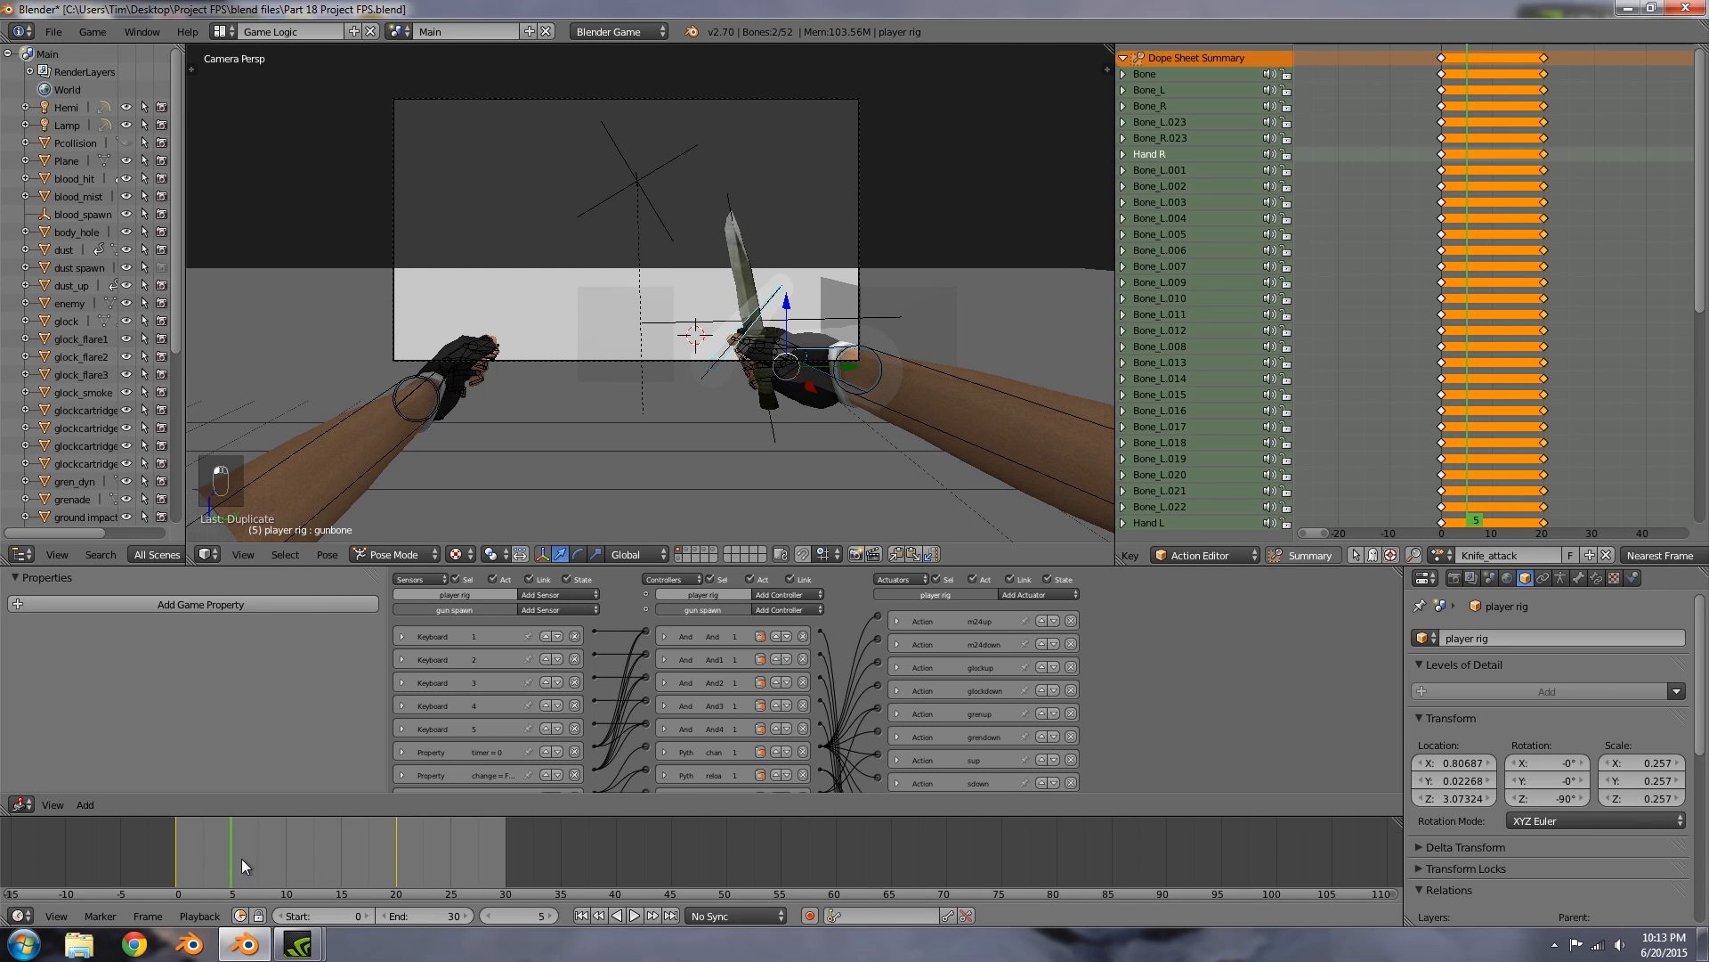
left_click_drag(246, 868, 236, 868)
left_click(811, 917)
left_click(917, 921)
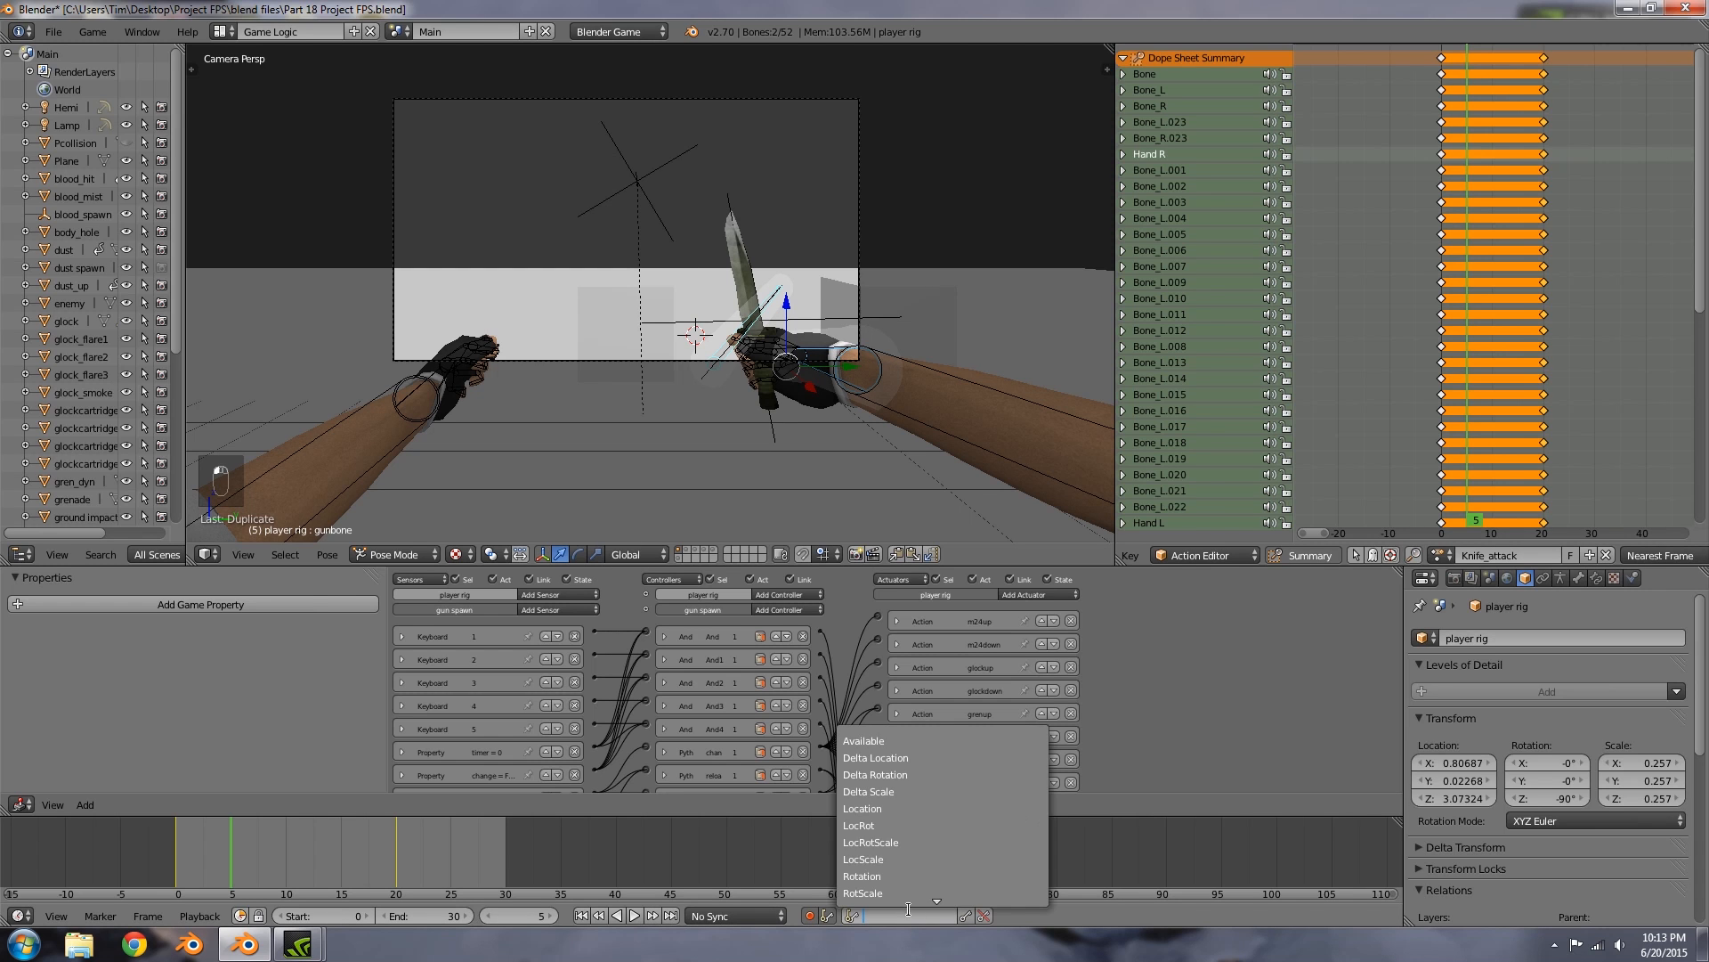
left_click(905, 823)
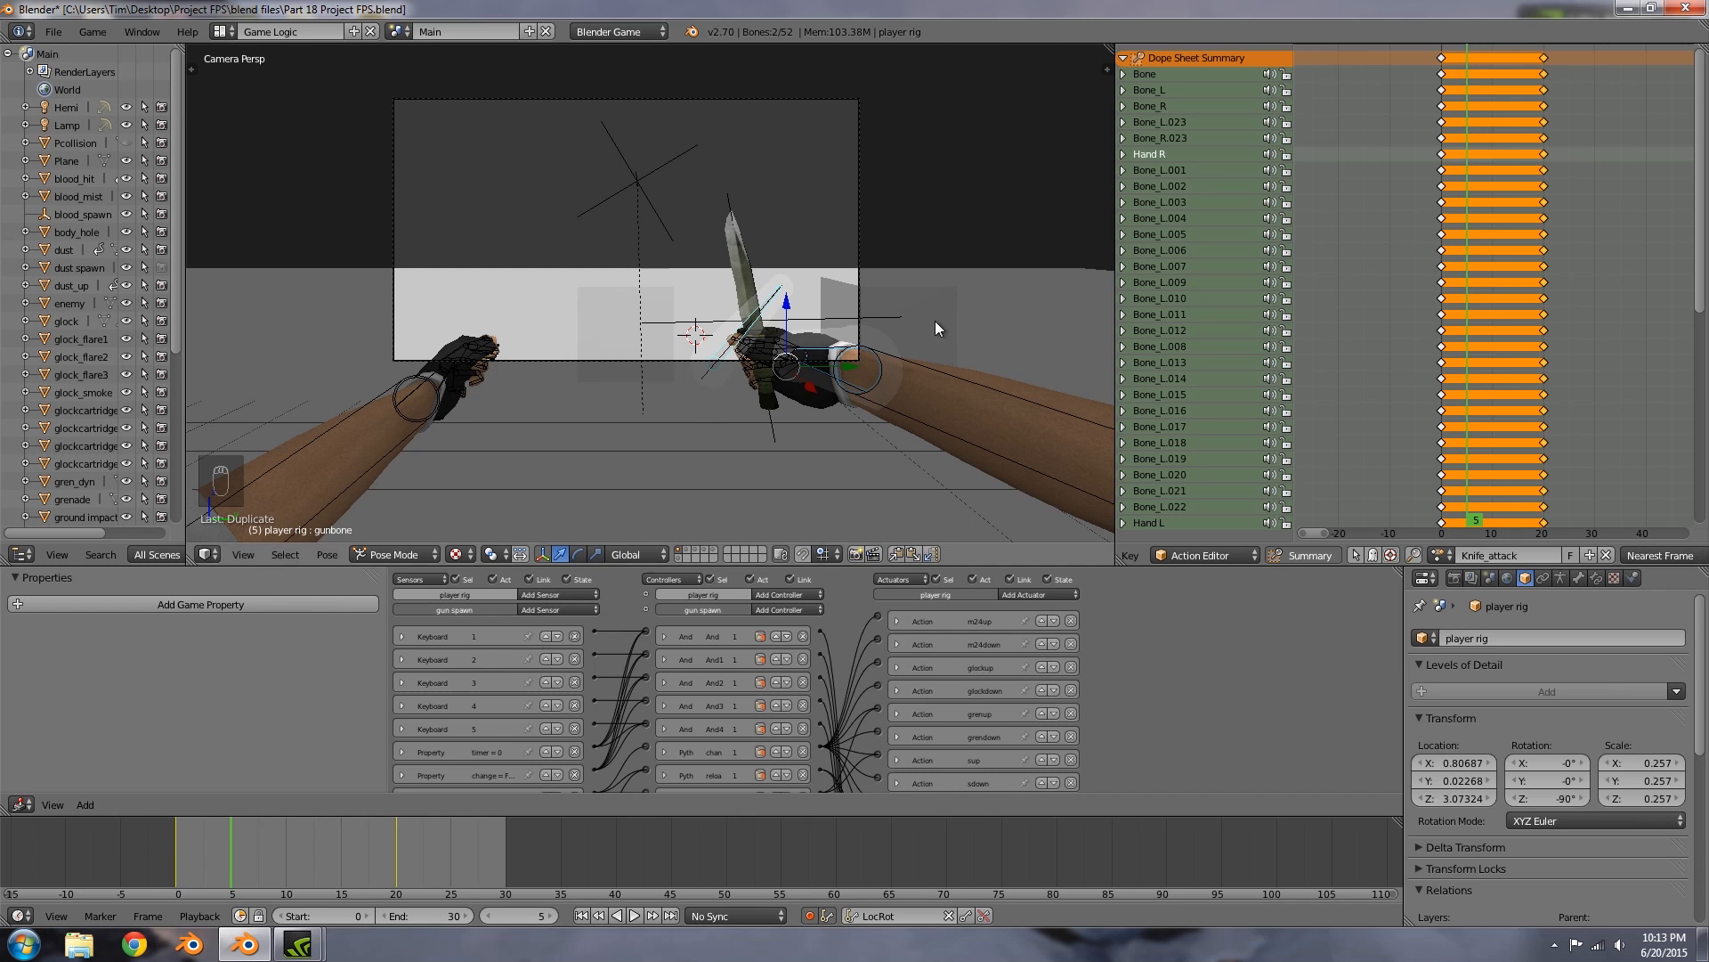
Step: Rotate the Hand R bone and gunbone at frame 5 about -59° on global X and -43° on global Y, and readjust on X
key("r")
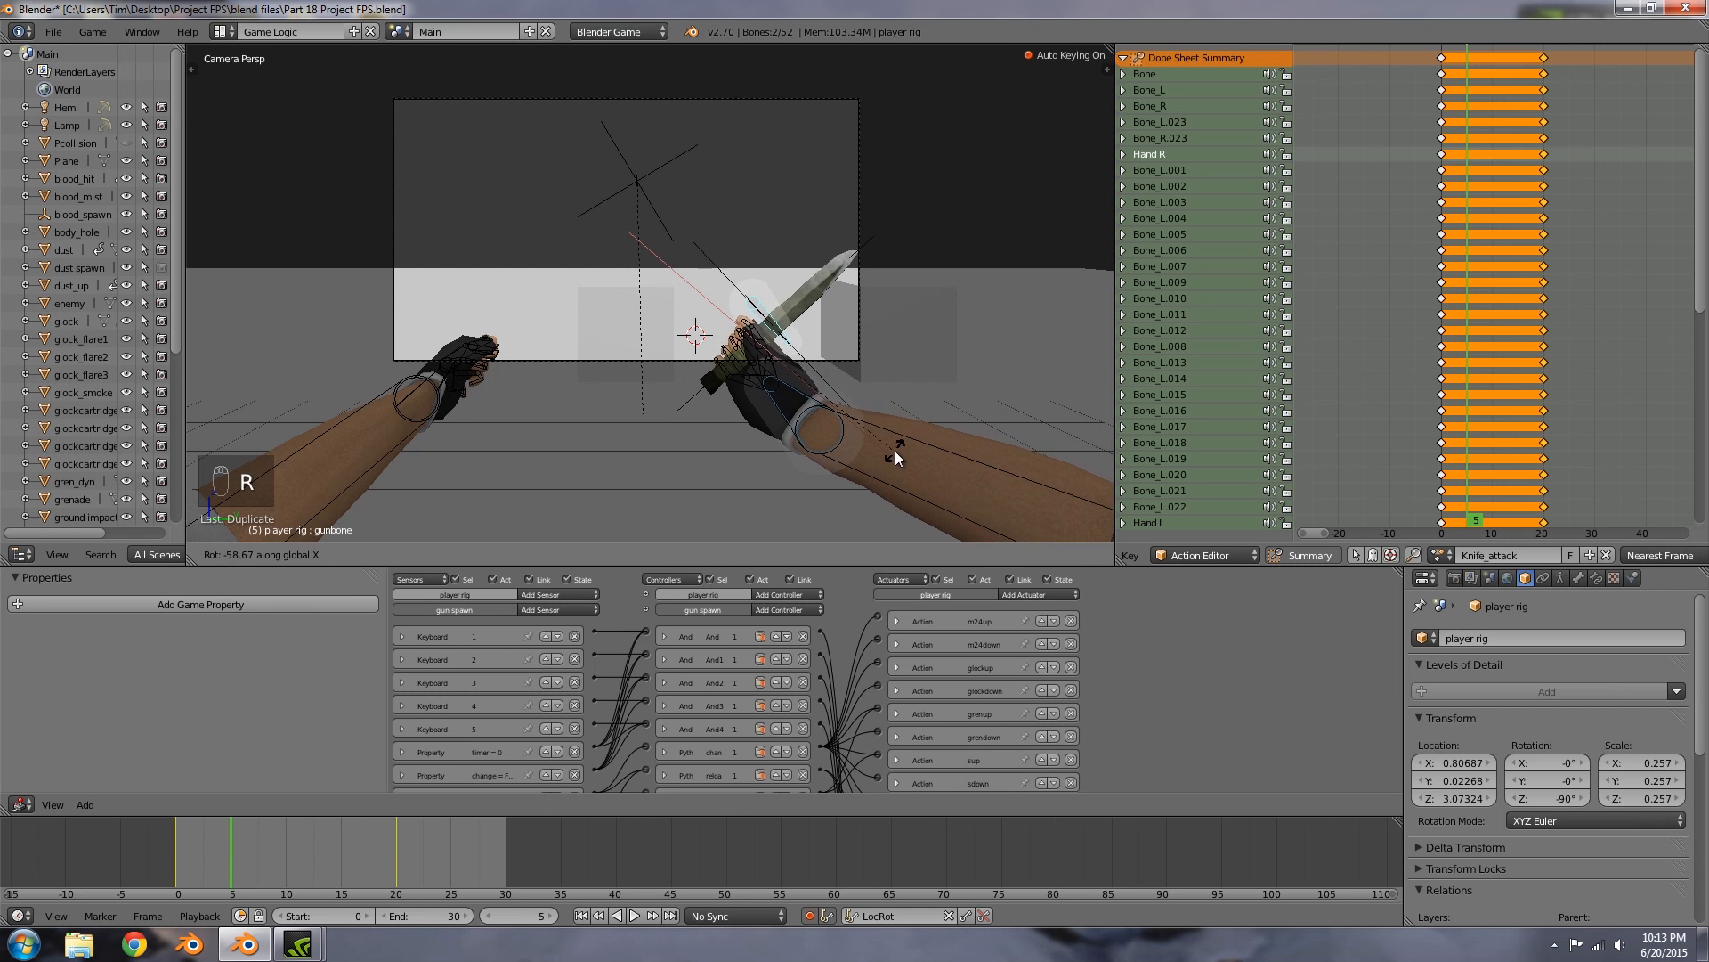
left_click(889, 458)
key("r")
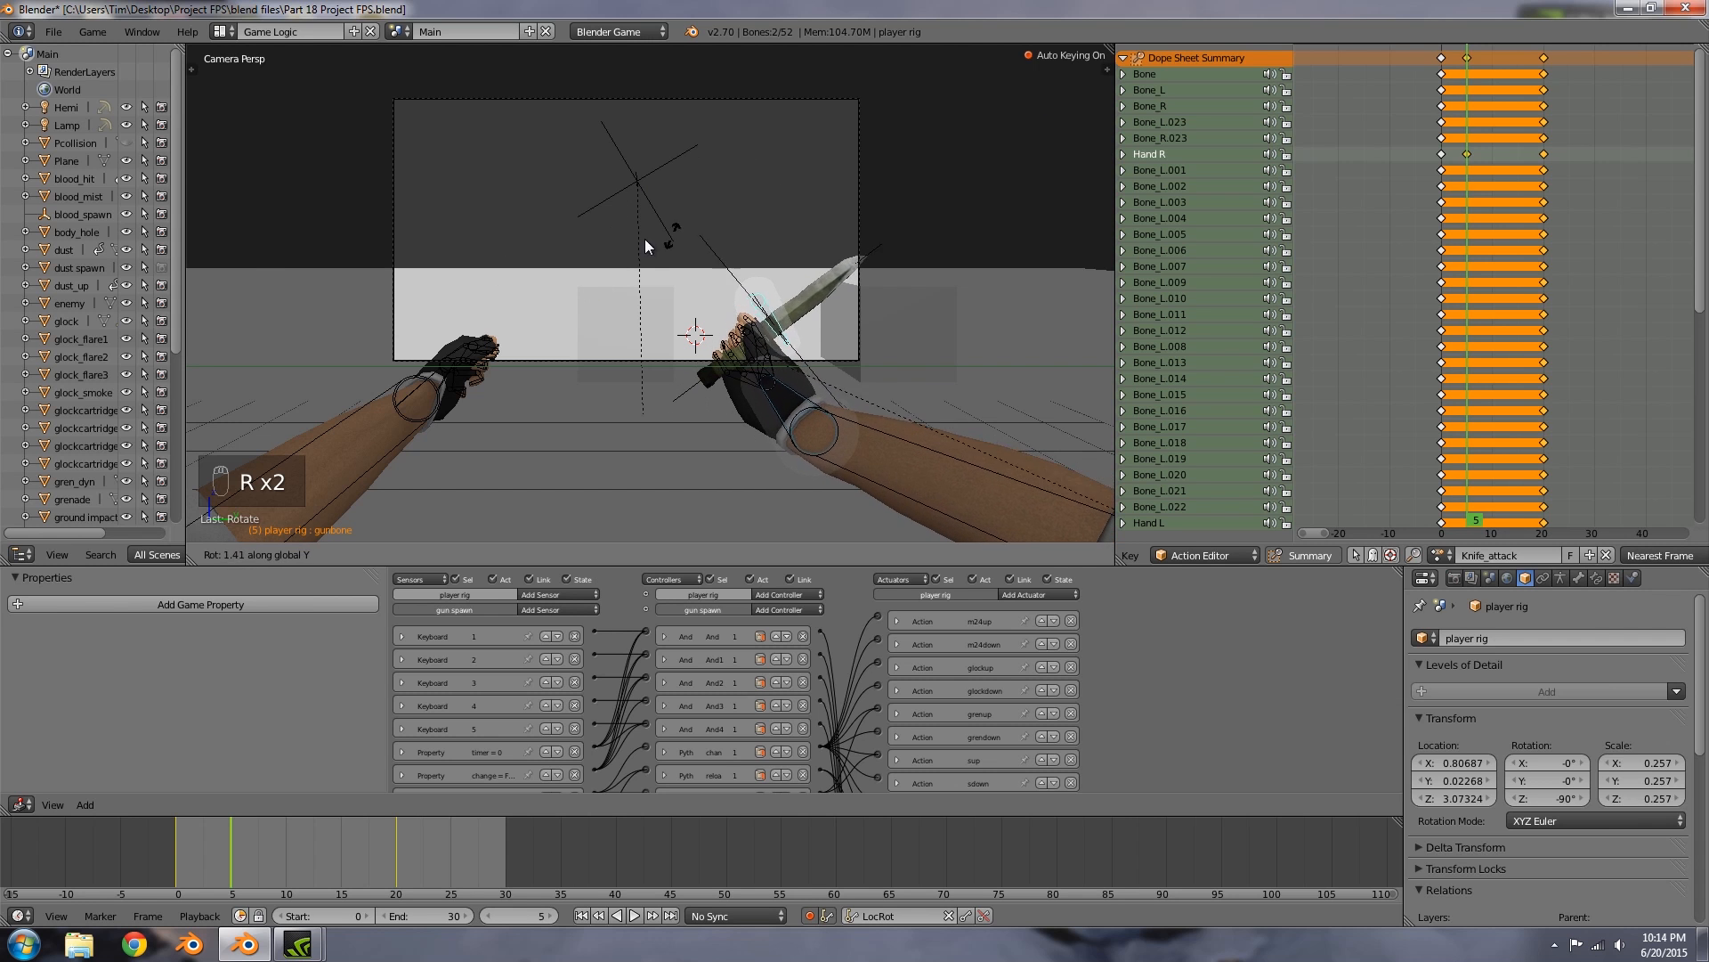
left_click(951, 298)
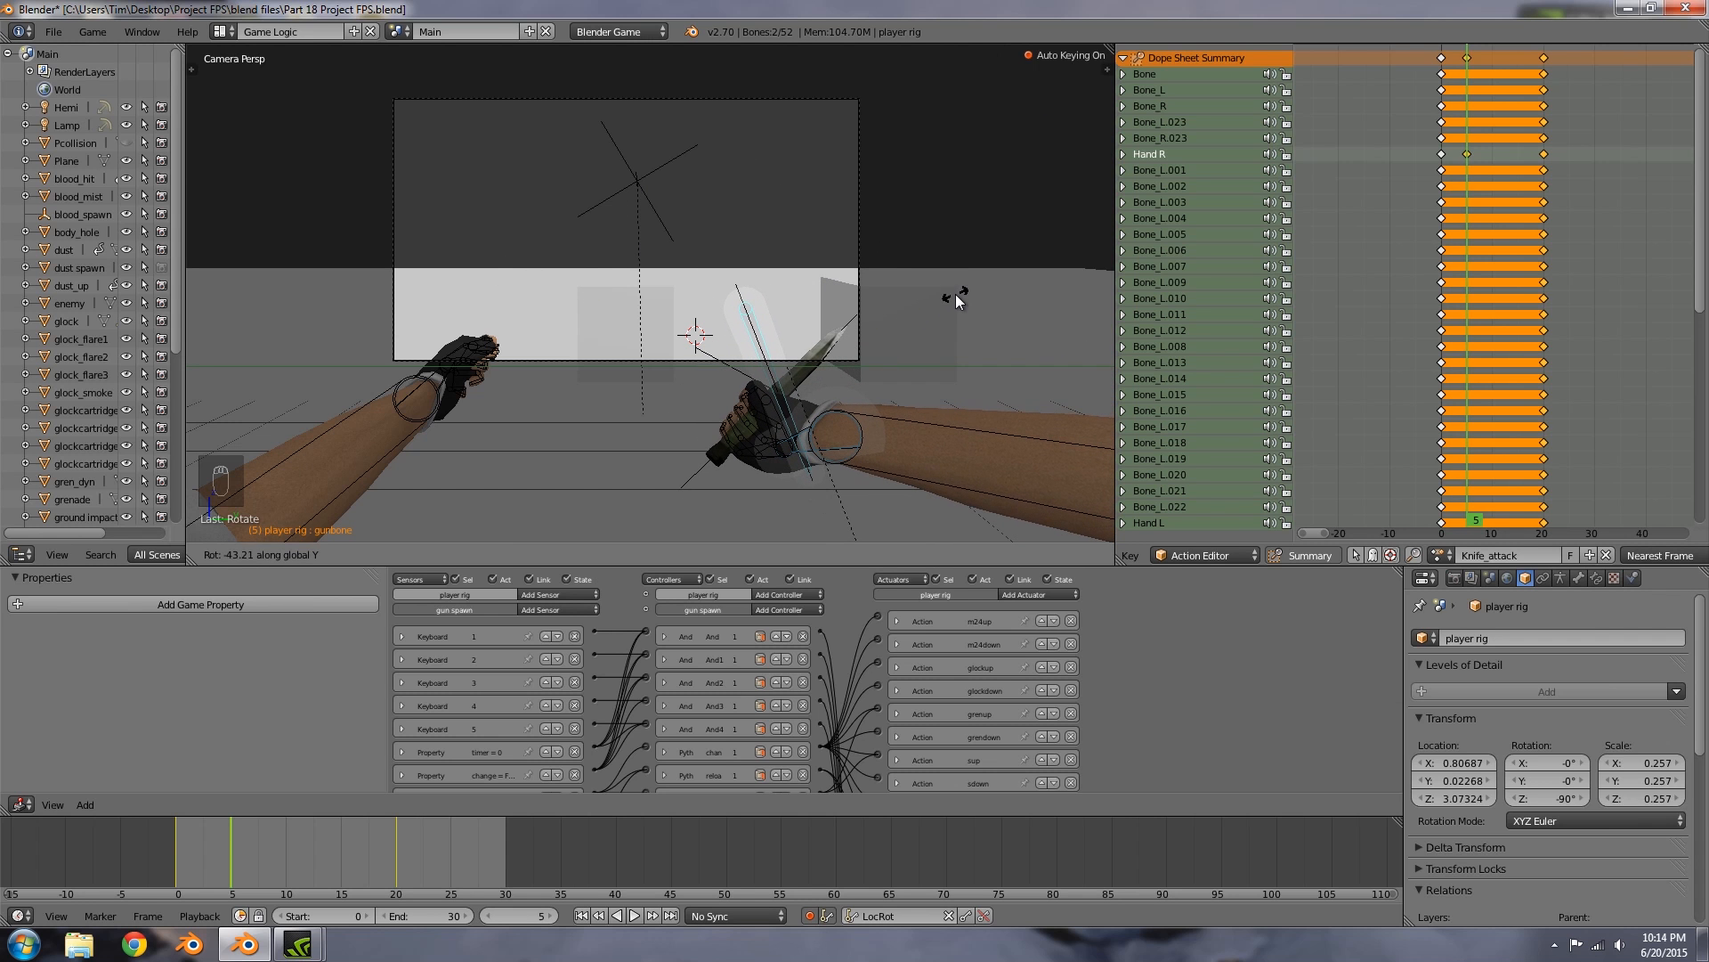
key("r")
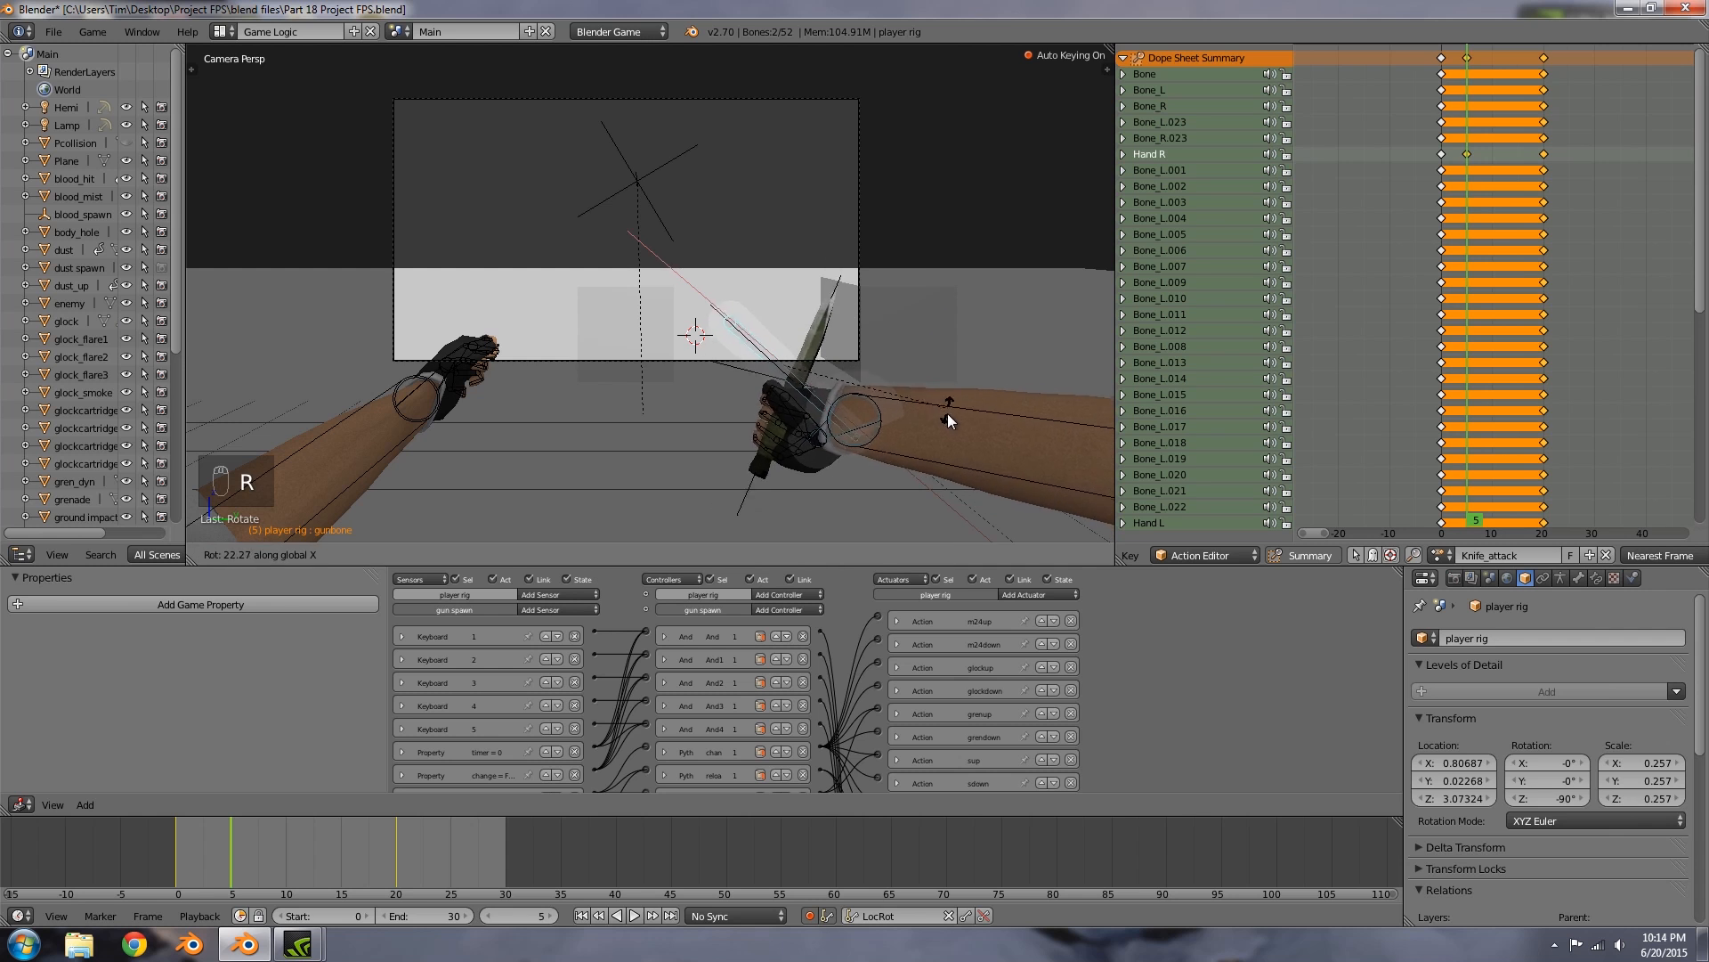
Step: Raise the hand and knife outward to the right side of the camera view for the frame 5 wind-up pose
key("g")
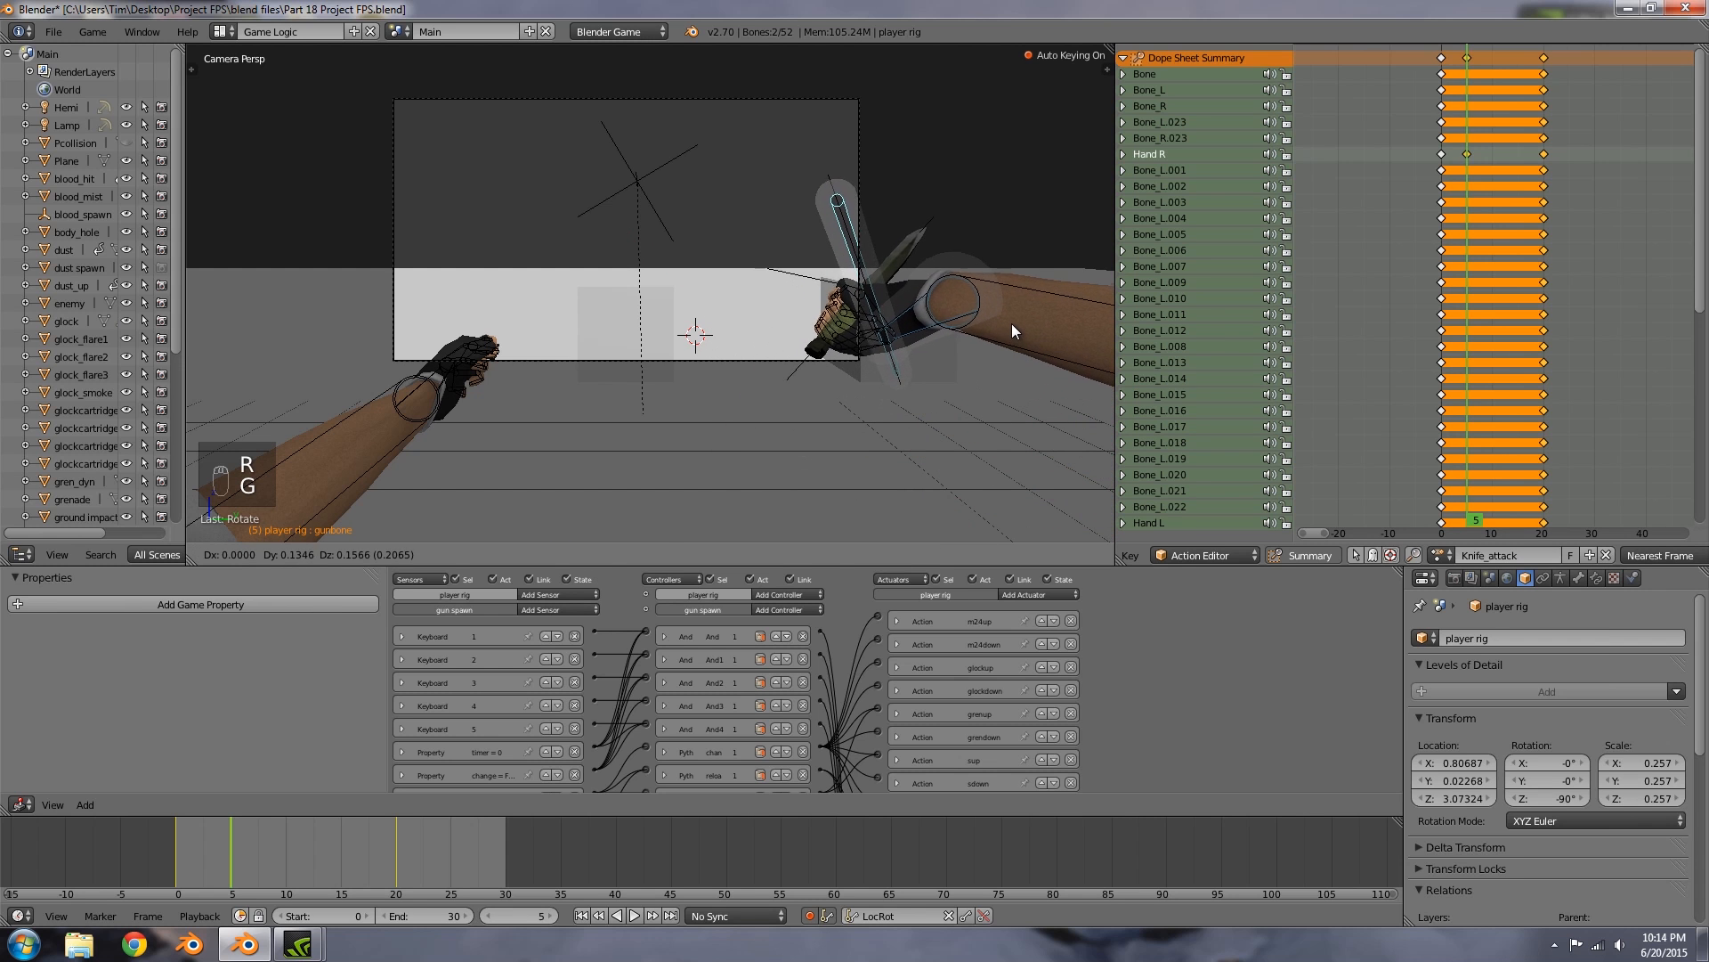
left_click(1008, 308)
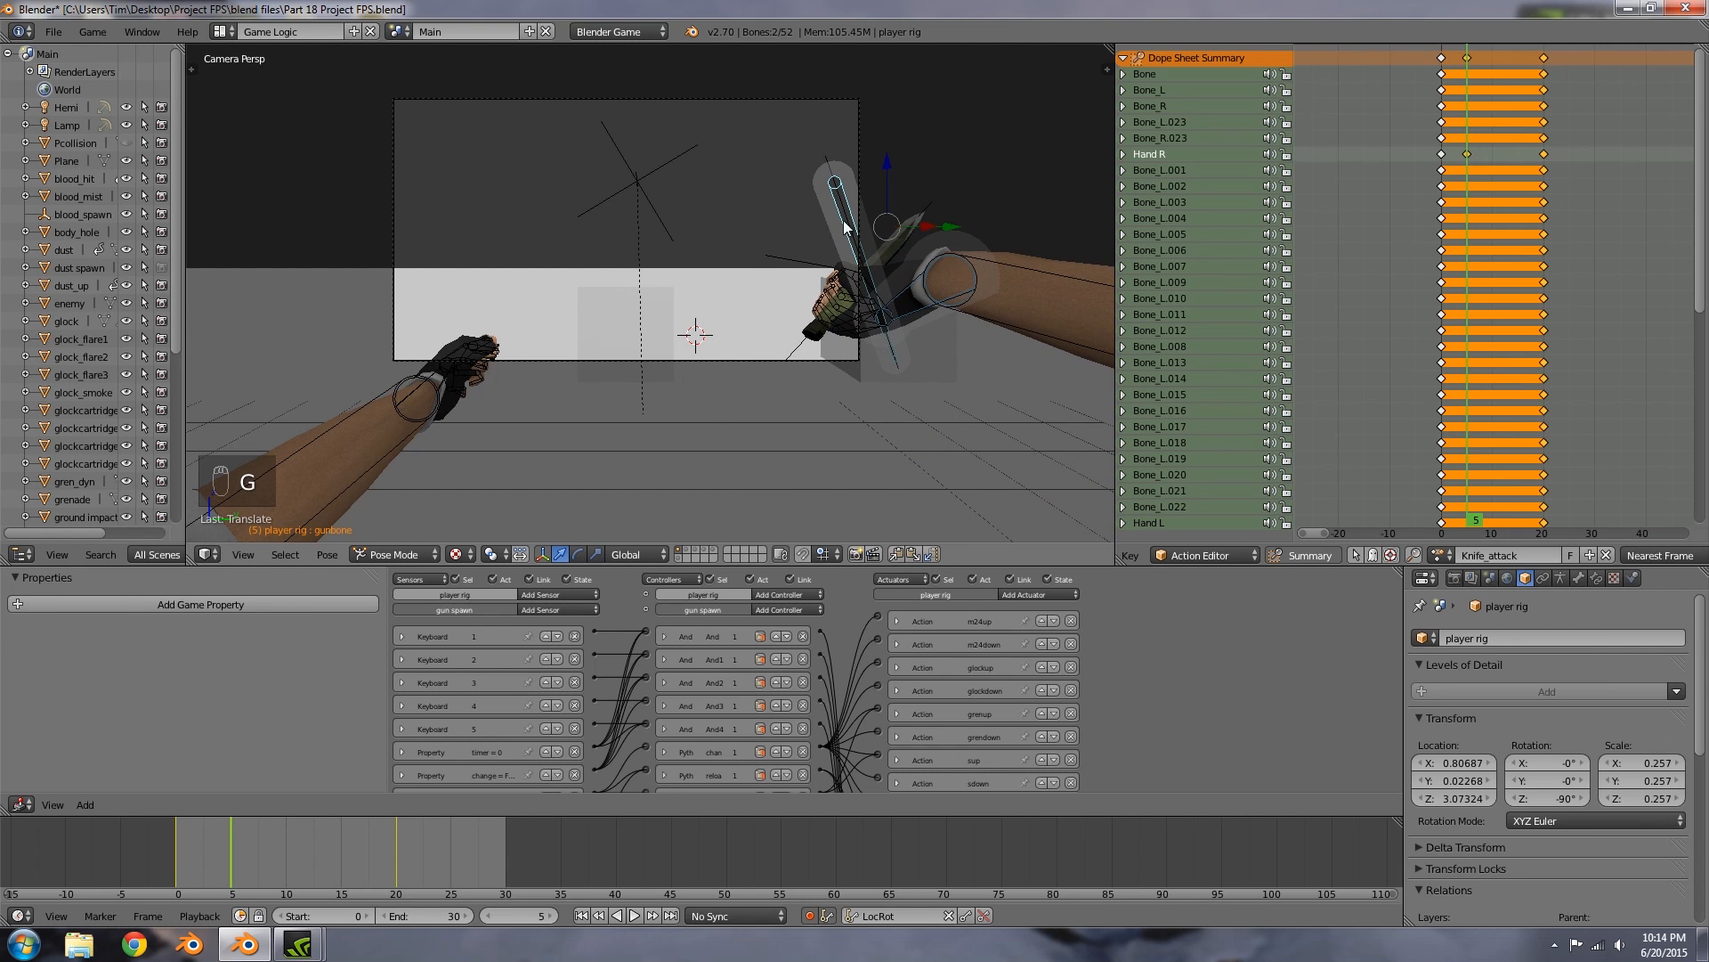
key("g")
left_click(850, 325)
key("g")
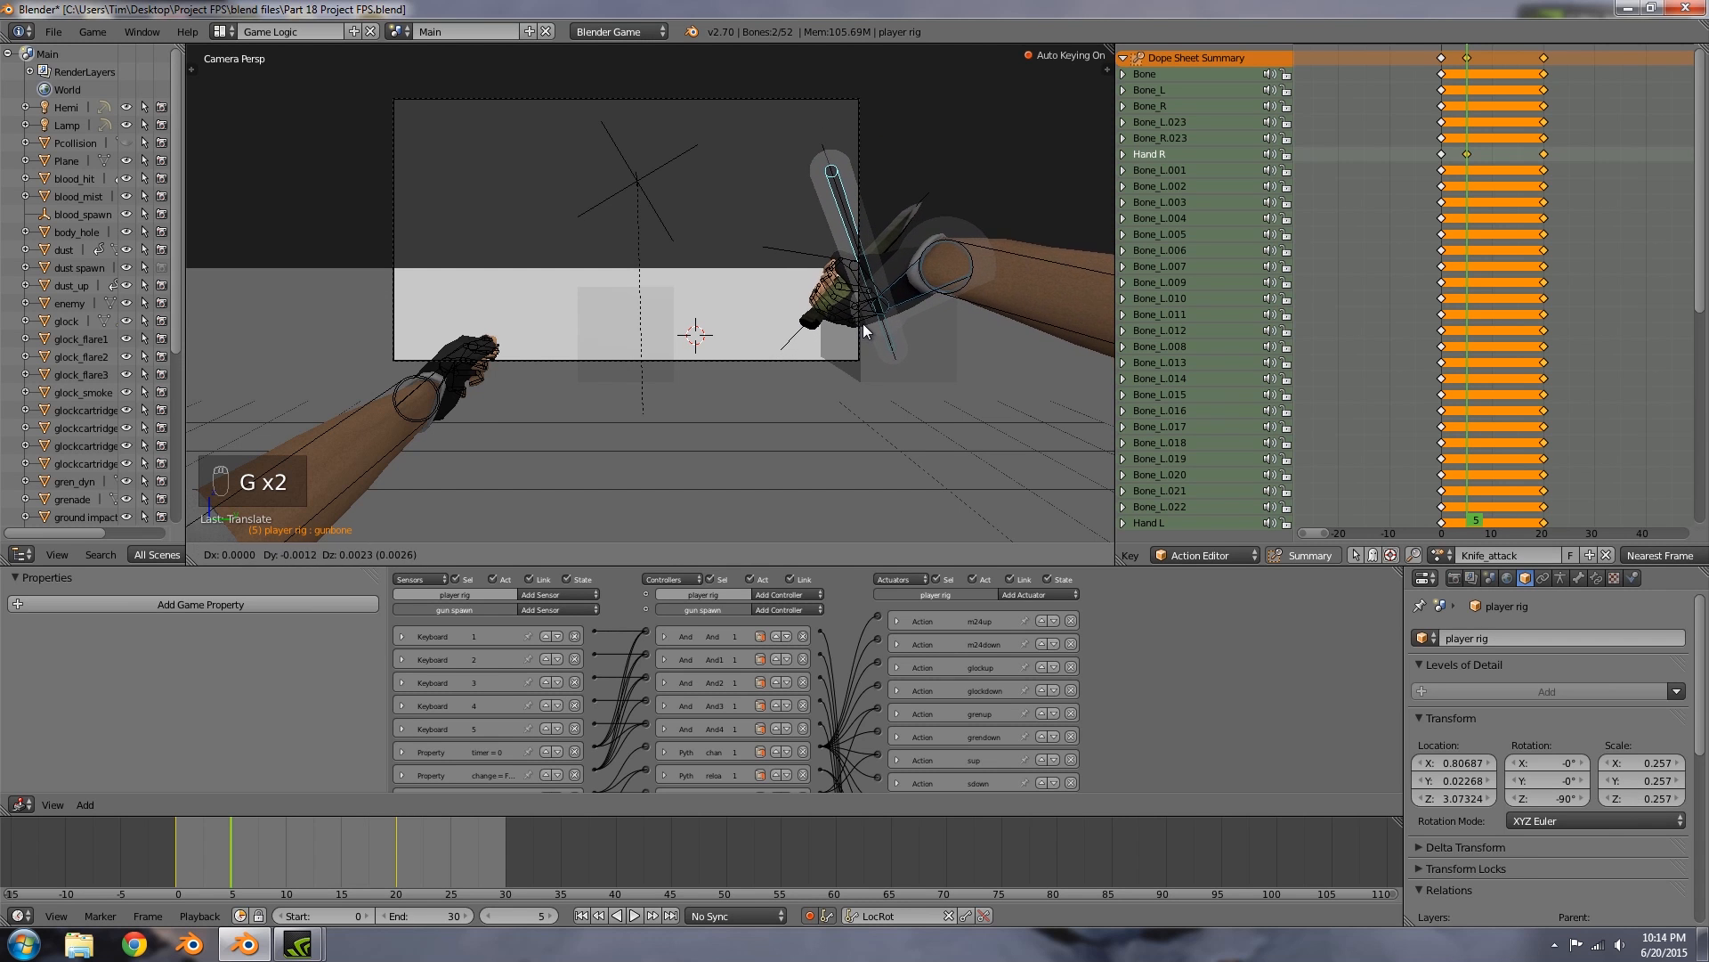
left_click(864, 323)
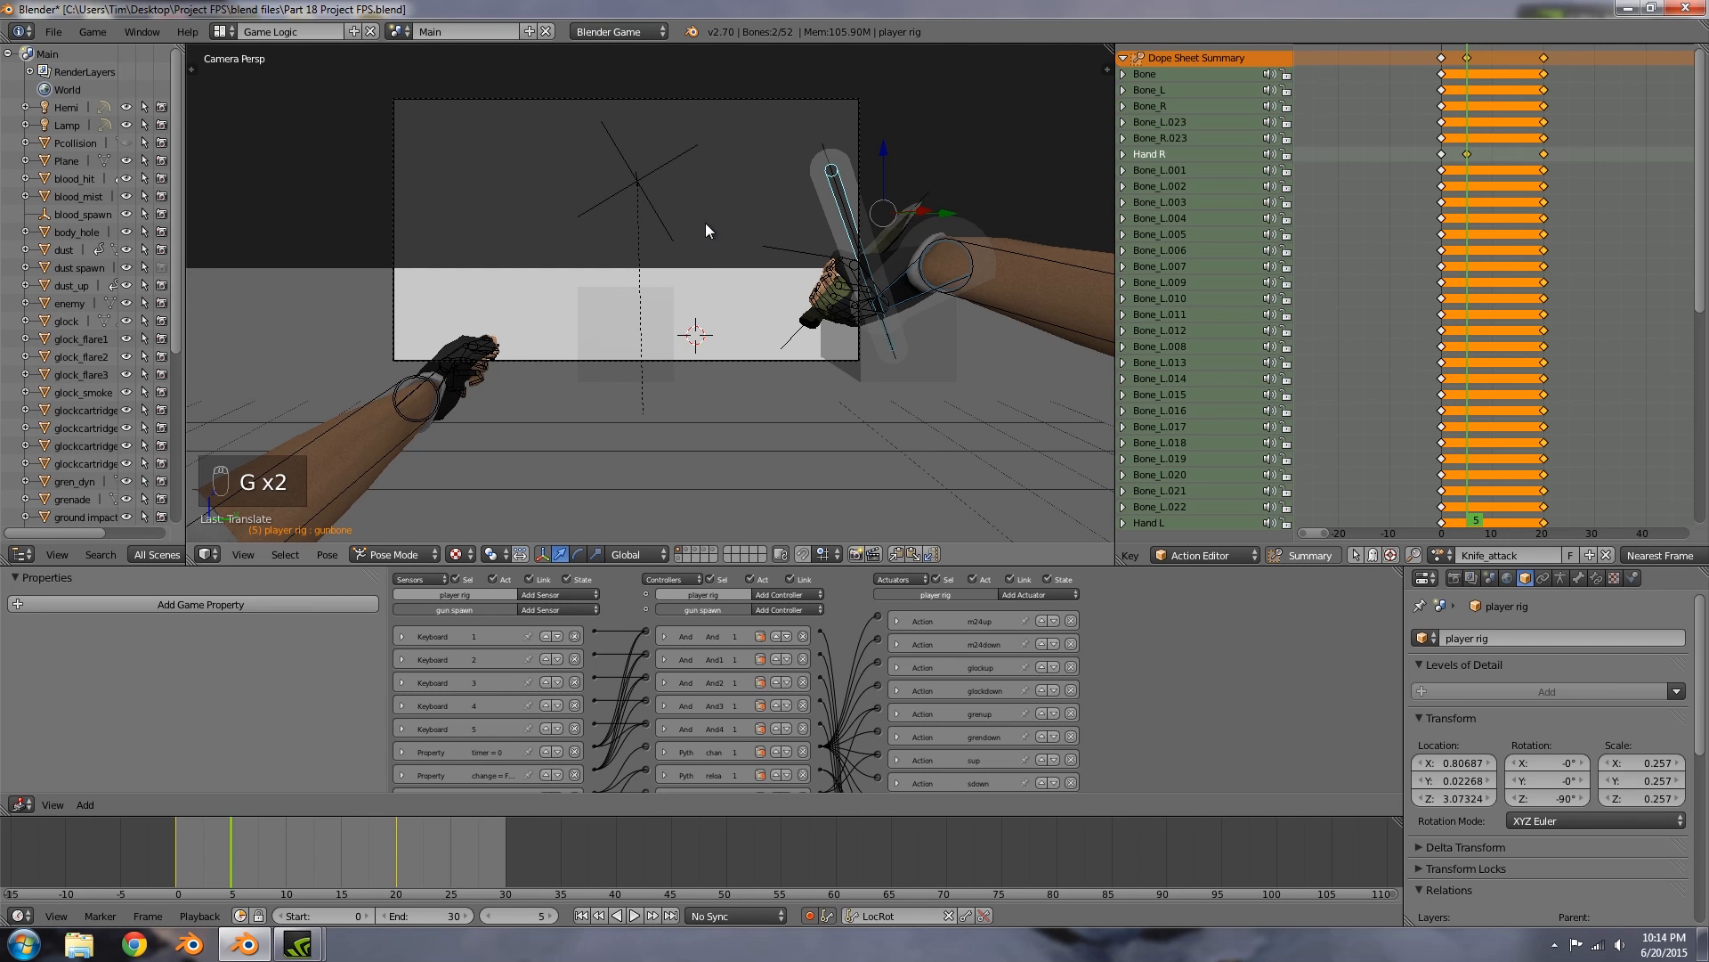
key("g")
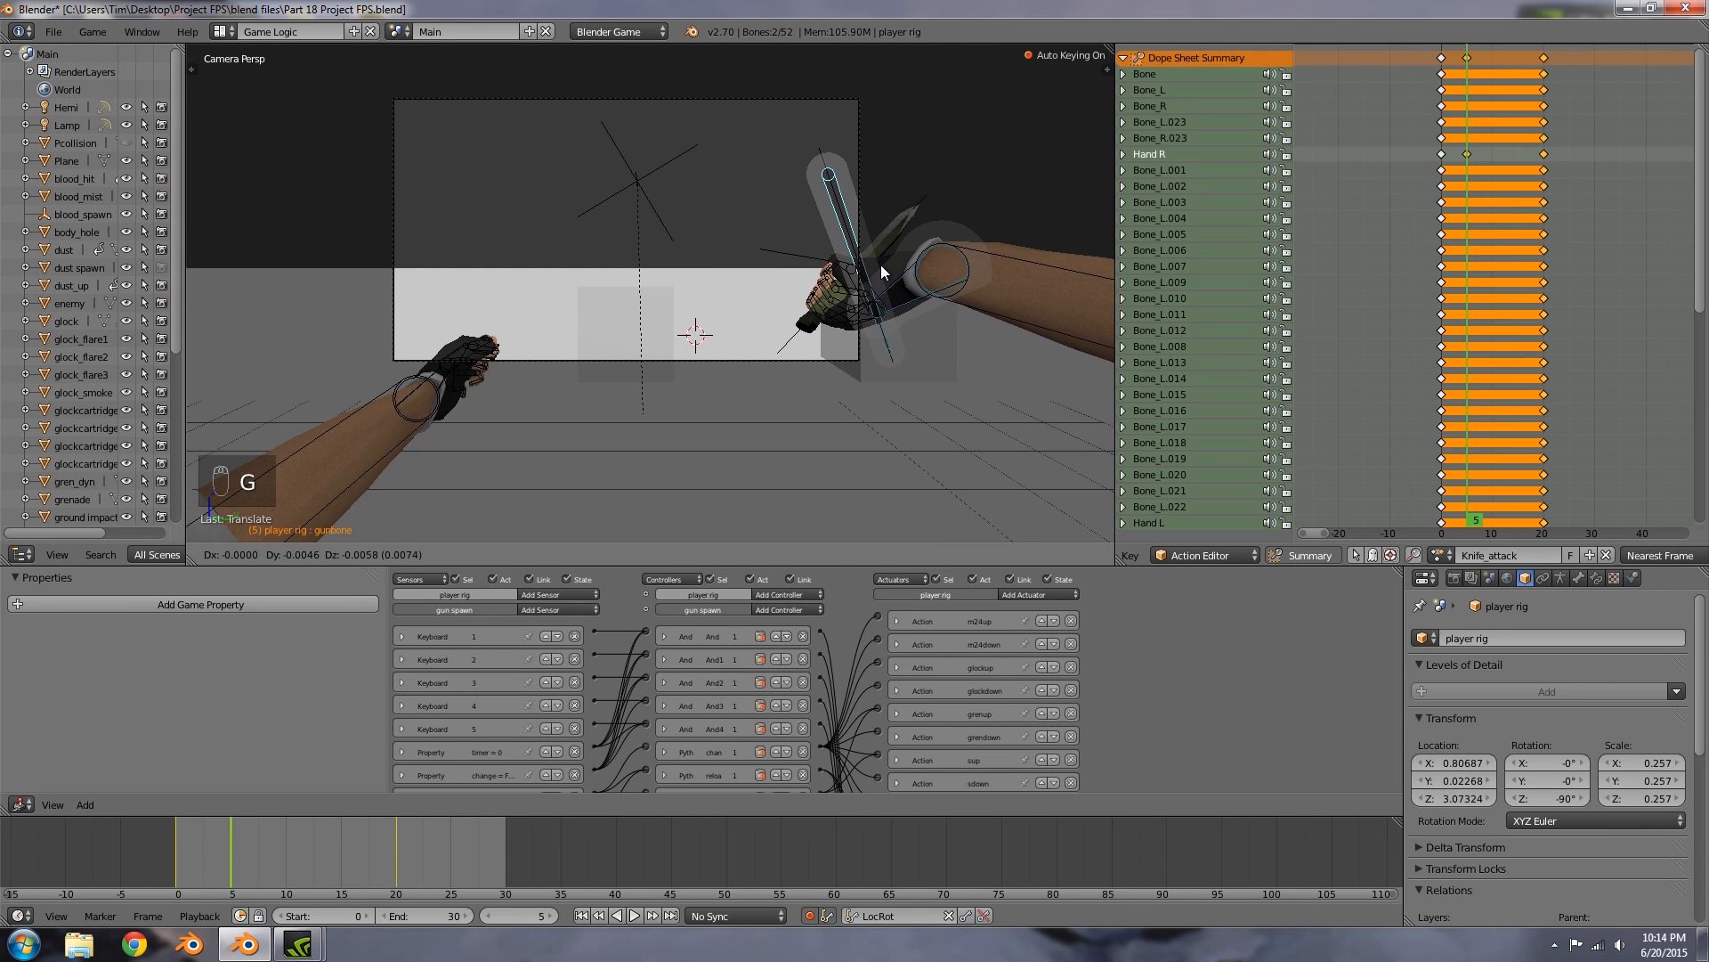
left_click(879, 255)
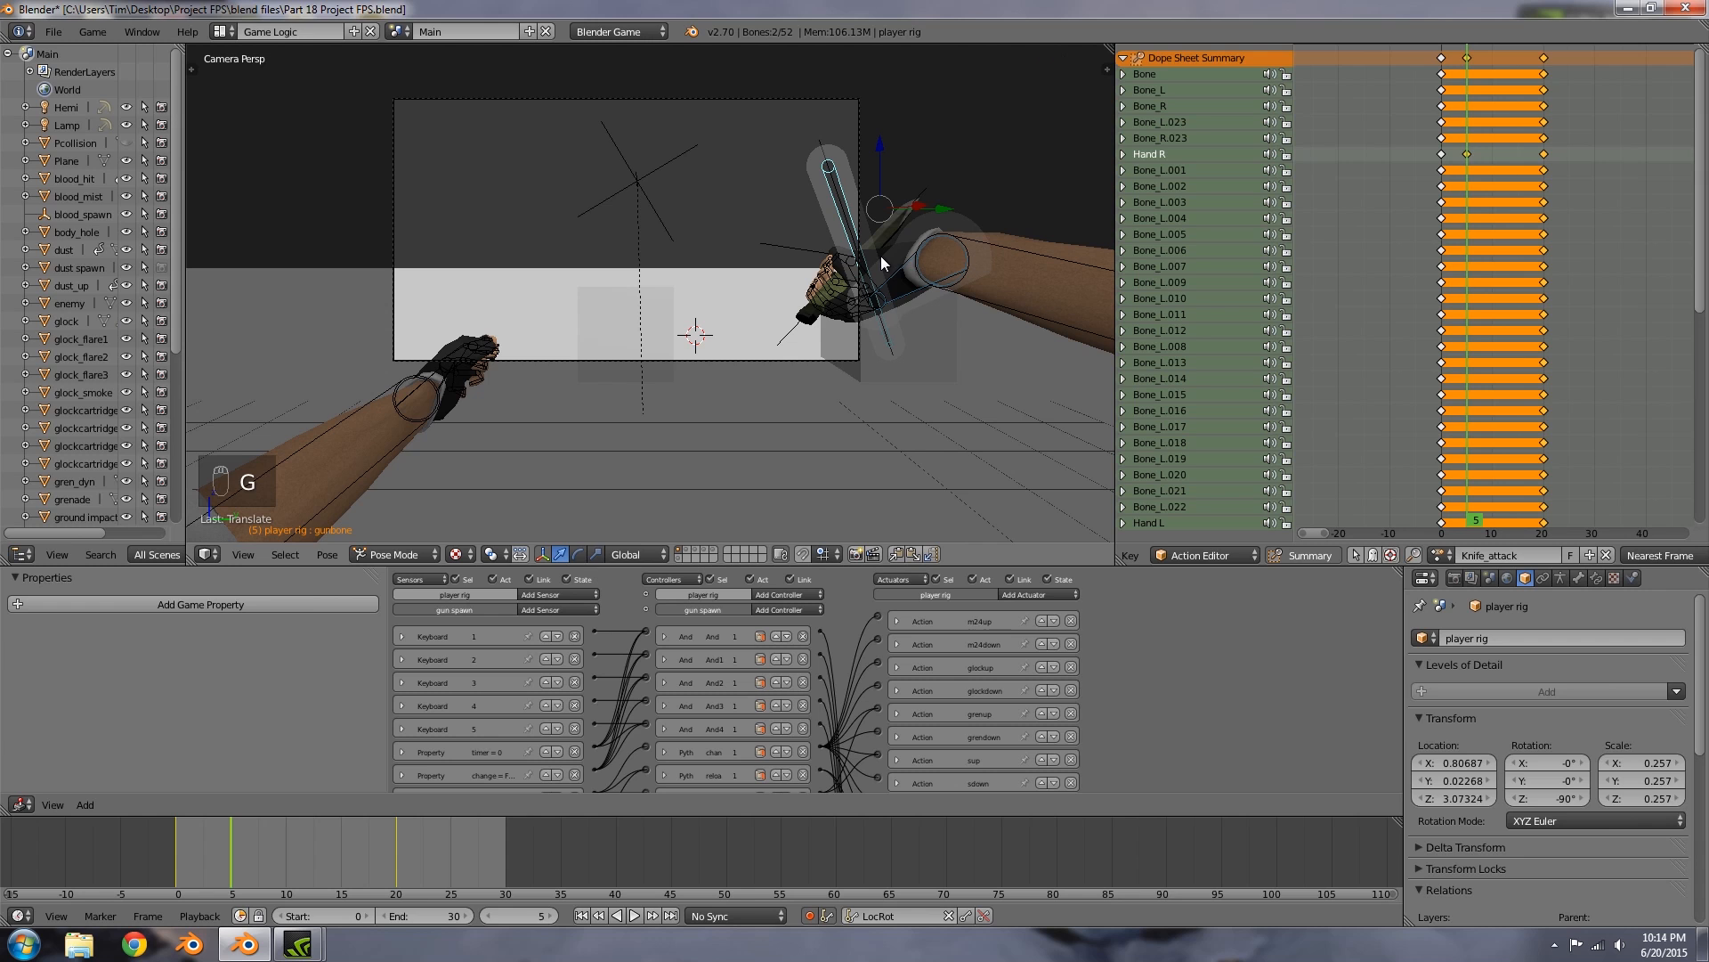
key("g")
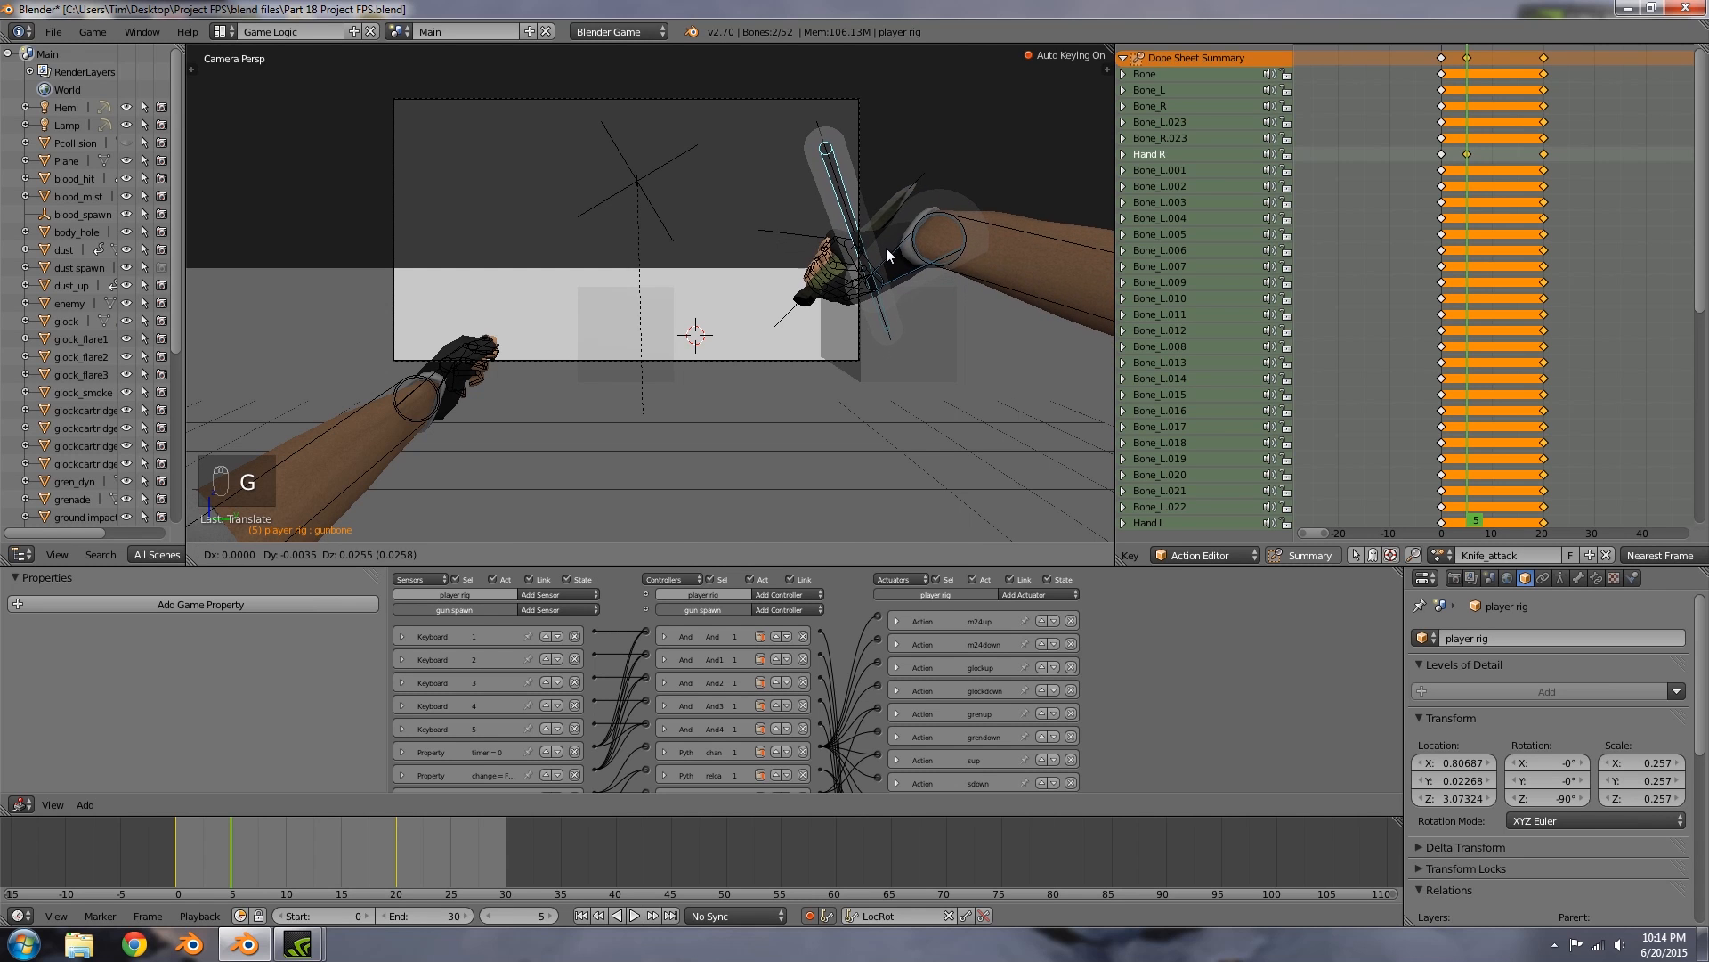
left_click(890, 238)
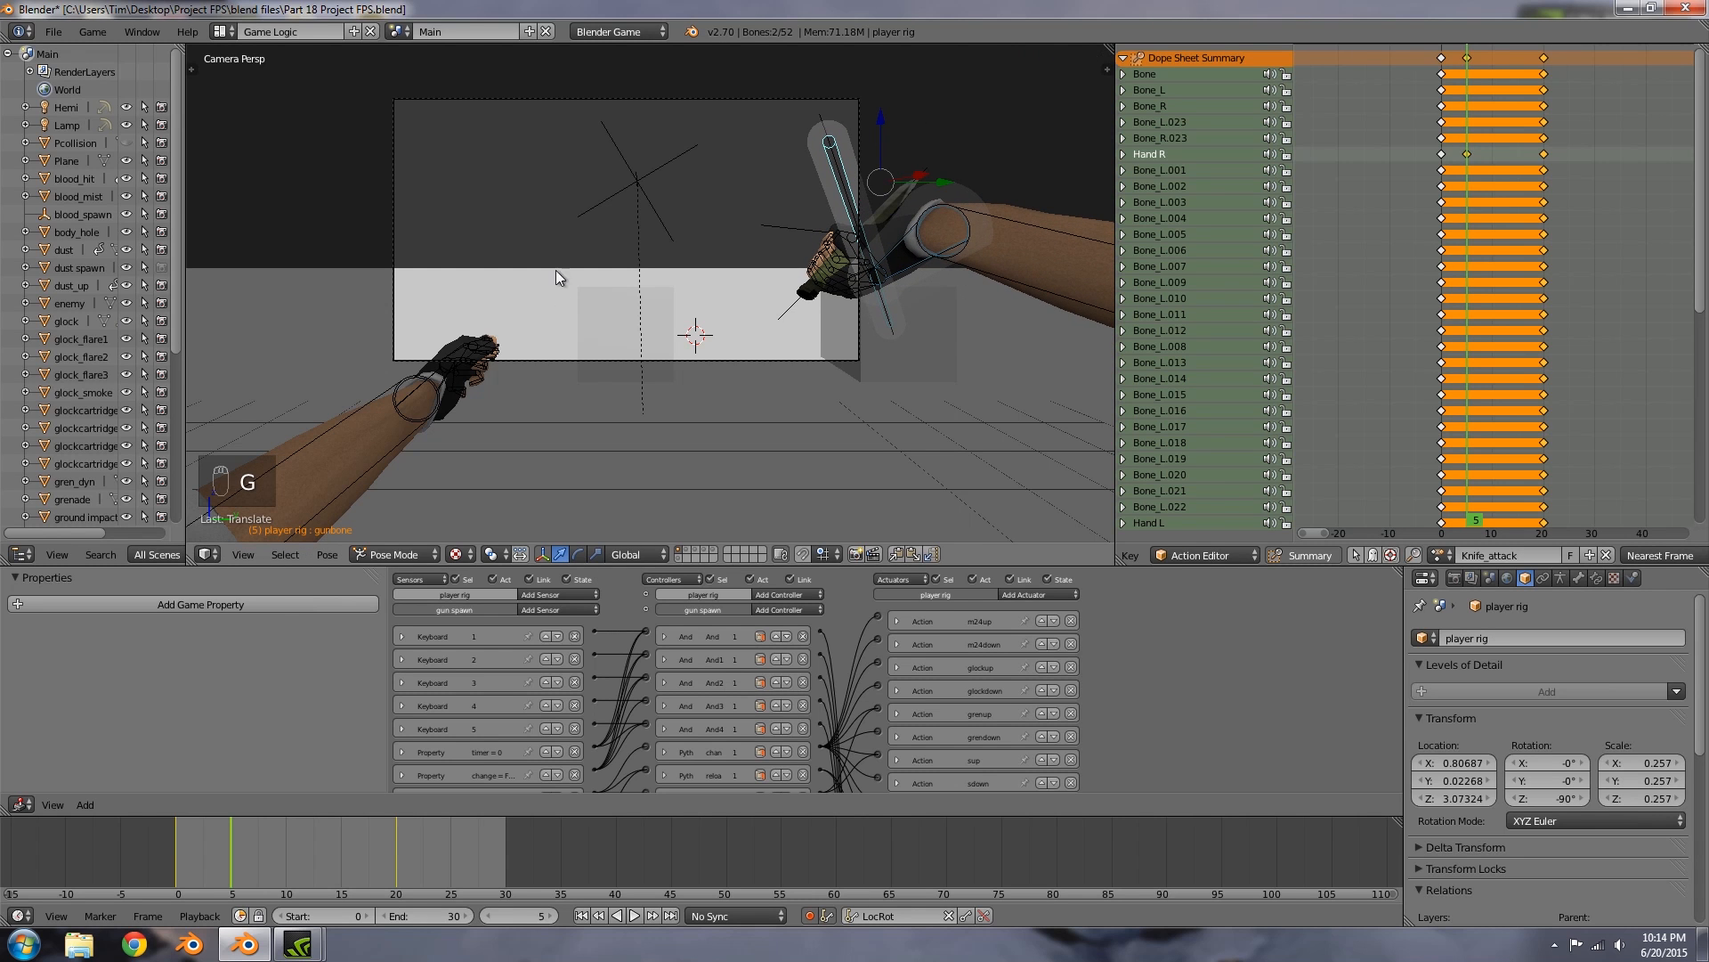
Step: At frame 8, swing the knife hand across to the left arm and rotate it about global Z for the slash pose
left_click_drag(232, 857, 265, 857)
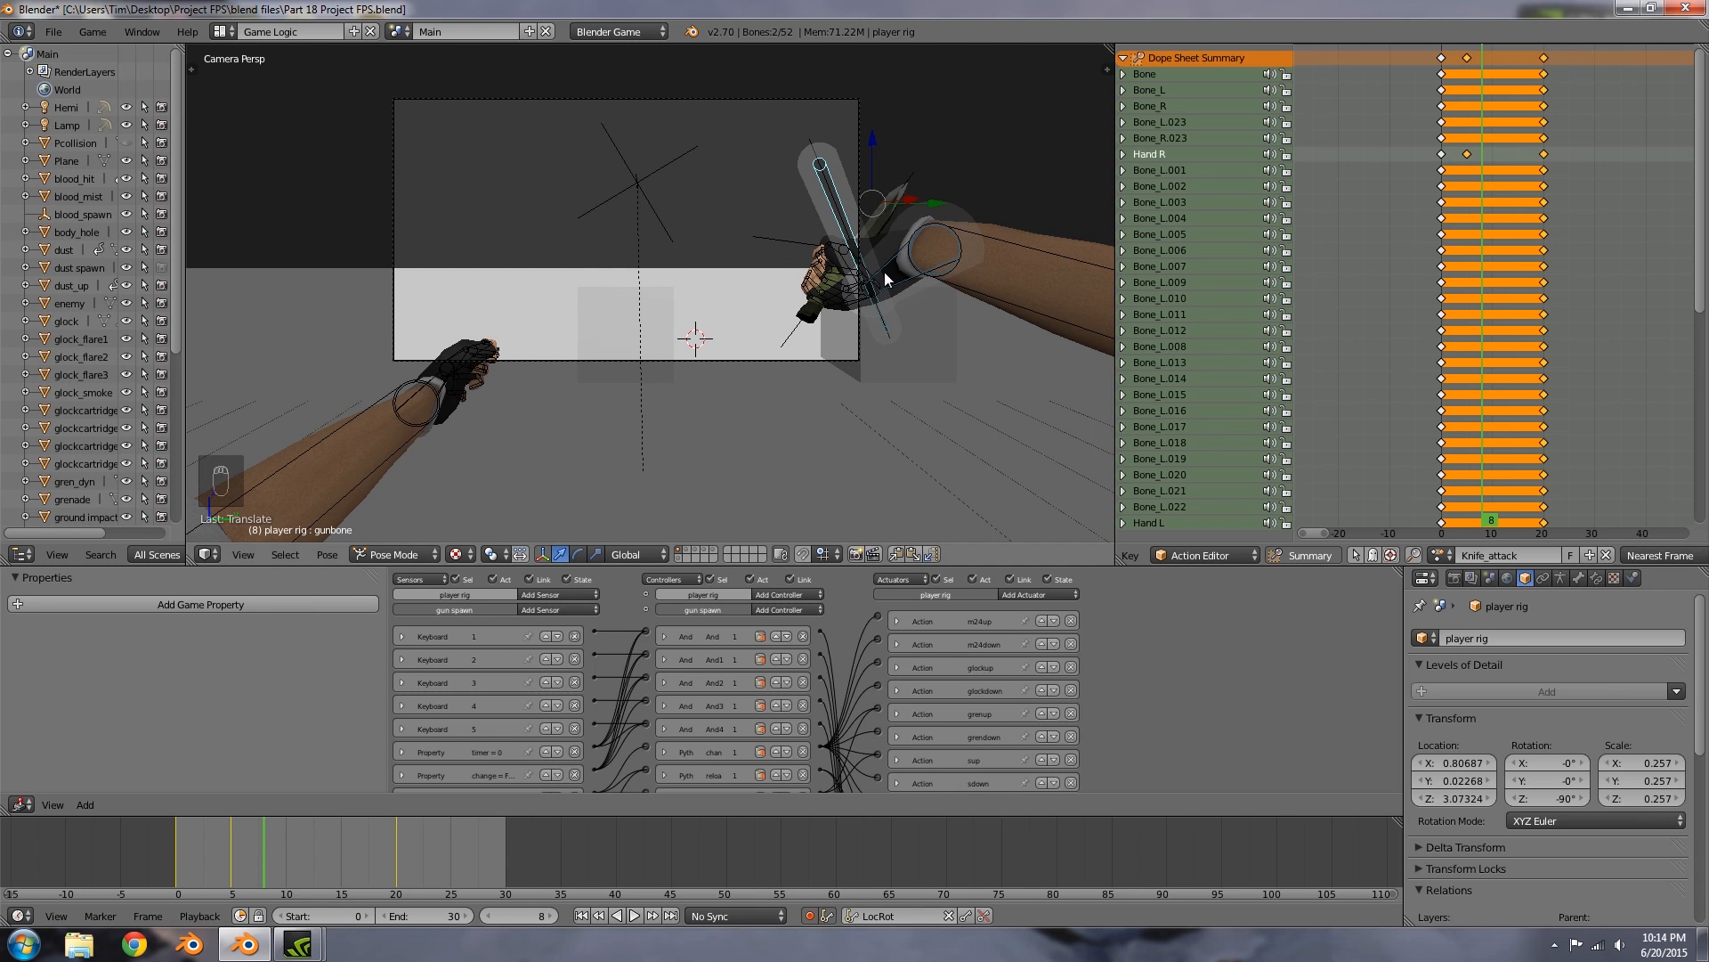
key("g")
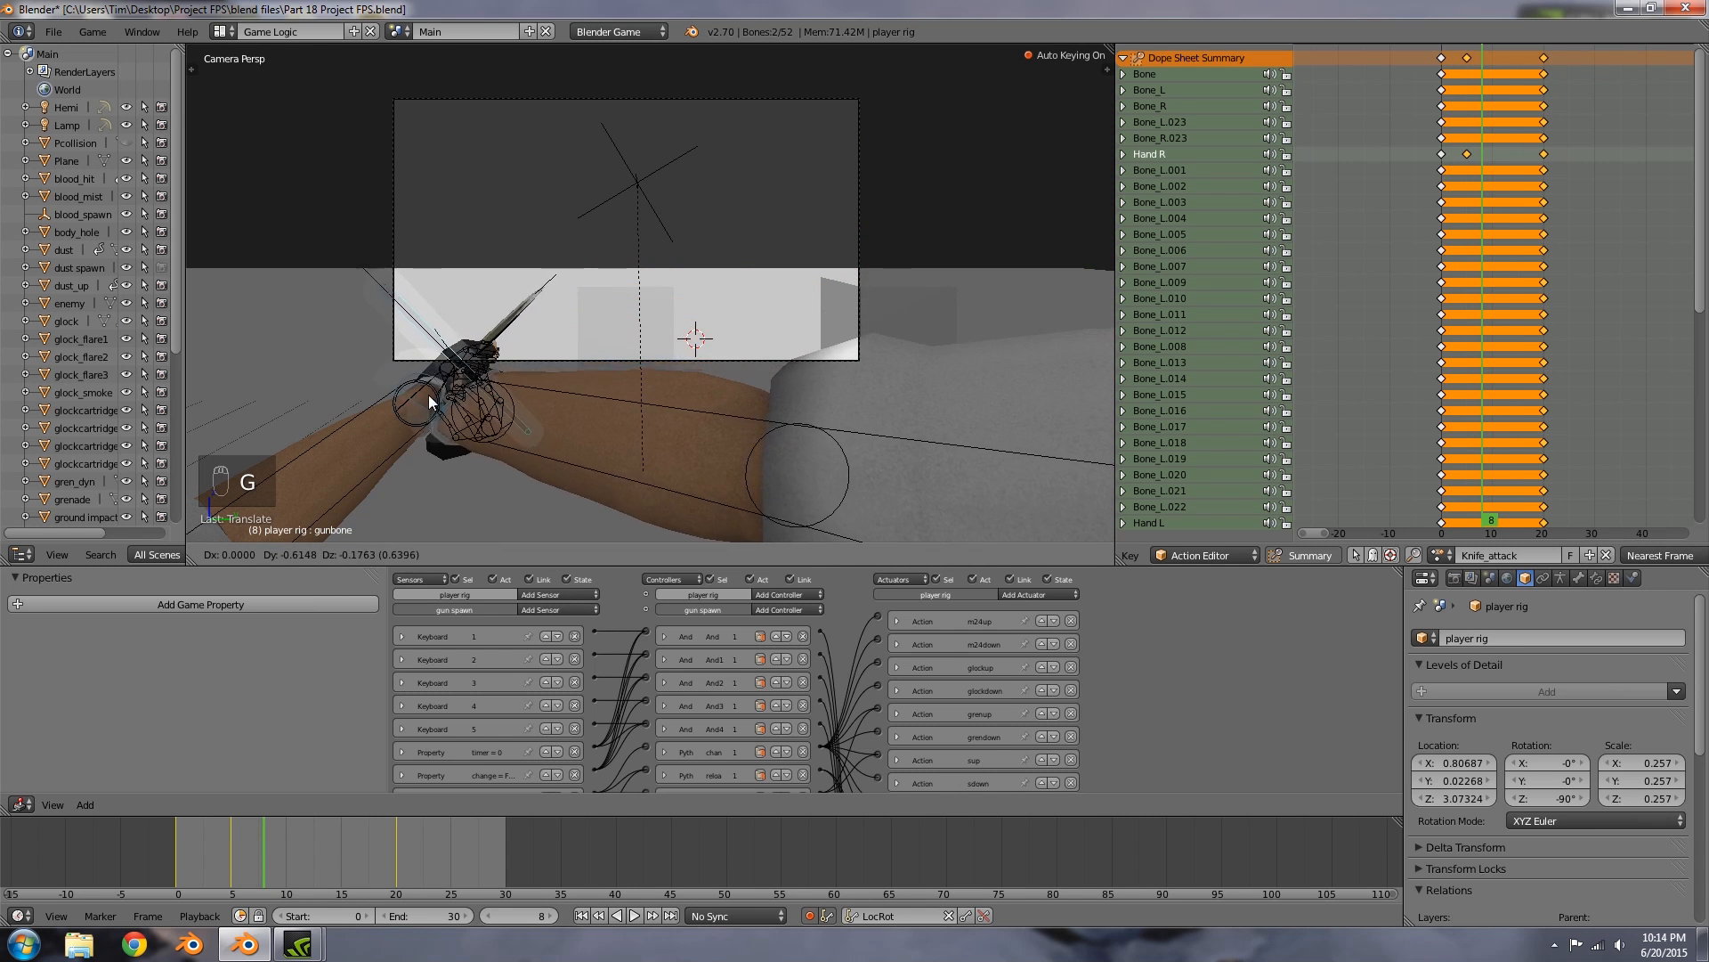
left_click(363, 432)
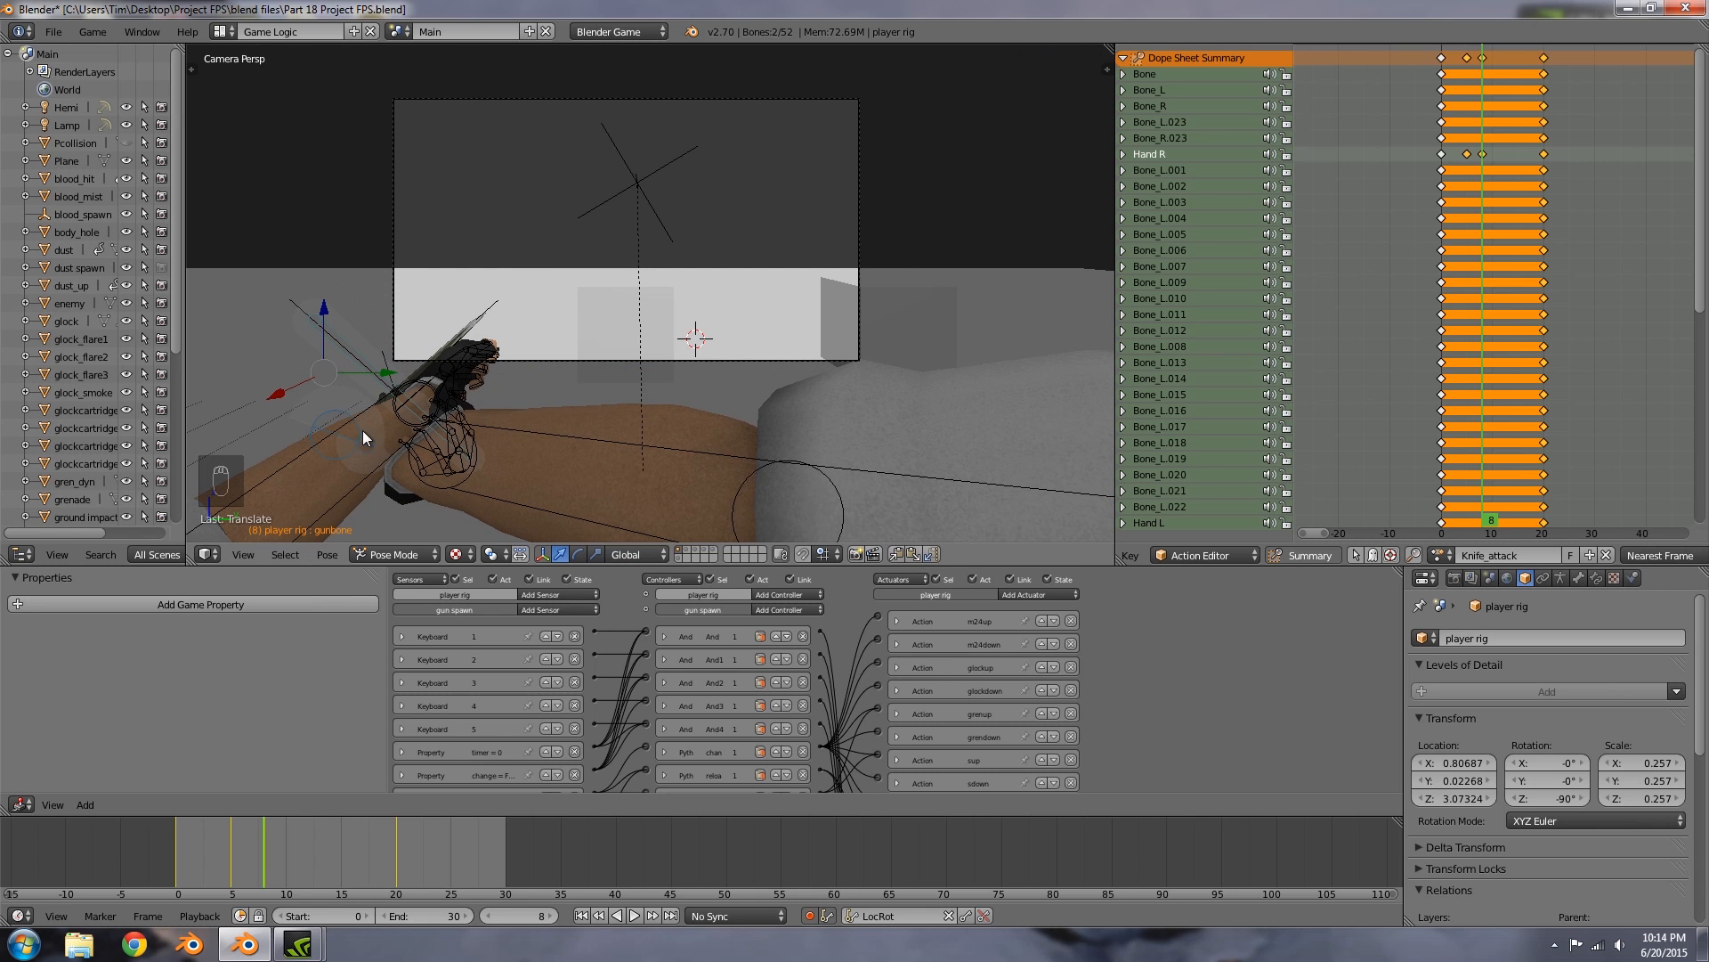
key("r")
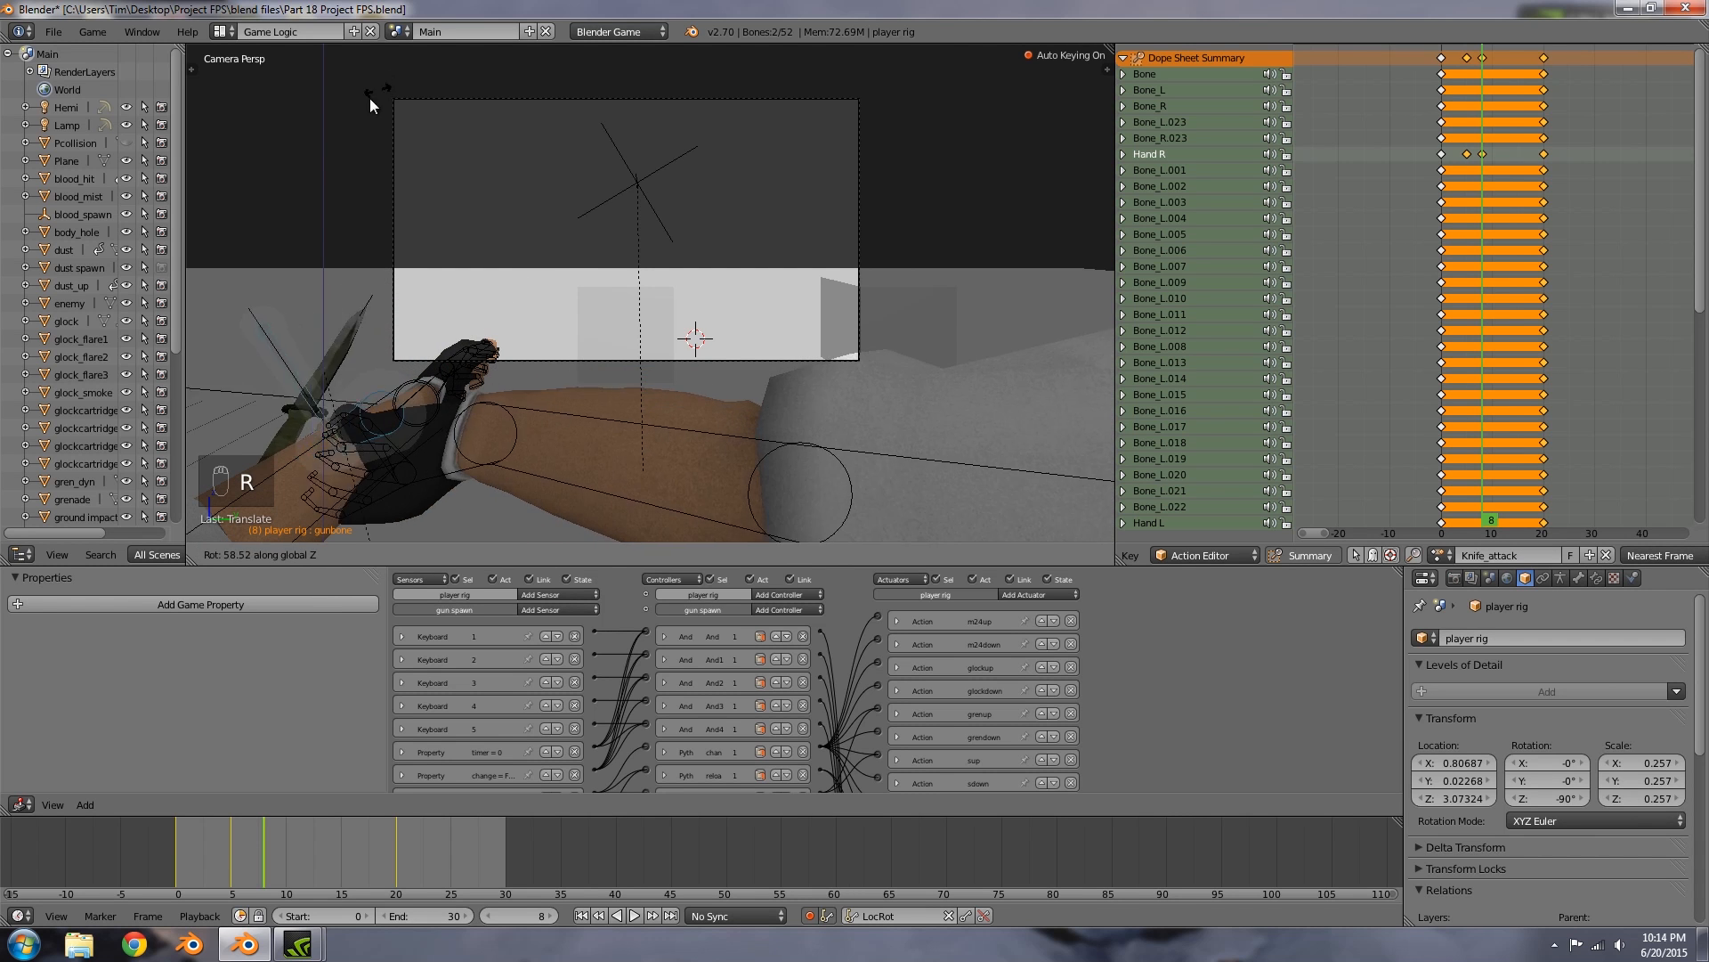
left_click(309, 147)
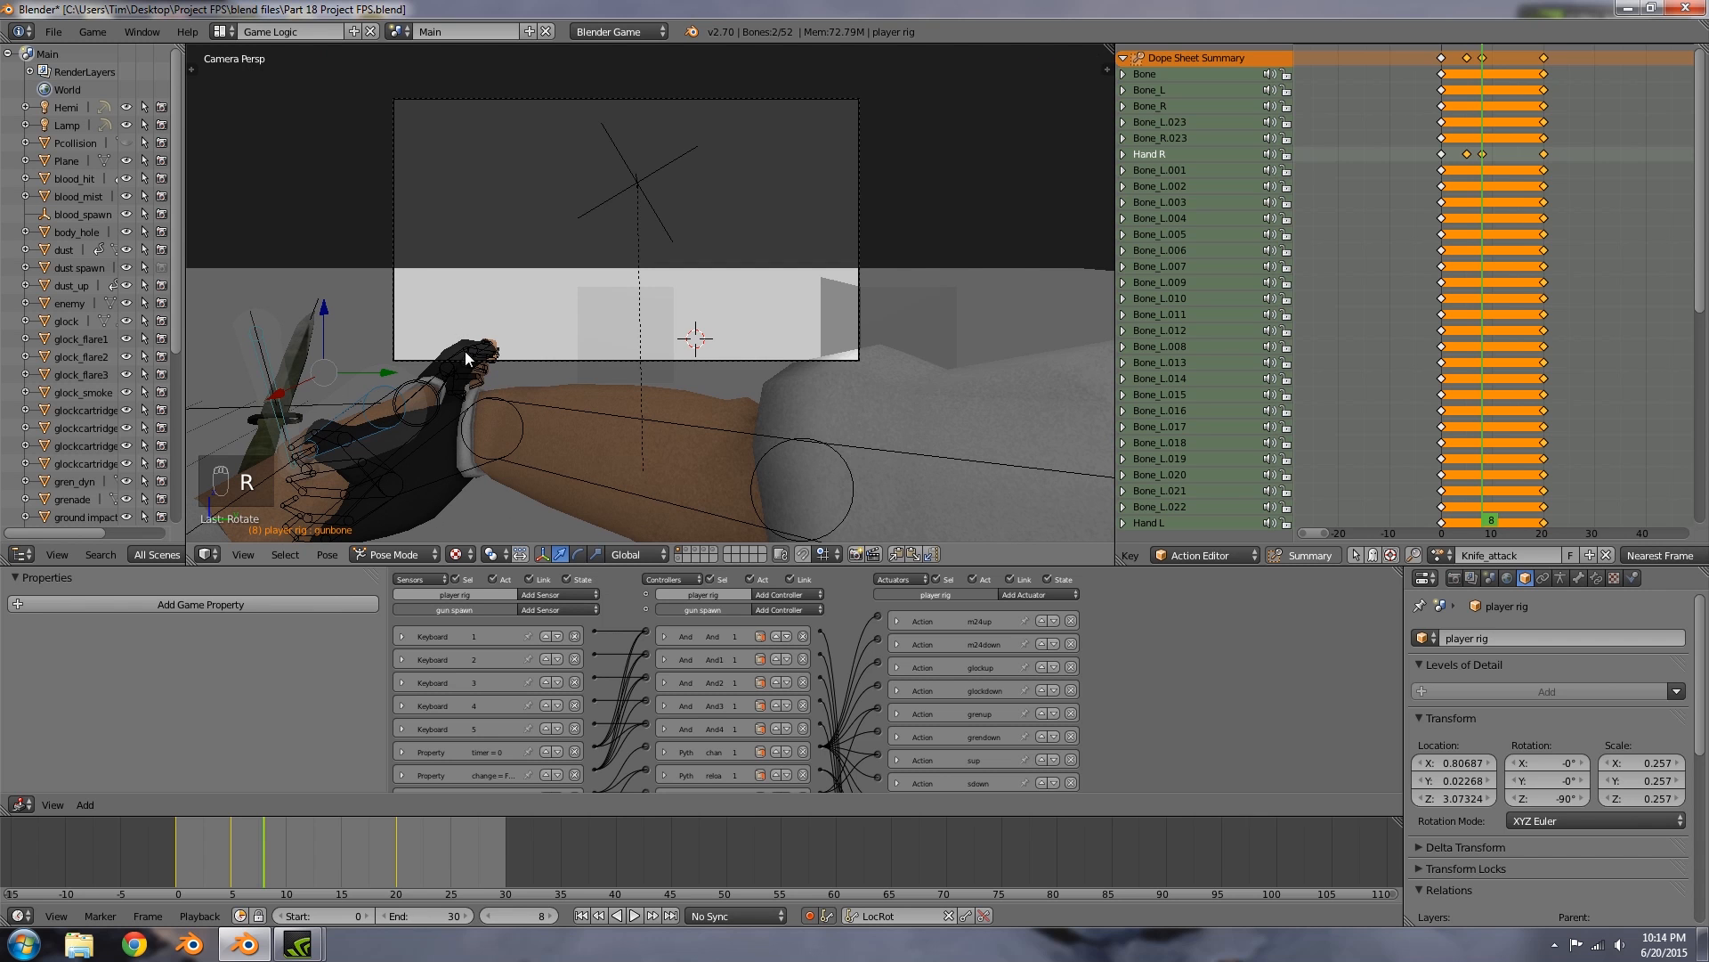
key("g")
left_click(462, 435)
Step: Select Bone_L on the player rig and rotate it about the global Z axis at frame 8 to follow the slash
scroll(606, 377, "down", 3)
middle_click_drag(678, 347, 697, 452)
scroll(589, 403, "down", 5)
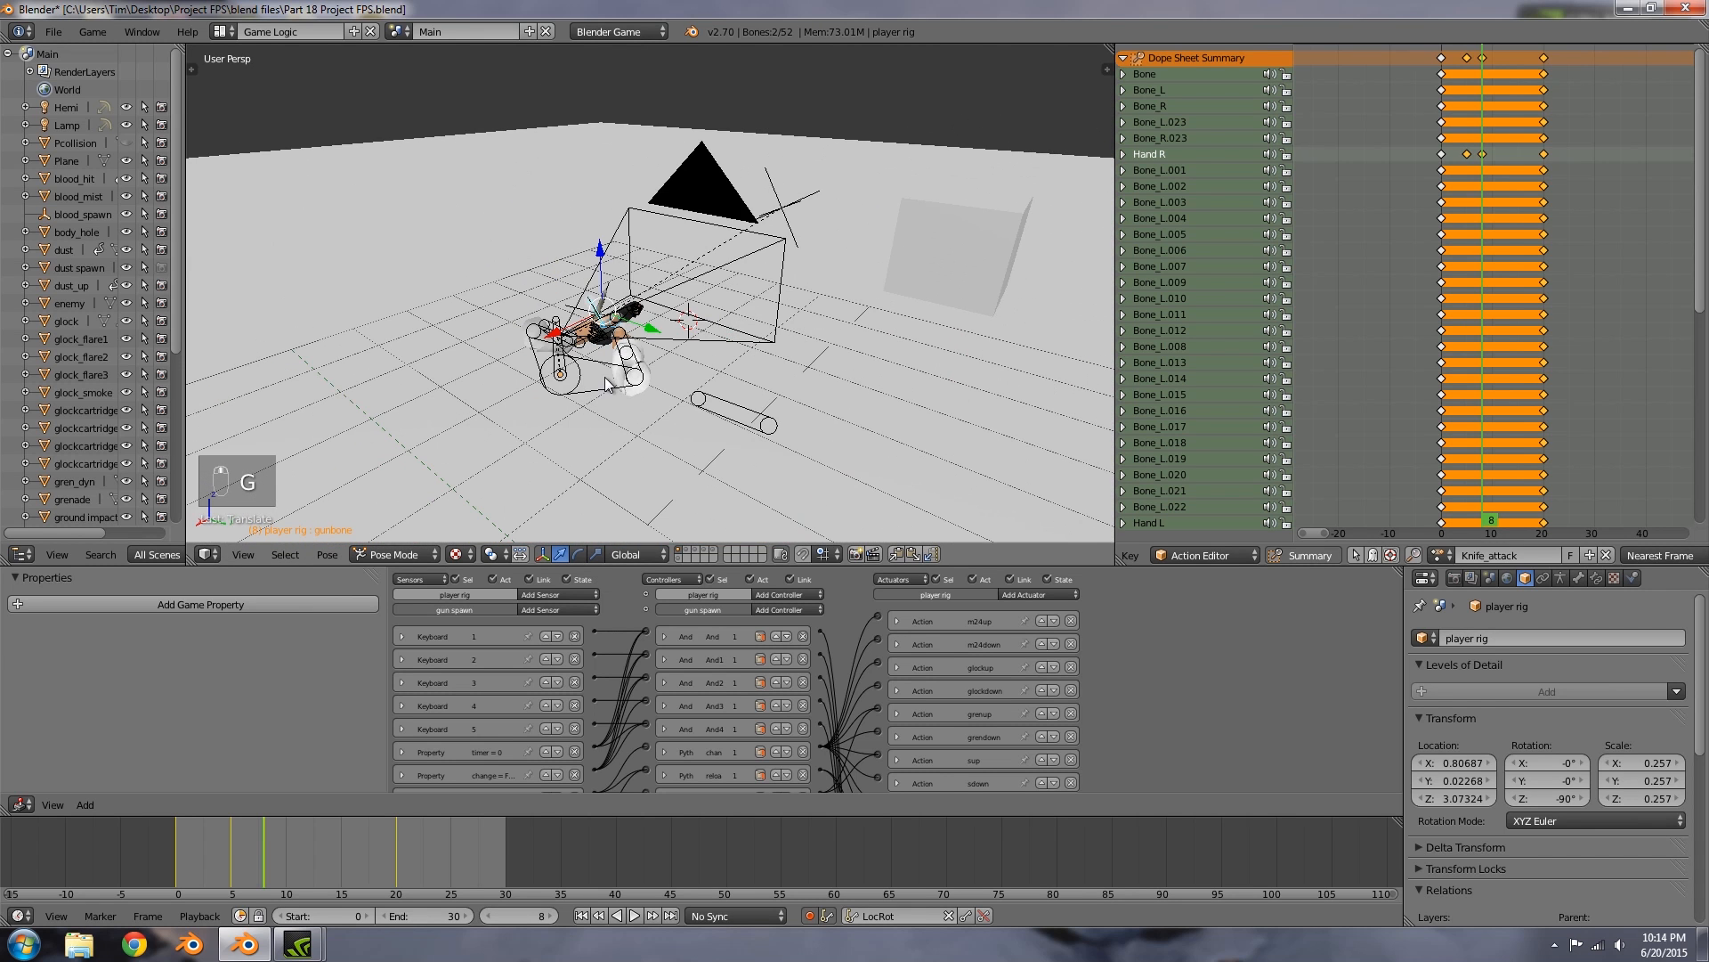
right_click(605, 383)
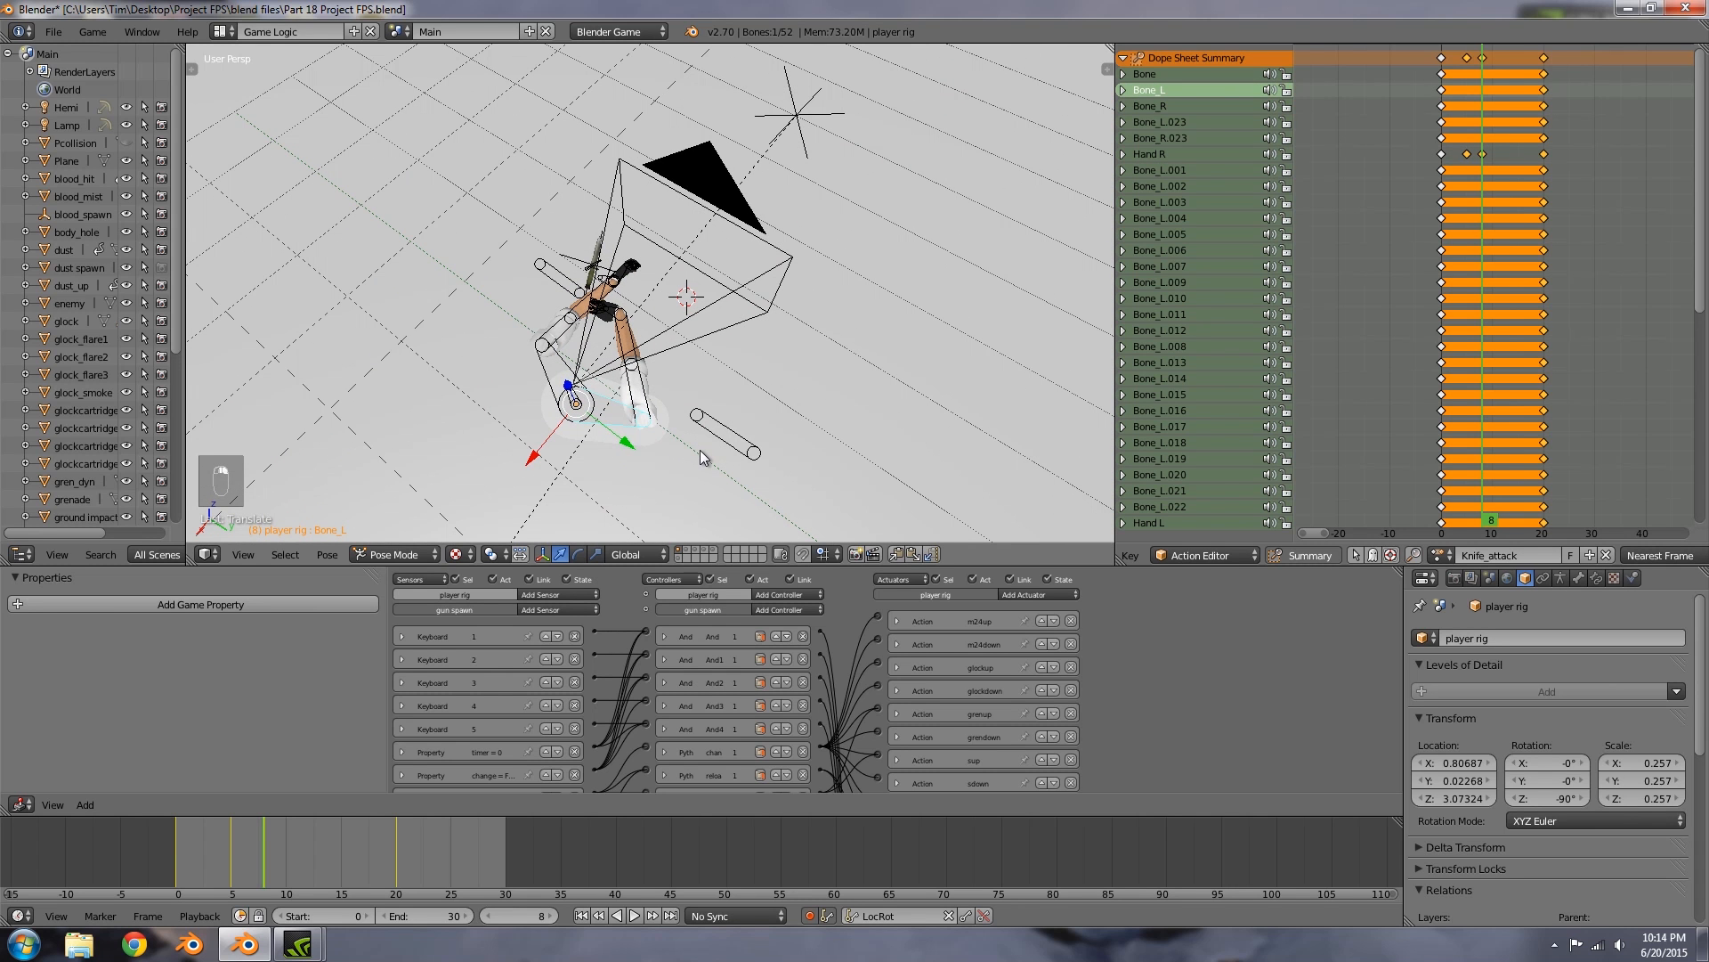
key("r")
key("z")
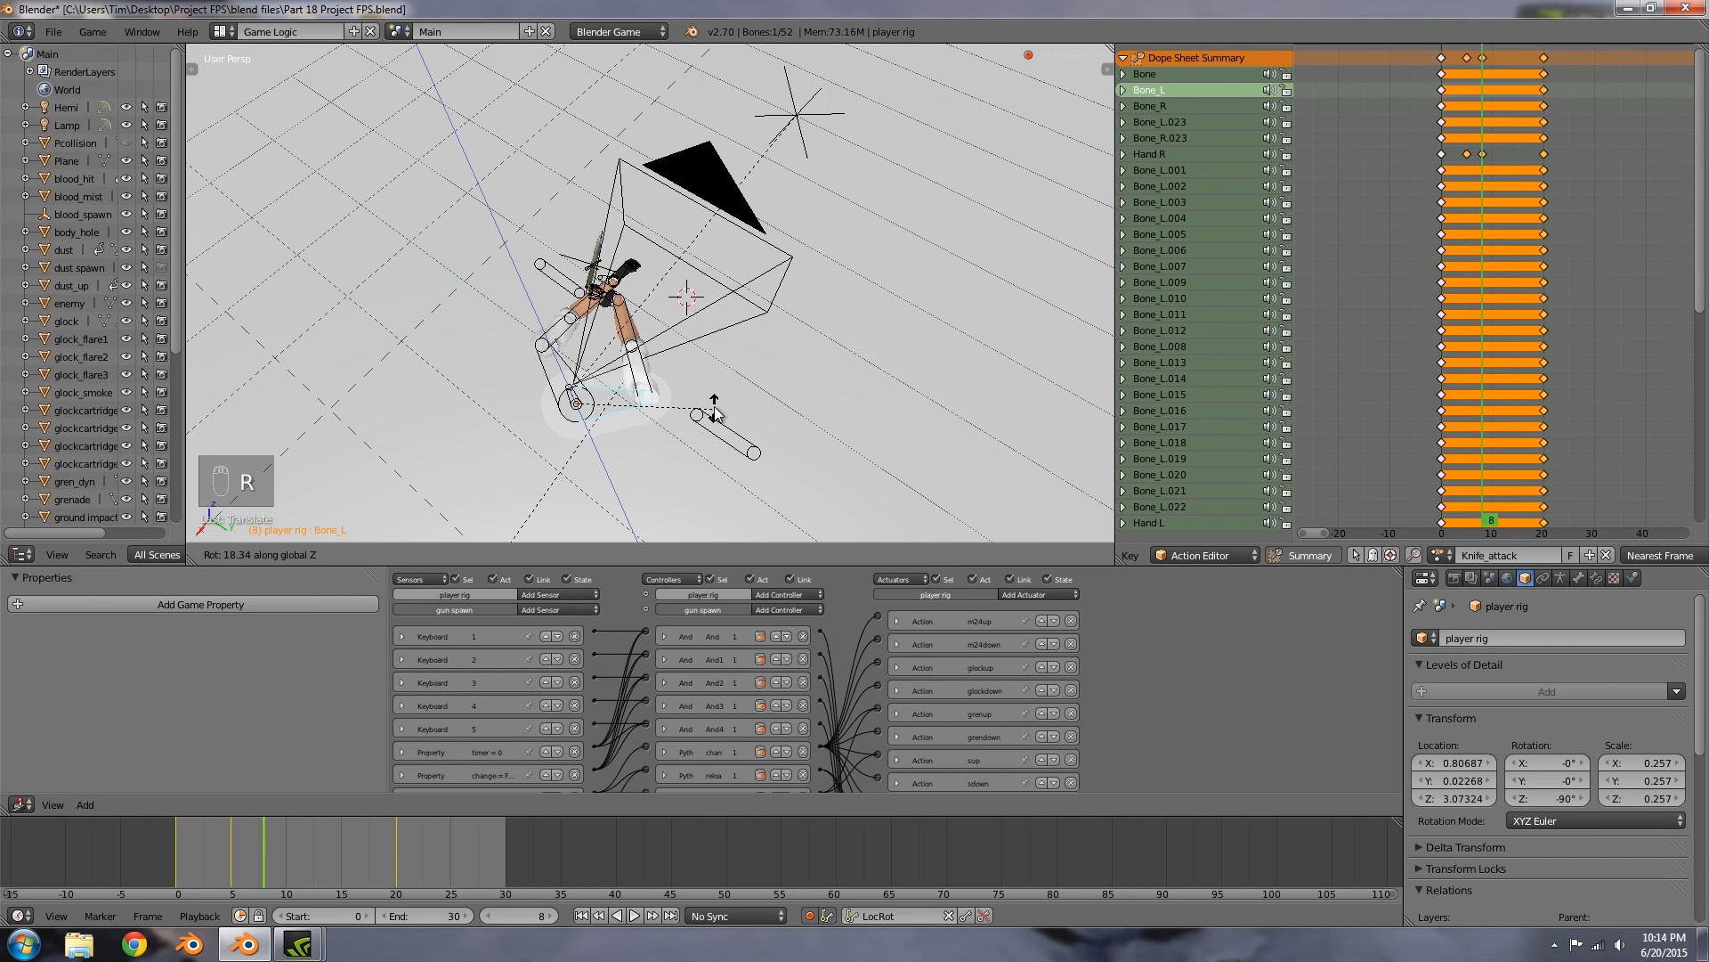
left_click(685, 352)
middle_click_drag(698, 432, 659, 397)
scroll(659, 398, "up", 4)
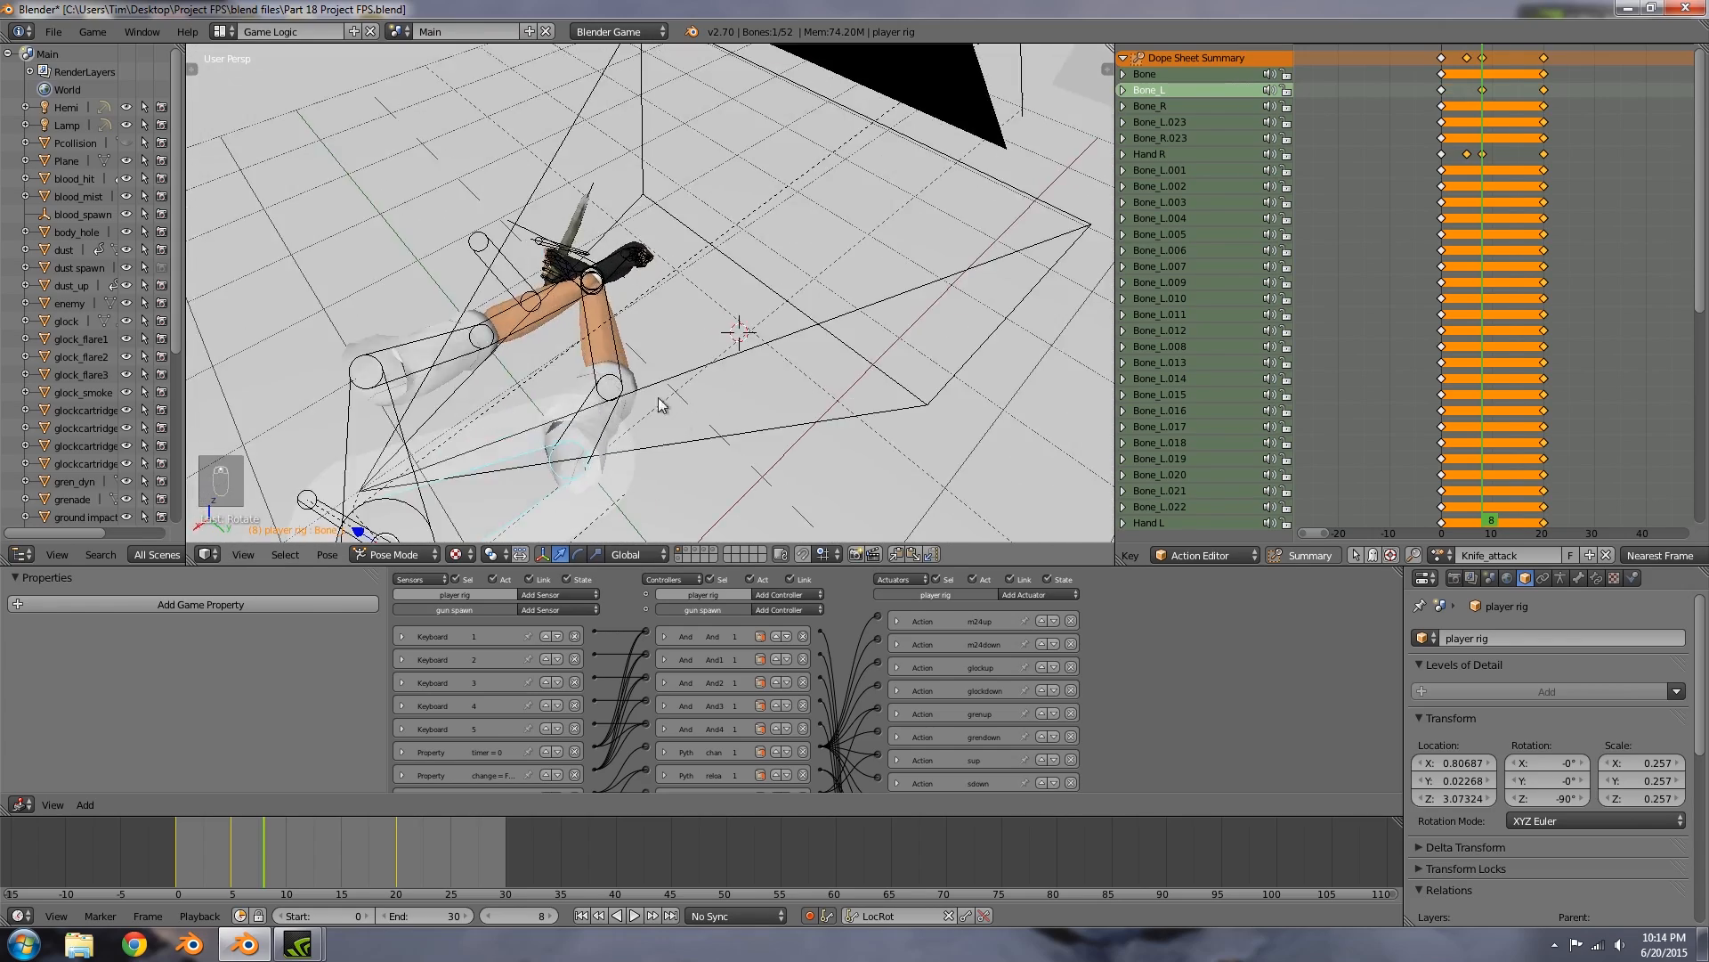
Step: In camera view at frame 15, select gunbone and Hand R and rotate the knife hand about the global Y axis
key("KP_0")
left_click(318, 849)
left_click(343, 852)
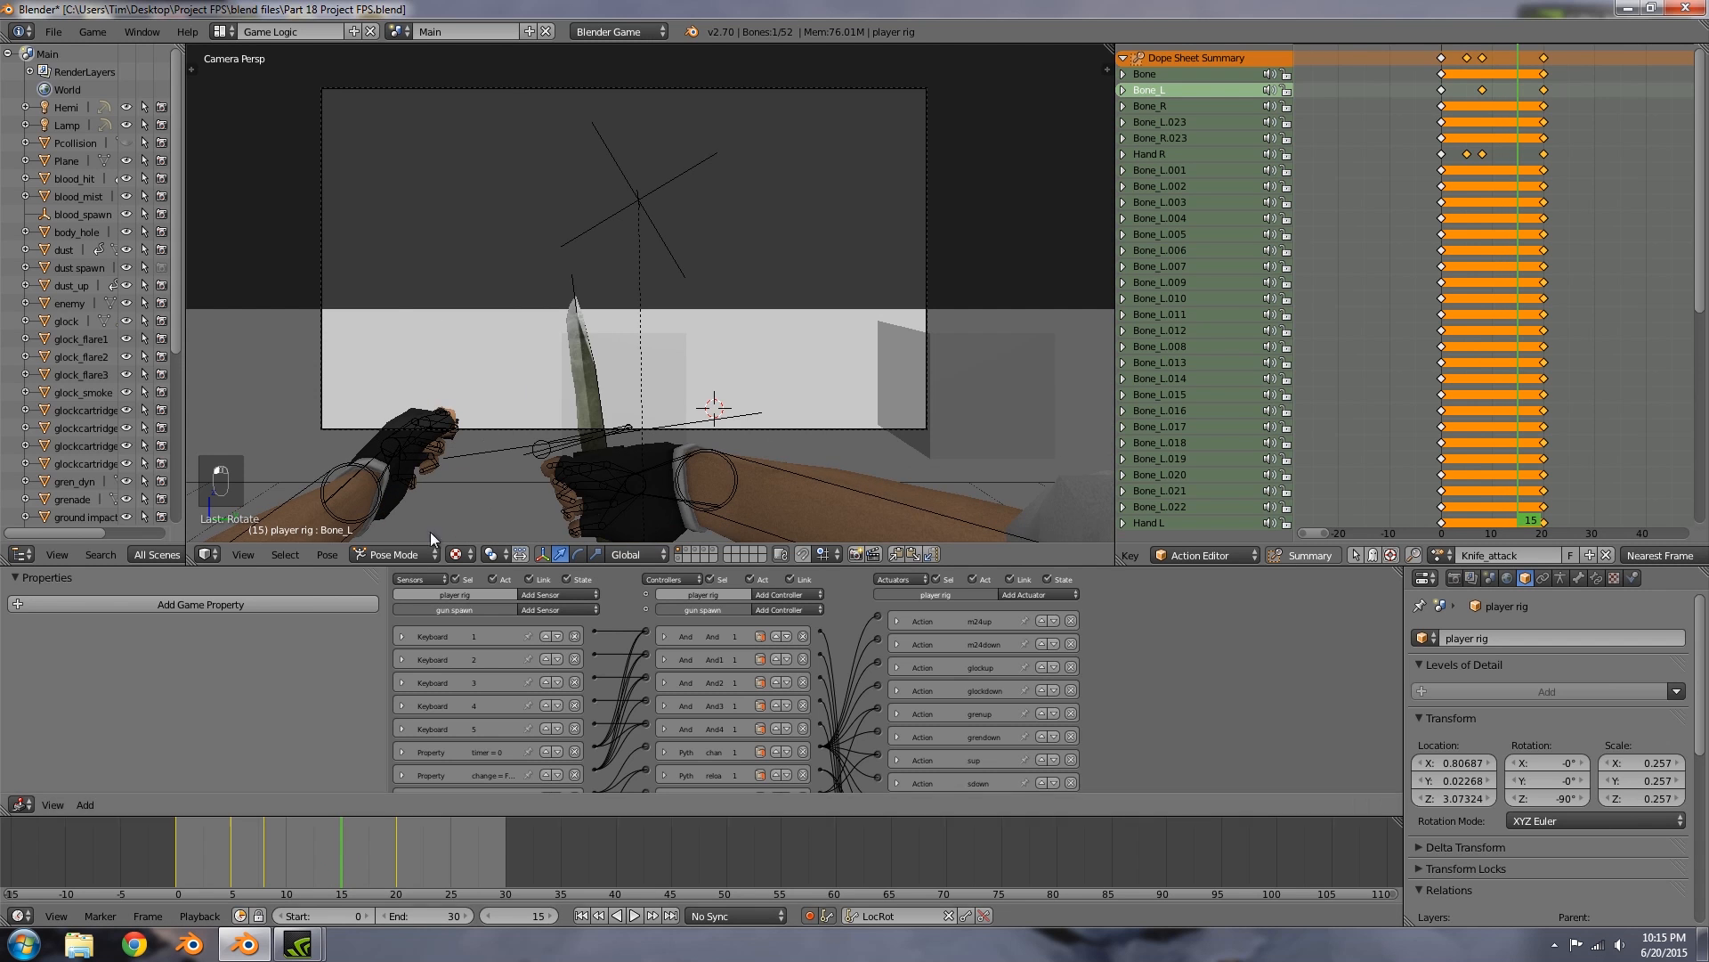
middle_click_drag(623, 419, 639, 323, "shift")
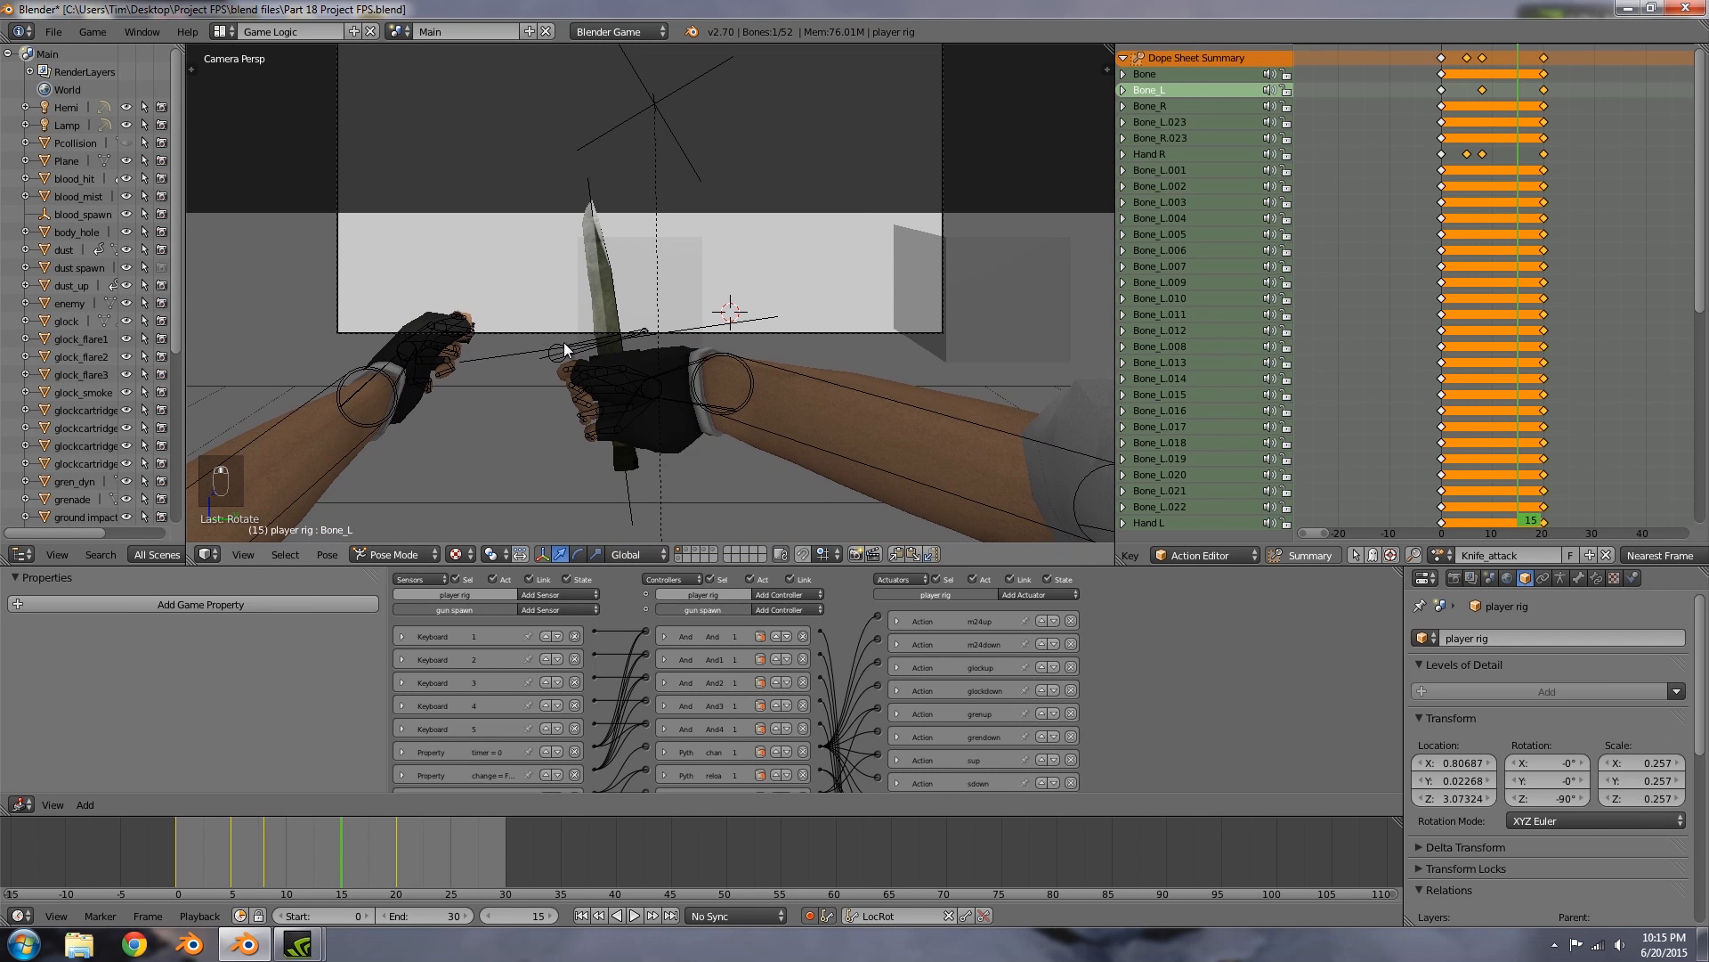
right_click(567, 346)
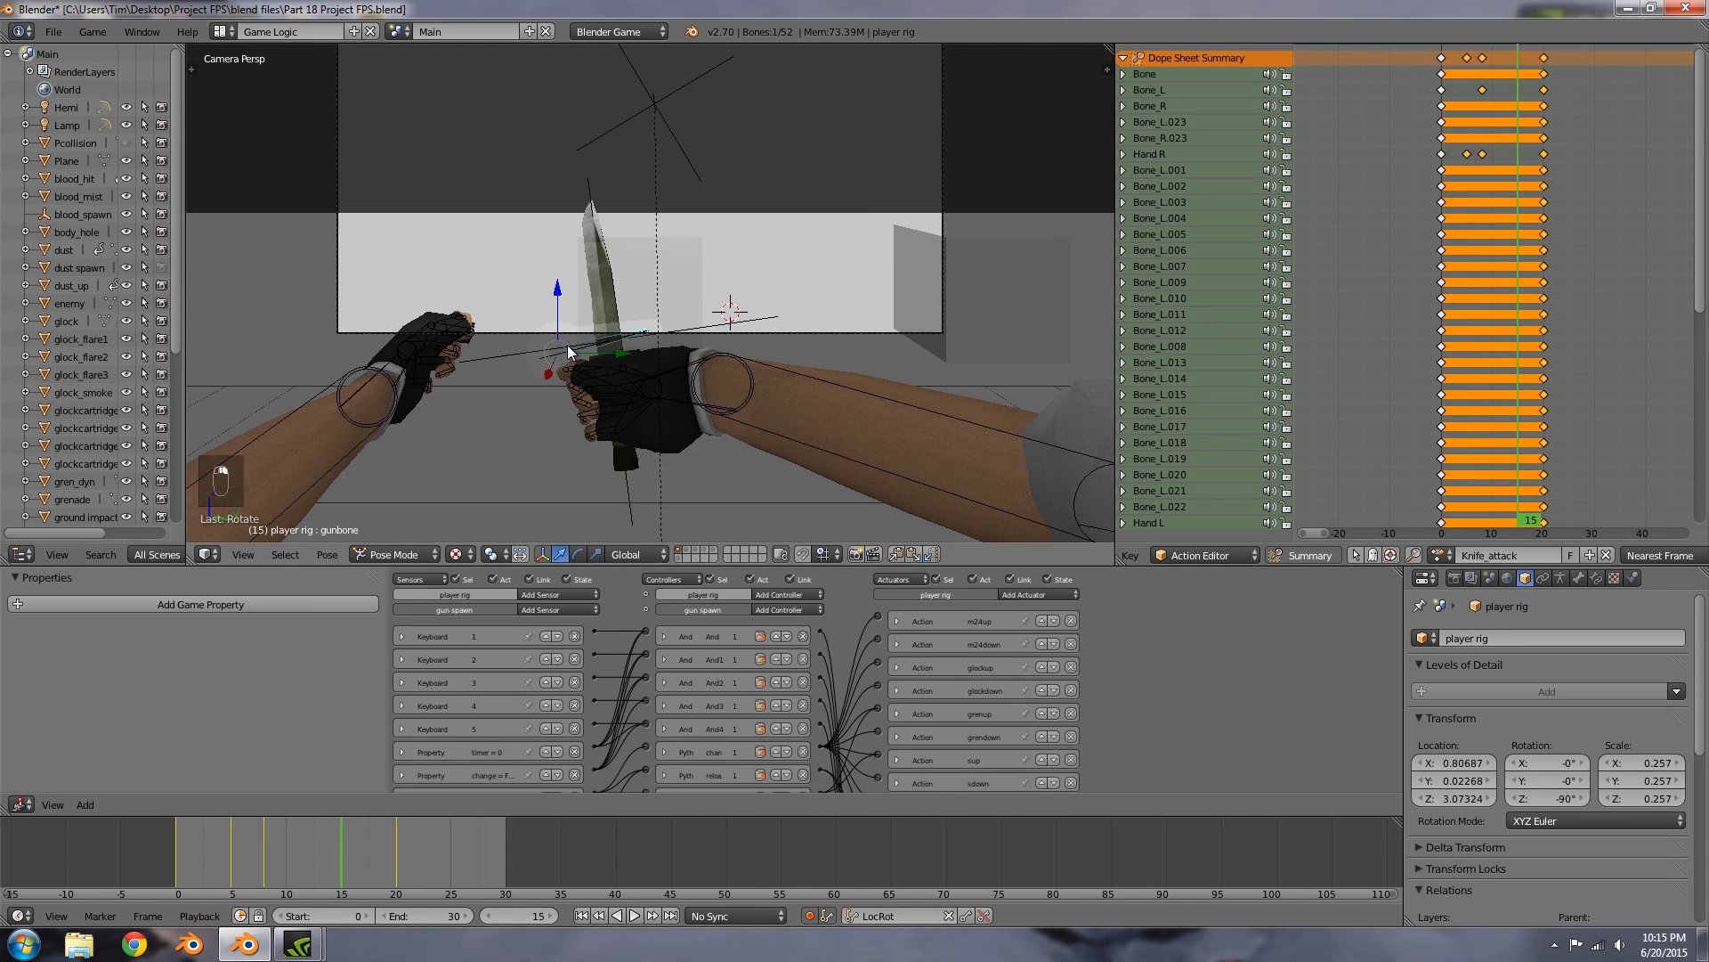
right_click(696, 385, "shift")
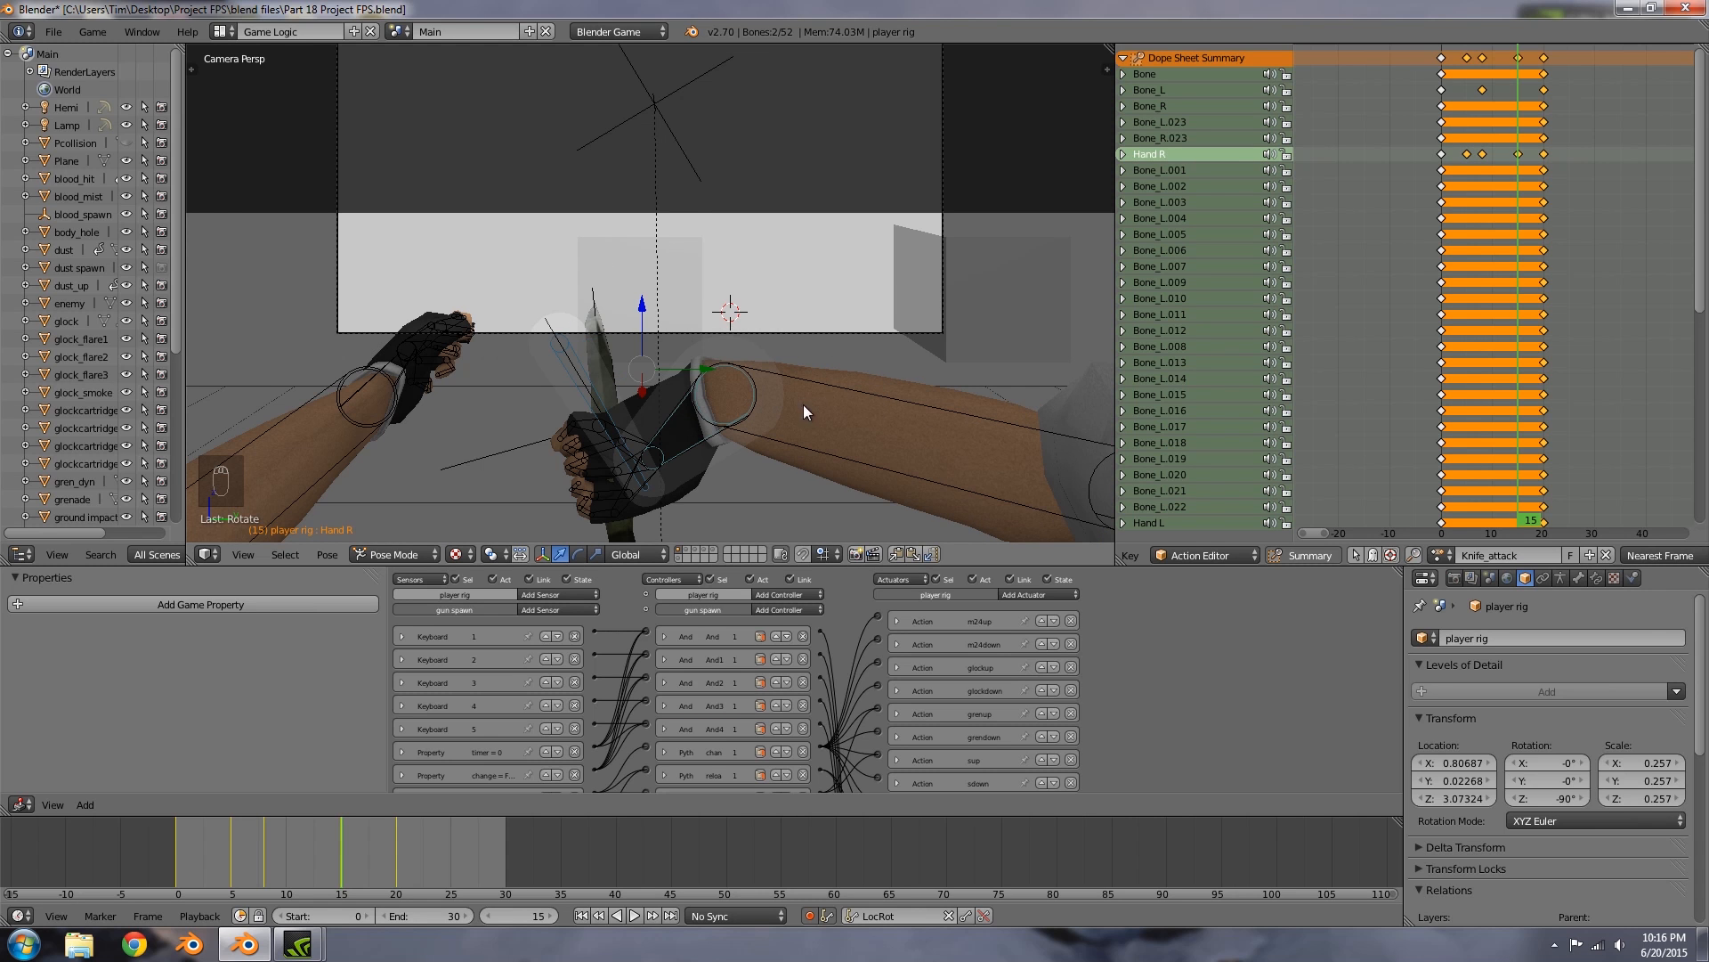
key("r")
key("y")
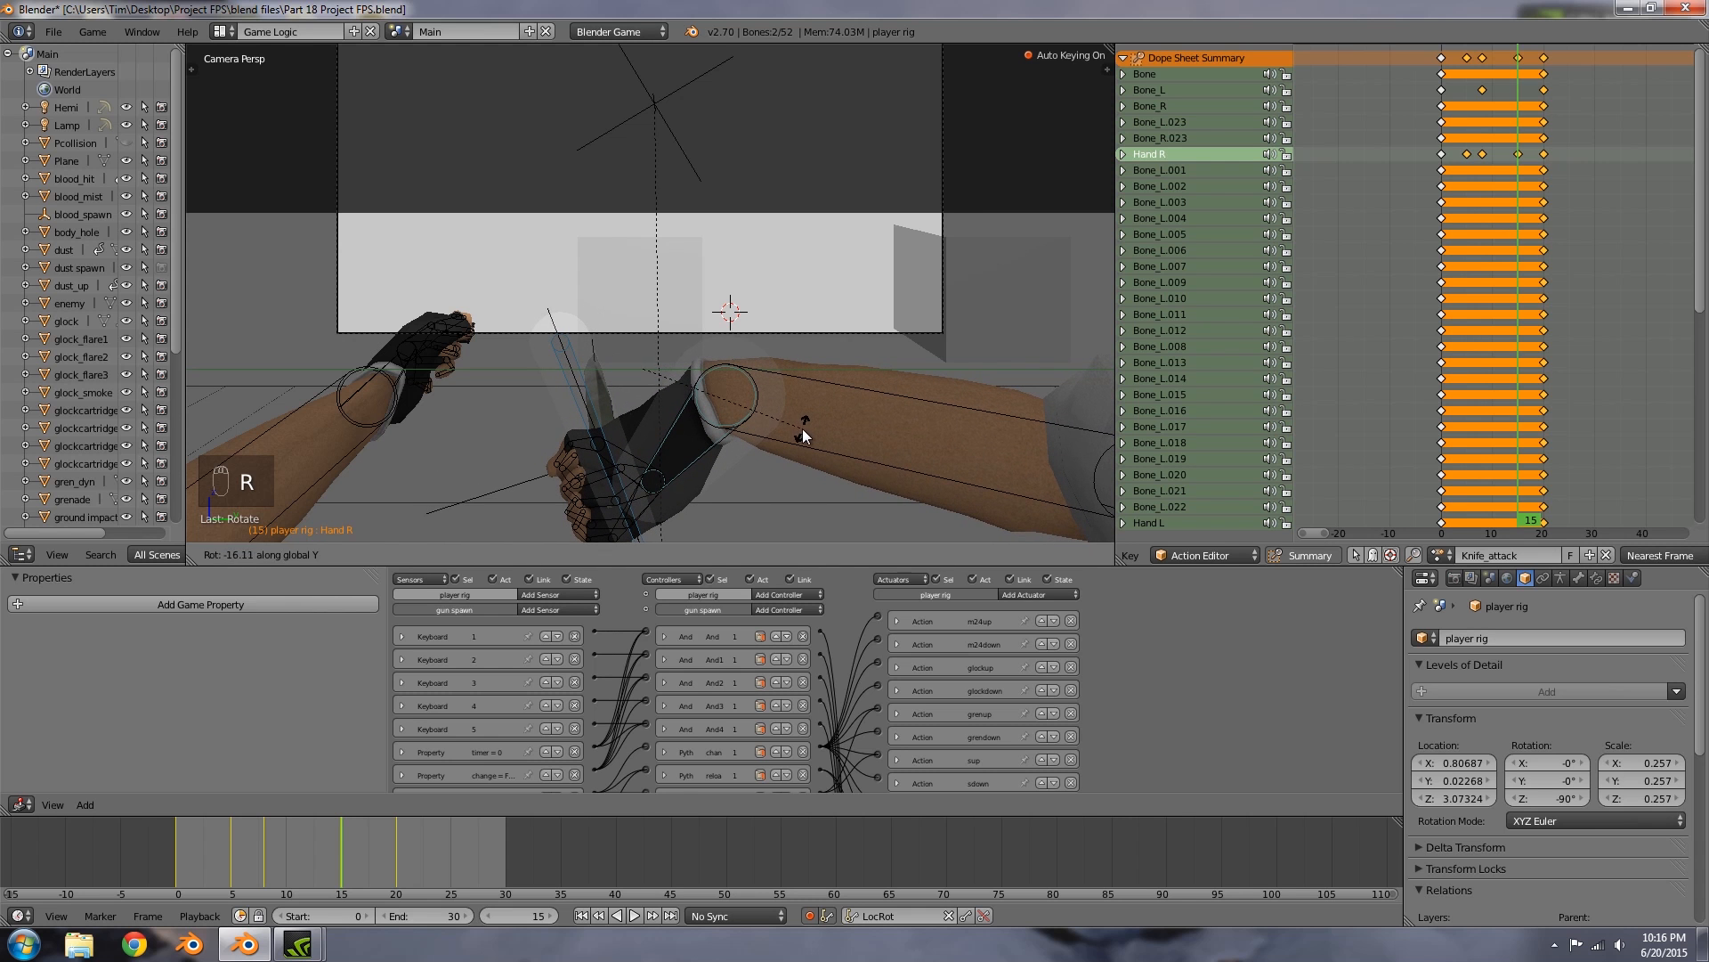
key("r")
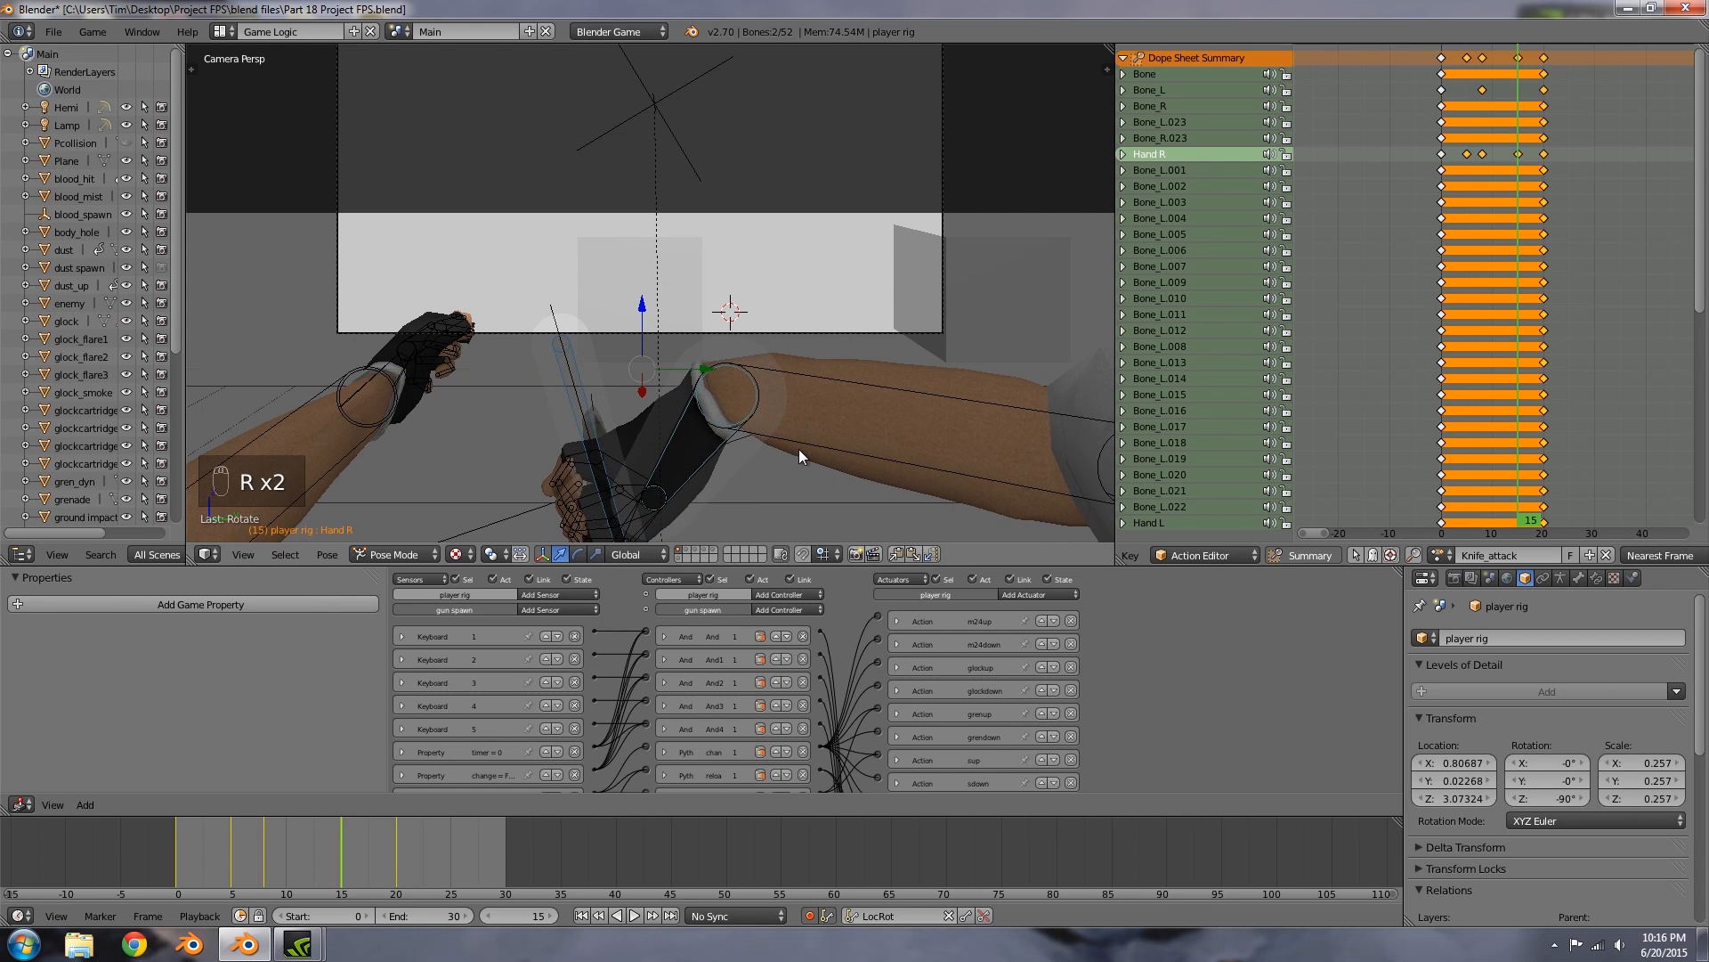
Step: Move the knife hand about 0.52 outward to the right at frame 15, and scrub through the attack to check it
key("g")
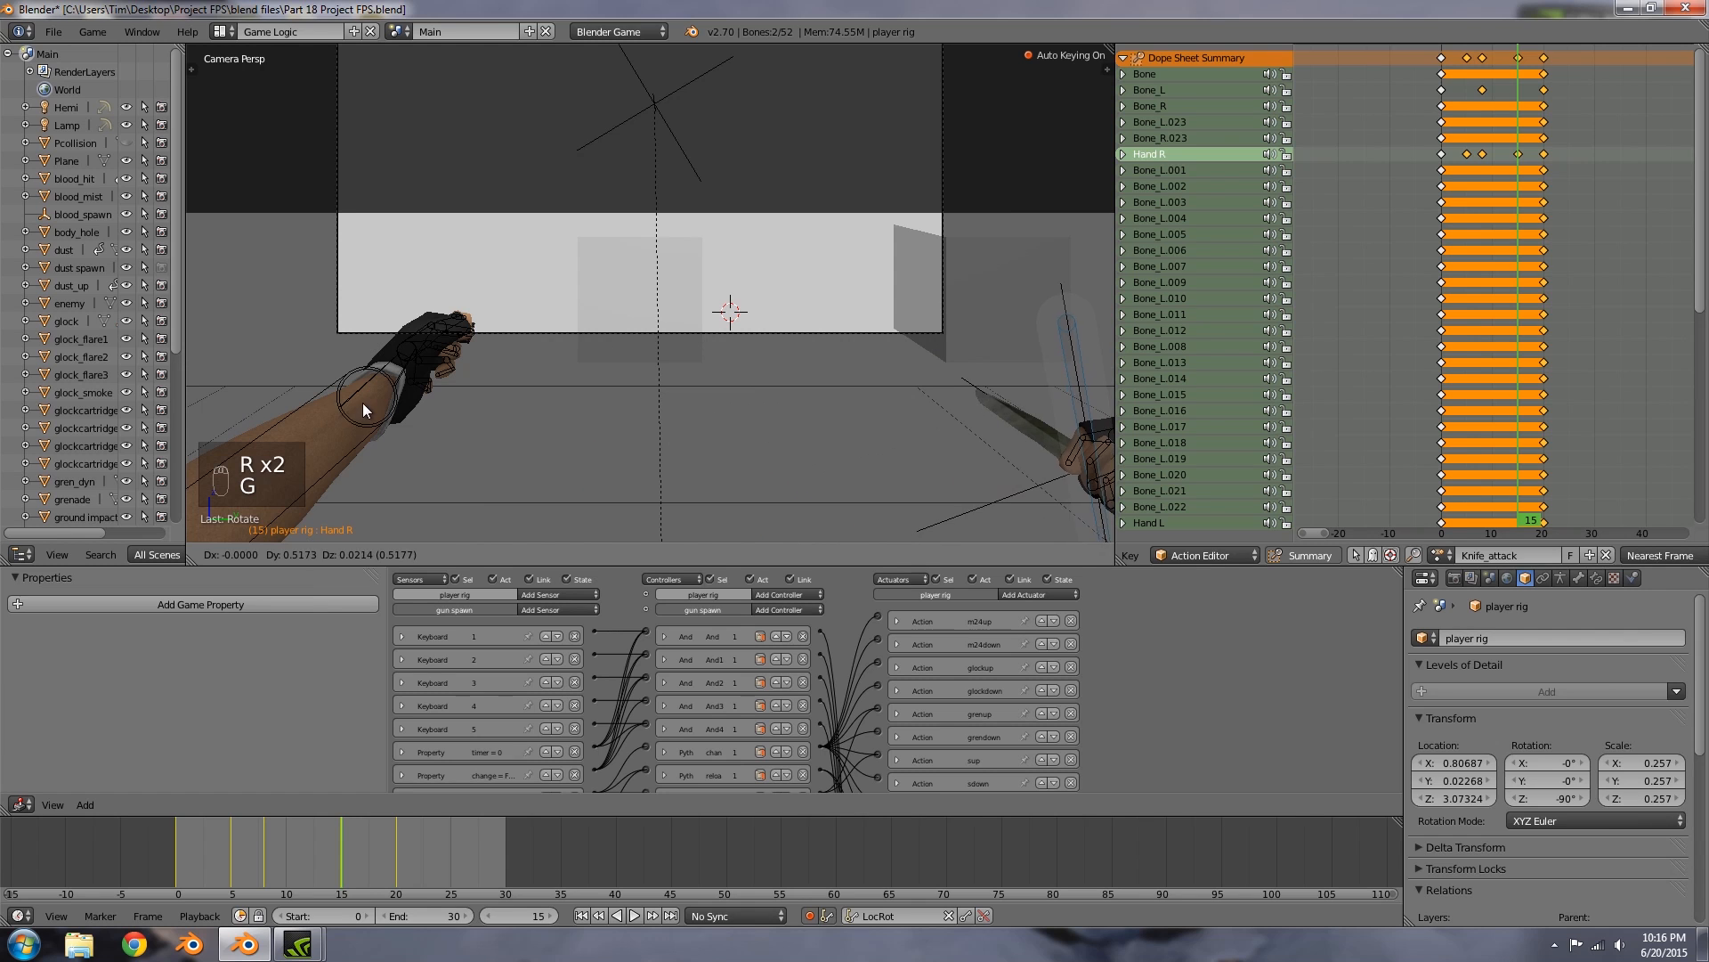
left_click(377, 403)
middle_click_drag(676, 345, 638, 366, "shift")
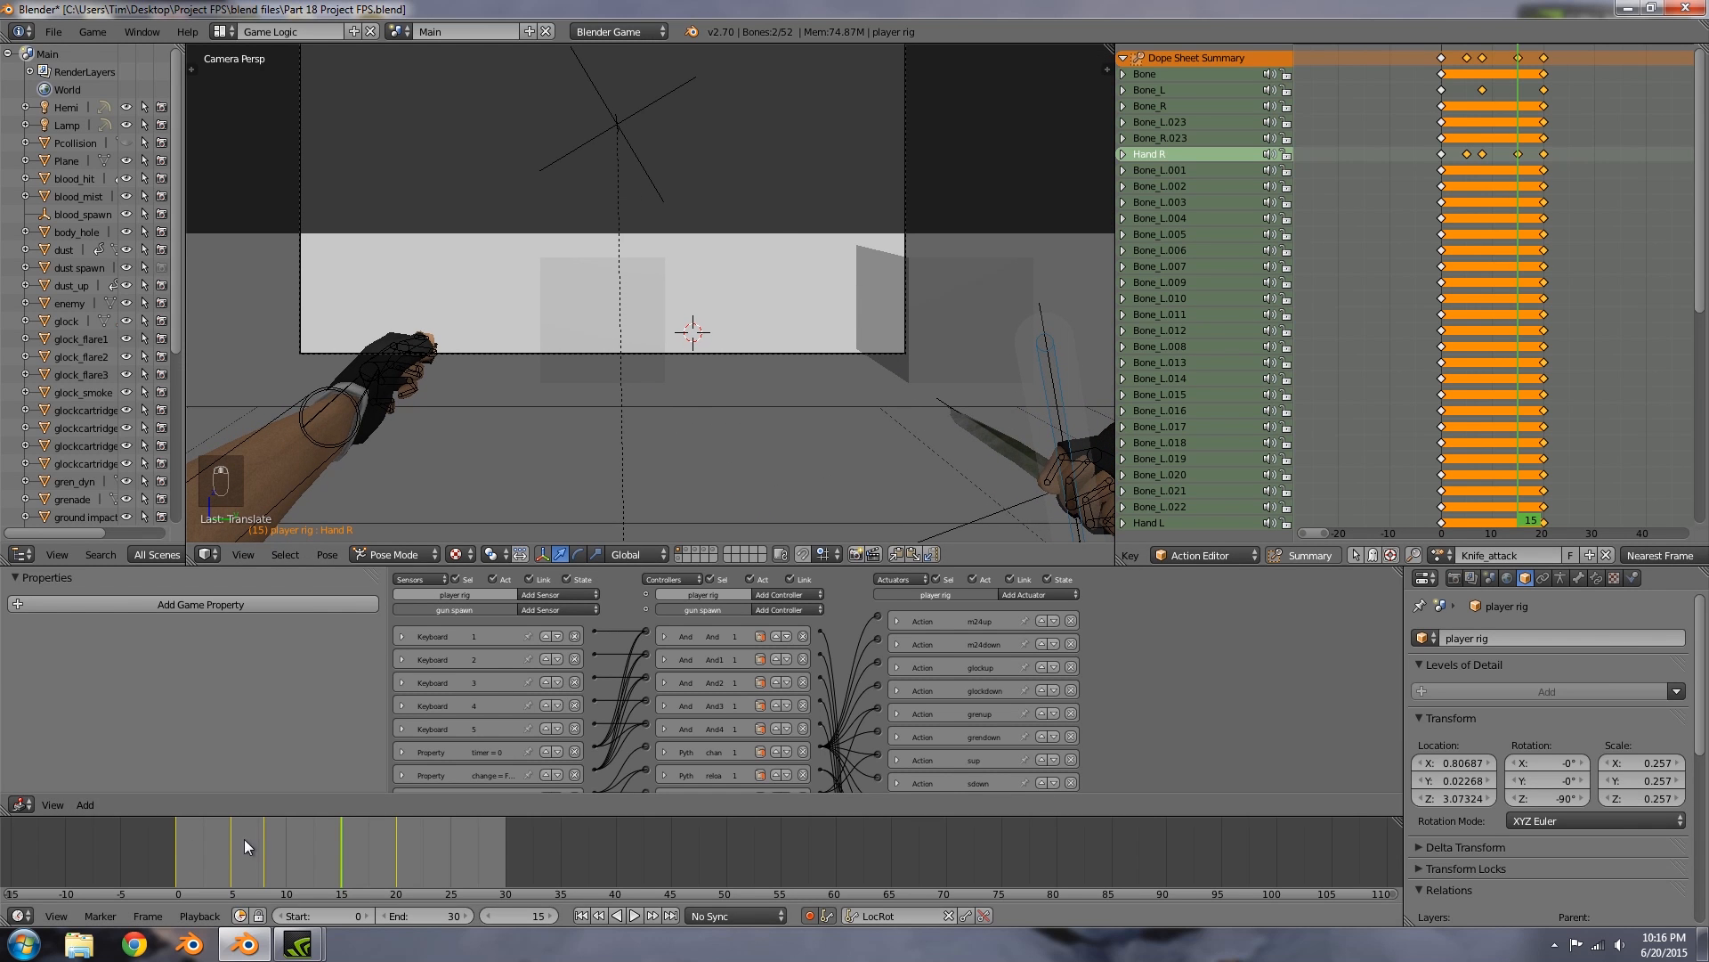
left_click_drag(169, 848, 404, 859)
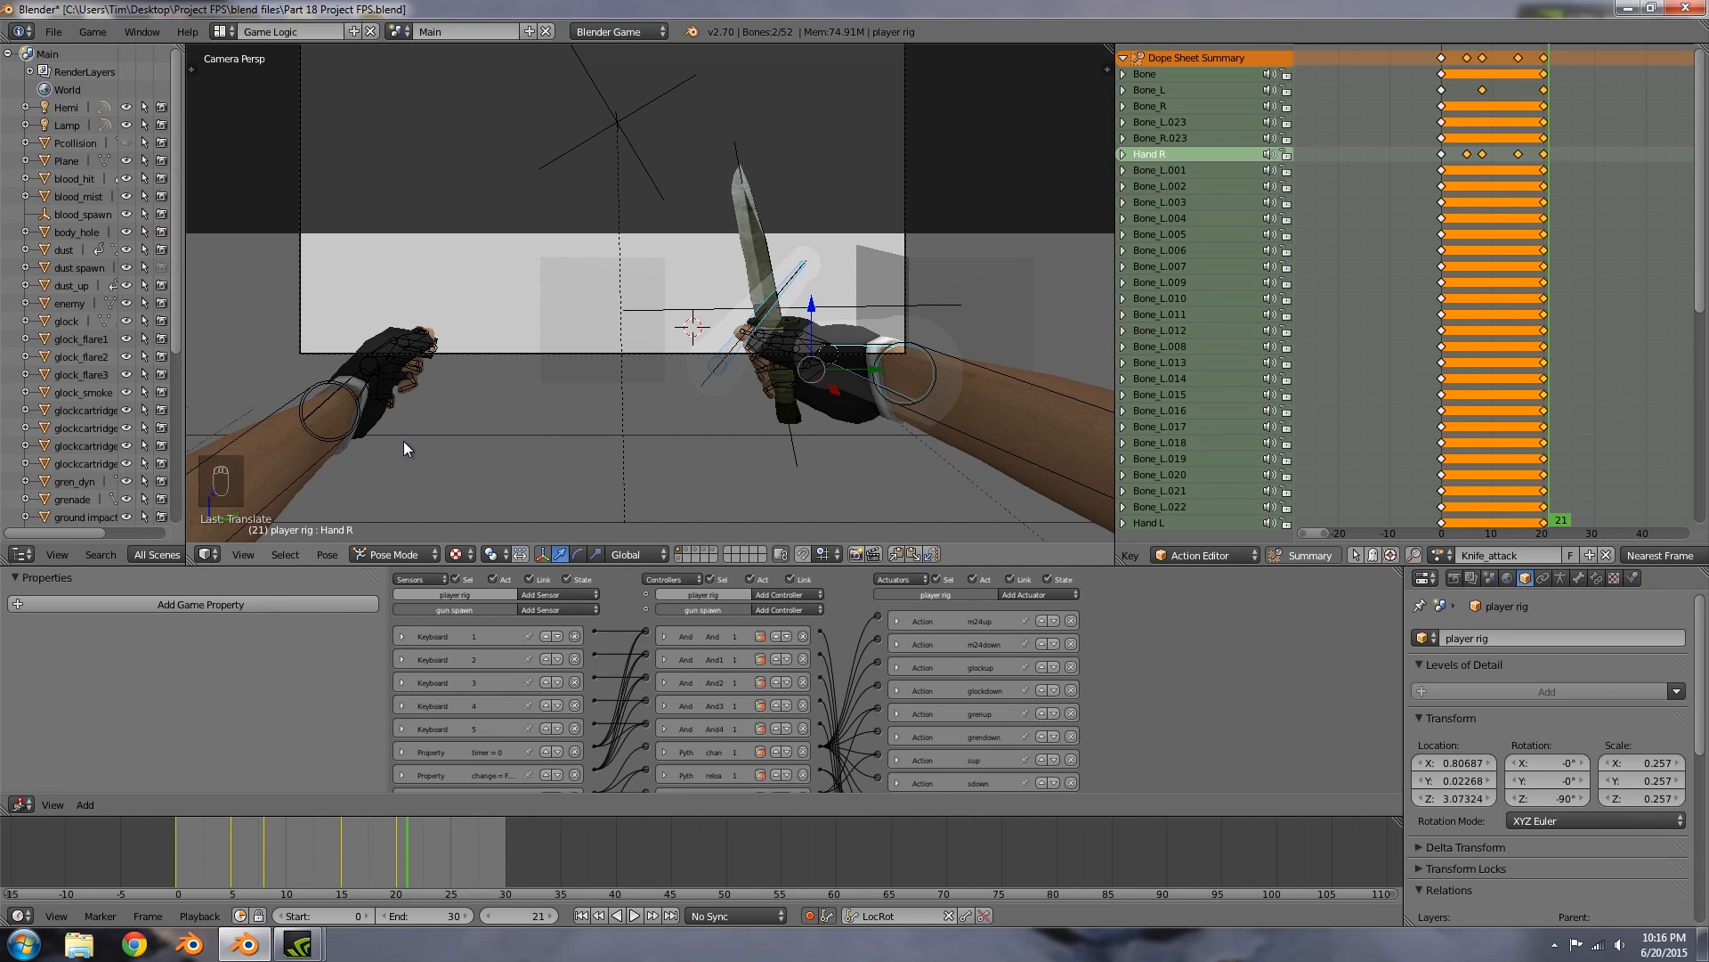
Step: Raise Hand L toward the centre at frame 5, rotate it about global X, and insert a LocRot keyframe
right_click(354, 401)
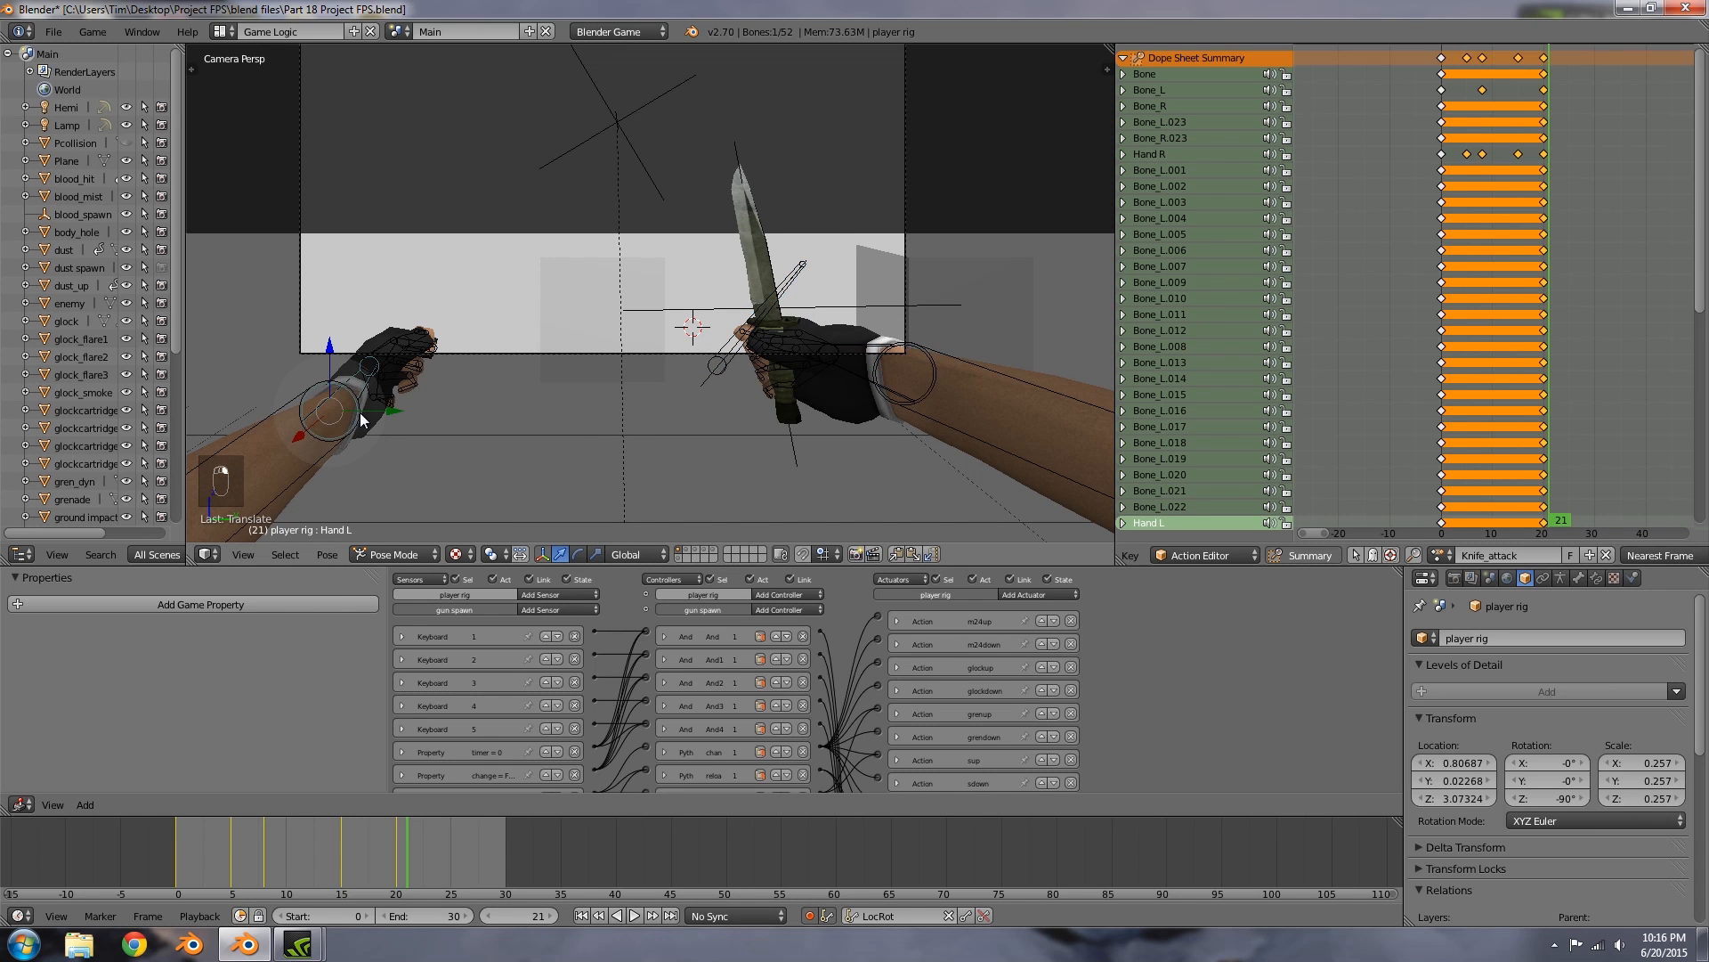
left_click_drag(187, 848, 228, 837)
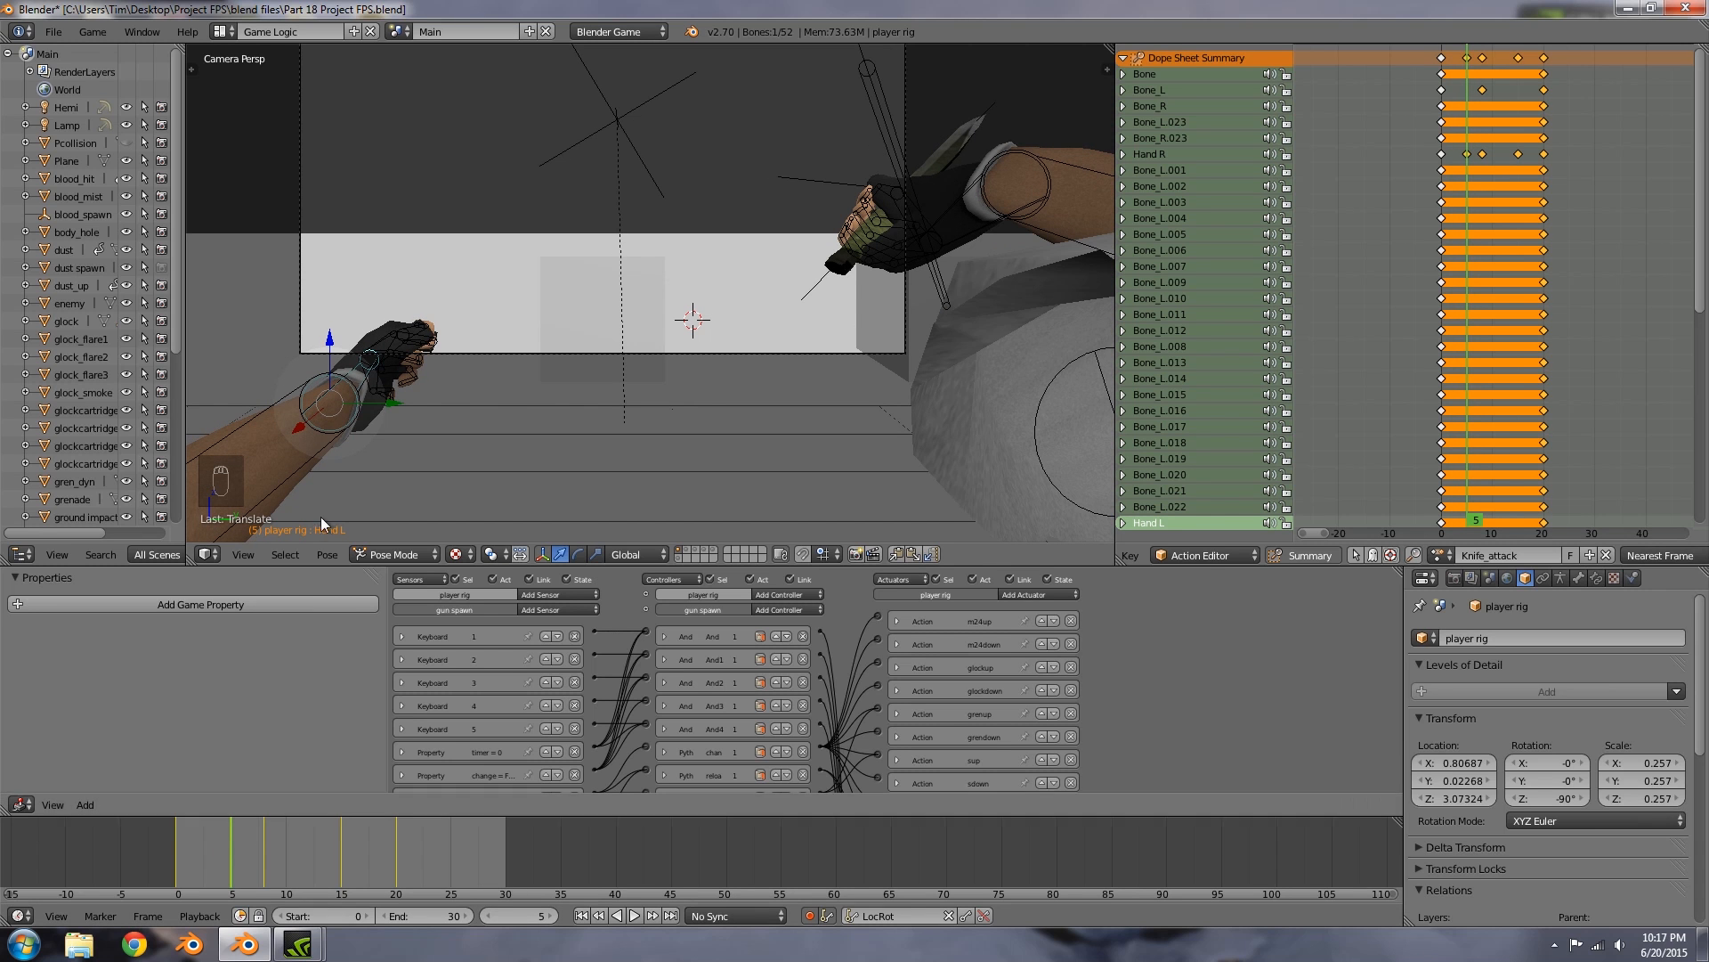
key("g")
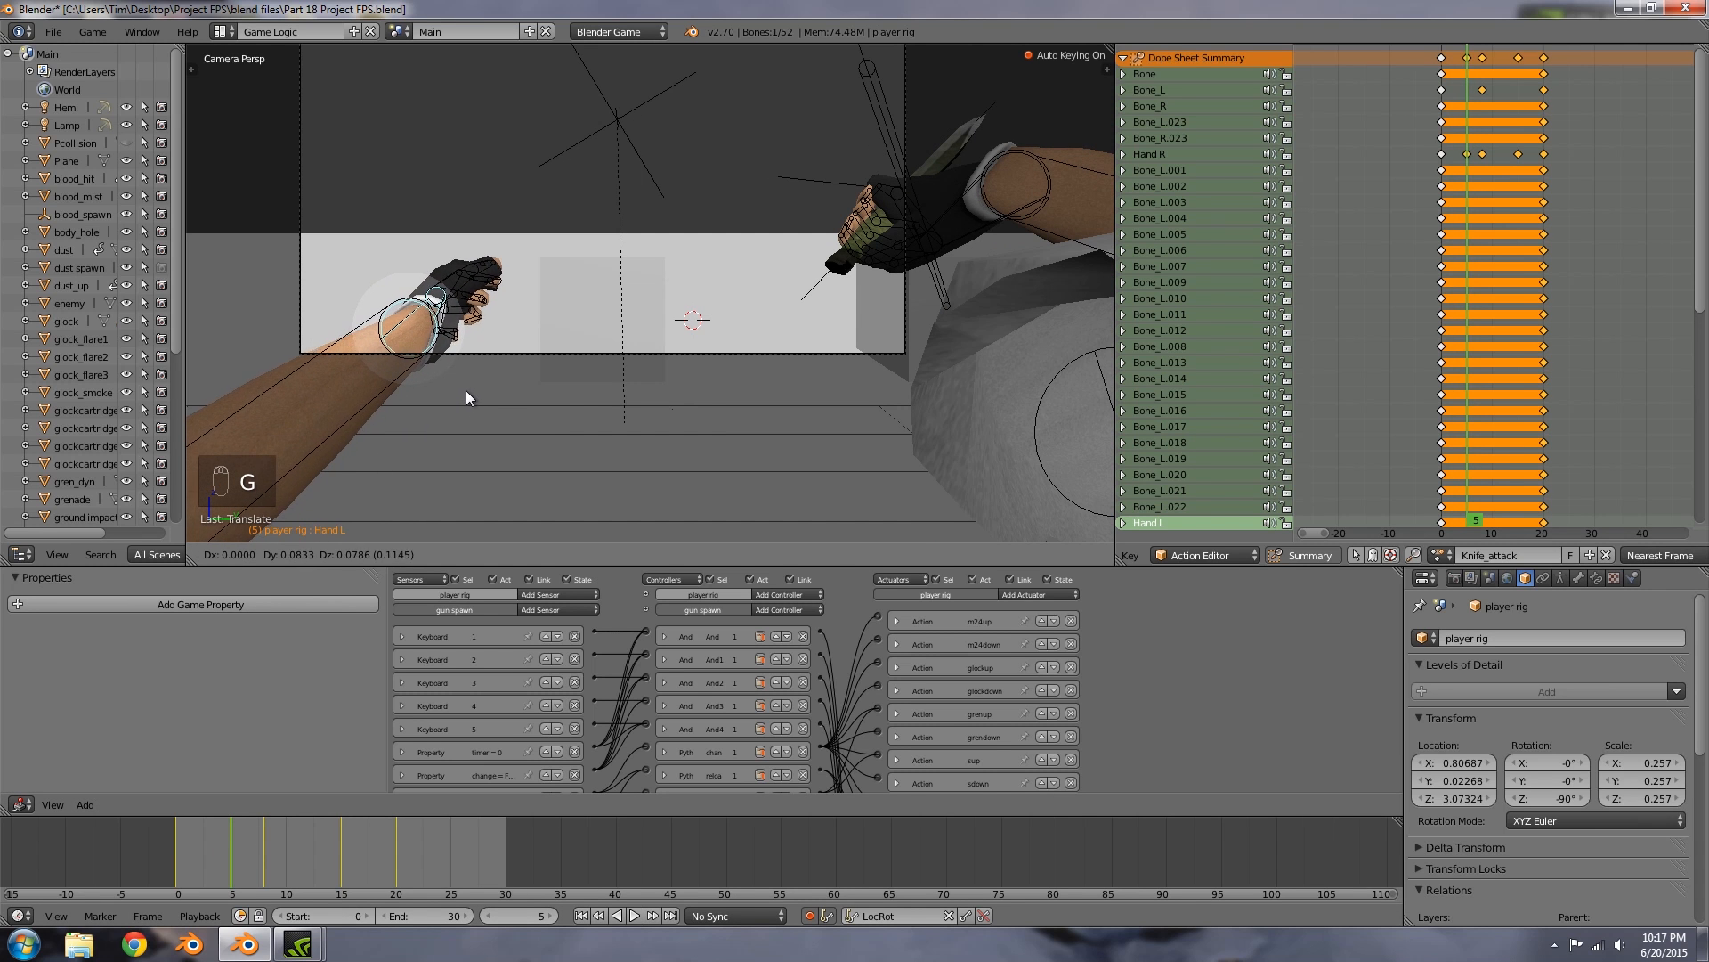
left_click(469, 388)
key("r")
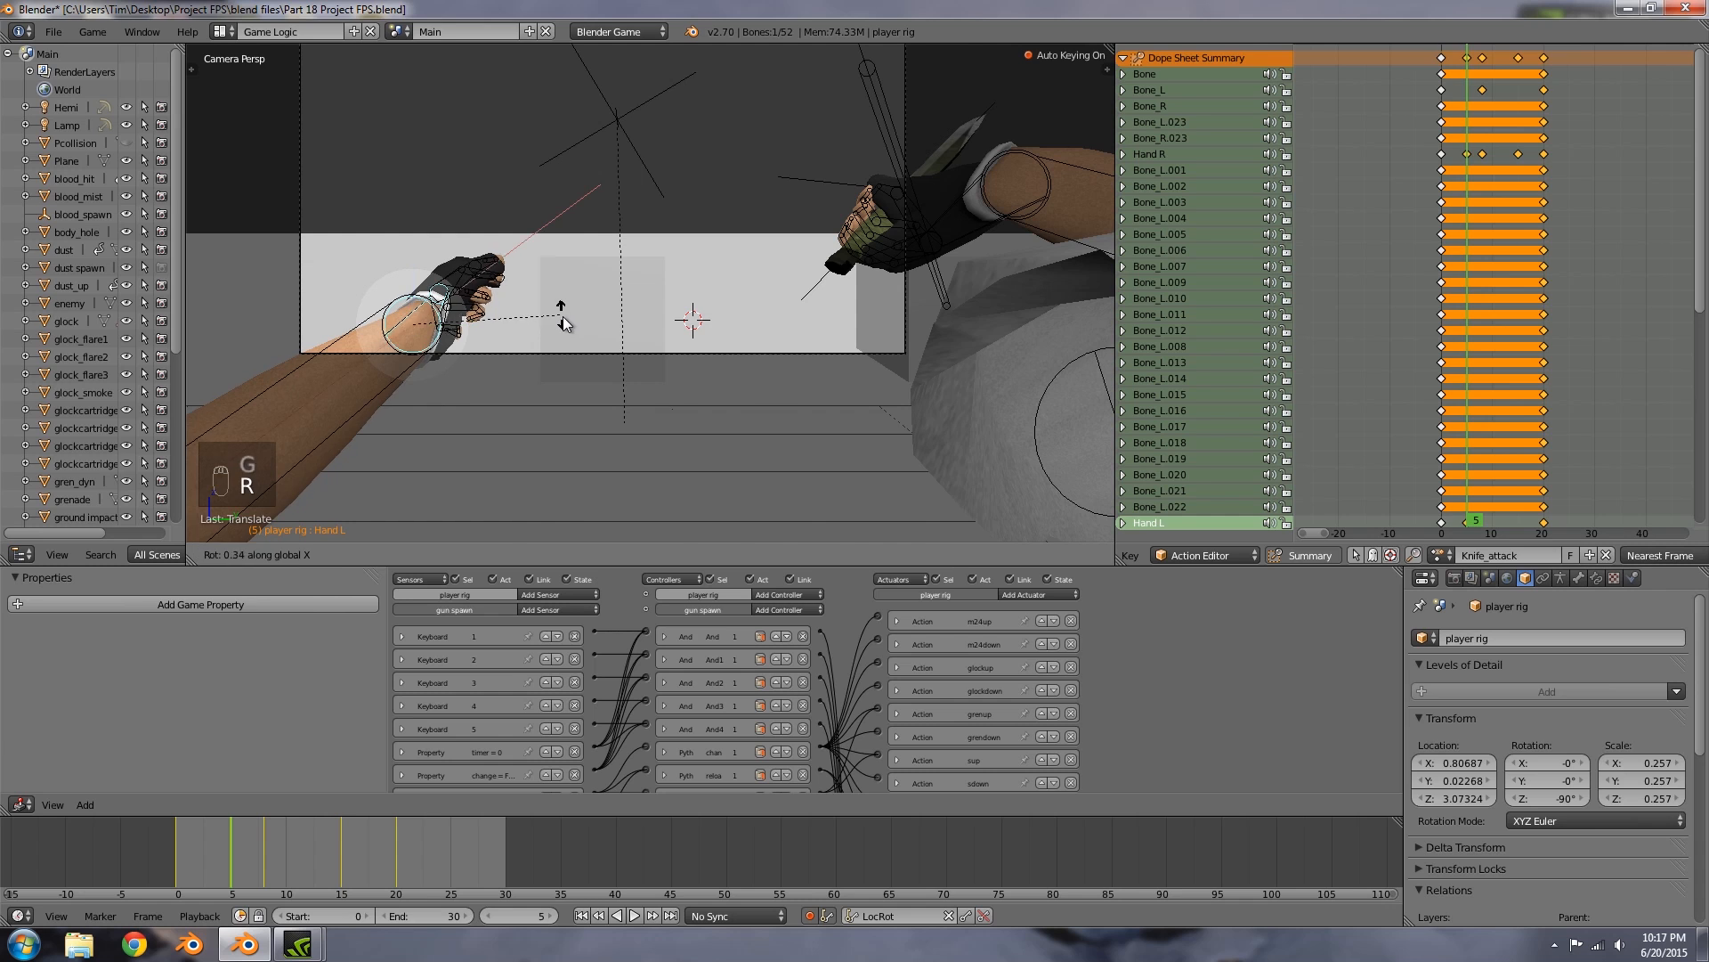
left_click(549, 344)
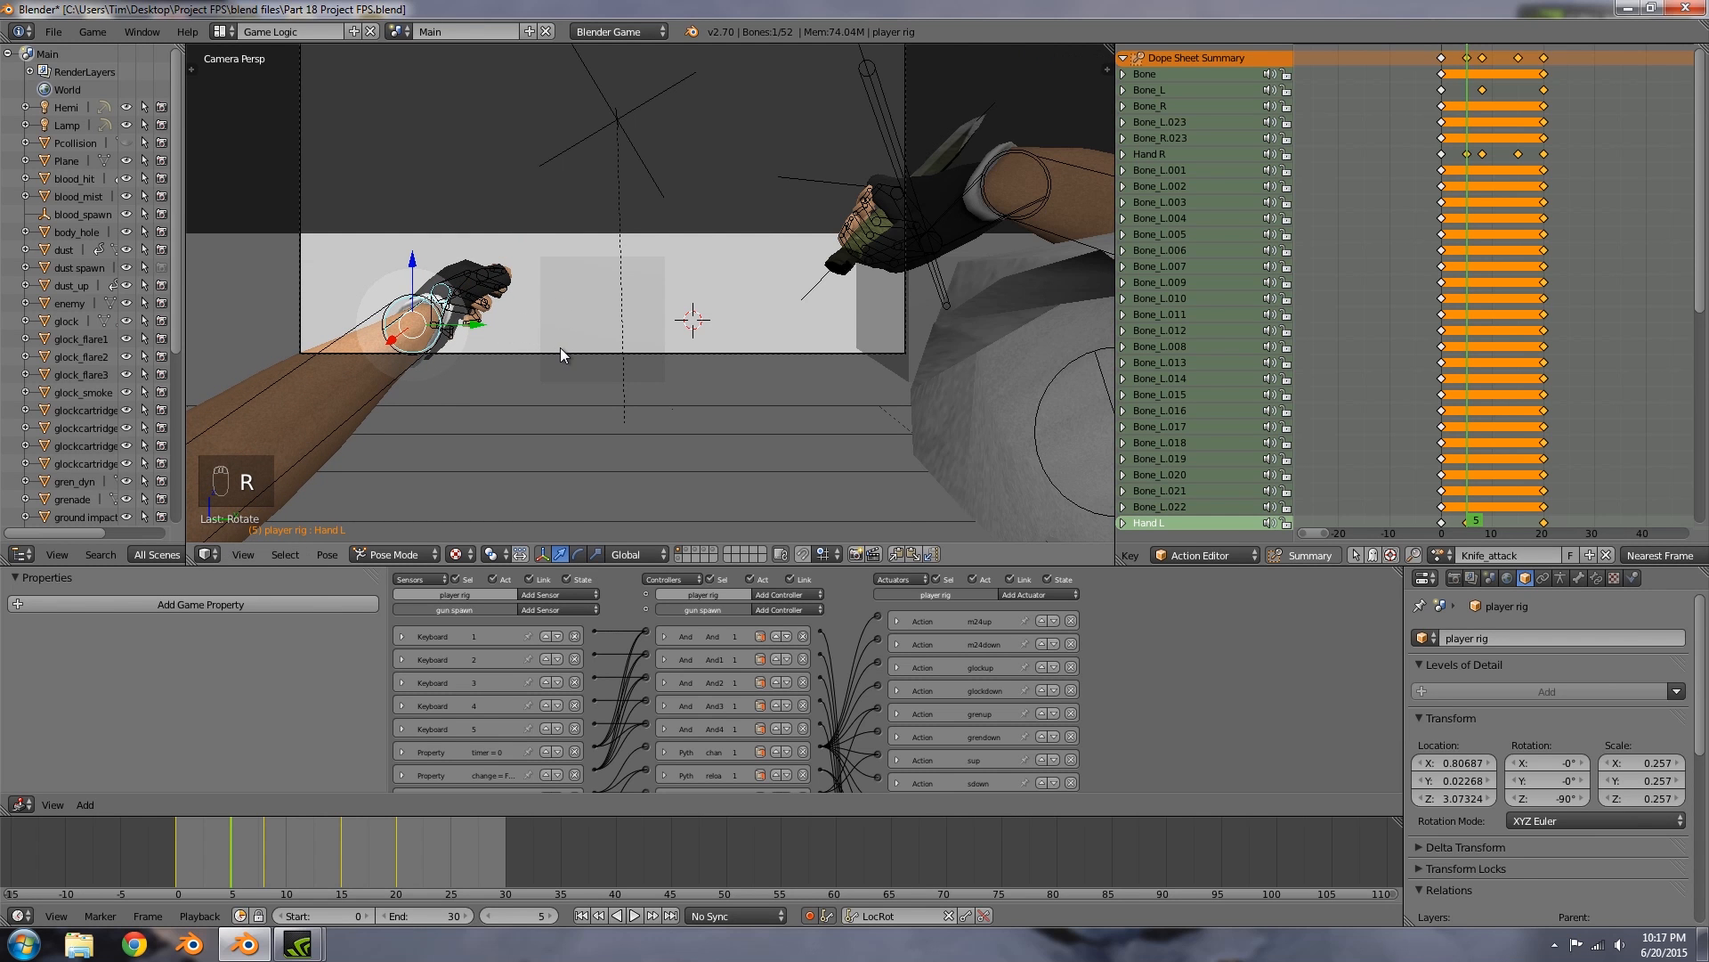
key("i")
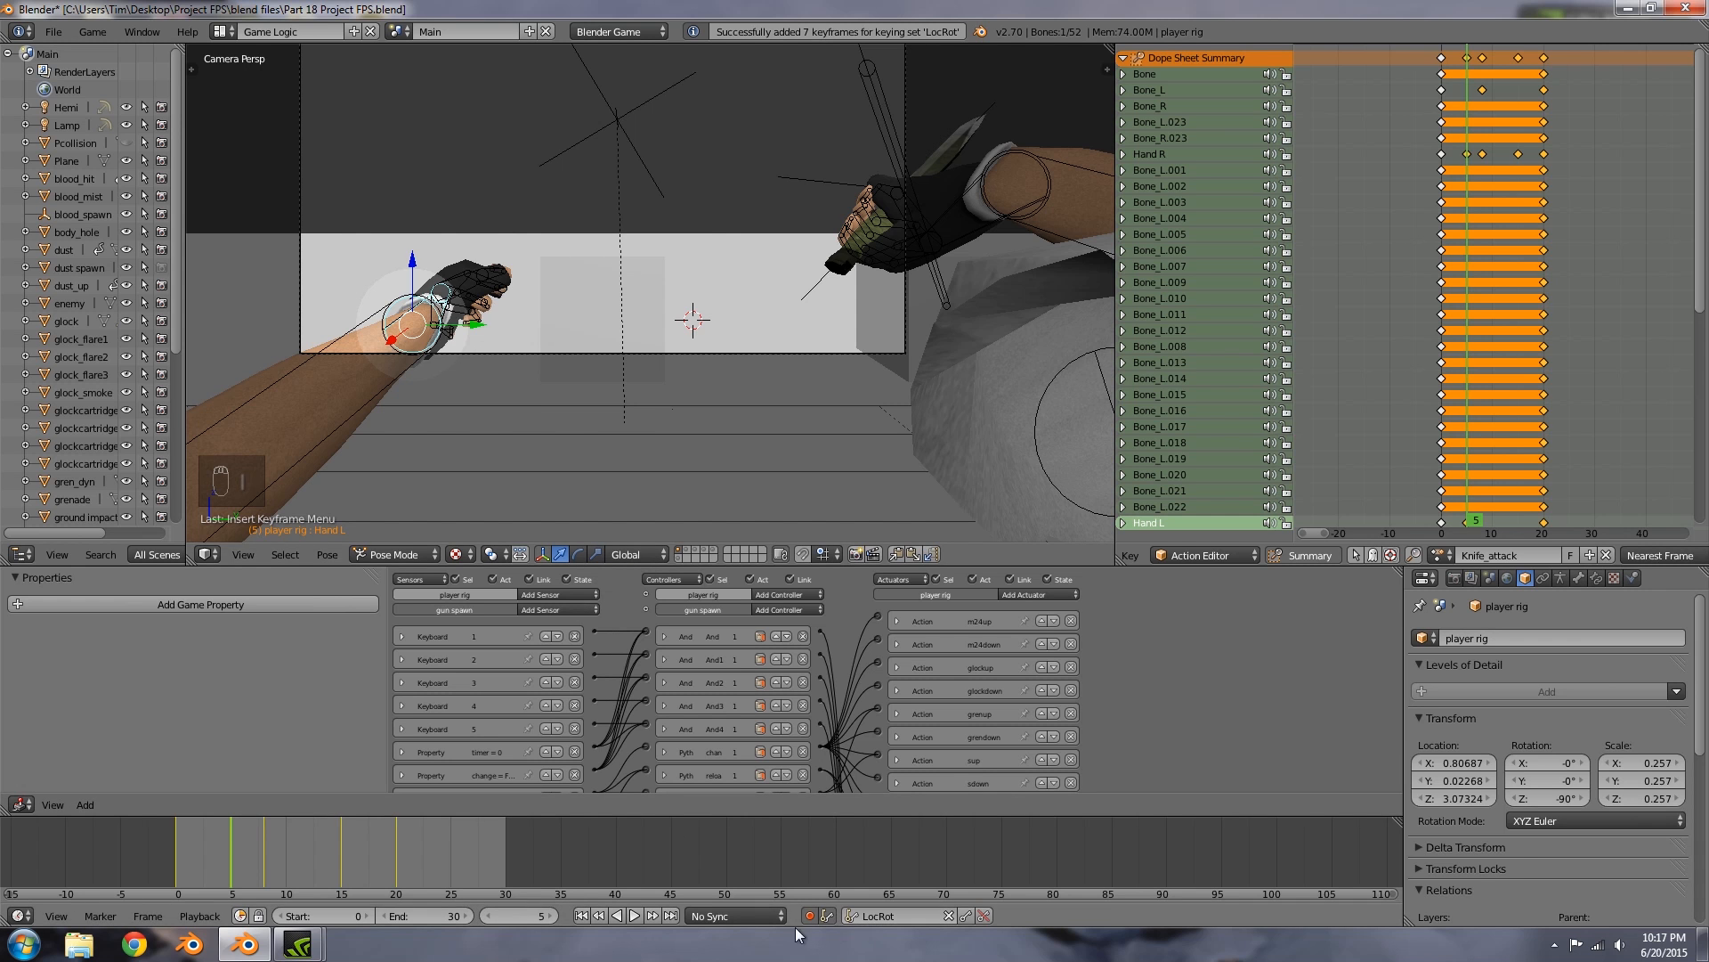
Step: At frame 8, move Hand L down beside the knife hand, rotate it about 26° on global Z, and readjust its position
left_click(176, 851)
left_click_drag(177, 849, 265, 830)
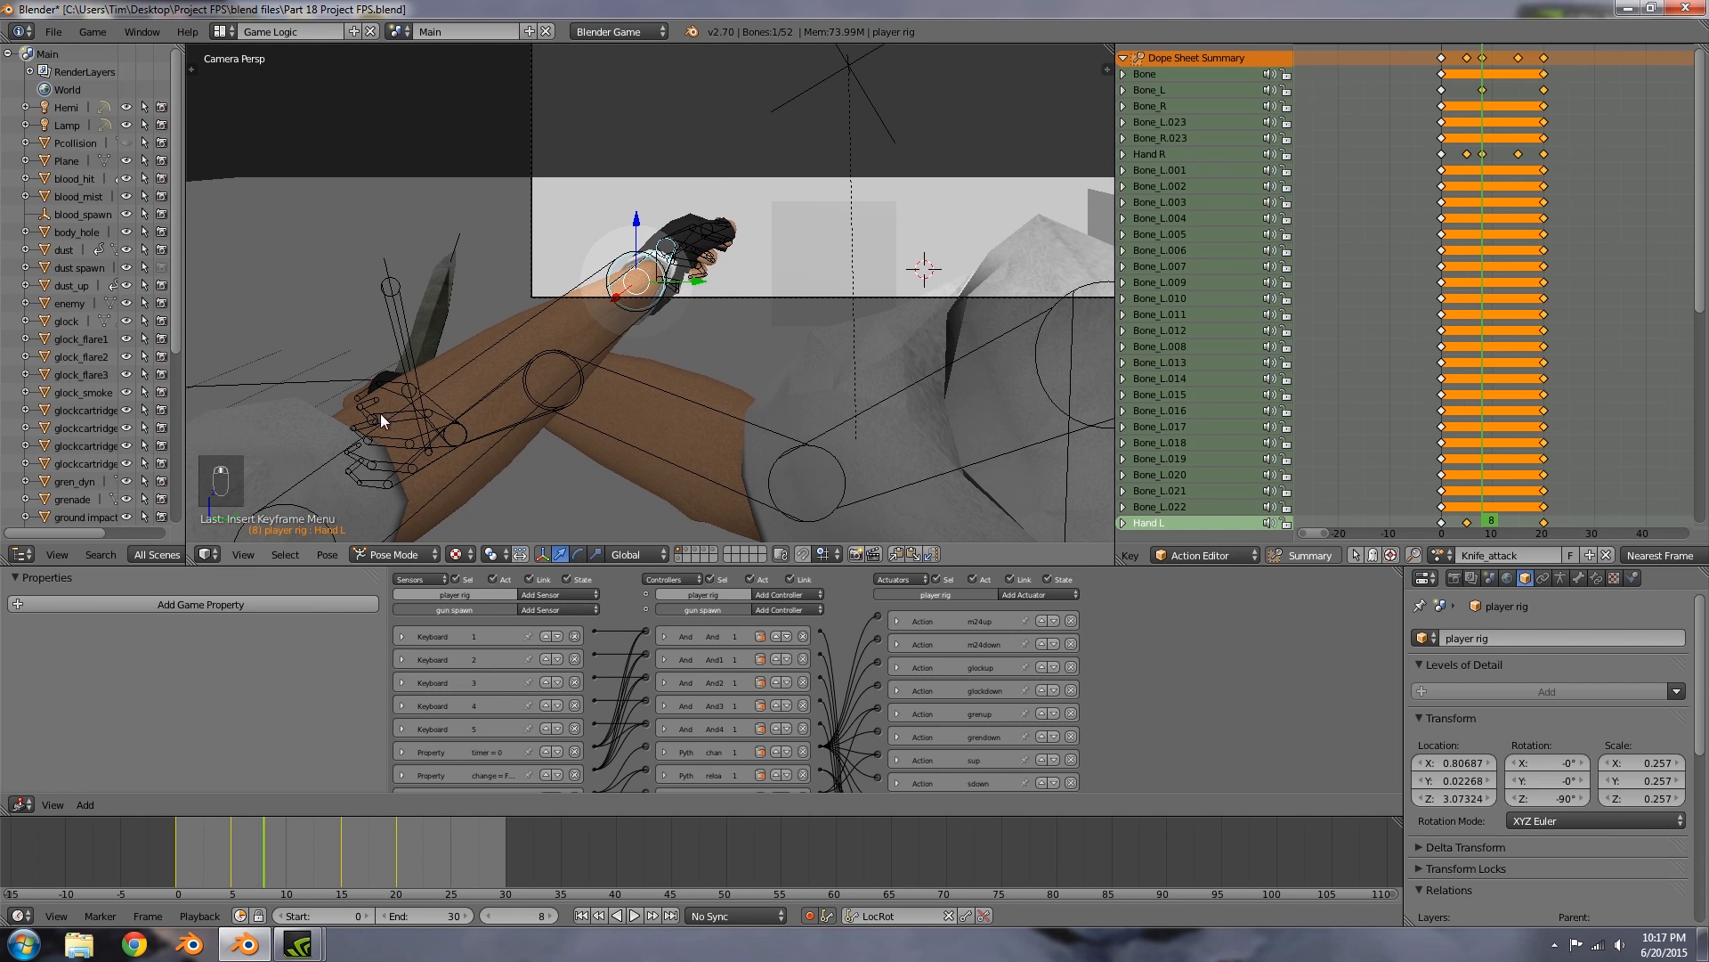
key("g")
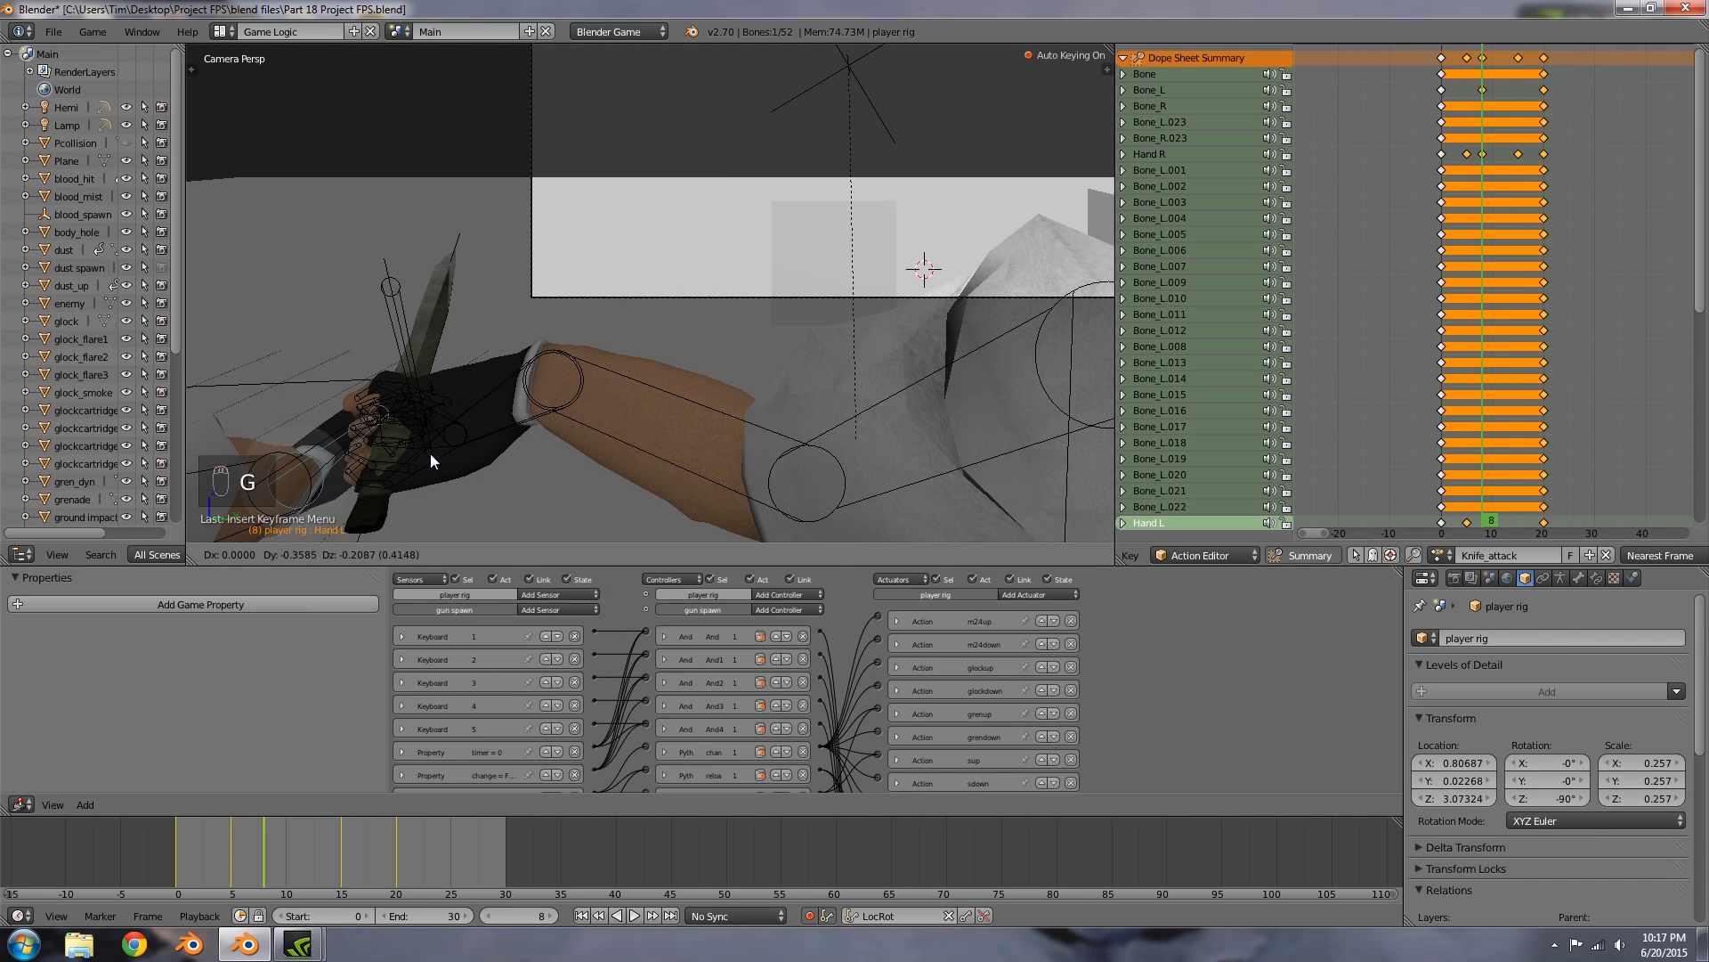
left_click(409, 414)
key("r")
right_click(544, 421)
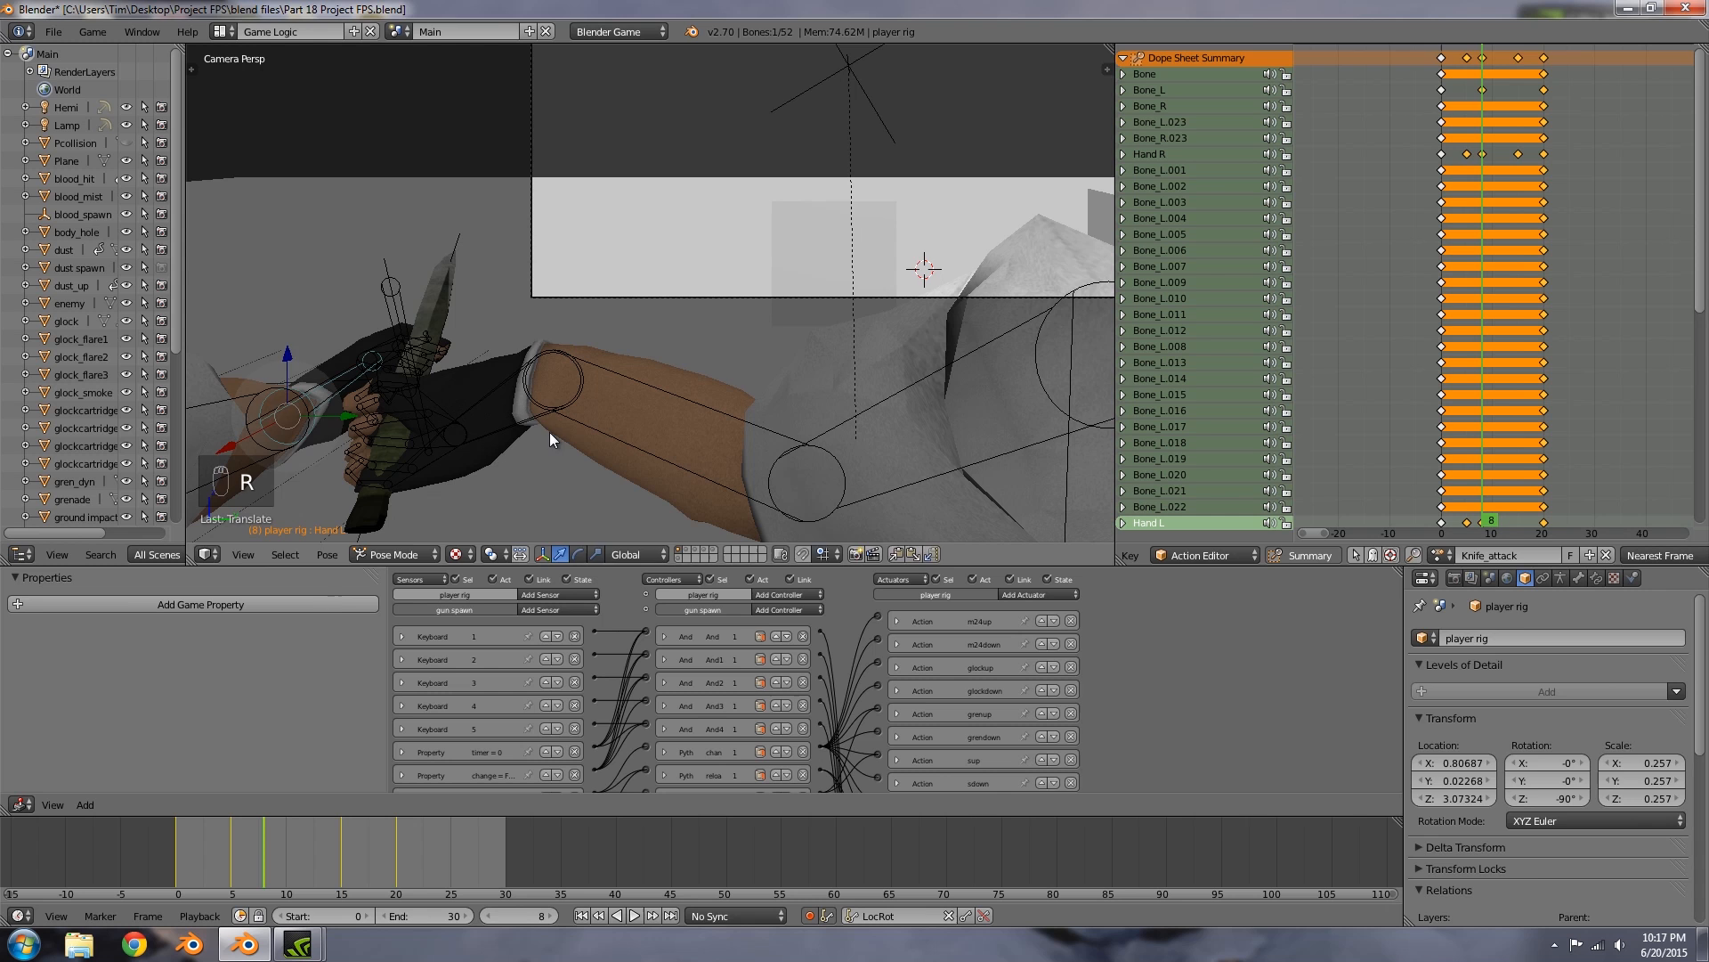
key("r")
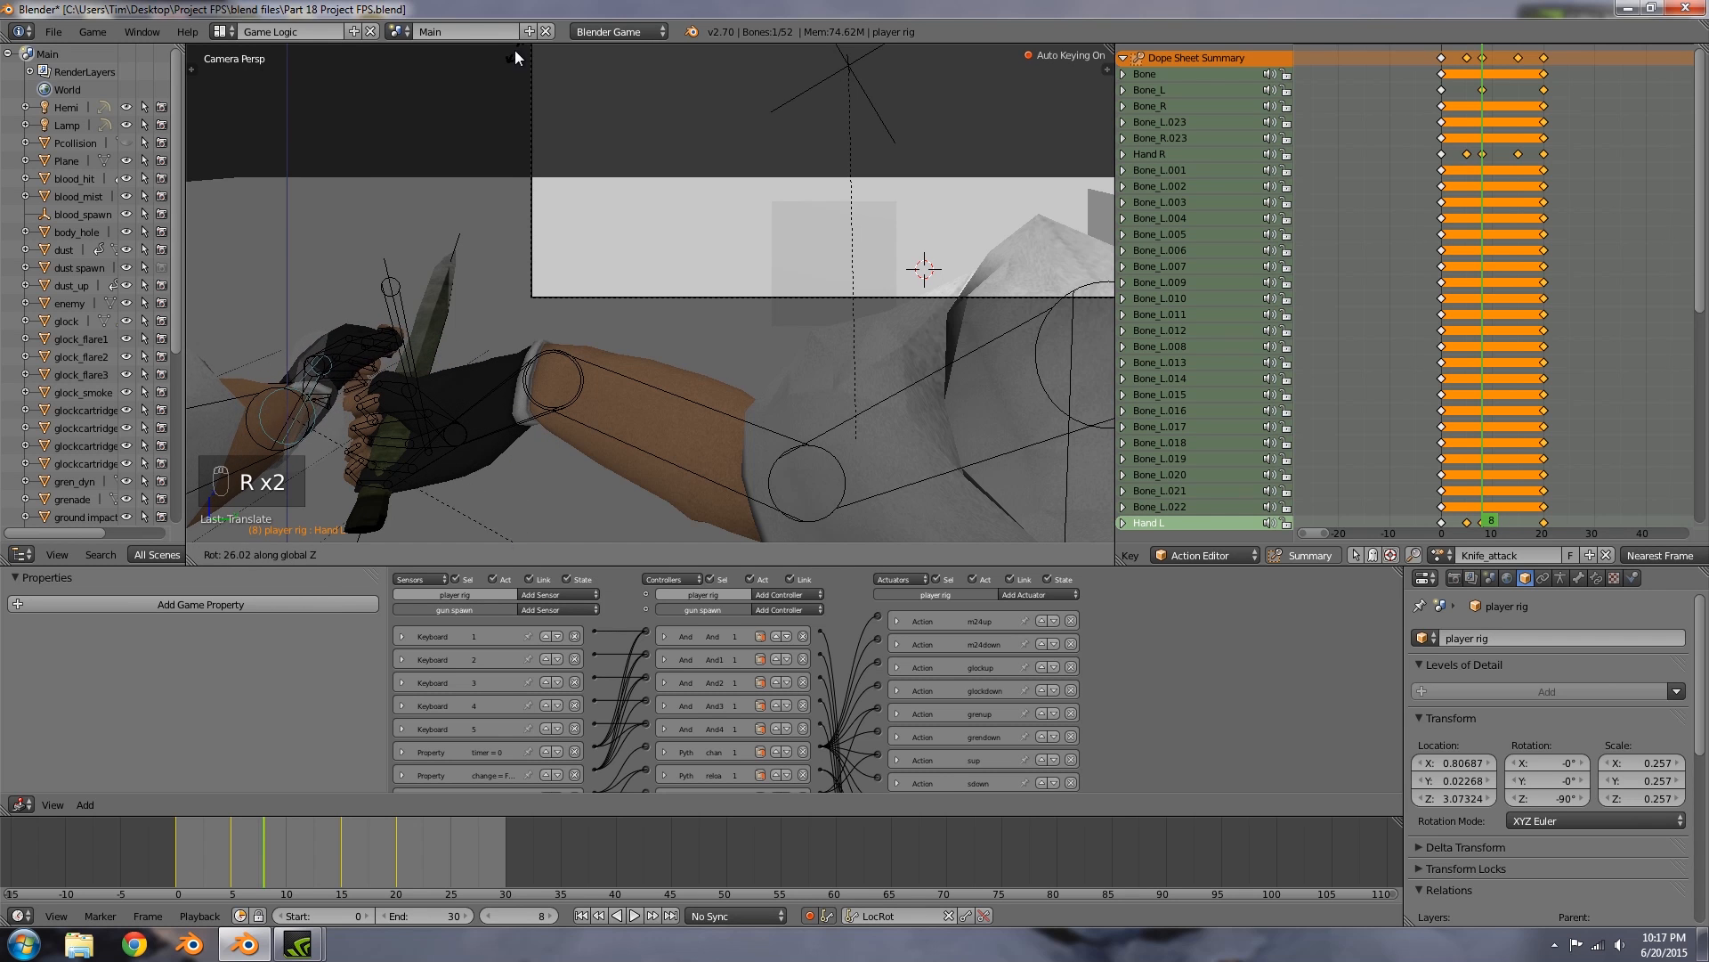
key("g")
left_click(543, 415)
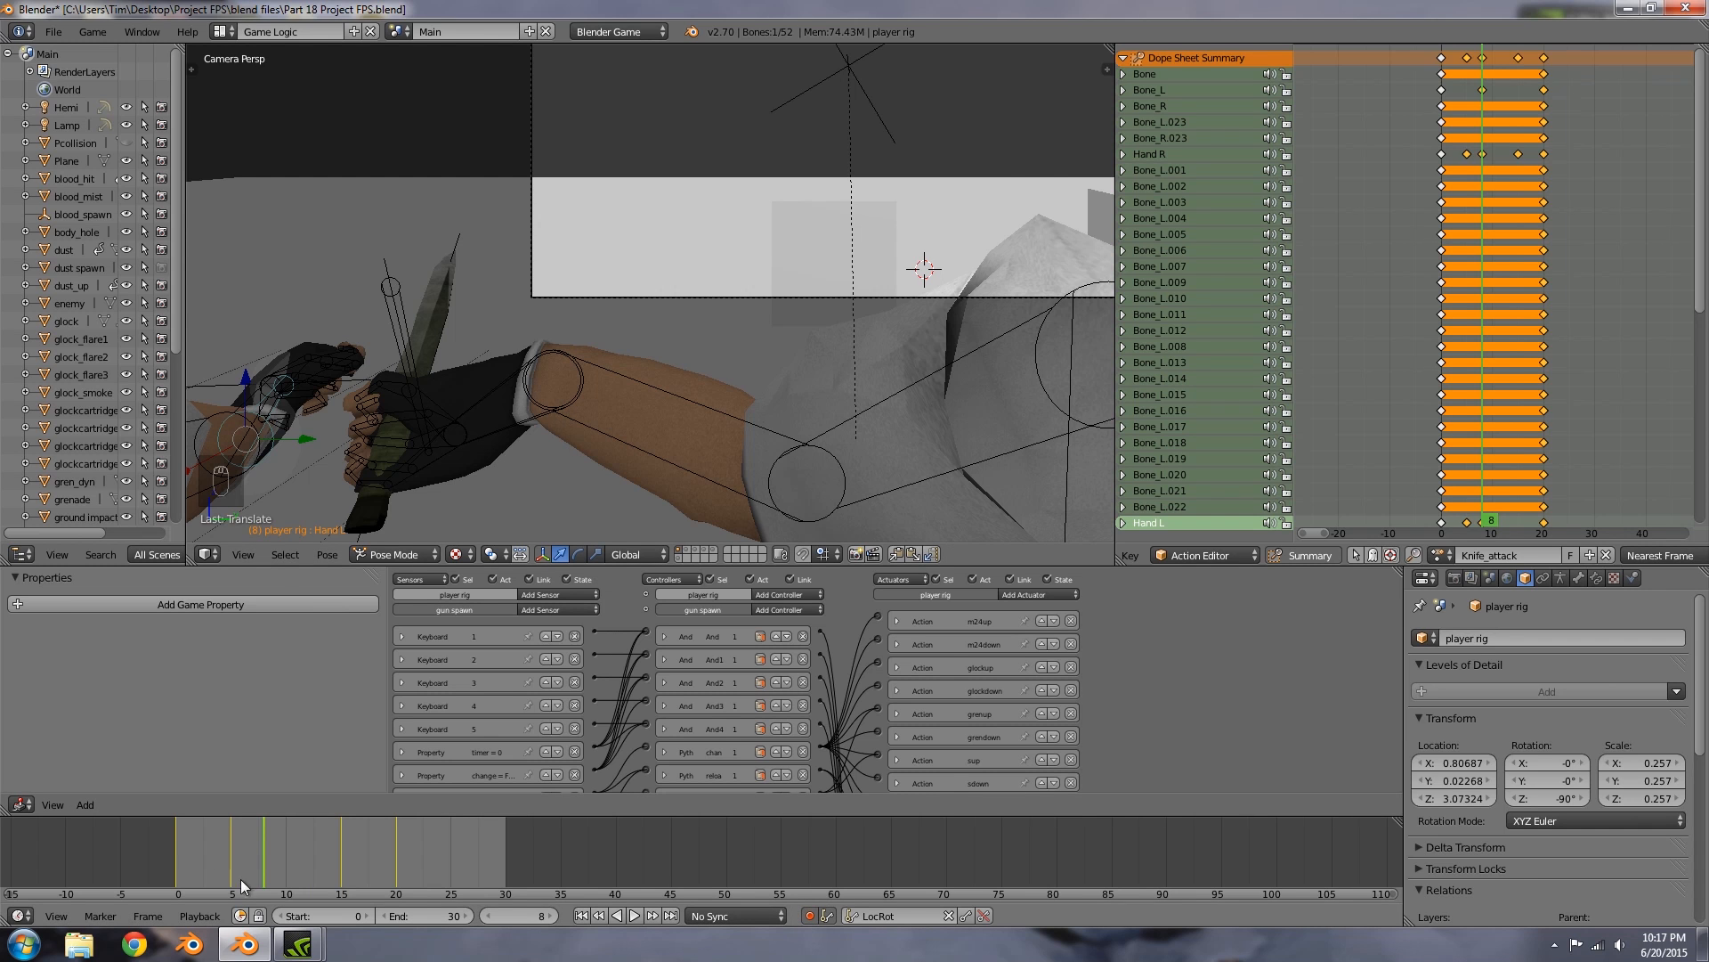
Step: Move Hand L further down and to the right at frame 8, and scrub the whole attack to review the motion
left_click(179, 860)
left_click_drag(167, 858, 265, 841)
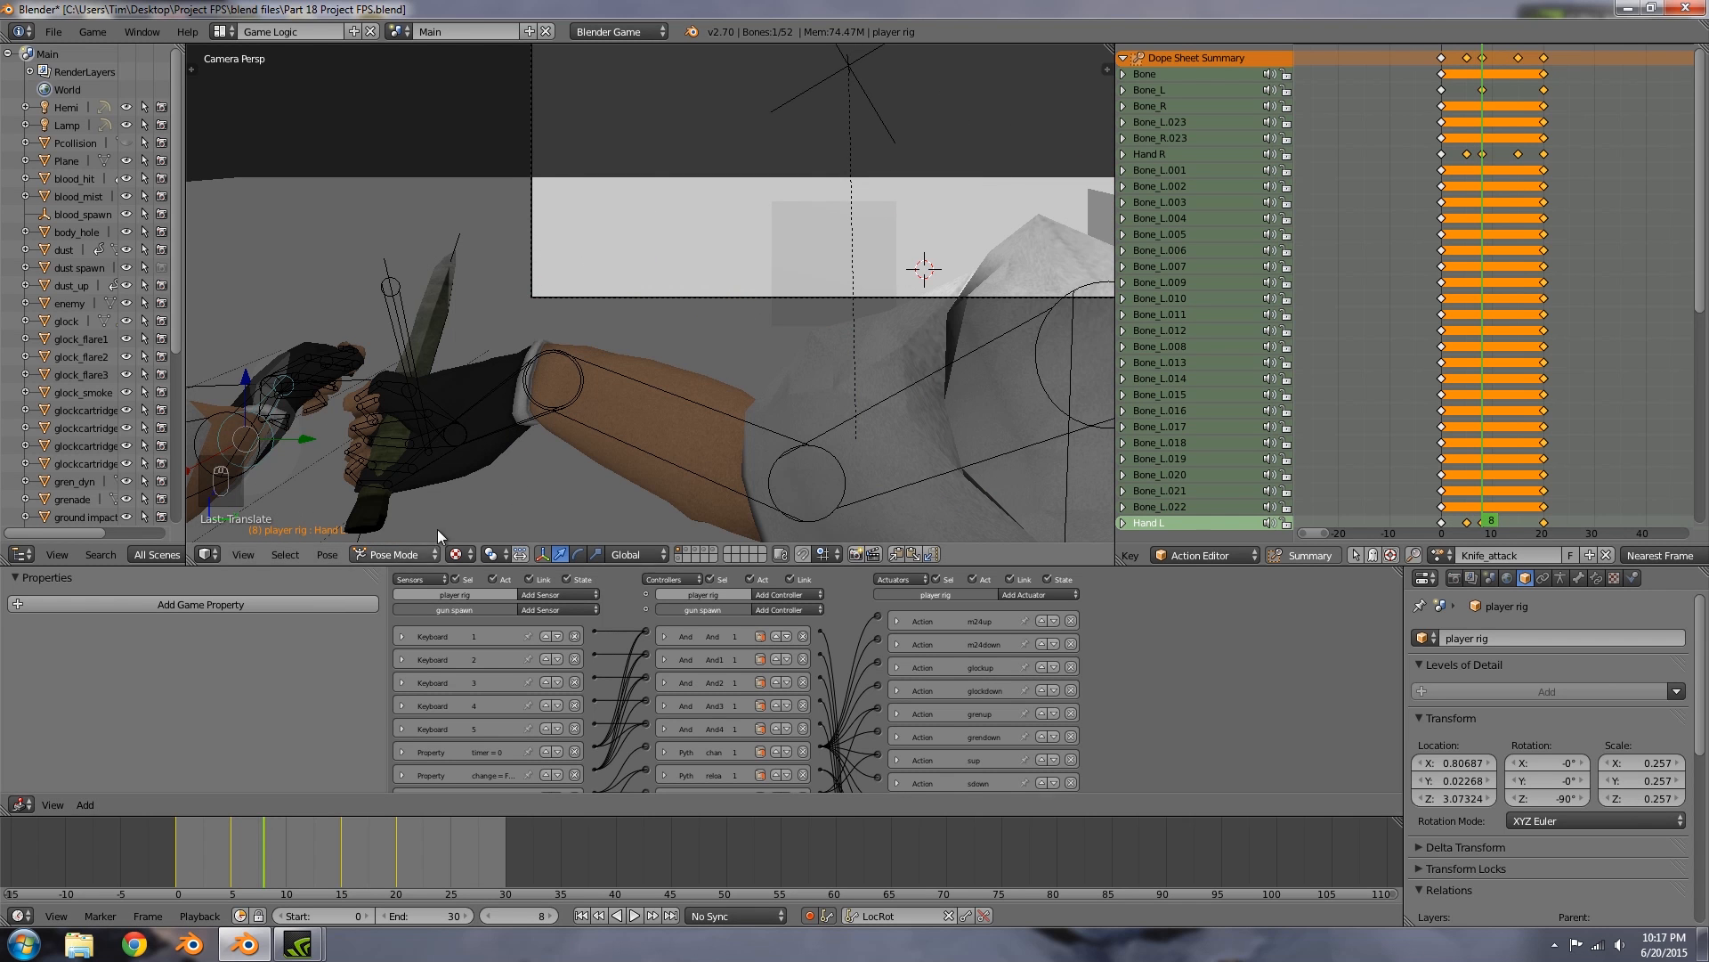
key("g")
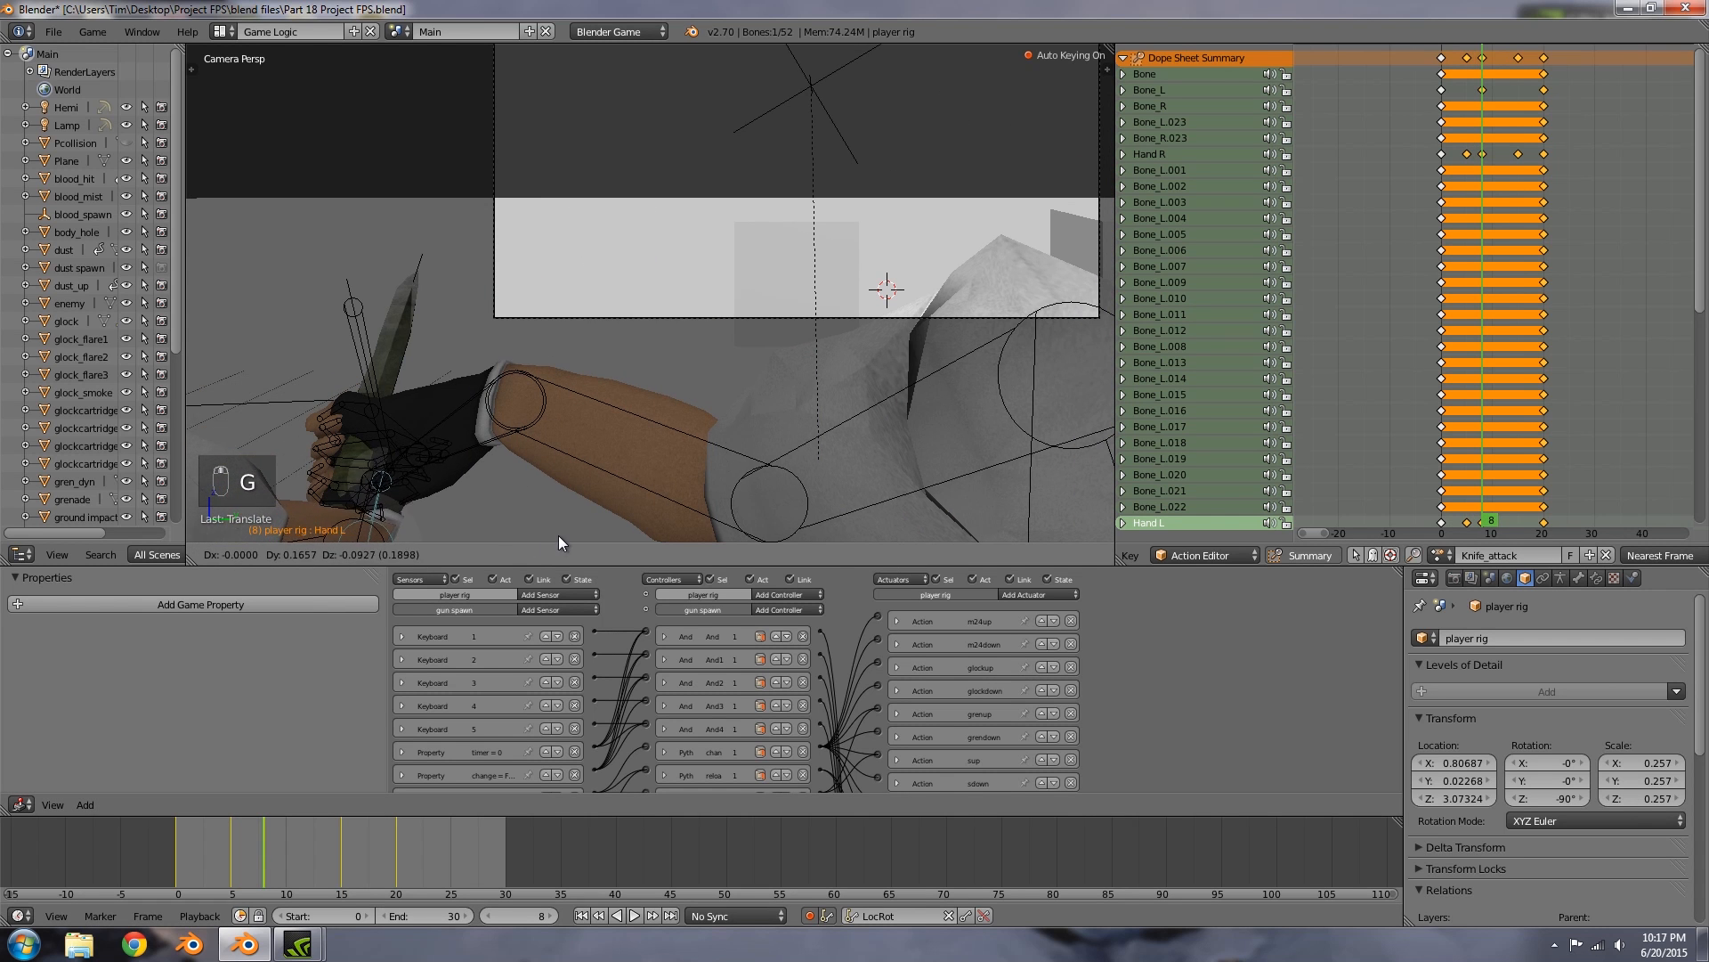
left_click(558, 530)
left_click(374, 842)
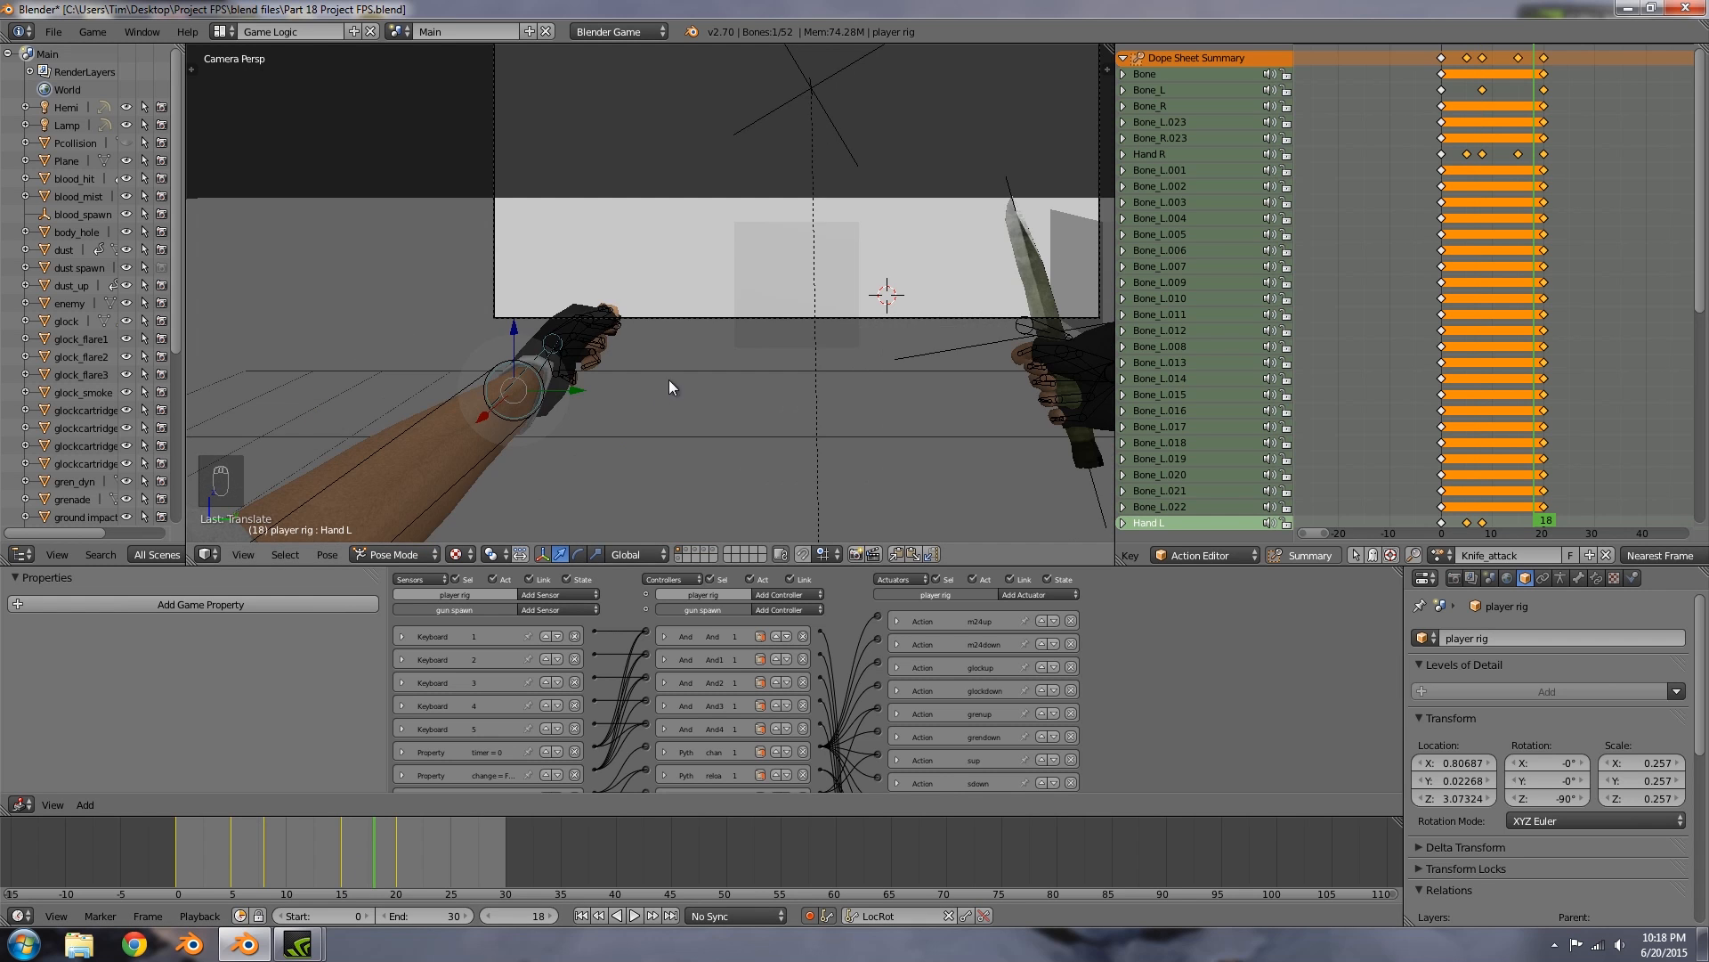
scroll(669, 379, "down", 4)
mouse_move(374, 859)
left_mouse_down()
mouse_move(261, 840)
mouse_move(424, 820)
left_mouse_up()
left_click_drag(426, 900, 389, 895)
mouse_move(162, 864)
left_mouse_down()
mouse_move(392, 852)
mouse_move(175, 866)
left_mouse_up()
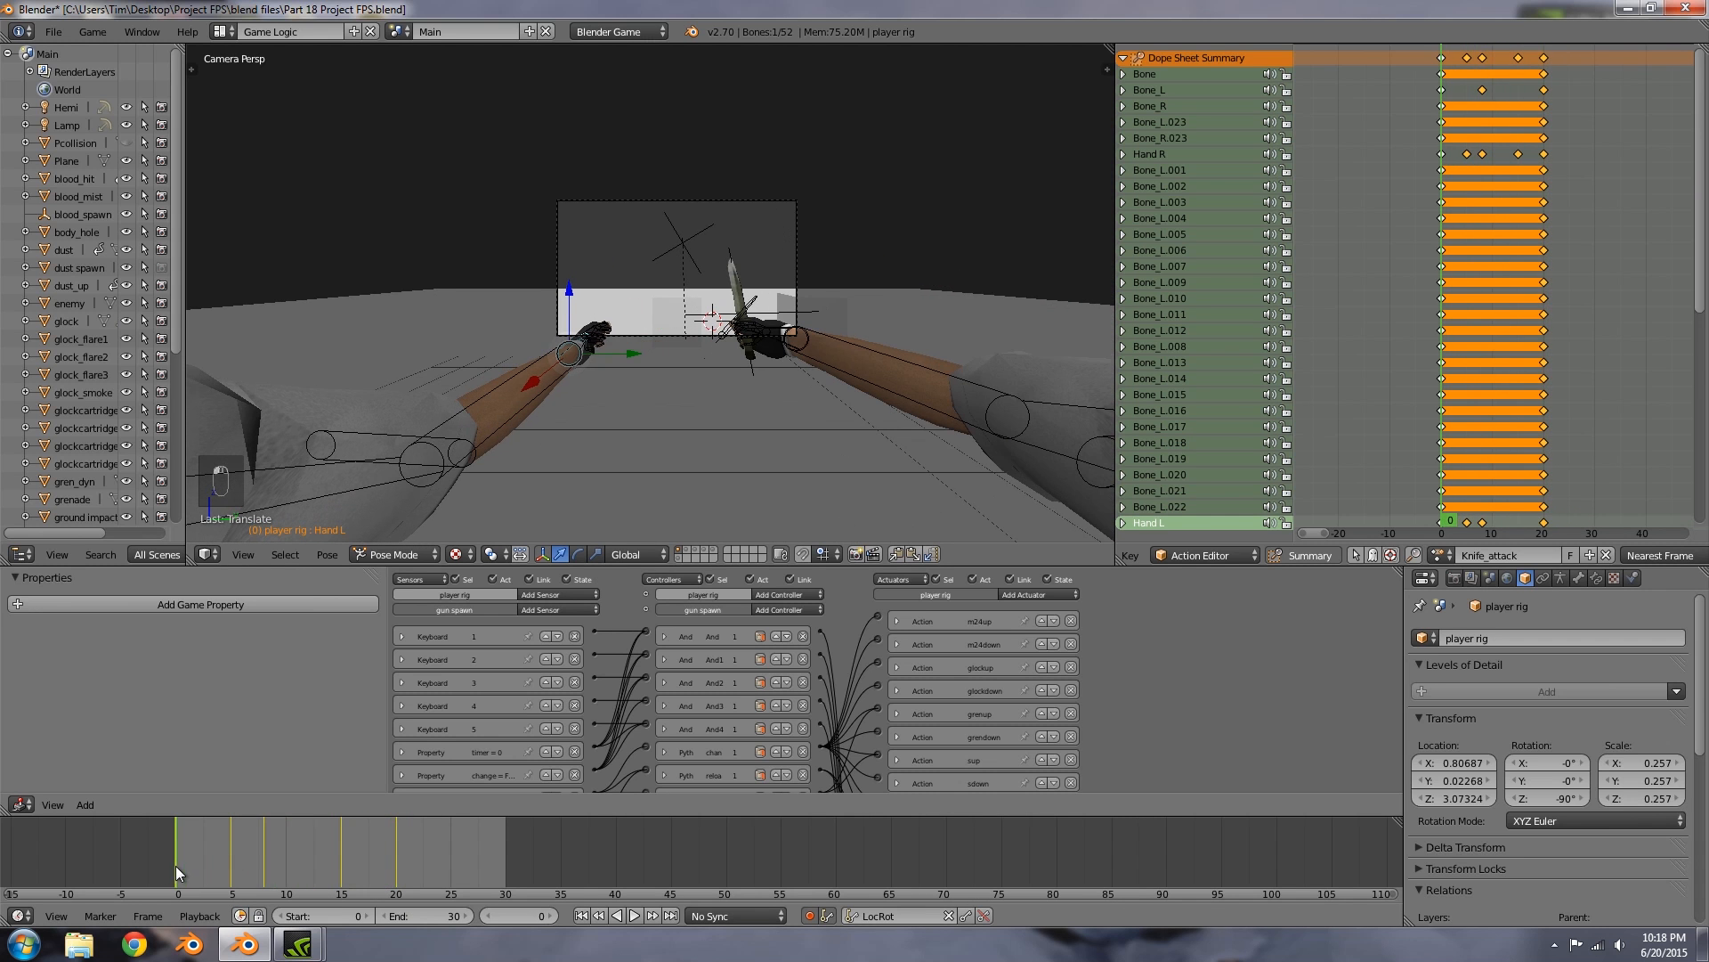
Step: Add an Action actuator to the player rig
scroll(1063, 698, "up", 3)
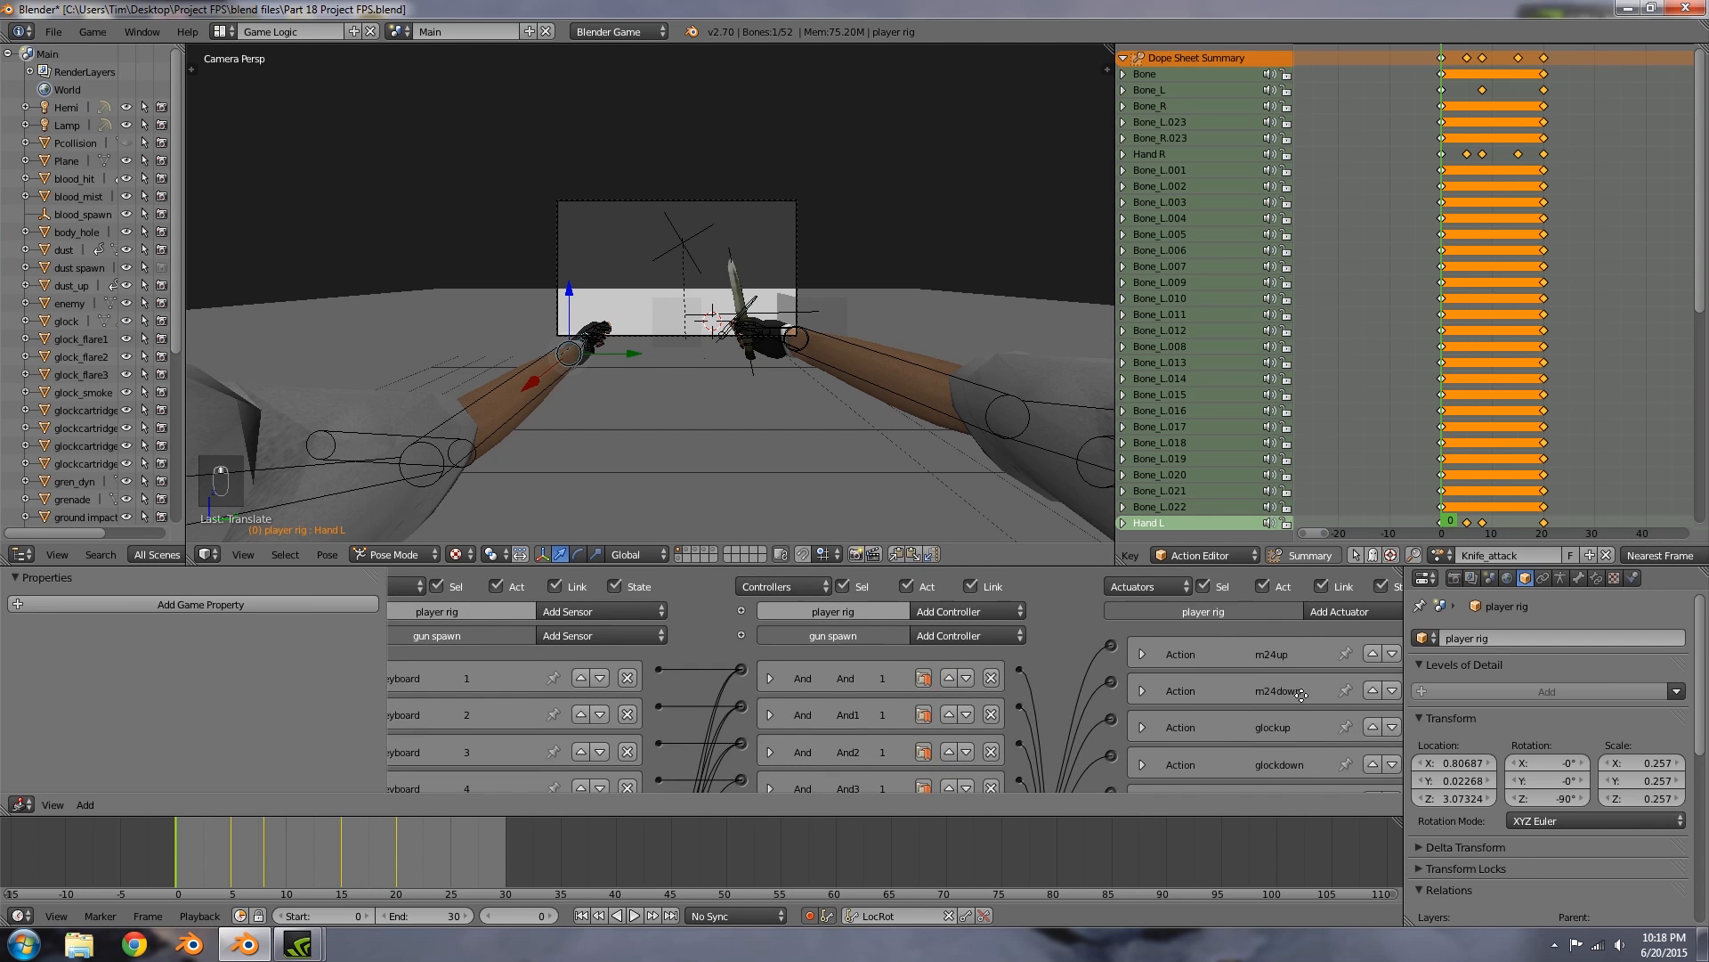
scroll(1302, 694, "down", 4)
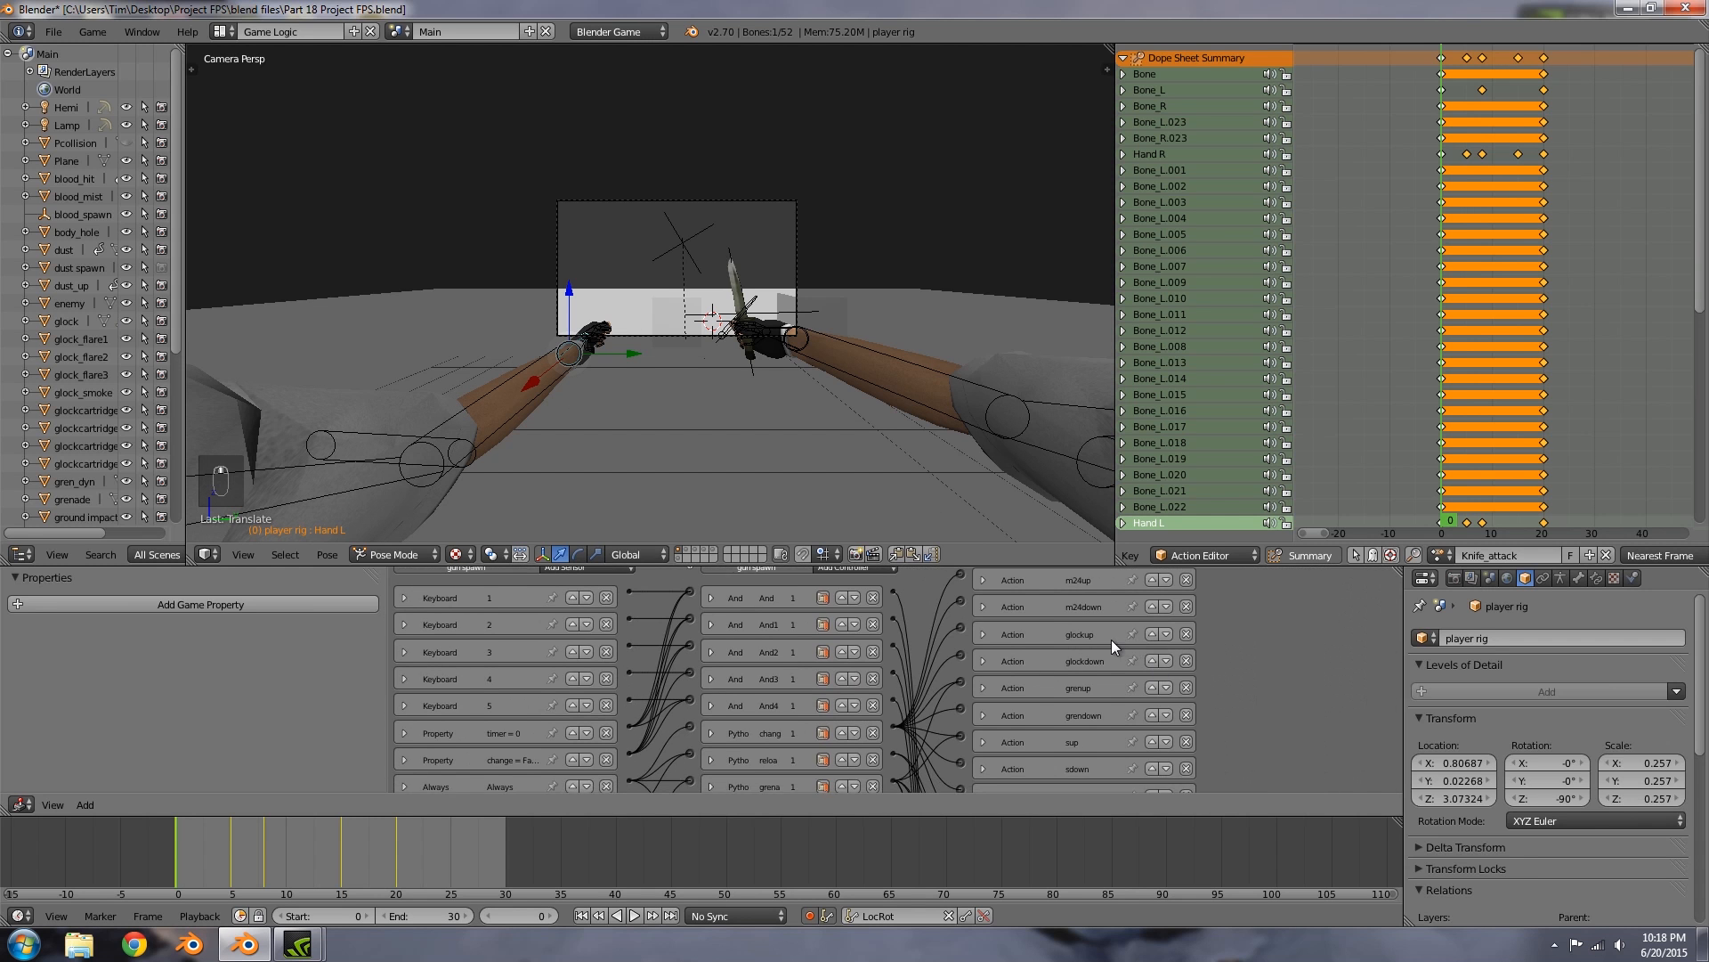
scroll(1111, 639, "down", 2)
left_click(932, 592)
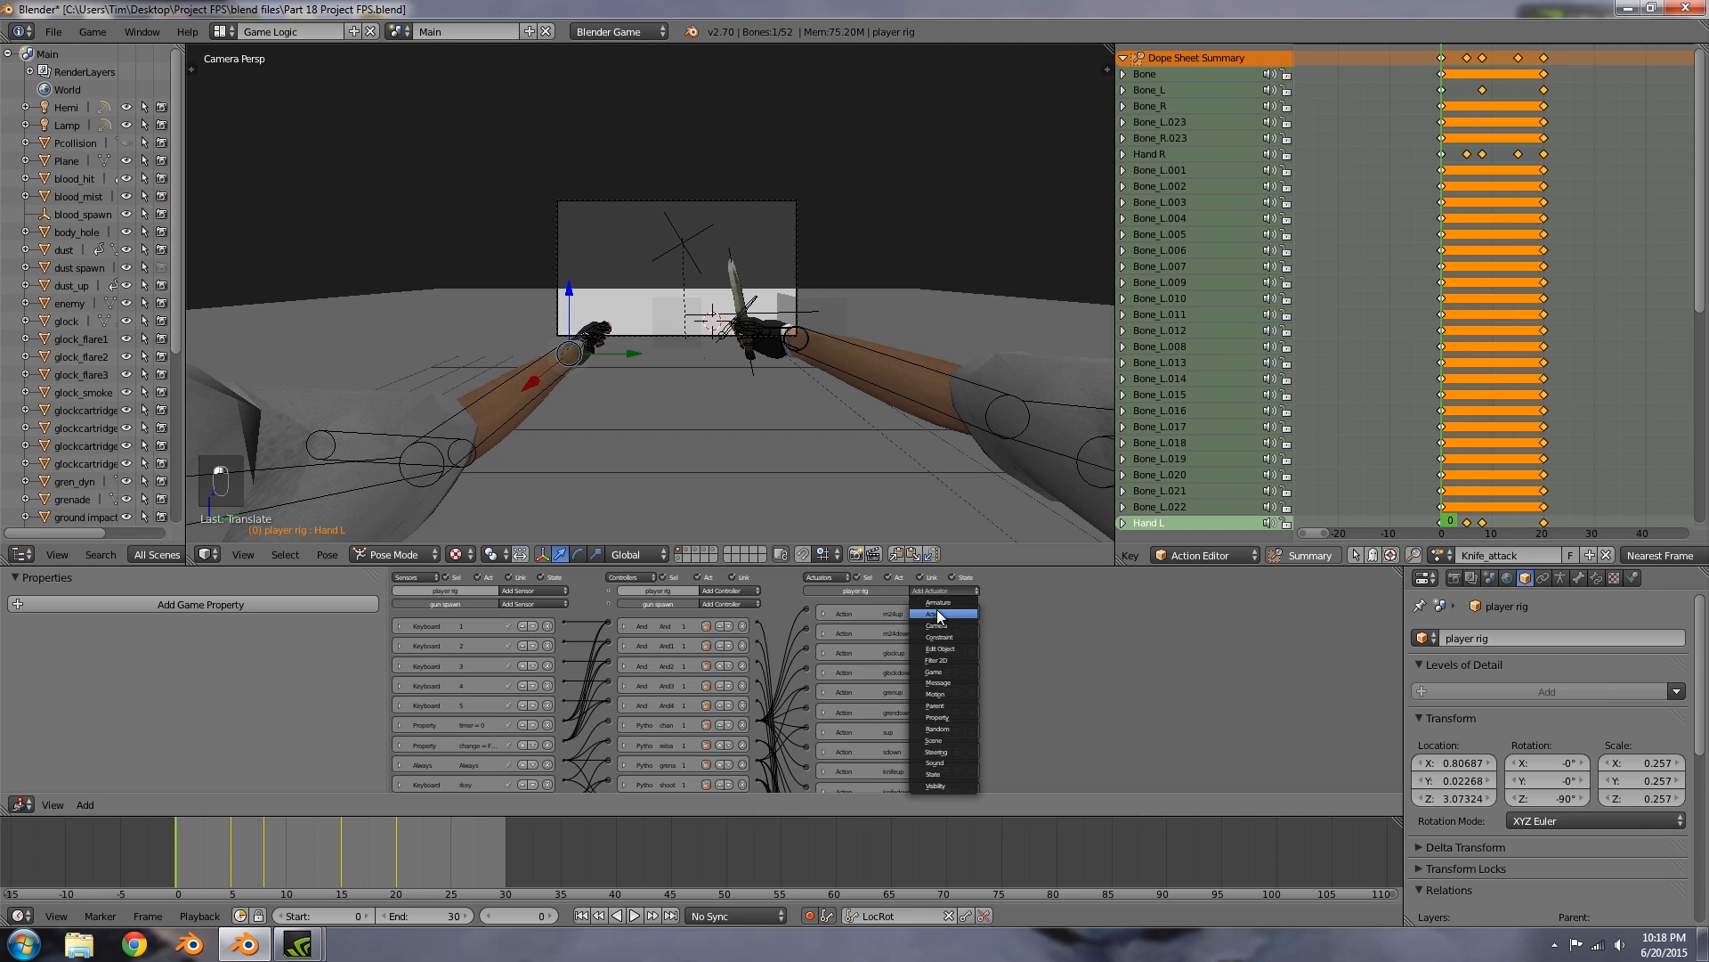
left_click(940, 614)
Step: Enlarge the logic editor to show the new actuator's settings and switch the player rig to Object Mode
scroll(920, 623, "down", 8)
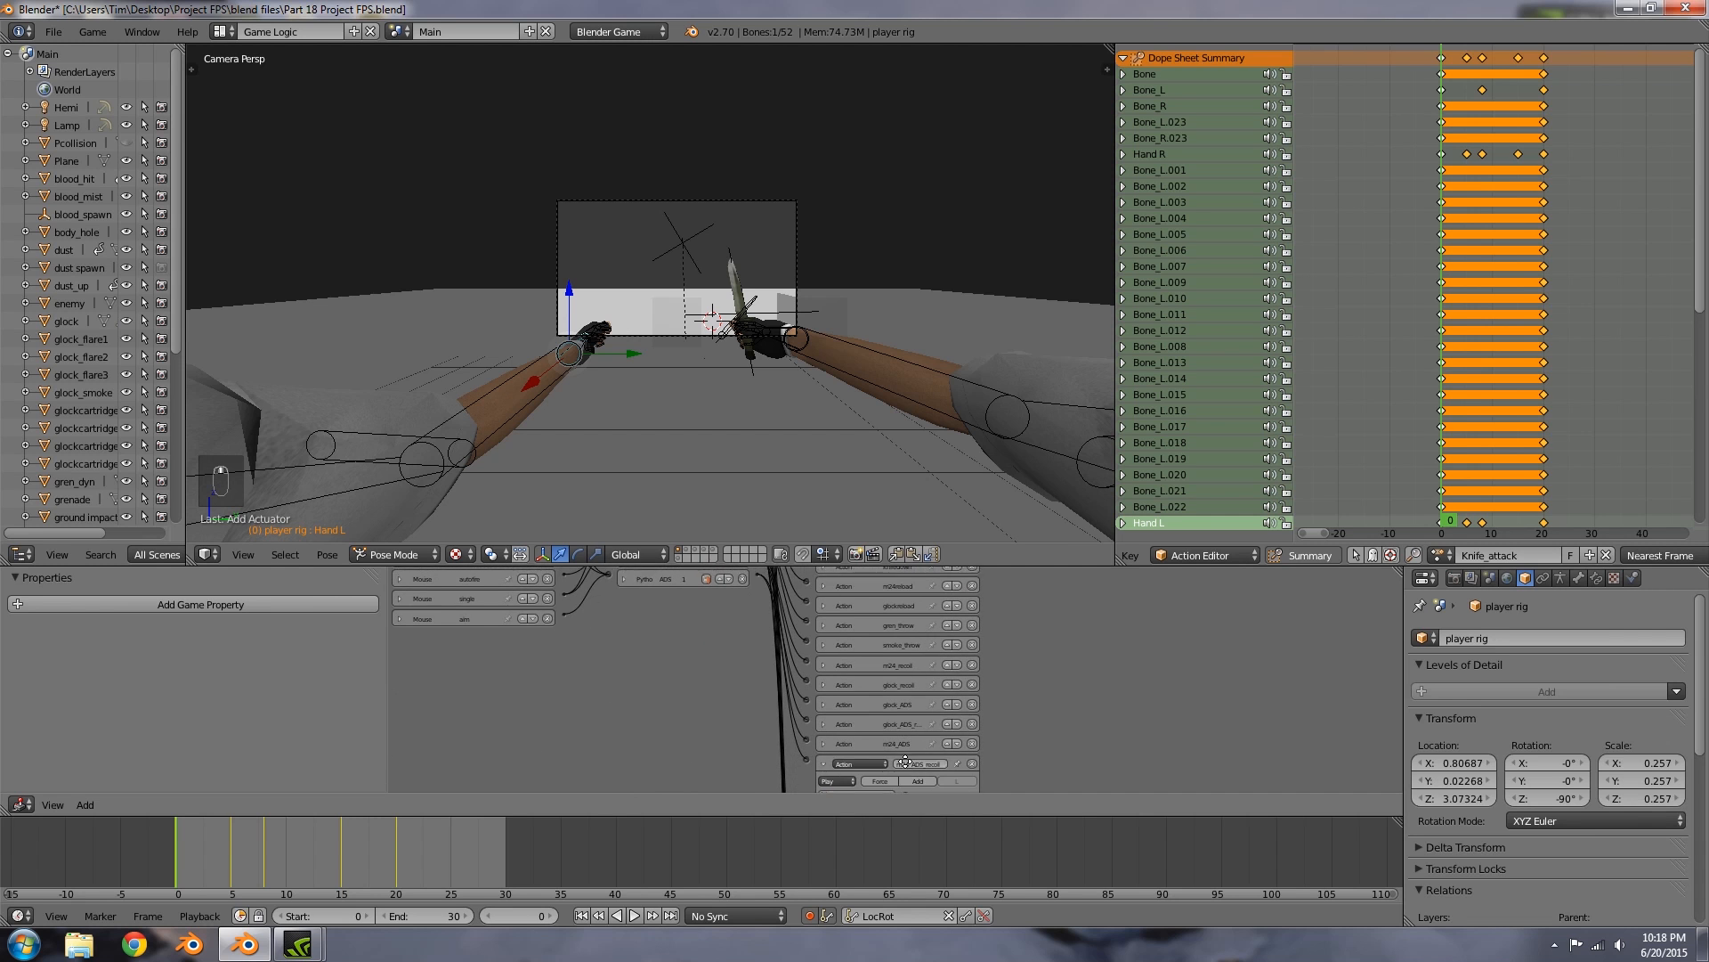
scroll(921, 713, "up", 2)
left_click_drag(1040, 566, 1026, 253)
left_click(396, 255)
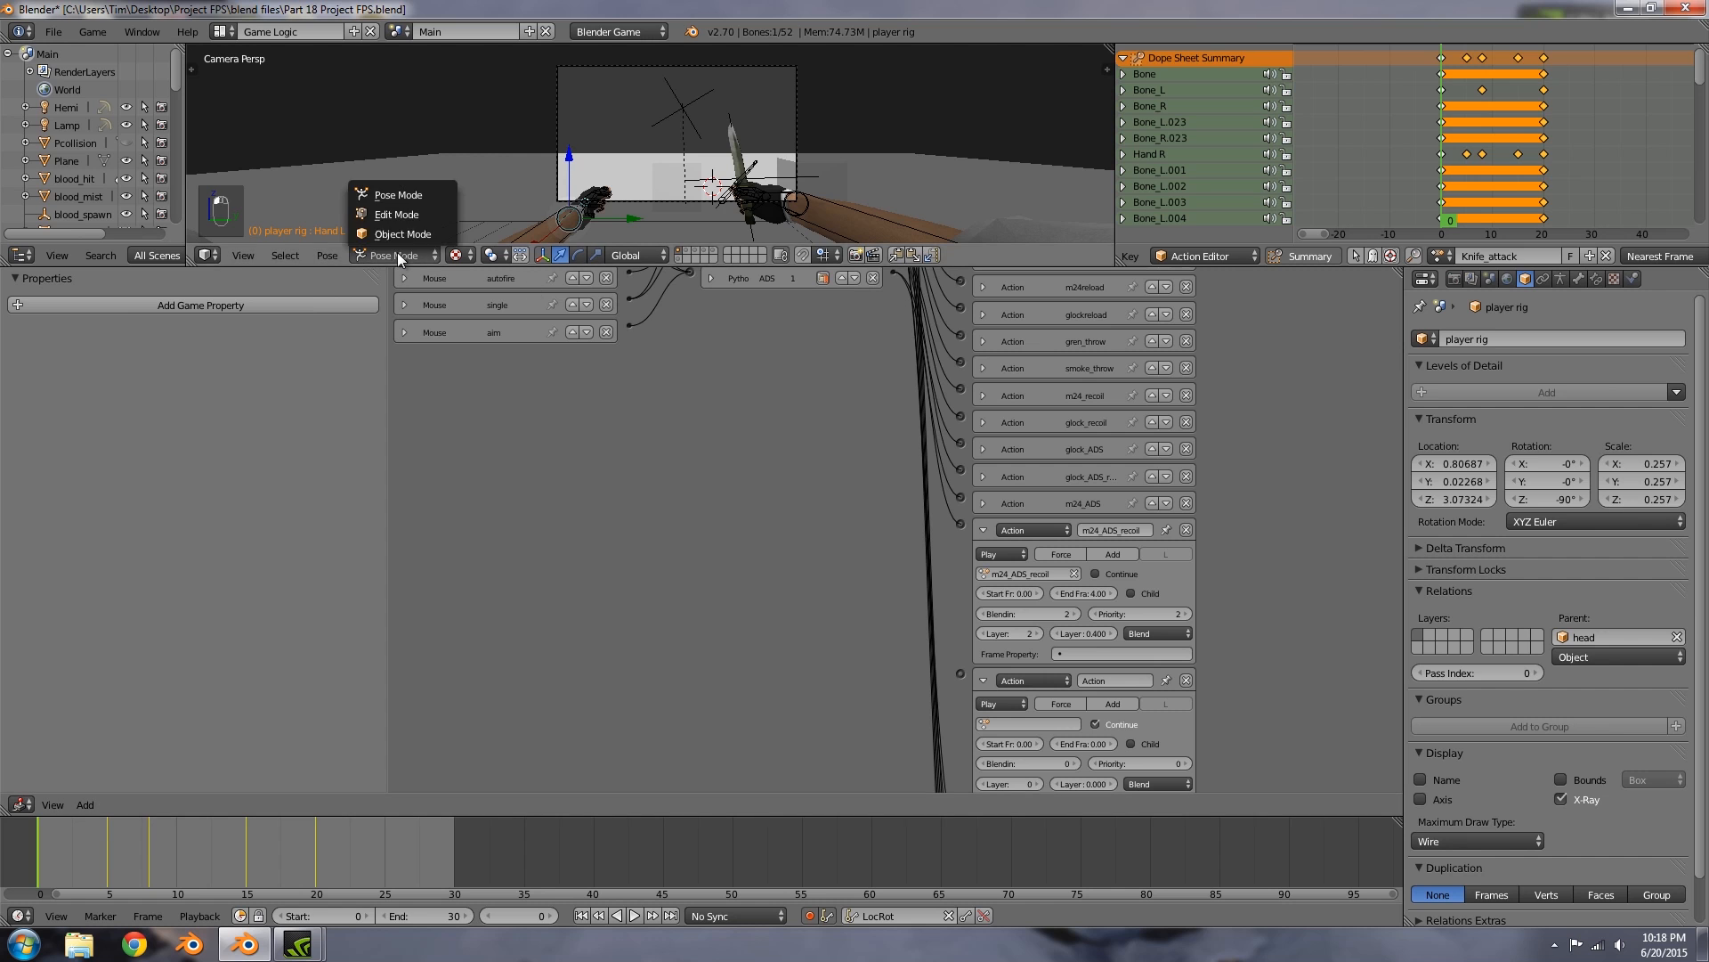
left_click(399, 235)
middle_click_drag(881, 437, 894, 751)
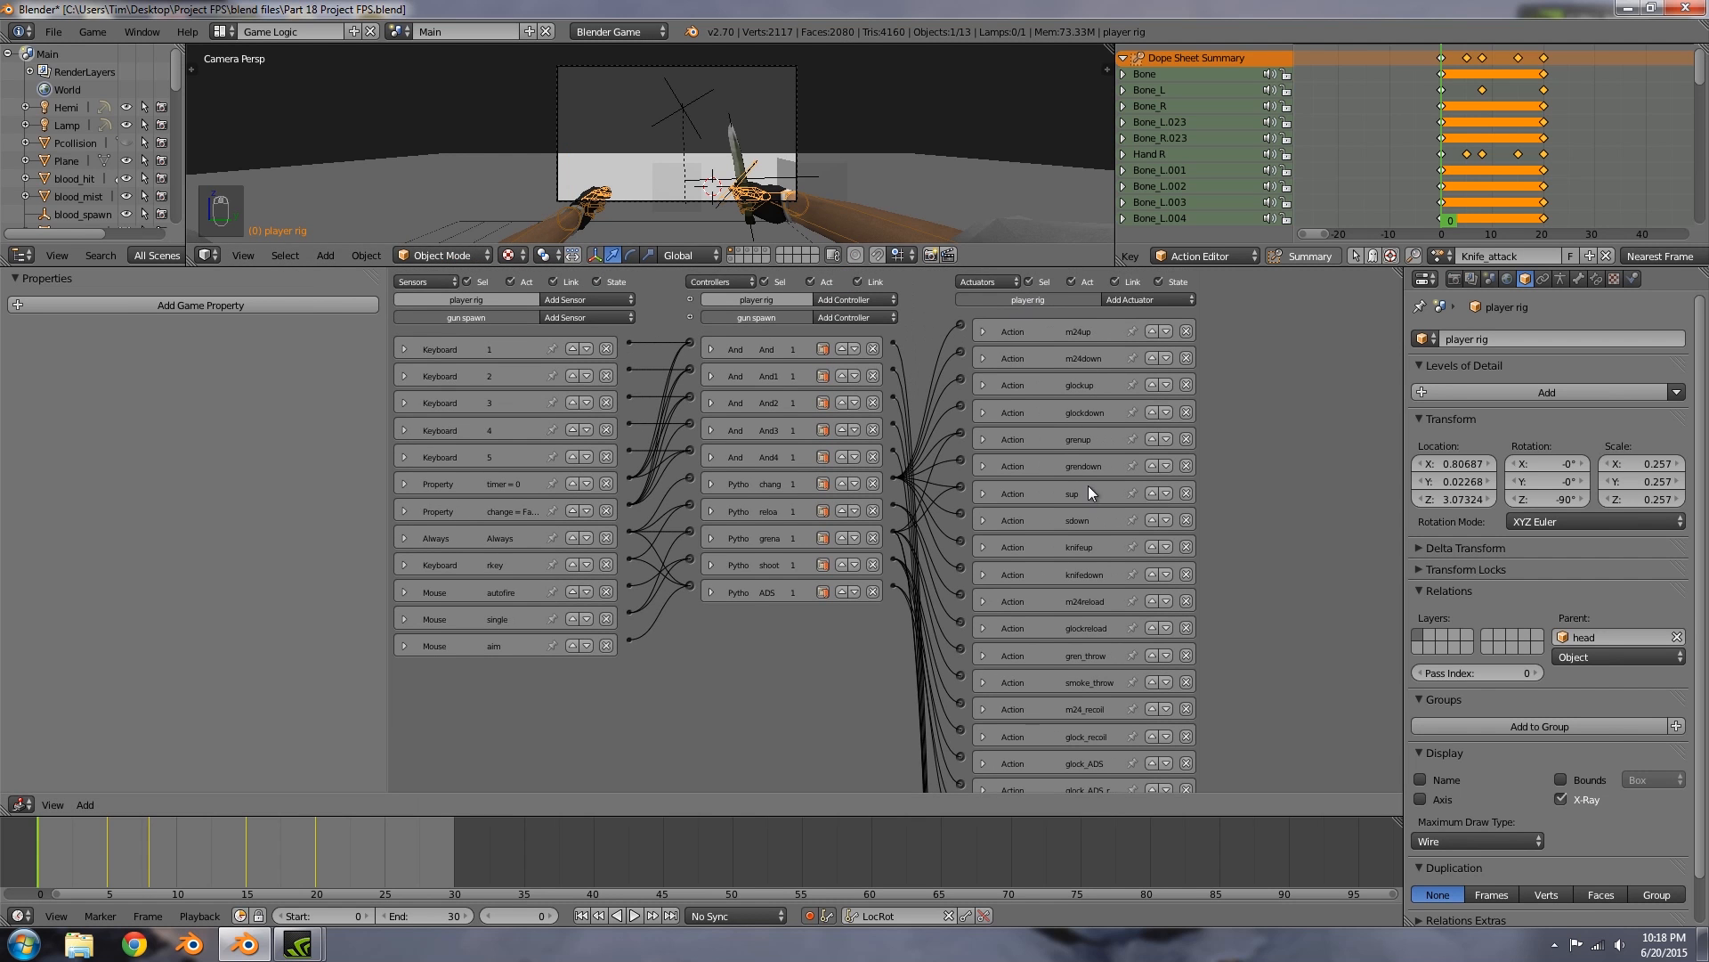
scroll(1088, 484, "down", 8)
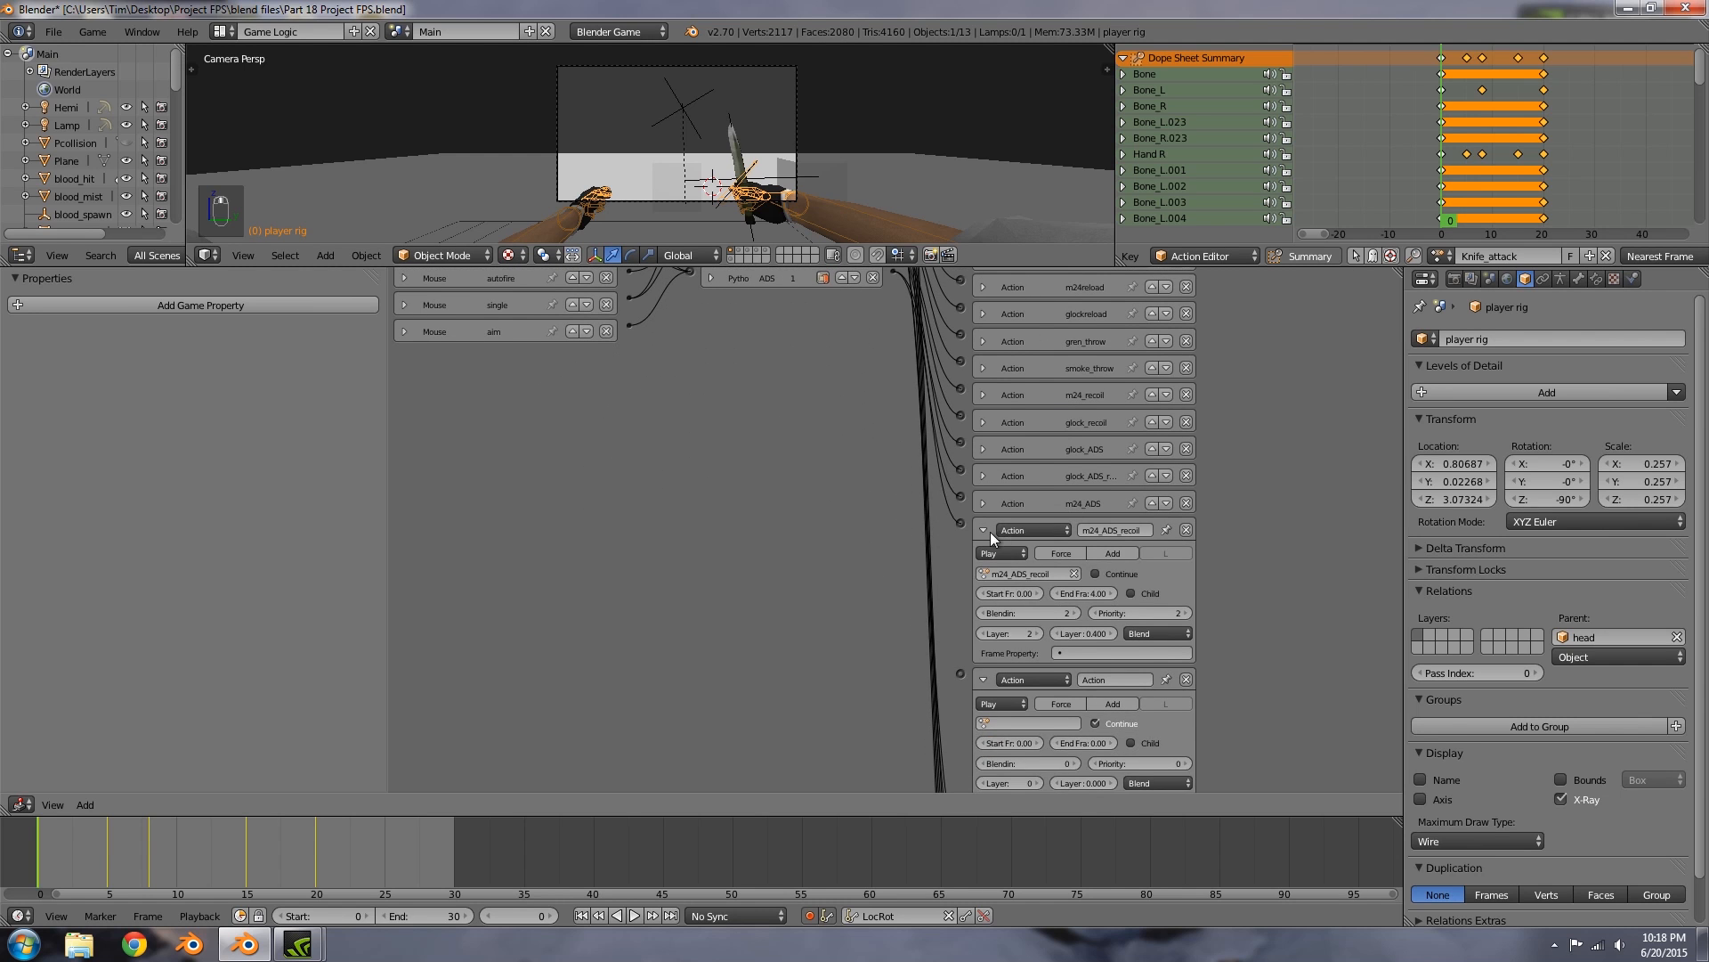
Step: Collapse the m24_ADS_recoil actuator and name the new Action actuator "Knife_attack"
left_click(984, 530)
scroll(1068, 520, "down", 2)
type("KL")
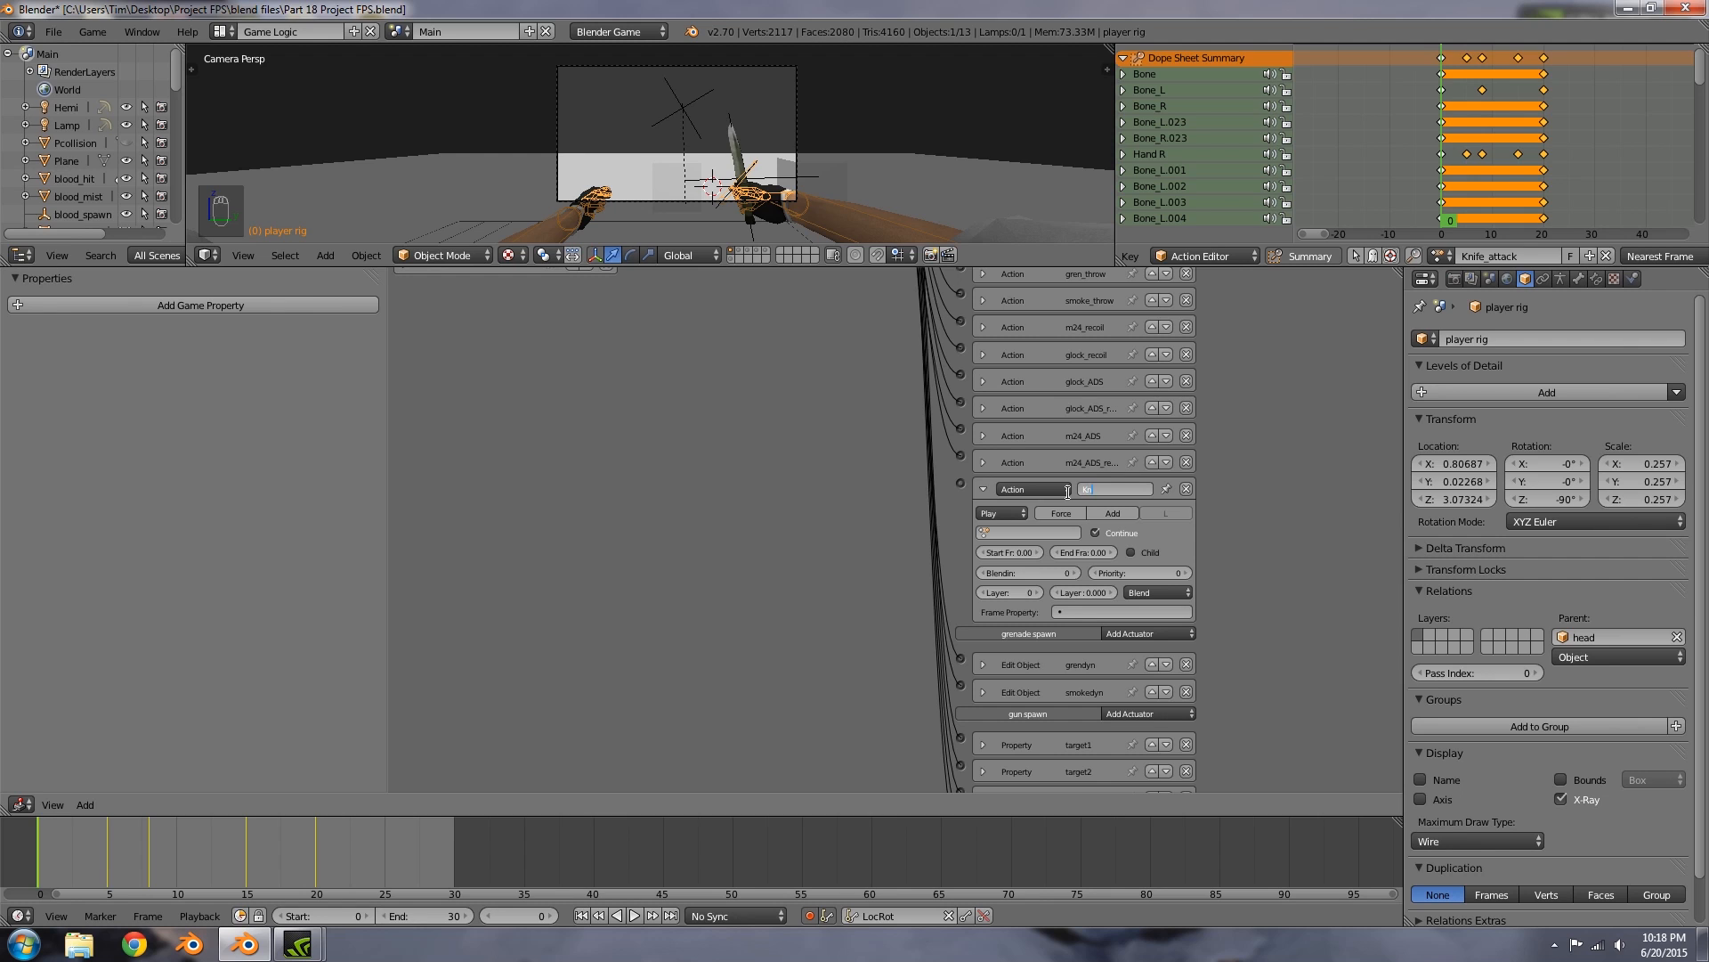
type("ife_attack")
key("Return")
Step: Assign the Knife_attack action to the new actuator and set its end frame to 20
left_click(1040, 532)
scroll(1026, 674, "down", 7)
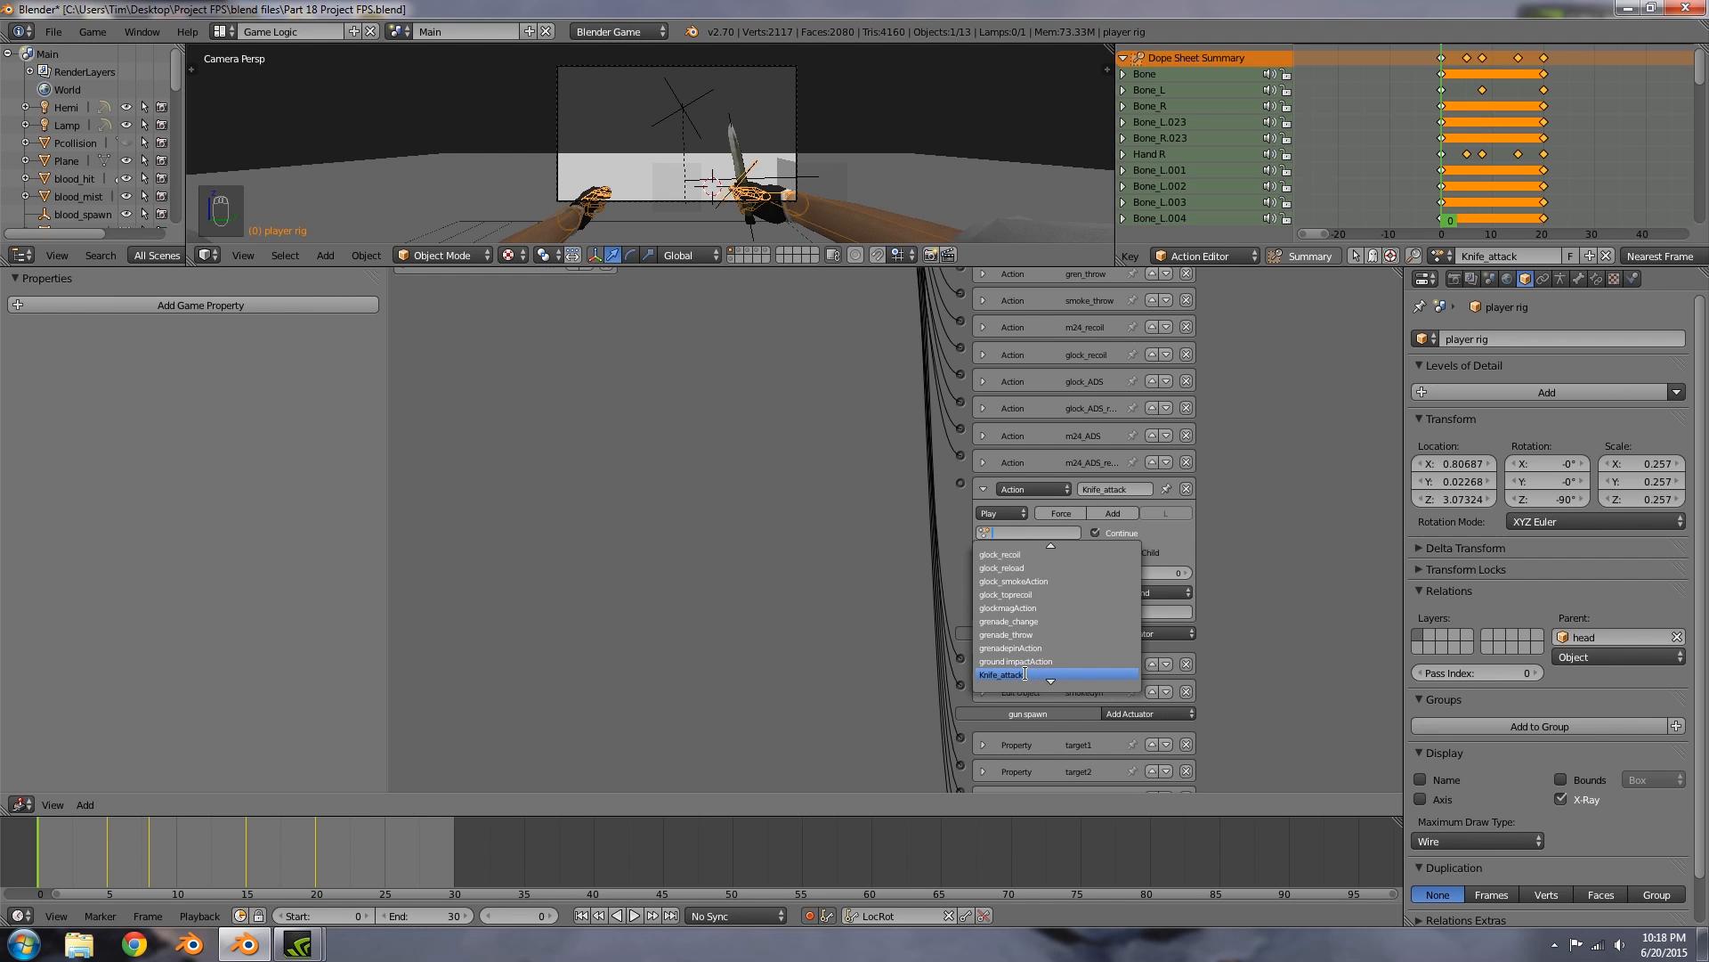
left_click(1026, 674)
left_click(1080, 553)
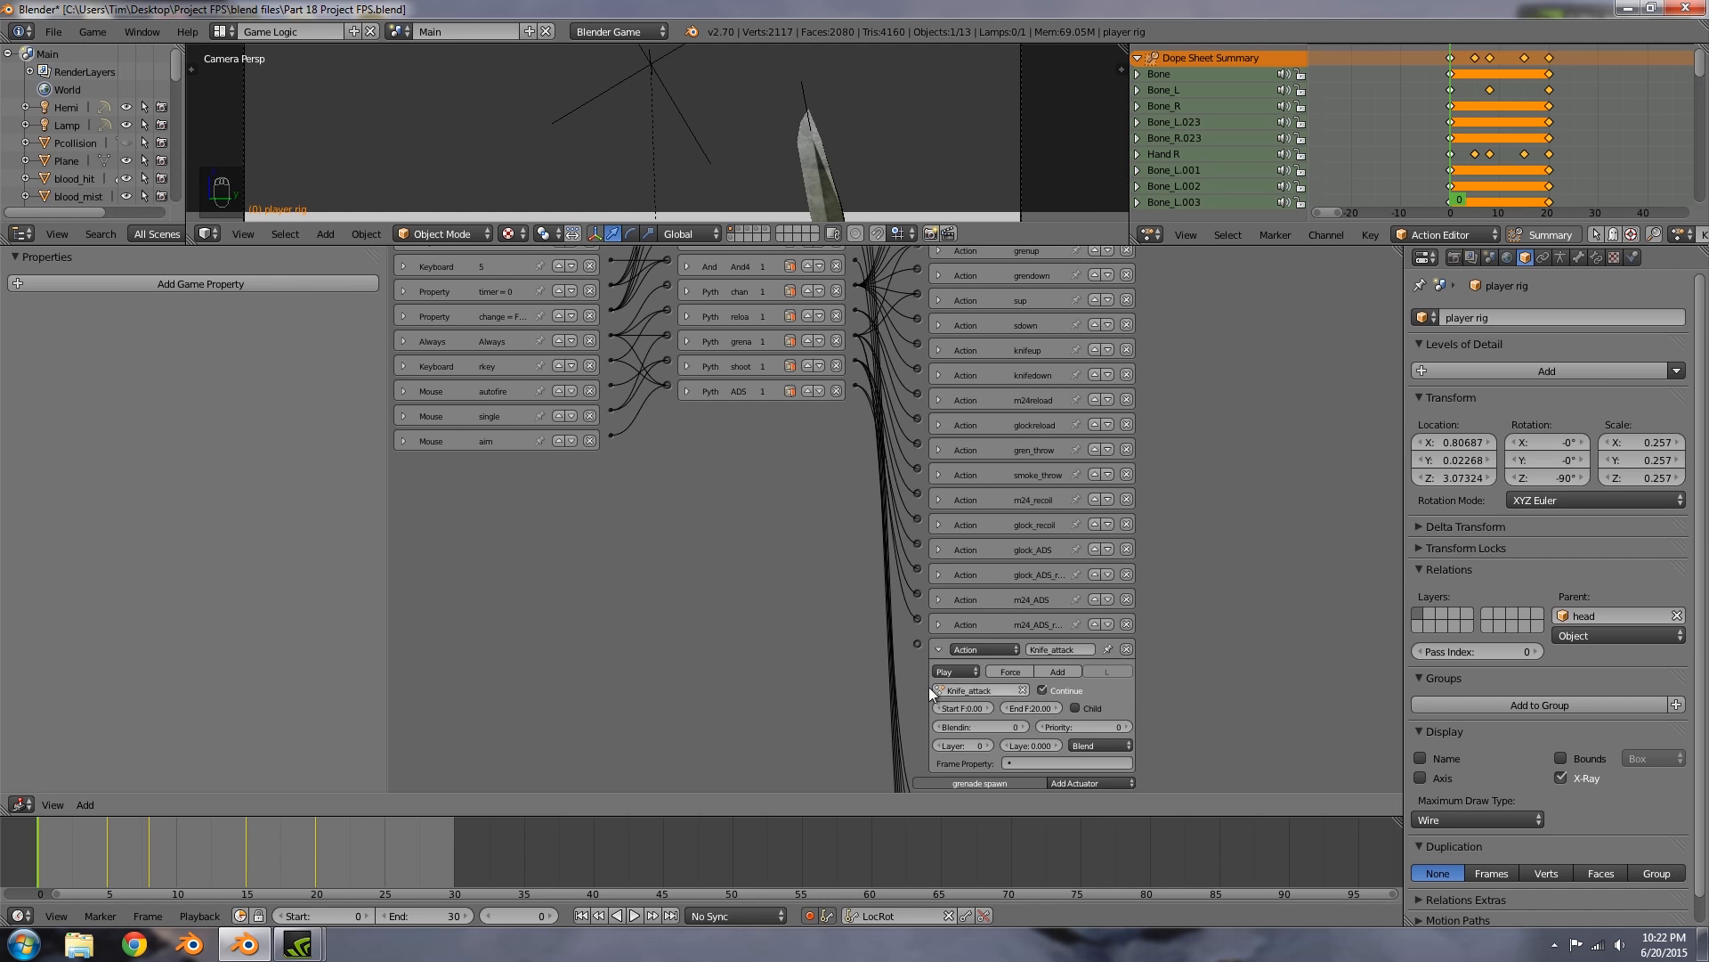
Step: Add a Python controller named "knife" to the gun spawn object and connect the single and Always sensors to it
scroll(793, 385, "up", 4)
left_click(798, 286)
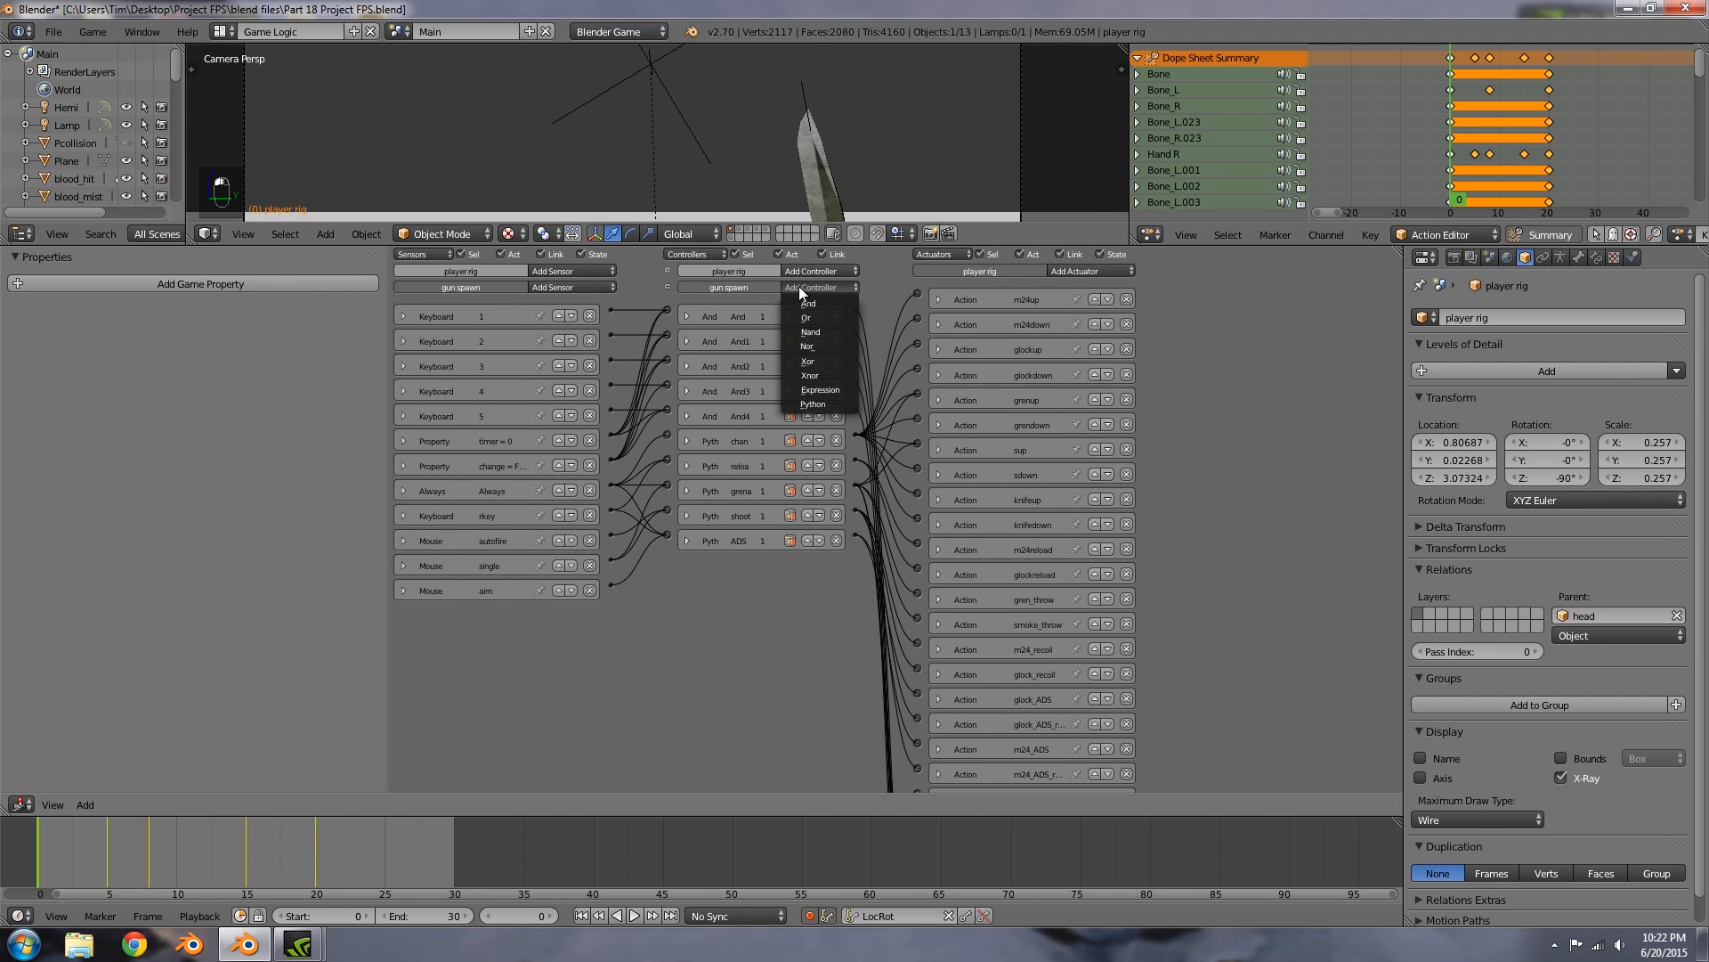
left_click(819, 404)
scroll(718, 509, "down", 1)
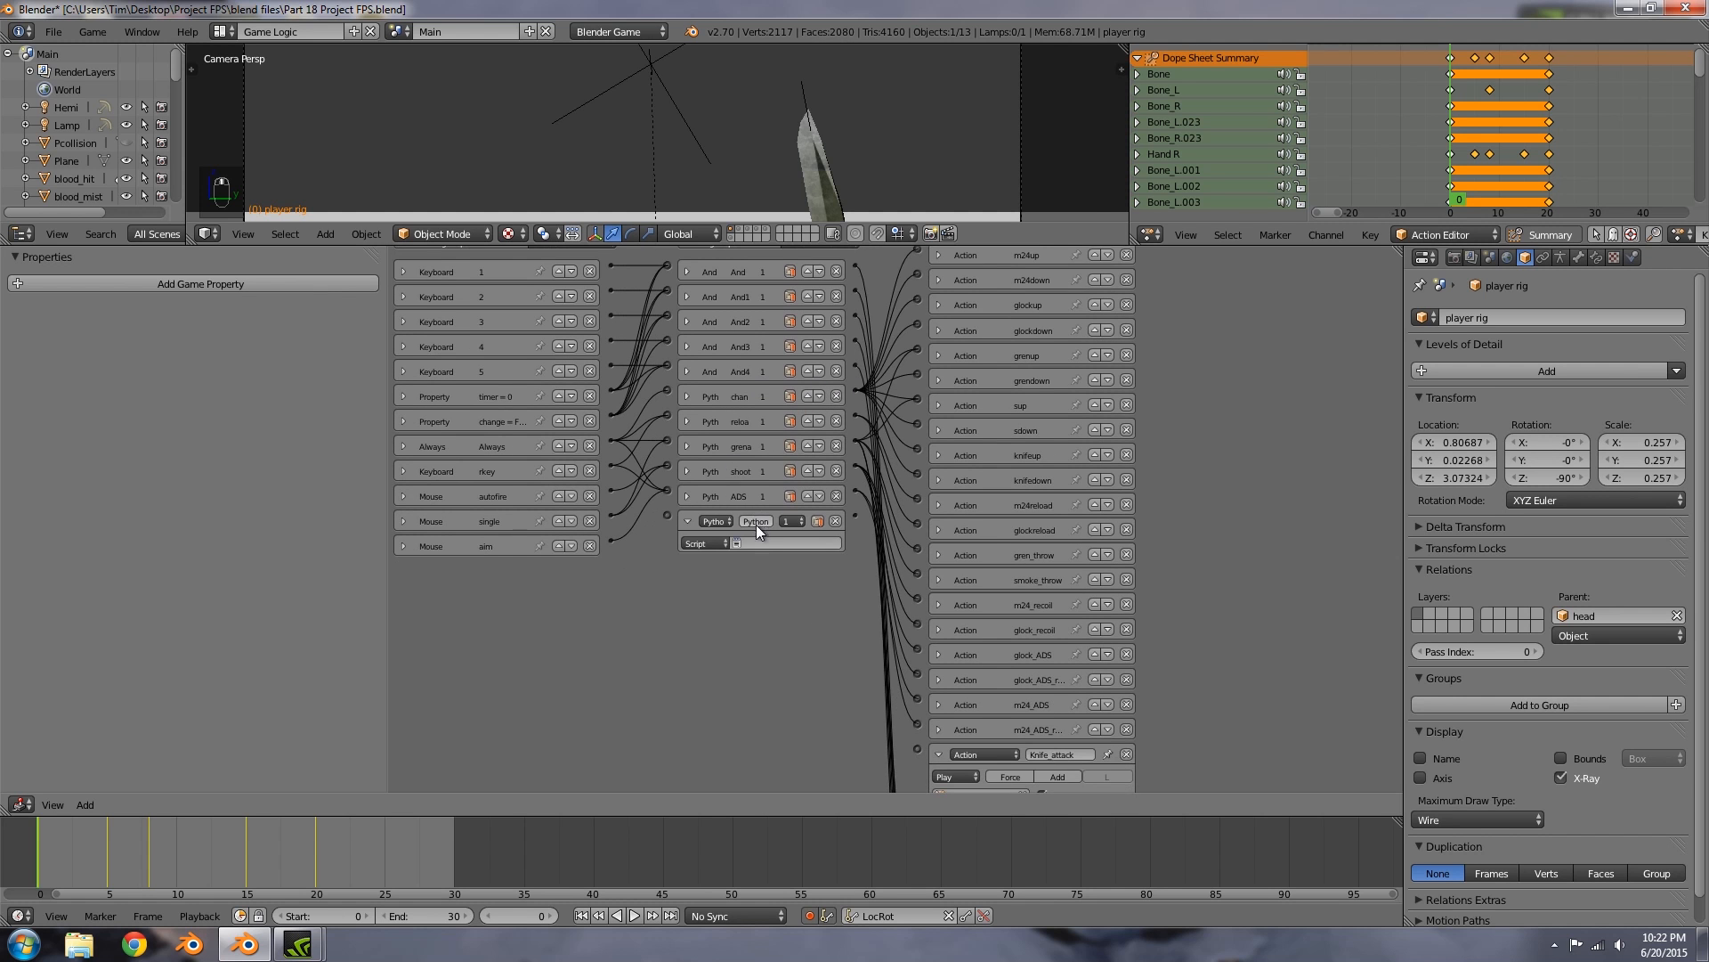
left_click(760, 522)
scroll(670, 511, "up", 1)
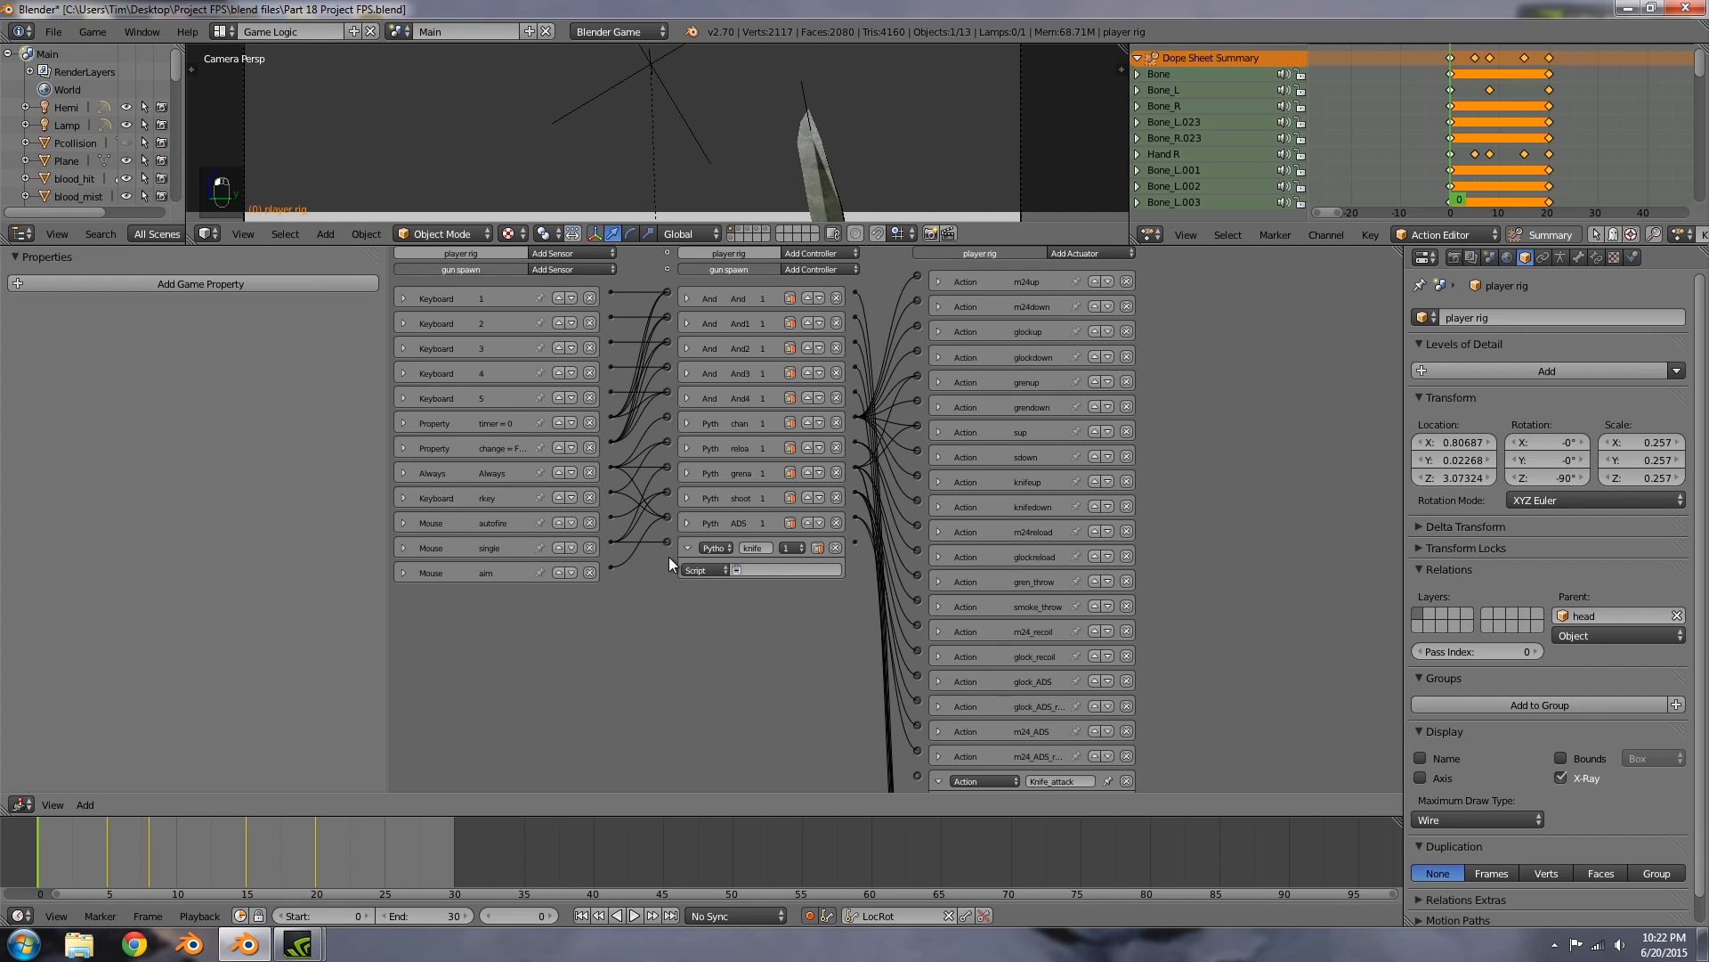
middle_click_drag(655, 553, 657, 568)
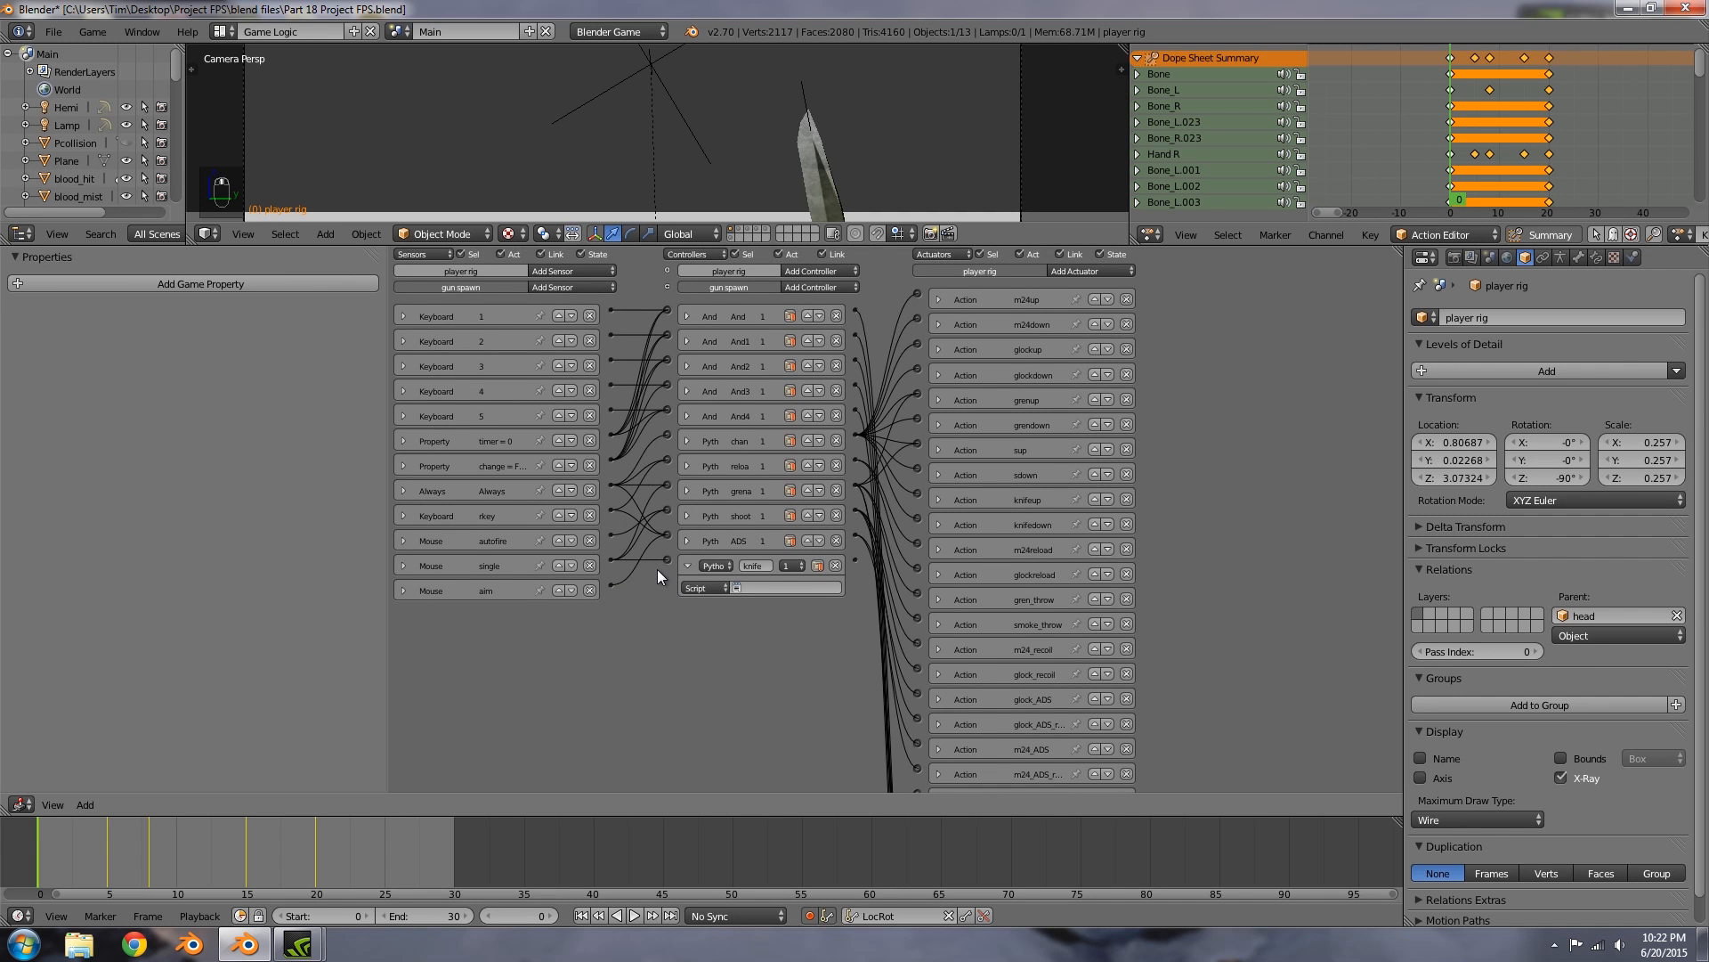
left_click_drag(611, 484, 667, 559)
Step: Add a Keyboard sensor named "knife" to gun spawn, set its key to V, connect it to the knife controller and collapse it
left_click(555, 286)
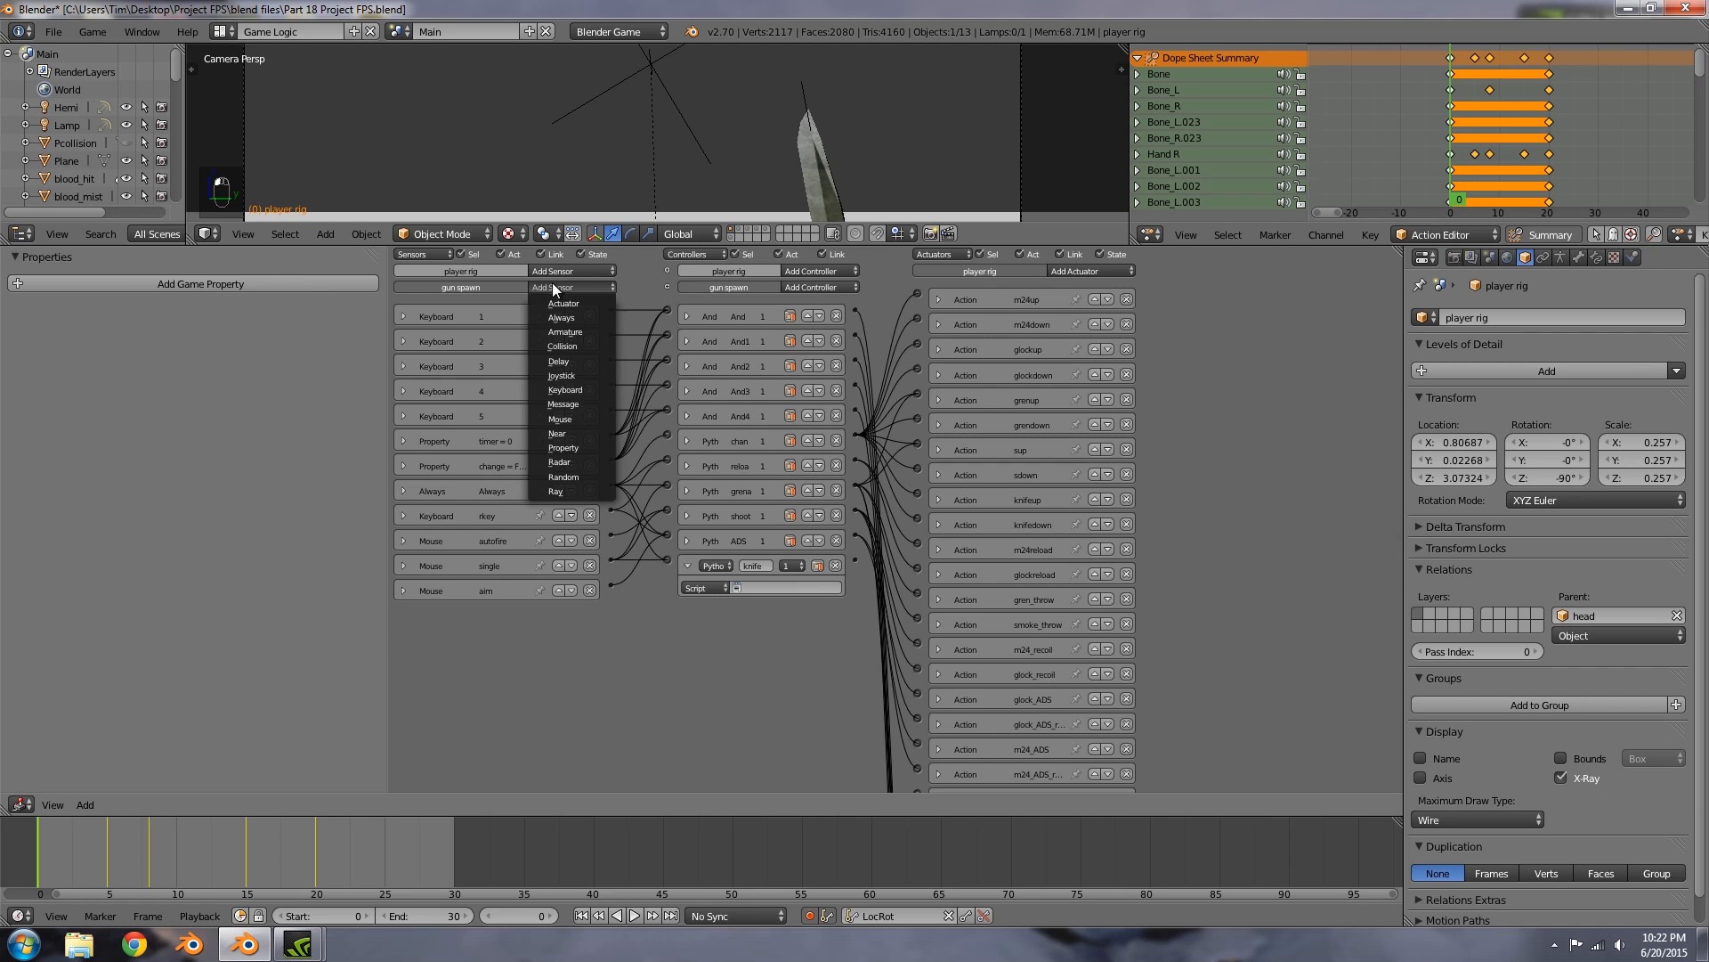
left_click(578, 390)
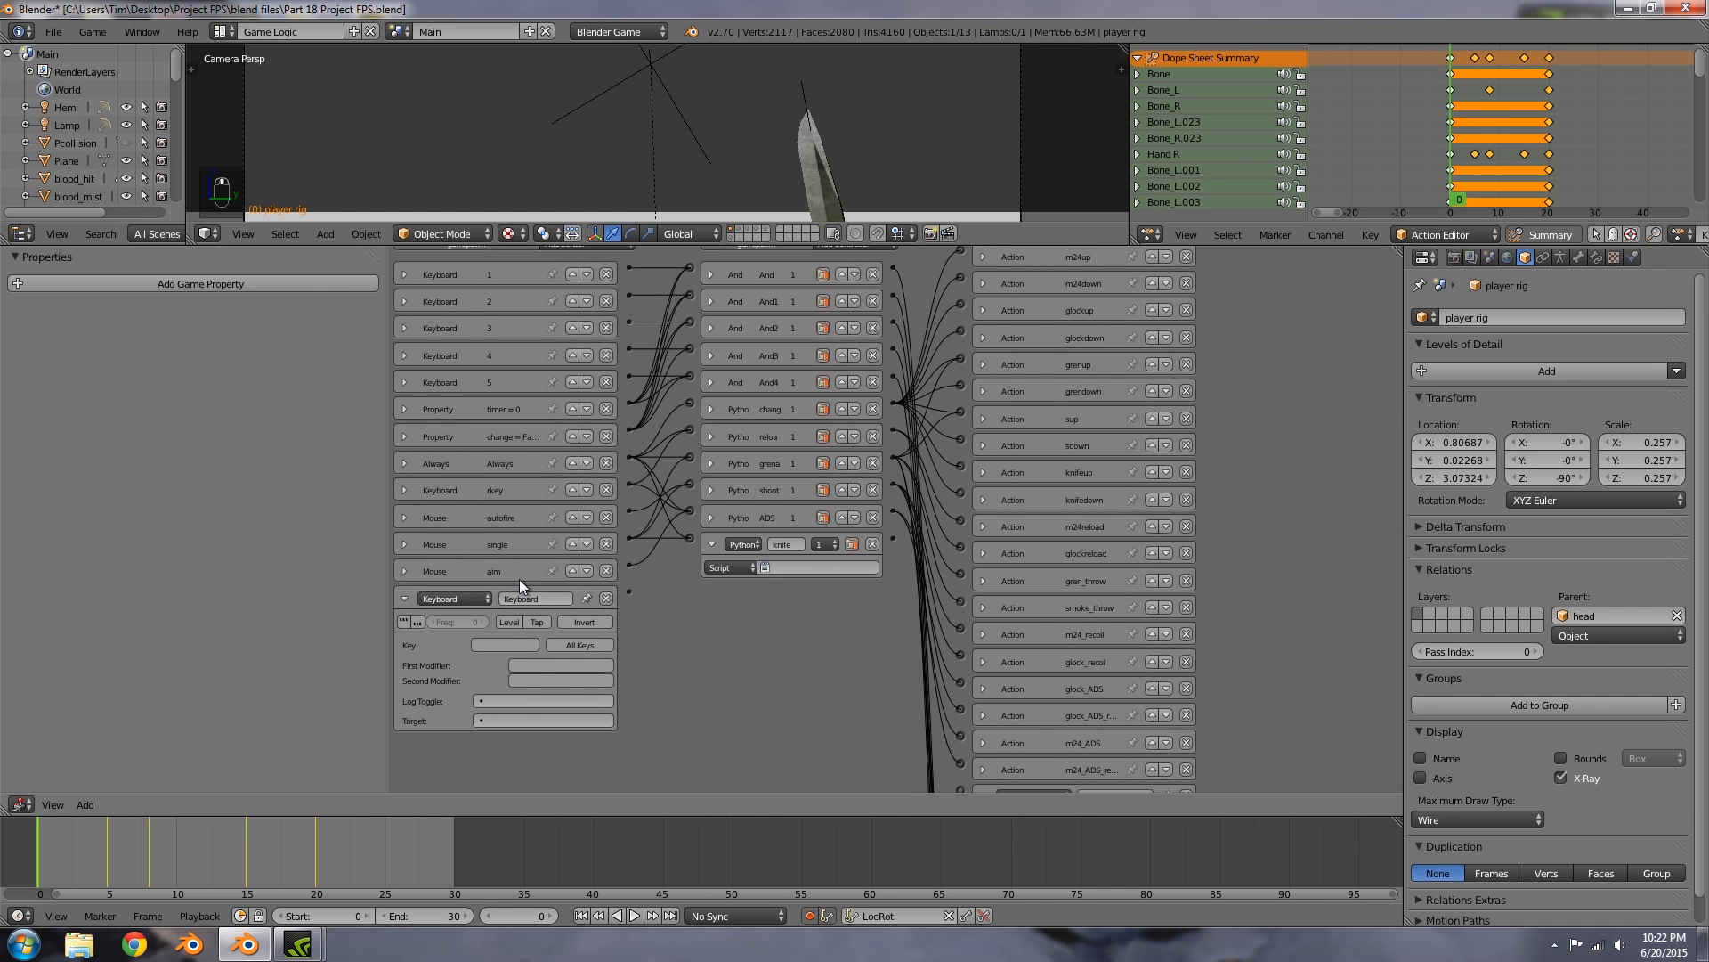
type("knif")
key("f")
left_click(503, 644)
key("v")
left_click(405, 598)
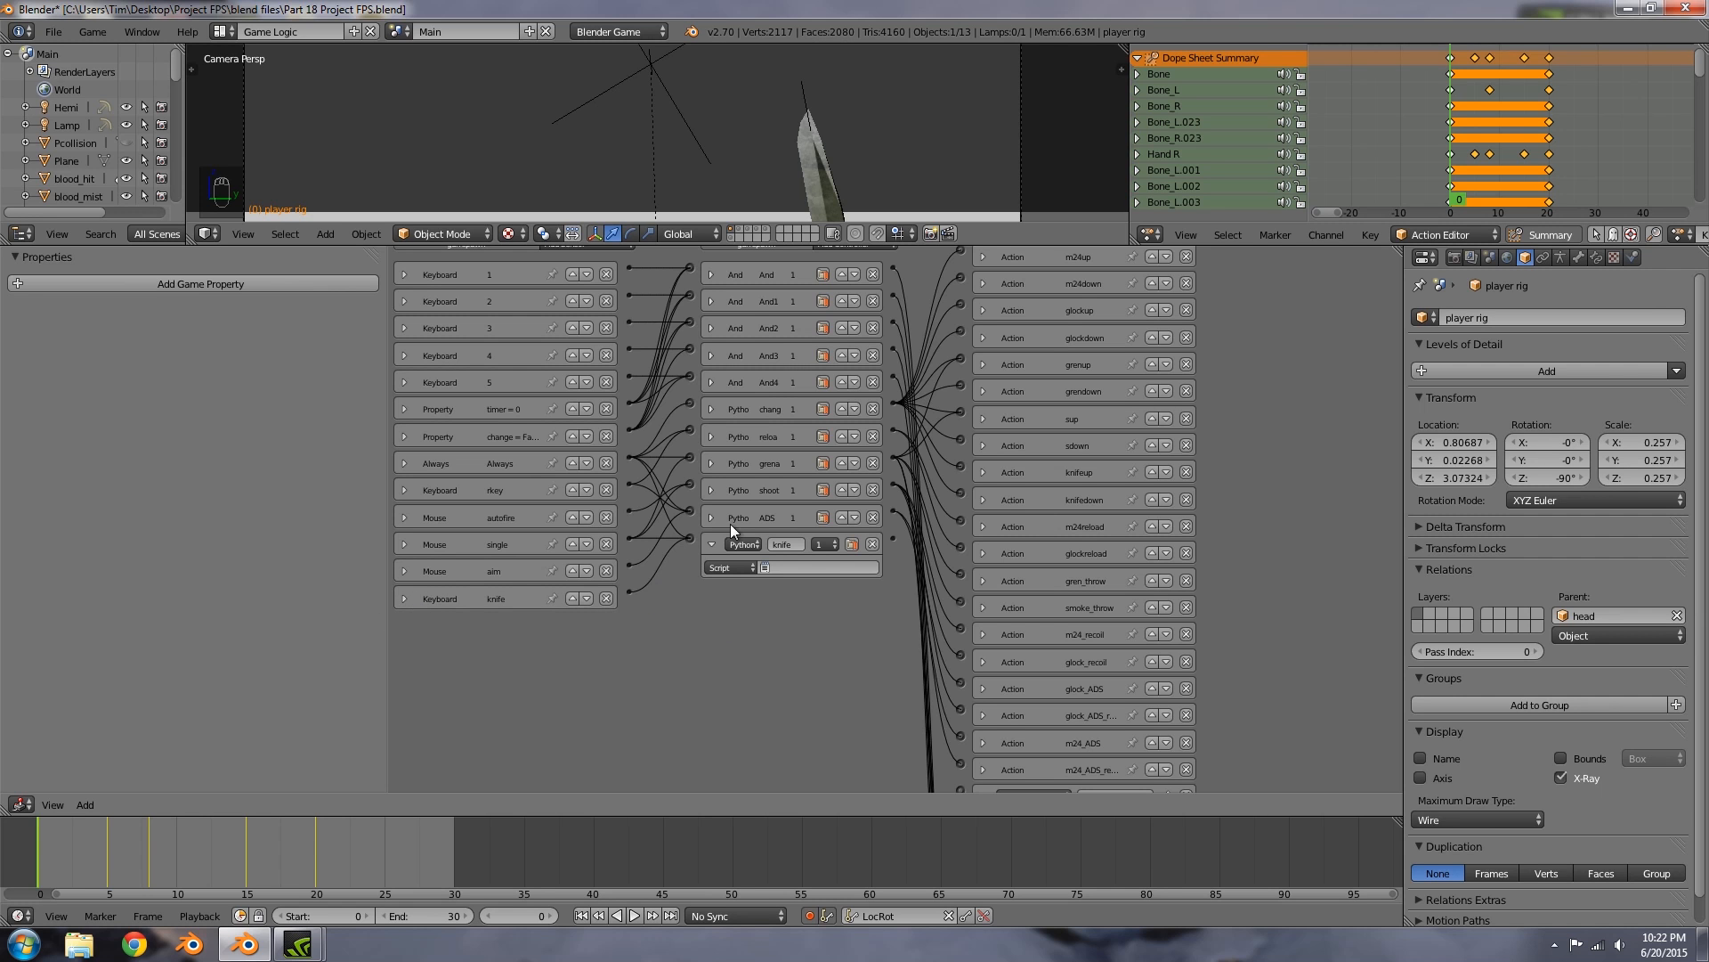
Step: Enlarge the upper editors, switch the Action Editor to a Text Editor and widen it for scripting
left_click_drag(1225, 246, 1228, 617)
left_click(1151, 601)
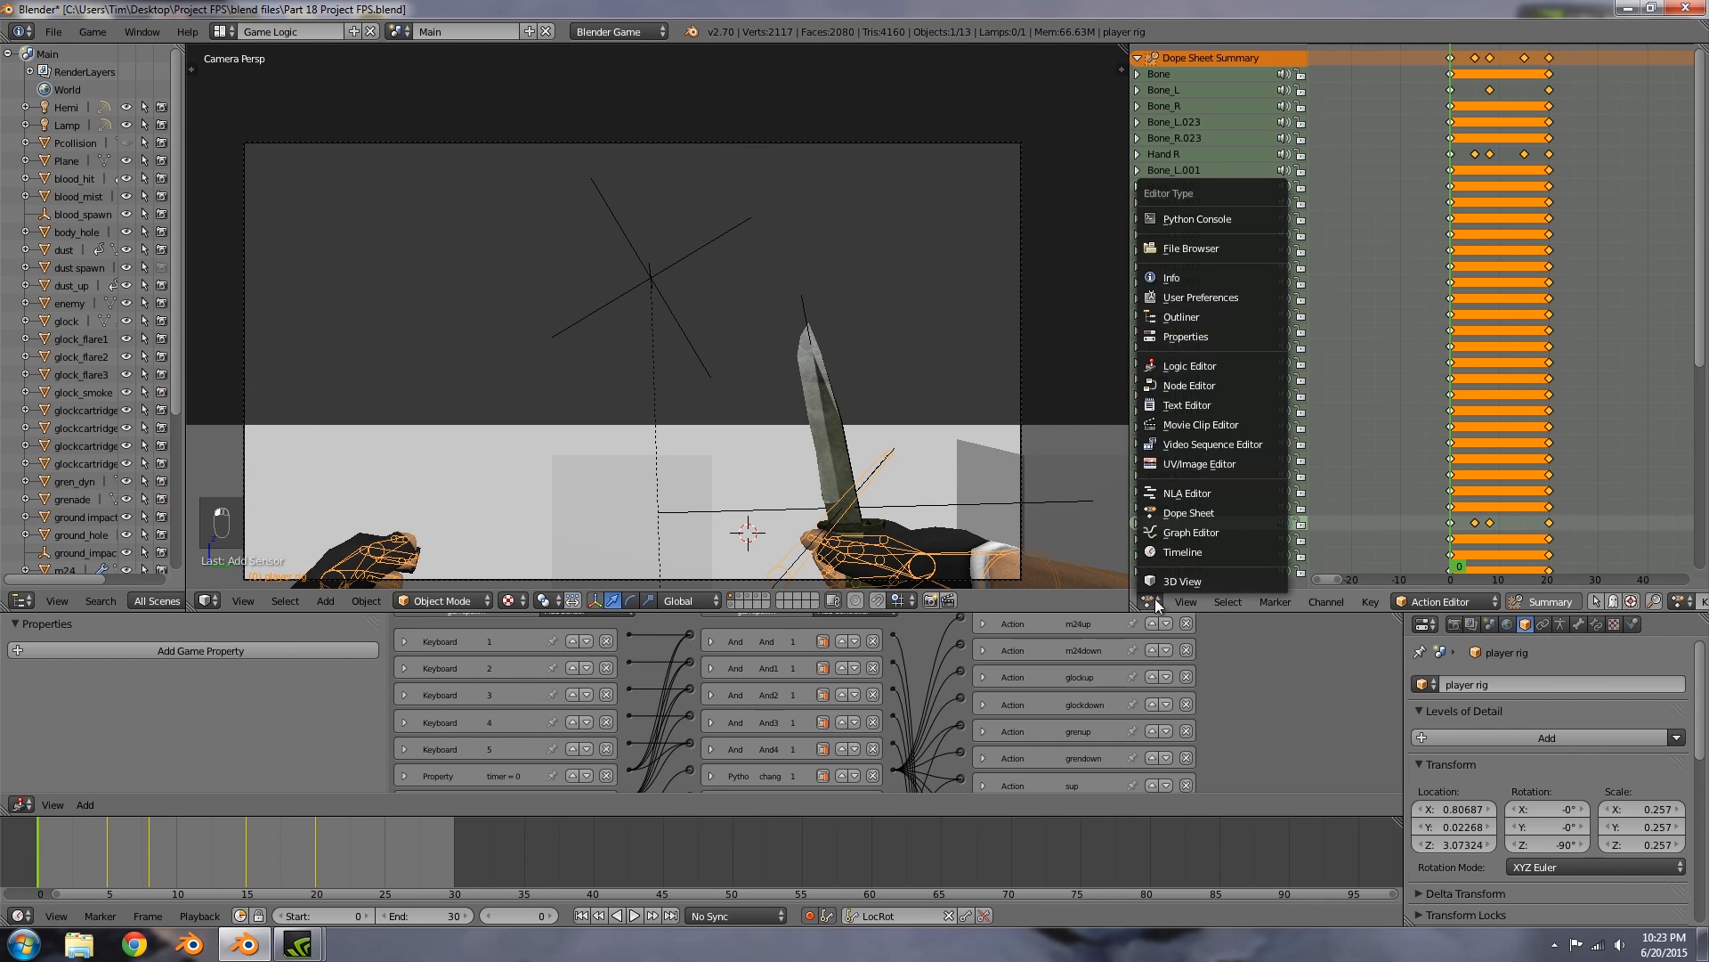
left_click(1181, 408)
left_click_drag(1125, 410, 882, 409)
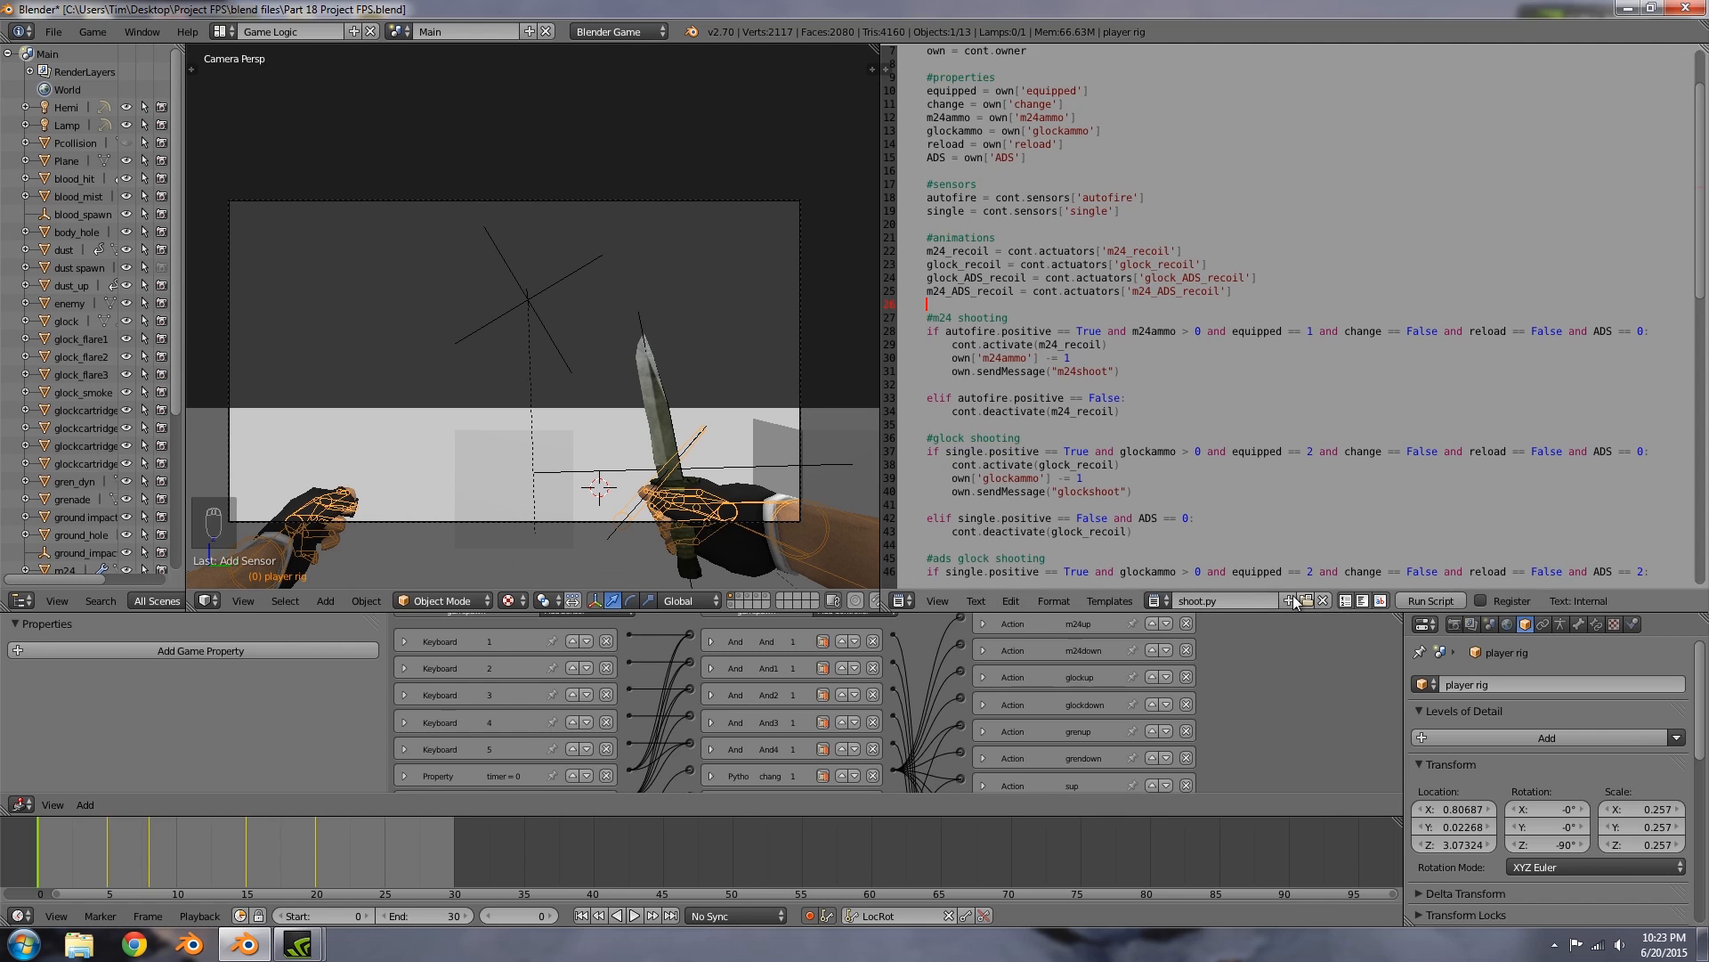
Step: Create a new text block and name it knife.py
left_click(1288, 601)
double_click(1228, 601)
type("knfie")
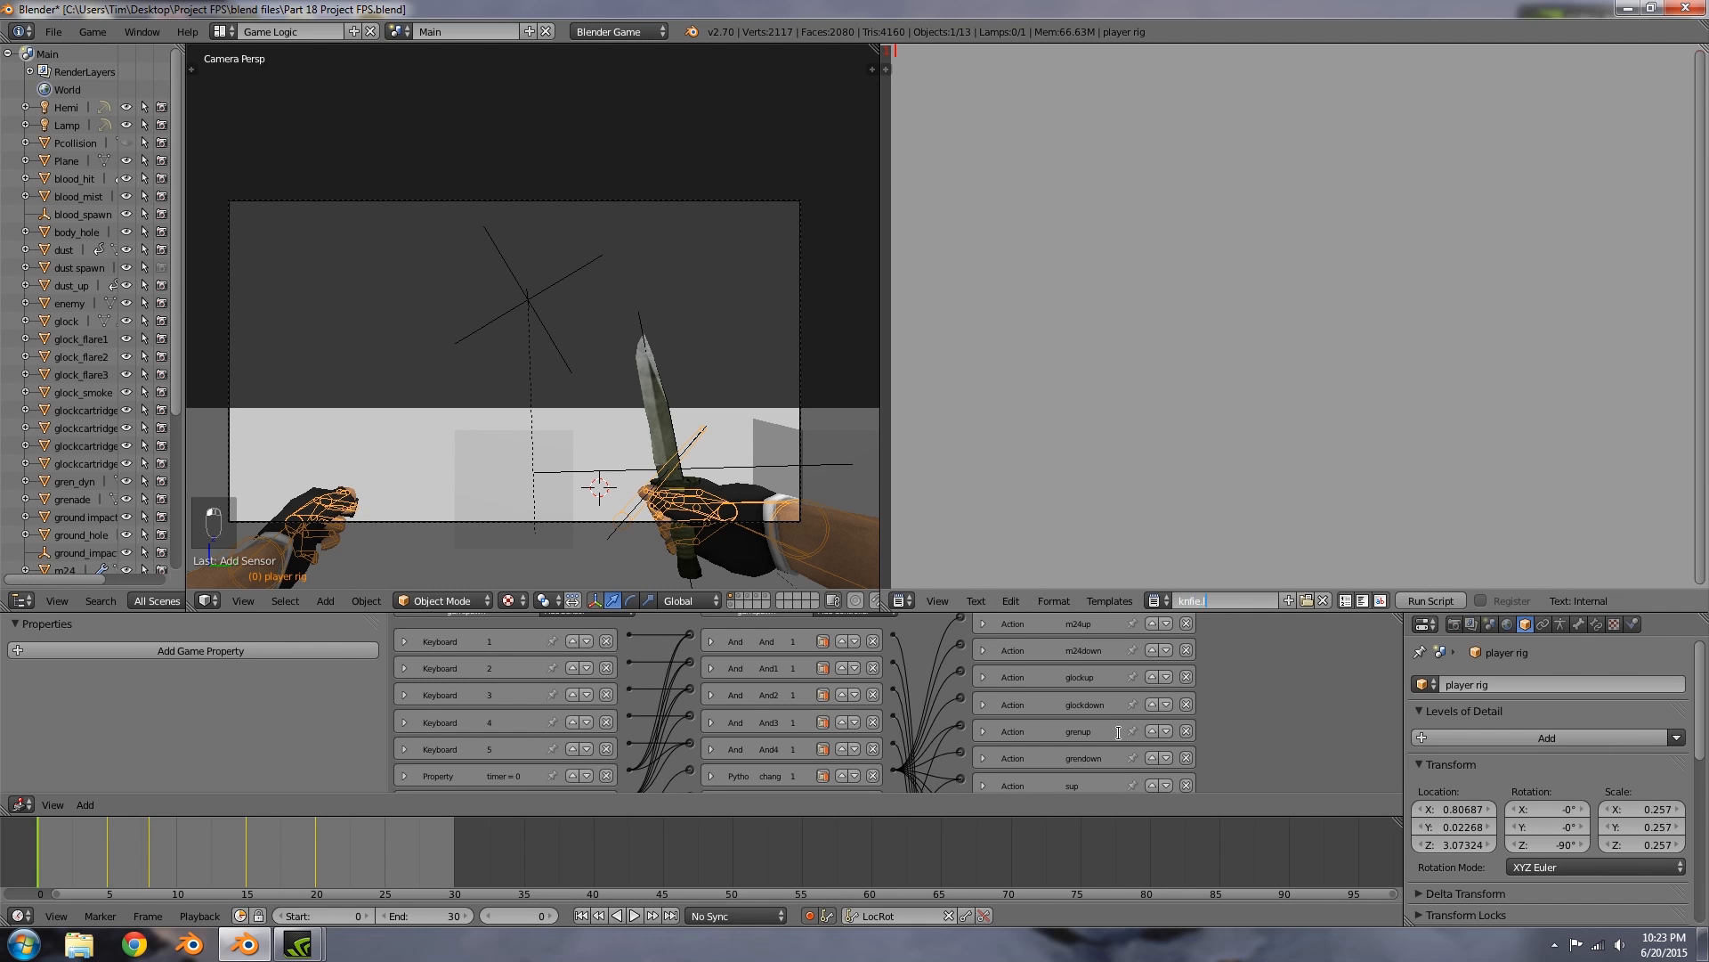
key("Return")
left_click(1243, 594)
type("knife.py")
key("Return")
type("import bge")
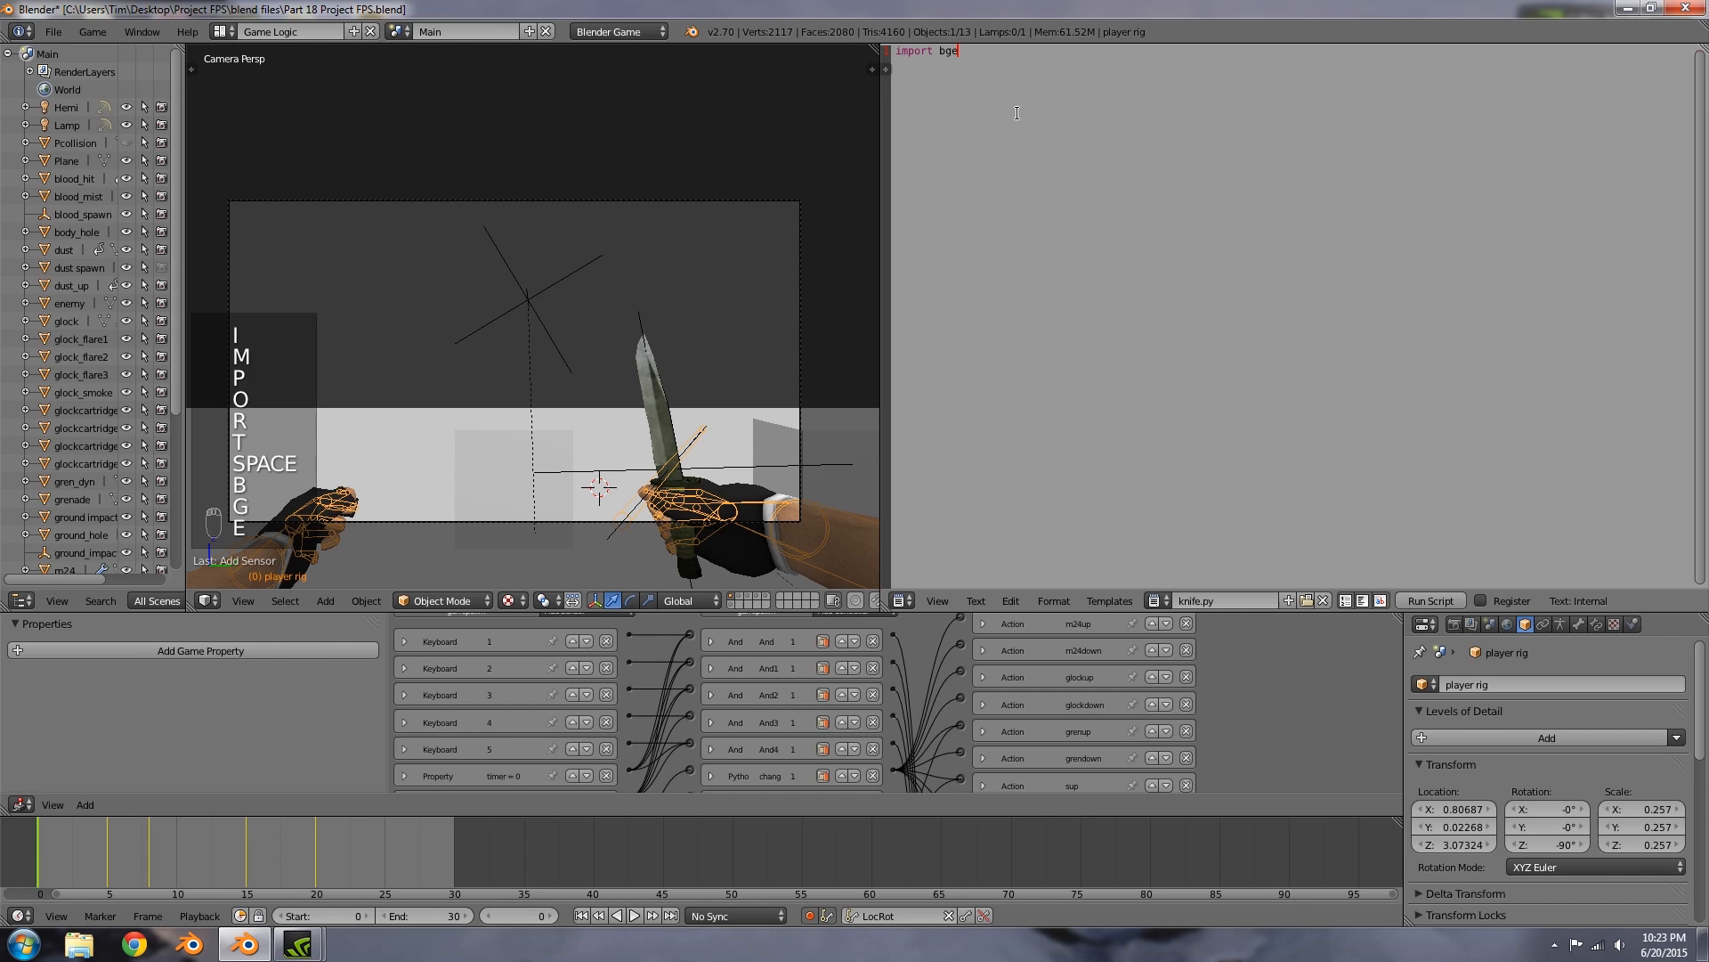
key("Return")
key("Return")
key("Return")
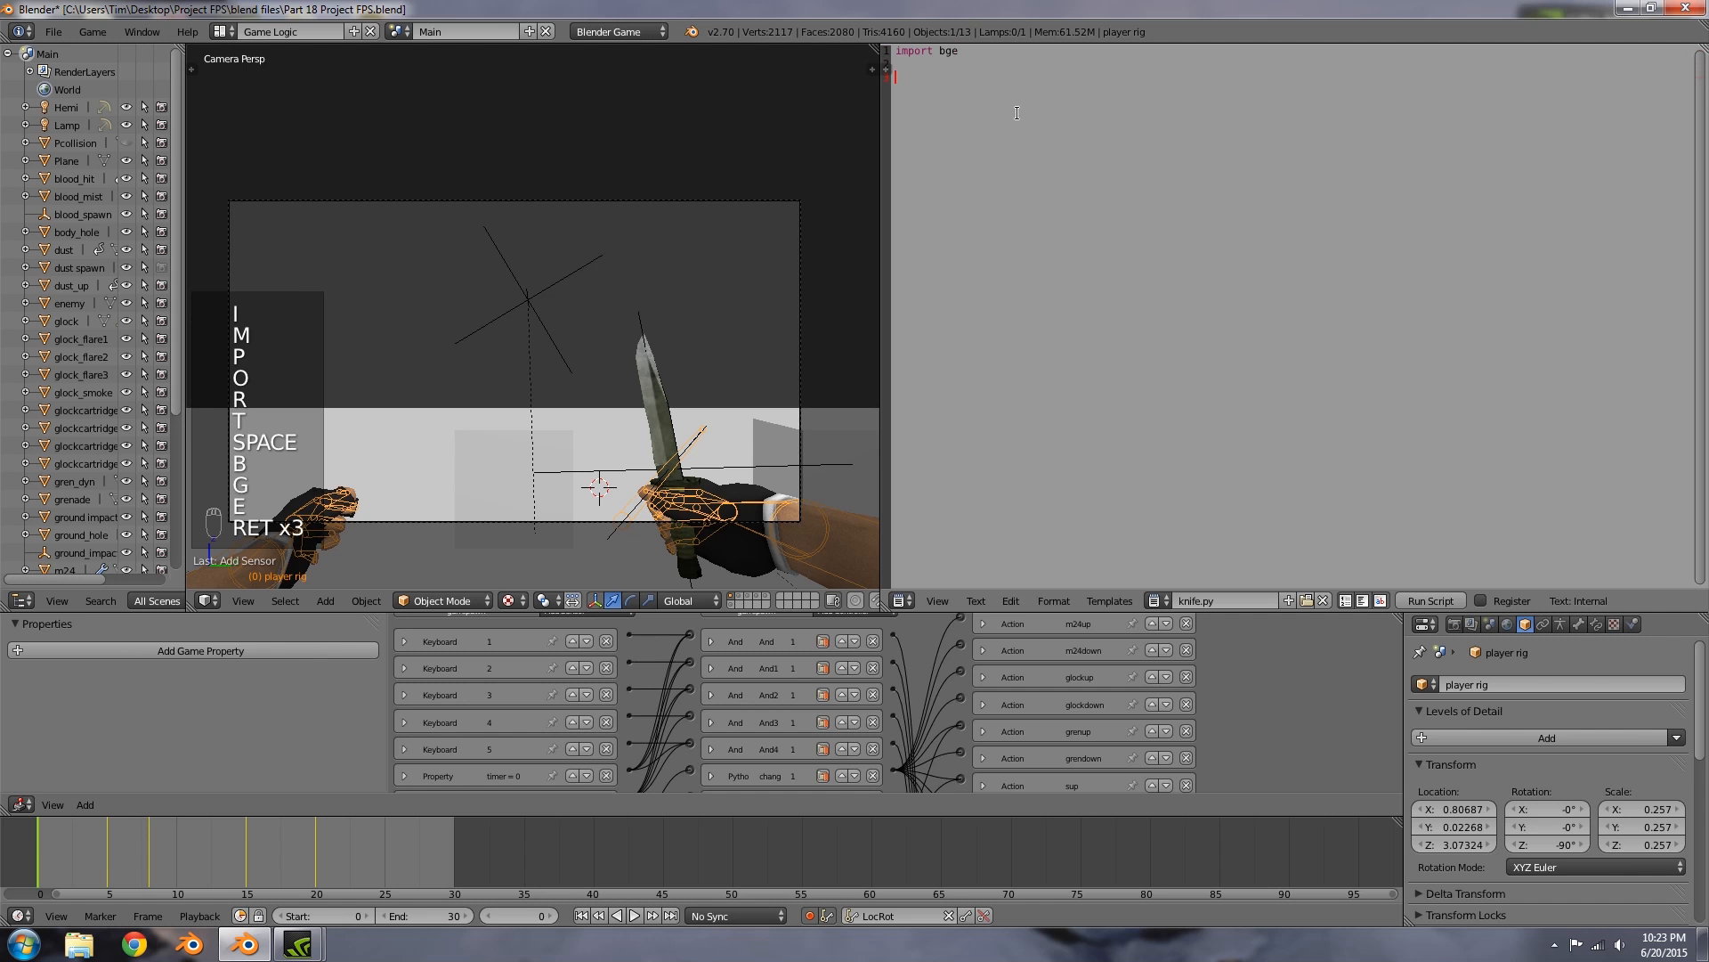
Step: Copy the opening code of ADS.py, from import bge through the ADS property line, into knife.py
left_click(1163, 600)
left_click(1175, 628)
scroll(1045, 338, "up", 15)
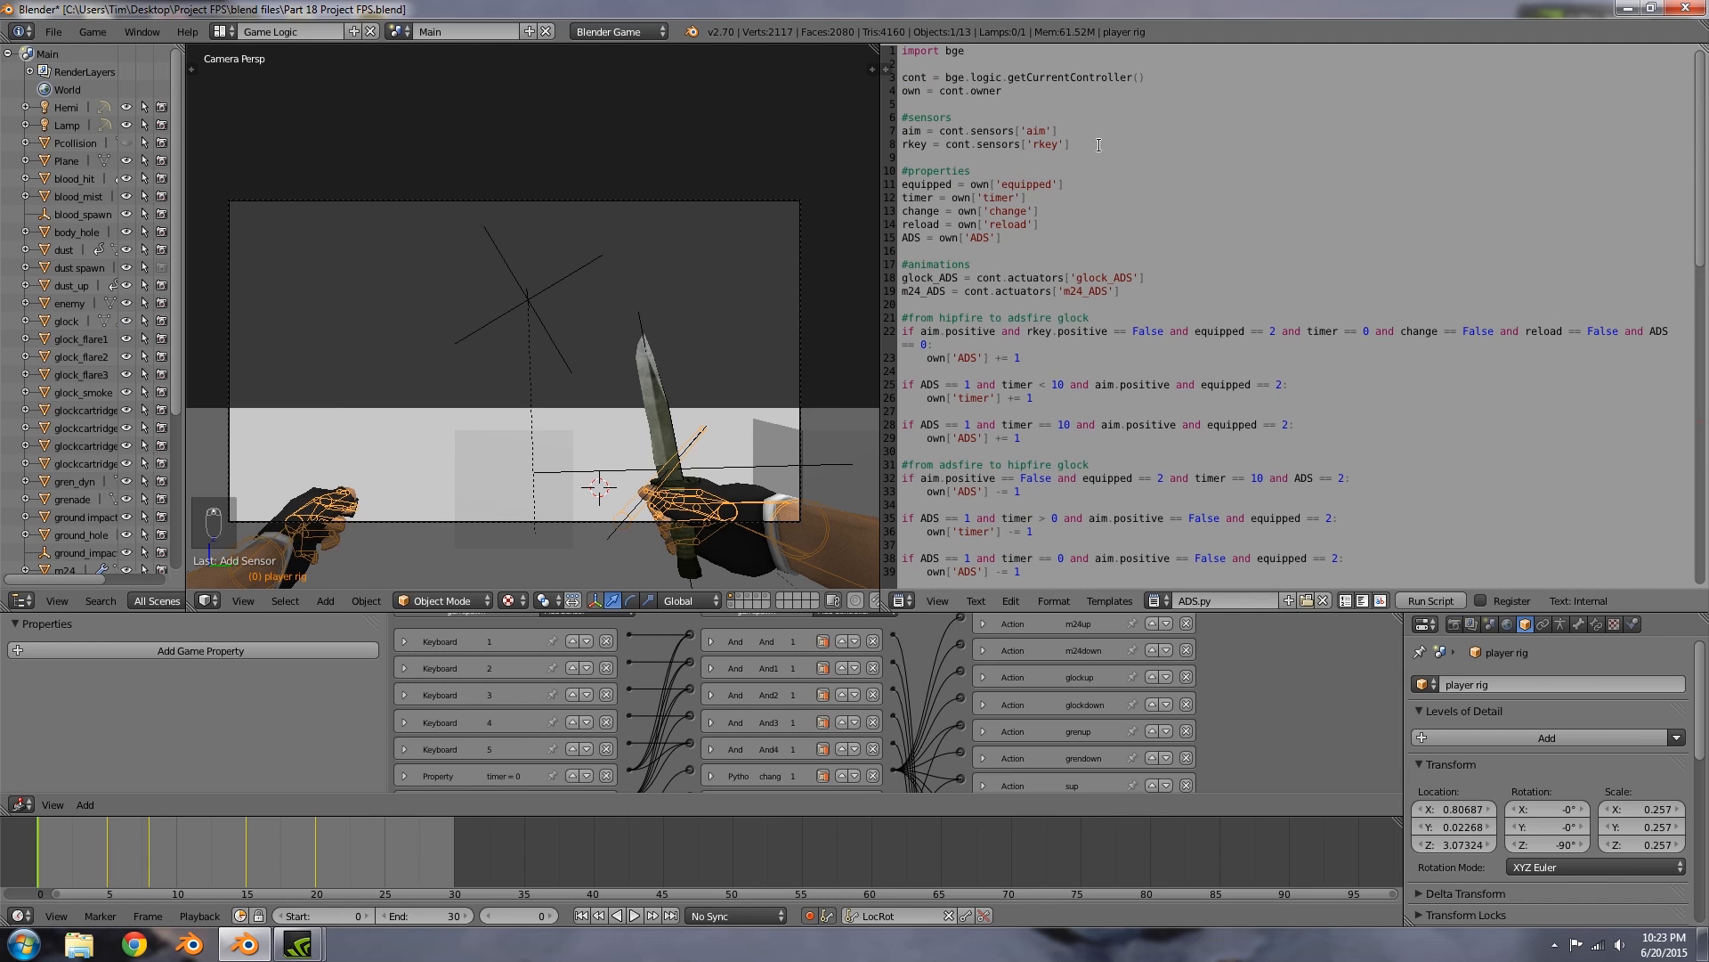
left_click_drag(1057, 235, 894, 43)
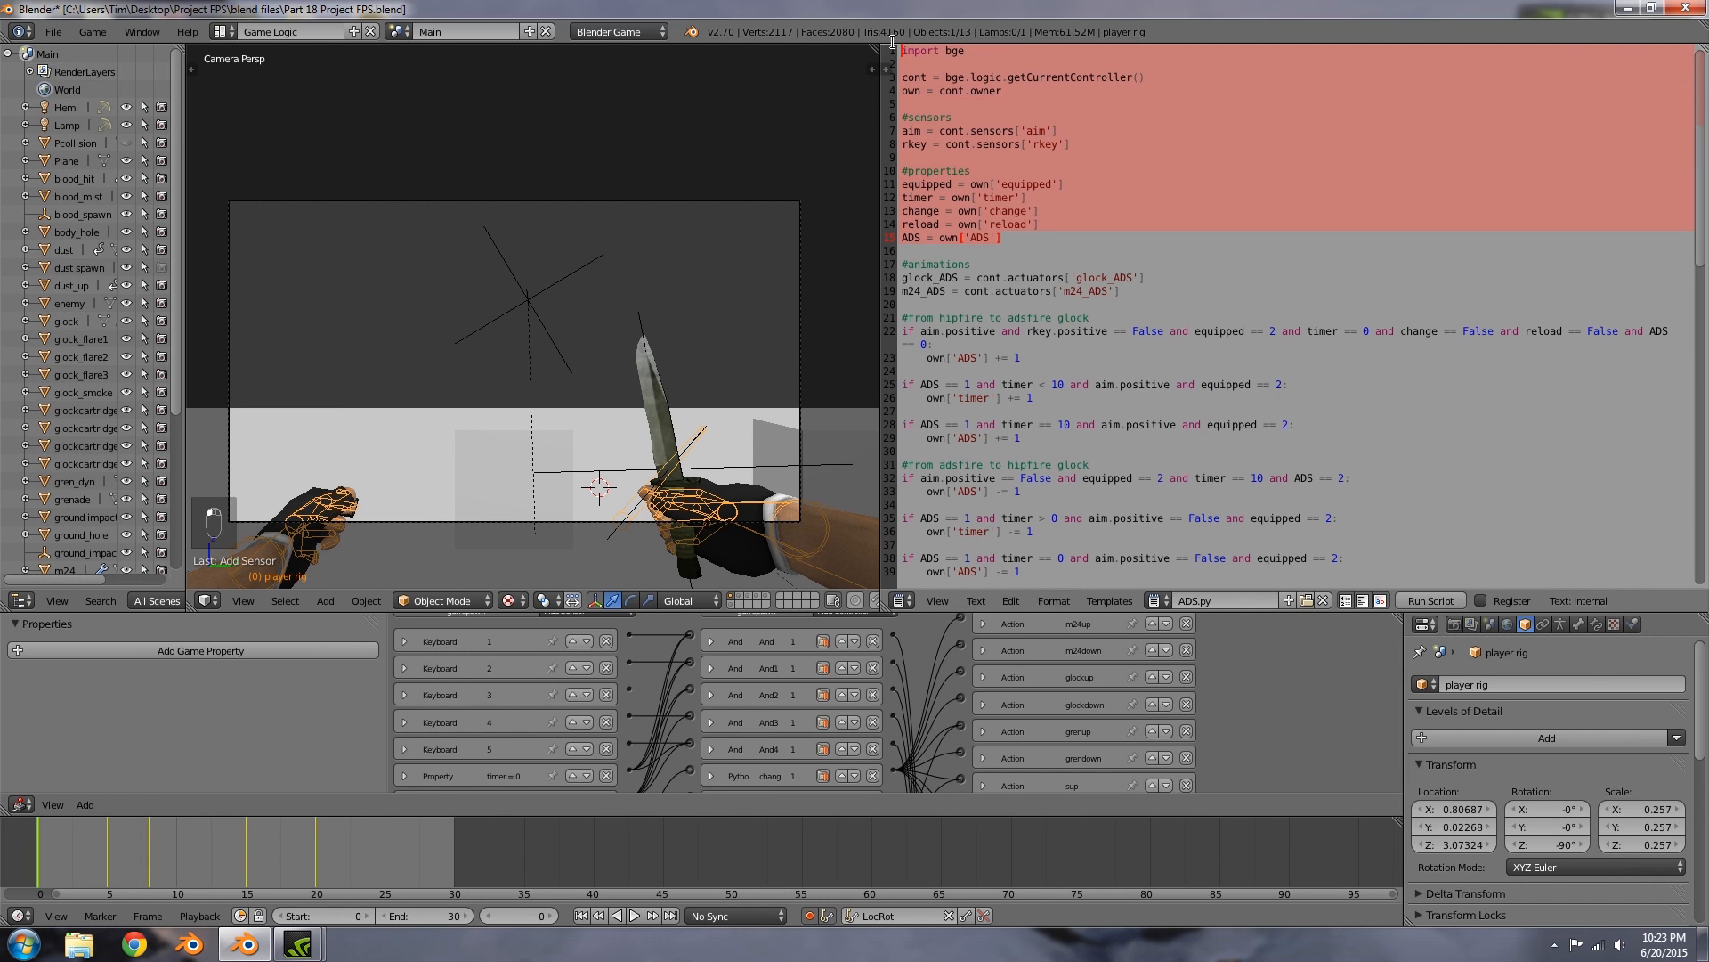
key("ctrl+c")
left_click(1157, 600)
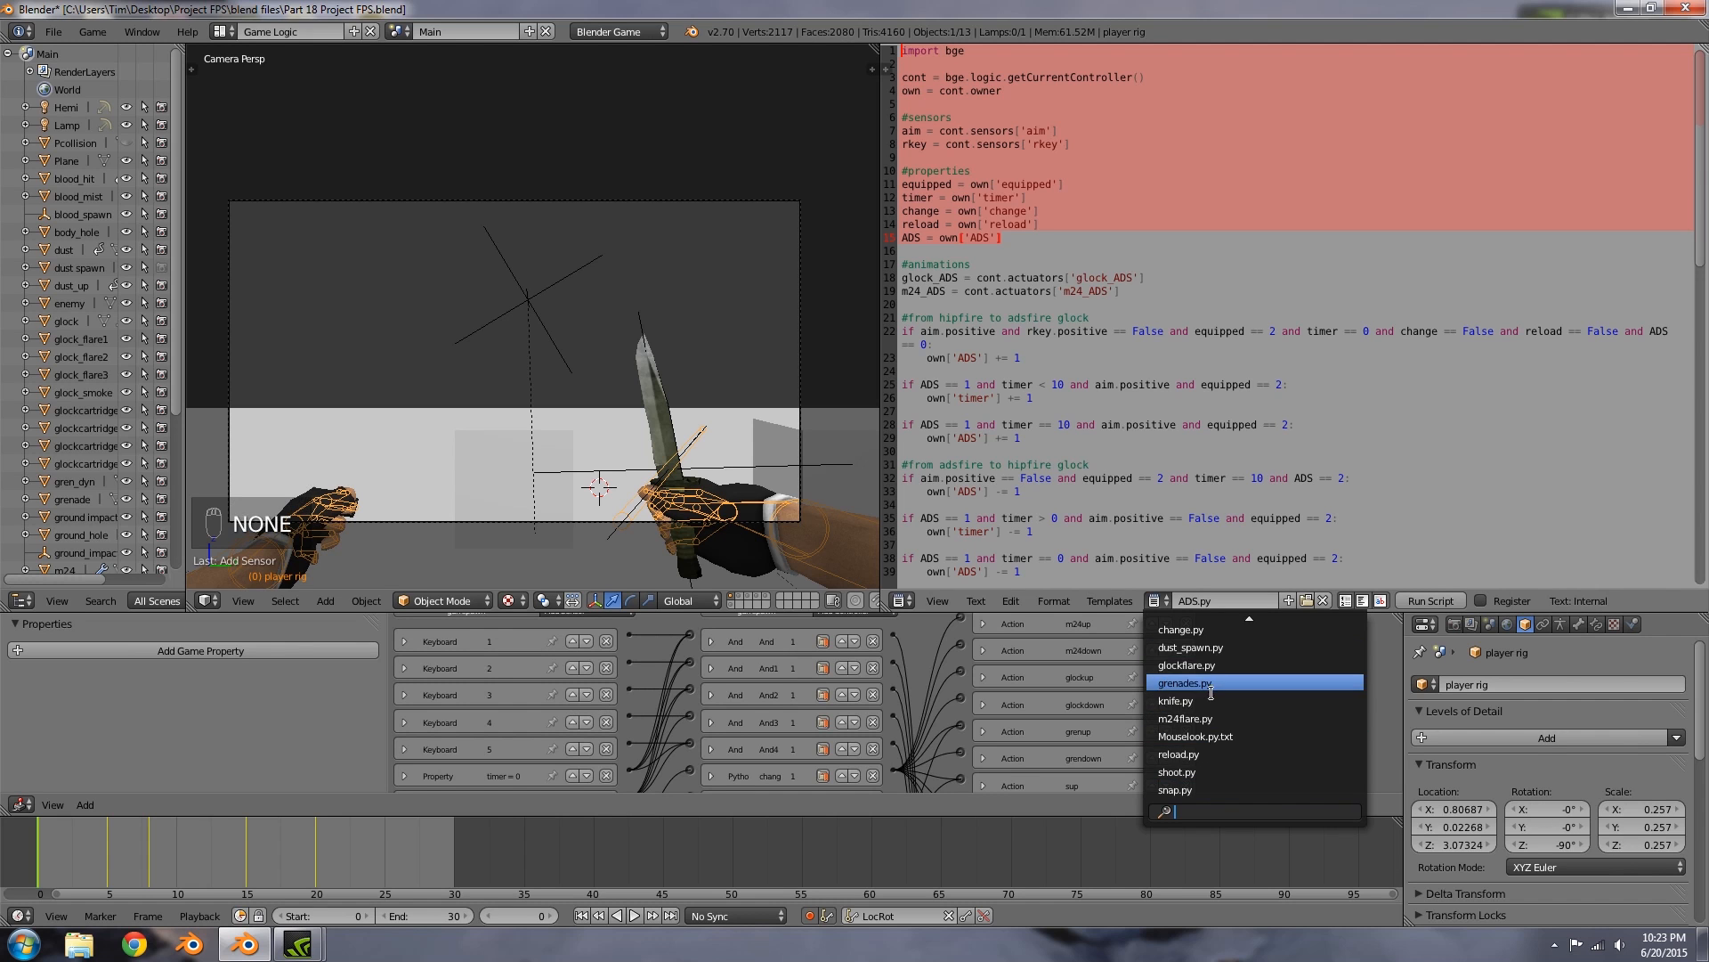
left_click(1216, 702)
key("ctrl+v")
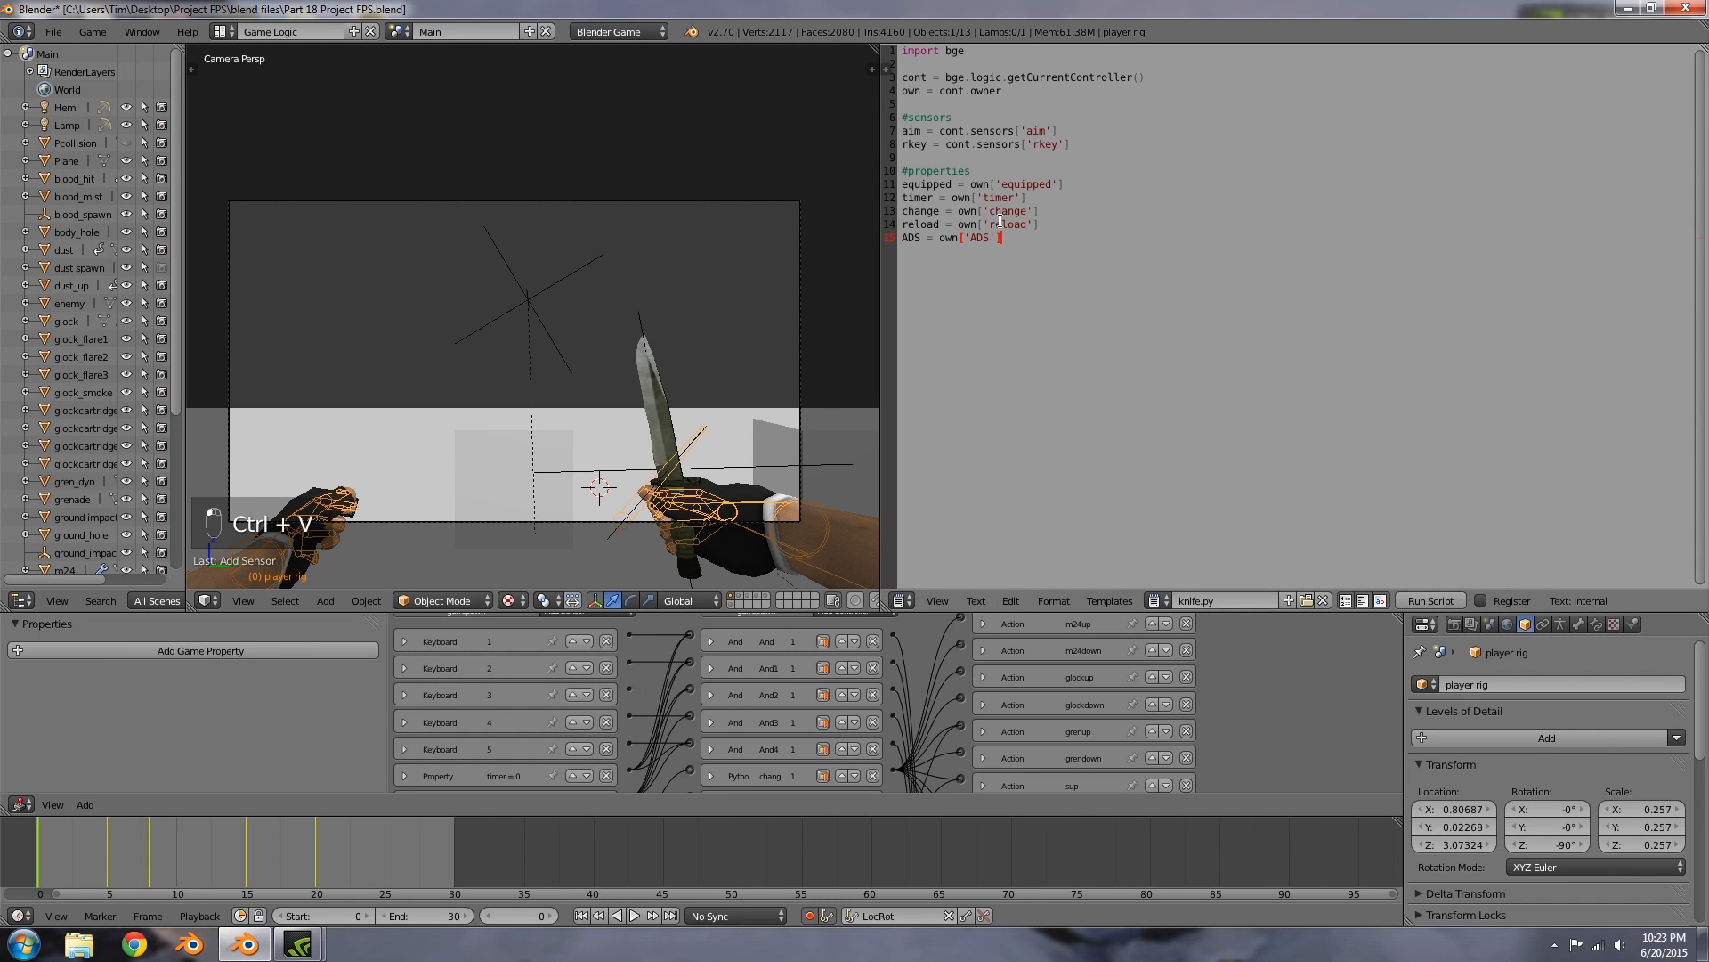
Step: Delete the aim and rkey sensor definitions from knife.py
left_click(1090, 106)
left_click_drag(1070, 144, 901, 131)
key("BackSpace")
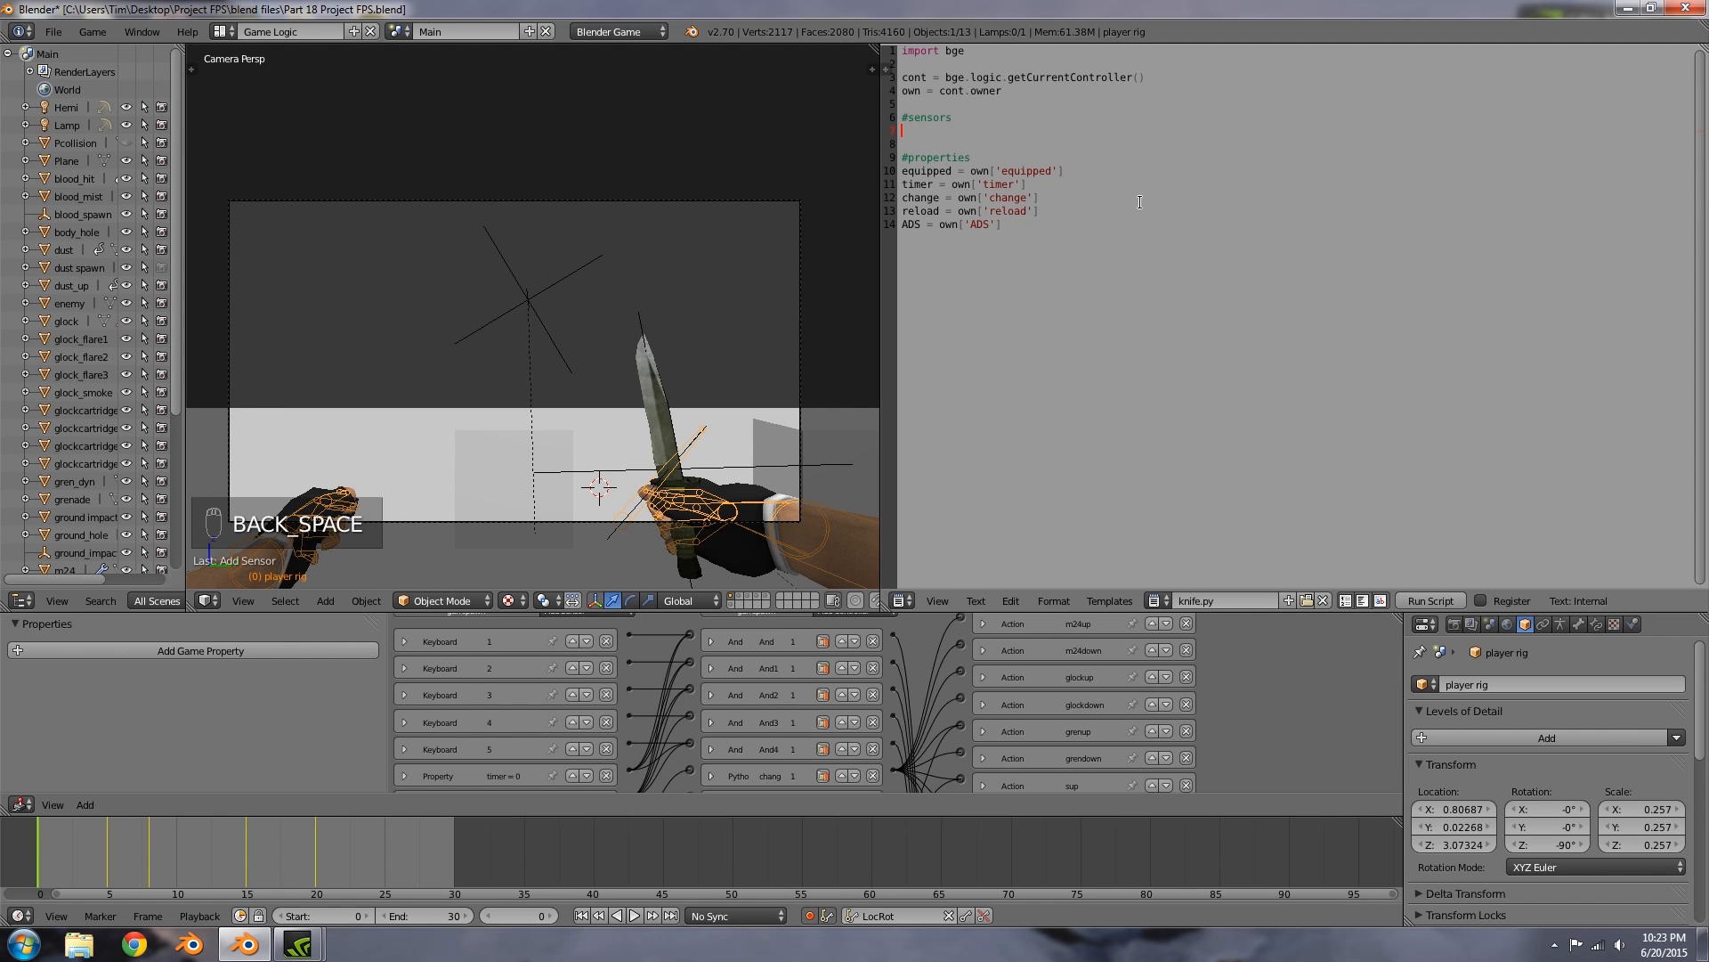
Step: Define the mouse sensor under #sensors in knife.py with single = cont.sensors['single']
middle_click_drag(669, 730, 669, 806)
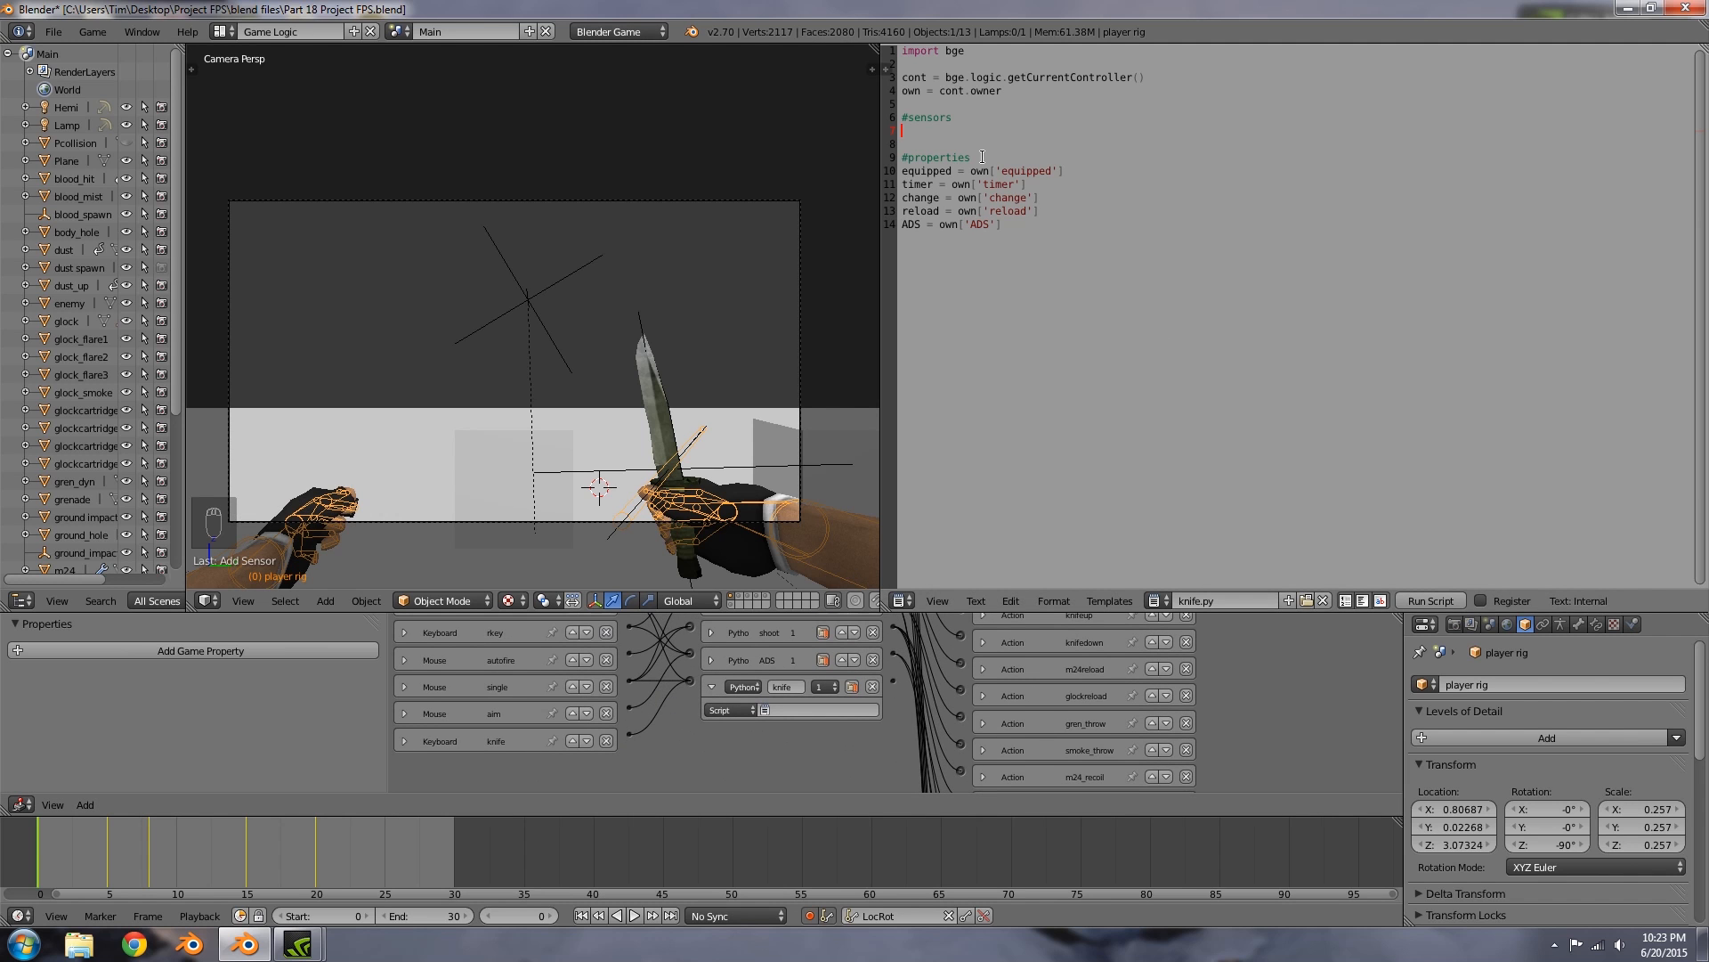
type("singel")
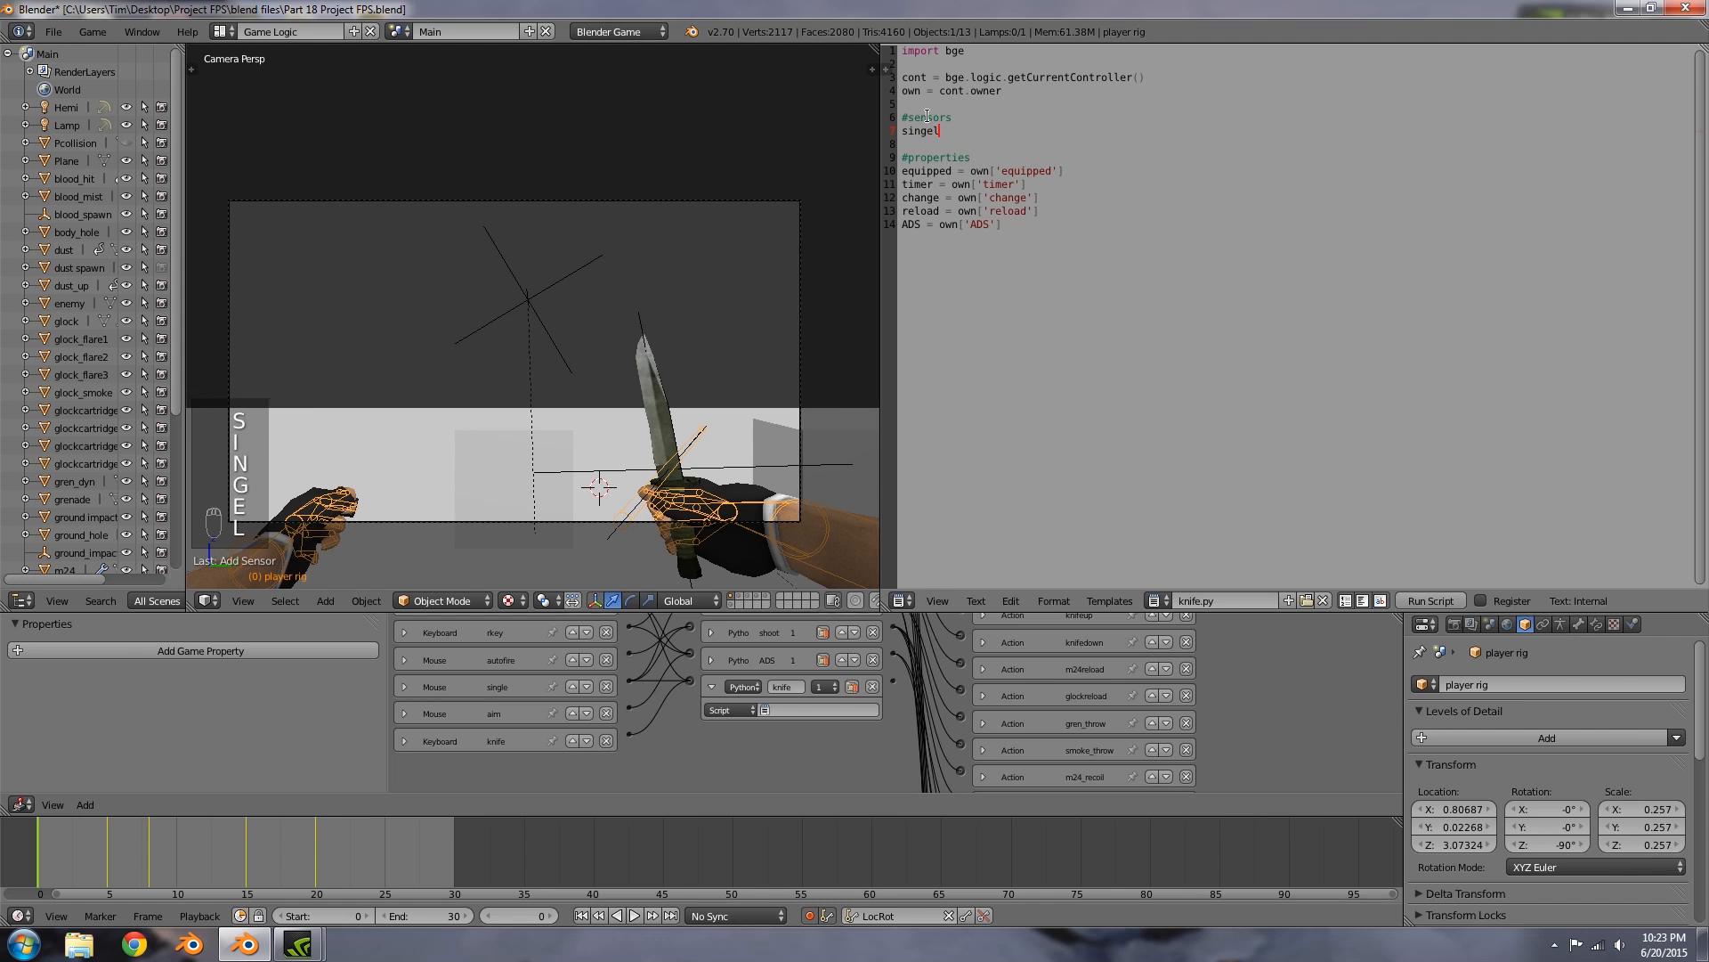
key("BackSpace")
key("BackSpace")
key("BackSpace")
type("le")
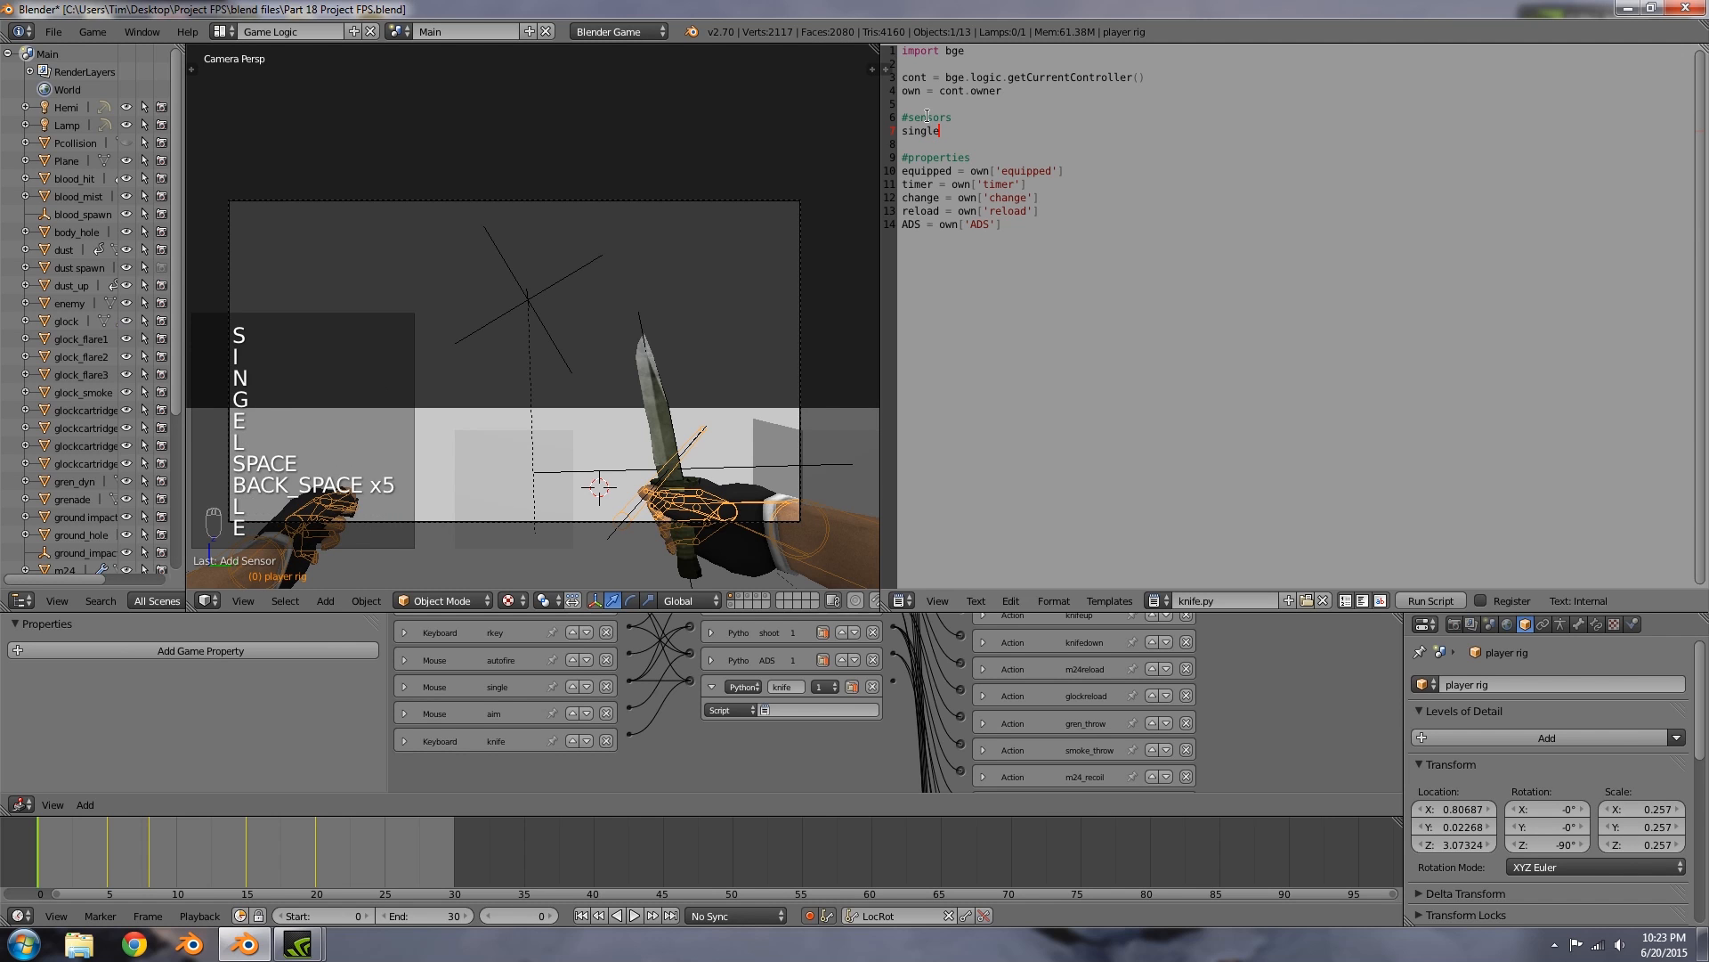
type(" = ")
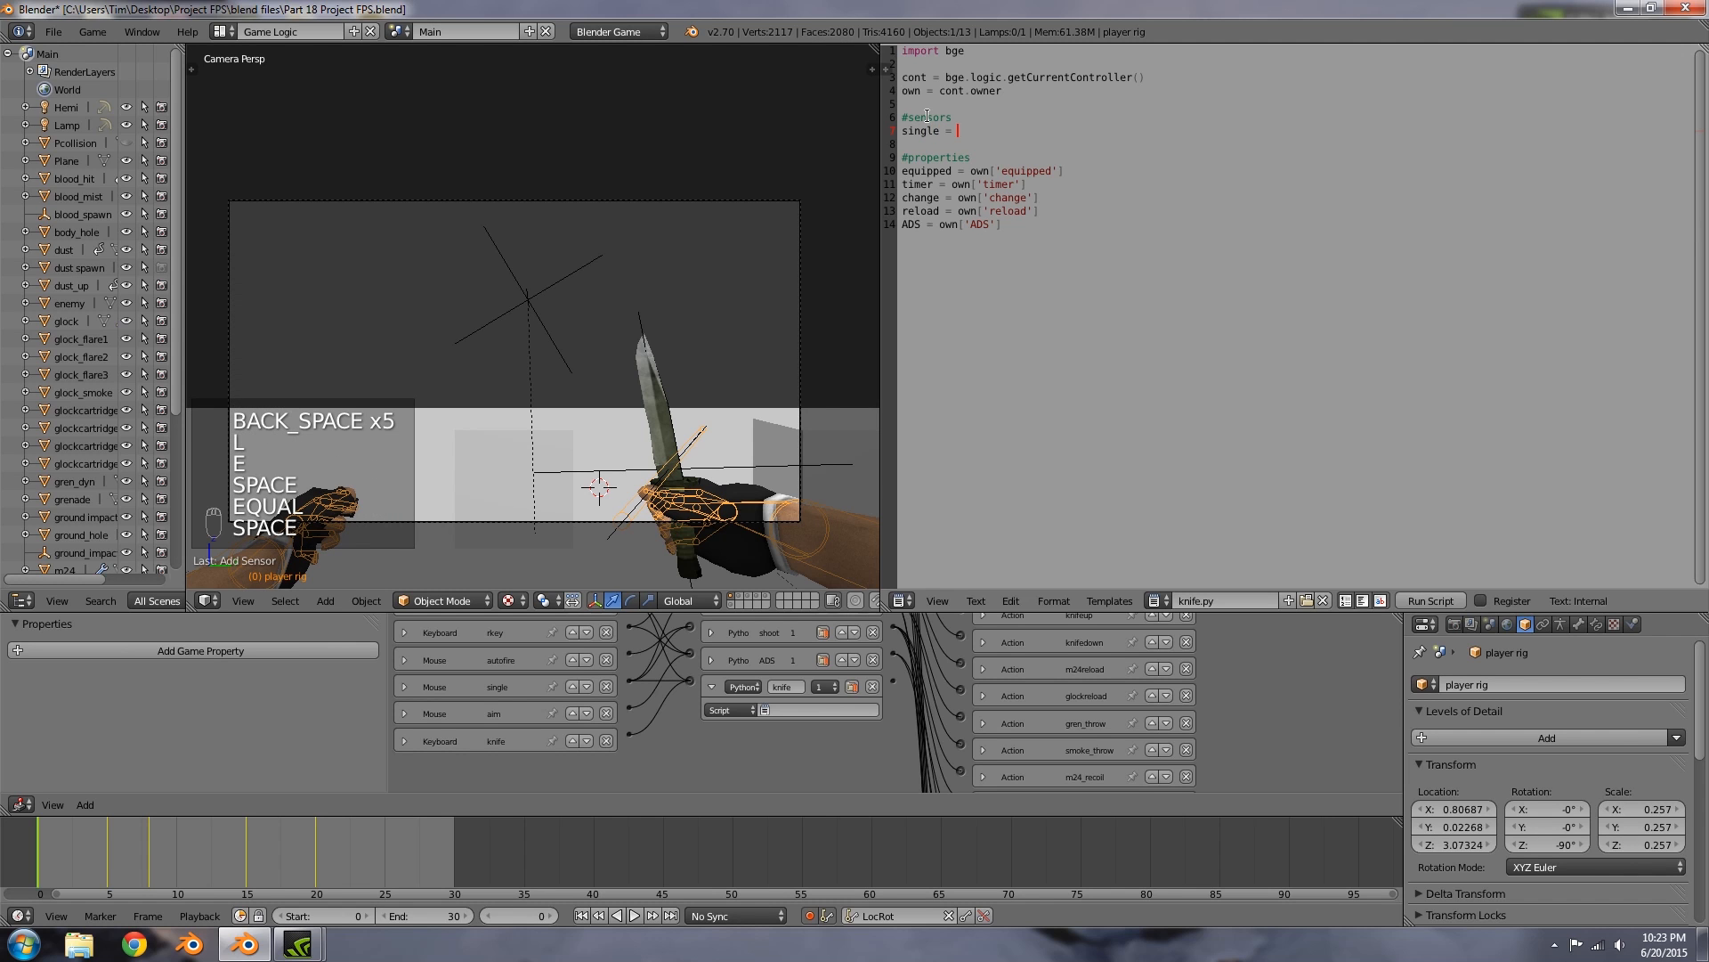
type("cont.senso")
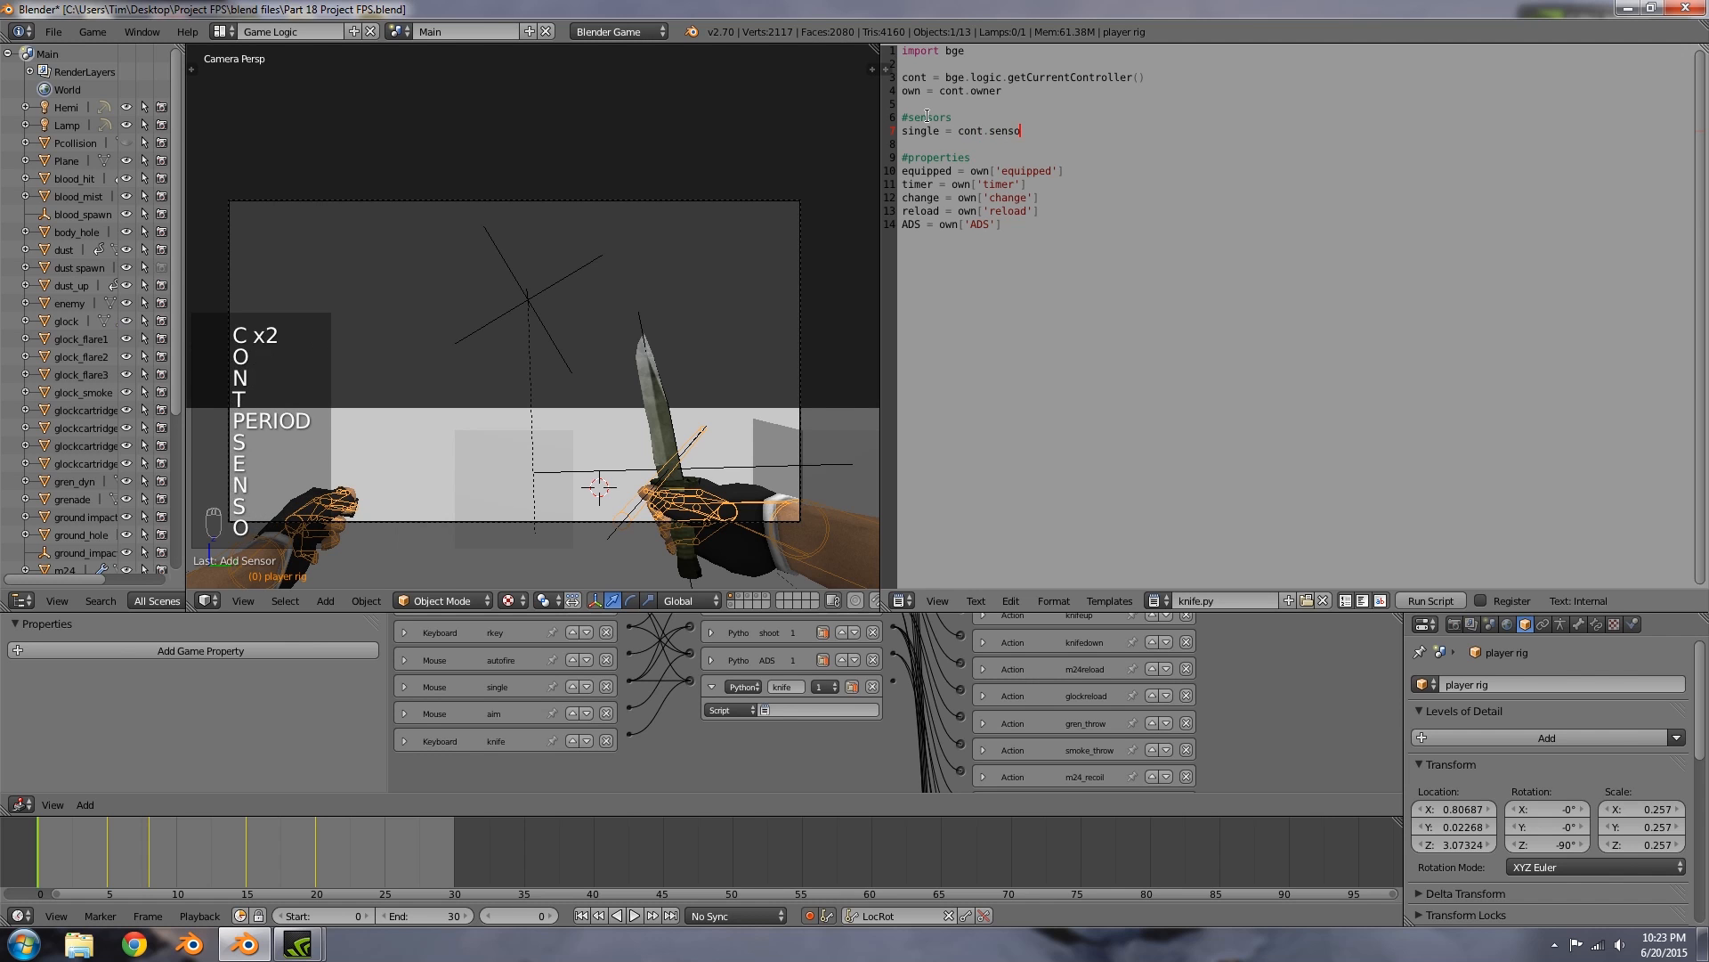
type("rs['single']")
key("Return")
Step: Add the line knife = cont.sensors['knife'] below the single sensor definition
type("knife = ")
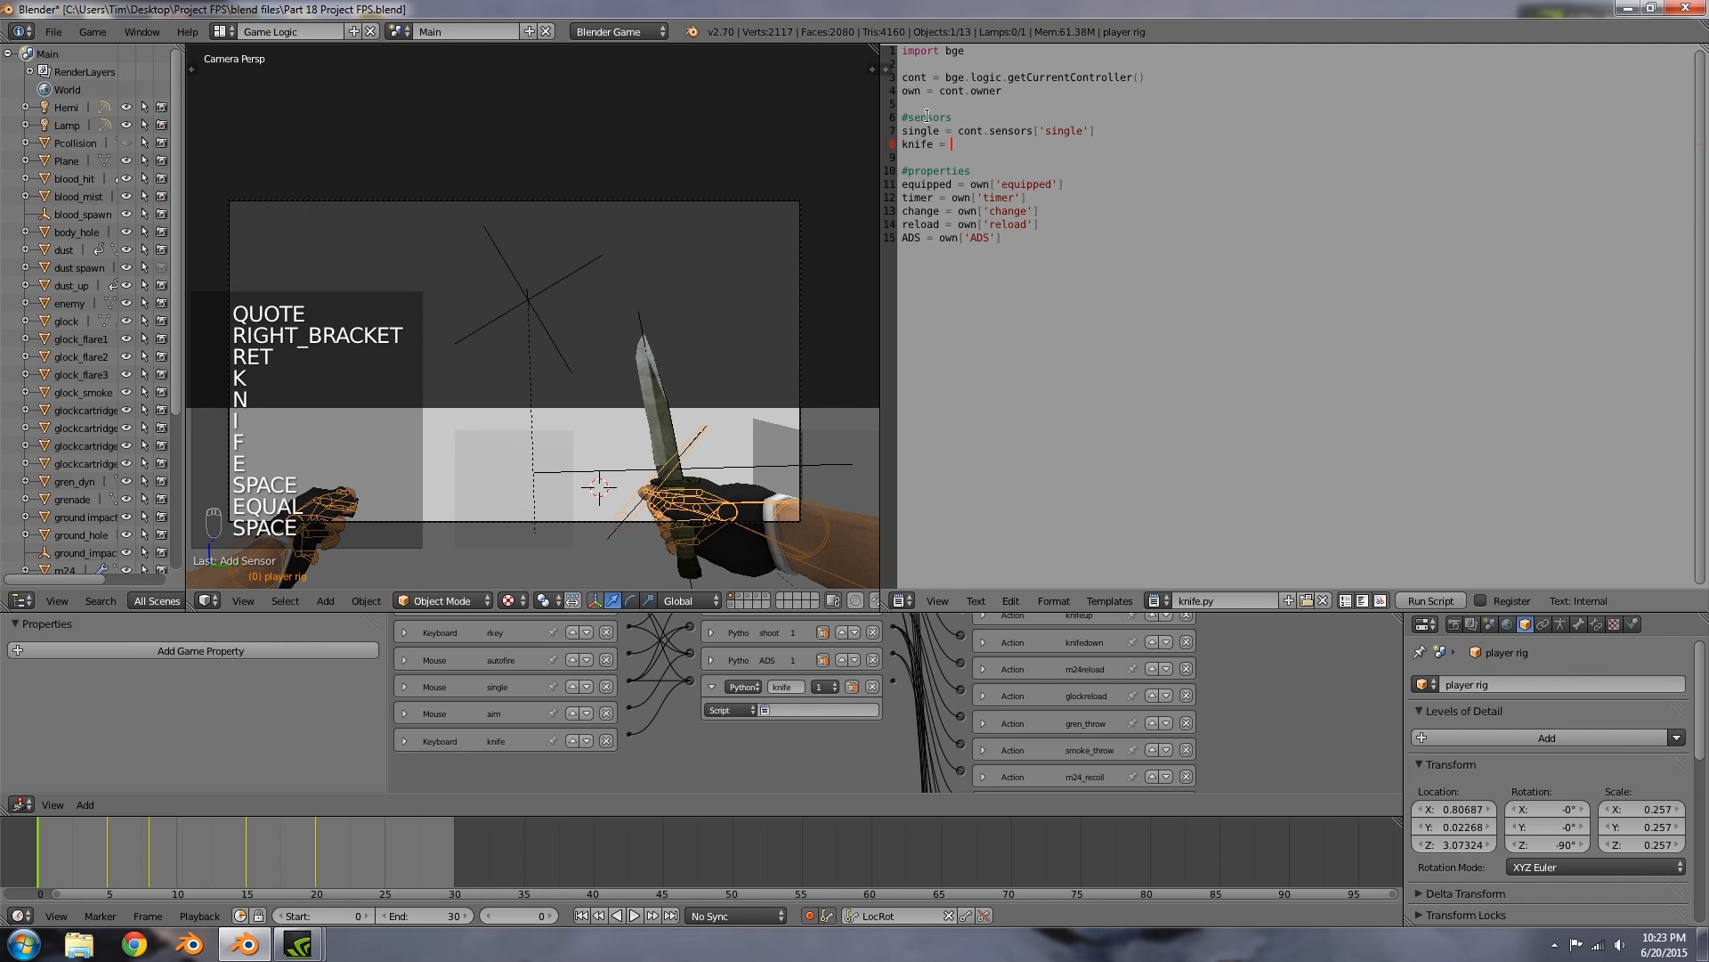
type("cont.sensors")
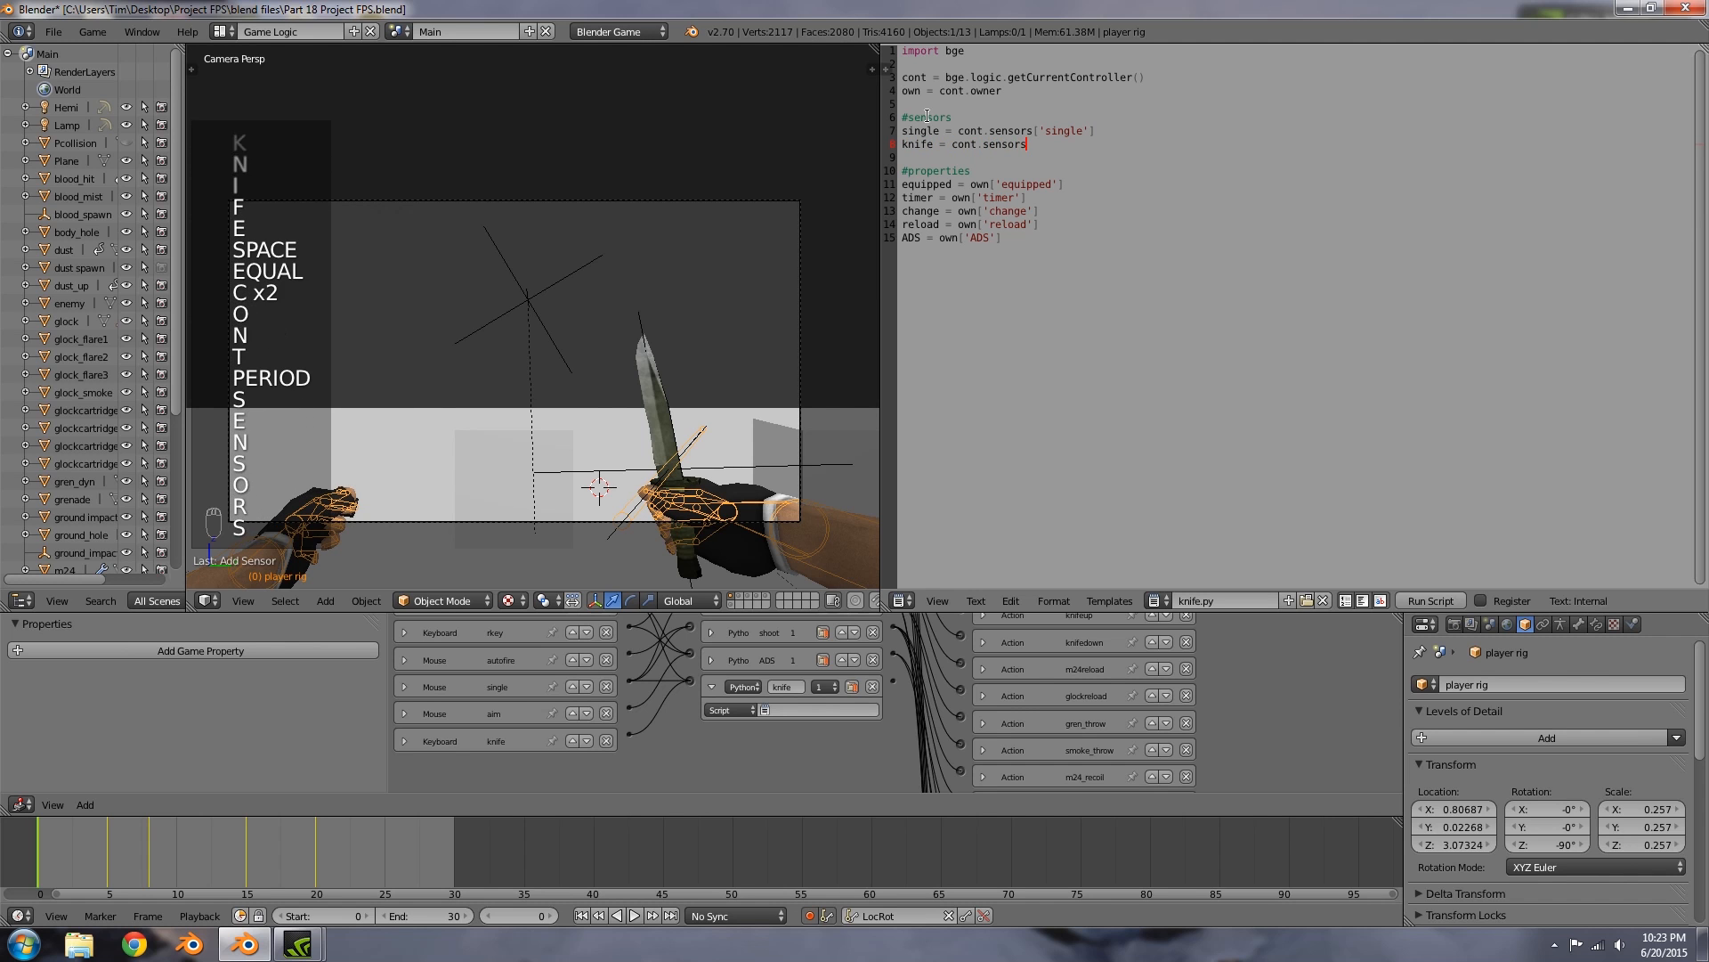
type("['knife']")
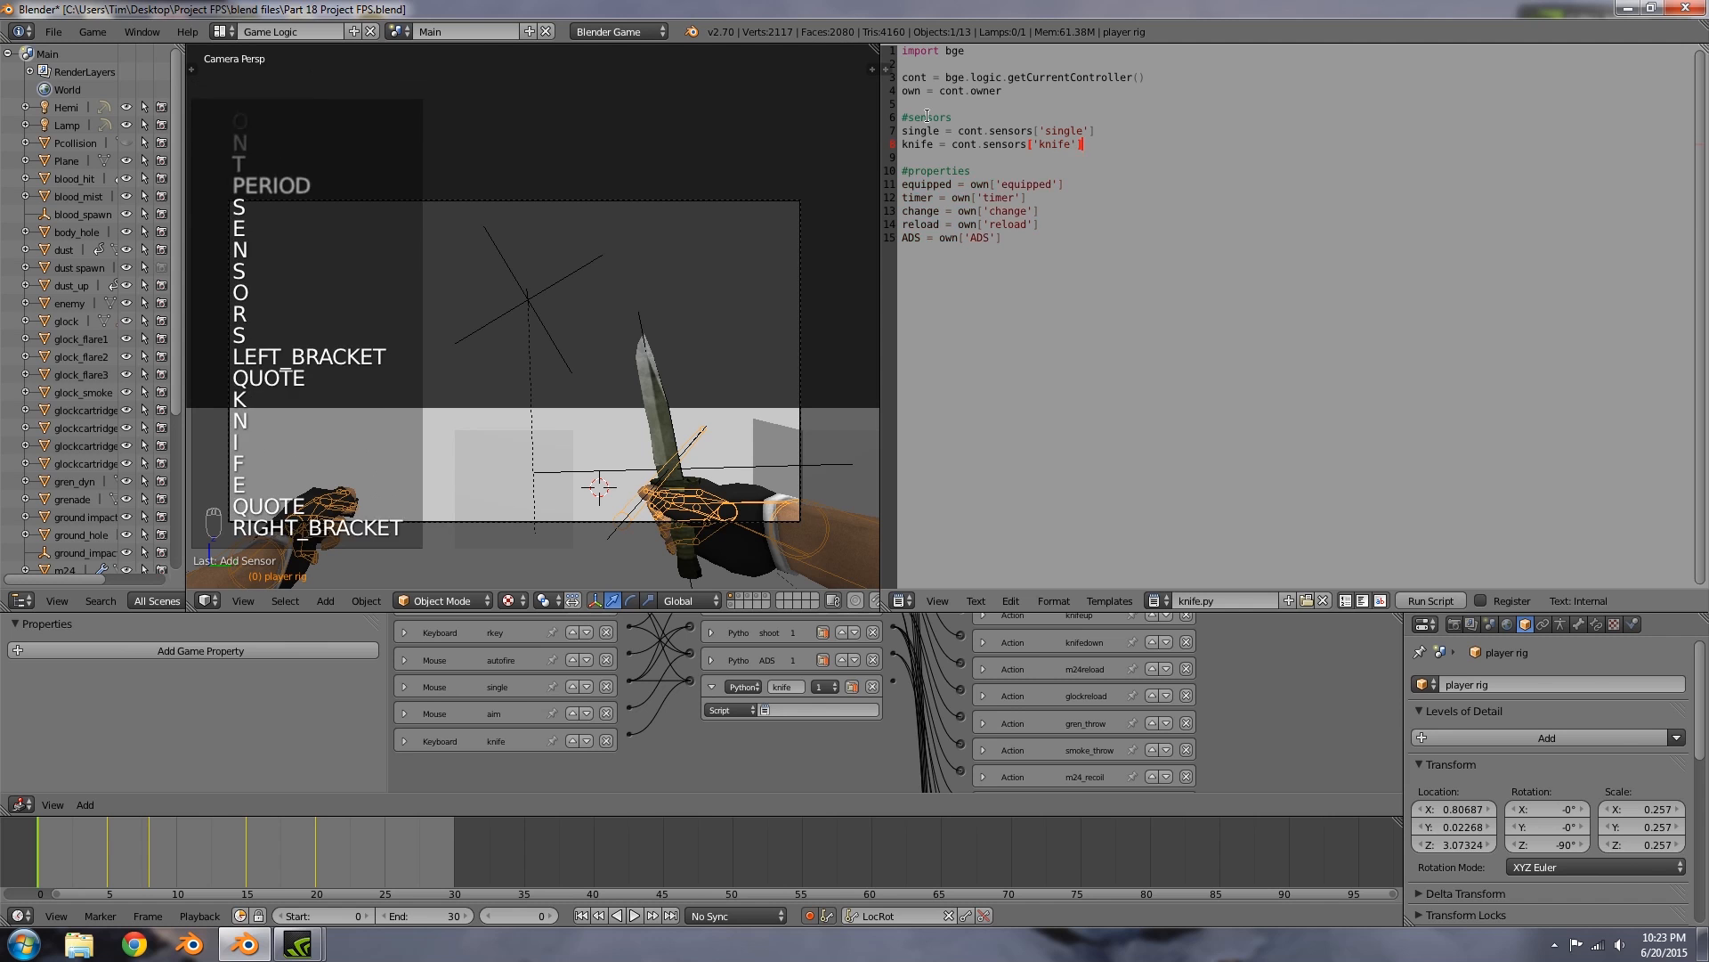
key("Return")
key("BackSpace")
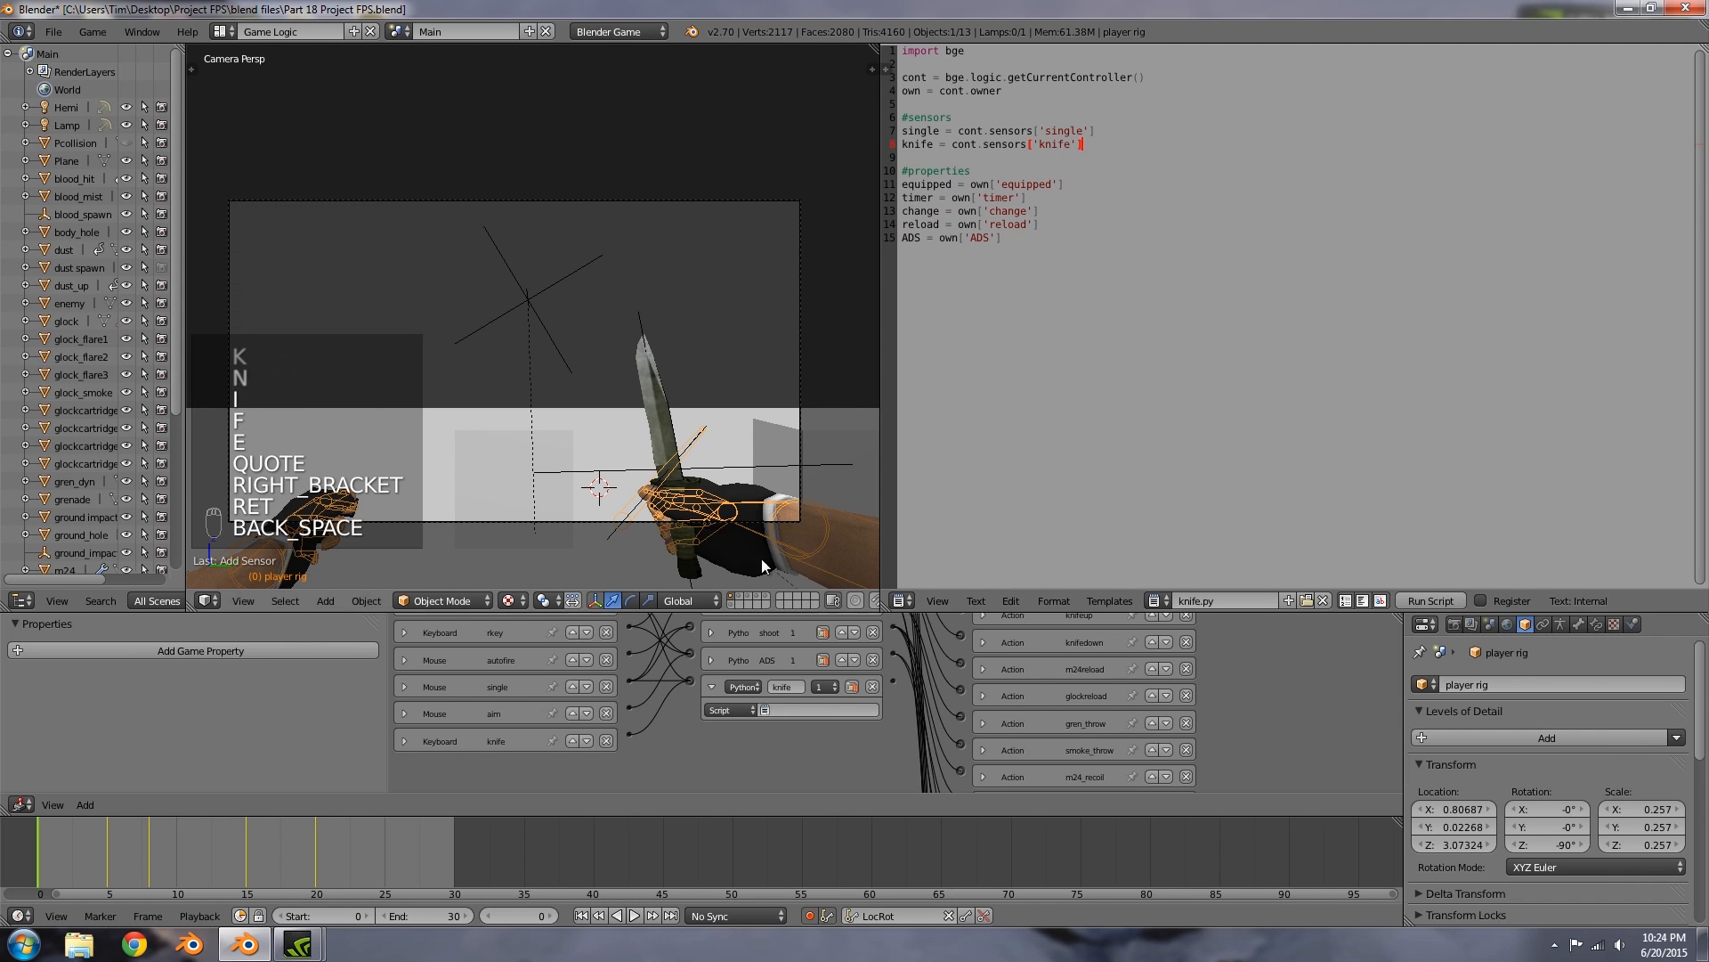
Step: Delete the ADS property line from knife.py
left_click_drag(973, 185, 893, 243)
left_click(946, 211)
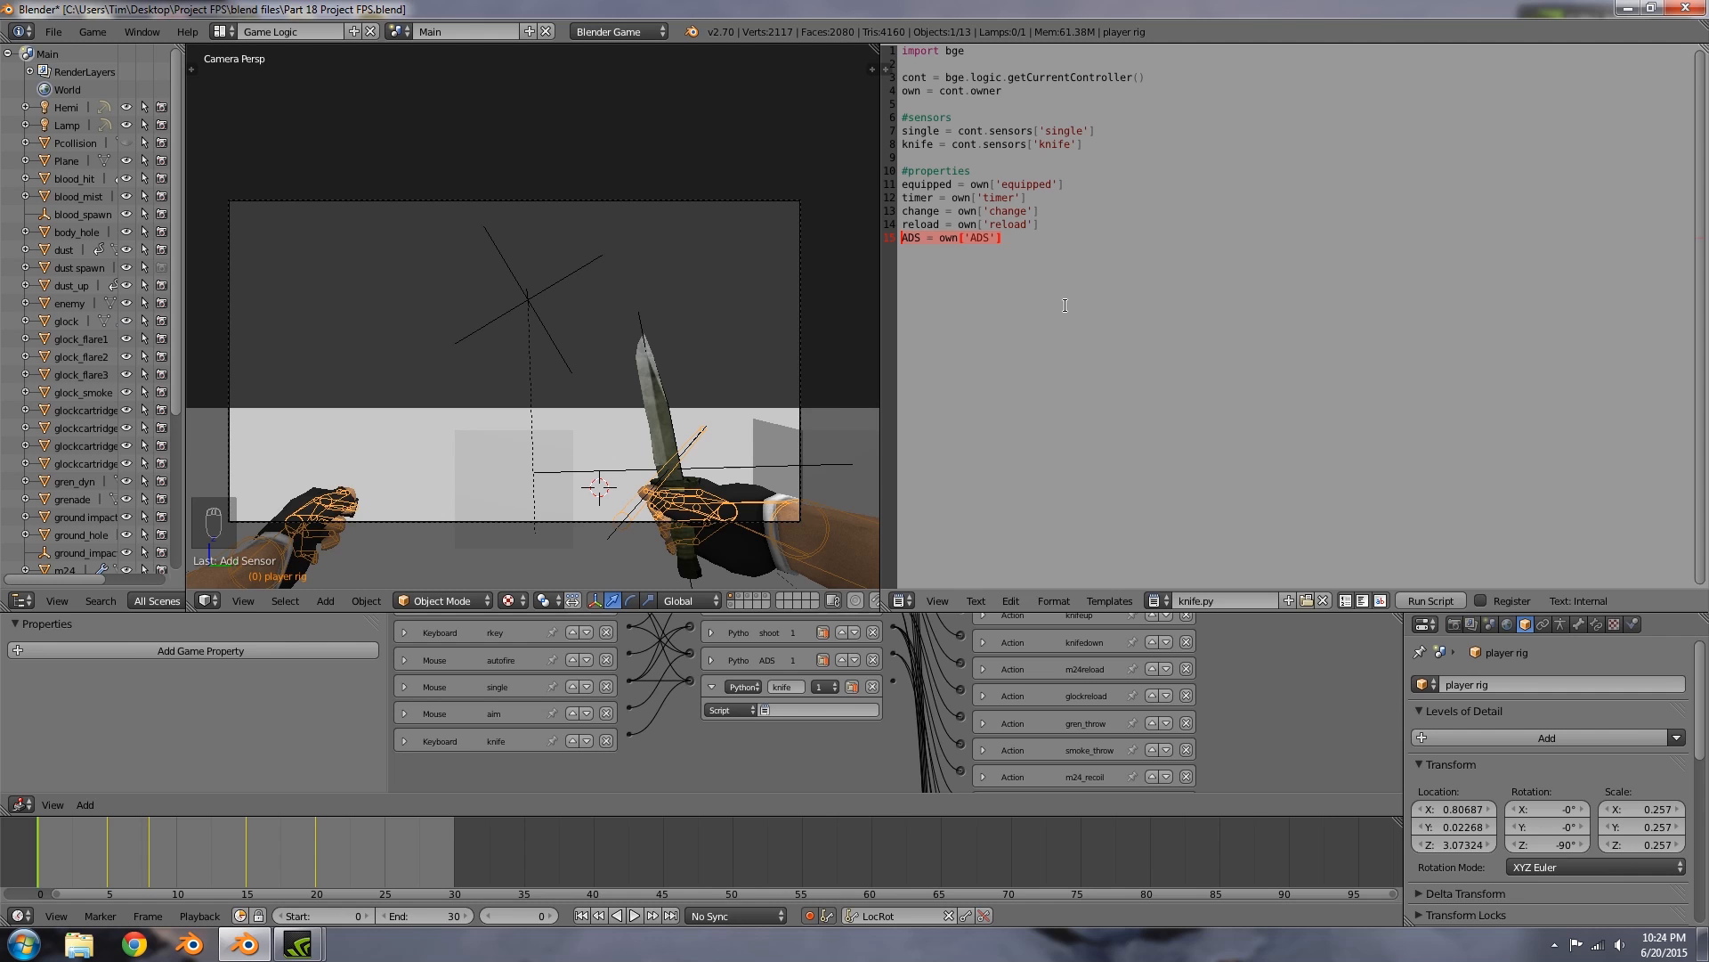
key("BackSpace")
key("BackSpace")
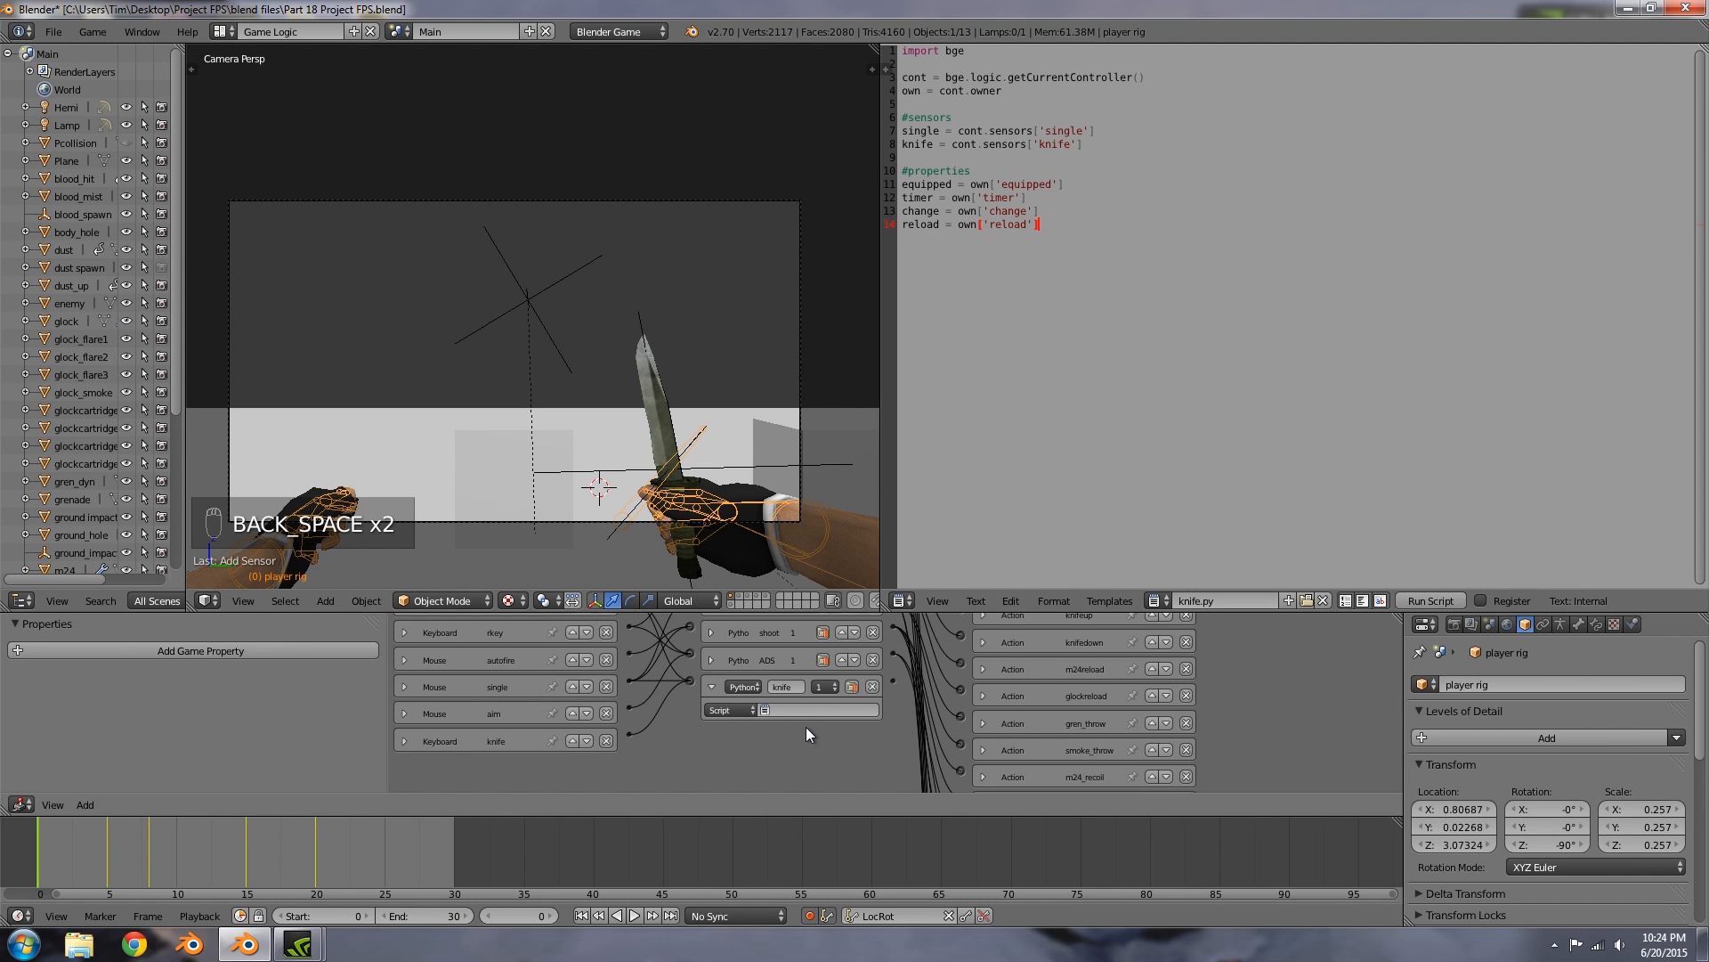
Step: Assign the knife.py script to the knife Python controller
scroll(806, 721, "down", 2)
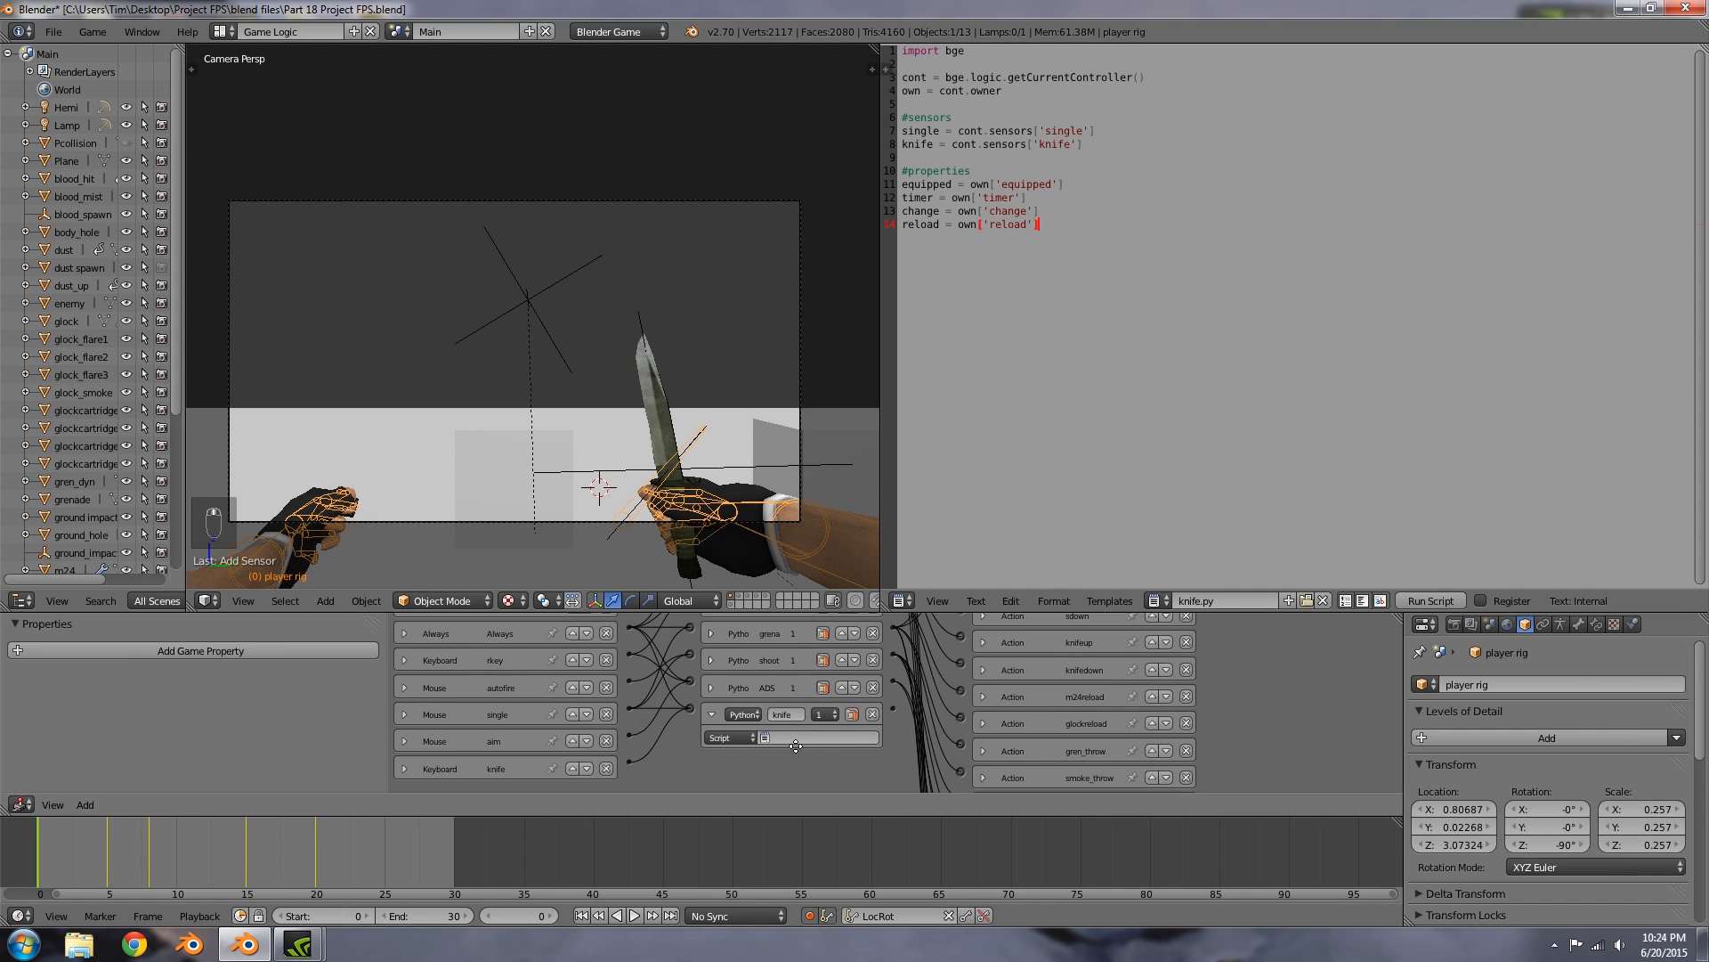
left_click(812, 694)
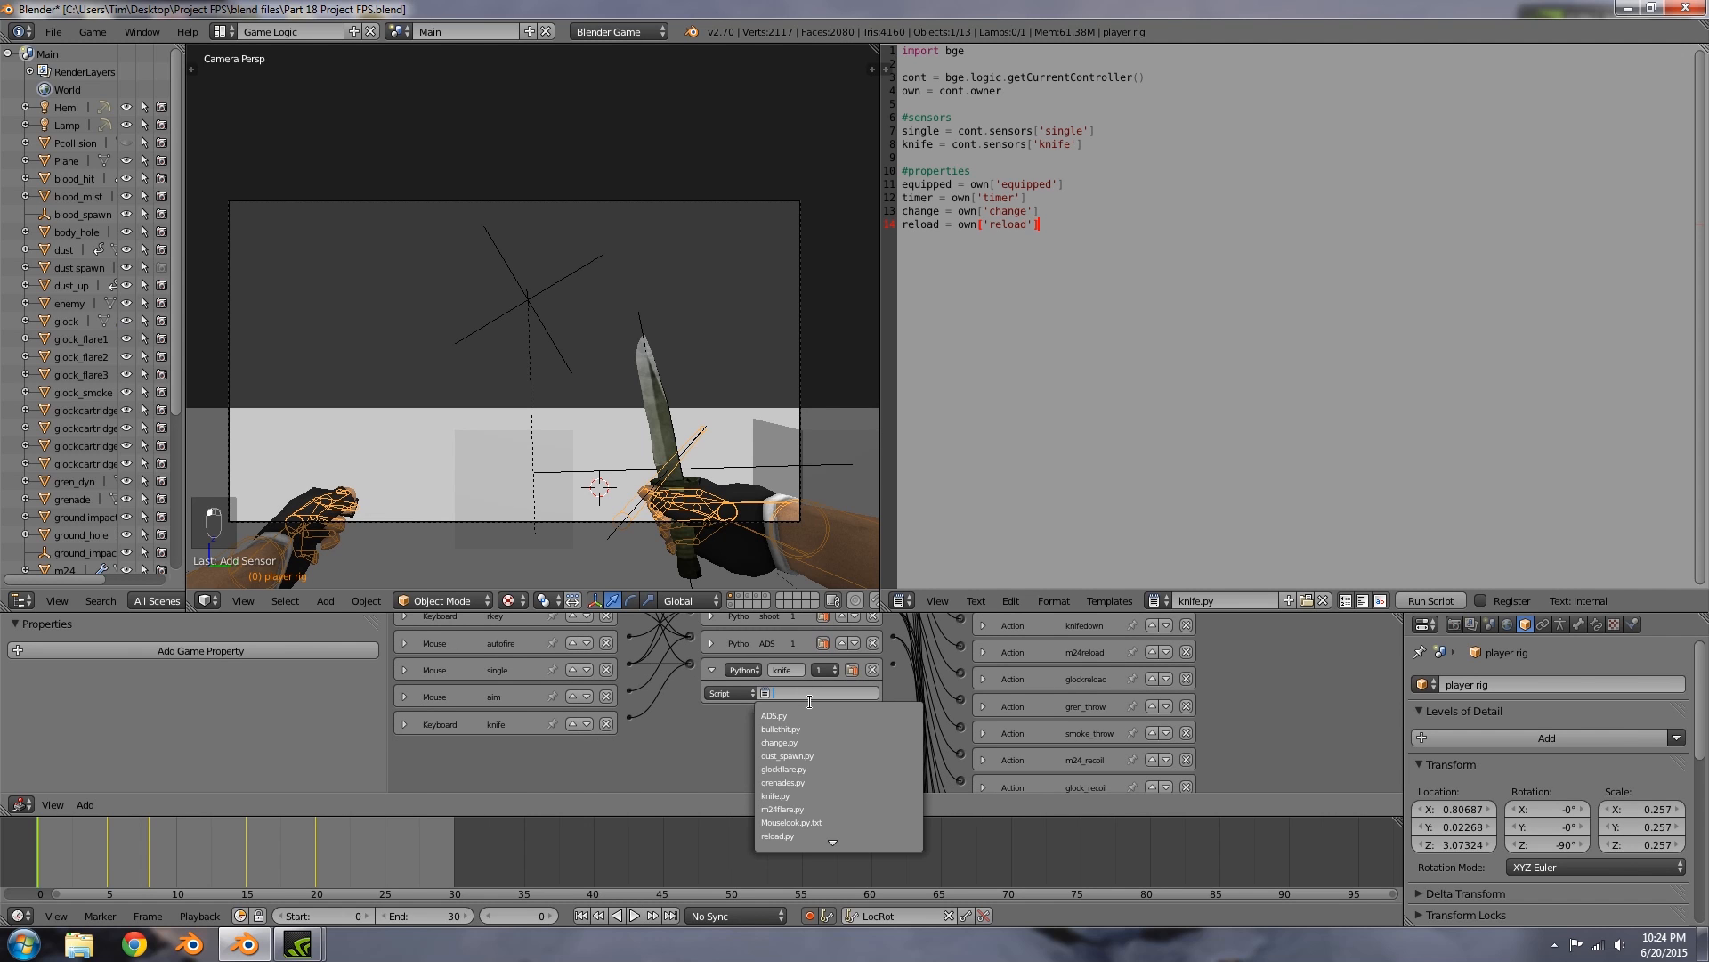
left_click(797, 795)
Step: Enlarge the logic editor and connect the knife controller to the Knife_attack actuator
middle_click_drag(964, 710, 953, 694)
scroll(871, 709, "down", 3)
middle_click_drag(868, 739, 854, 661)
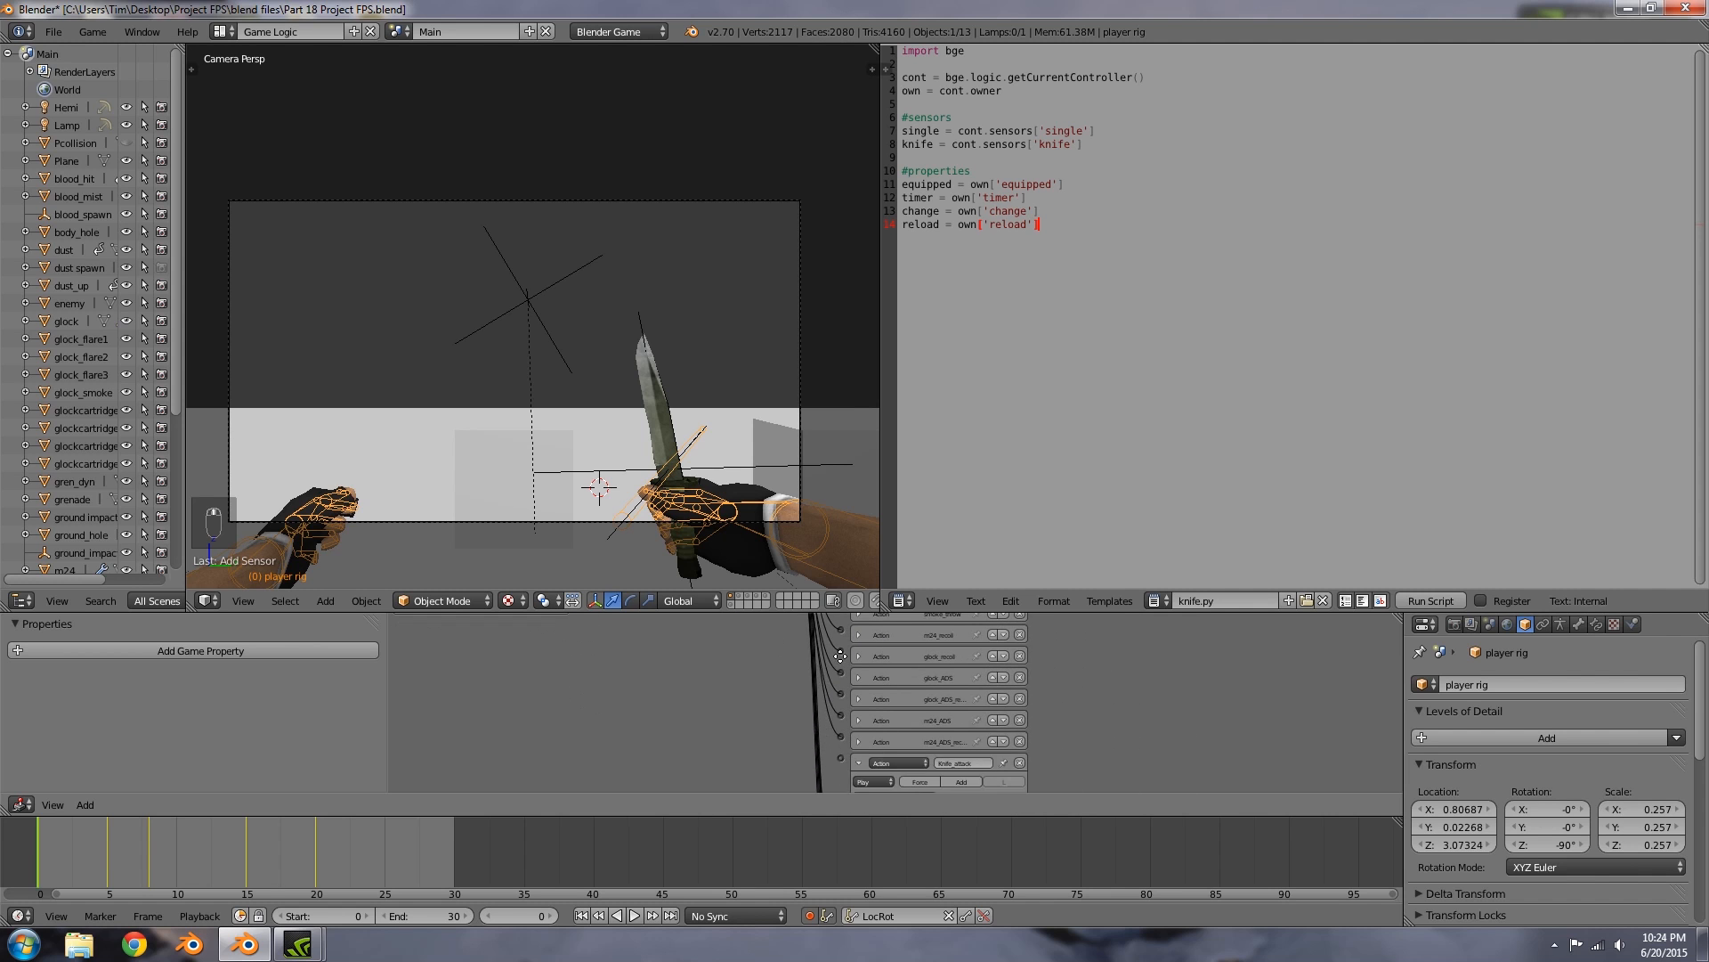
scroll(769, 729, "down", 3)
middle_click_drag(739, 686, 722, 731)
left_click_drag(740, 767, 745, 775)
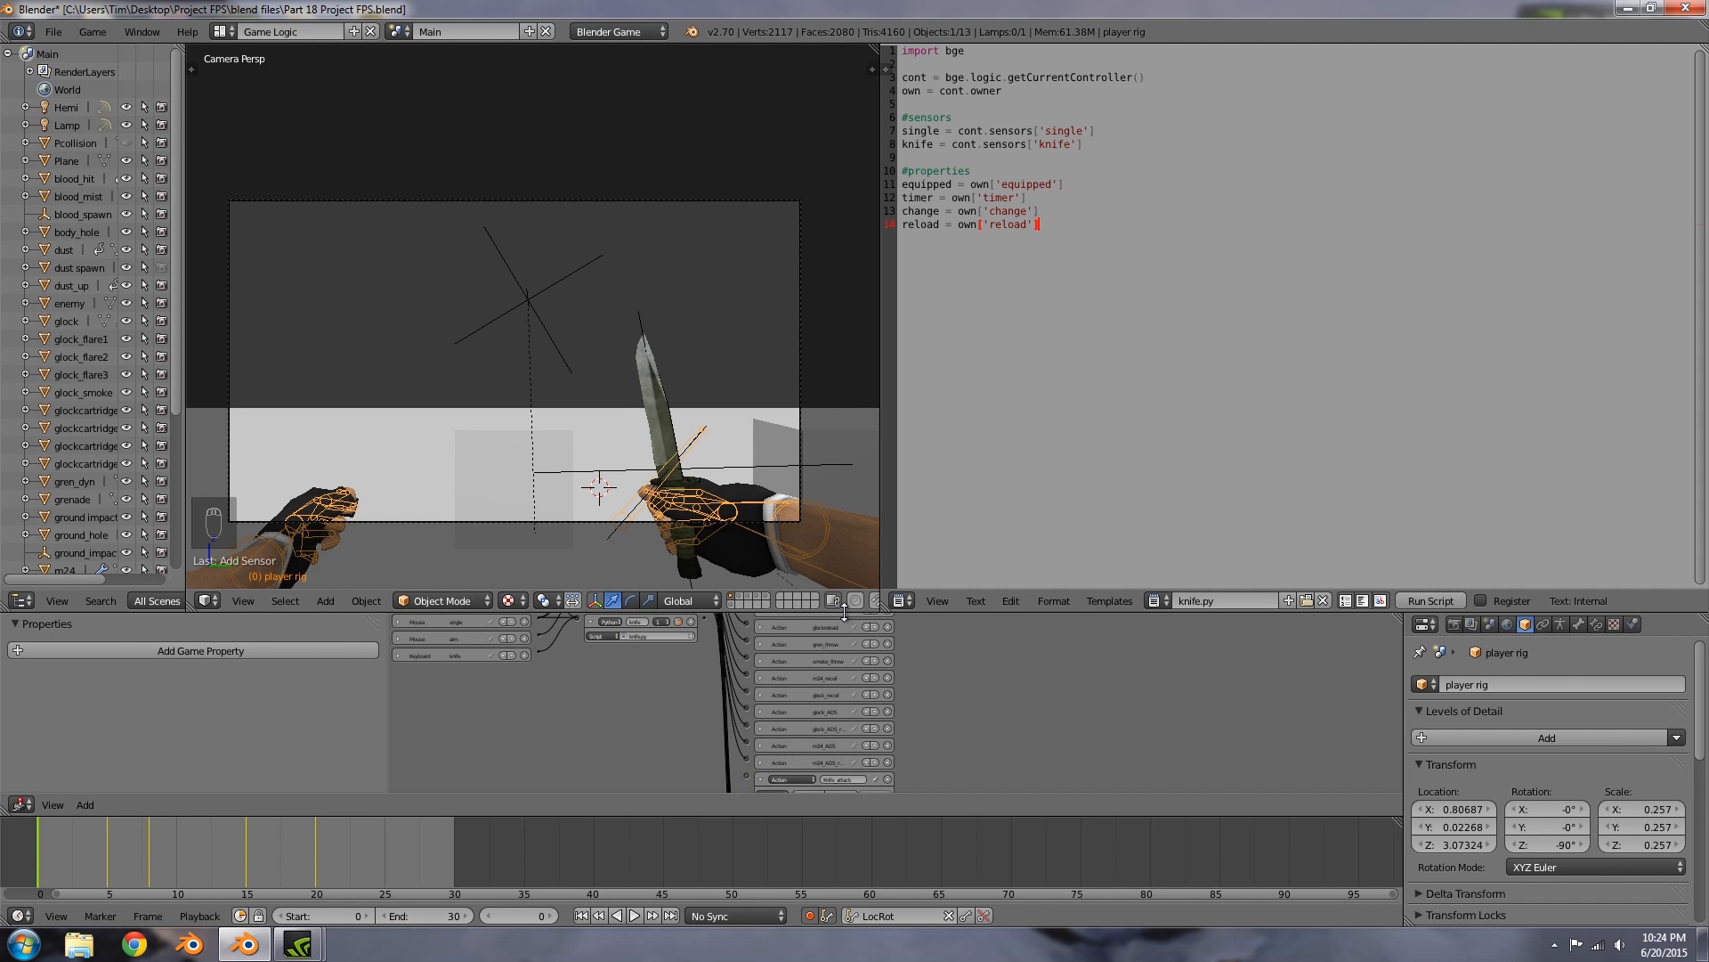
left_click_drag(844, 613, 844, 176)
scroll(946, 610, "up", 3)
scroll(944, 610, "down", 6)
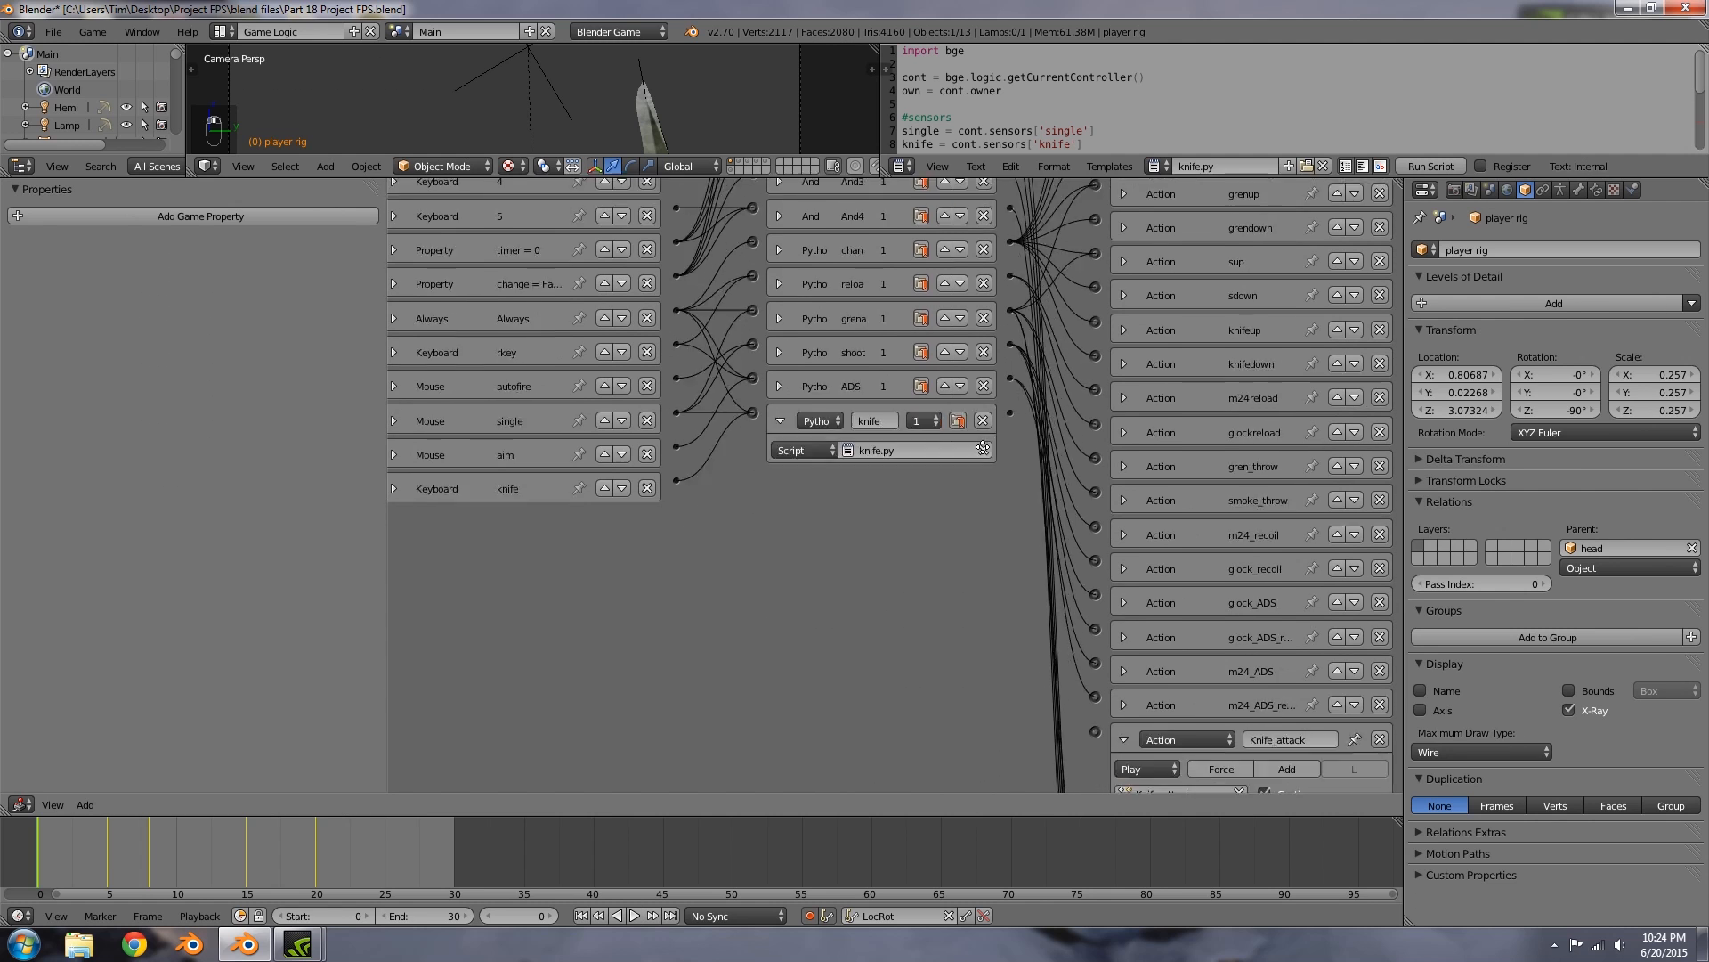
left_click_drag(1012, 331, 1097, 646)
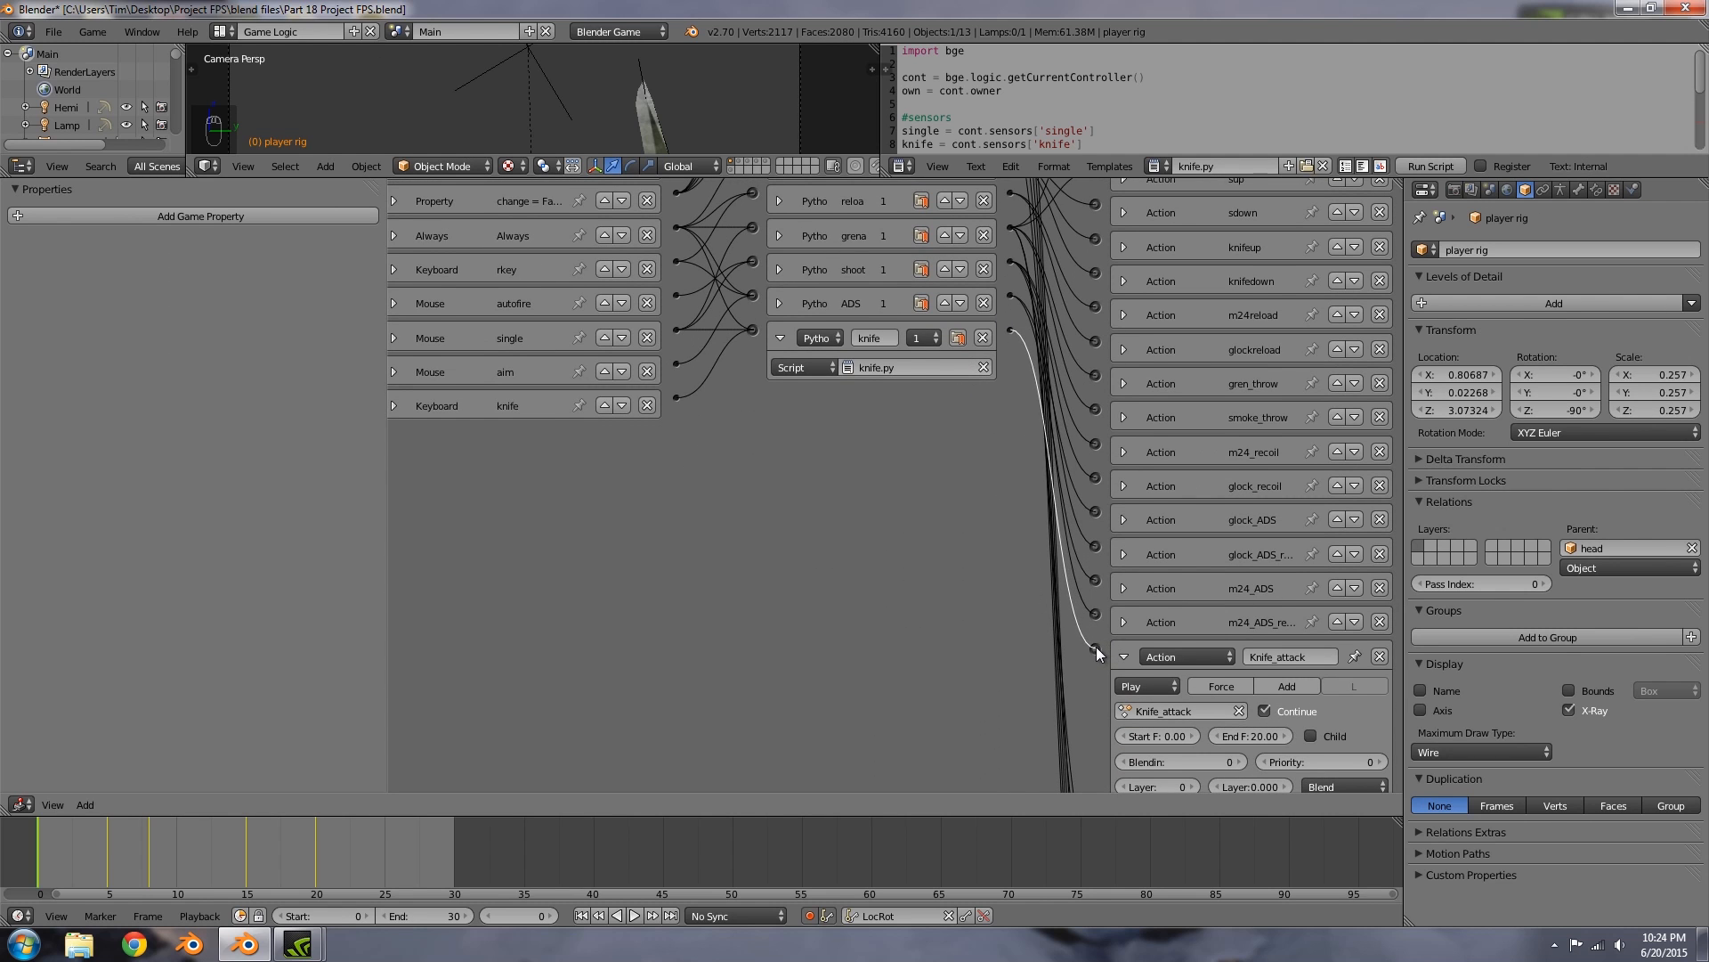
Step: Shrink the logic editor to reveal the script, and add the comment #knife attack below the properties in knife.py
left_click_drag(1018, 177, 1001, 626)
left_click(1063, 186)
left_click(1082, 212)
left_click(1057, 227)
key("Return")
key("Return")
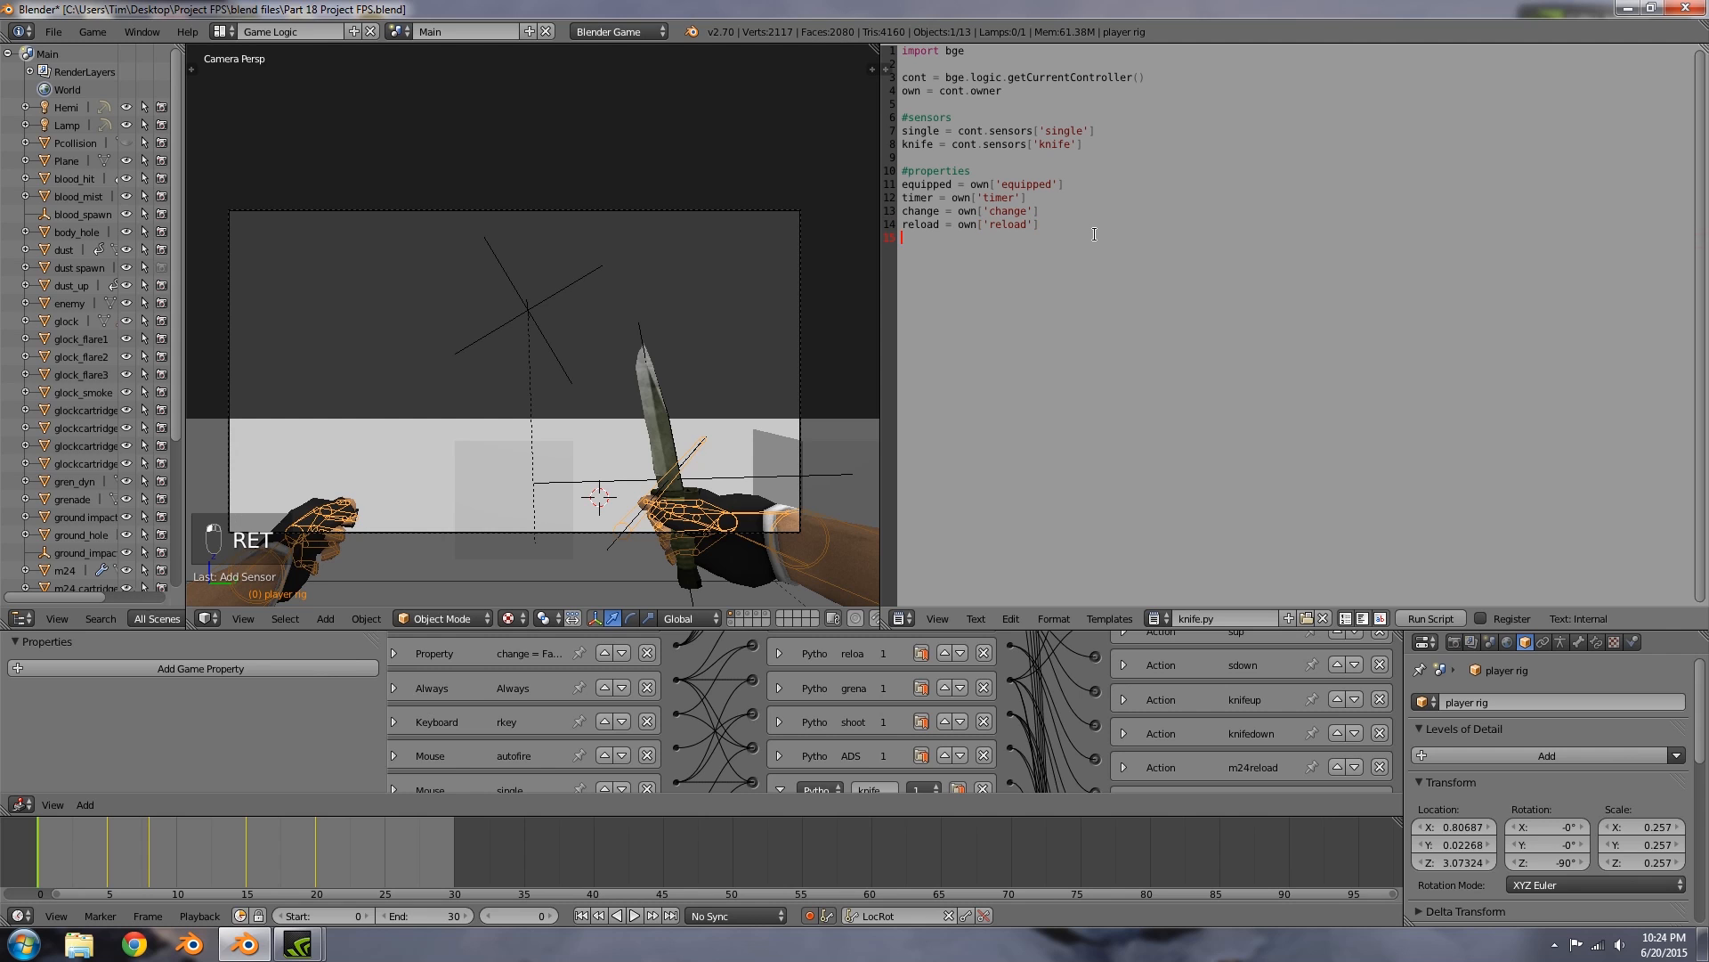
type("#k")
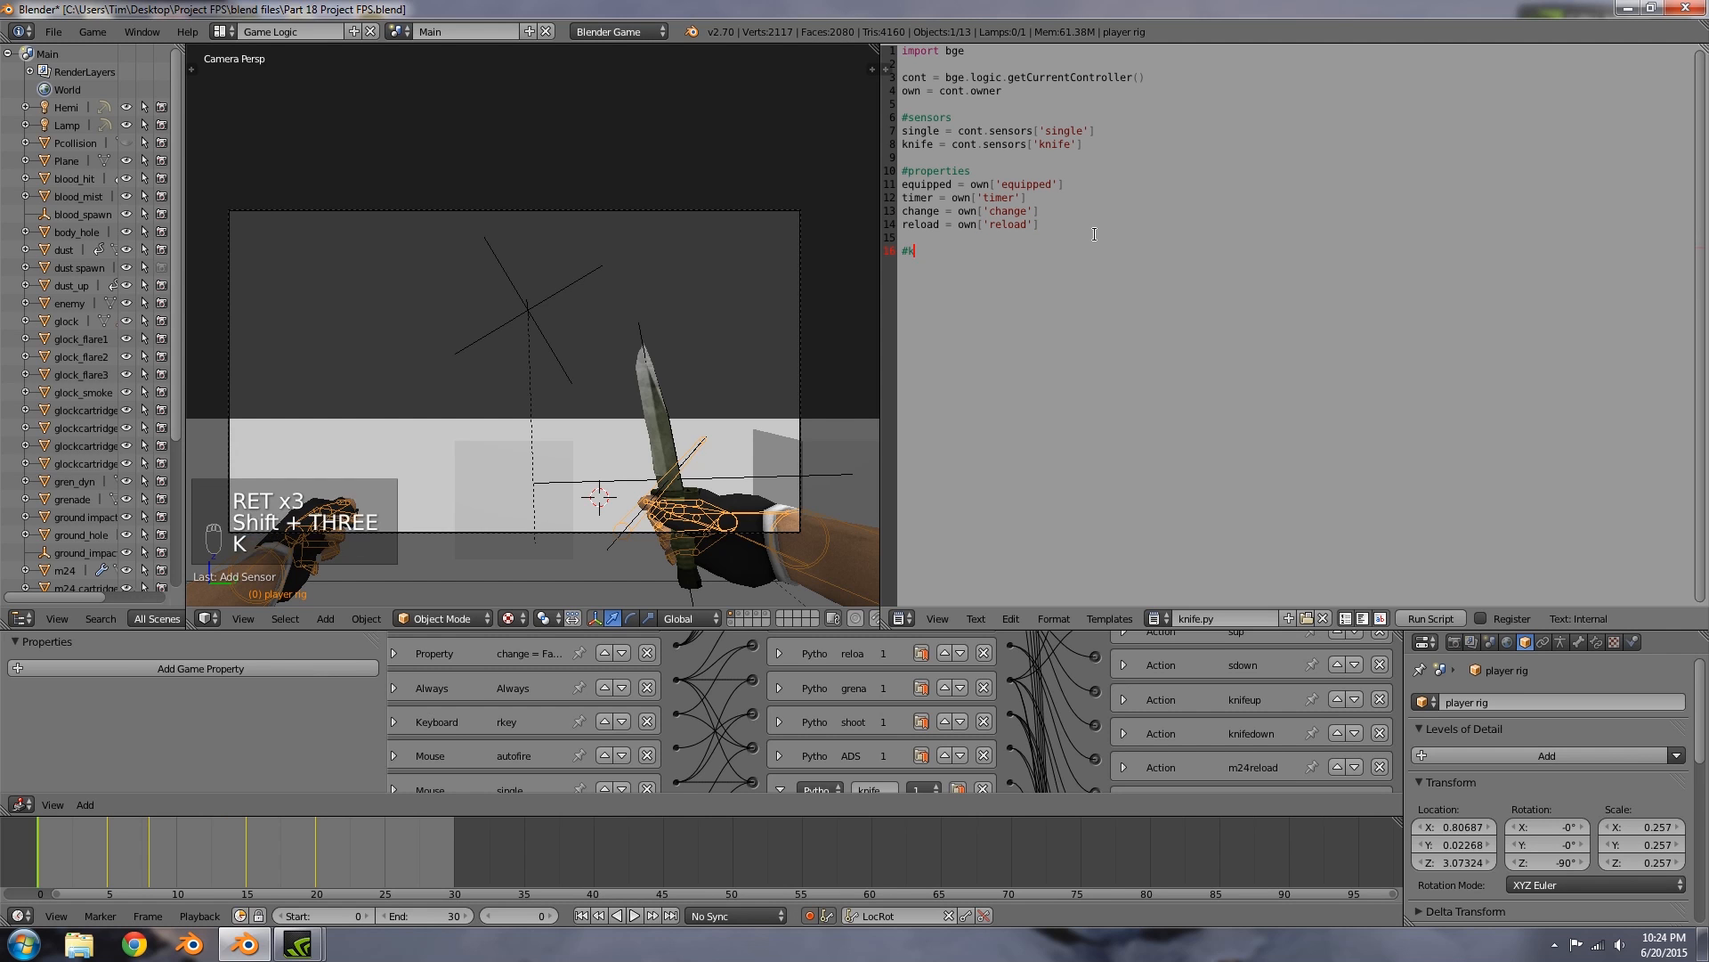
type("nife attack")
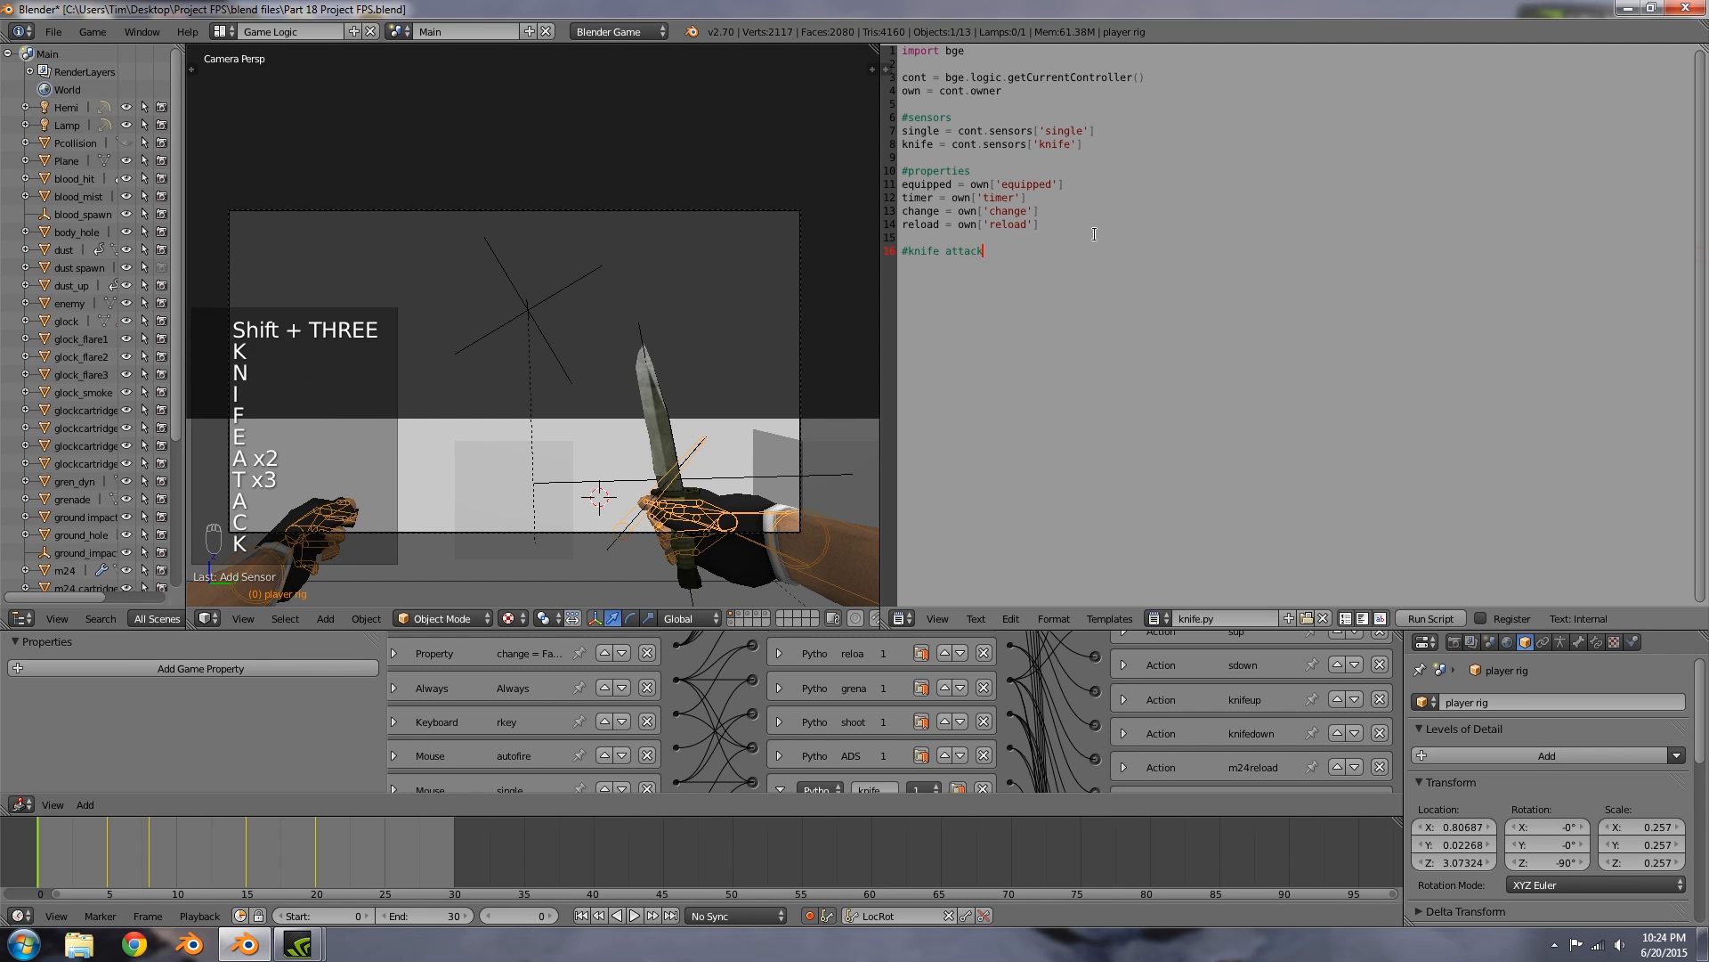
Step: Under the comment, write the line if single.positive and equipped == 5 and timer == 0 and change == False and reload == False:
key("Return")
type("if single.positi")
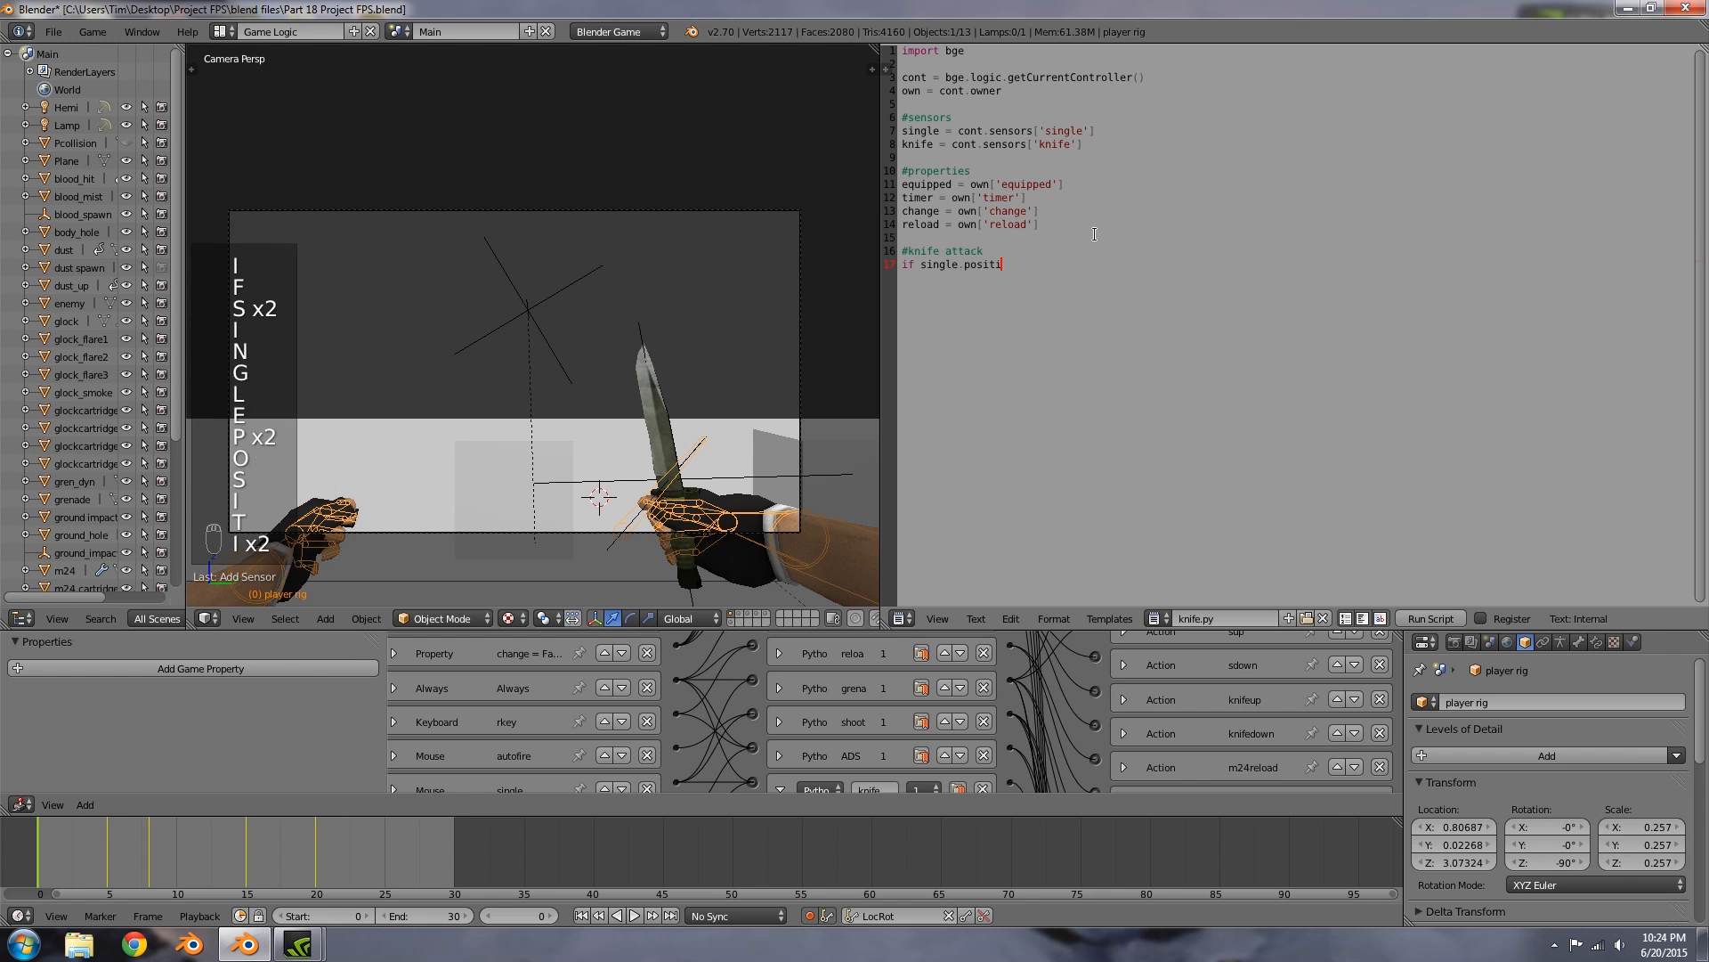
type("ve and equipped == ")
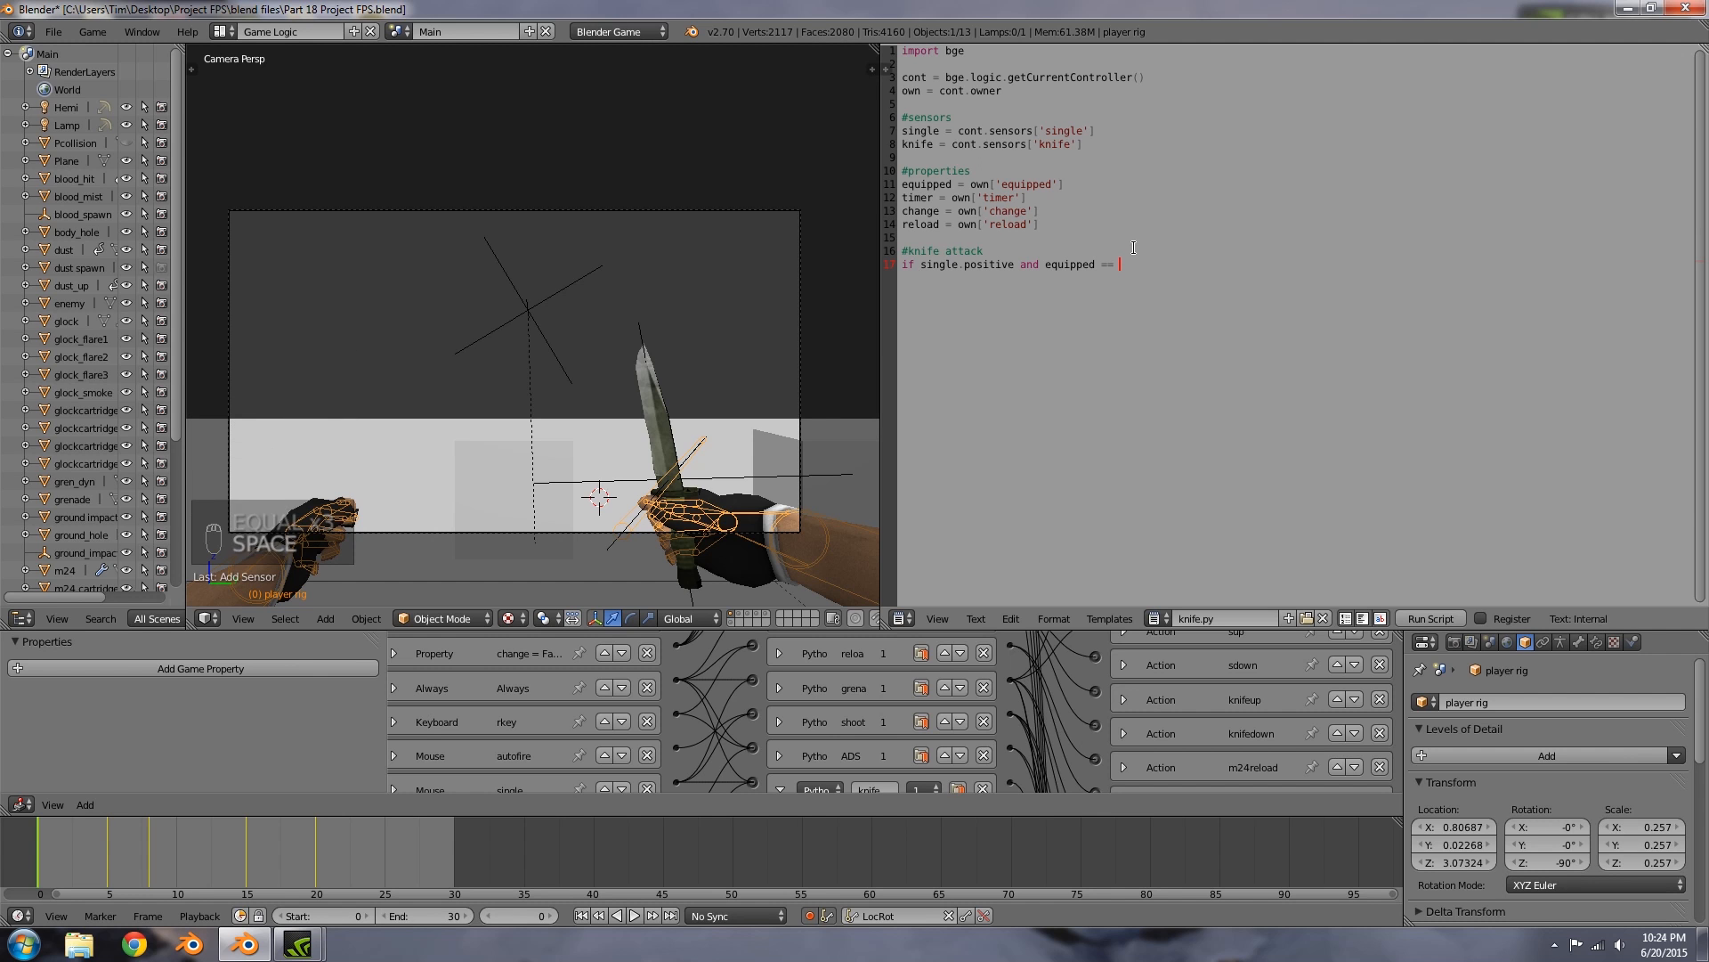
type("5")
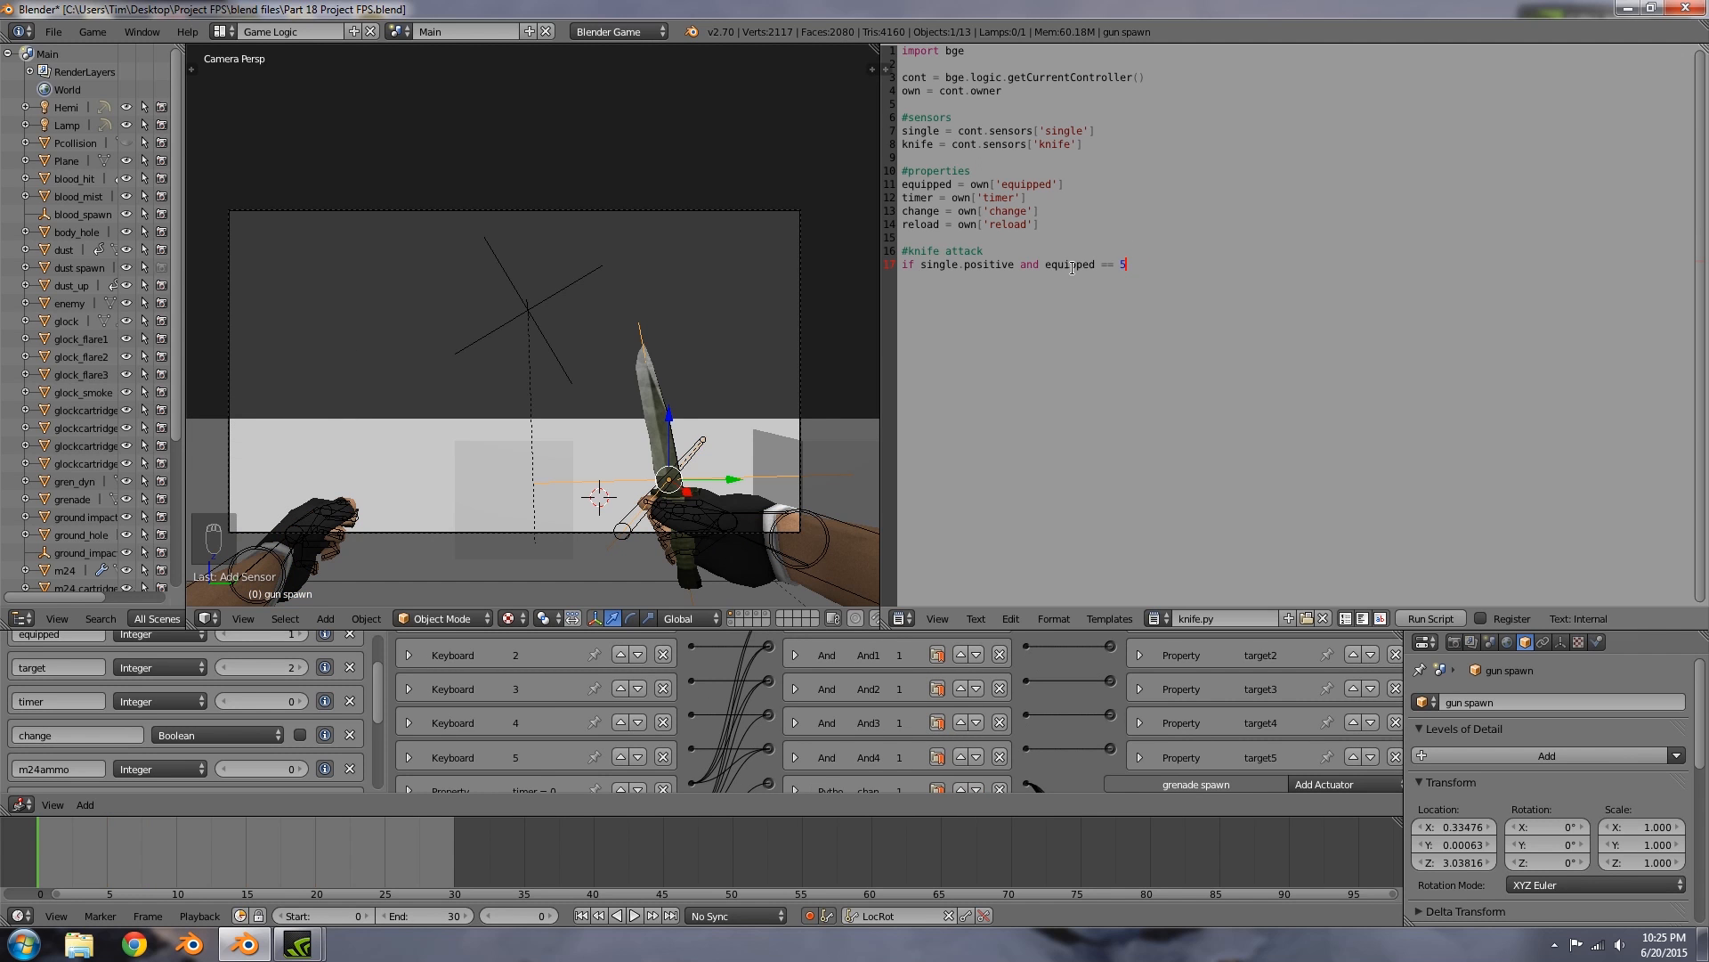
type("and timer")
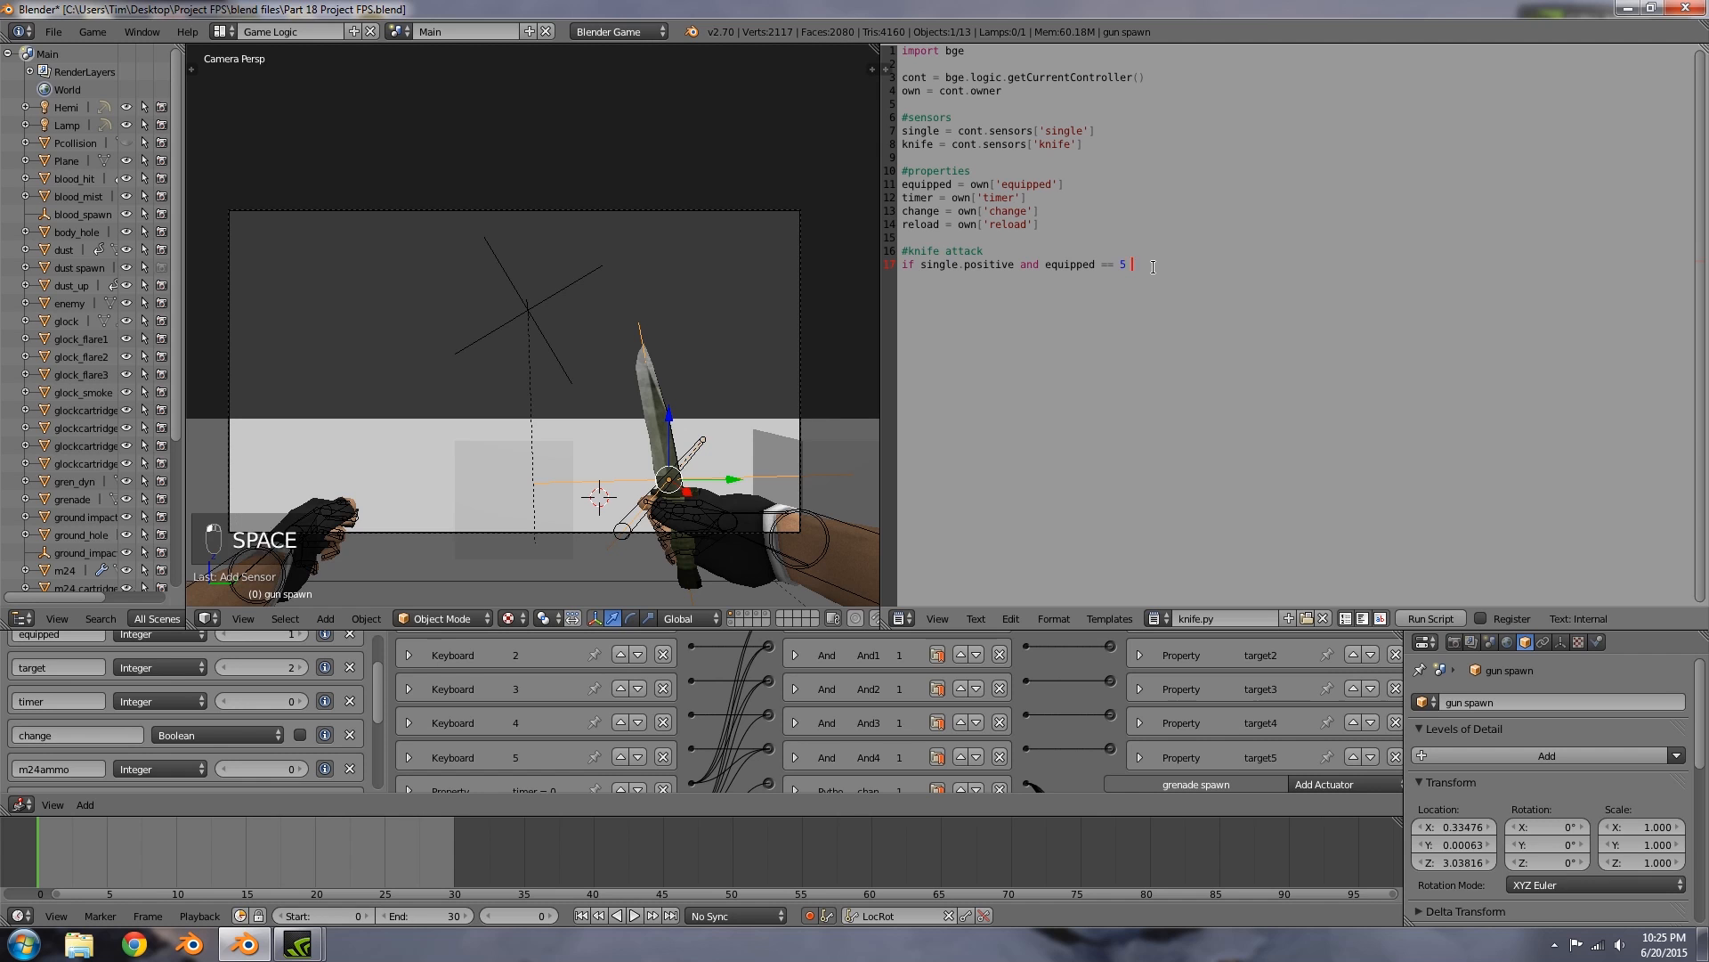
type(" == 0 and ")
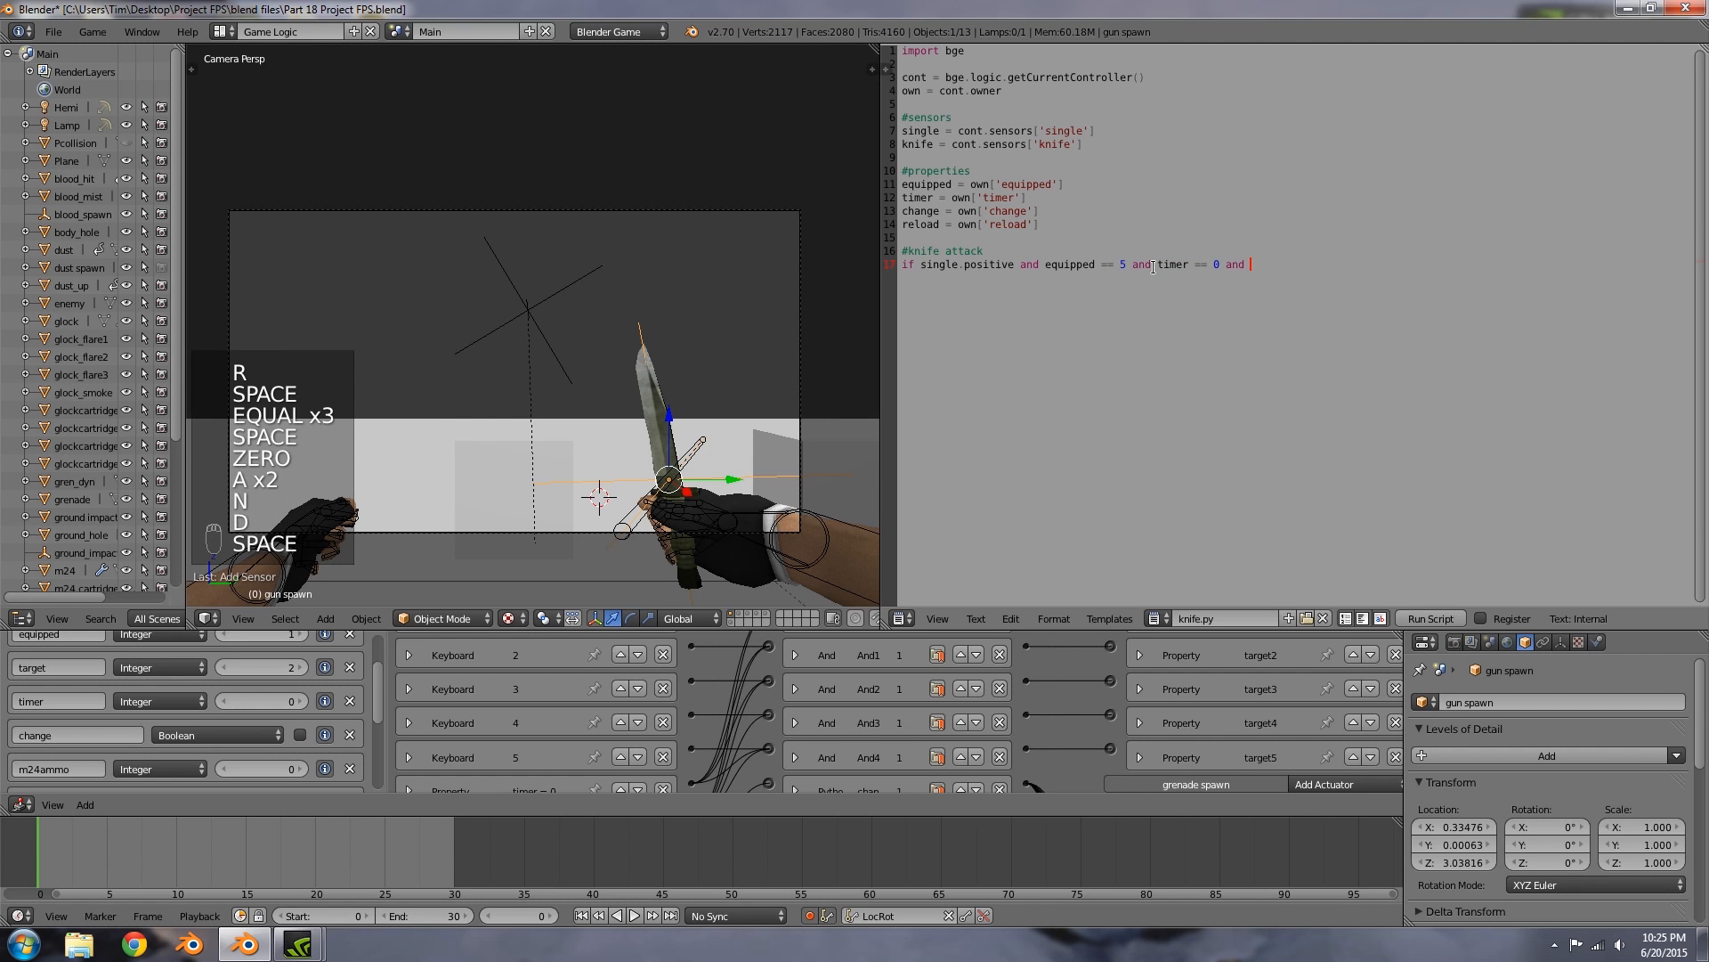
type("change == False and reload == False:")
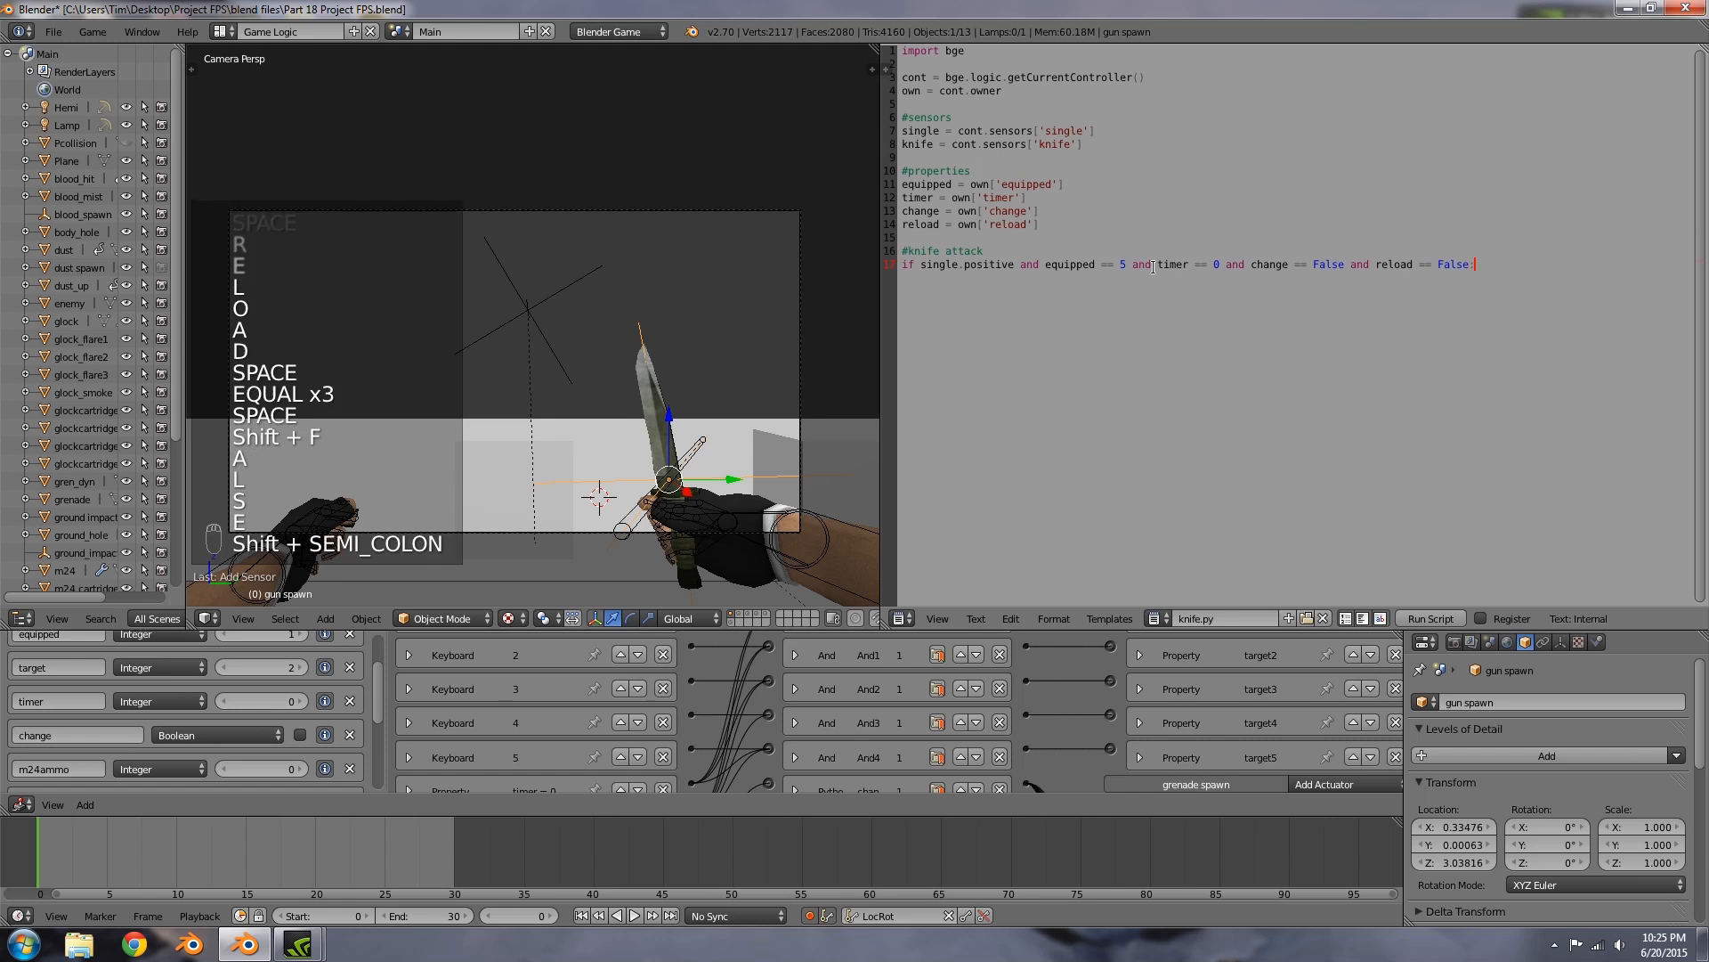
key("Return")
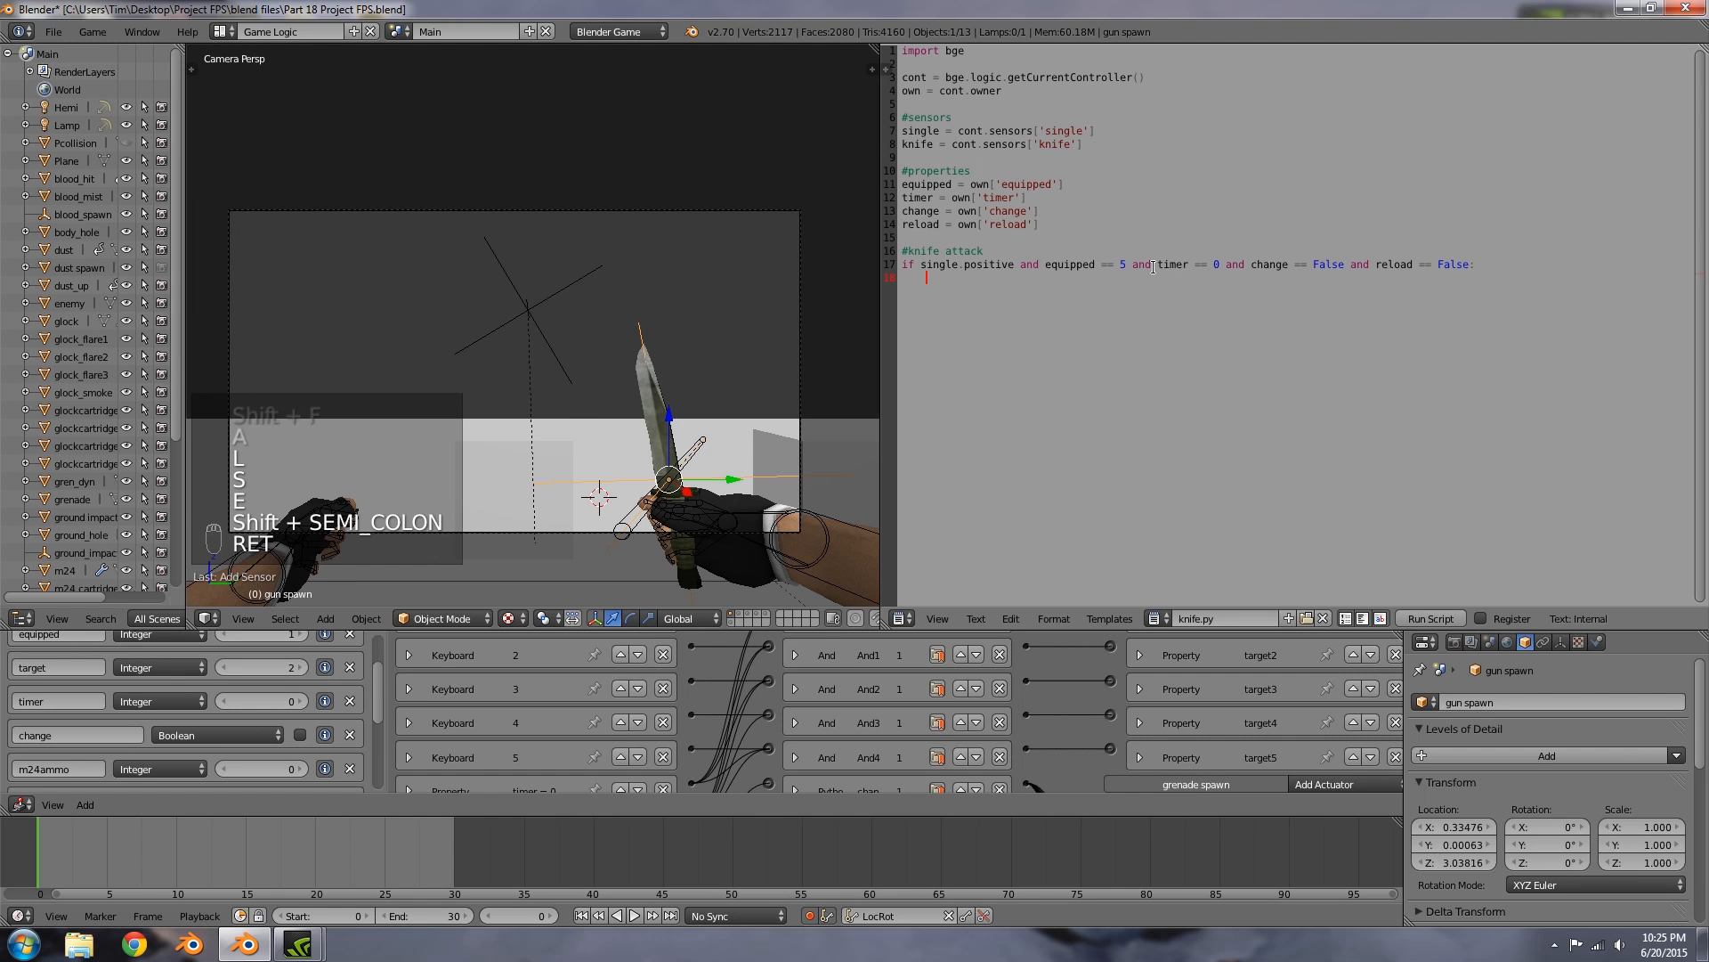
Step: Insert the line scene = bge.logic.getCurrentScene() between the cont and own definitions
left_click_drag(1251, 265, 1297, 269)
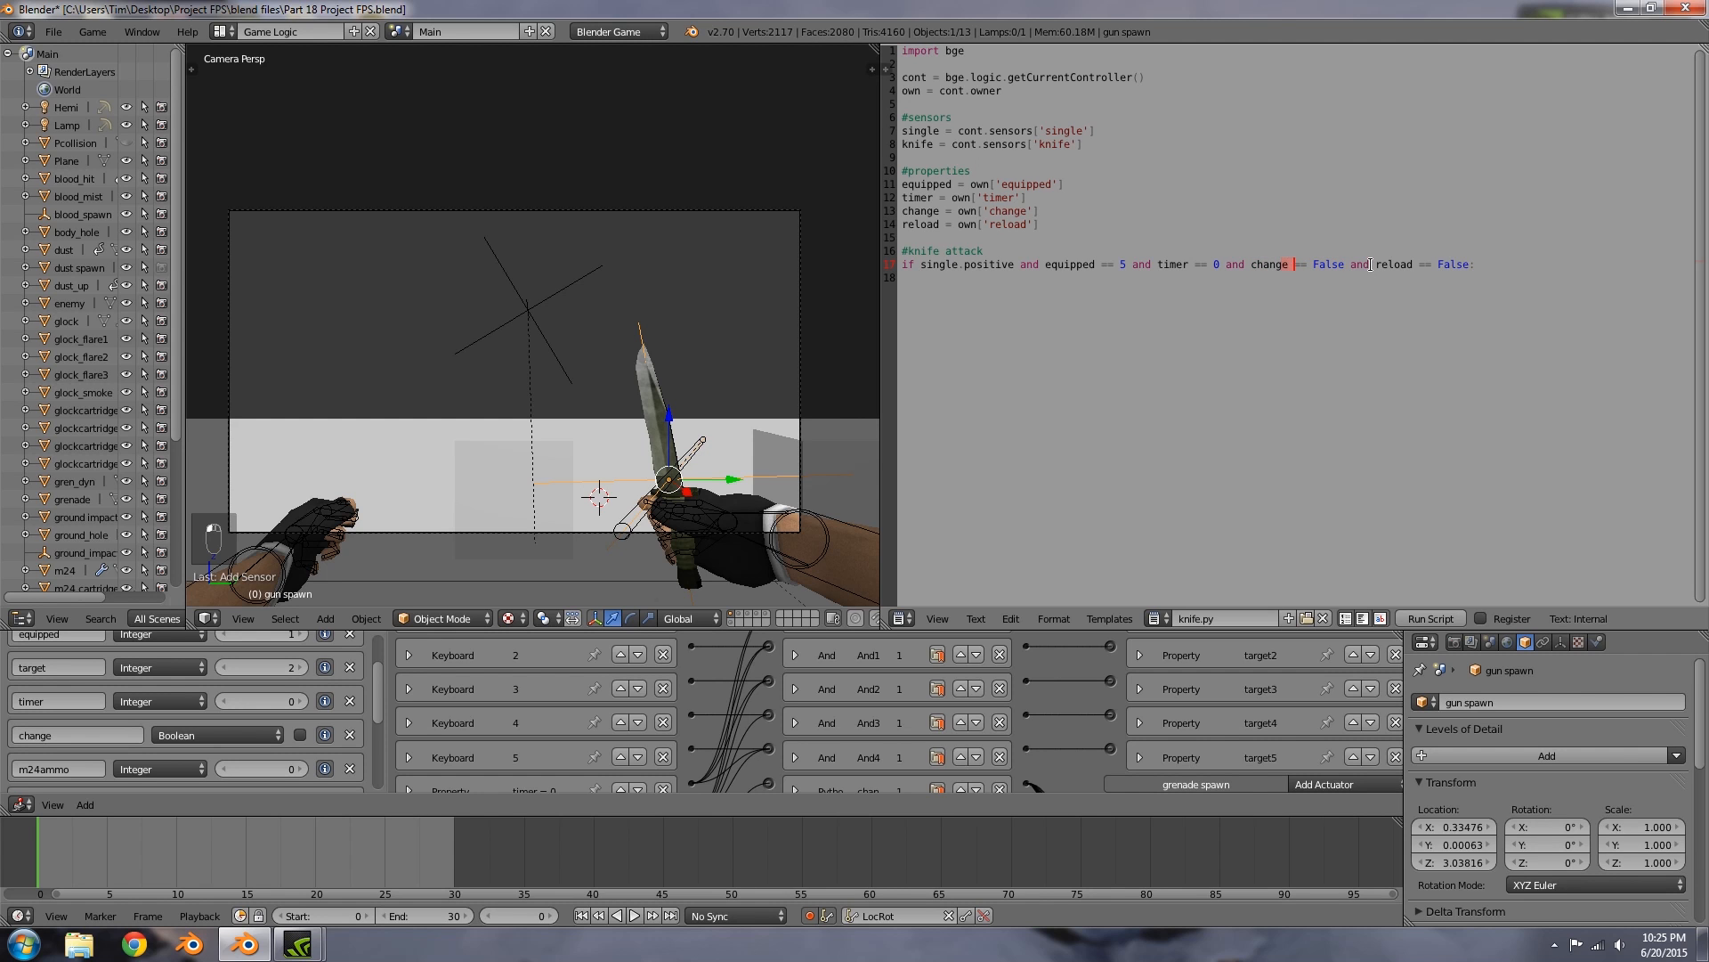
left_click(1161, 90)
key("Return")
type("scene")
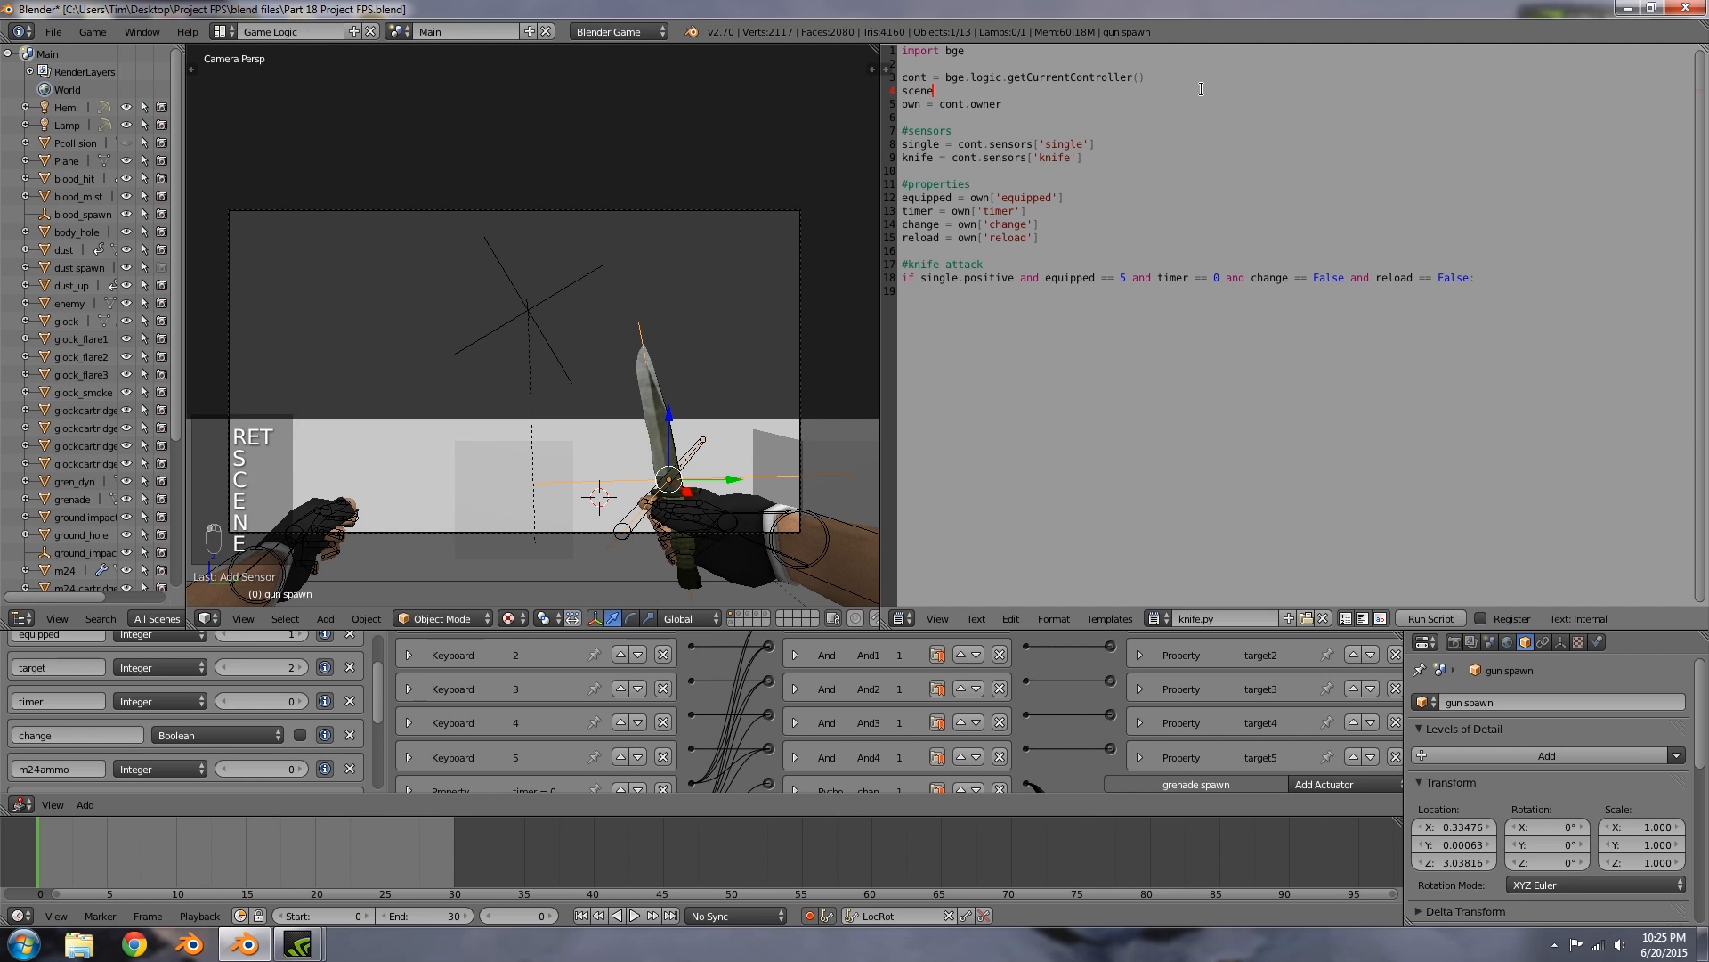
type(" = bge.logic")
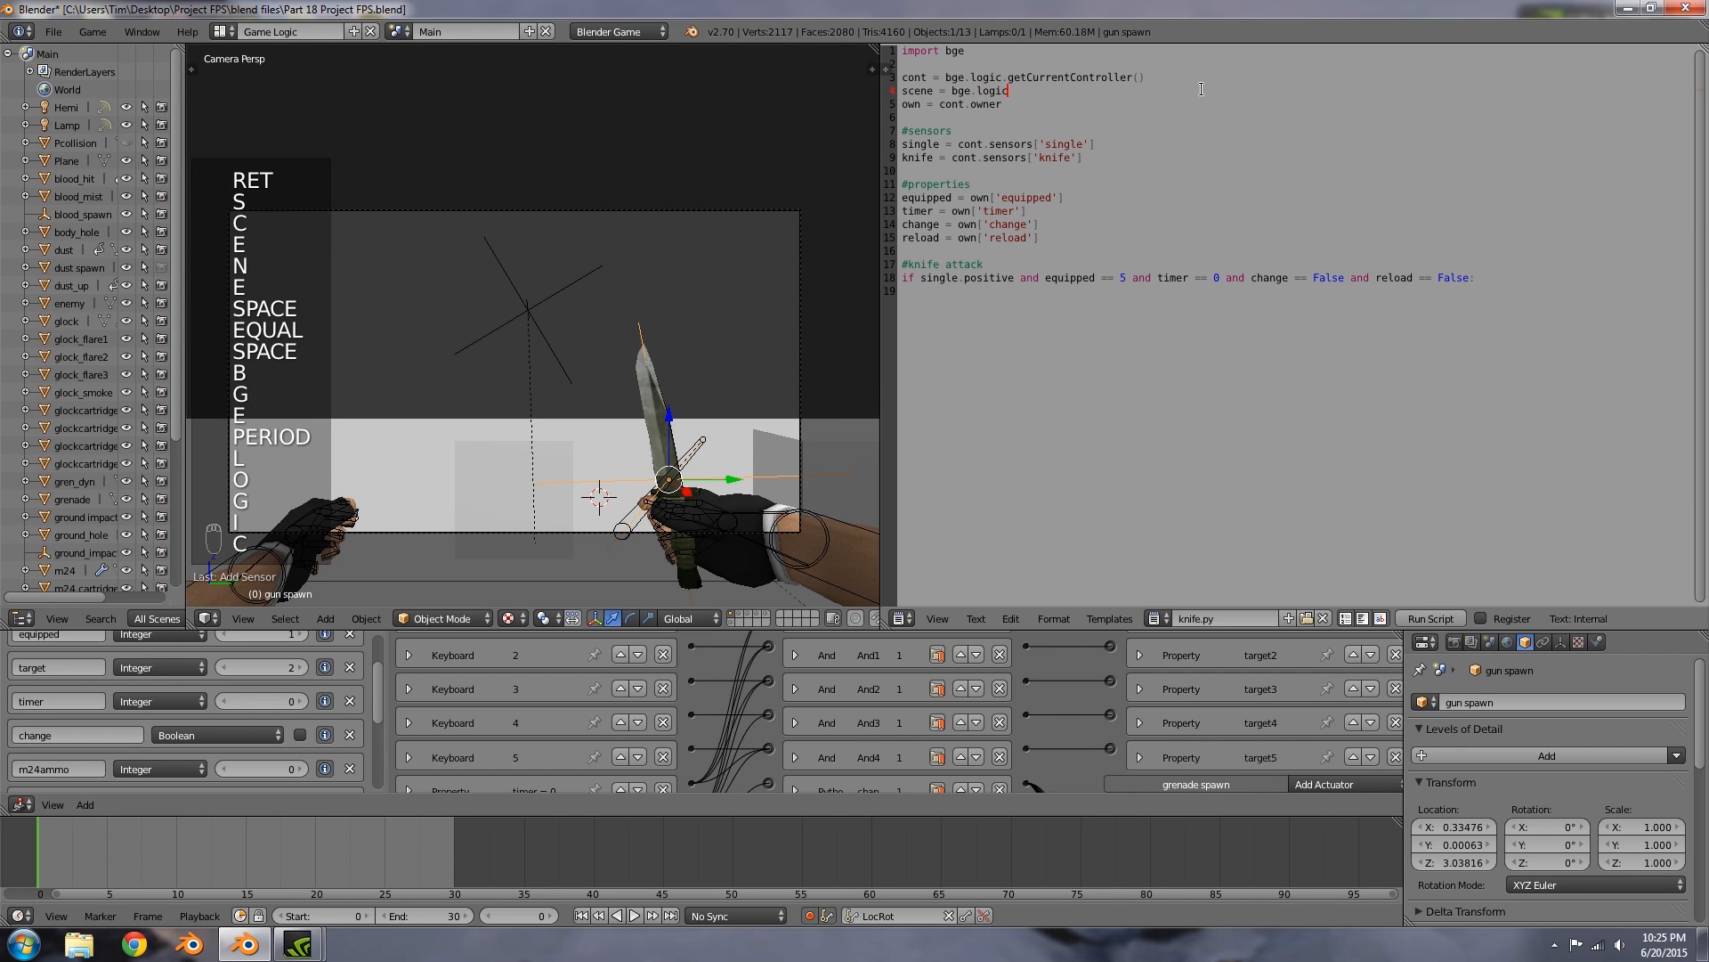
type(".getCur")
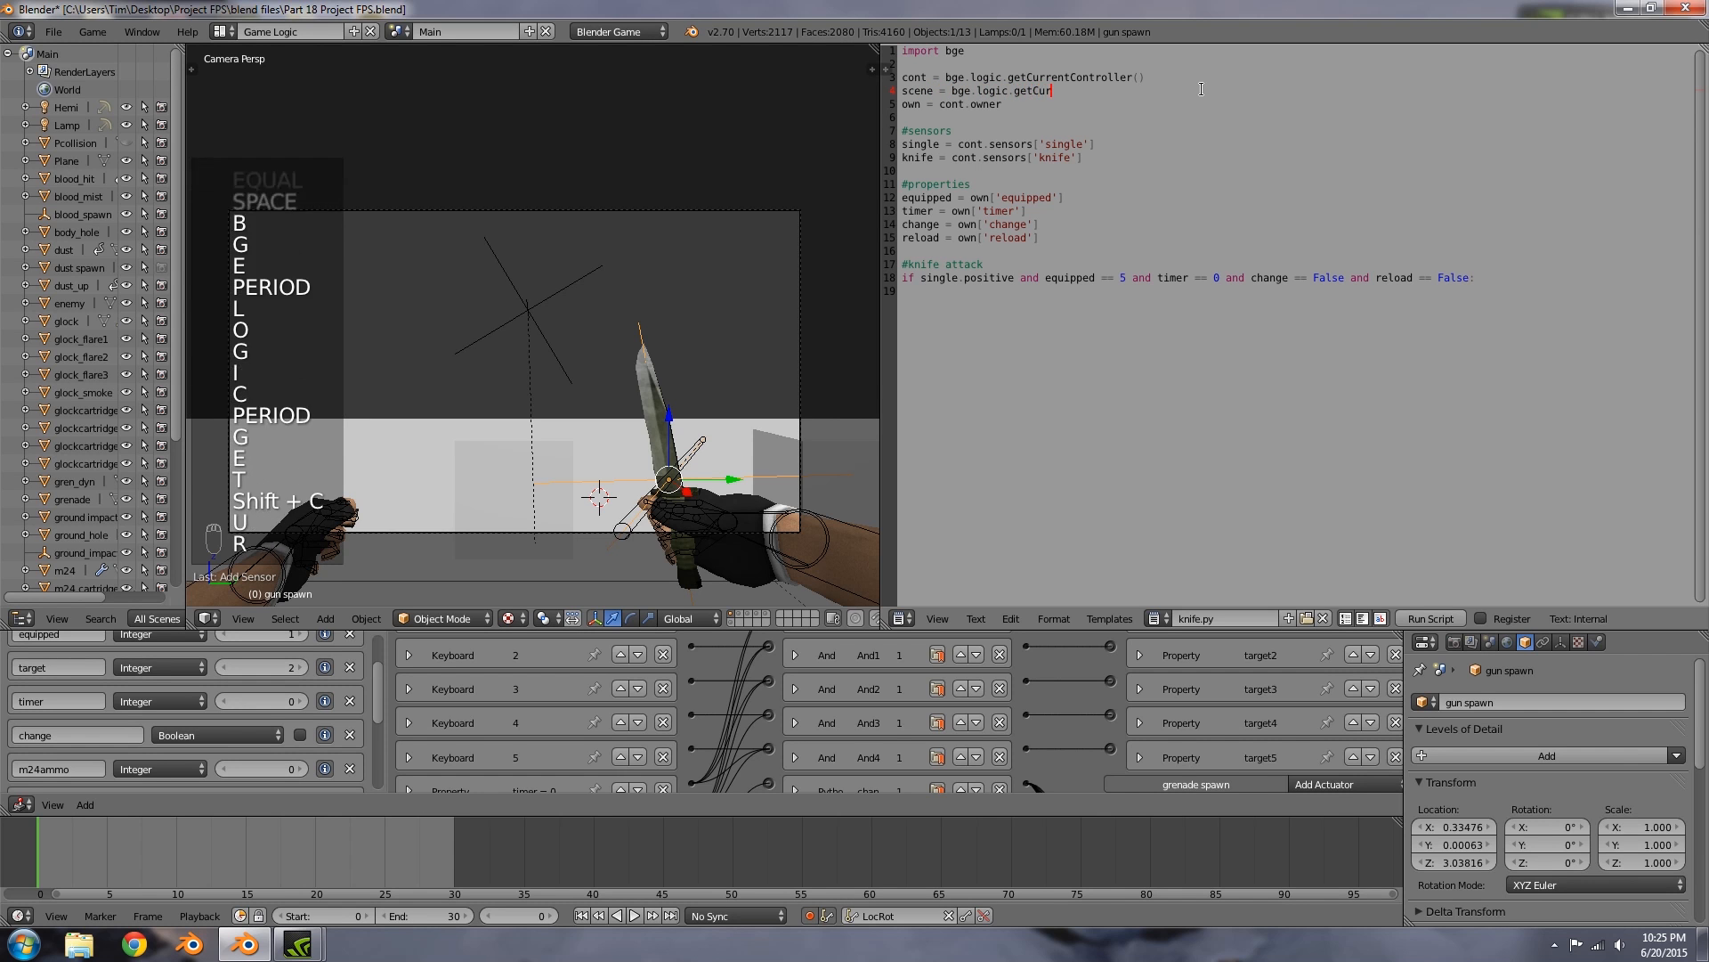
type("rentScene()")
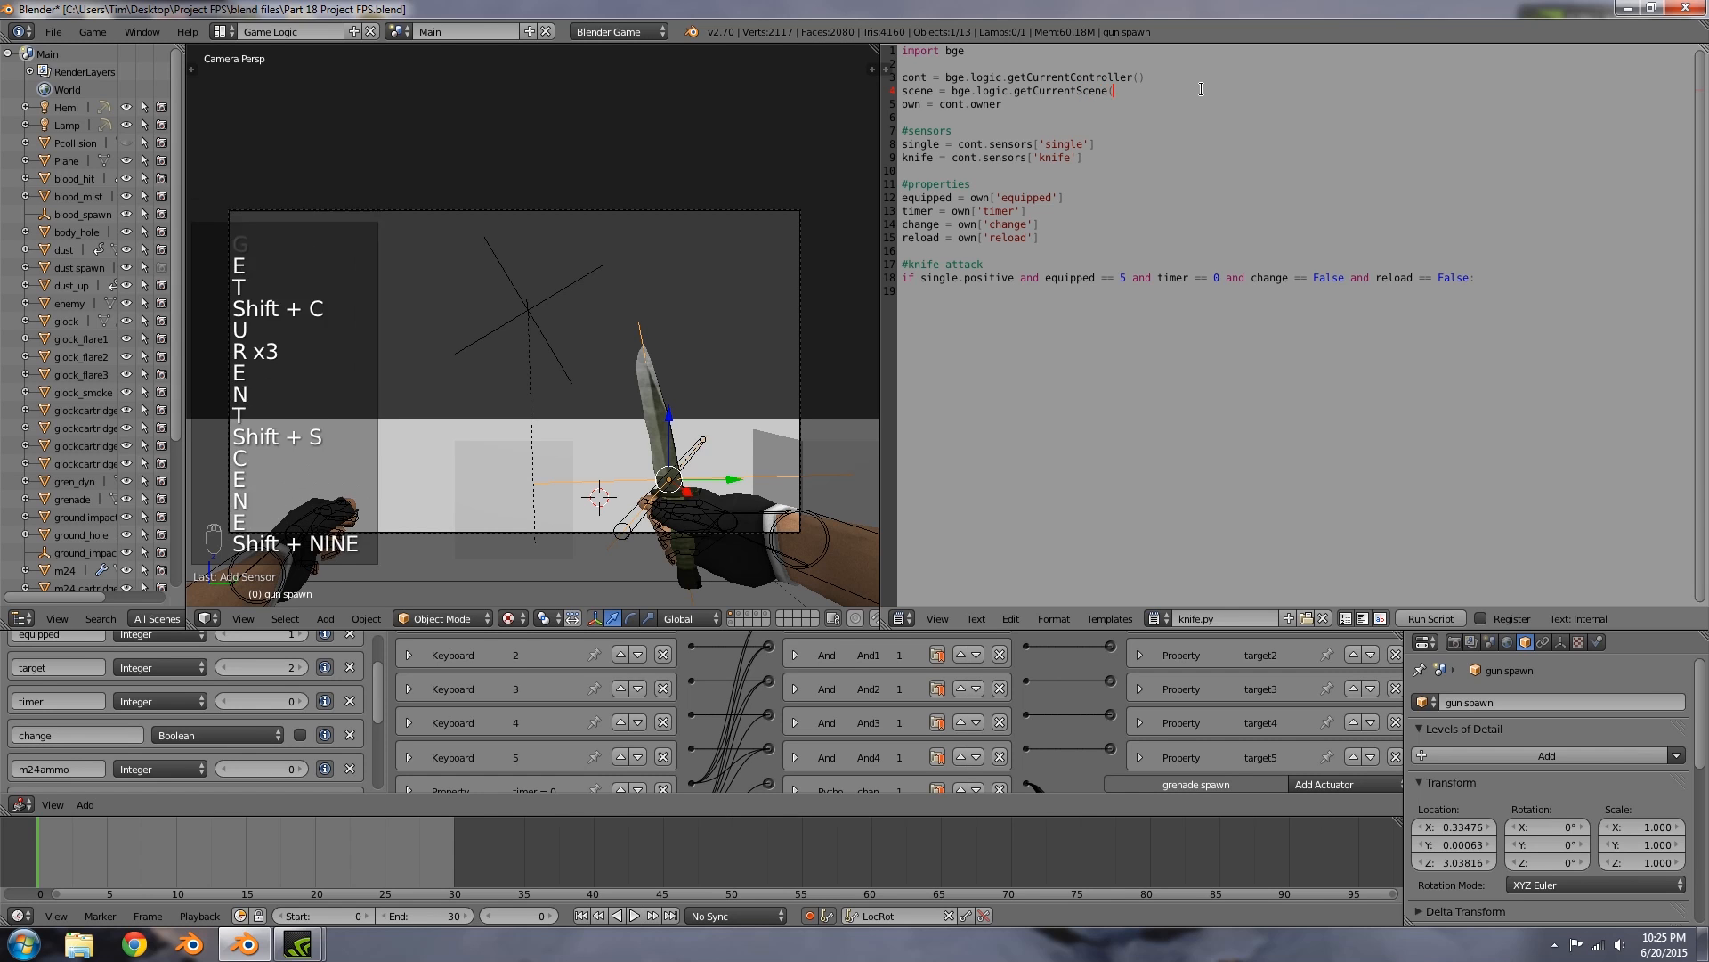
left_click(1350, 277)
left_click_drag(1376, 277, 1418, 279)
left_click(1290, 338)
left_click(1136, 305)
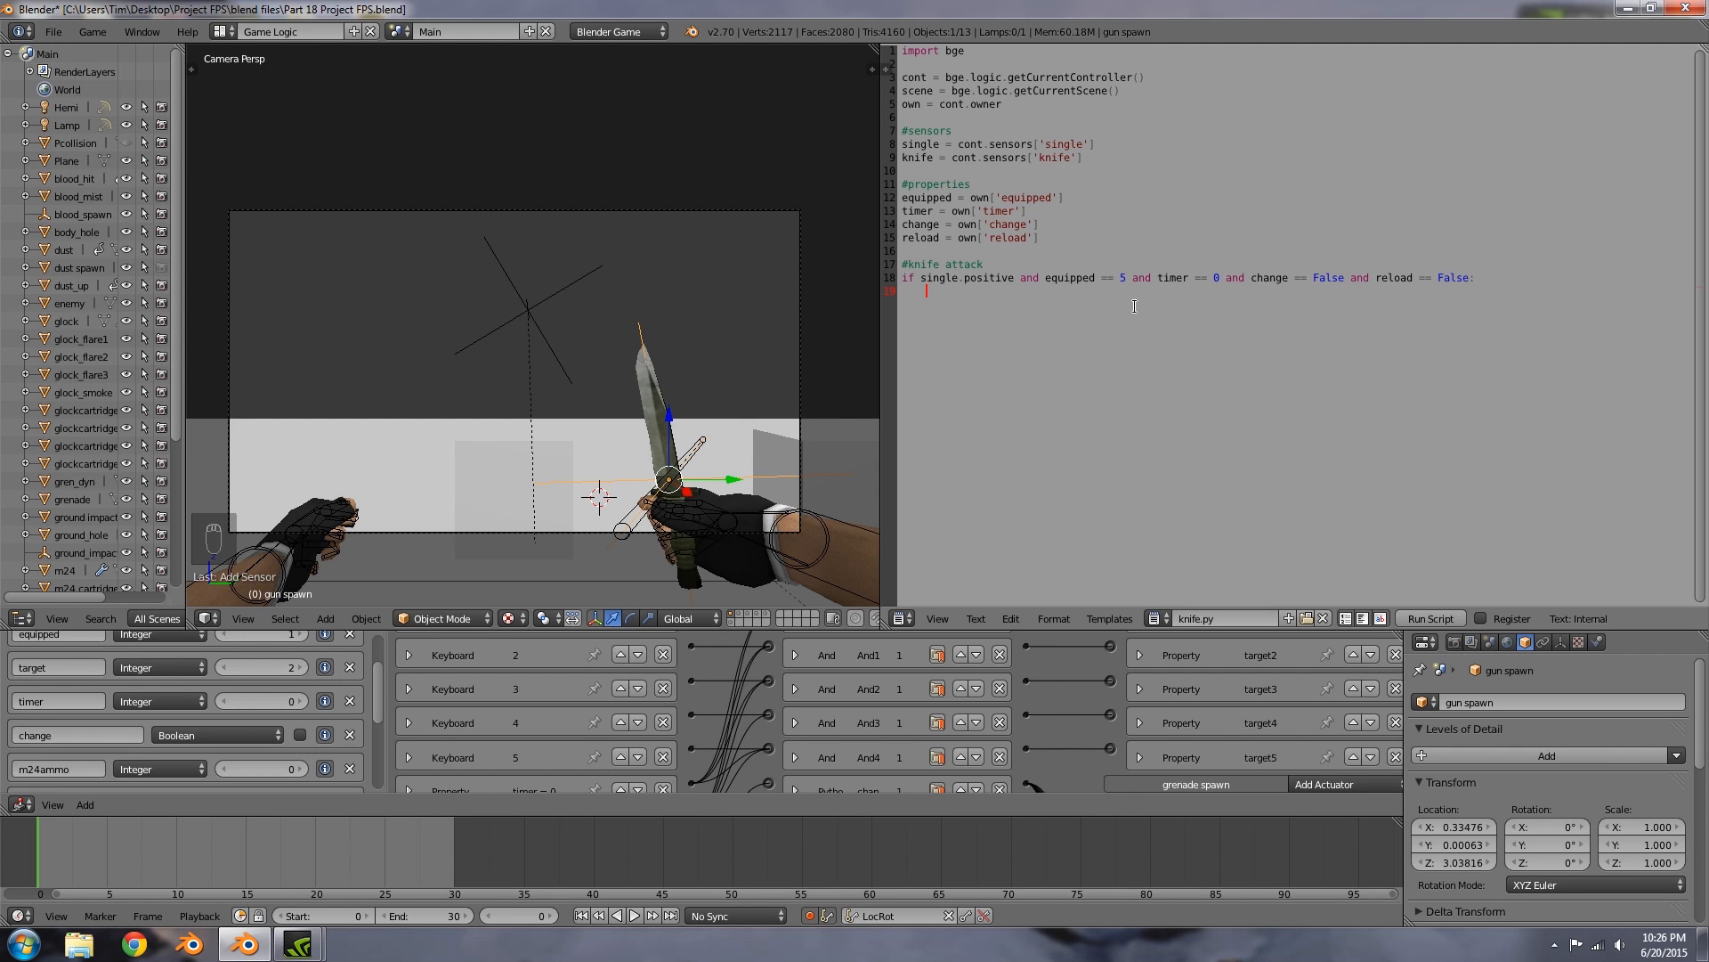
Step: Add the line player = scene.objects[own.name] above the #sensors comment, set off by a blank line
left_click(1023, 118)
key("Return")
type("player")
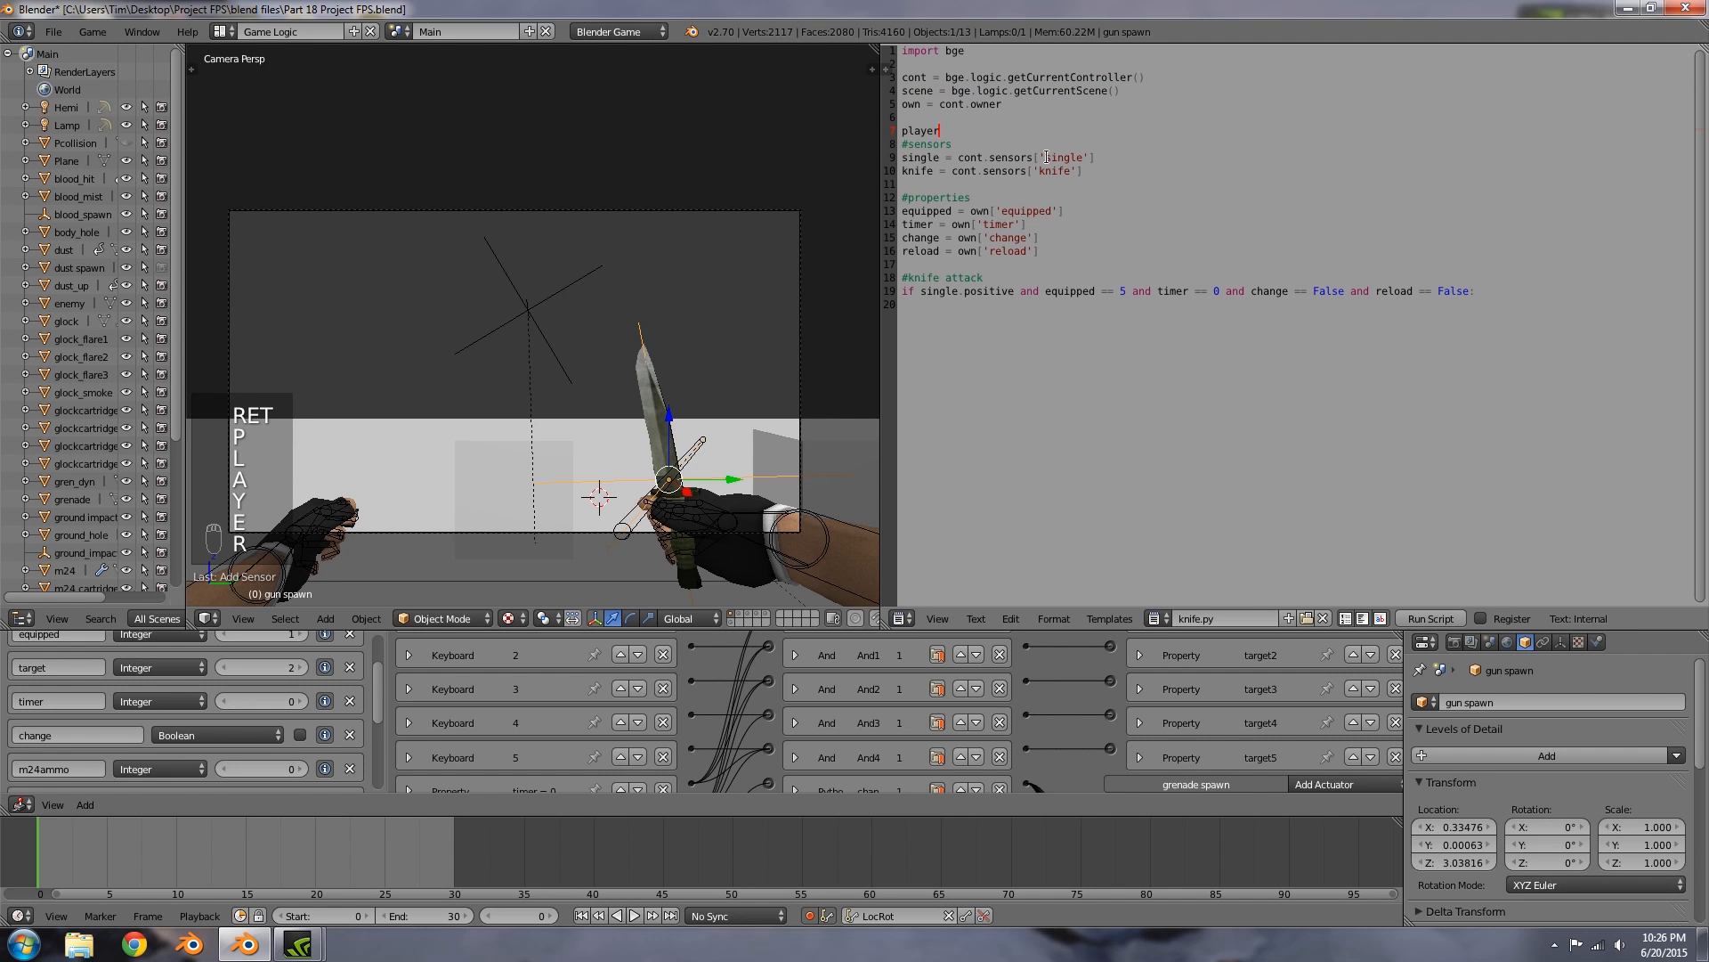
type(" = onw")
key("BackSpace")
key("BackSpace")
key("BackSpace")
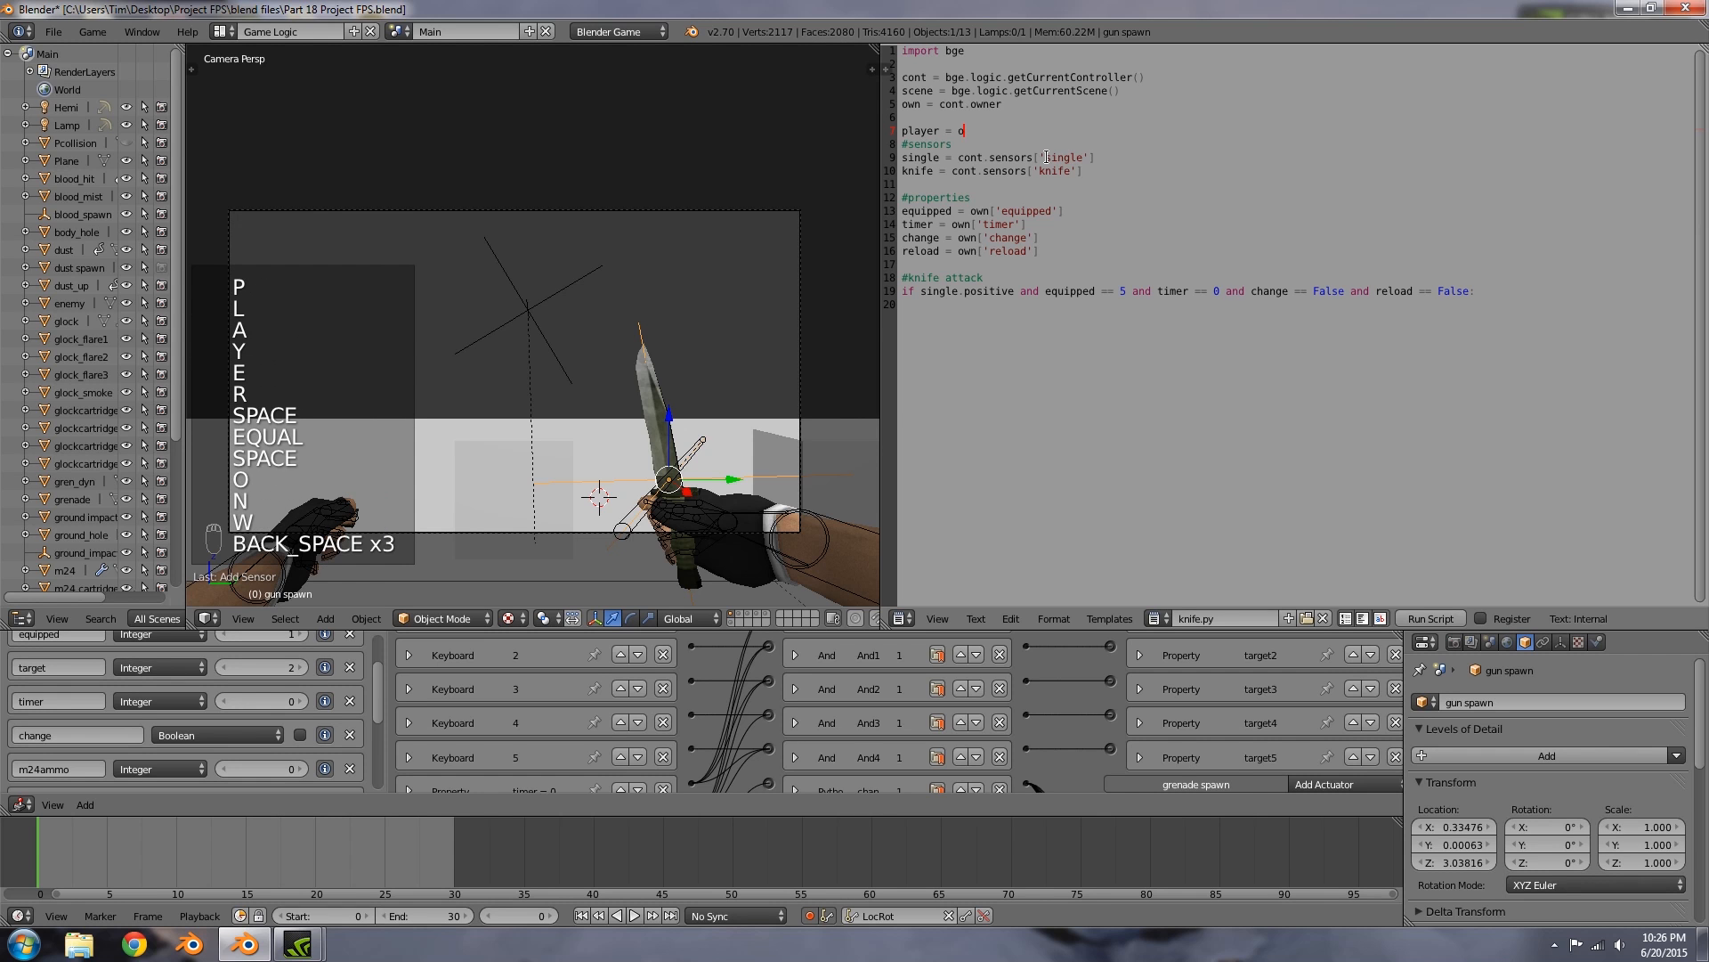
key("BackSpace")
type("scene.obje")
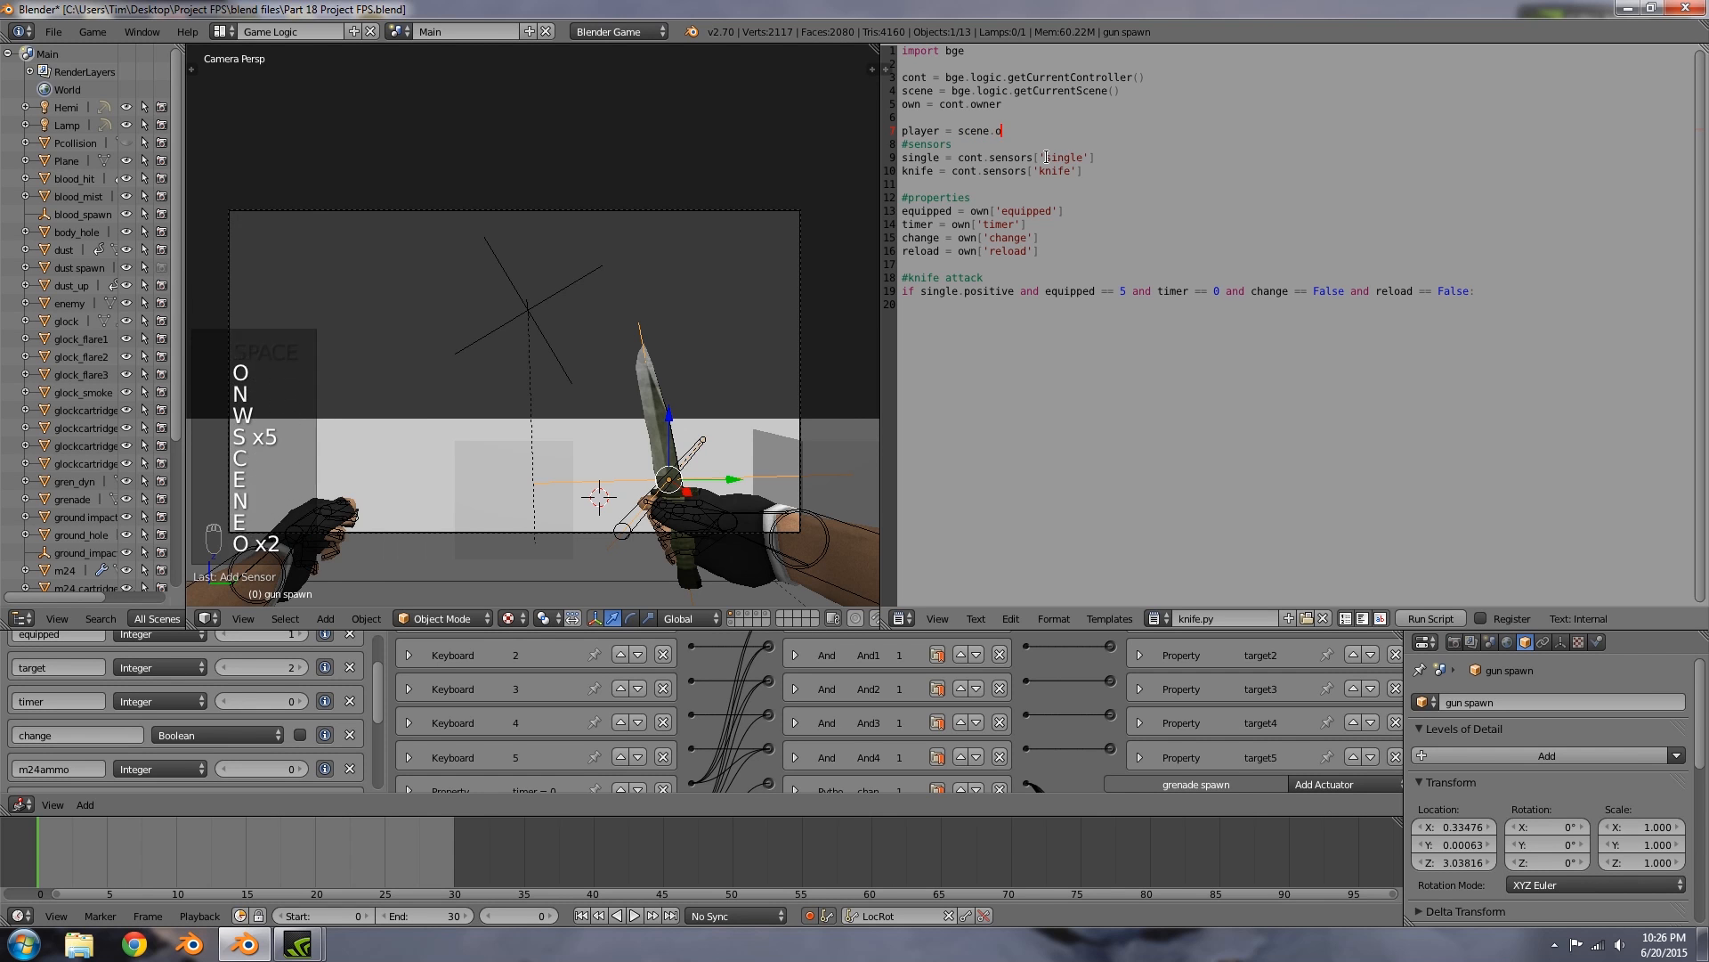
type("cts[")
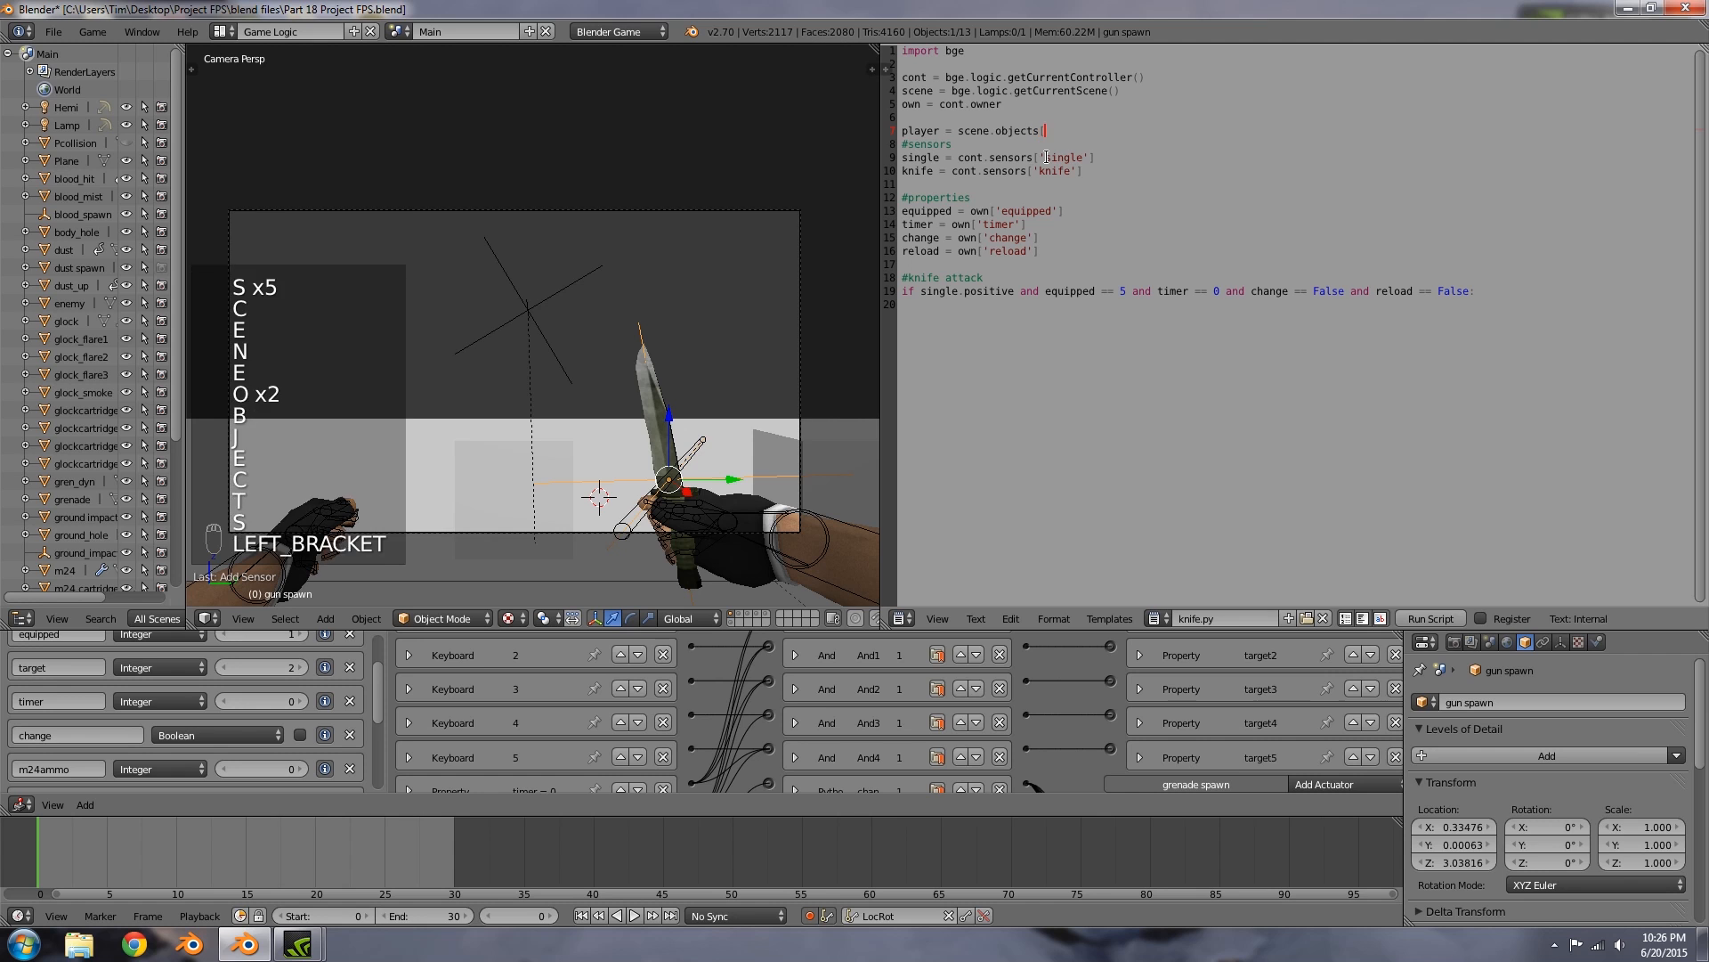
type("own.name]")
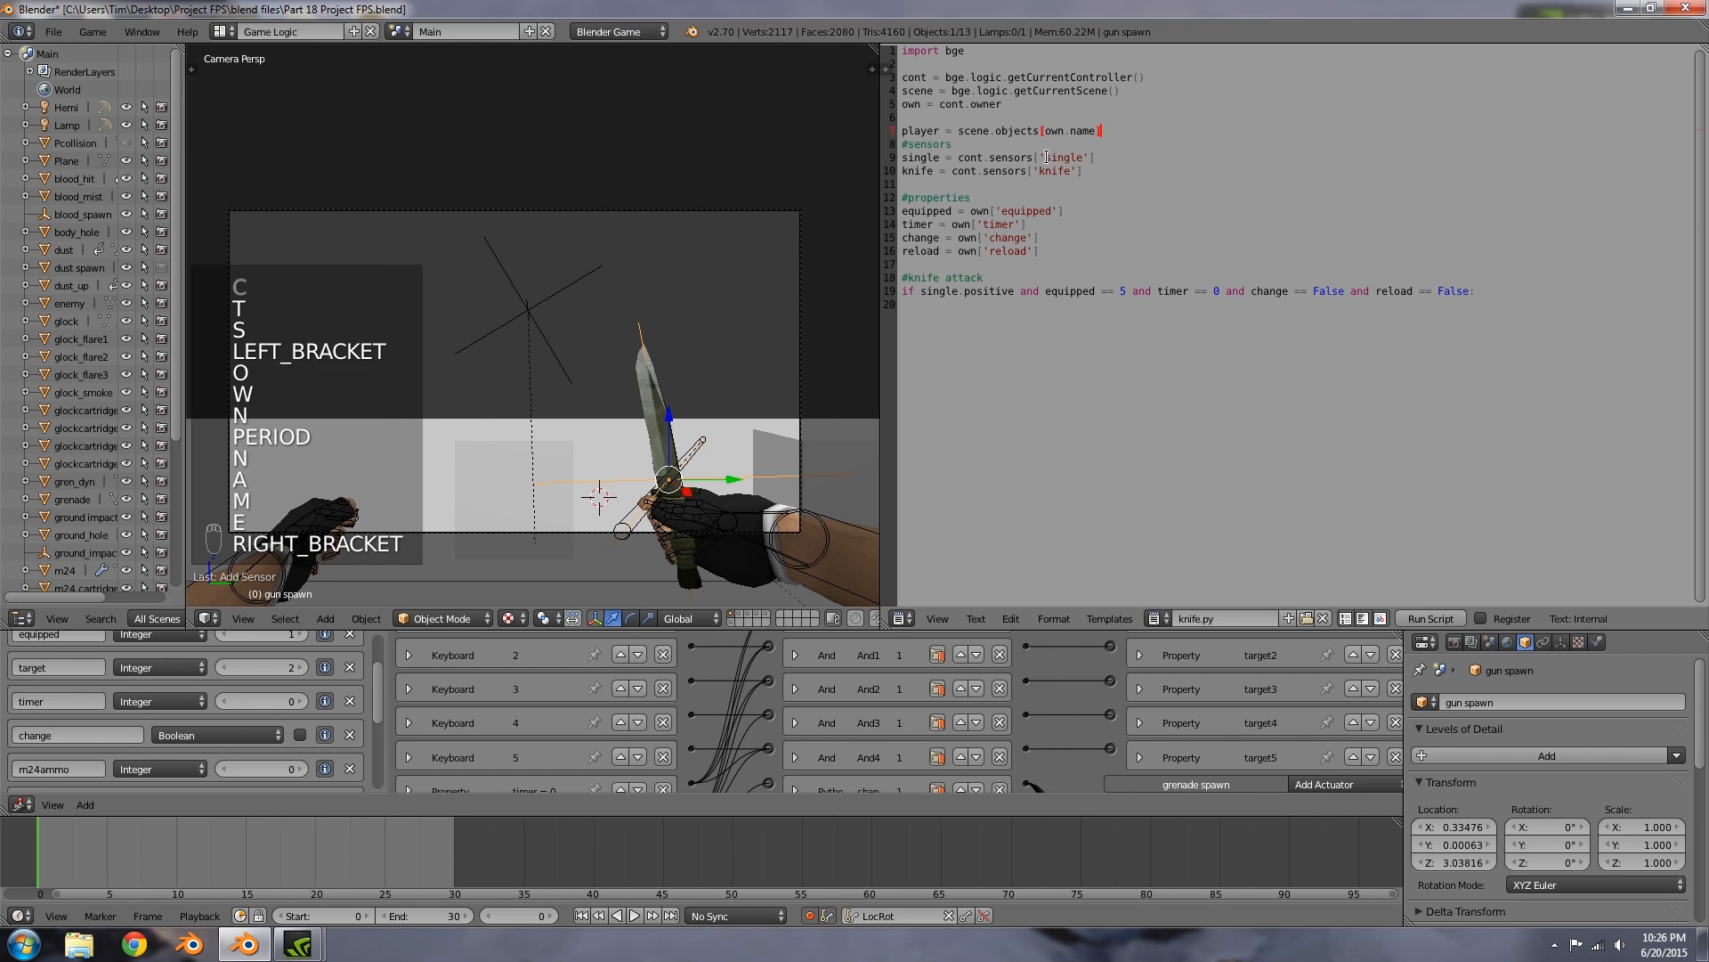
key("Return")
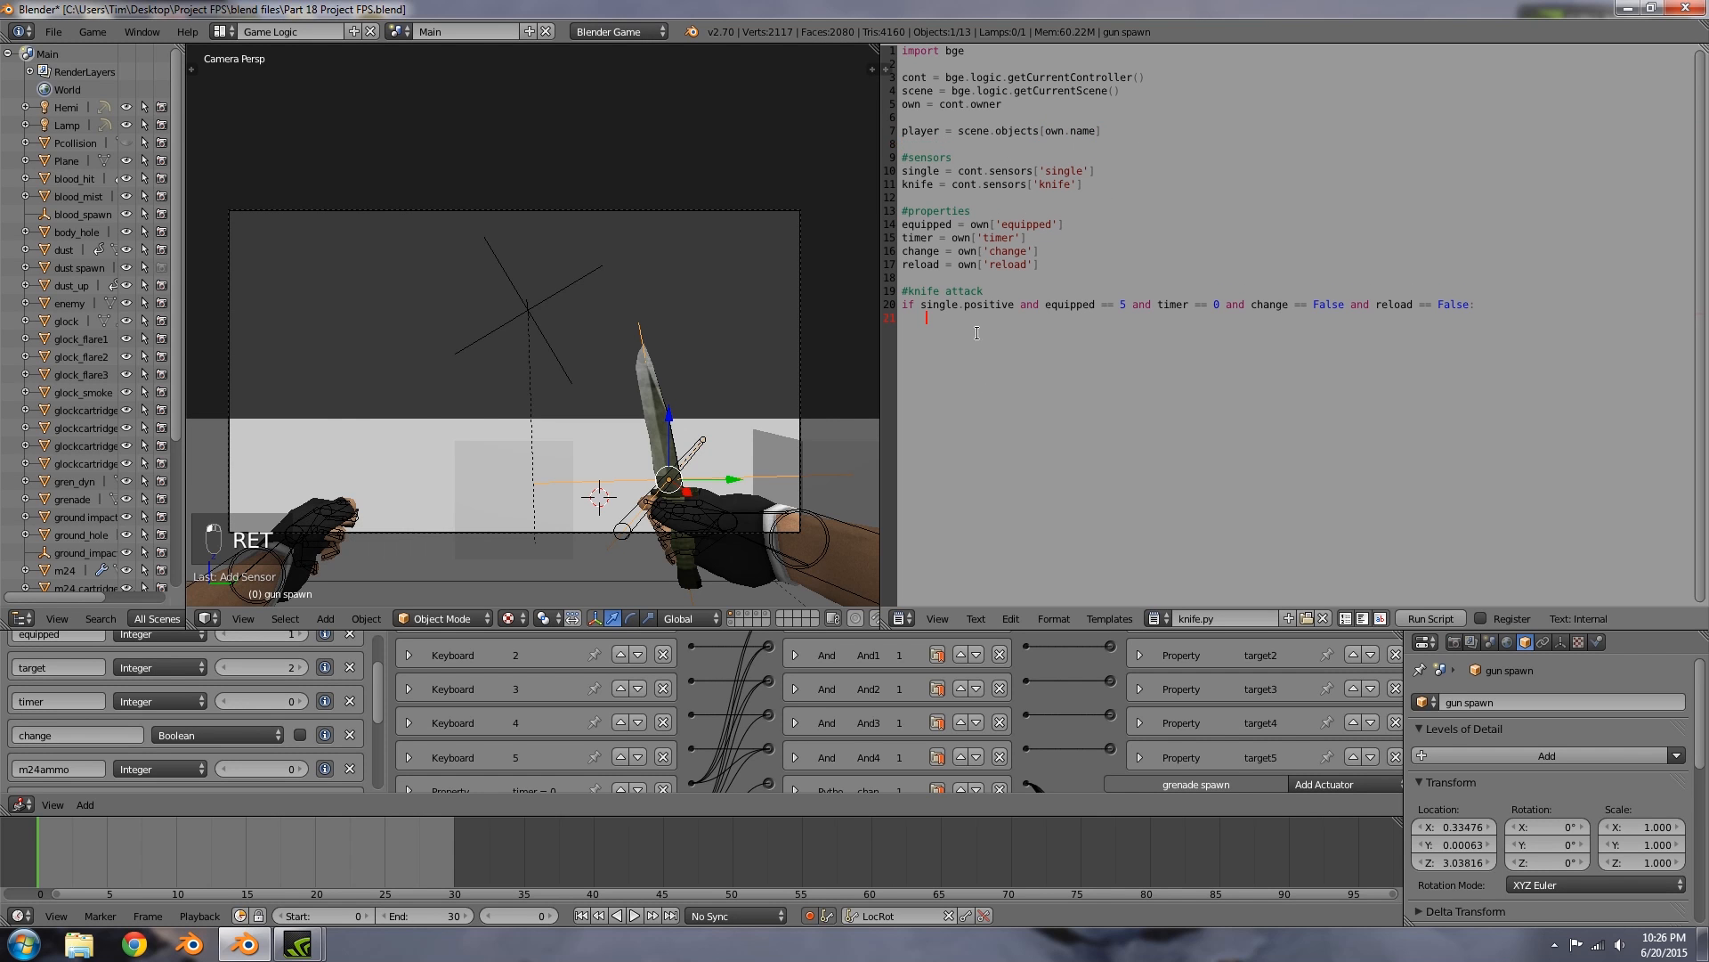
Step: Inside the knife attack condition, add the statement player['reload'] = True
type("player[")
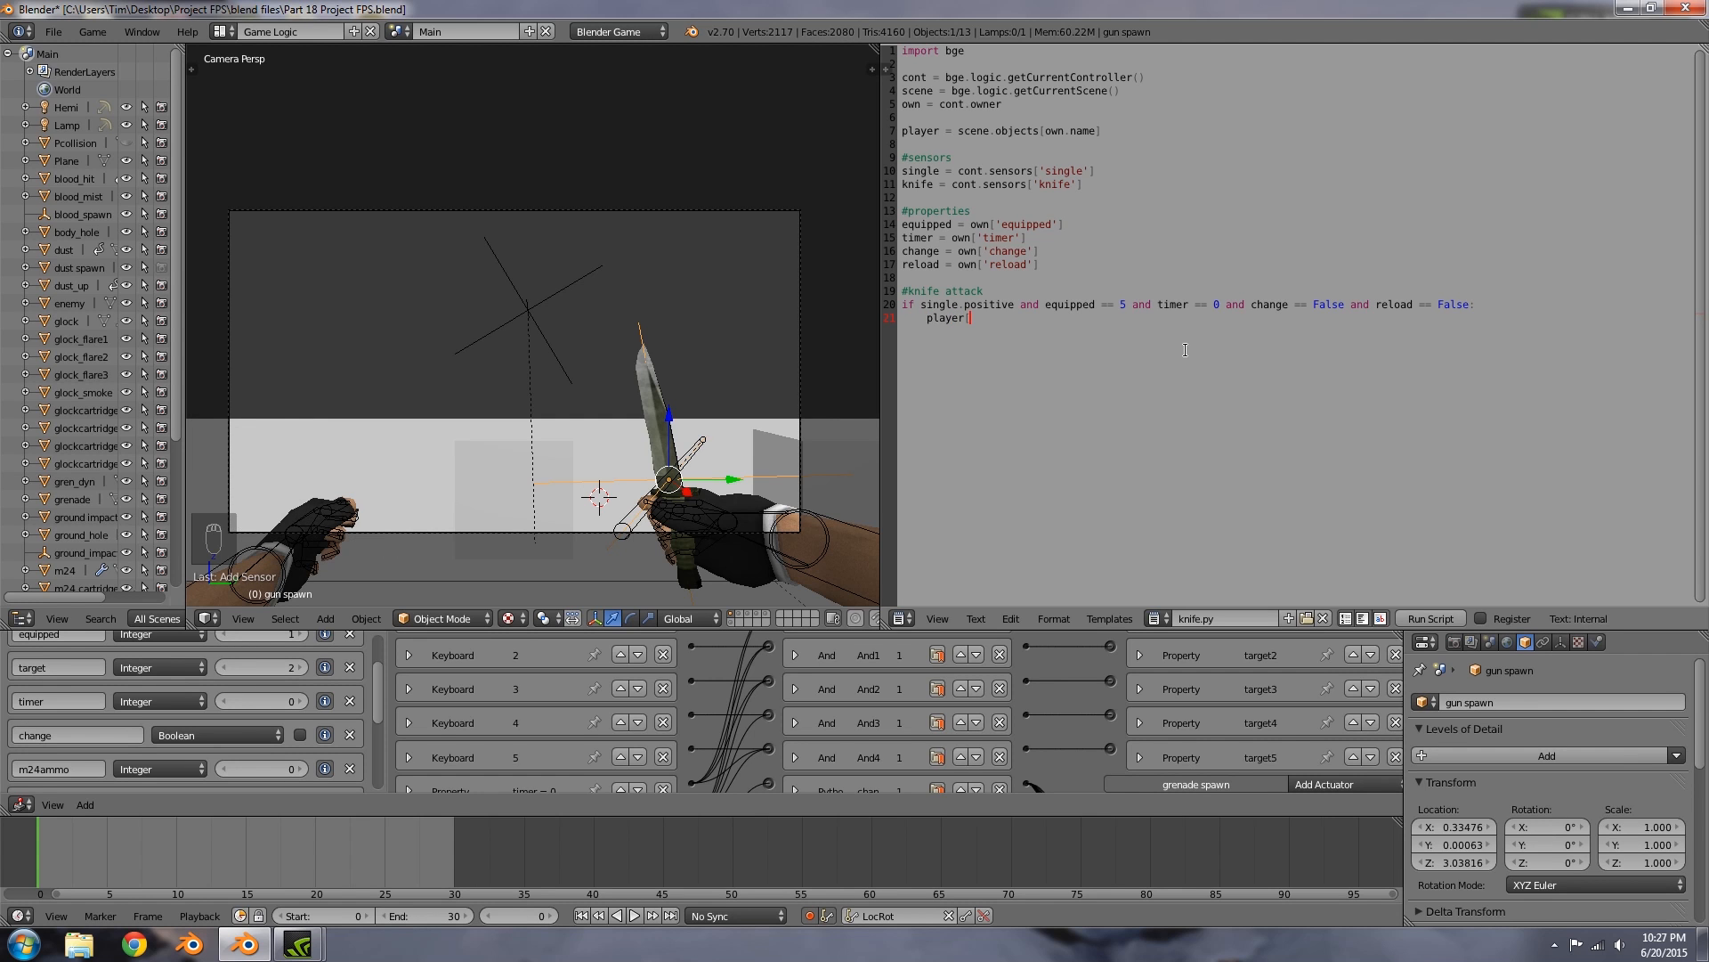
type("'reload")
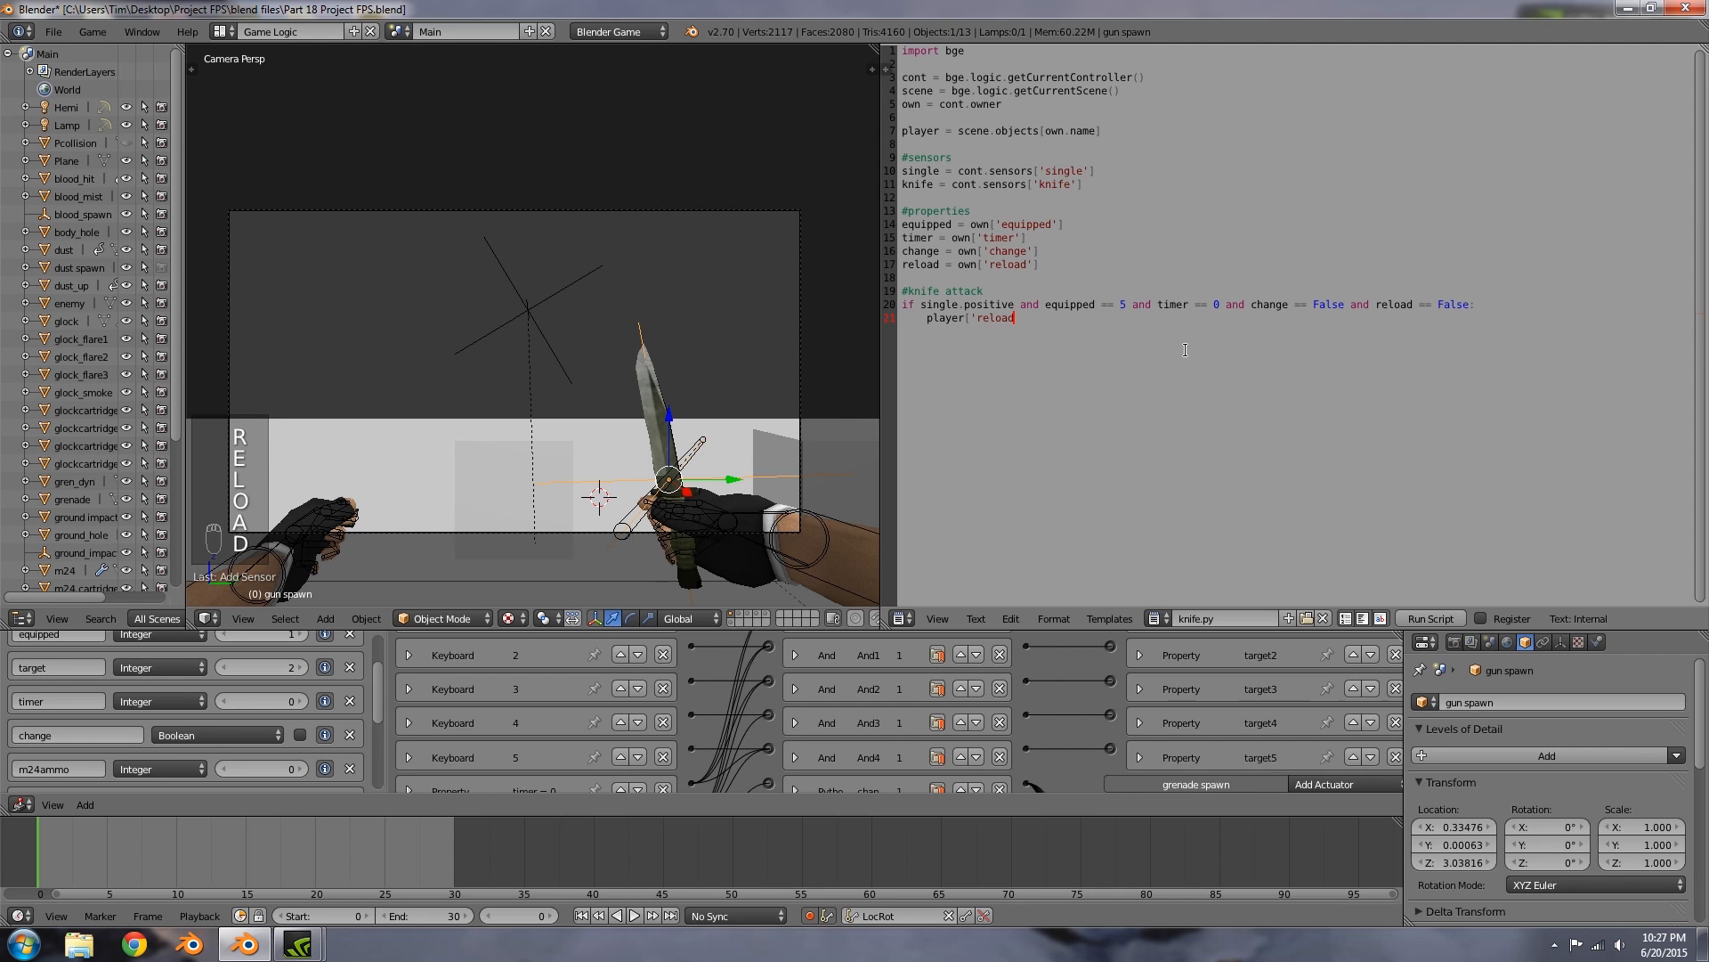
type("']")
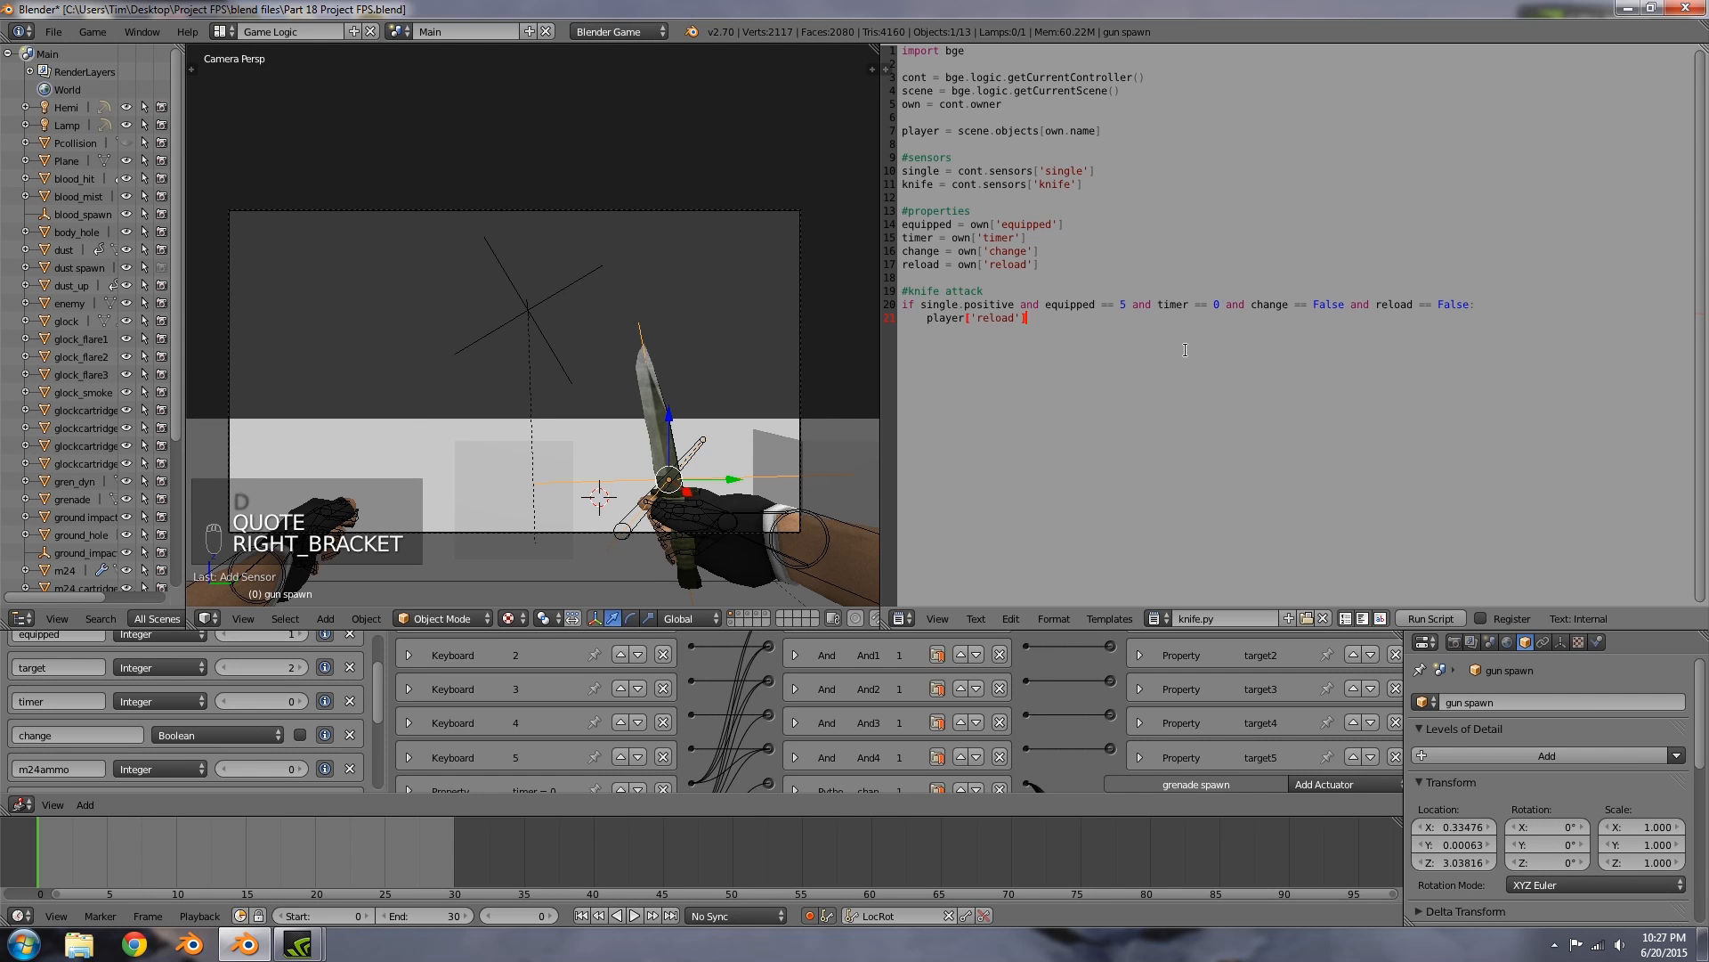
type(" = ")
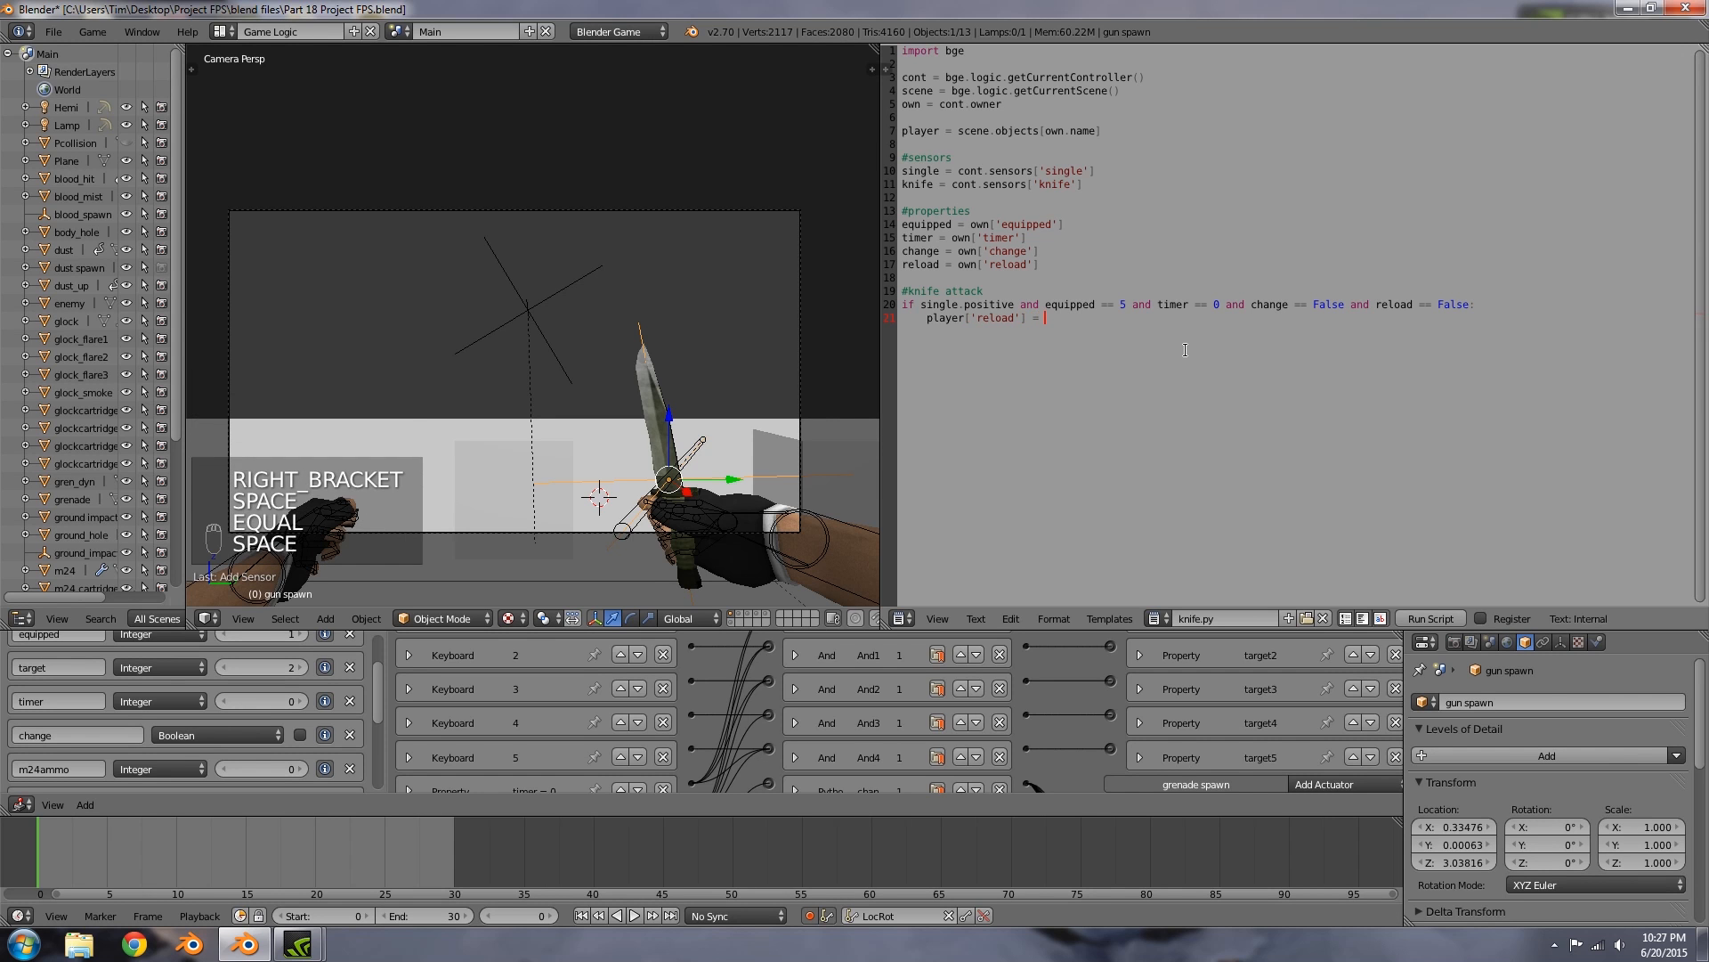
type("True")
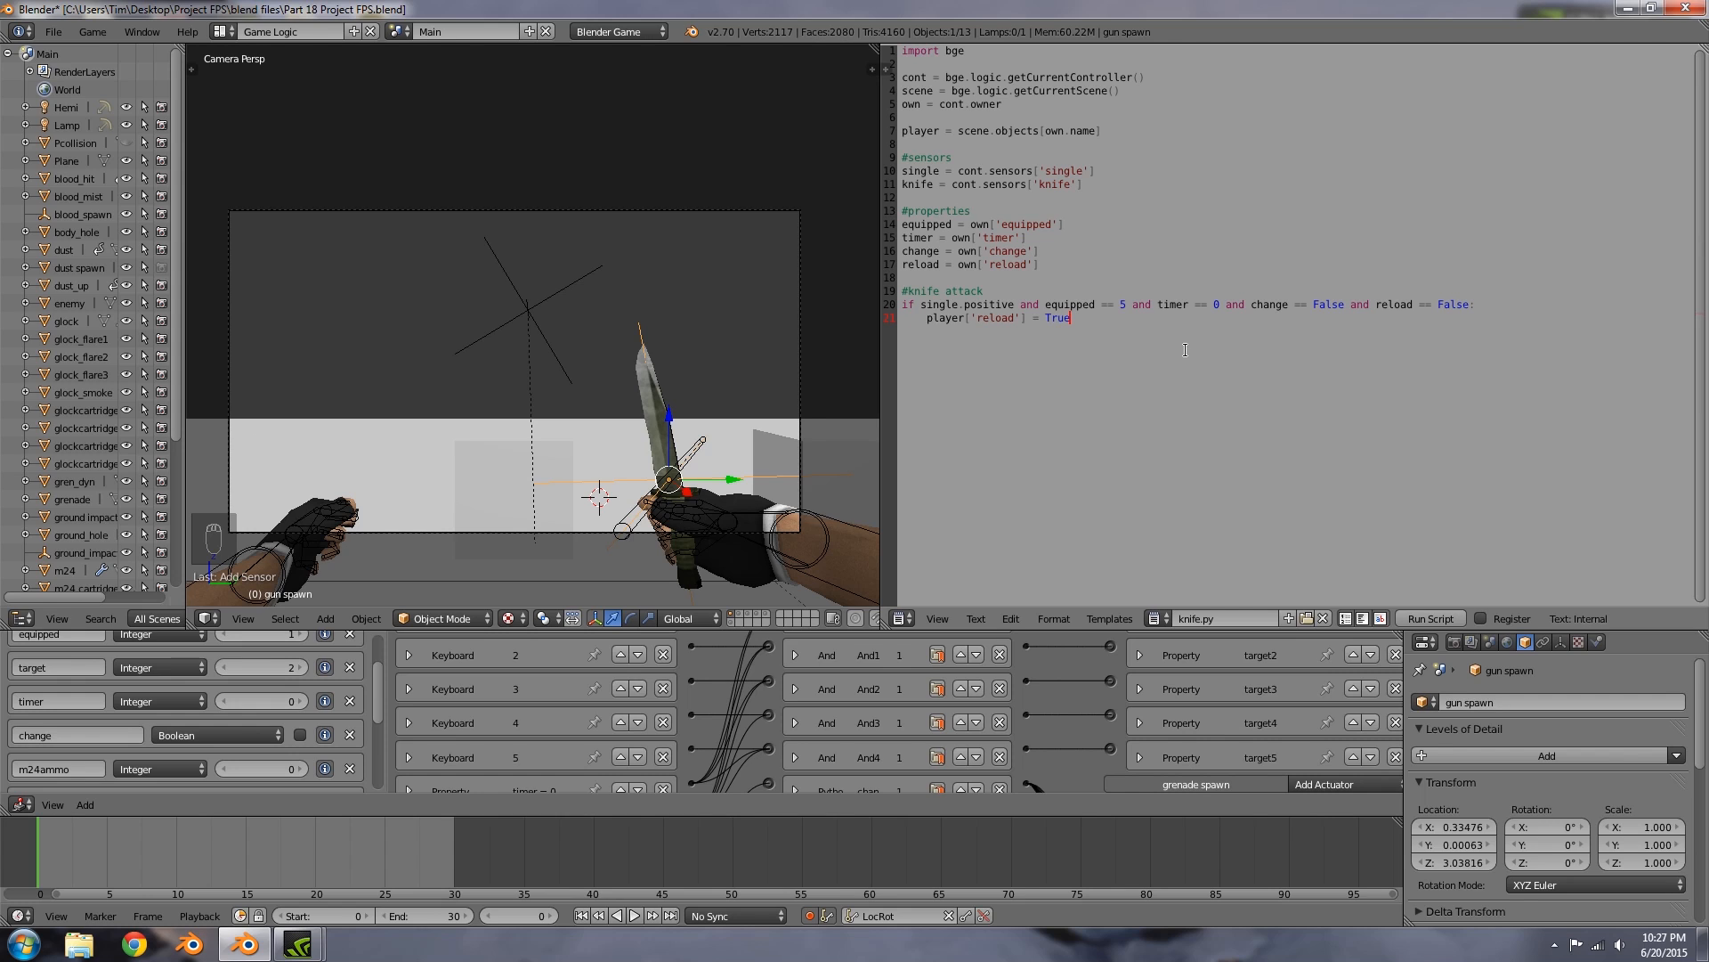
Step: Add timer += 20 as the next statement of the knife attack condition, followed by a blank line
key("Return")
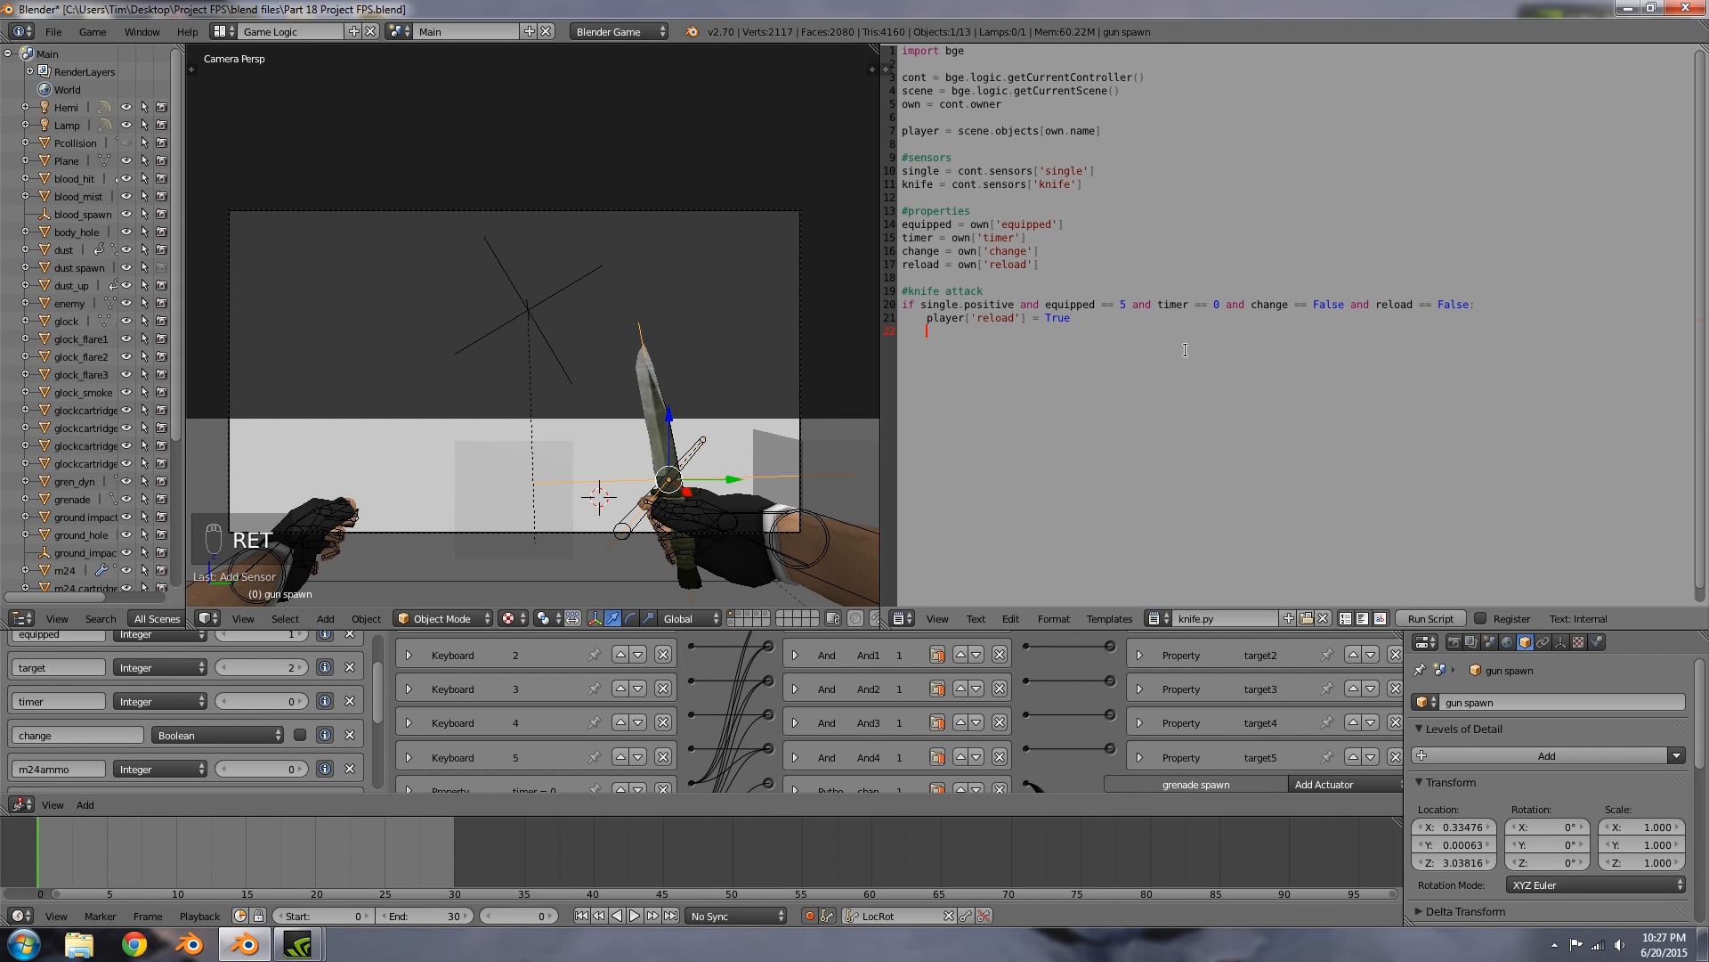
type("timer += ")
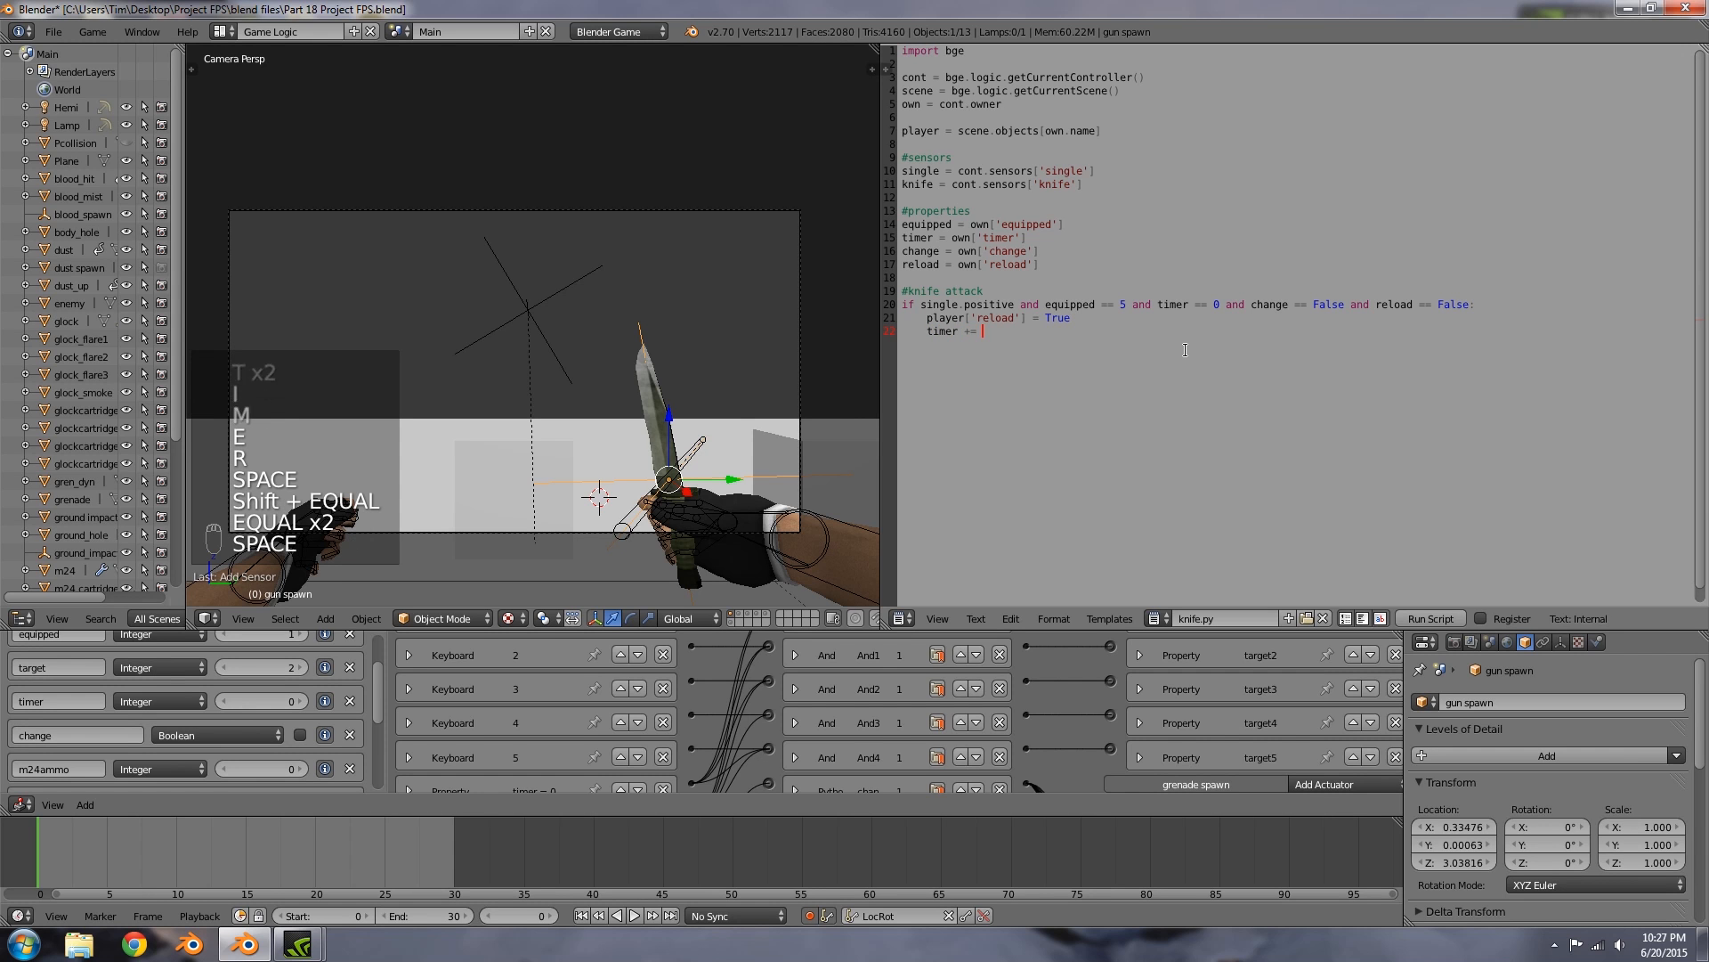
type("20")
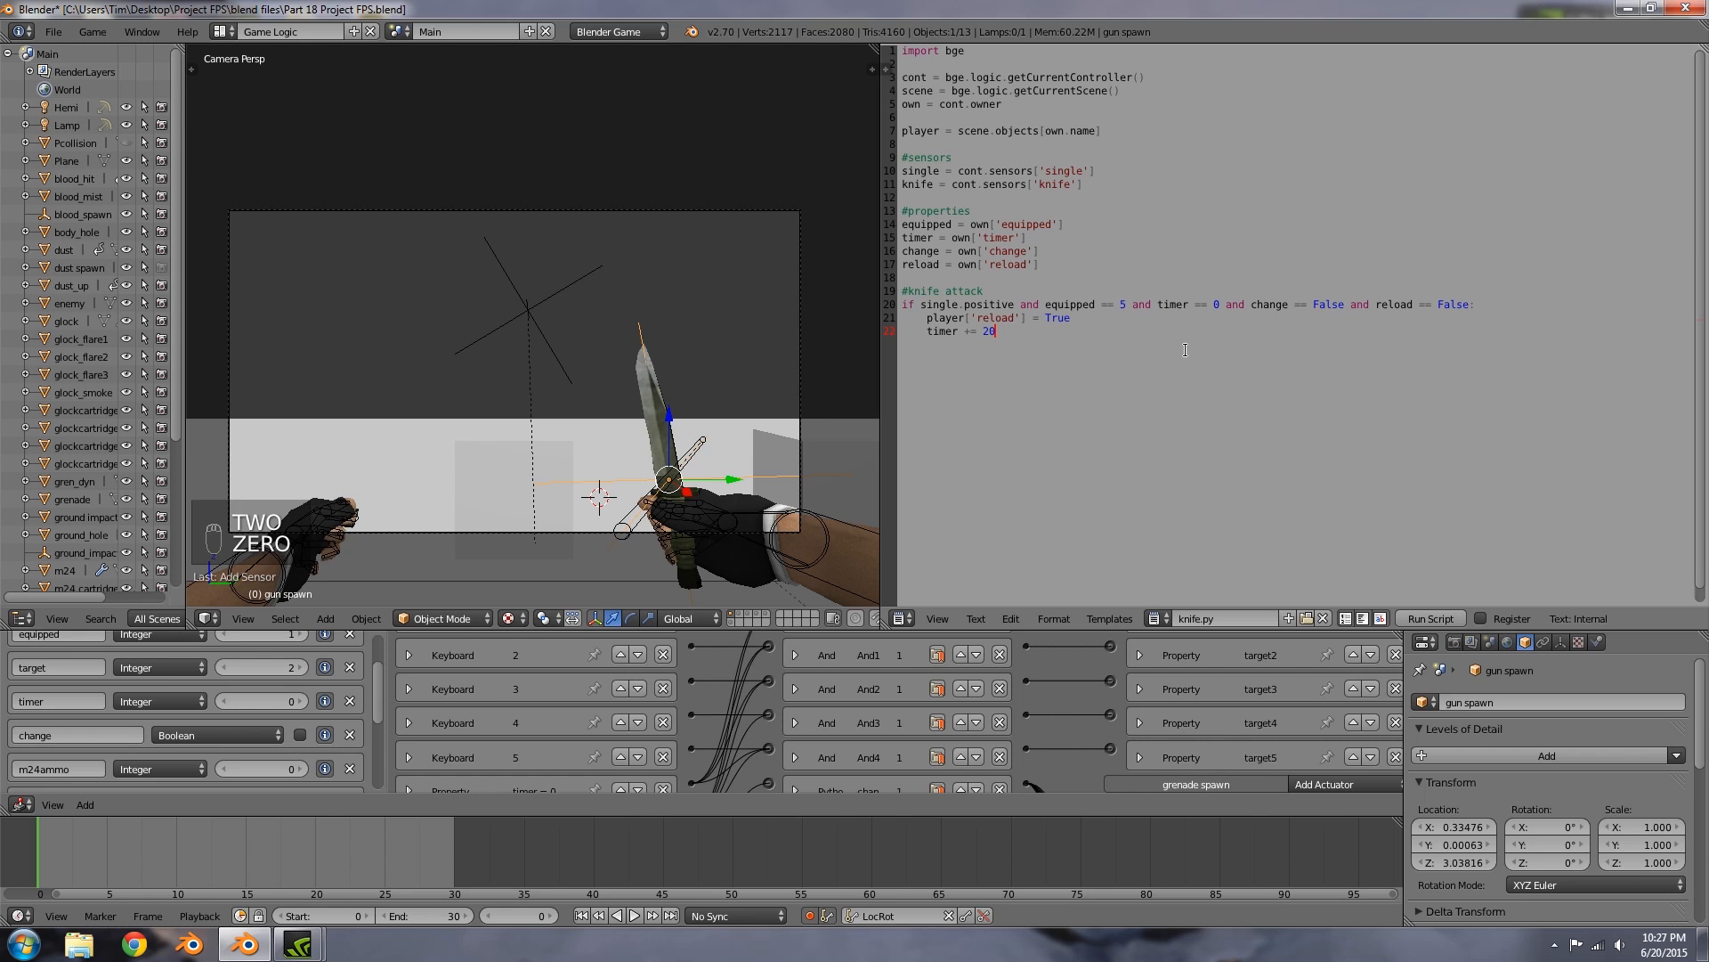
key("Return")
key("Return")
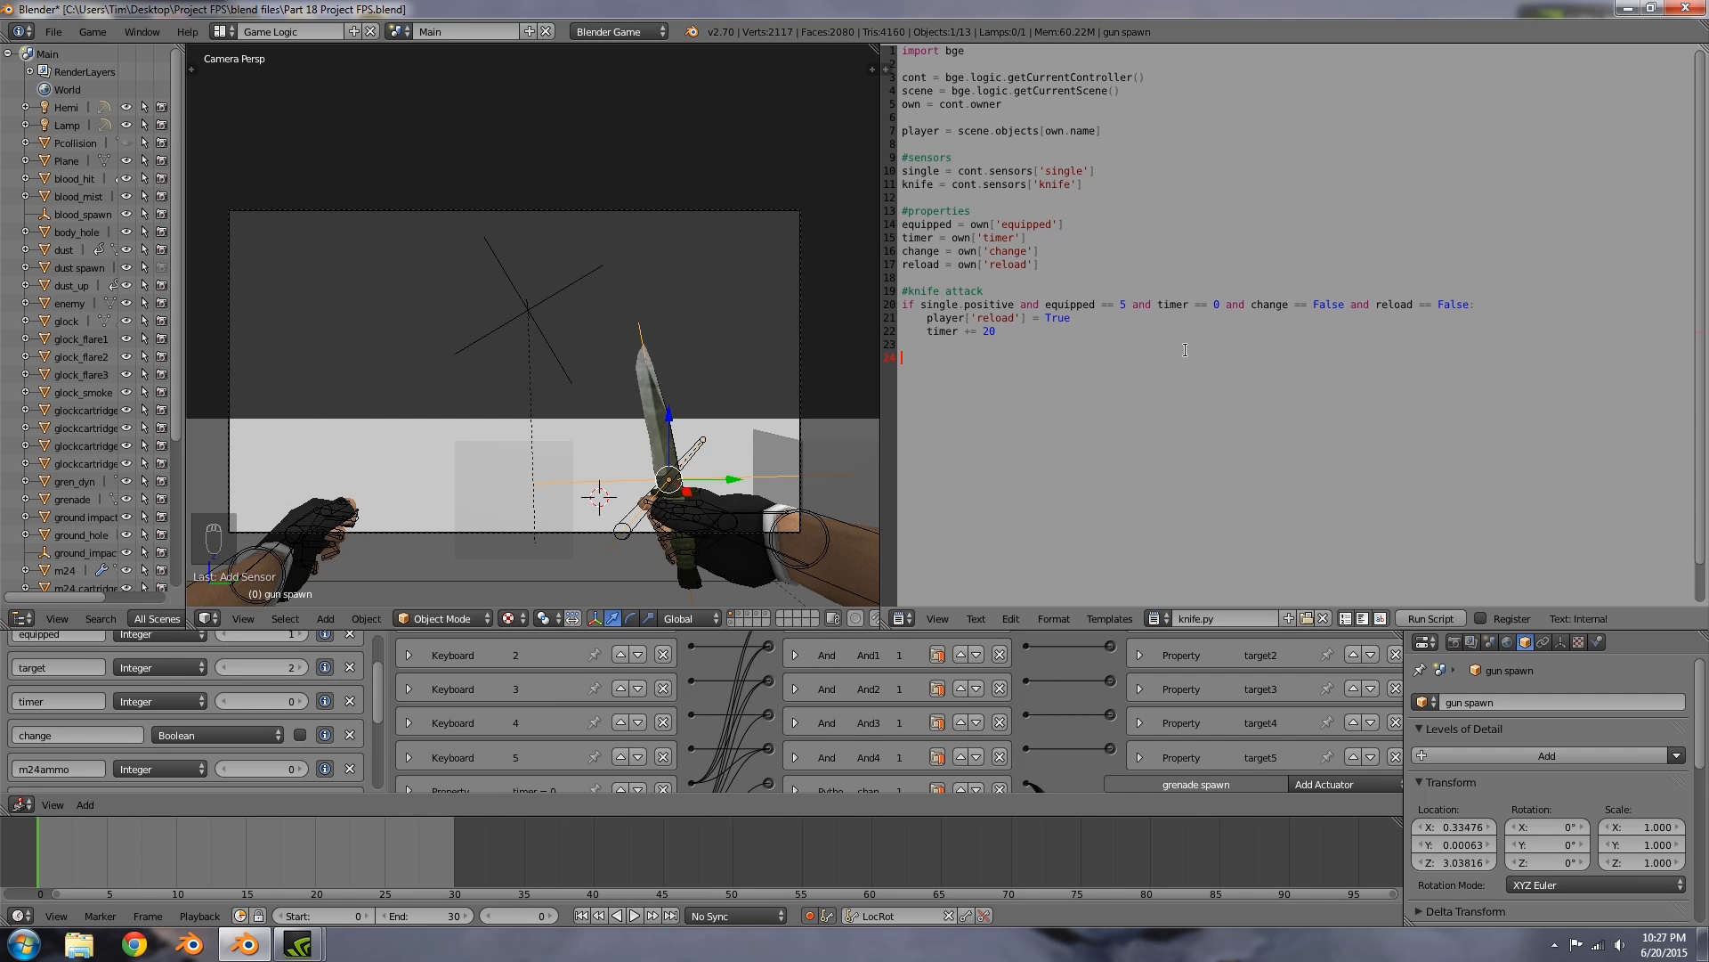
Step: Below the knife attack block, add the condition if timer > 0 and reload == True and equipped == 5:
type("if timer")
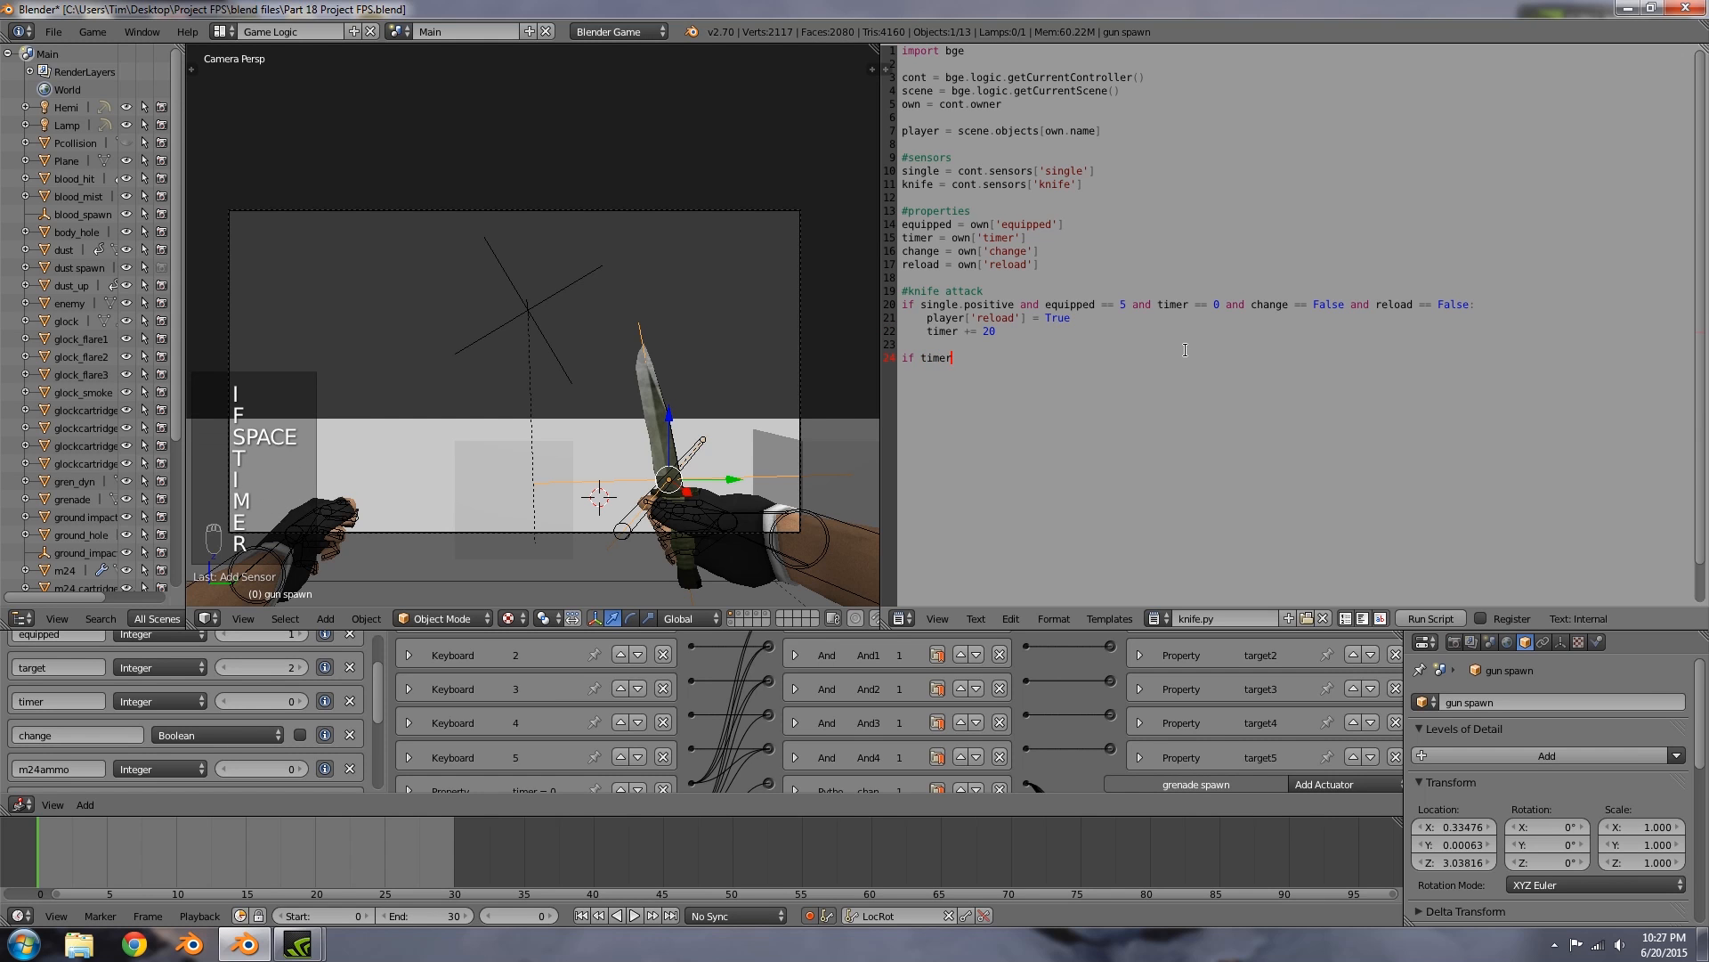
type(" >")
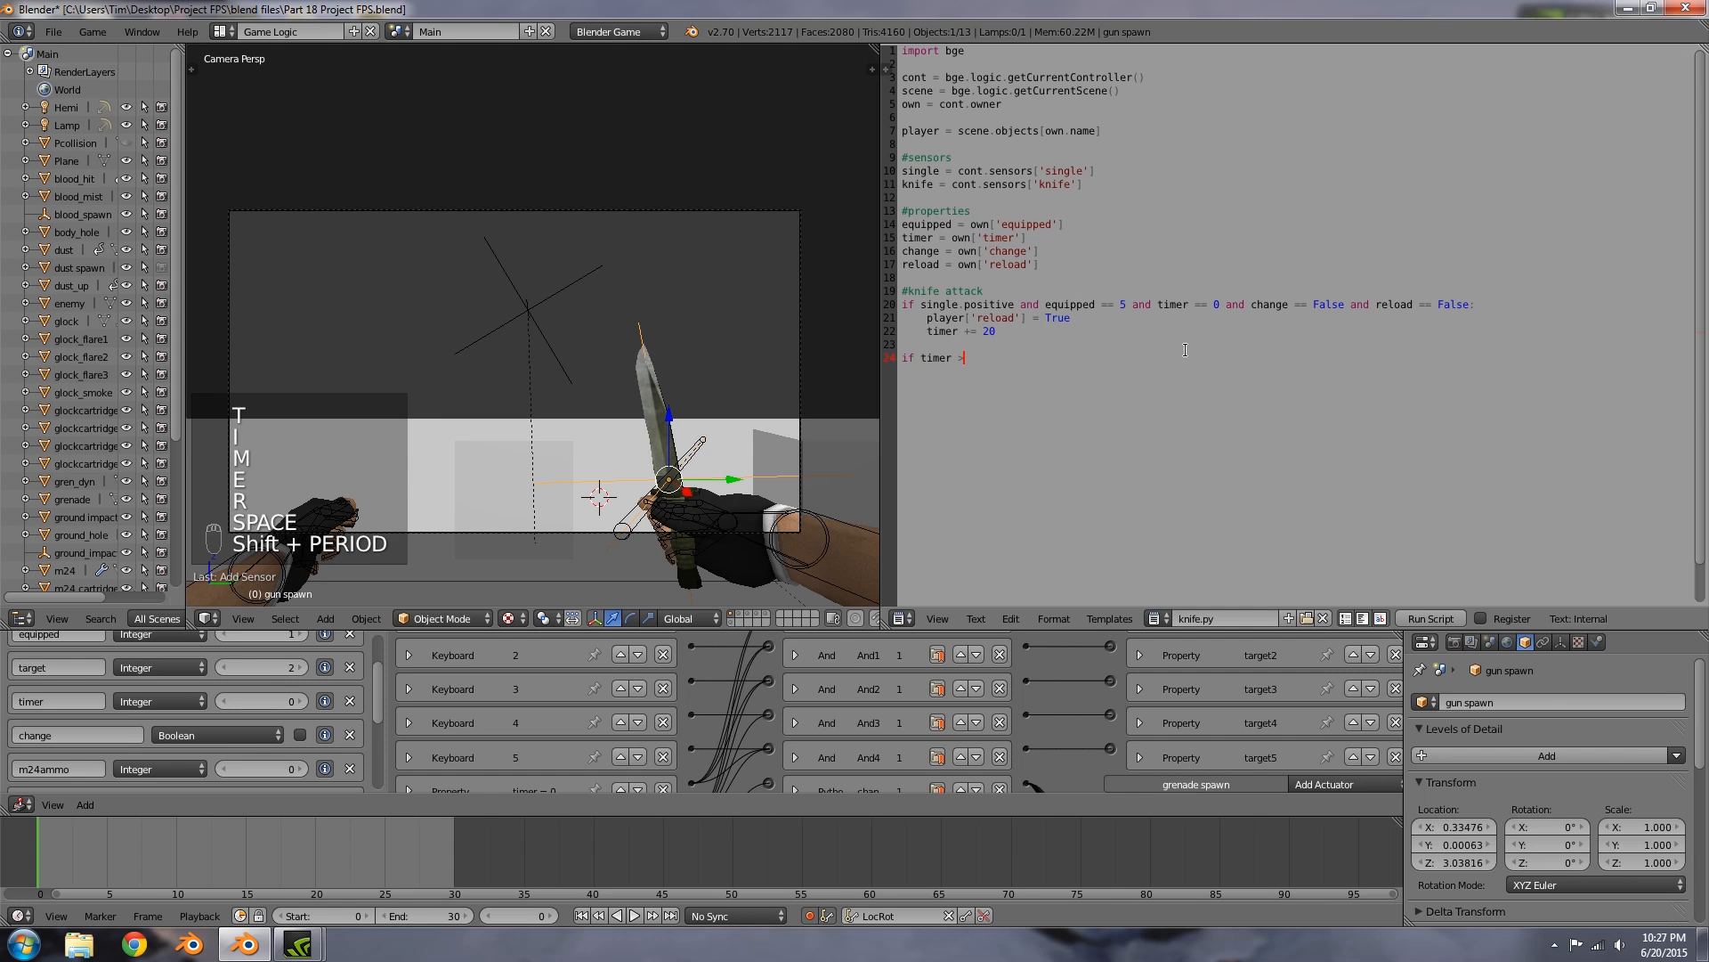
type(" 0 and ")
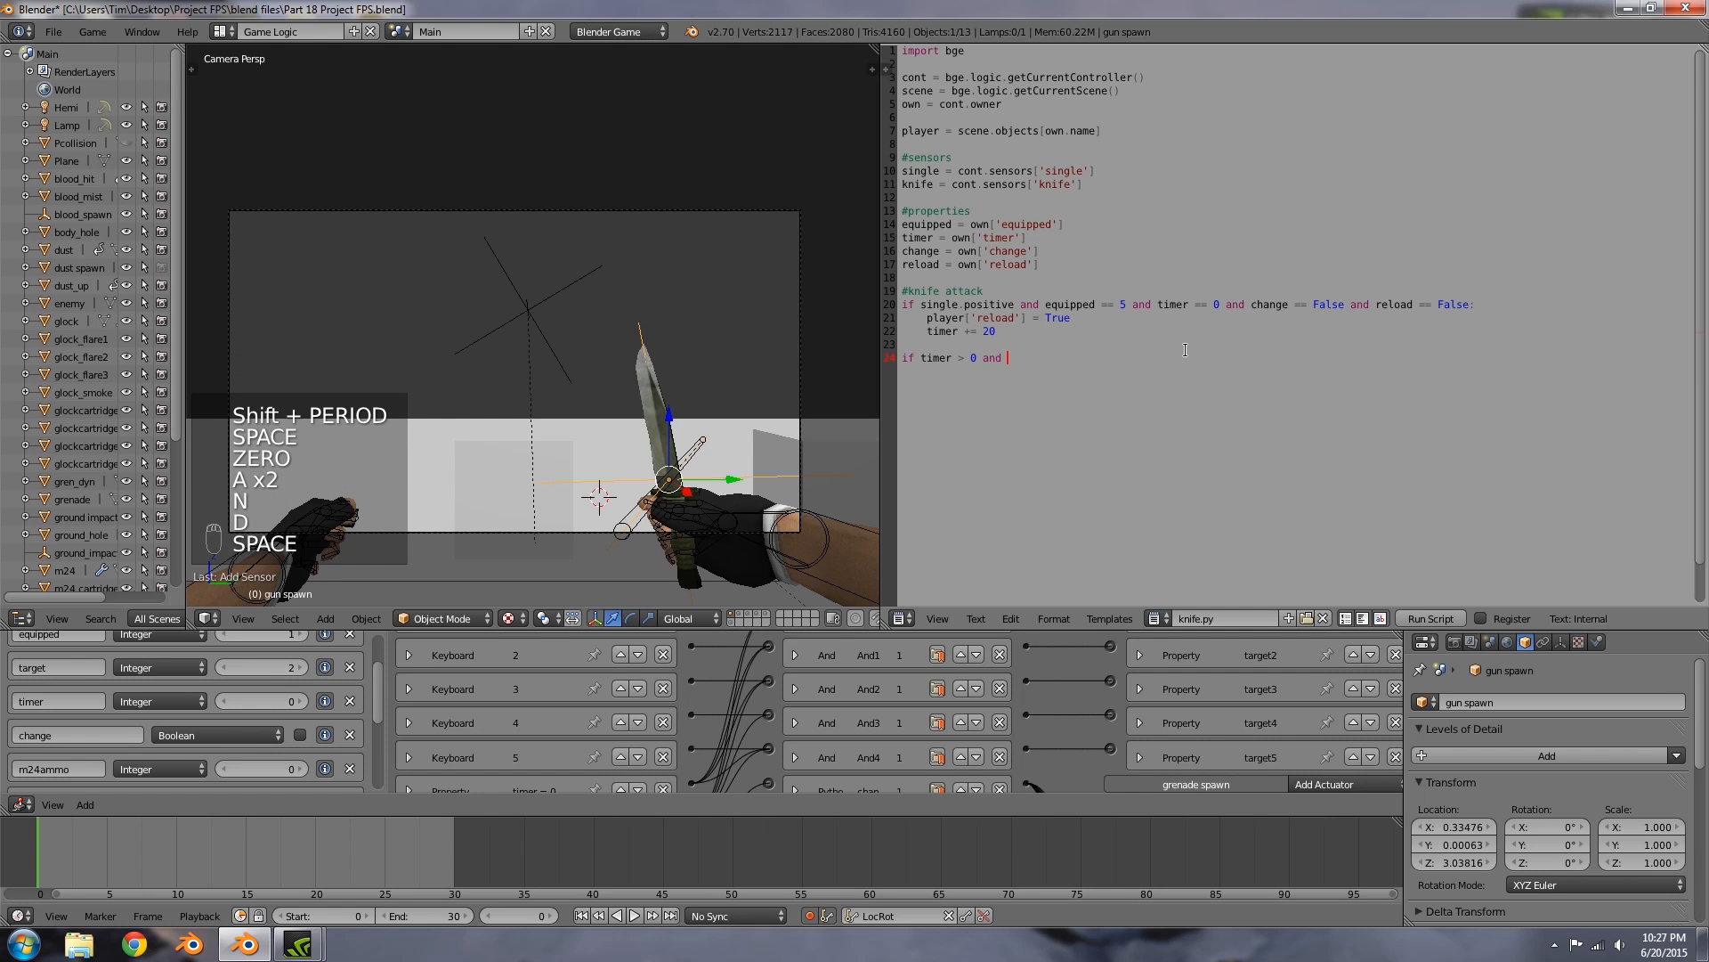
type("reload == T")
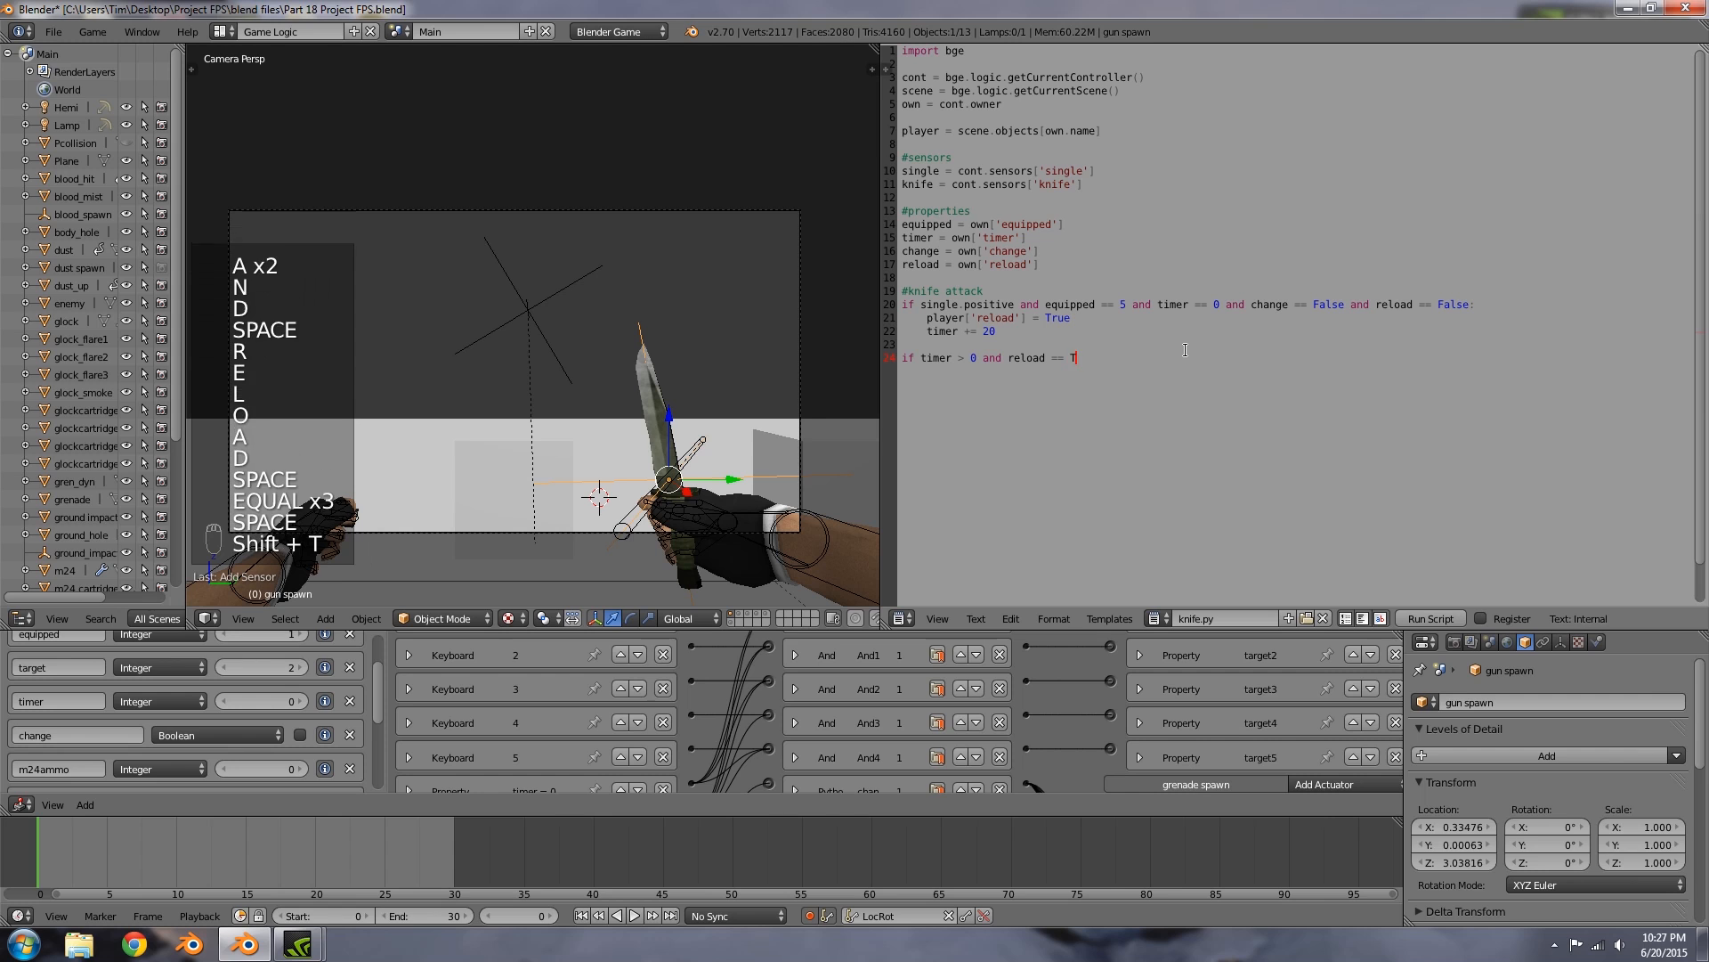
type("rue")
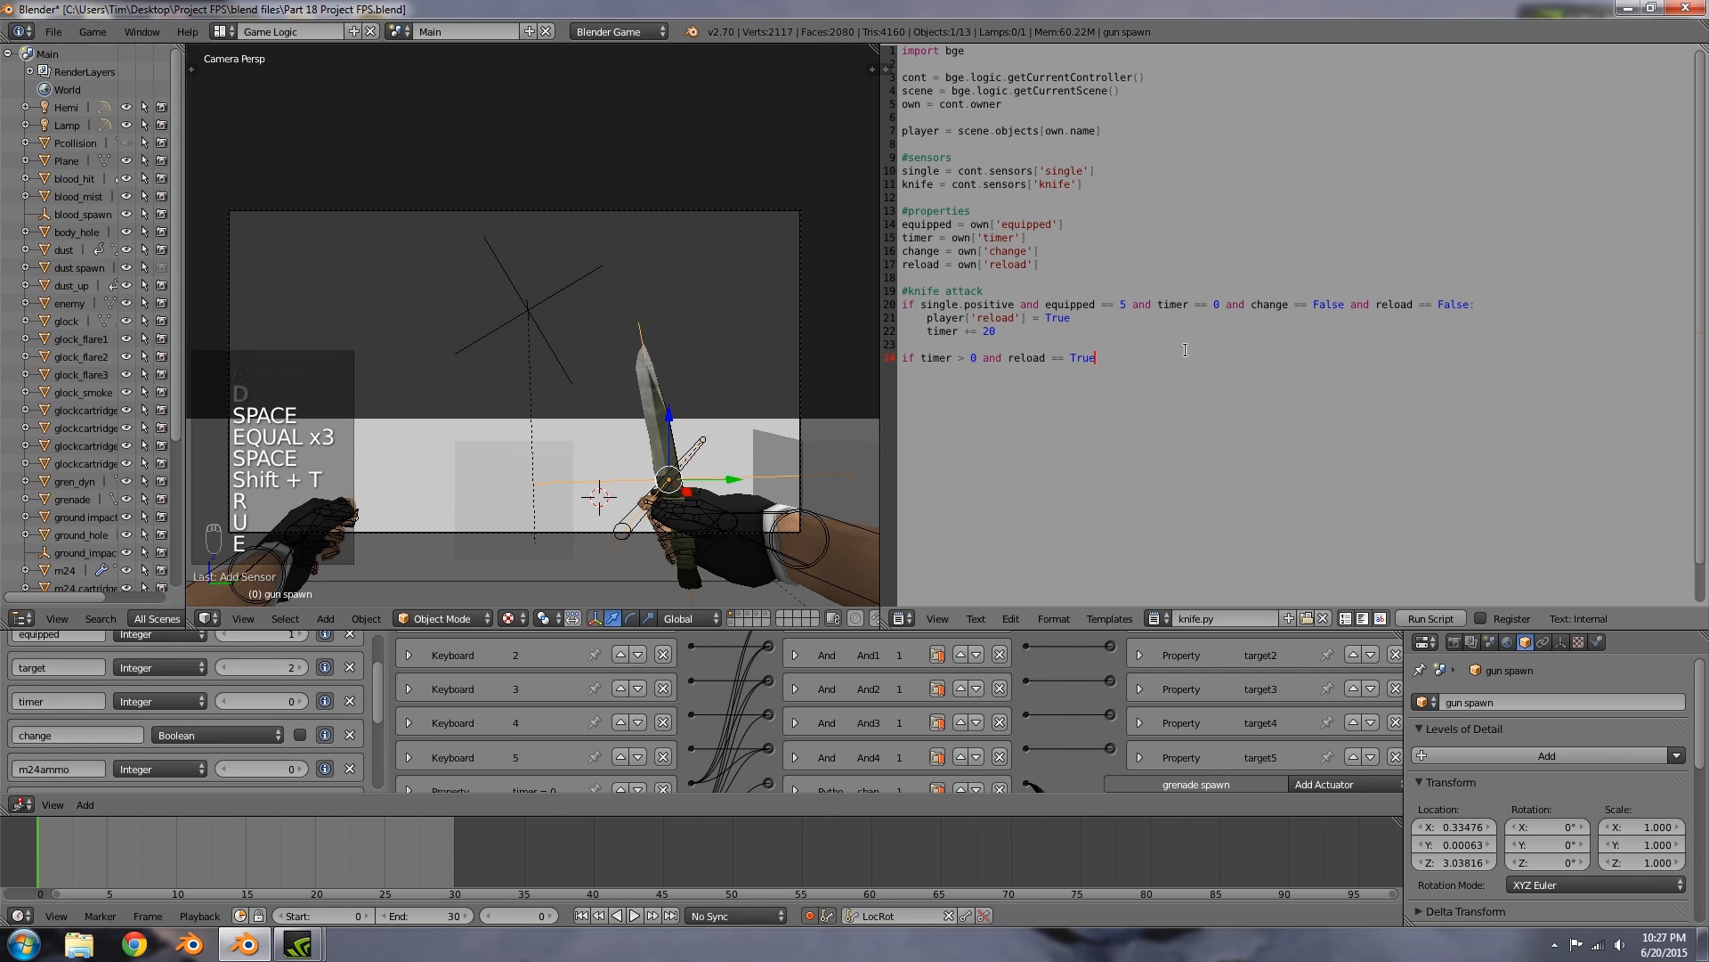
type(" and equipped == 5")
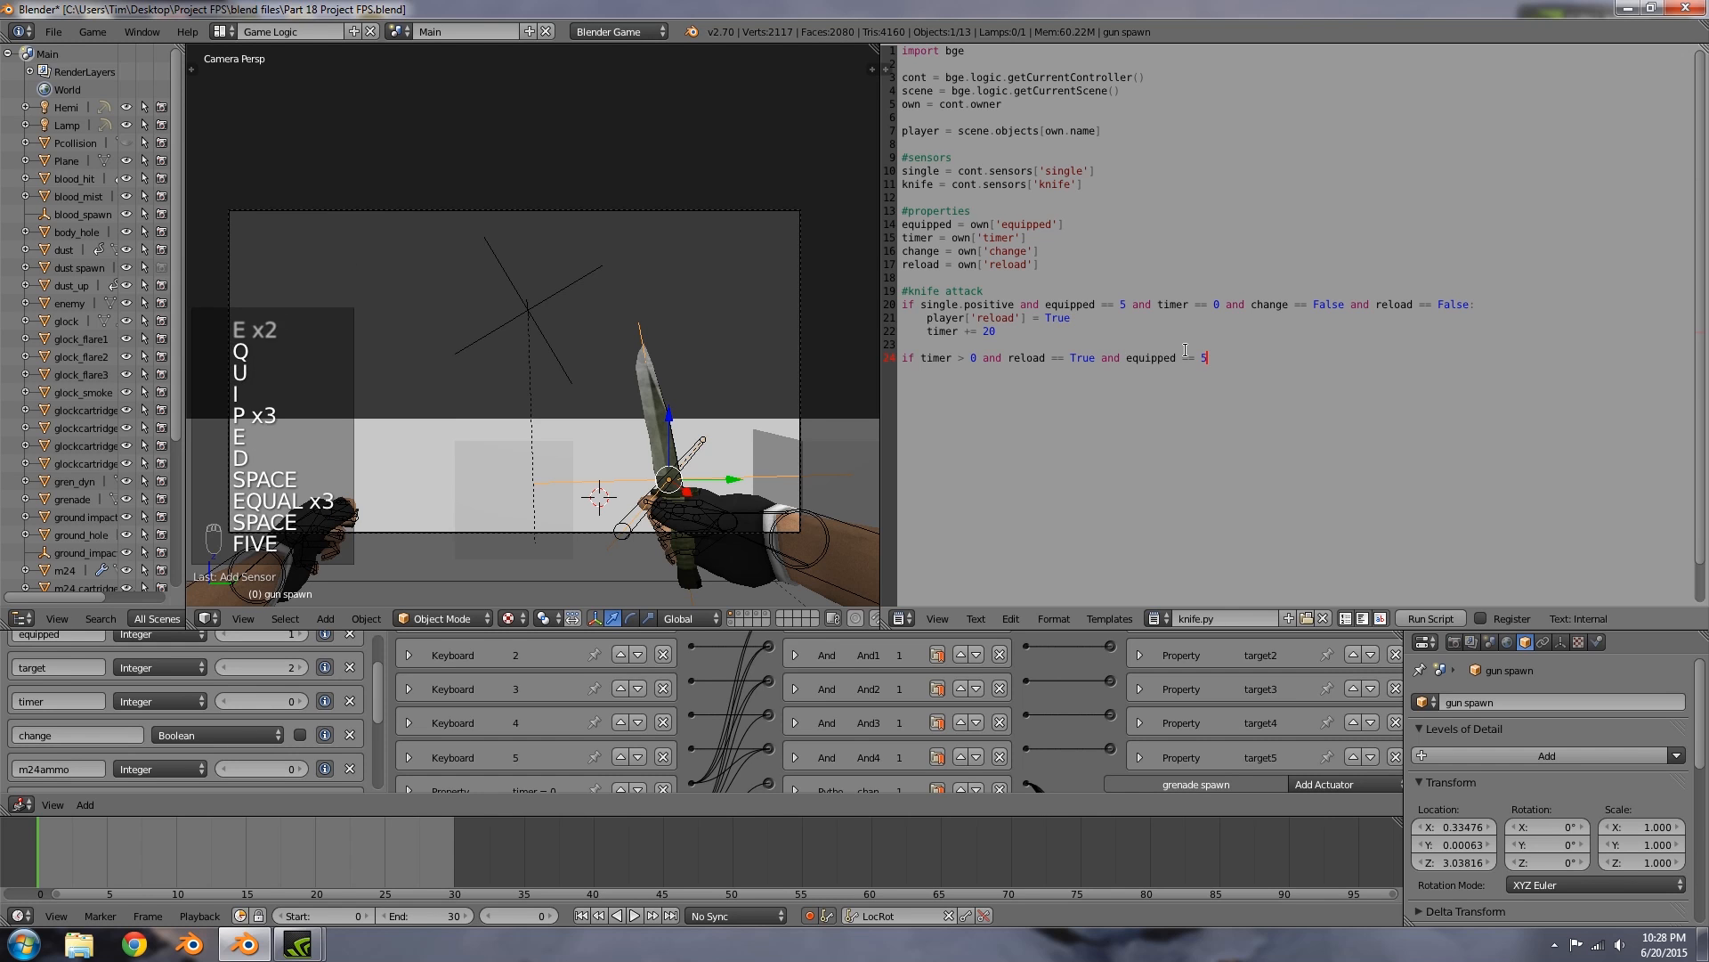
type(":")
key("Return")
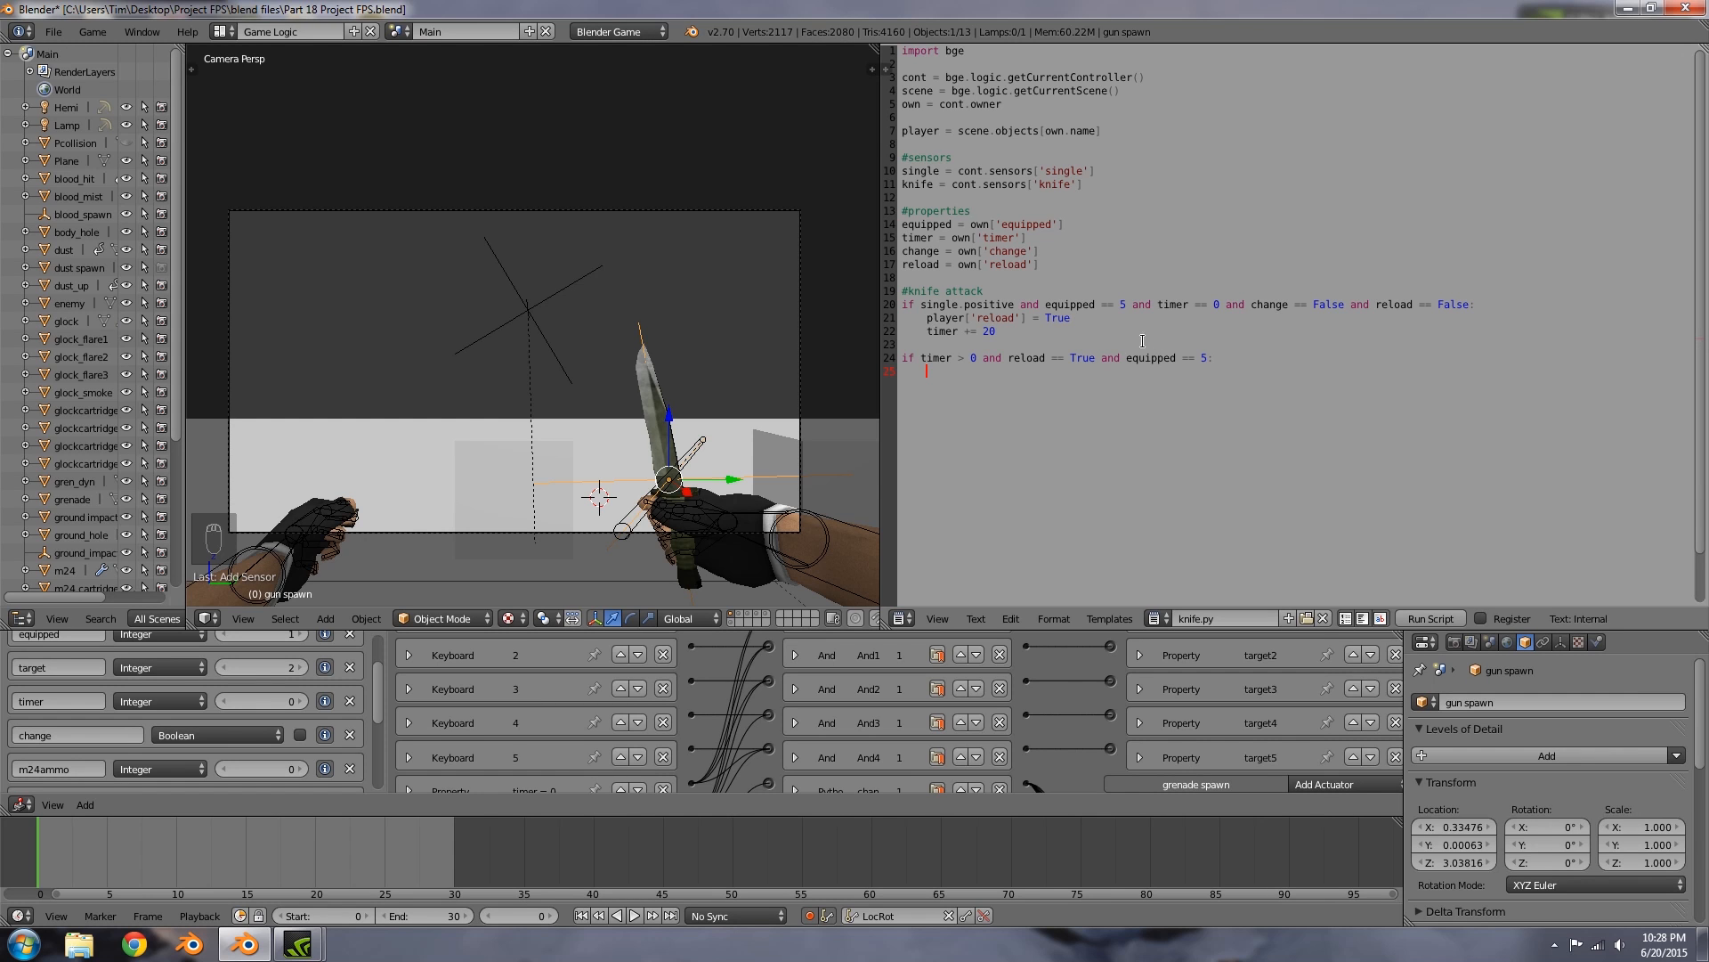
Step: Add an #animation comment below the reload property definition, set off by a blank line
left_click(1015, 335)
left_click(1083, 266)
key("Return")
key("Return")
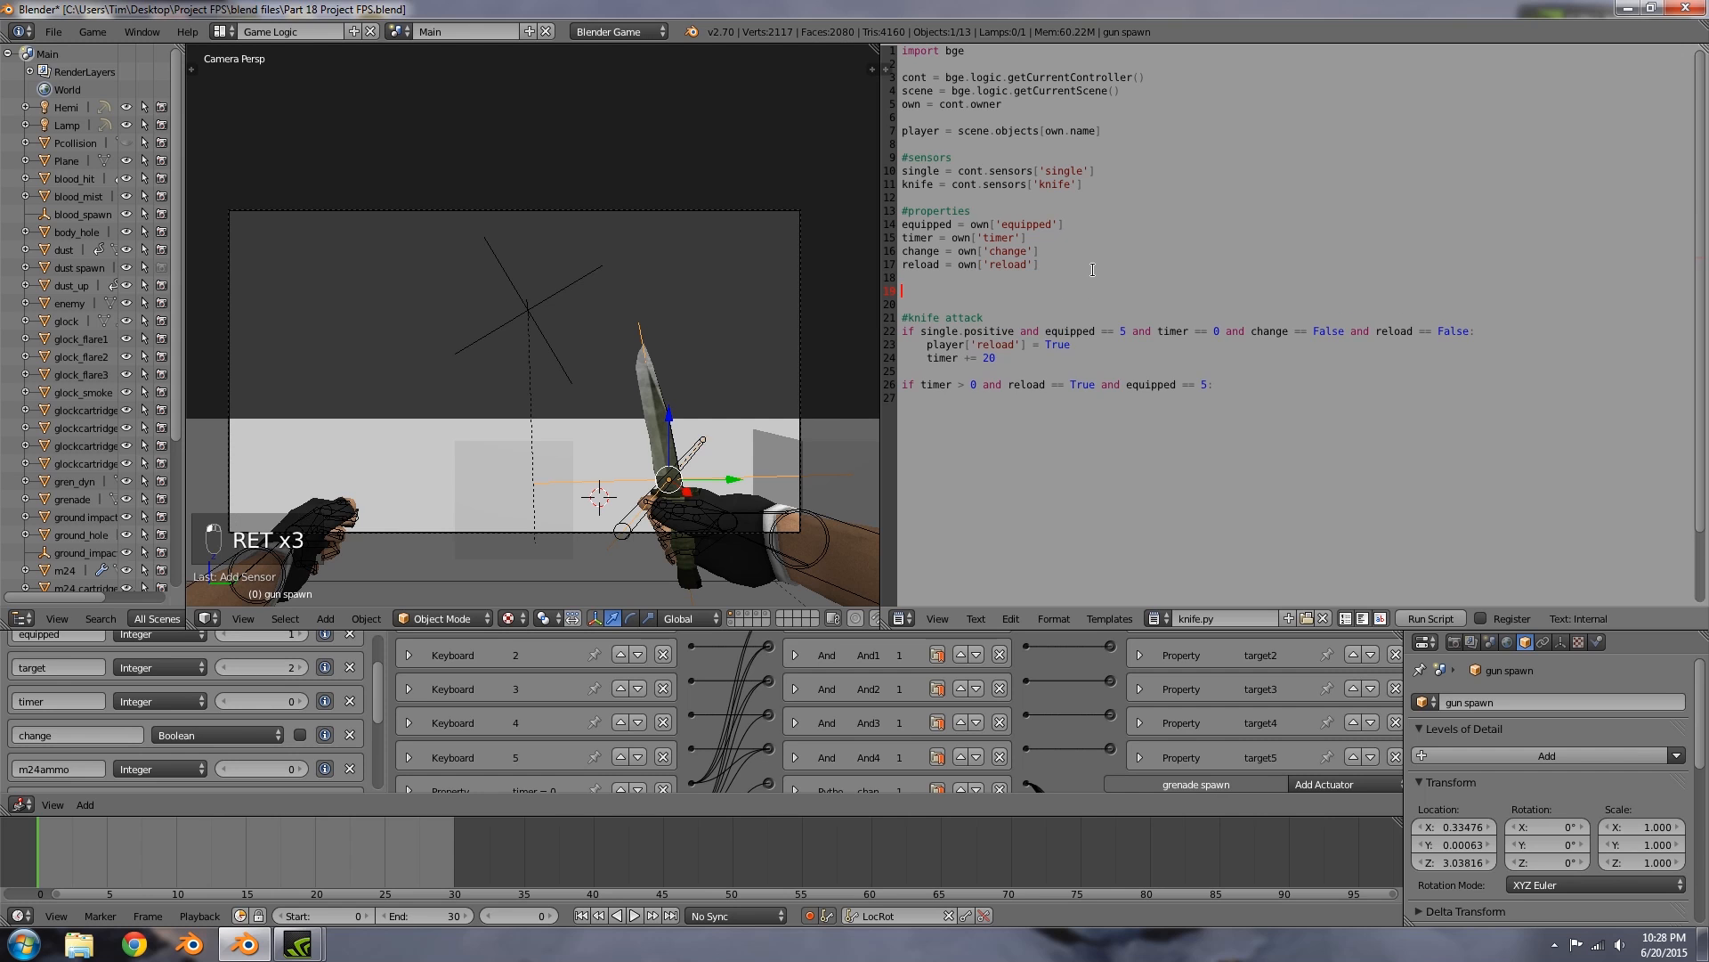
type("#animation")
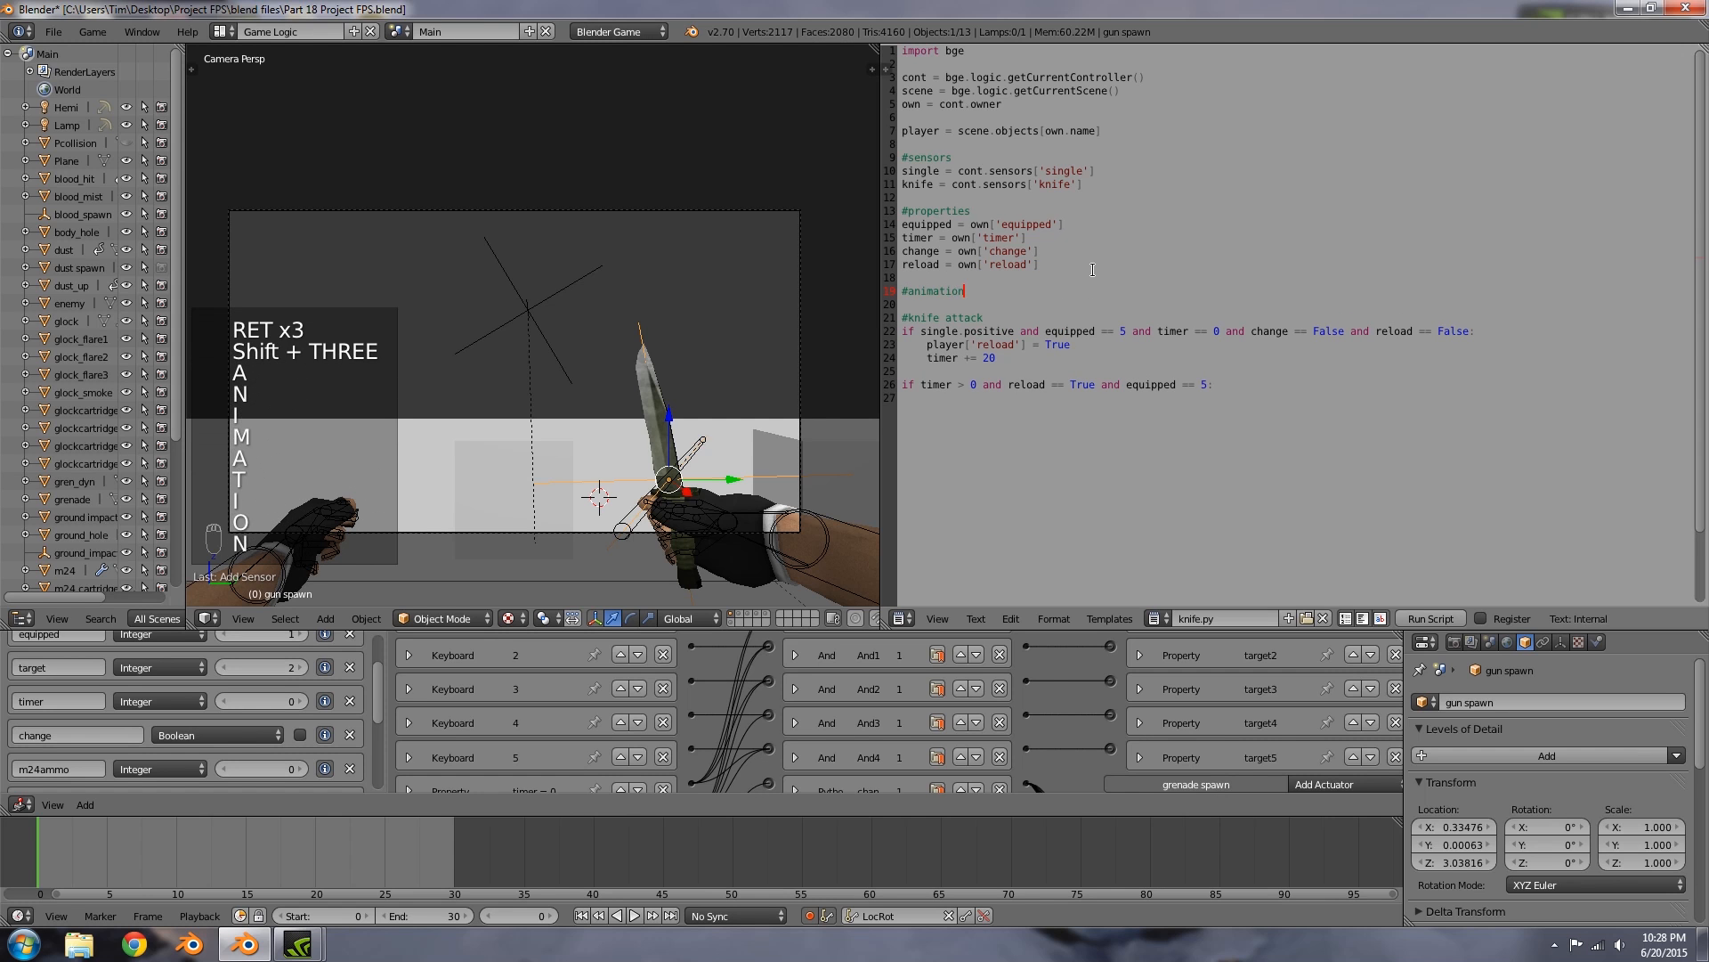
key("Return")
Step: Under the #animation comment, define Knife_attack = cont.actuators['Knife_attack'], copying the name from the knife Action actuator
middle_click_drag(1206, 729, 1087, 613)
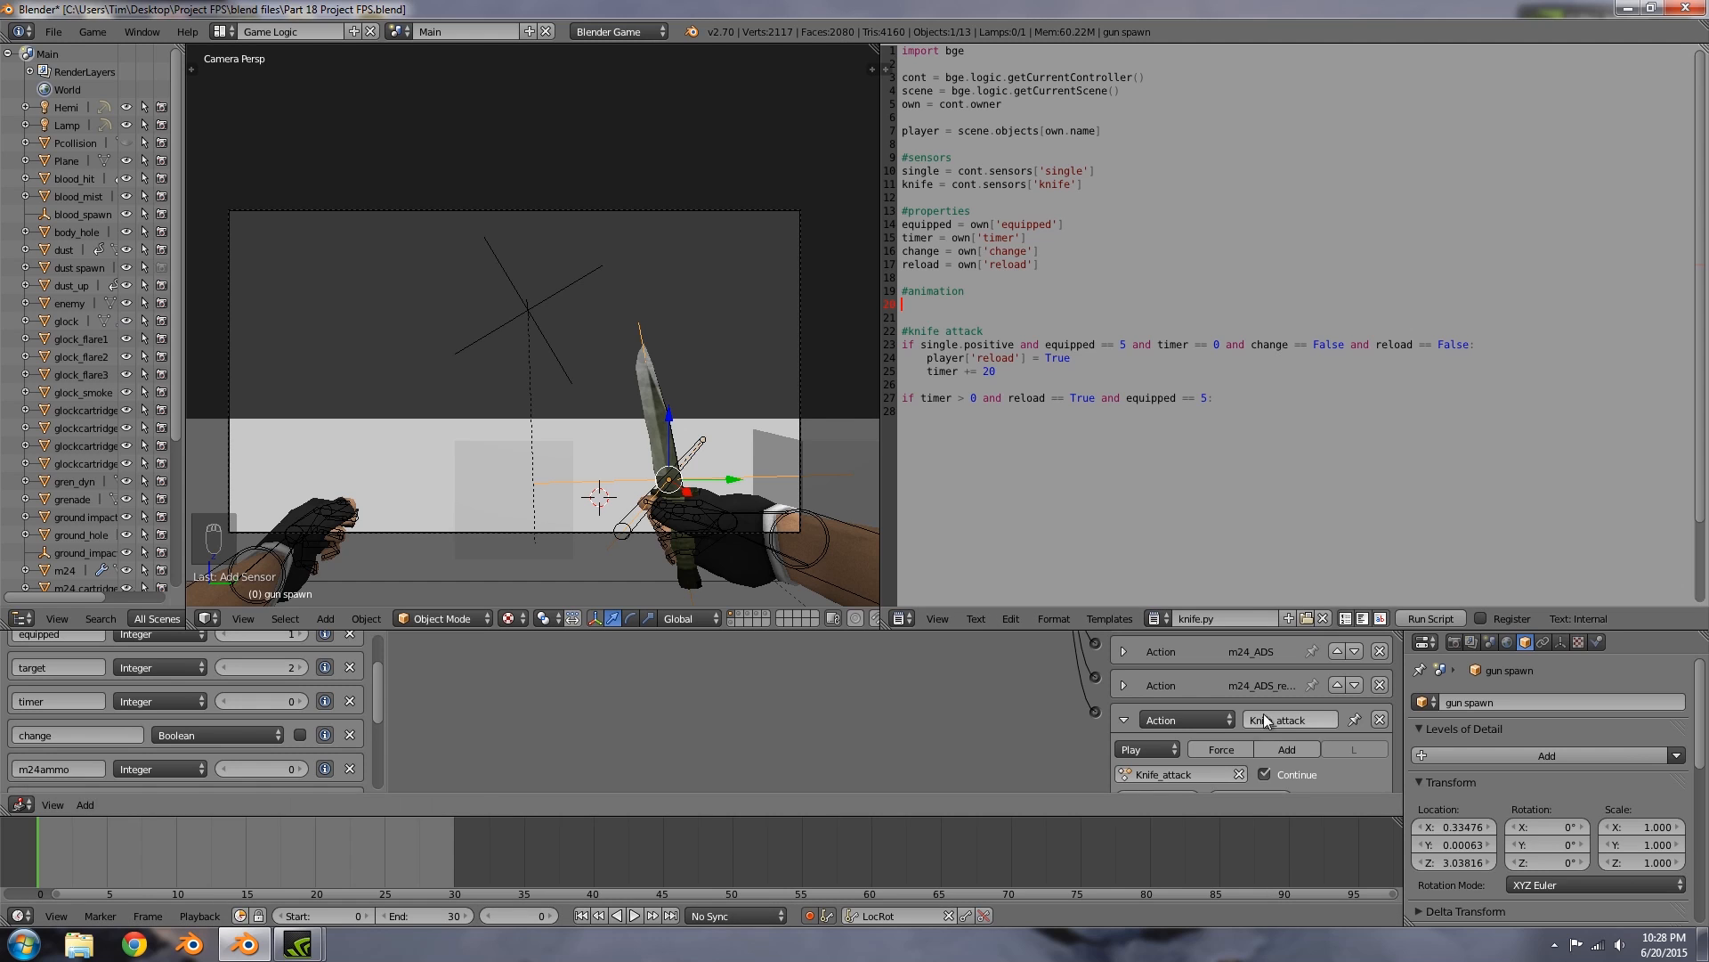
left_click_drag(1329, 717, 1254, 721)
type("Knife_attack")
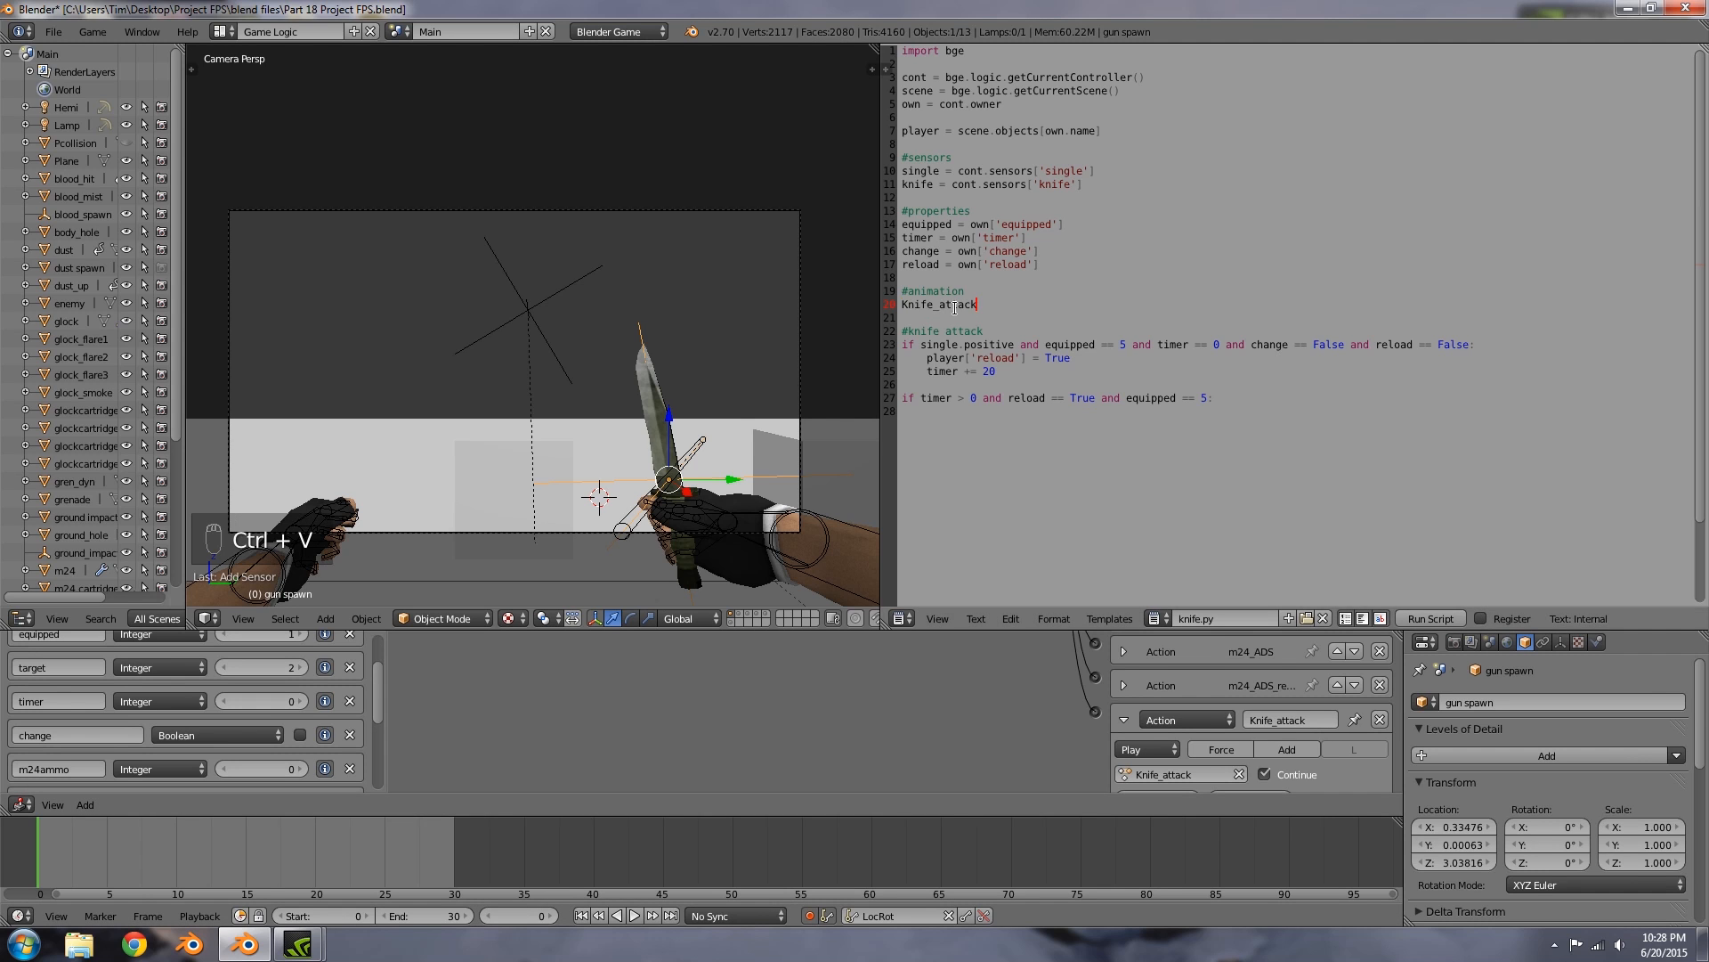
type("= ")
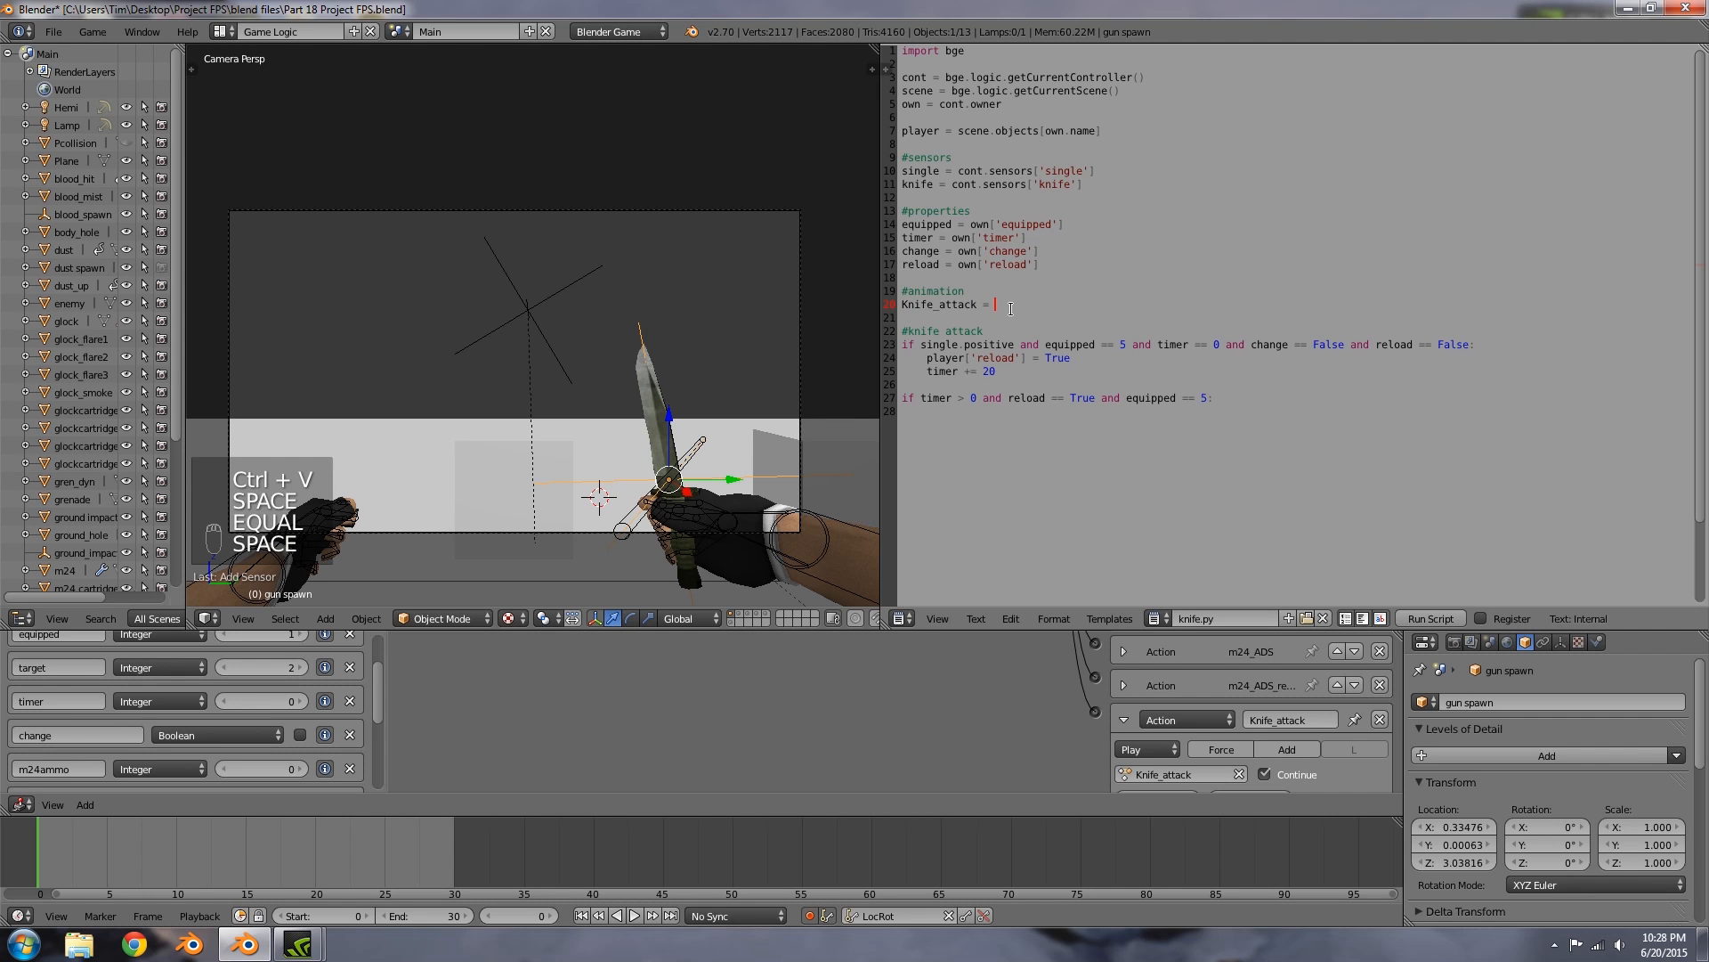
type("cont.s")
key("BackSpace")
type("actuators['")
type("Knife_attack")
type("']")
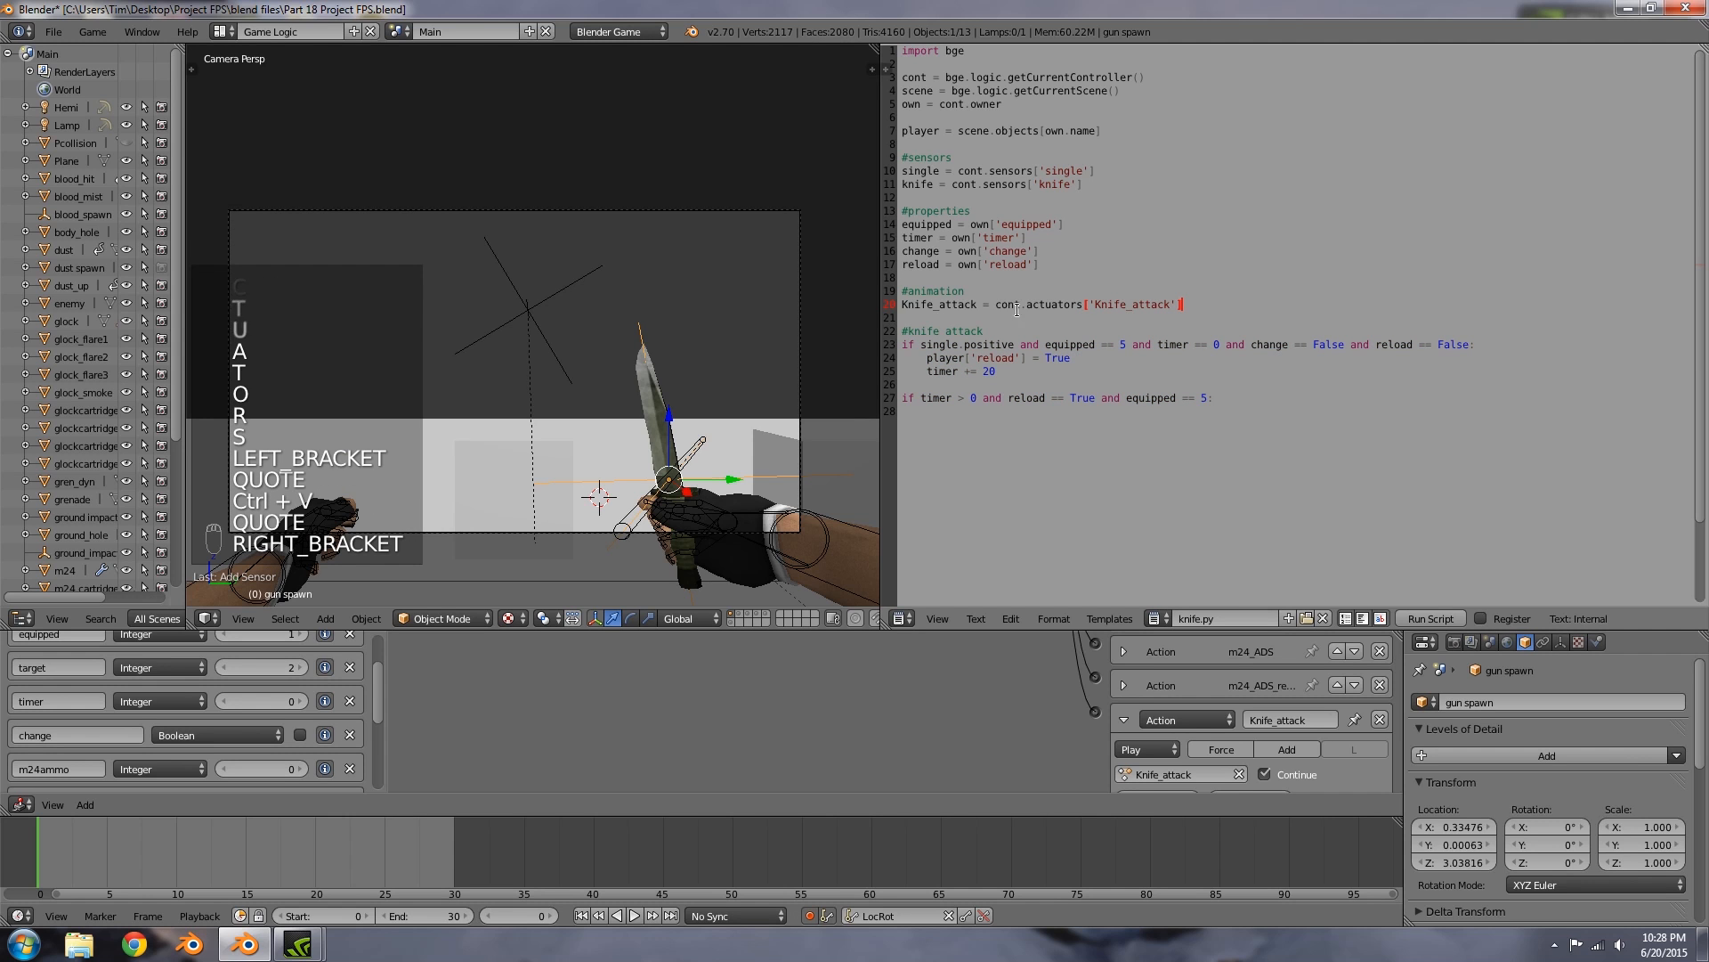
Step: Insert cont.activate(Knife_attack) between the player['reload'] = True and timer += 20 statements
left_click_drag(959, 398, 1065, 369)
left_click(1074, 422)
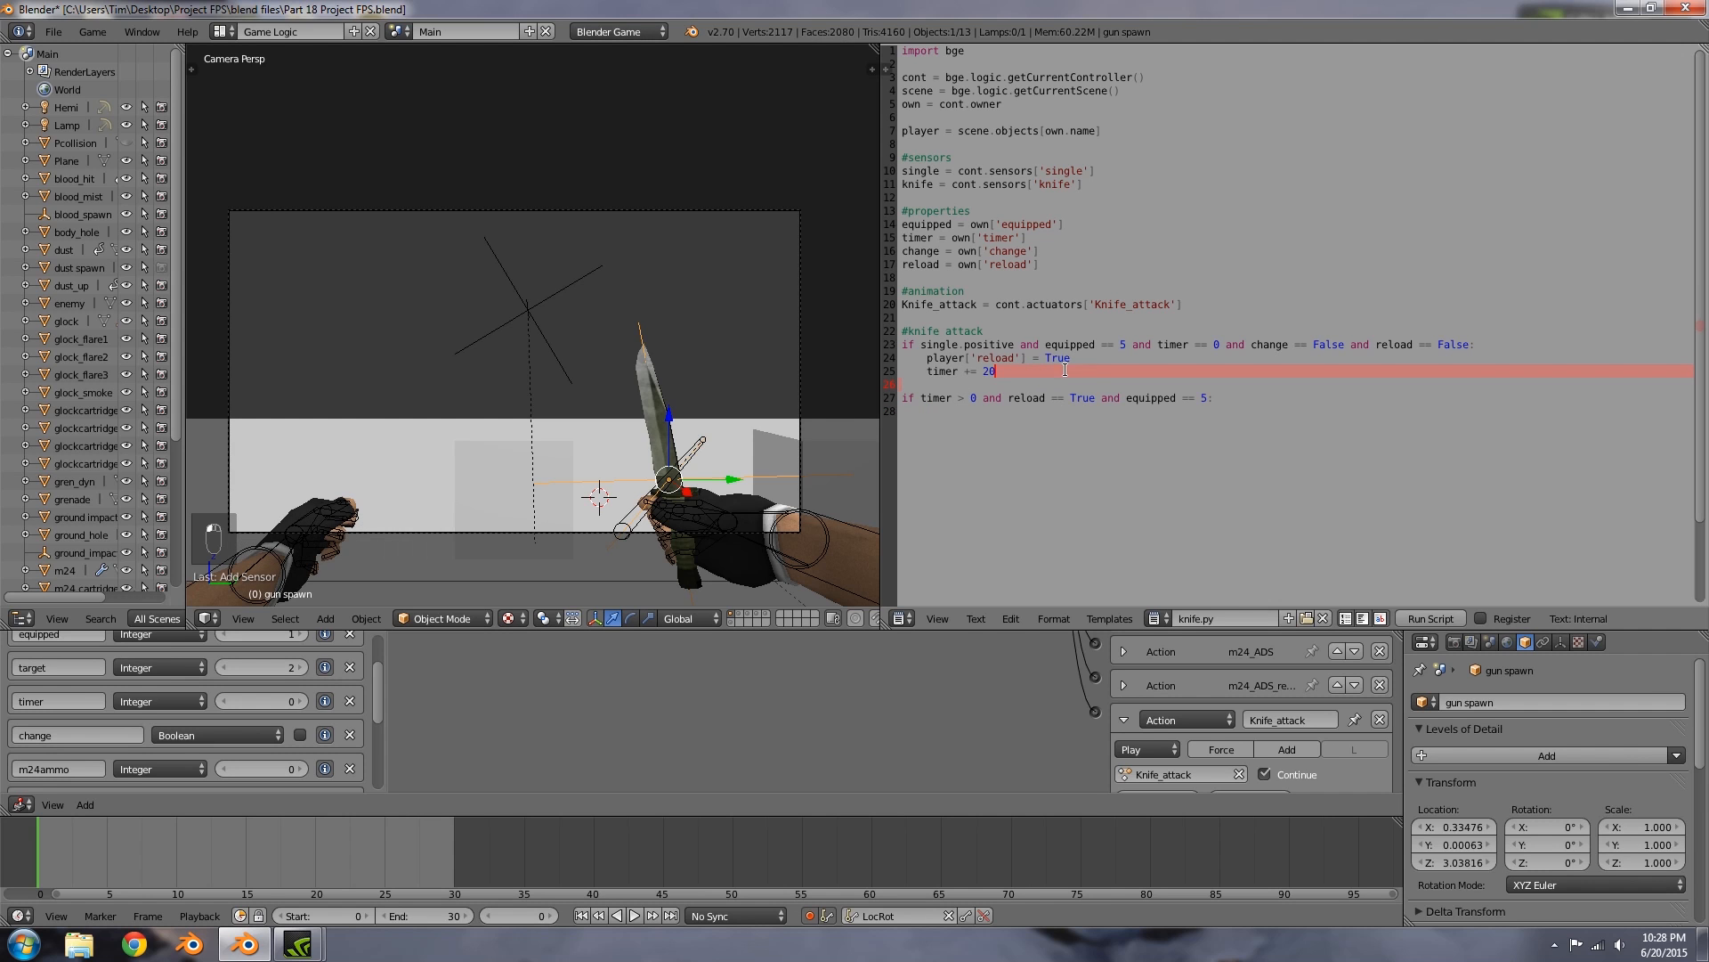
left_click(1087, 360)
key("Return")
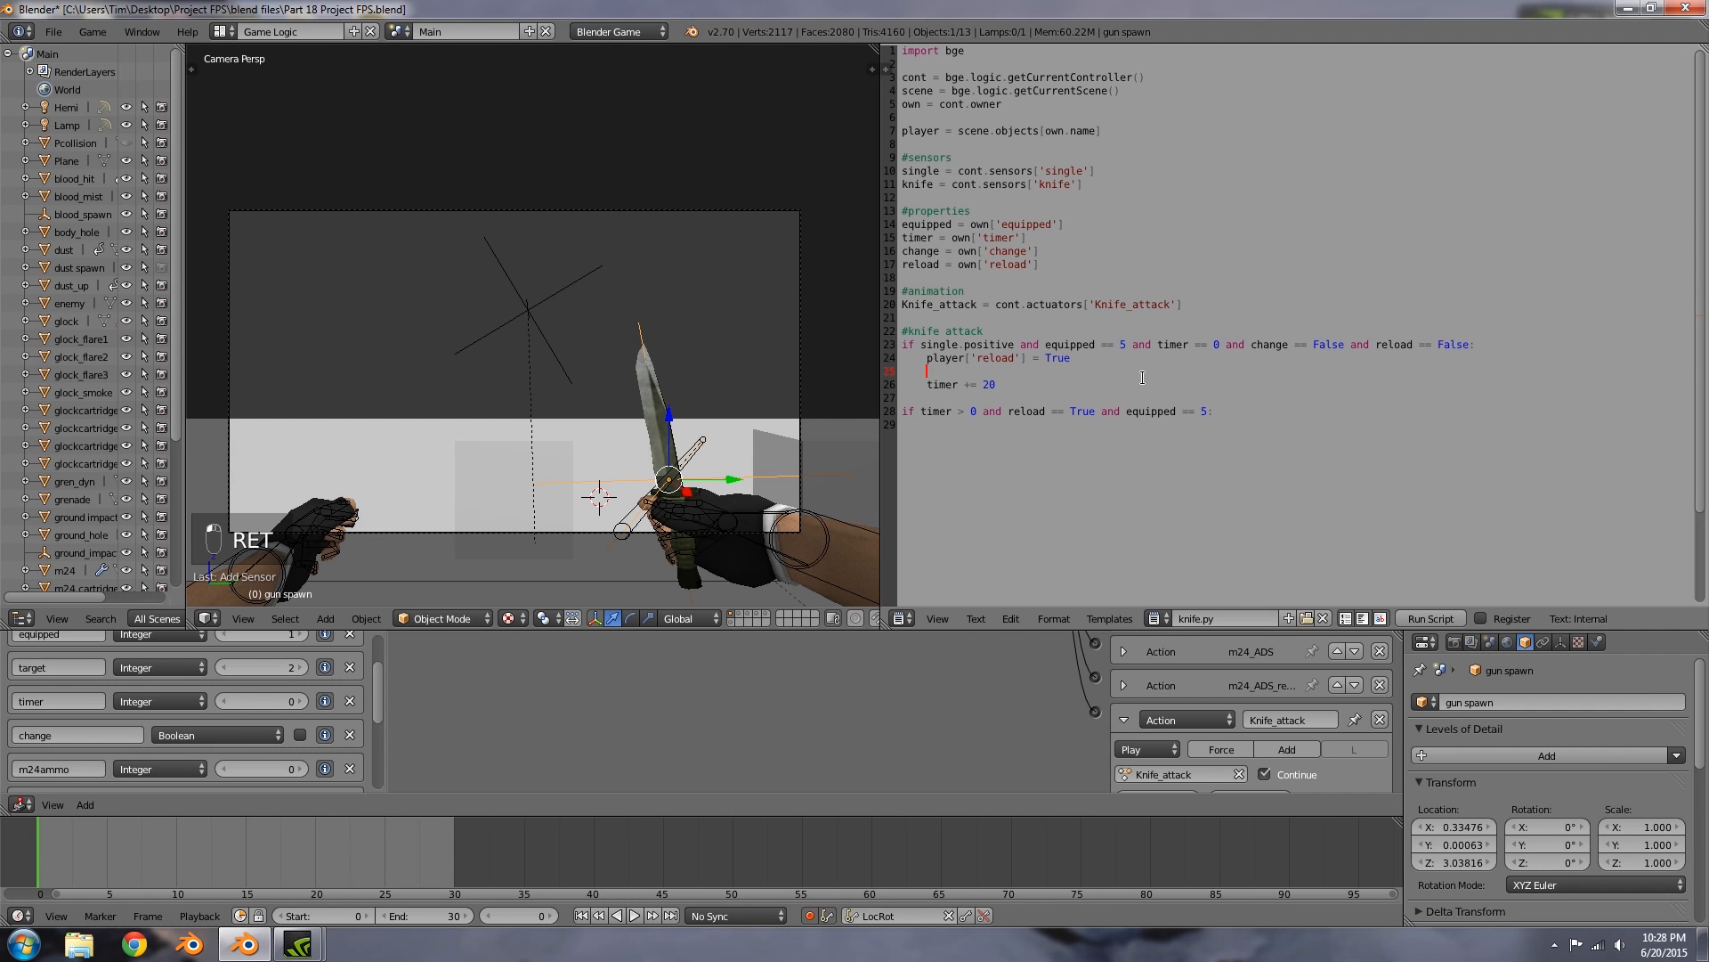
type("con")
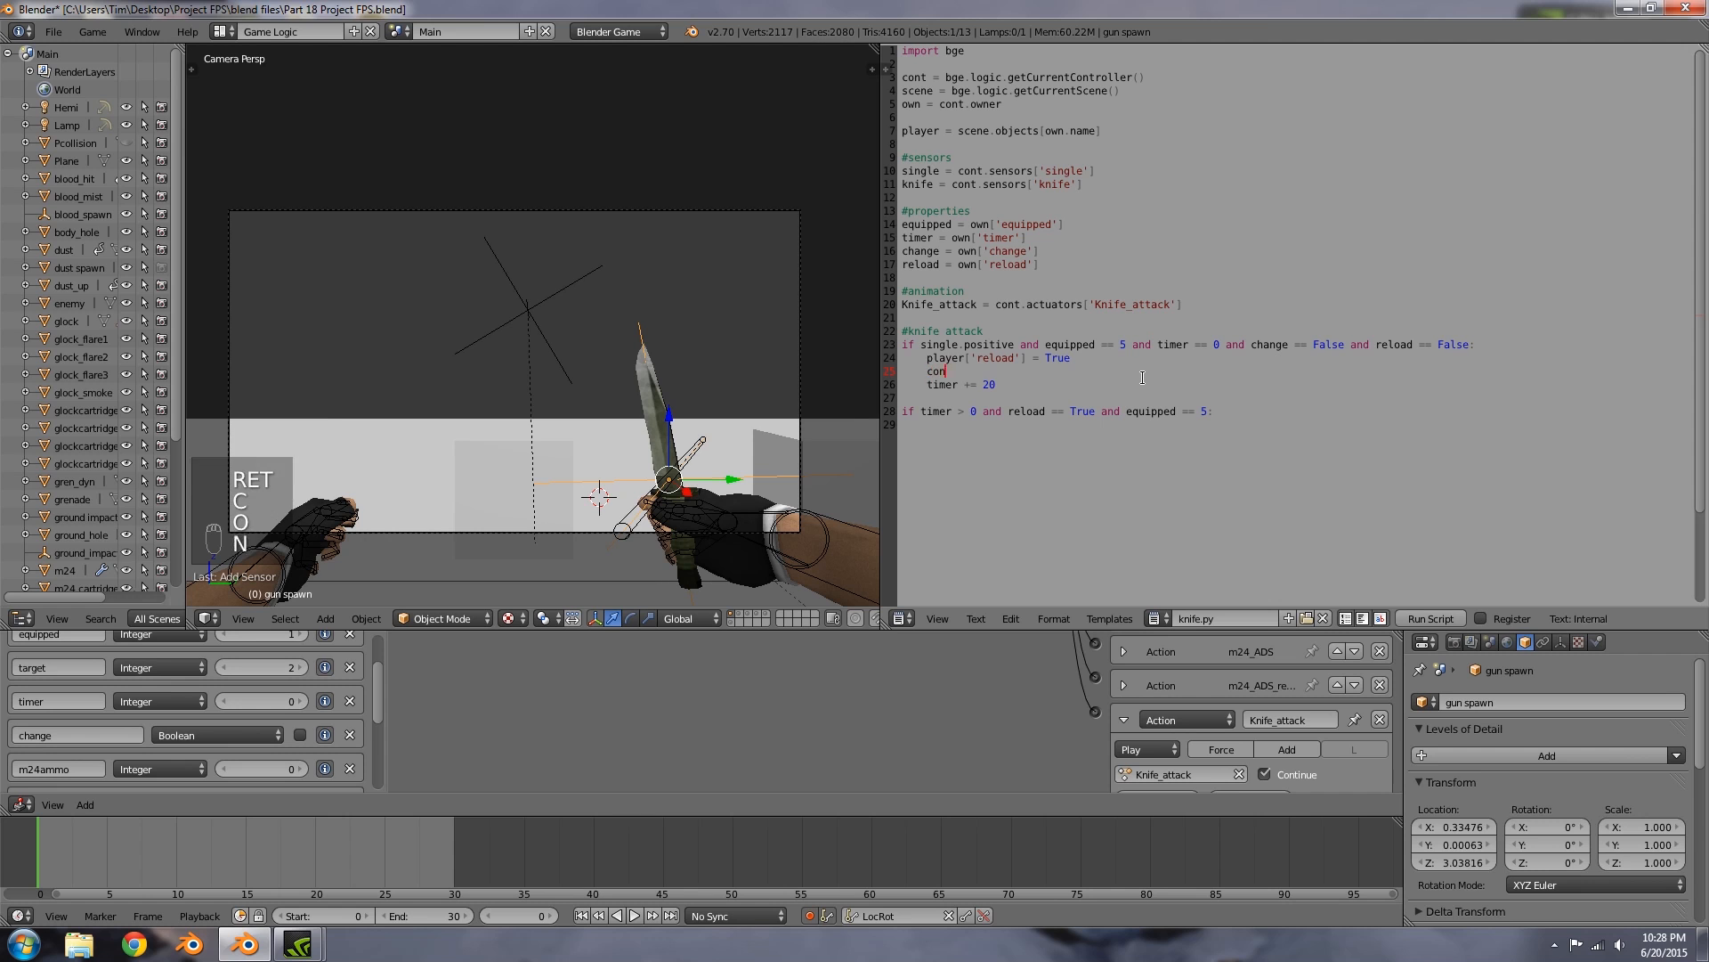
type("t.activate(")
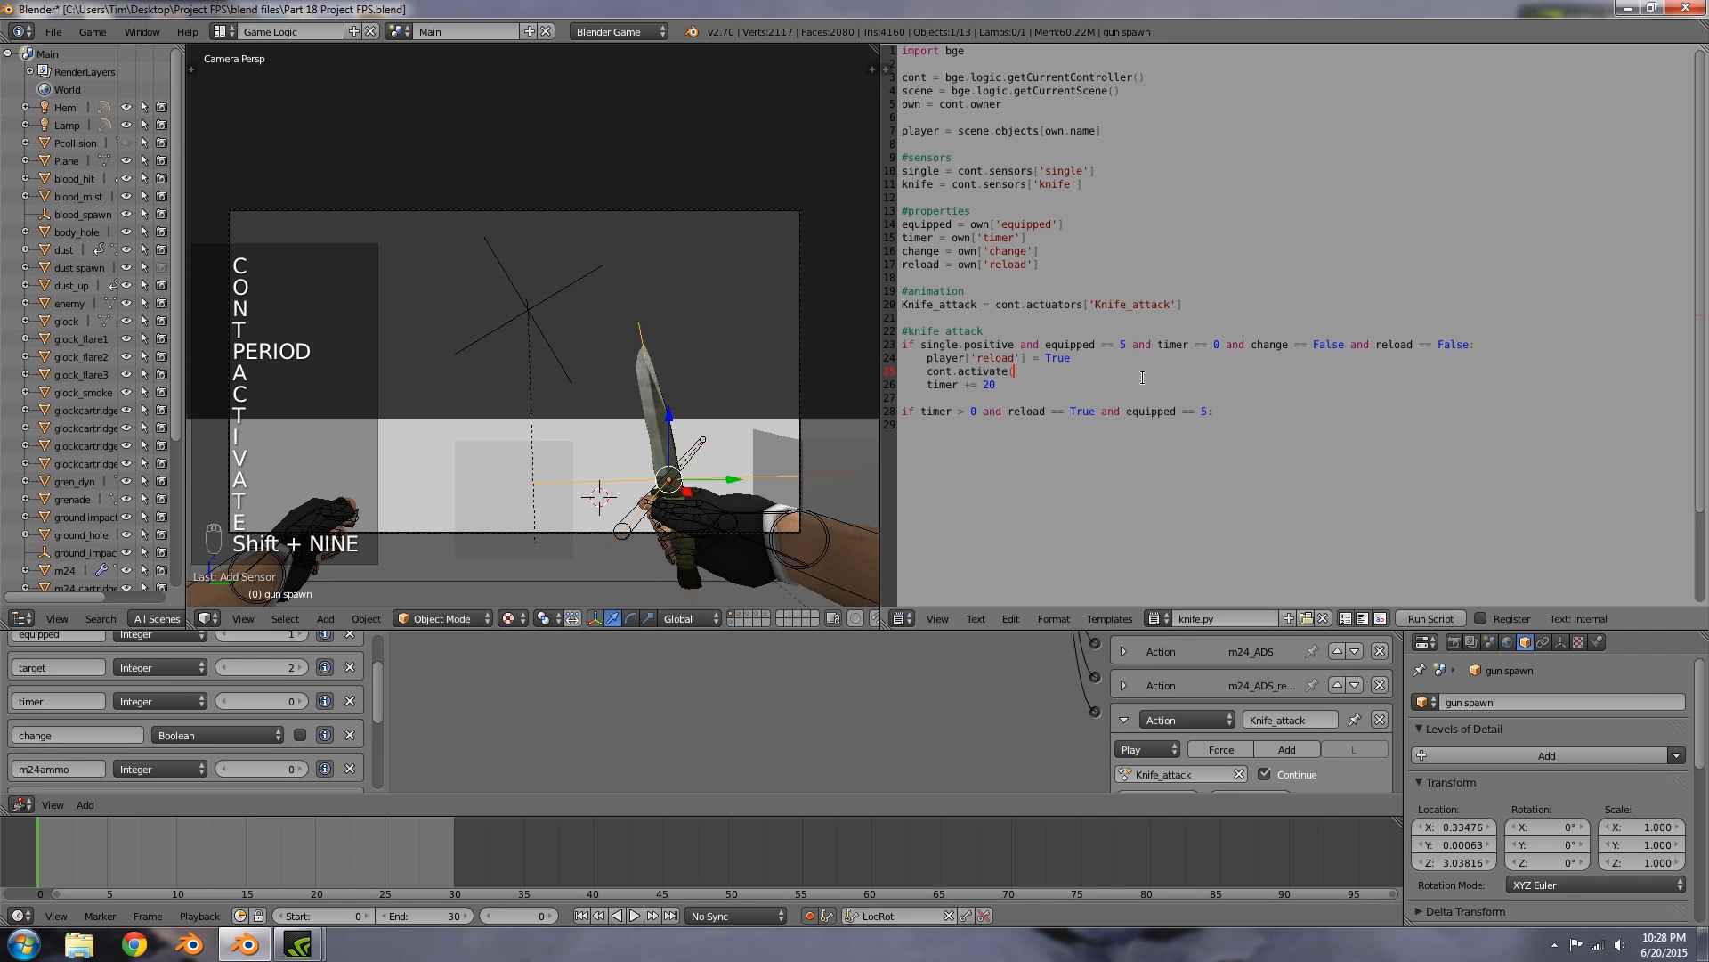
type("Knife_")
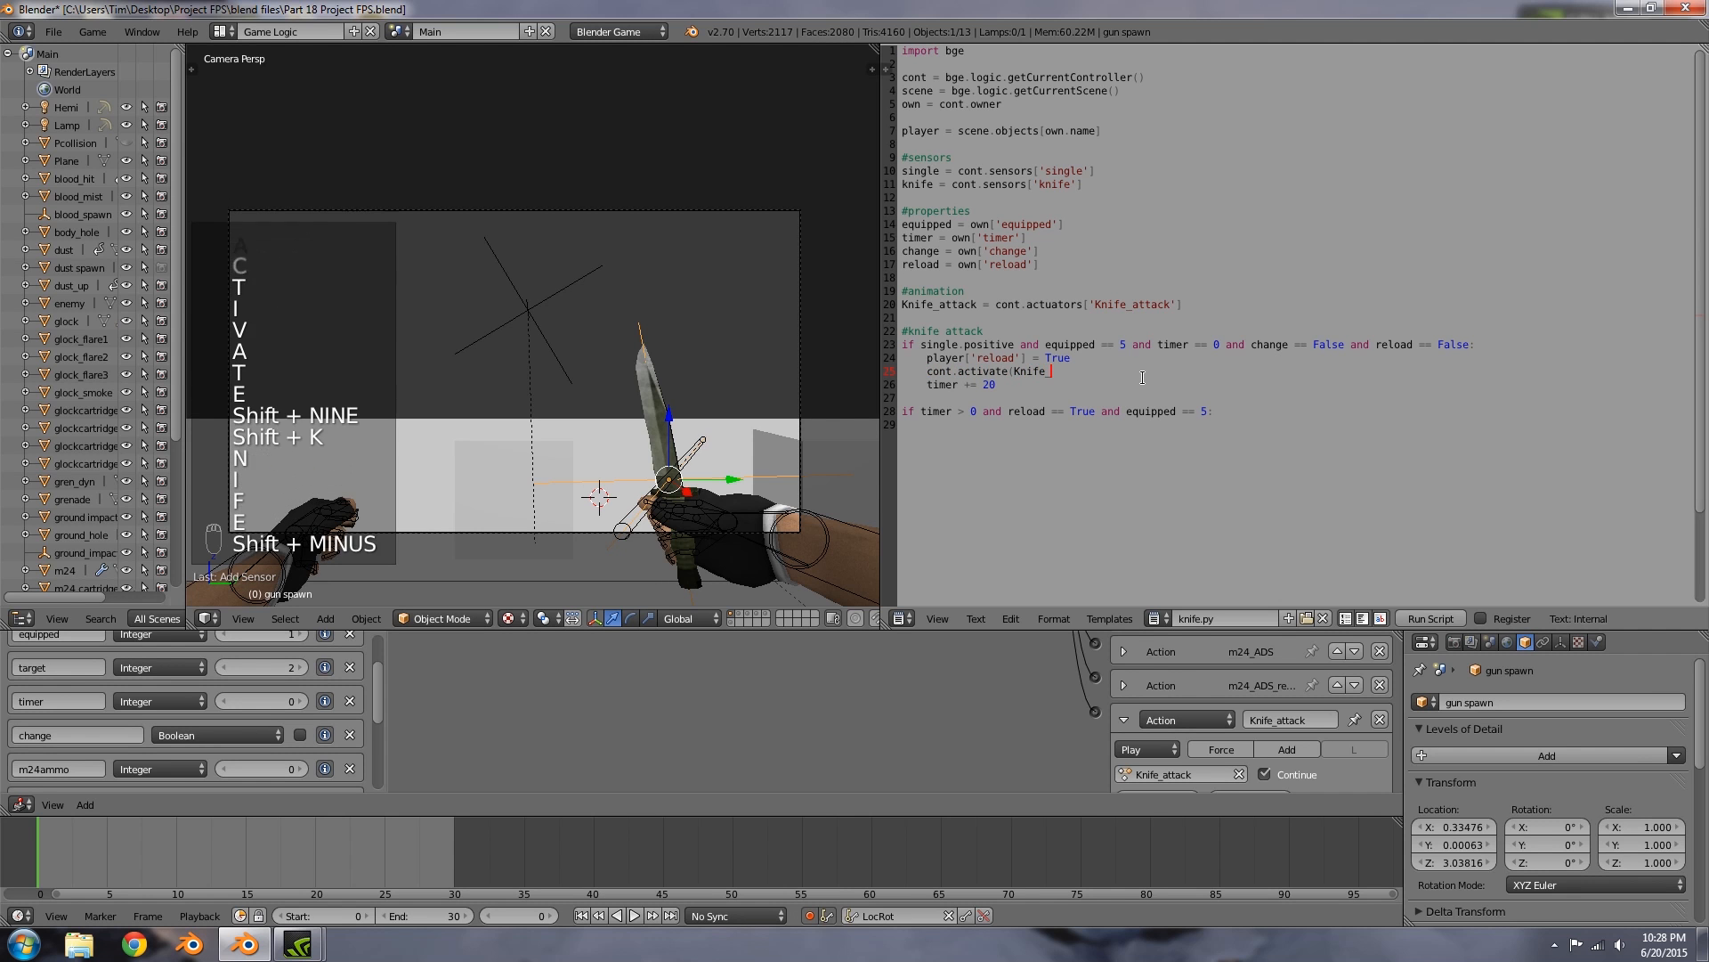
type("attack)")
Step: Inside the timer > 0 condition, add the statement own['timer'] -= 1
left_click(1026, 451)
type("own")
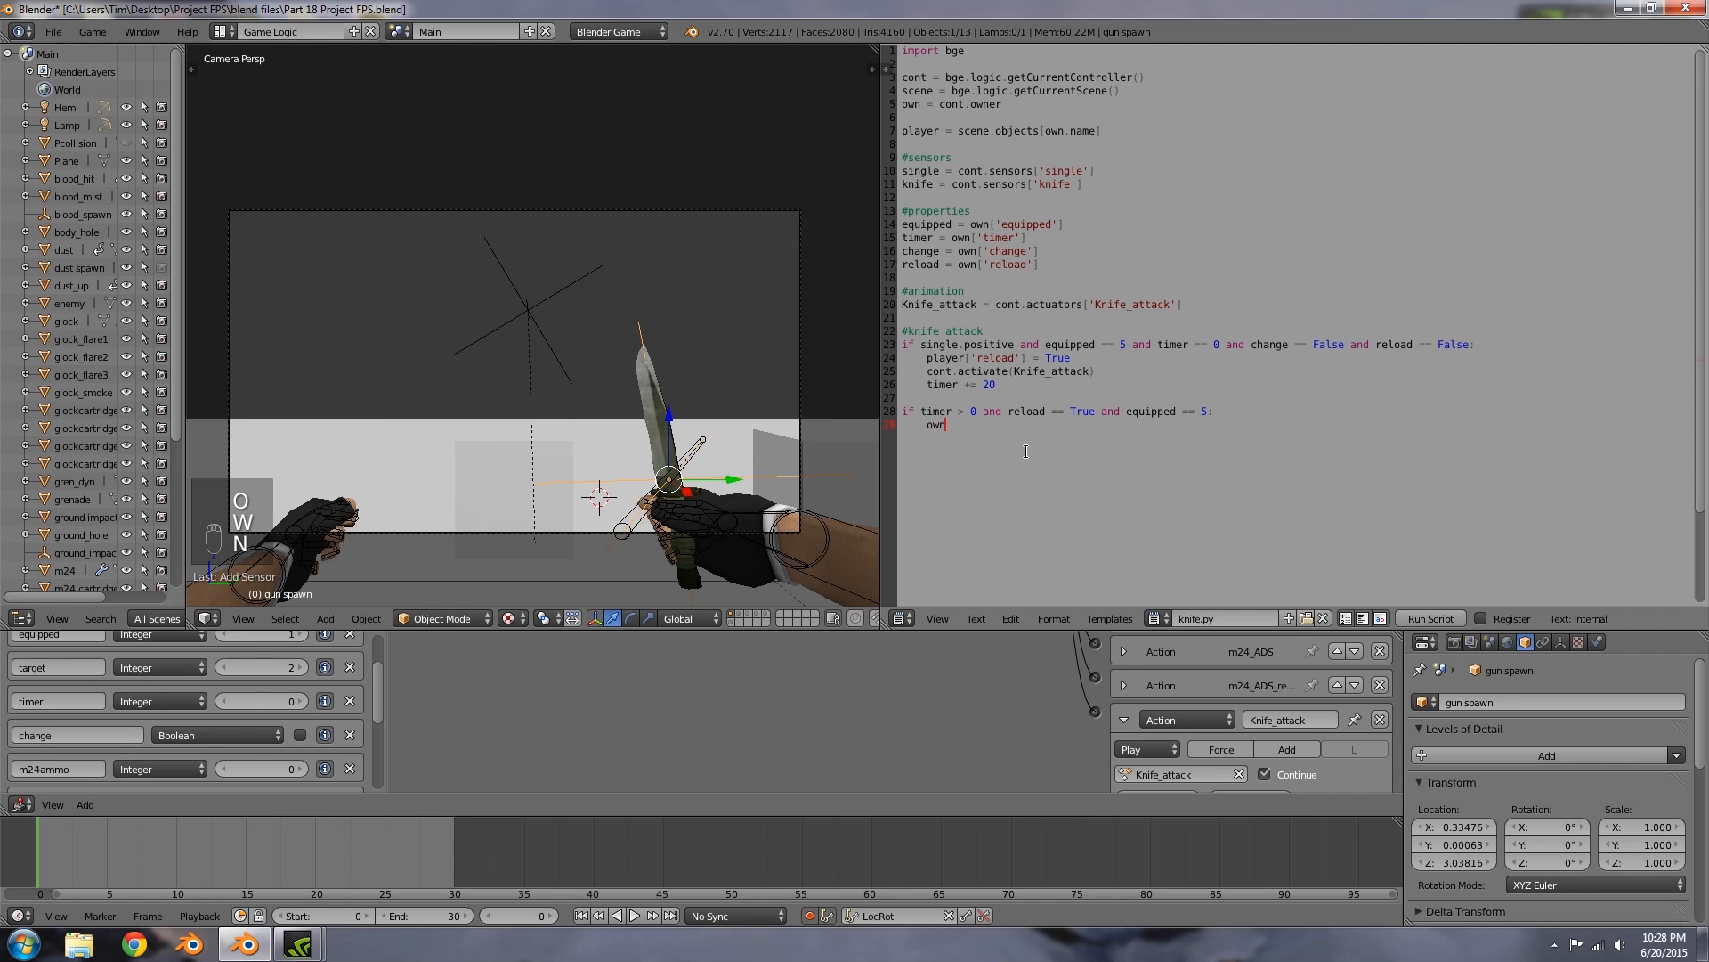
type("['timer'] -= 1")
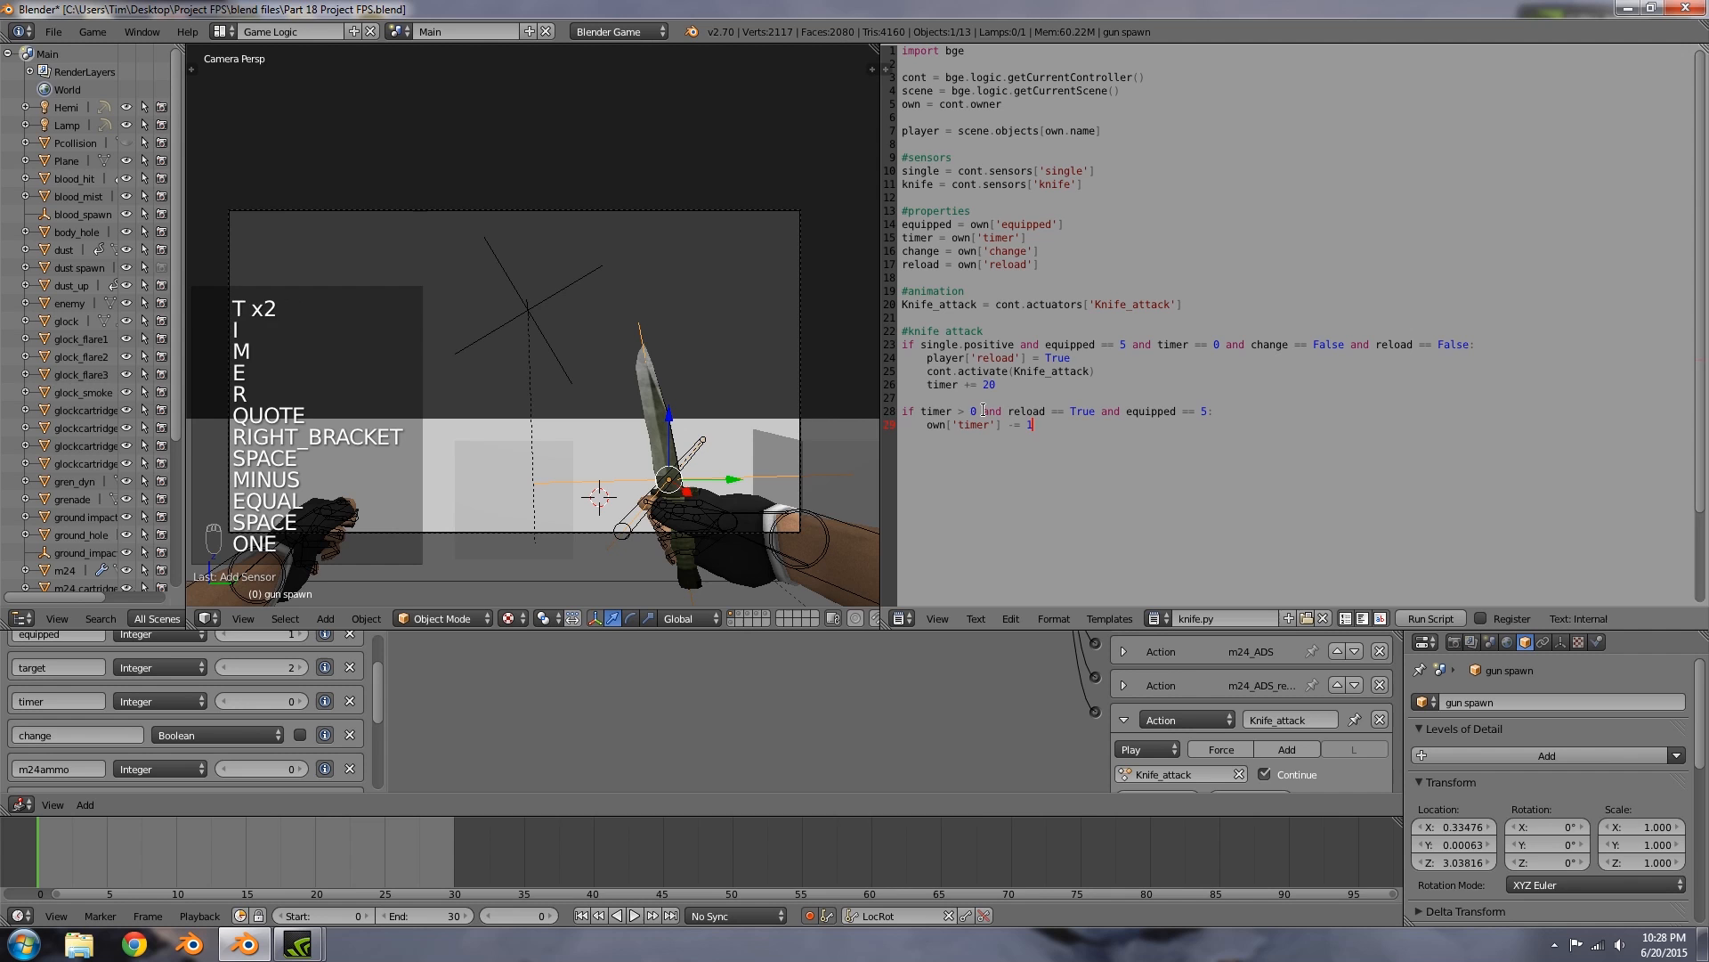
Step: After a blank line, add the unindented condition if timer == 0 and reload == False and equipped == 5:
left_click_drag(983, 411, 1066, 424)
left_click(1090, 458)
key("Return")
key("Return")
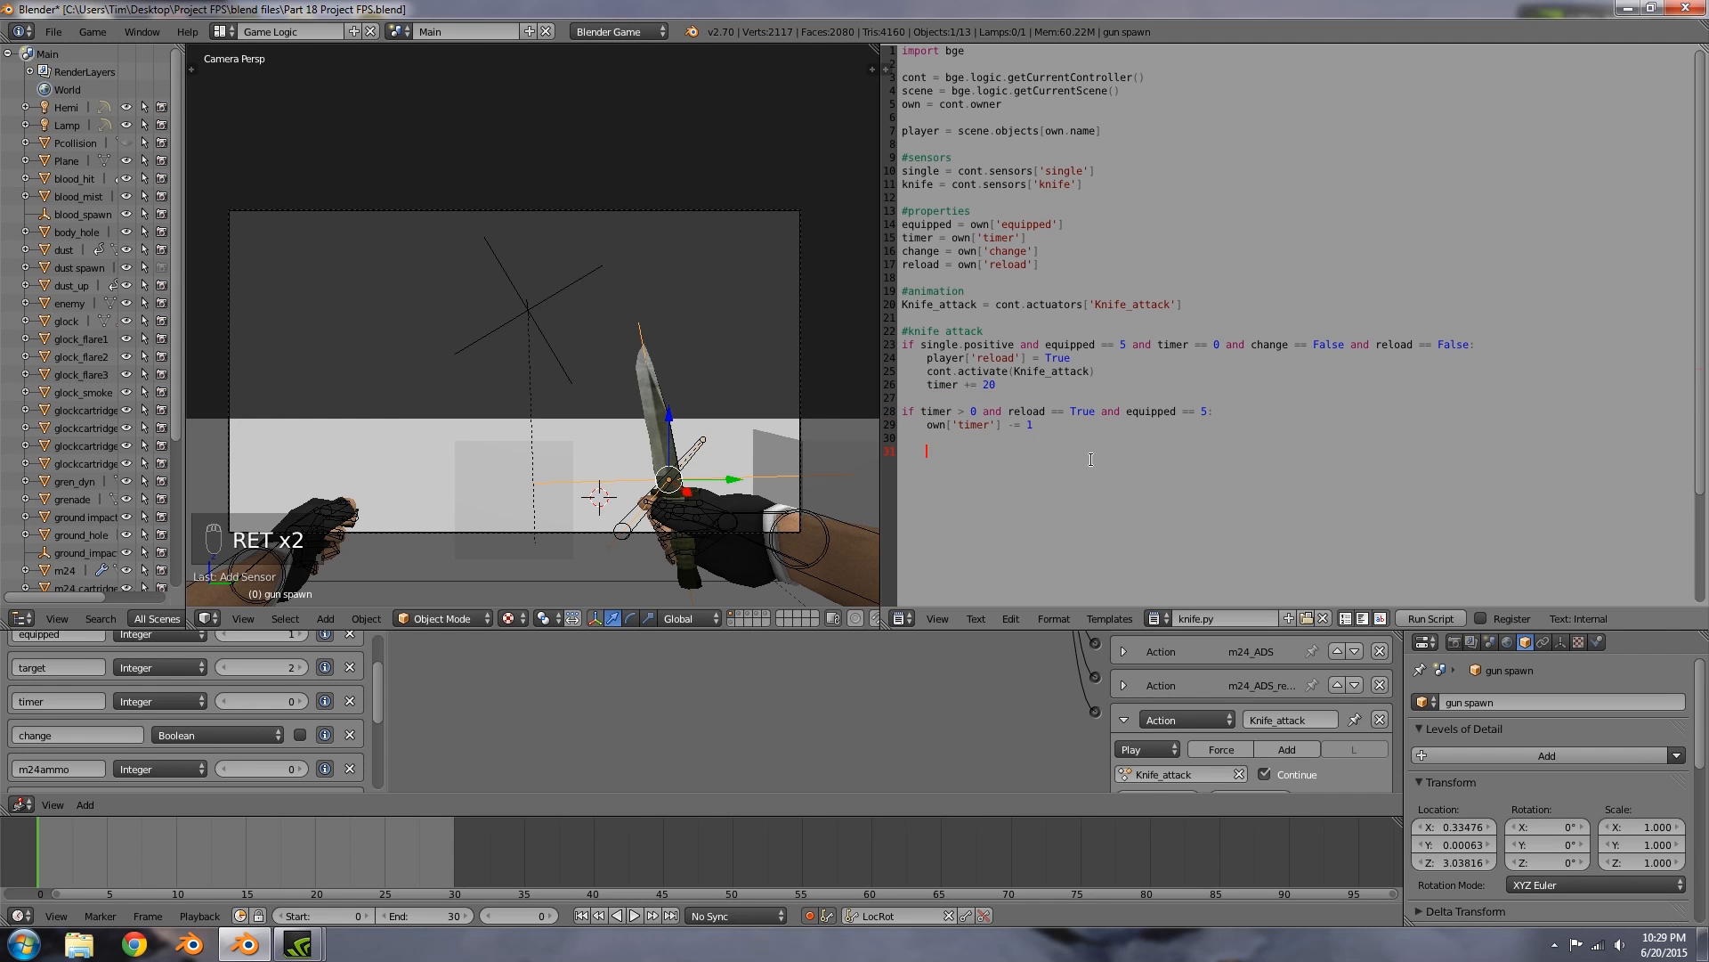
key("BackSpace")
key("BackSpace")
key("BackSpace")
key("BackSpace")
key("BackSpace")
key("BackSpace")
type("if")
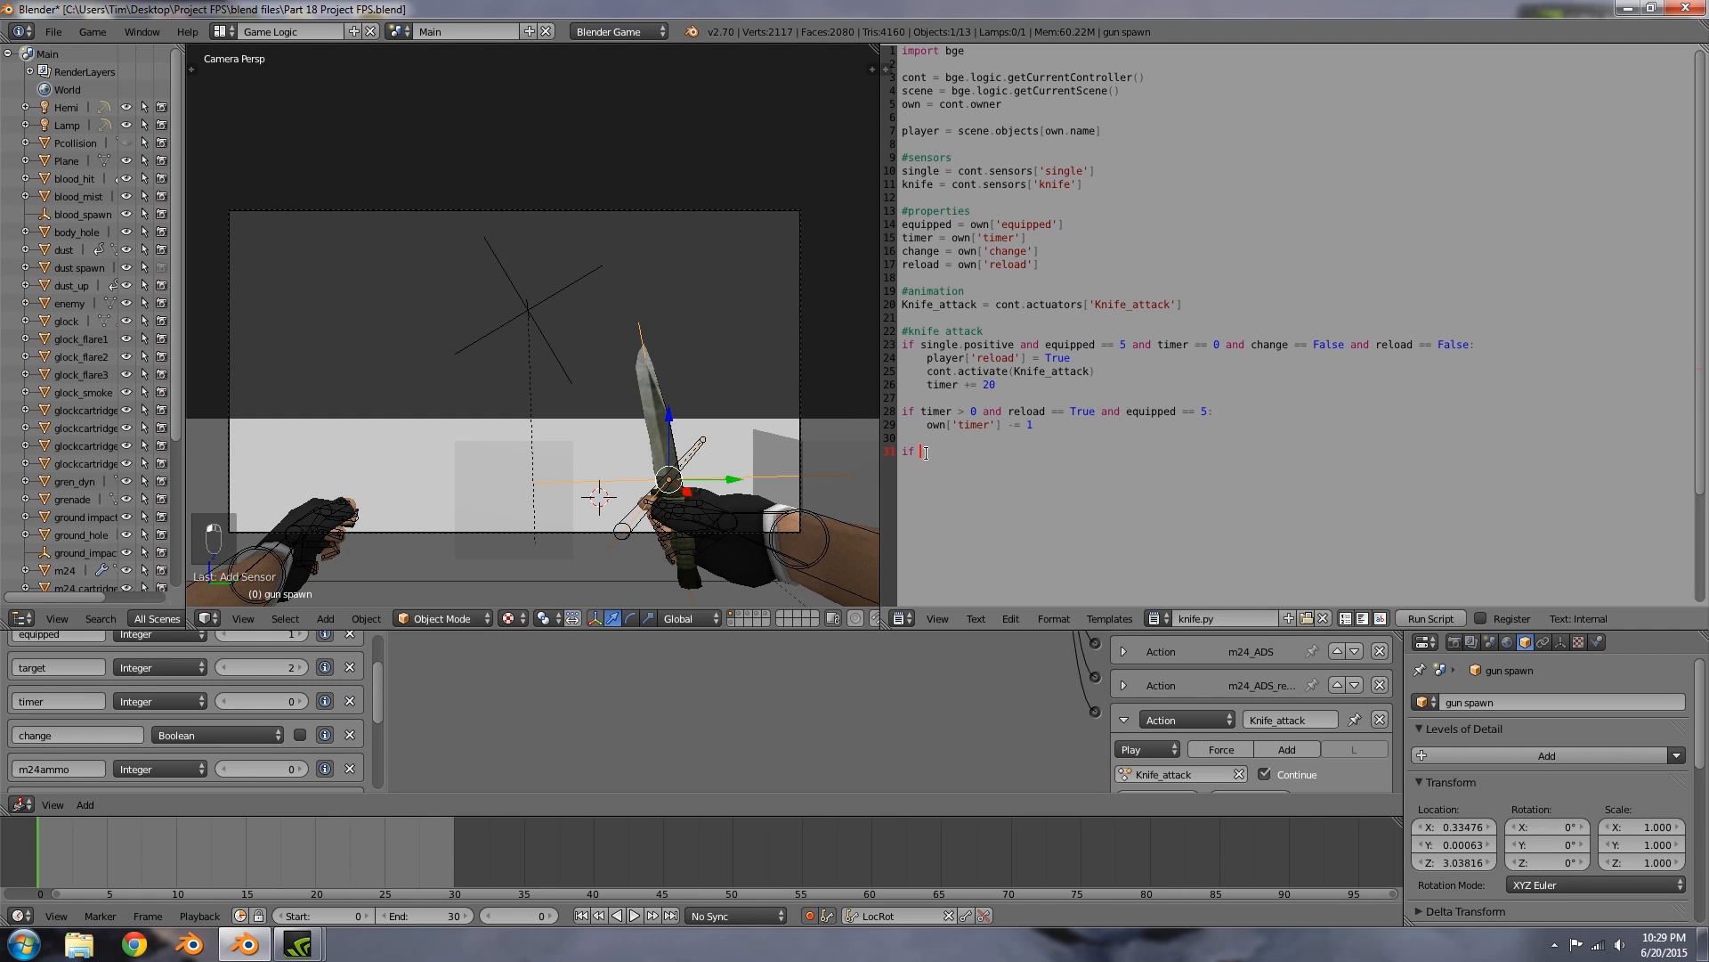
left_click_drag(957, 411, 1050, 417)
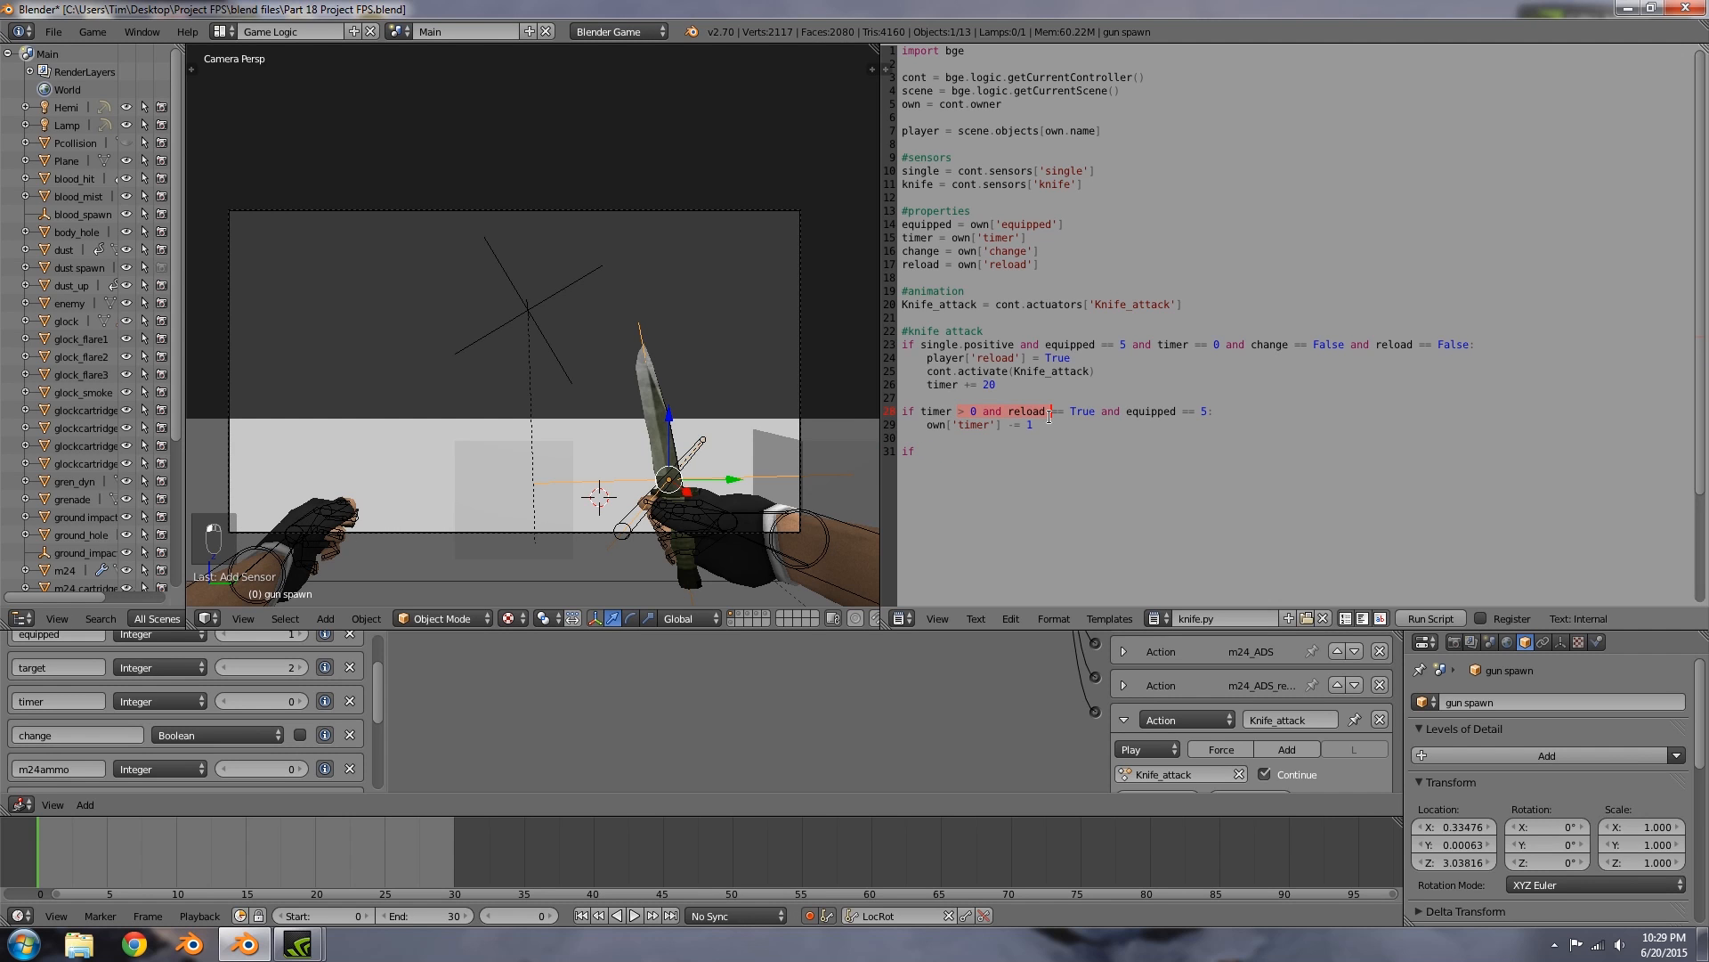
left_click(1010, 436)
left_click_drag(962, 412, 1013, 413)
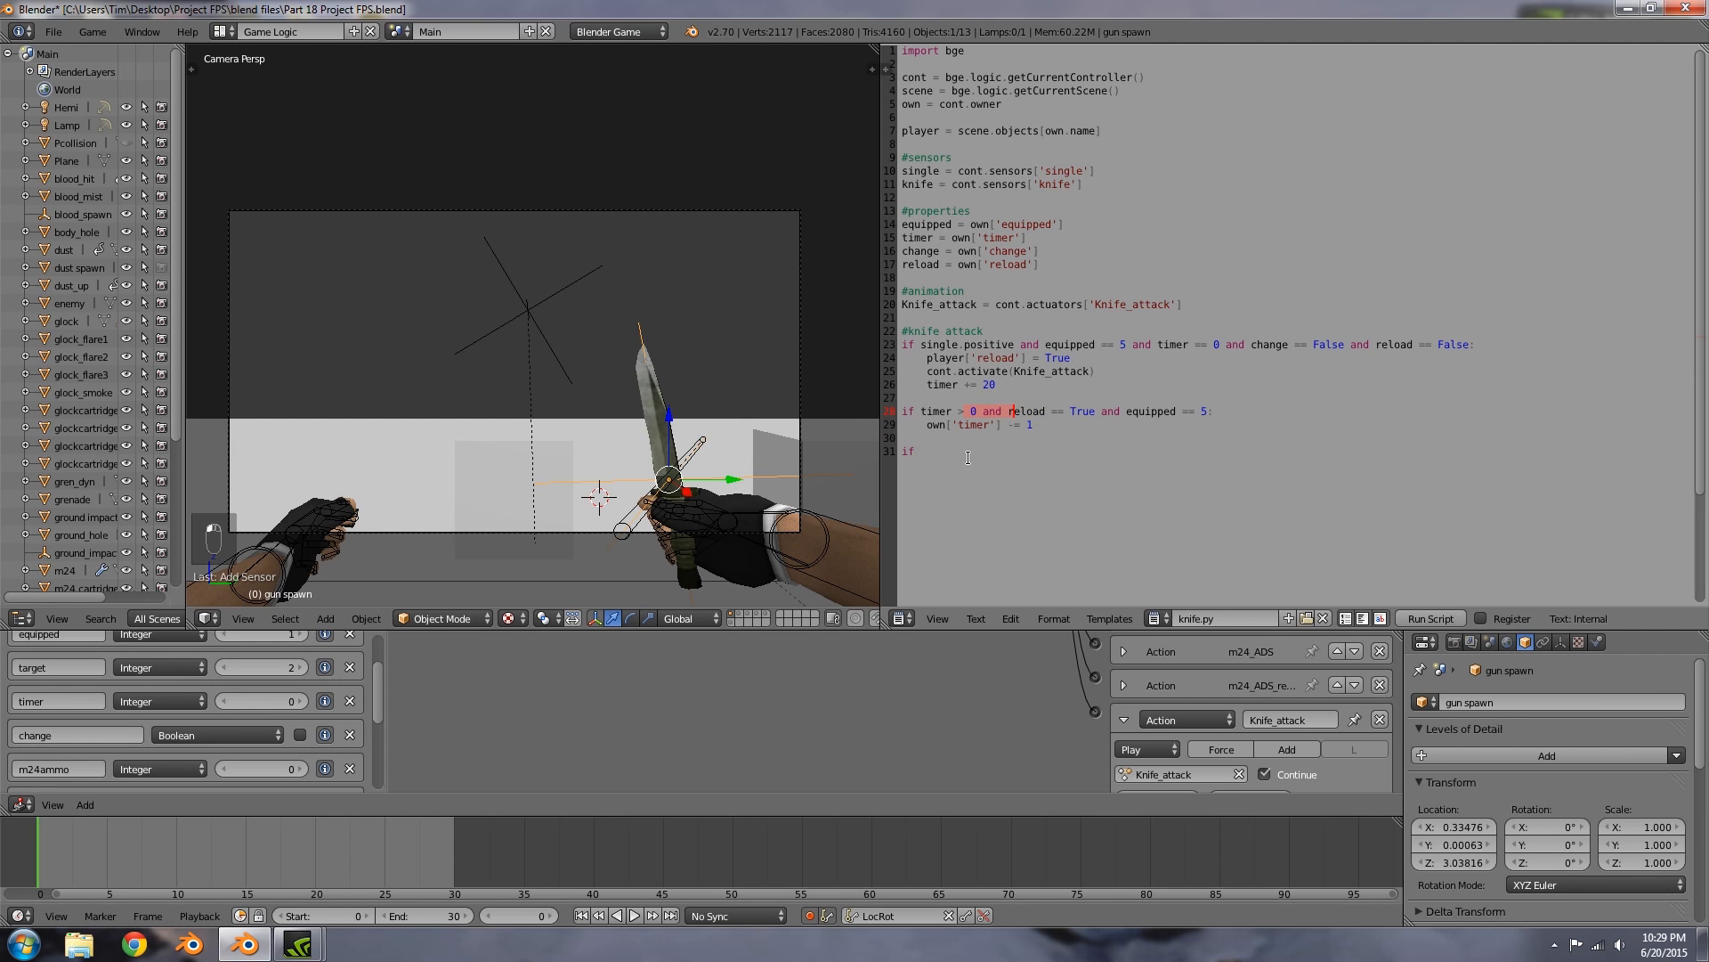
type("timer")
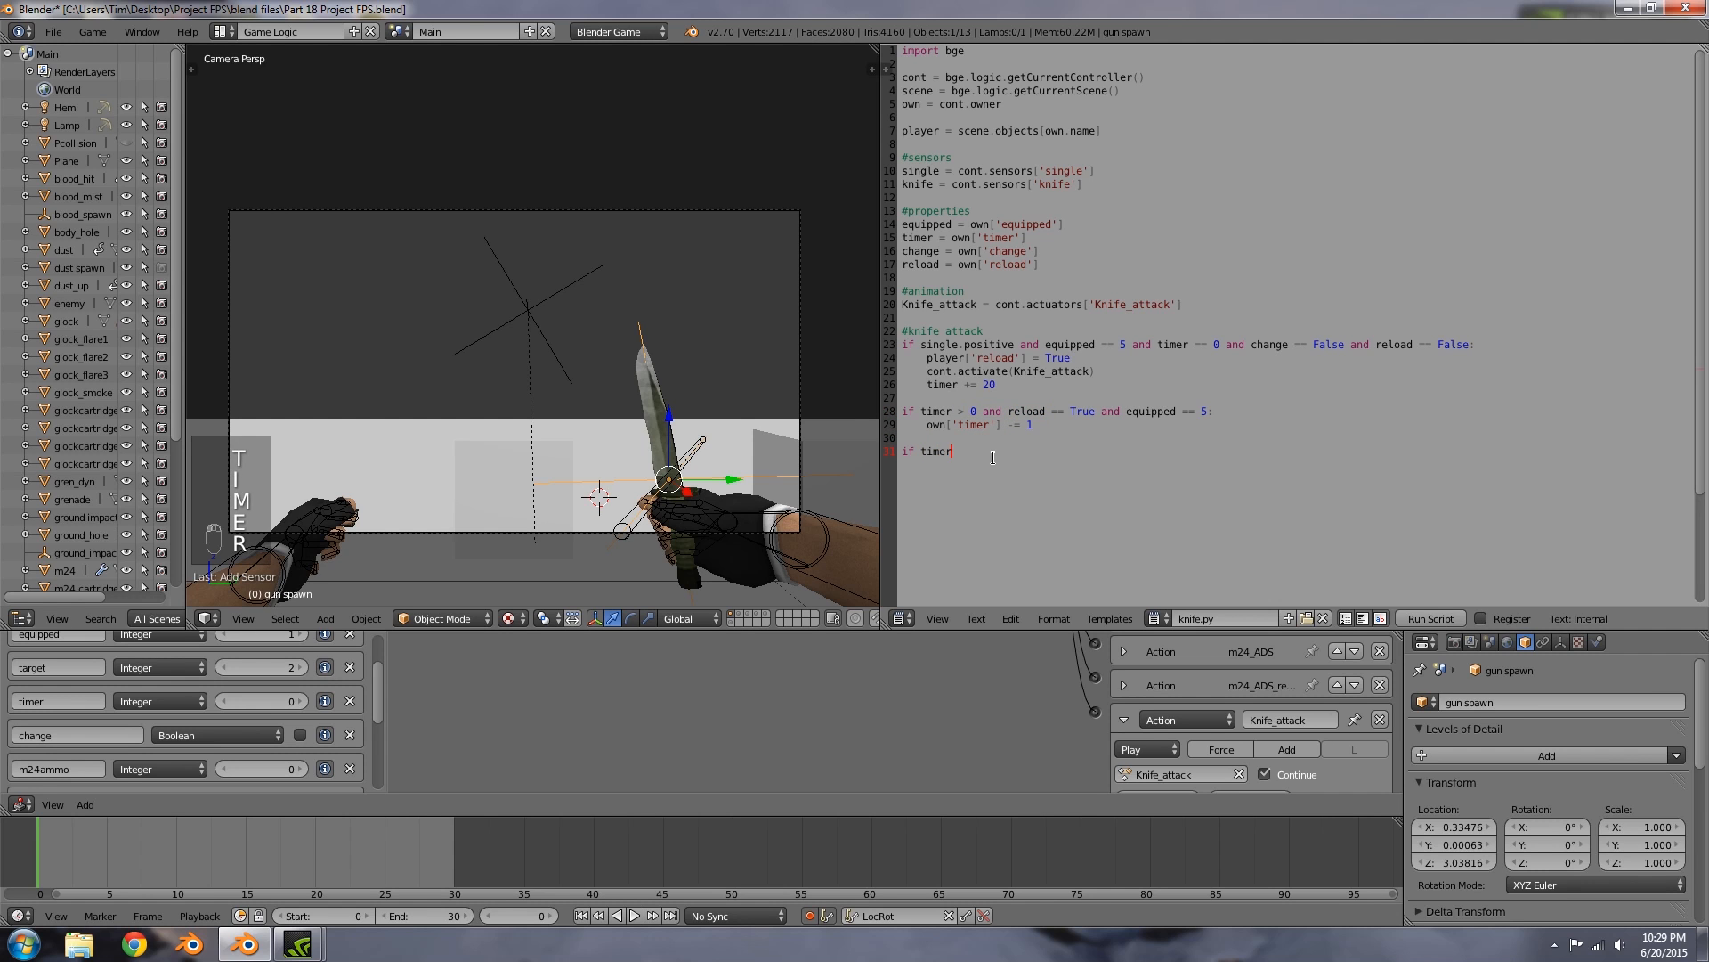
type(" == 0 and ")
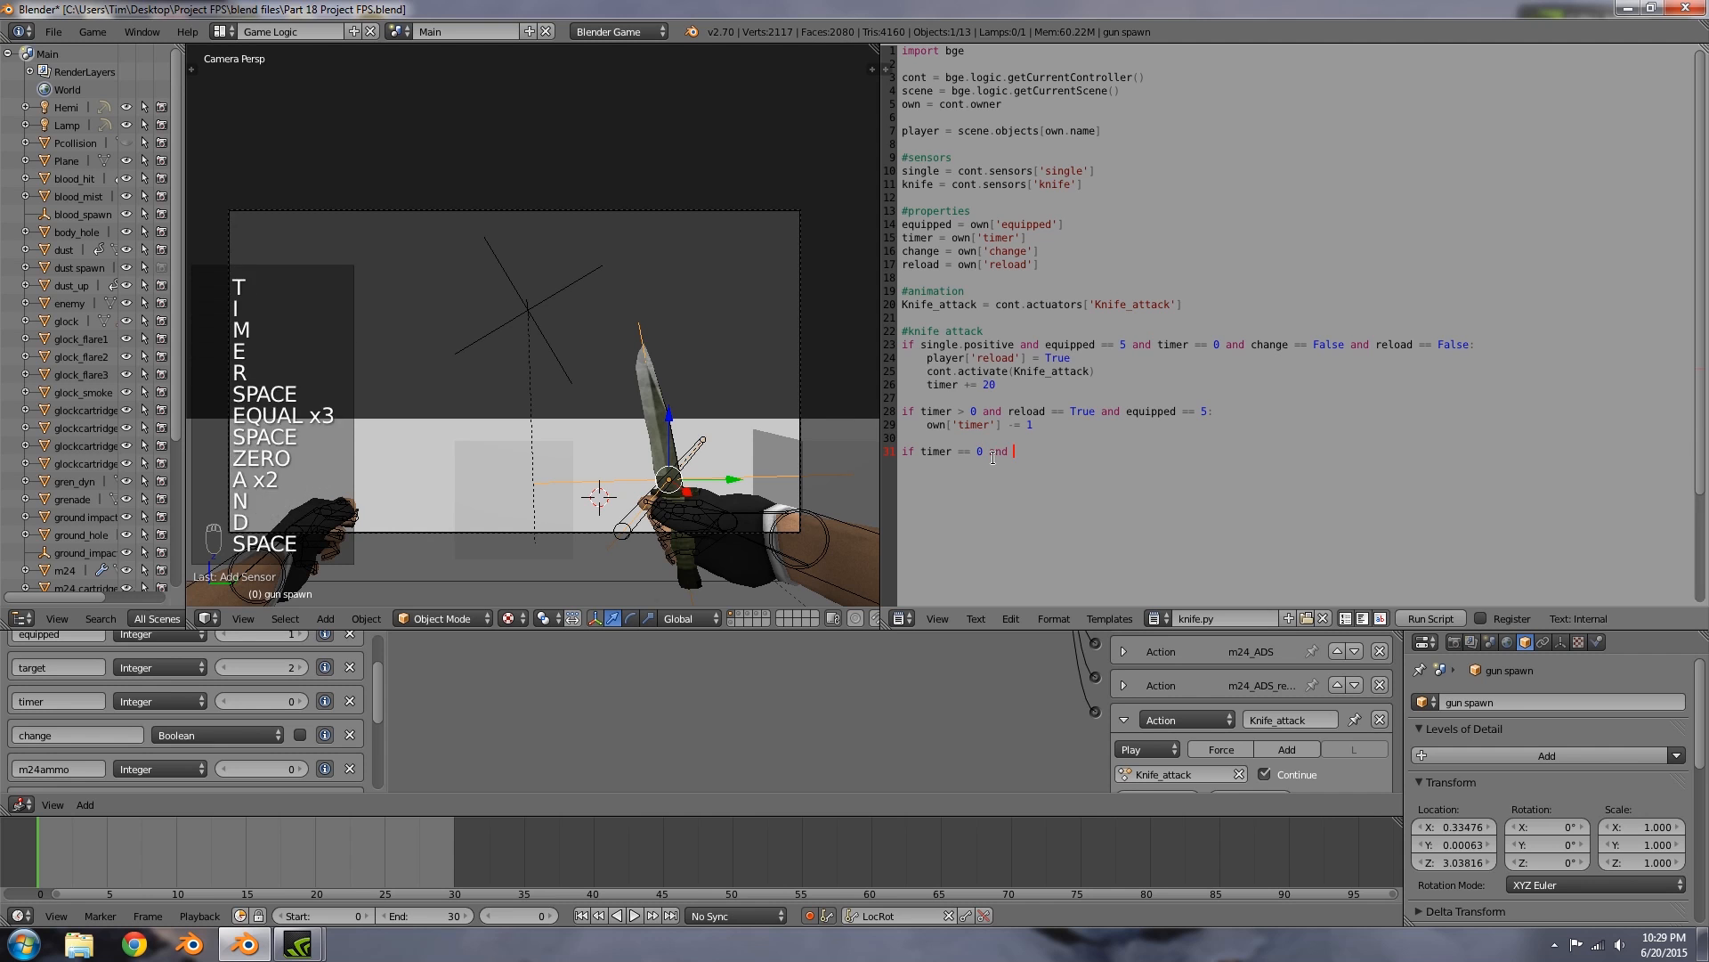
type("reload == F")
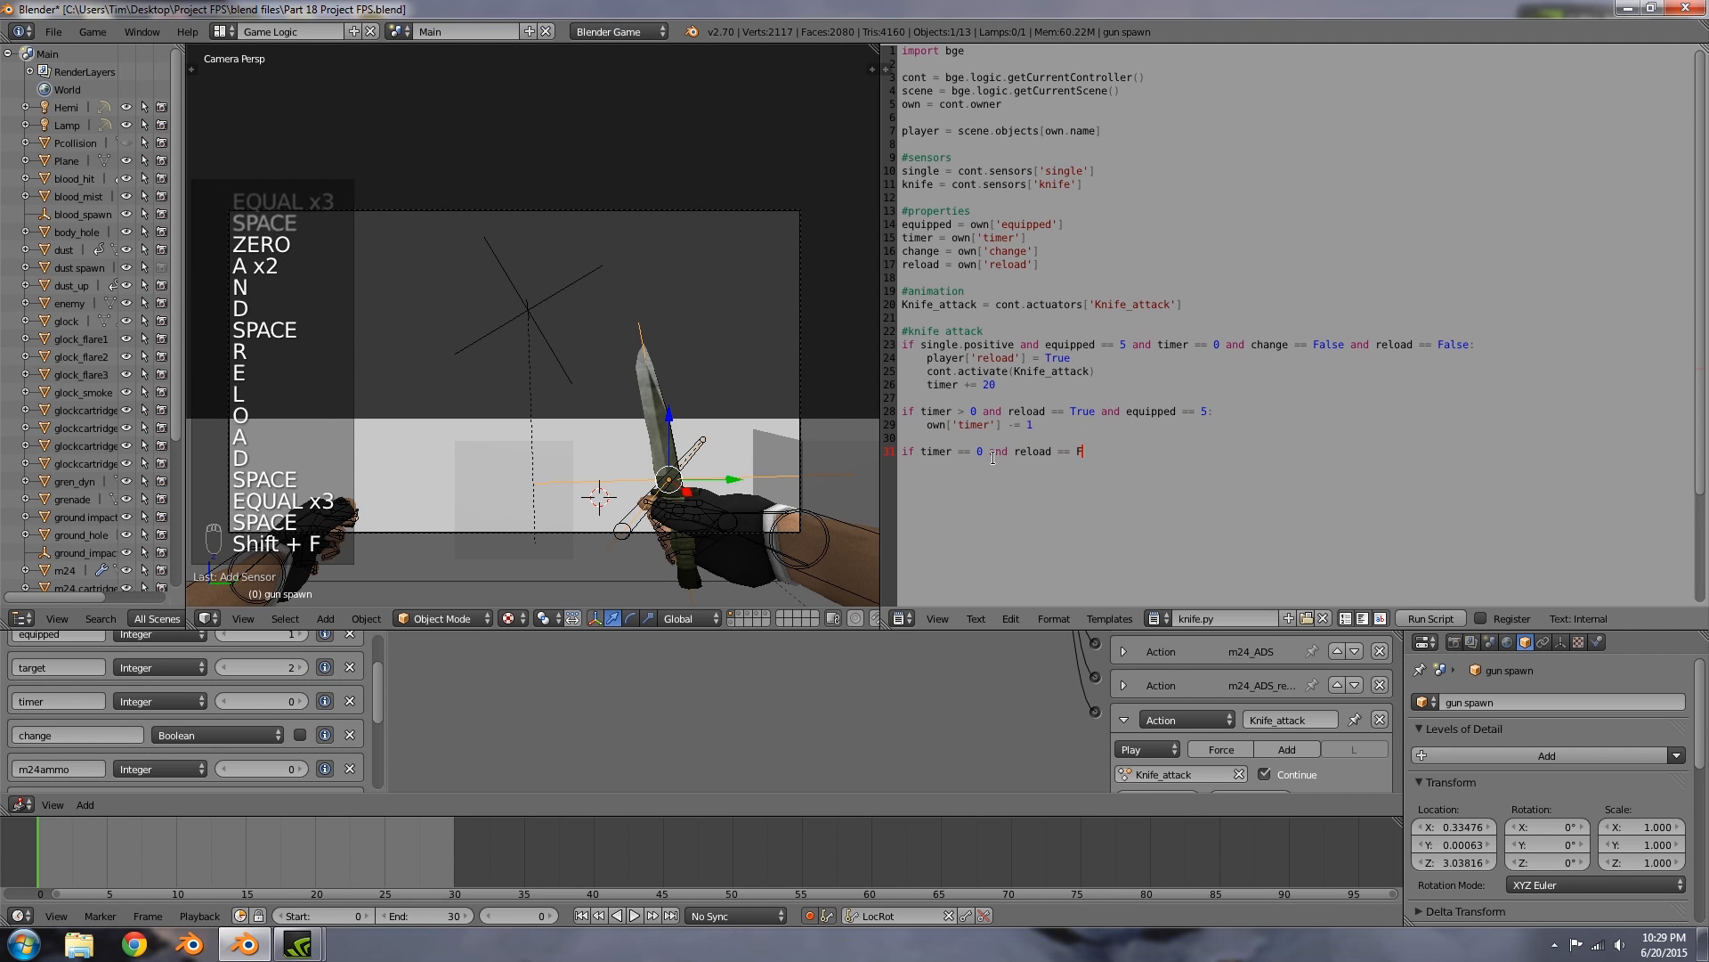
type("alse and eq")
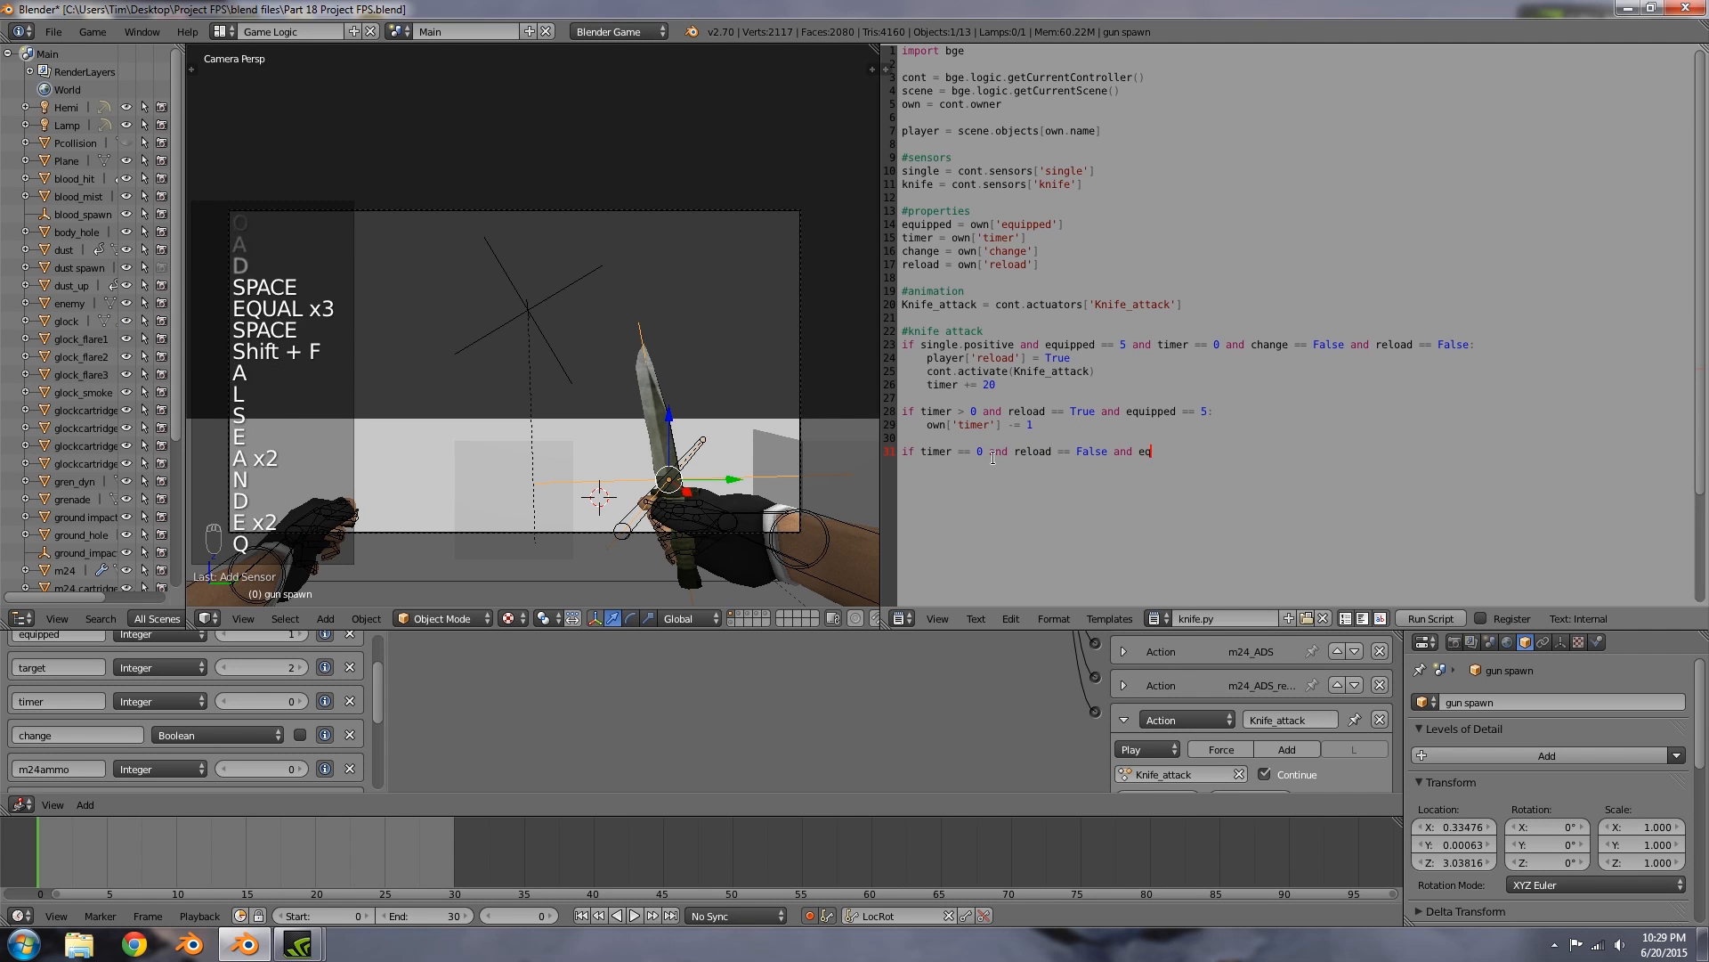
type("uipped == 5:")
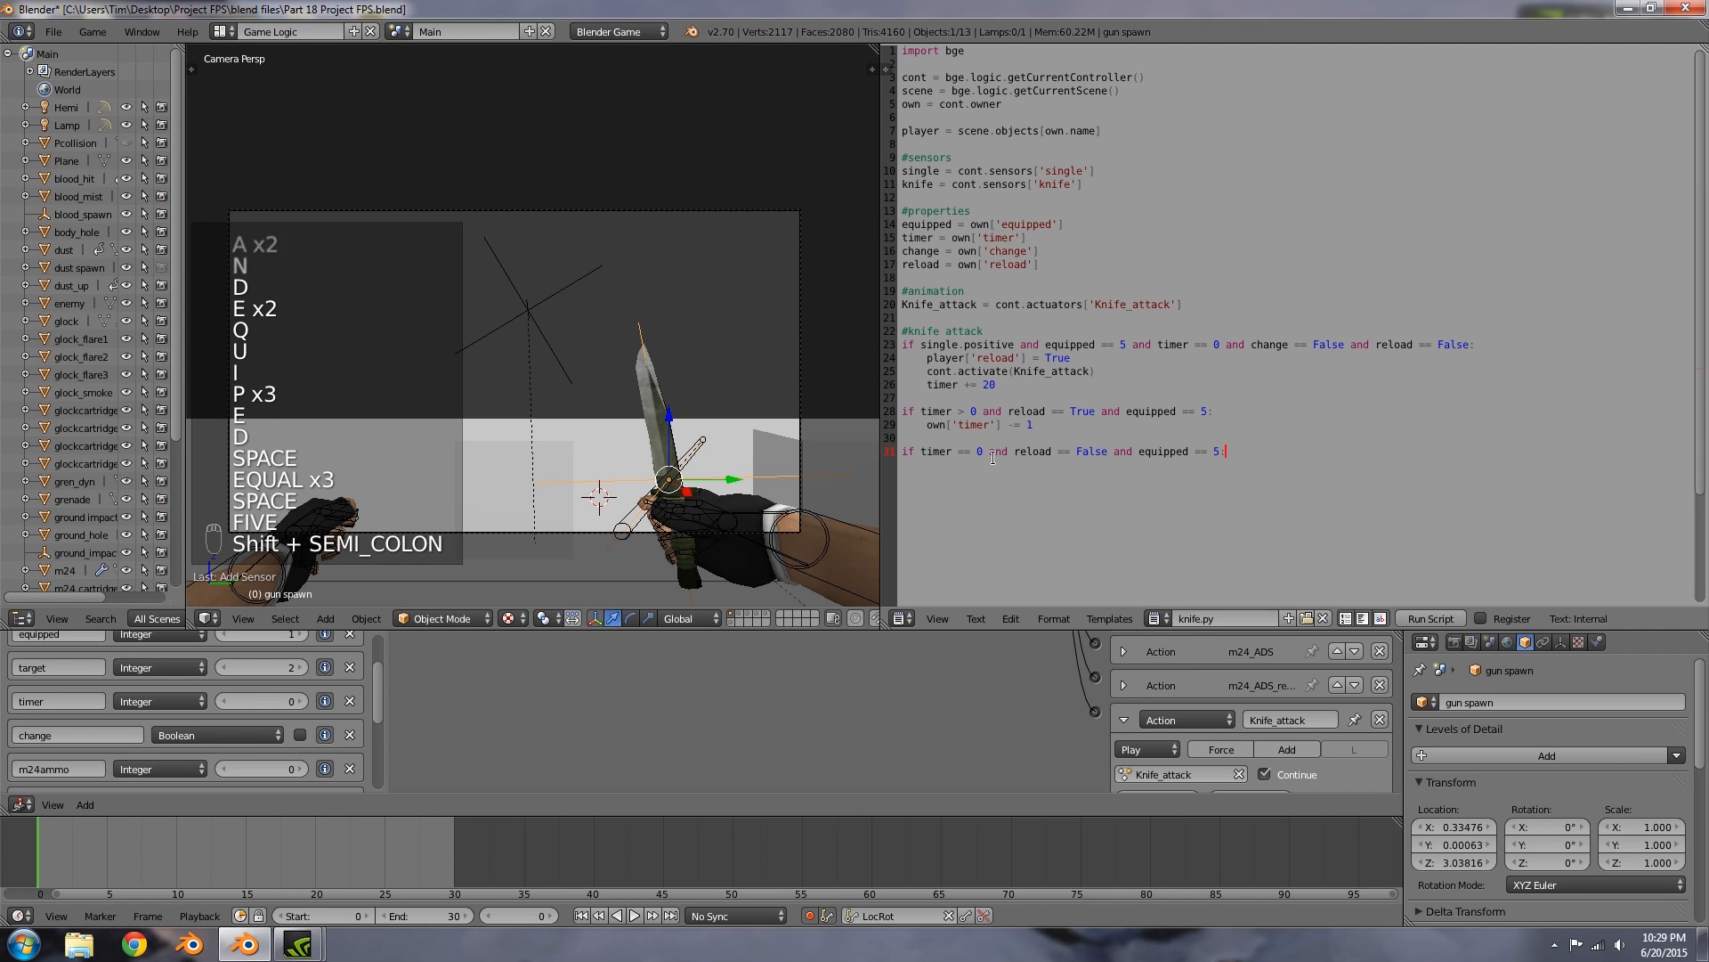
key("Return")
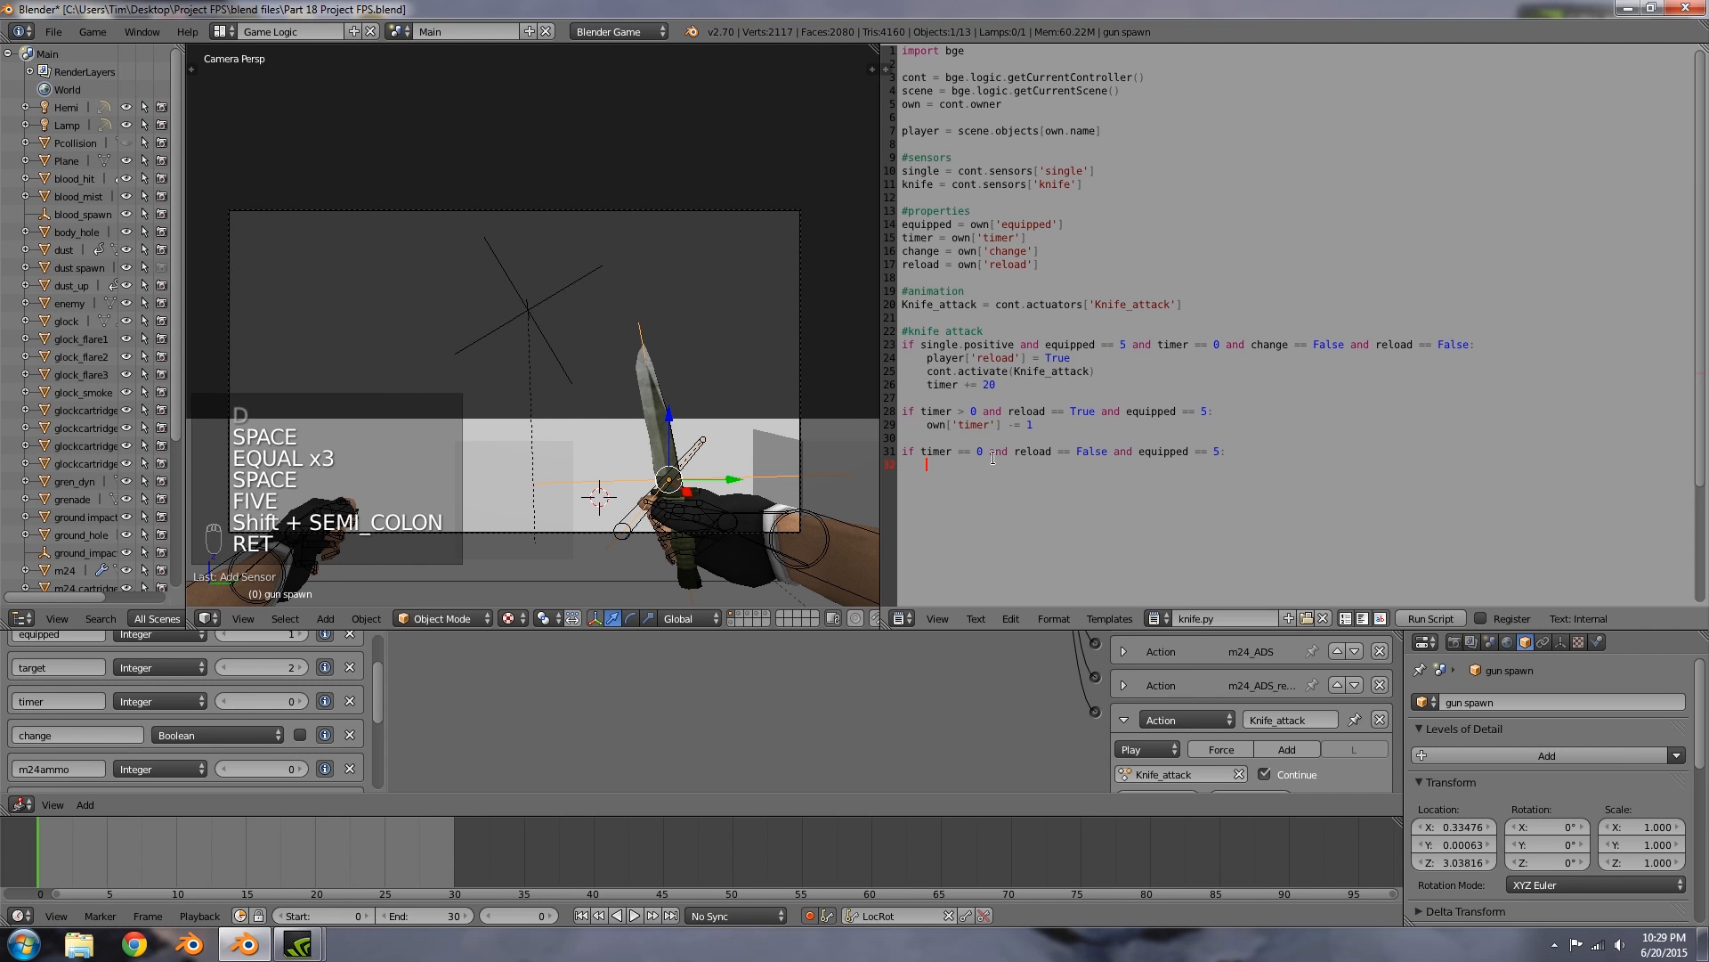
Step: Inside the timer == 0 condition, add the statement player['reload'] = False and start another line
type("player")
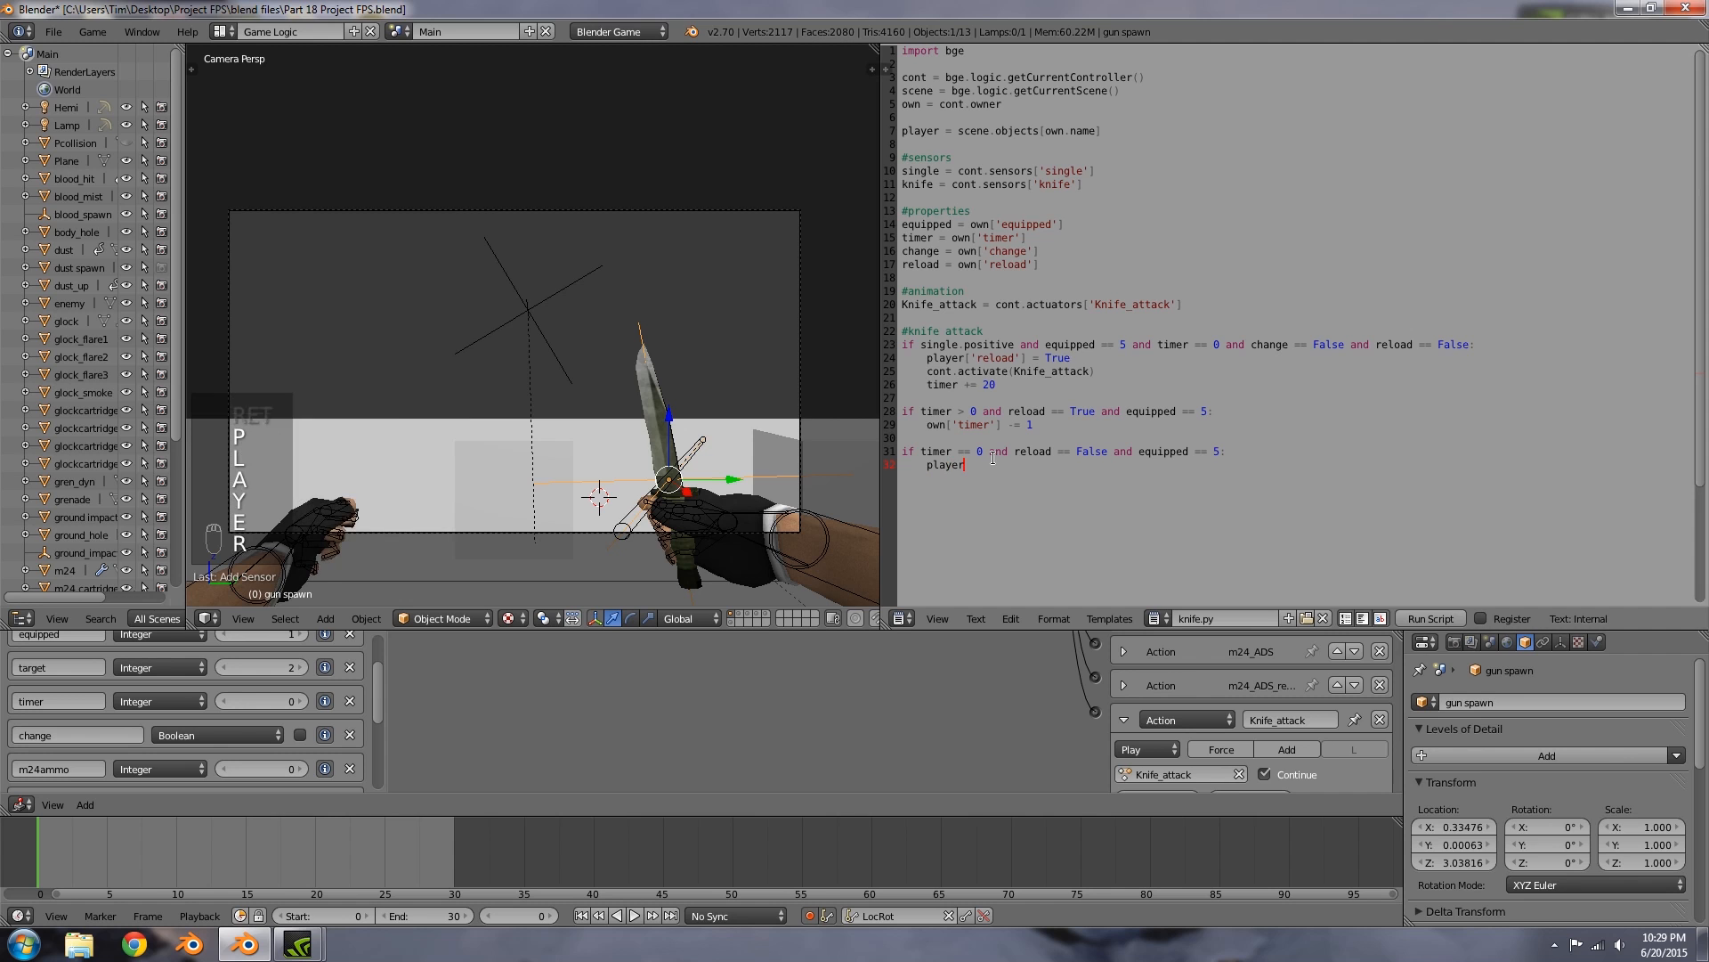
type("['realod']")
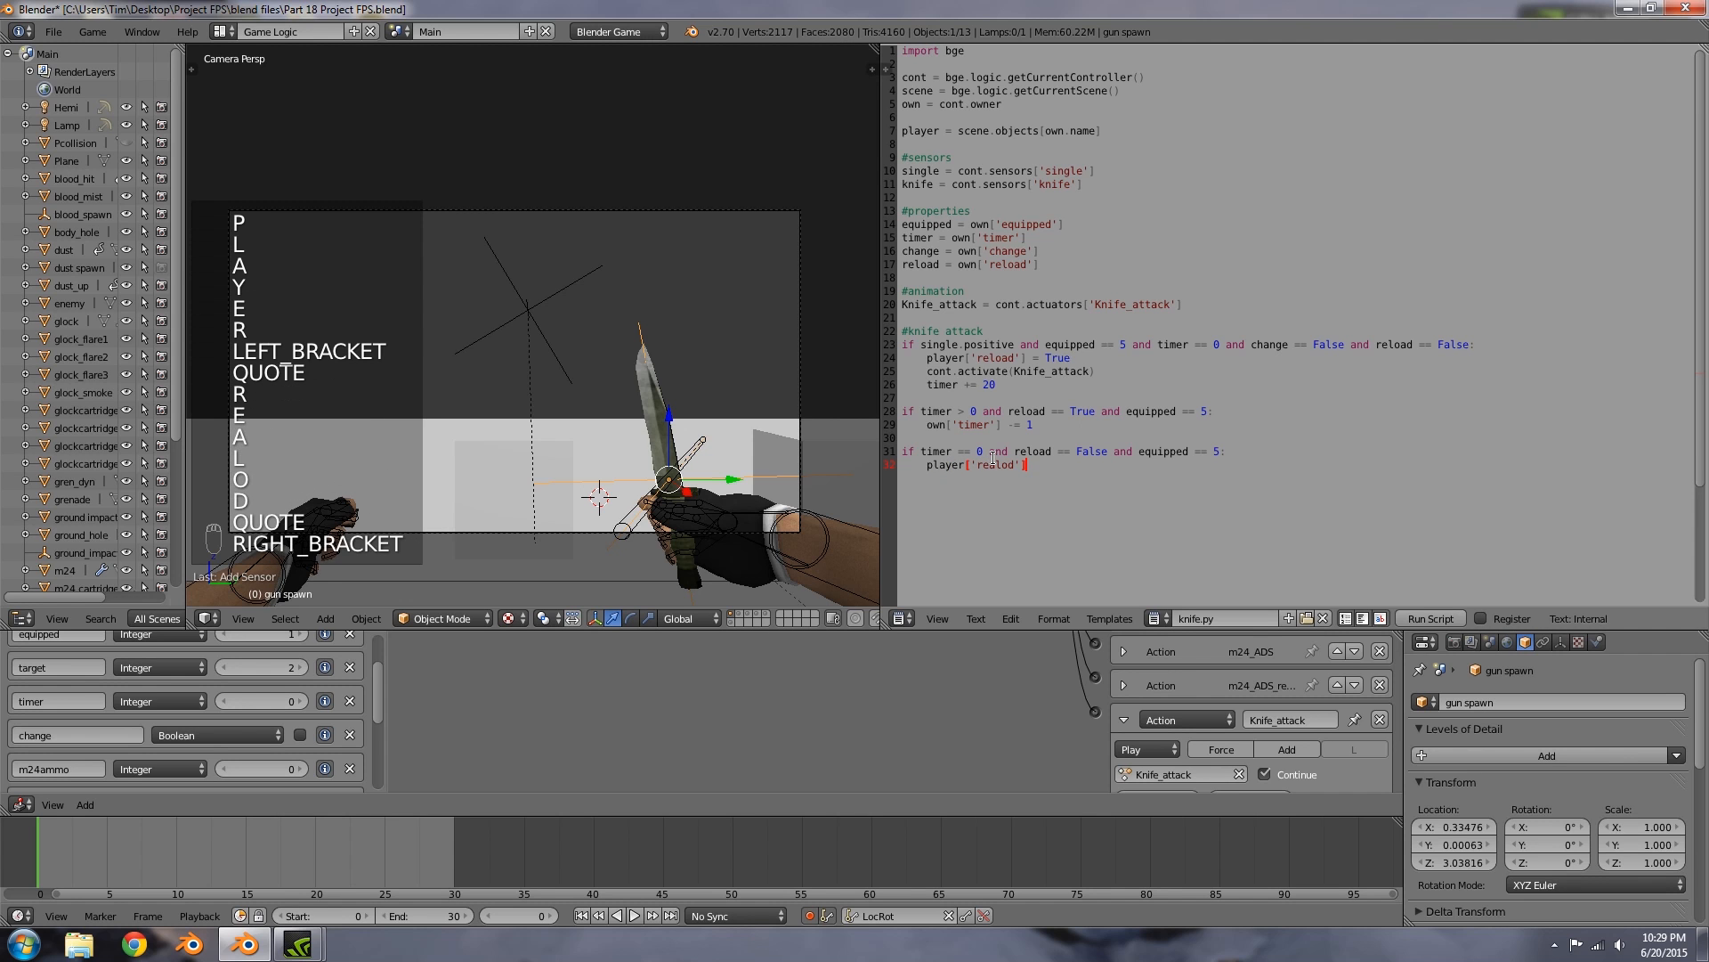
key("BackSpace")
key("BackSpace")
key("BackSpace")
key("BackSpace")
key("BackSpace")
key("BackSpace")
type("load")
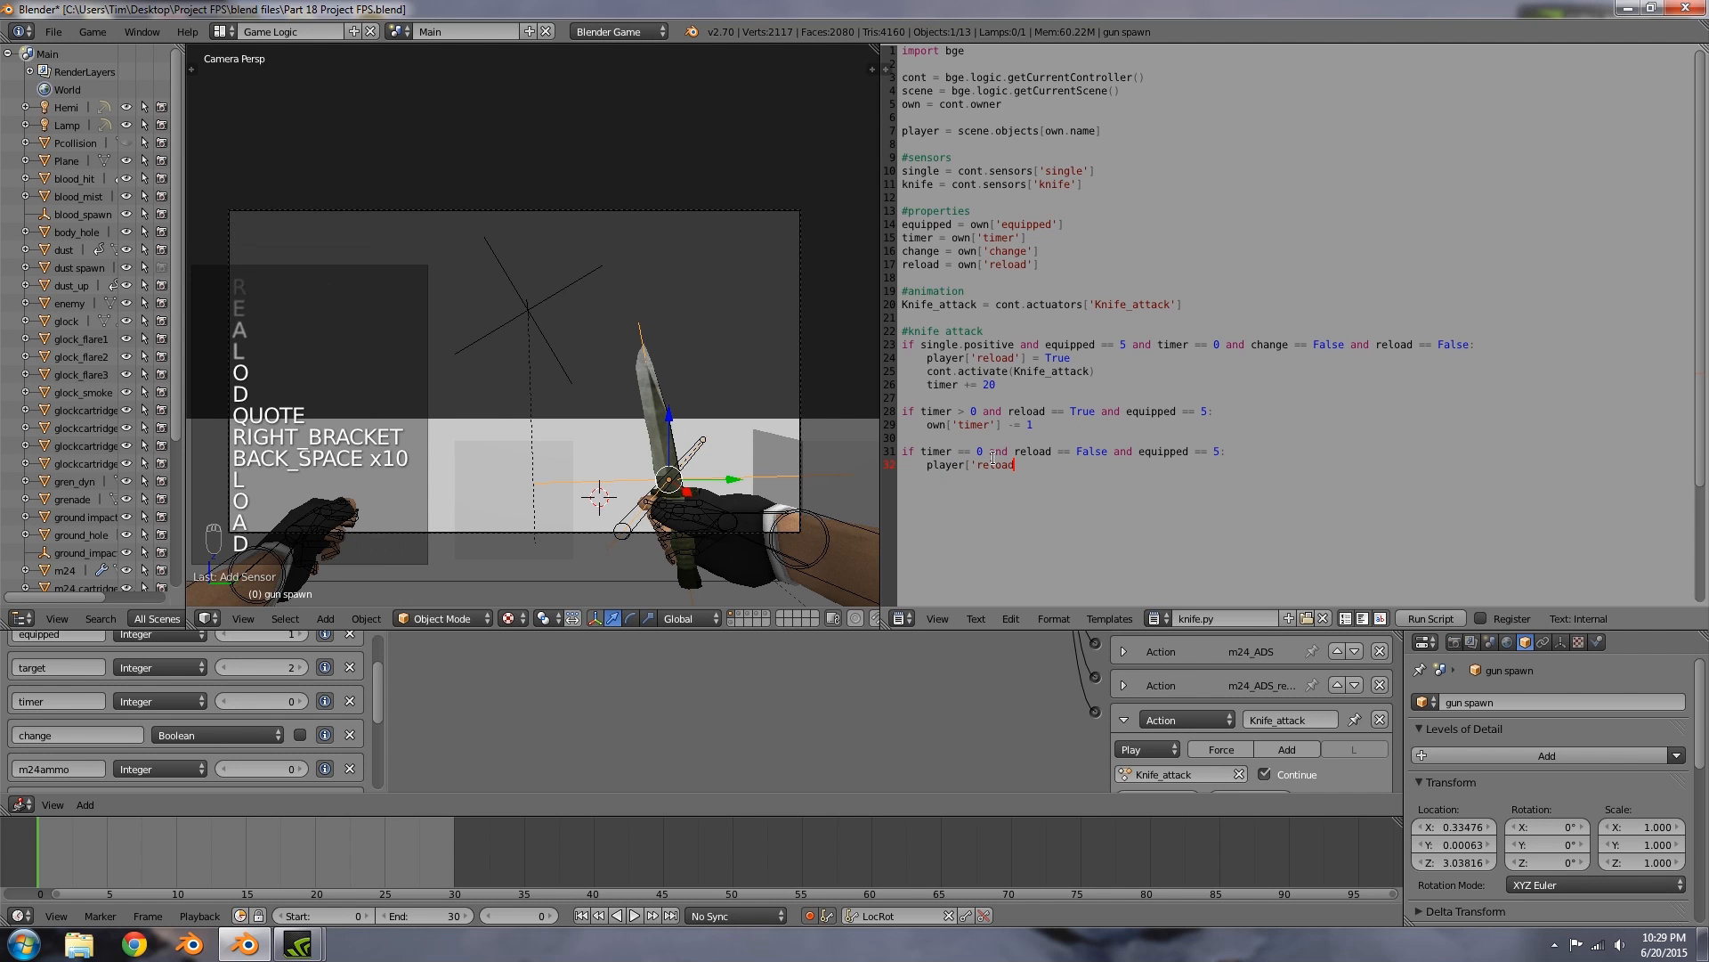
type("'] = False")
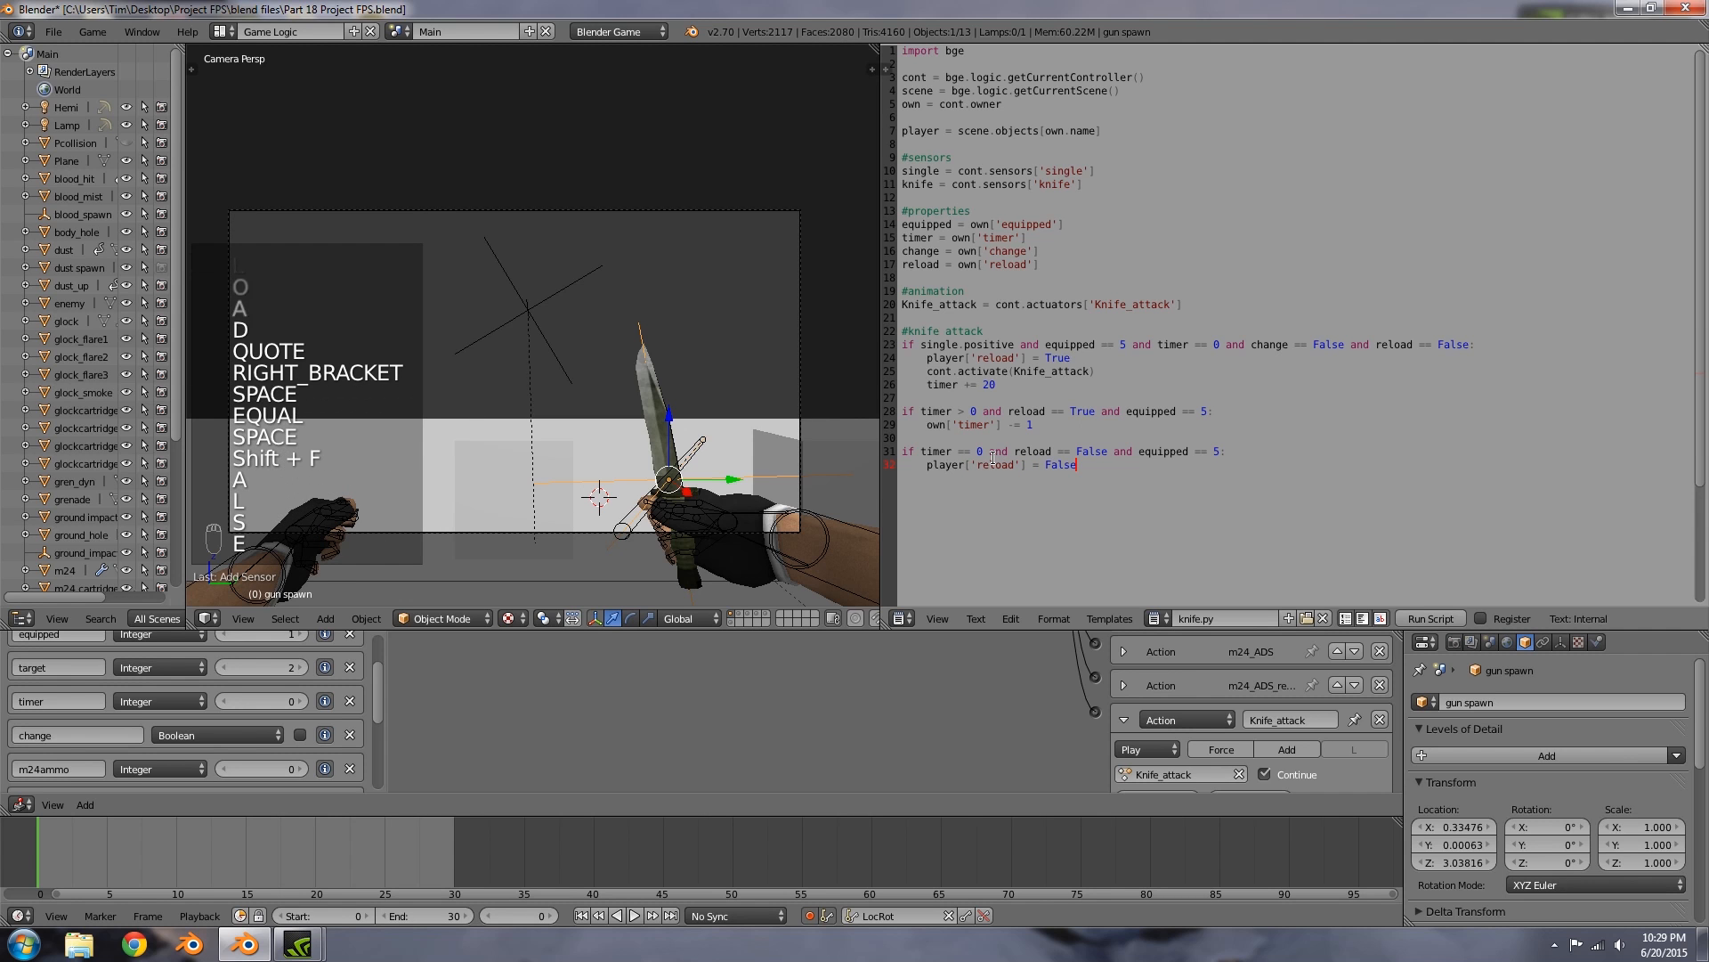
key("Return")
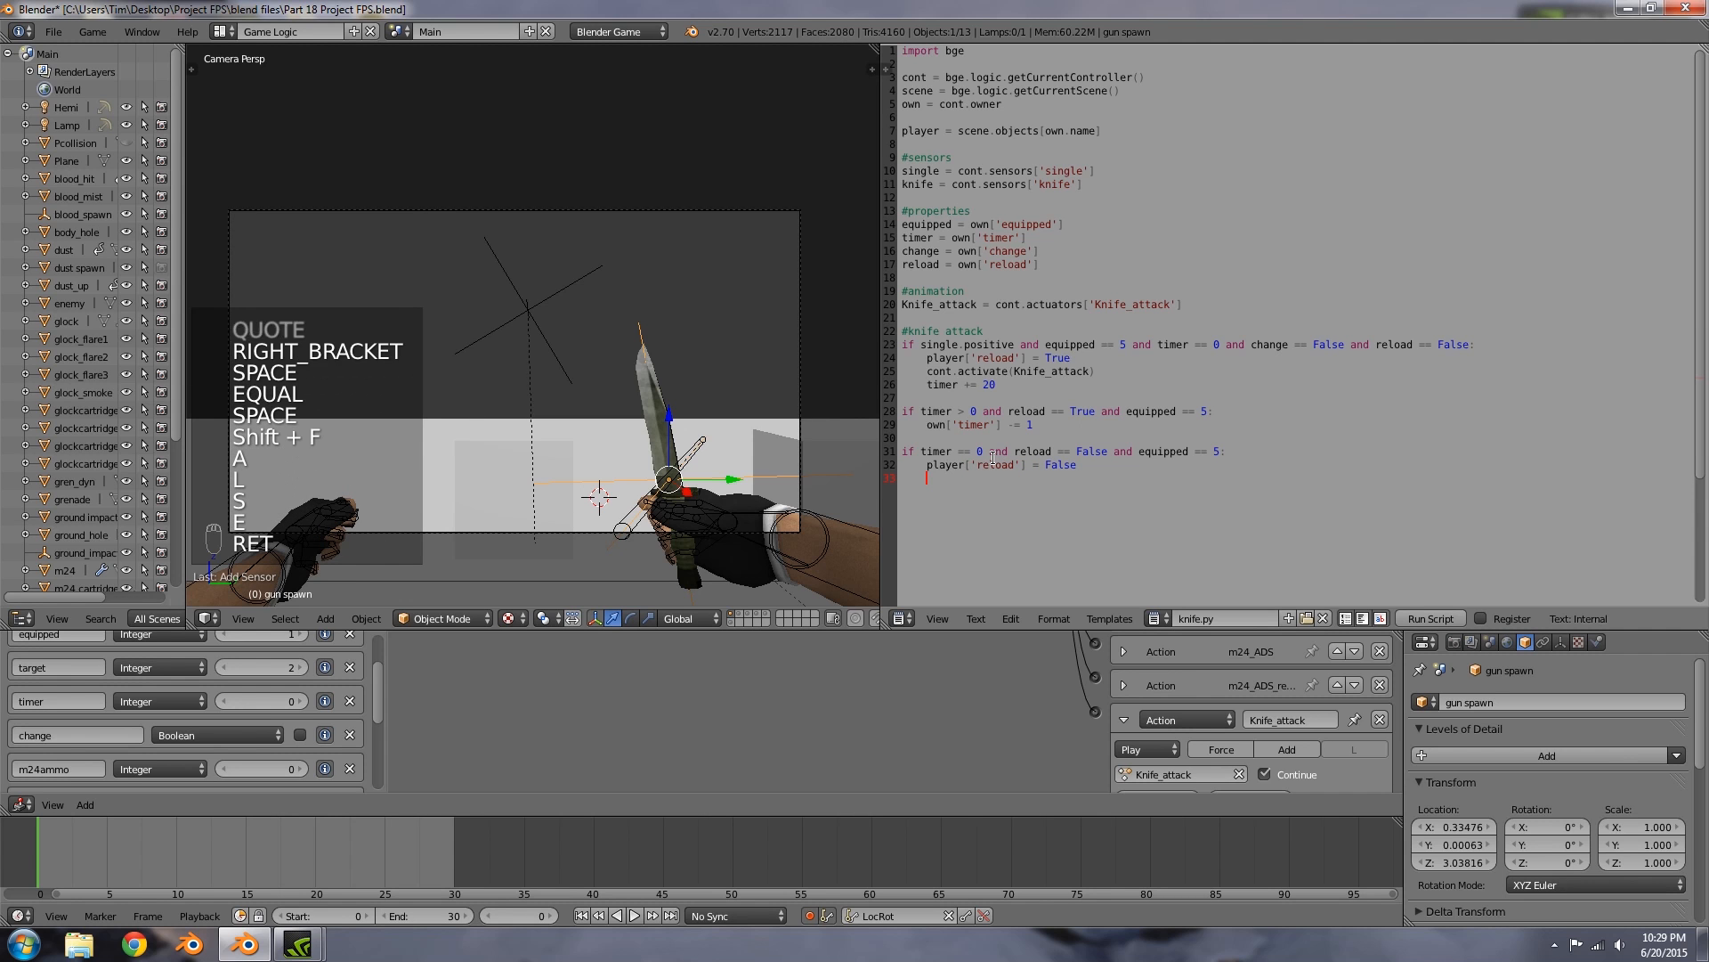
Step: Add the statement cont.deactivate(Knife_attack) below player['reload'] = False in the timer == 0 condition
type("cont.d")
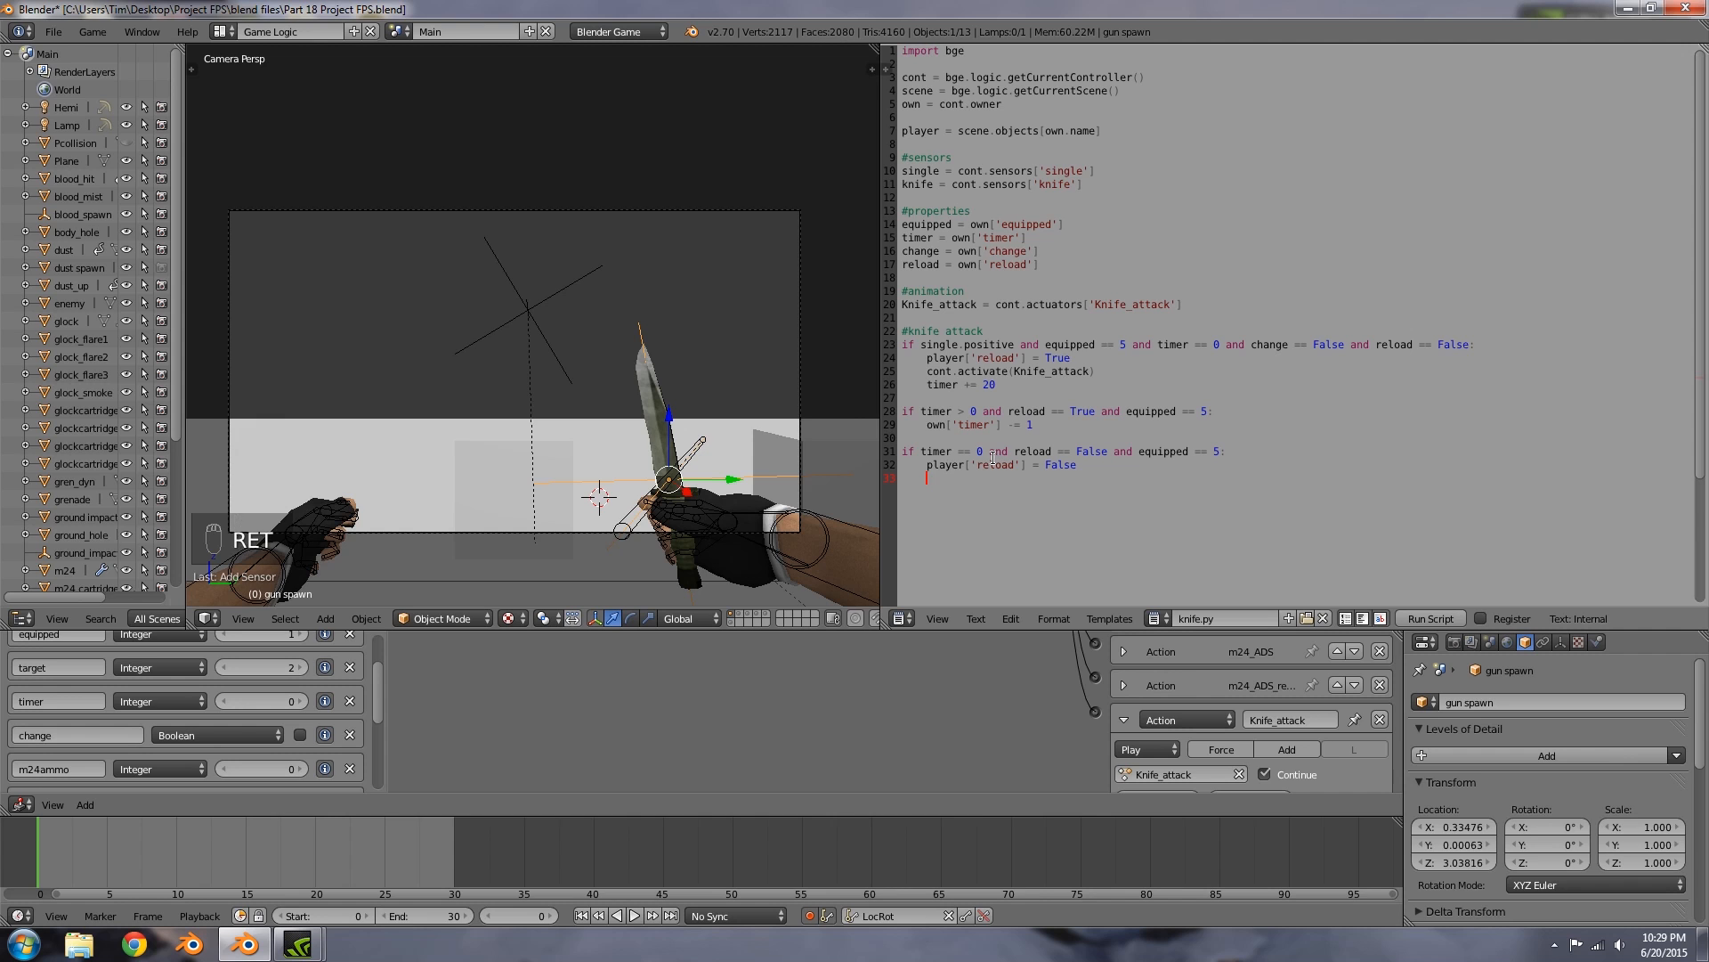
type("eact")
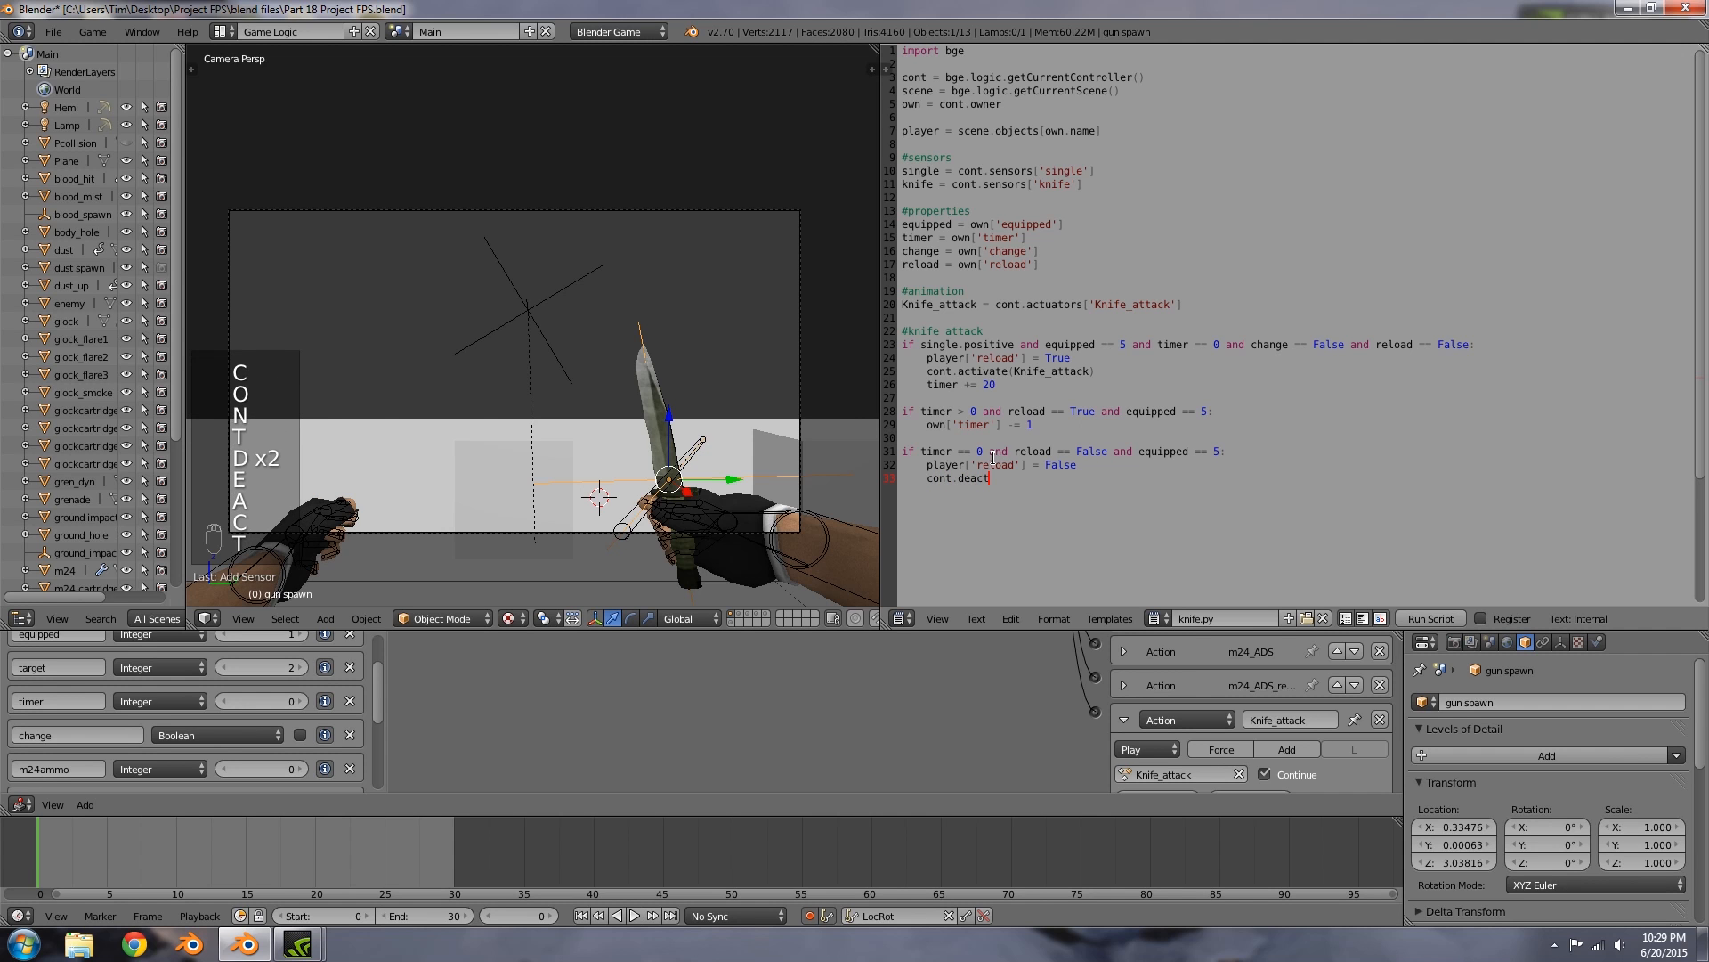
key("BackSpace")
type("tiva")
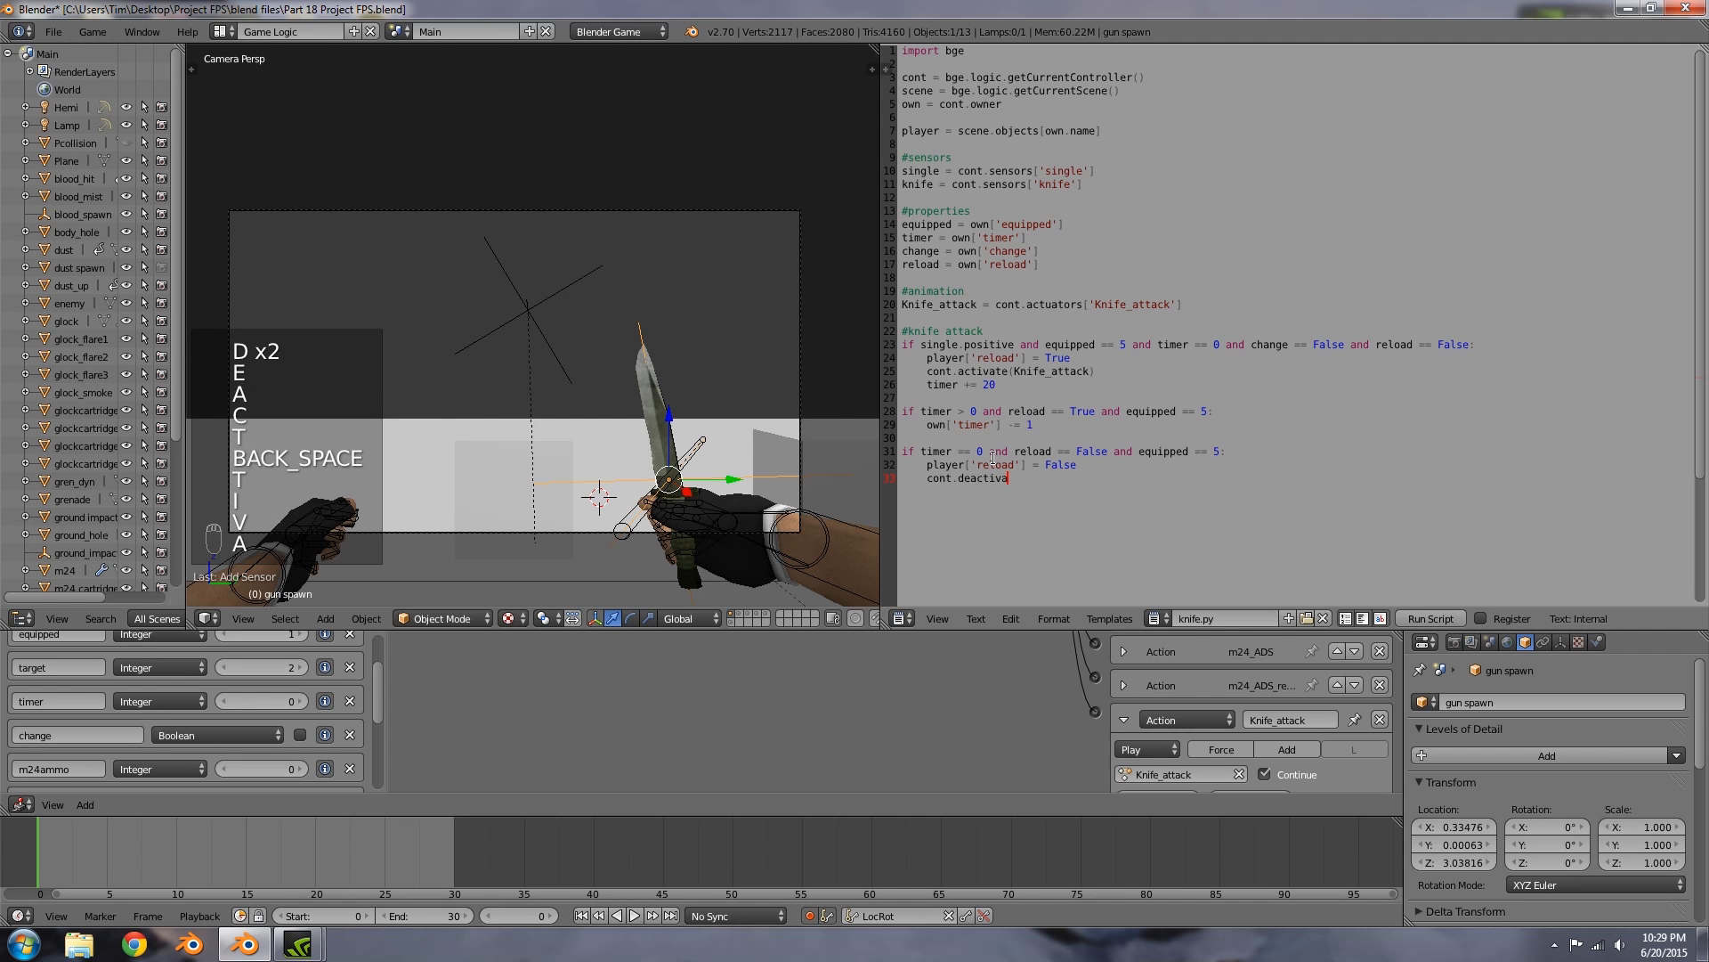
type("te(Knife")
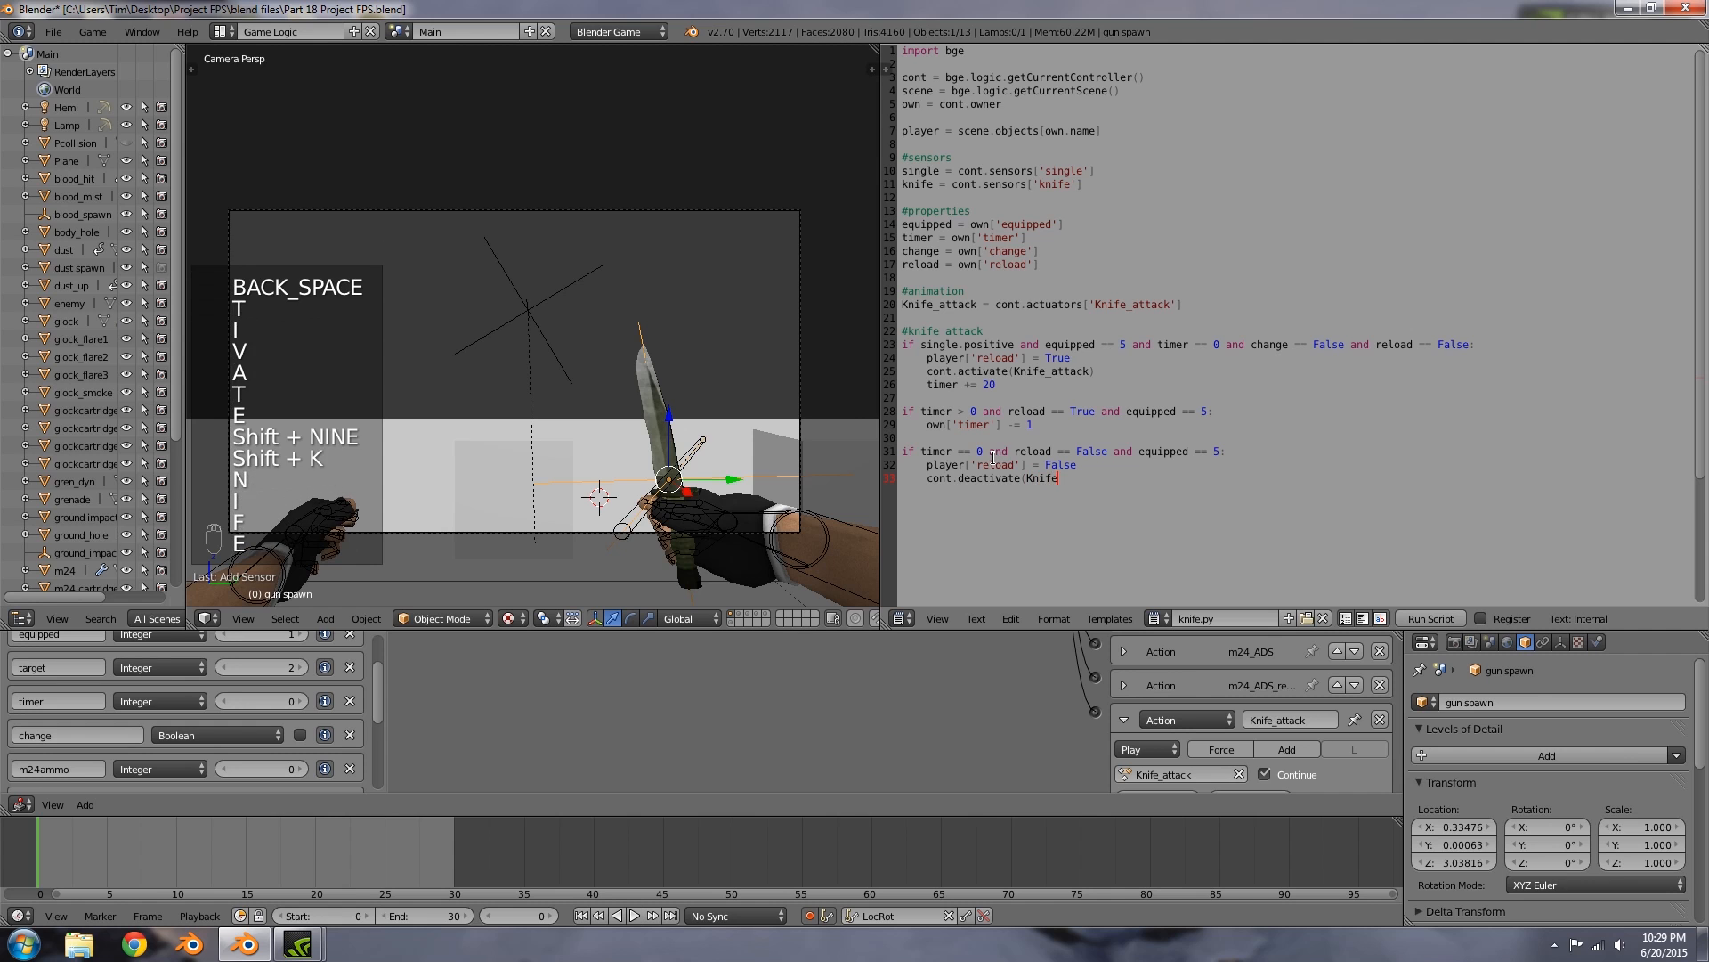
type("_attack)")
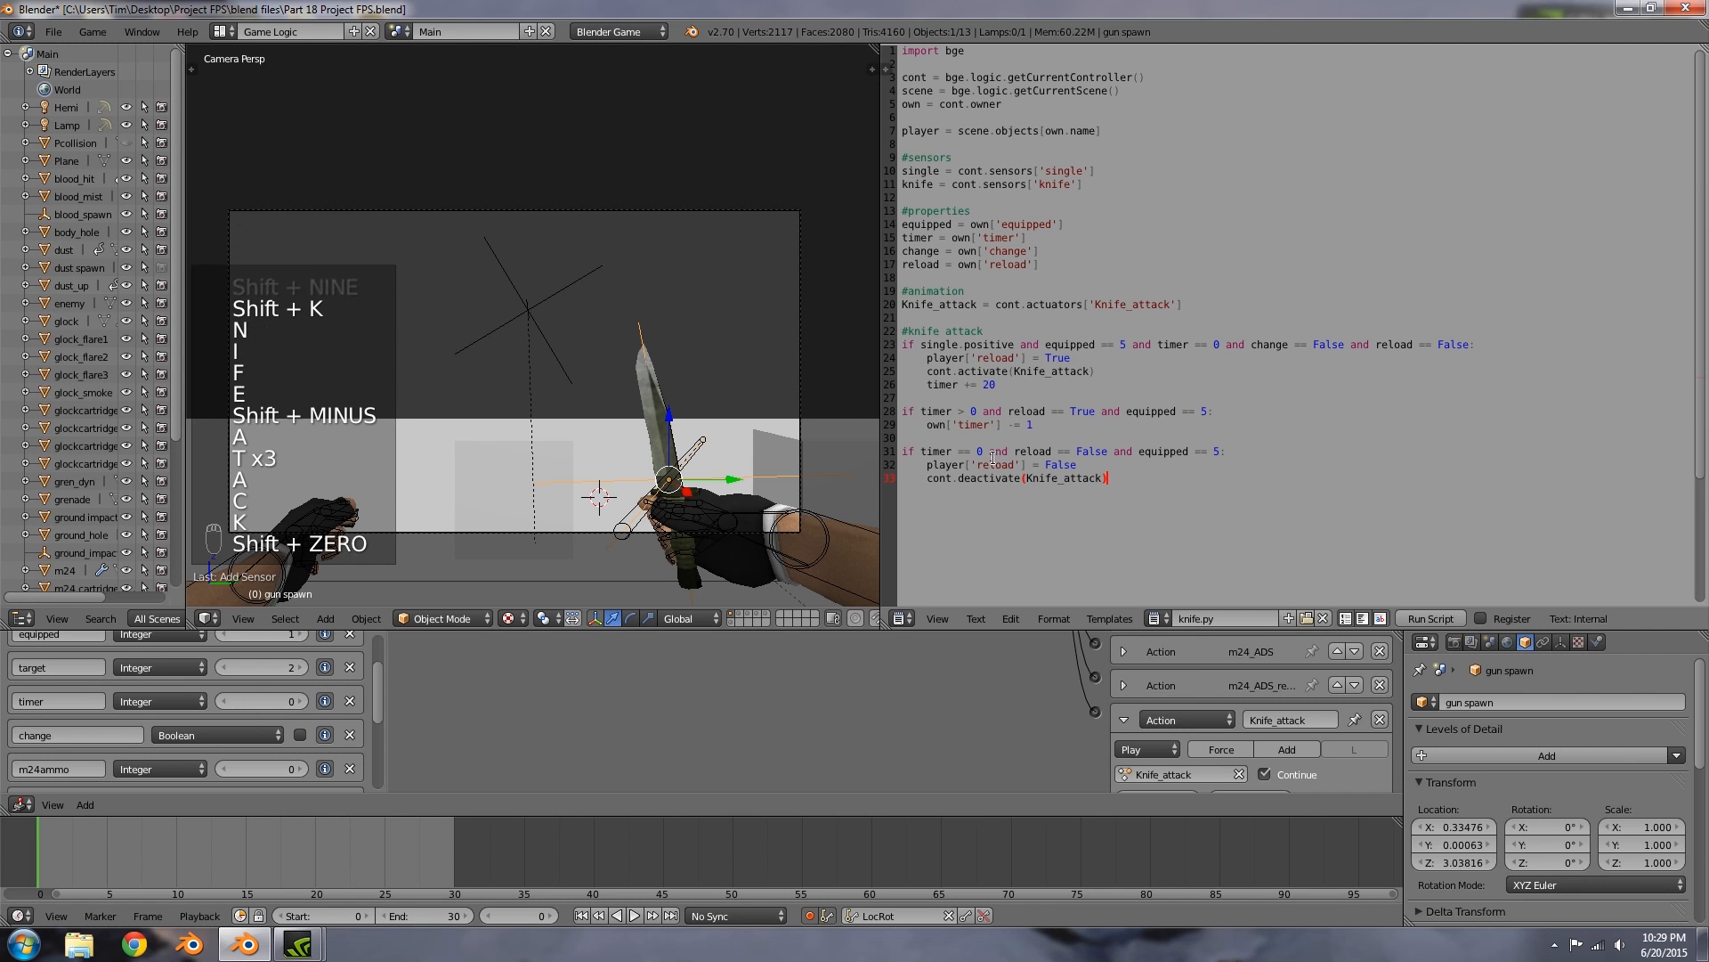
key("Return")
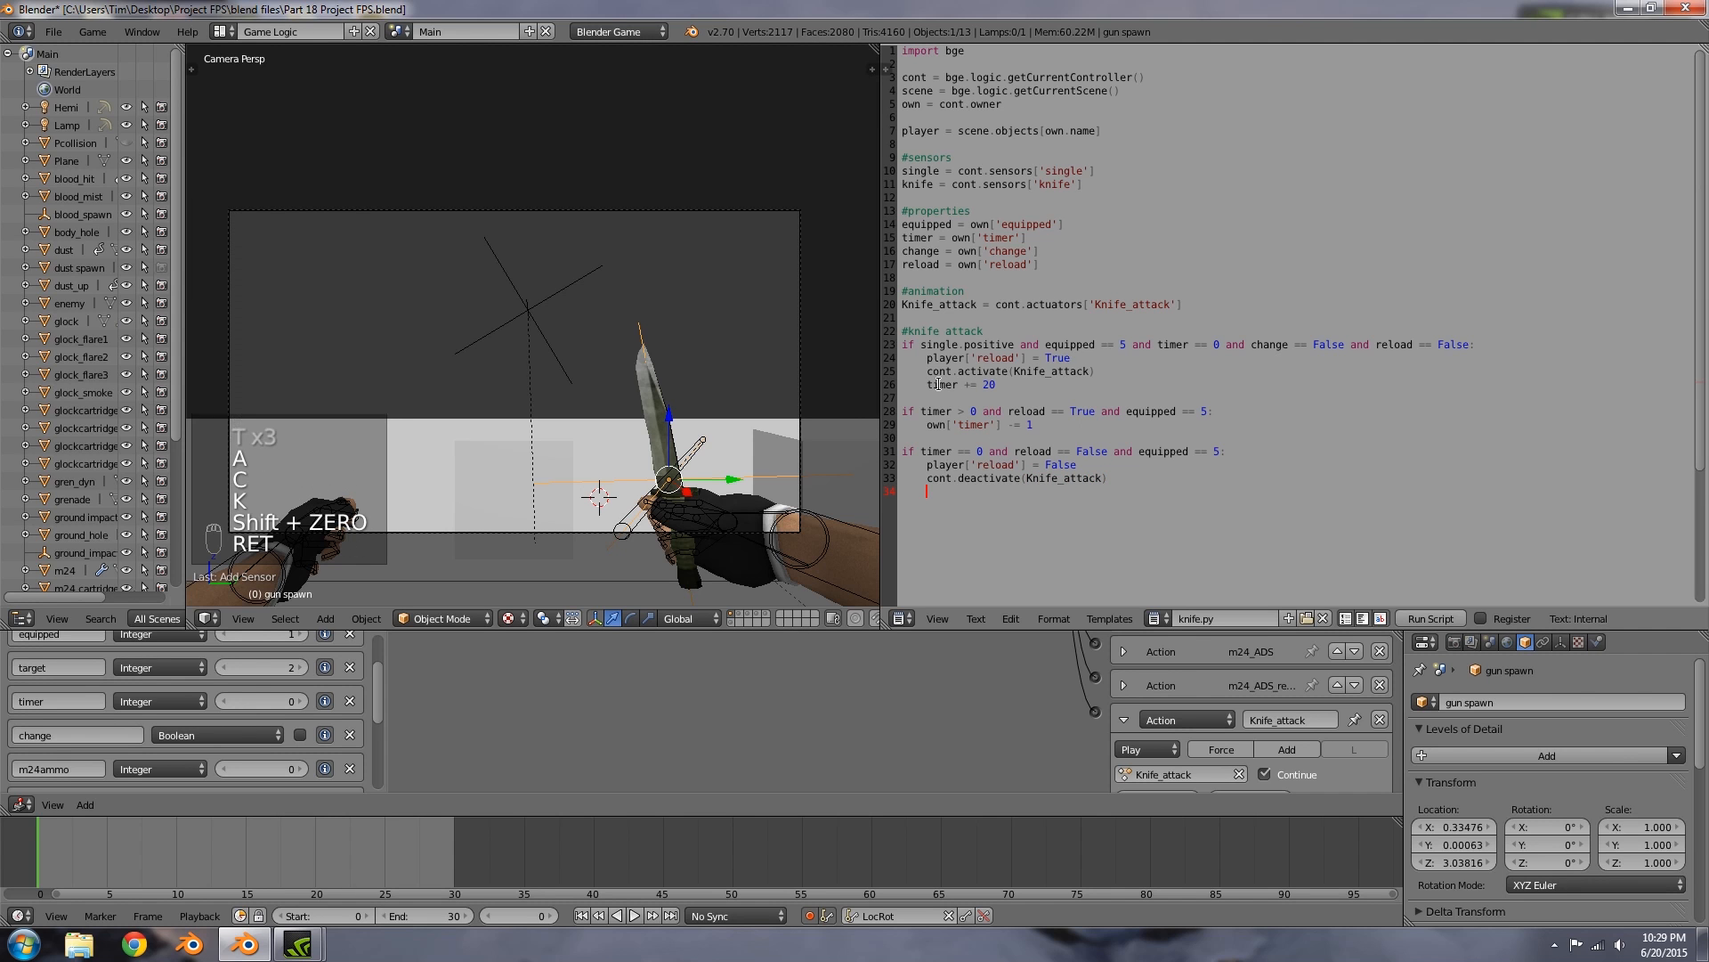
Step: Remove the empty line after the cont.deactivate(Knife_attack) statement at the end of the script
left_click(1016, 387)
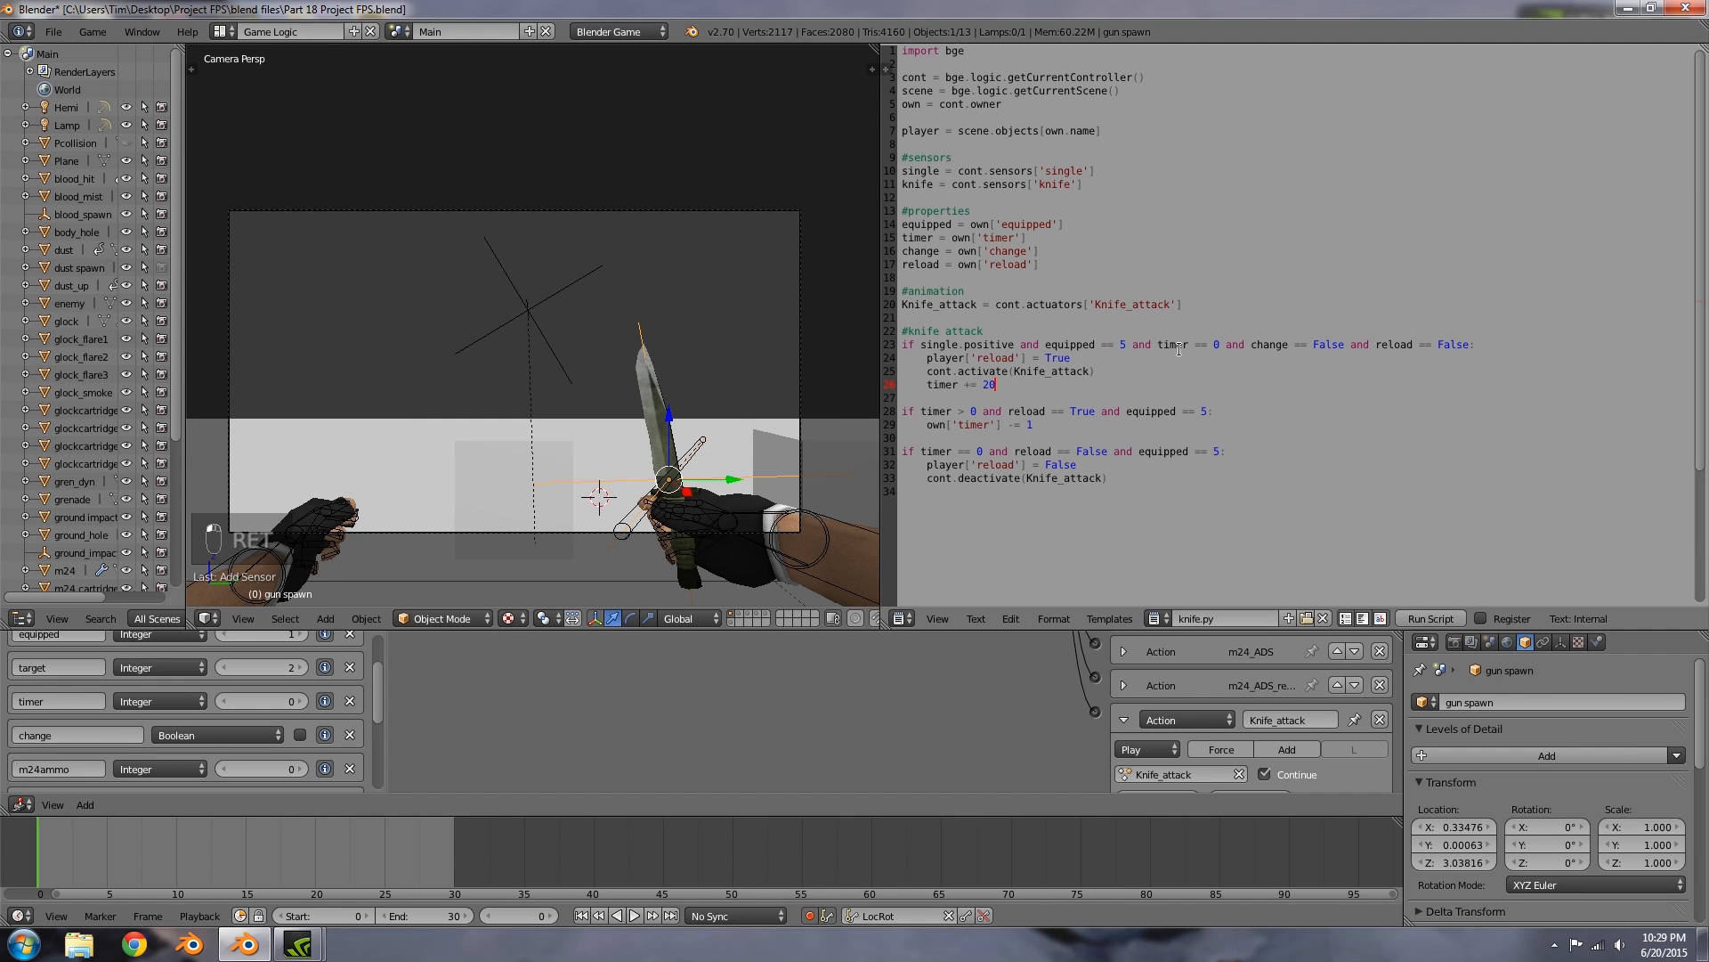
left_click_drag(1187, 345, 1209, 345)
left_click(1150, 460)
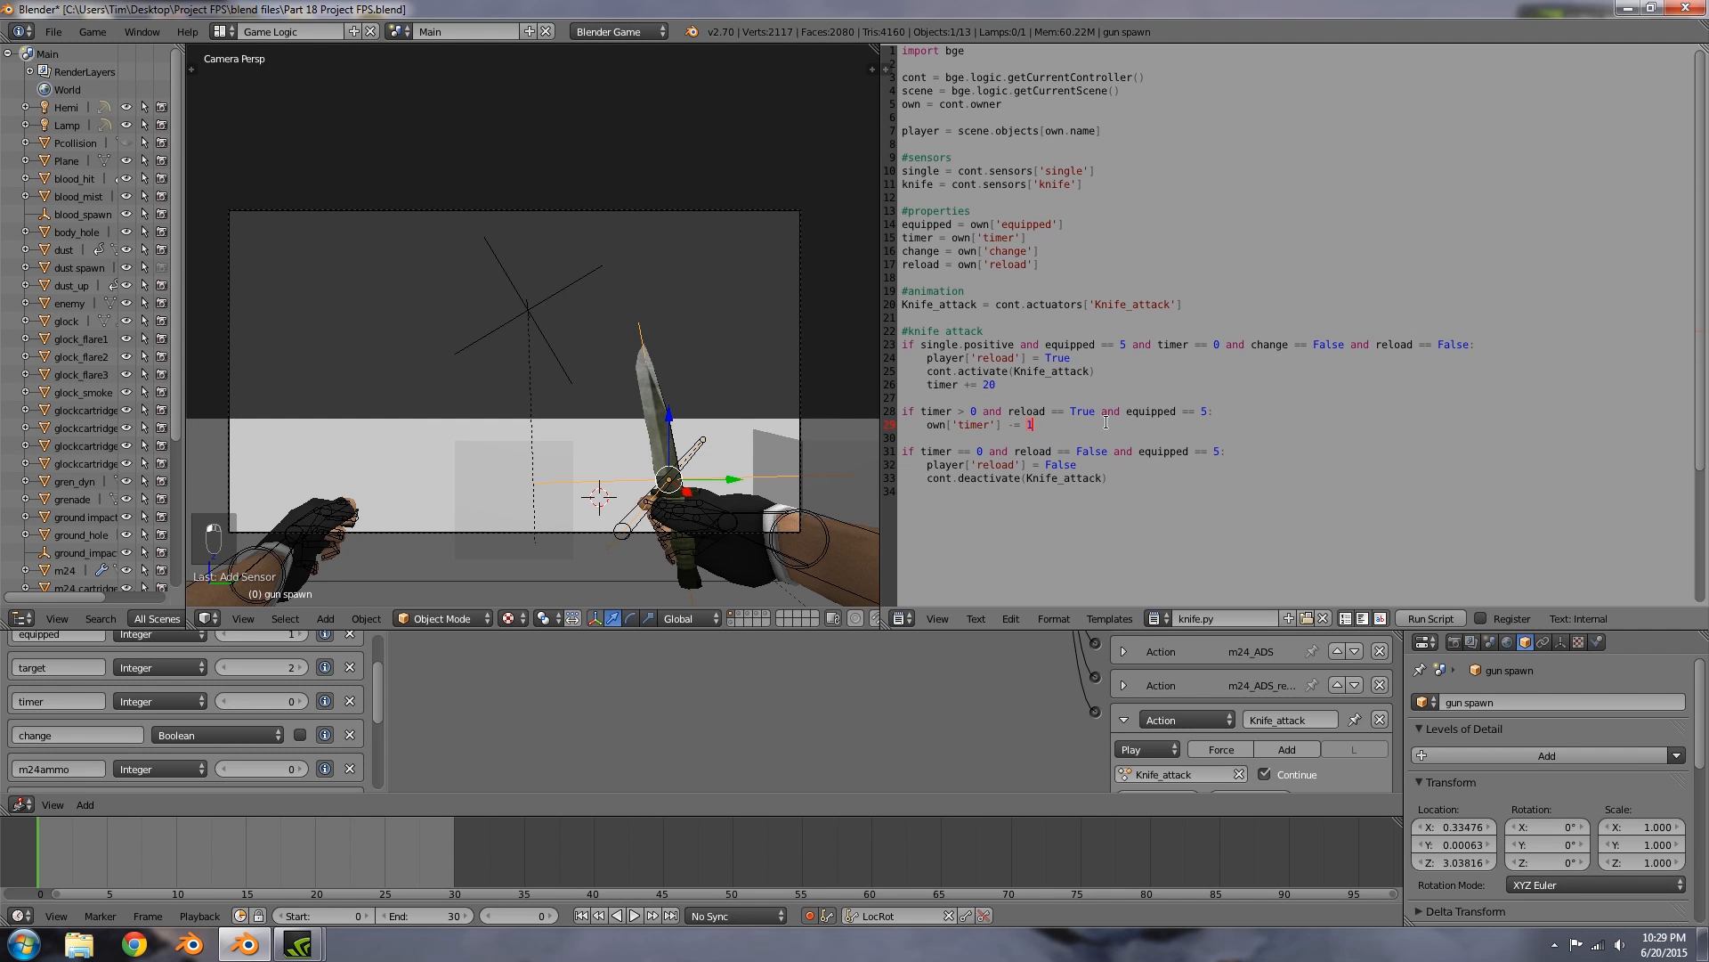
left_click(1130, 504)
key("BackSpace")
key("BackSpace")
key("BackSpace")
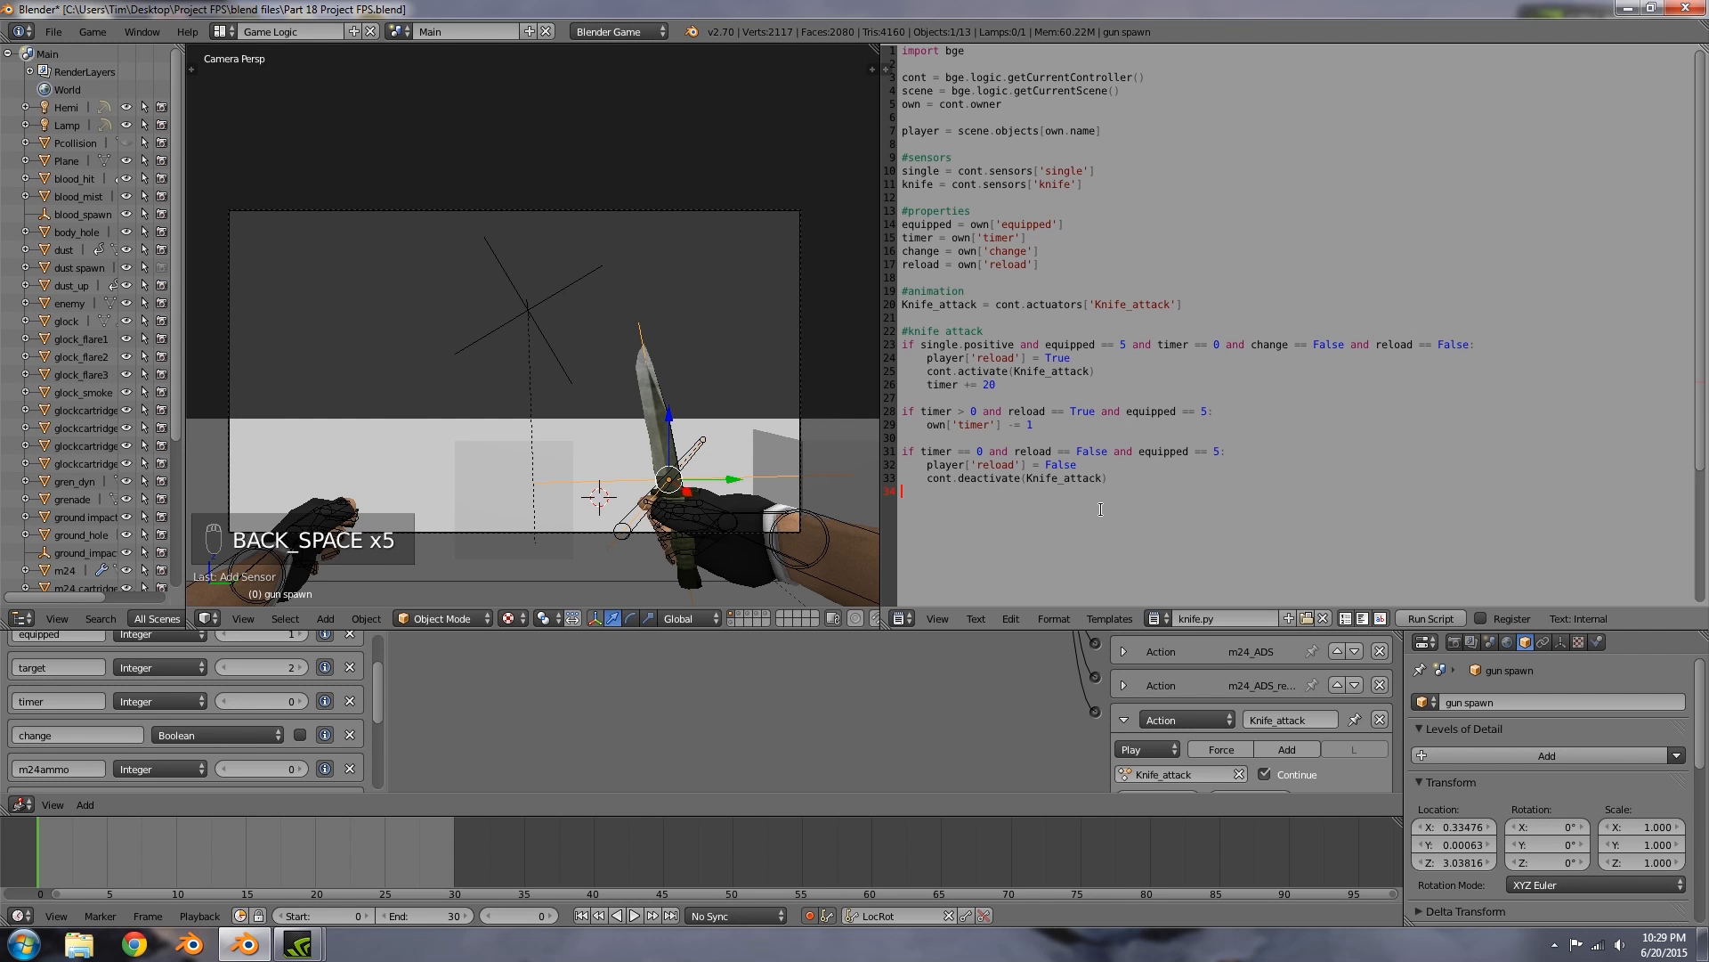
Step: Collapse the Knife_attack action actuator and widen the 3D viewport at the expense of the script area
left_click(1124, 720)
scroll(713, 721, "down", 2)
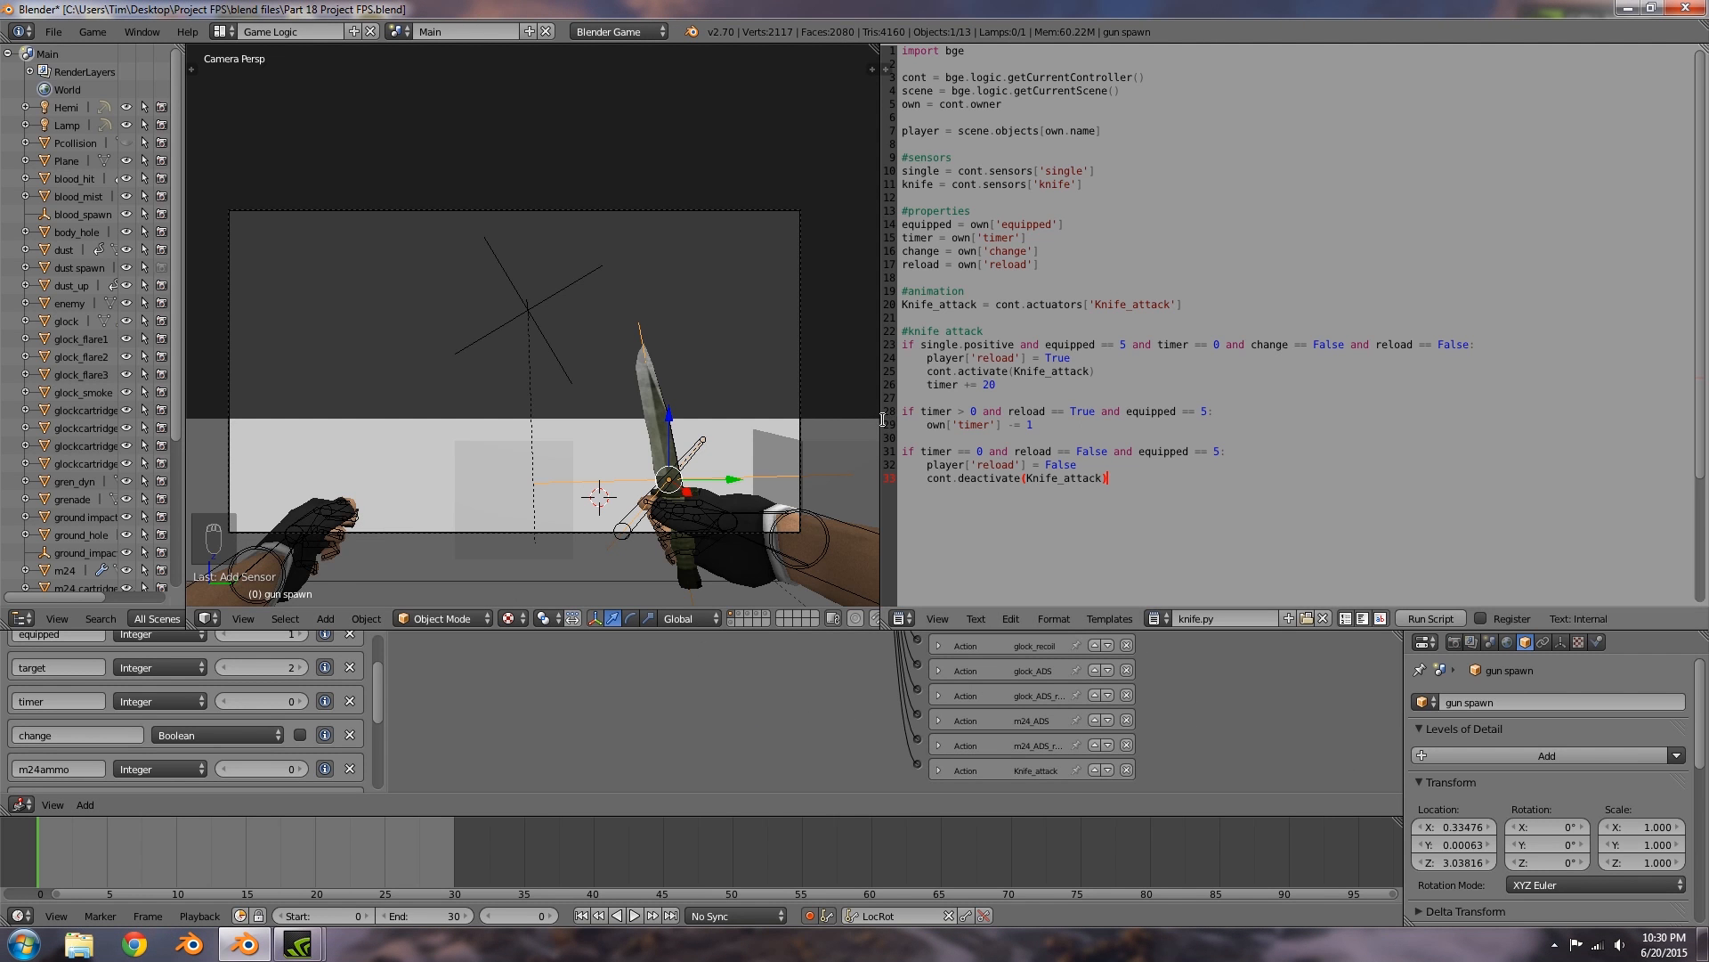
left_click_drag(880, 417, 1271, 417)
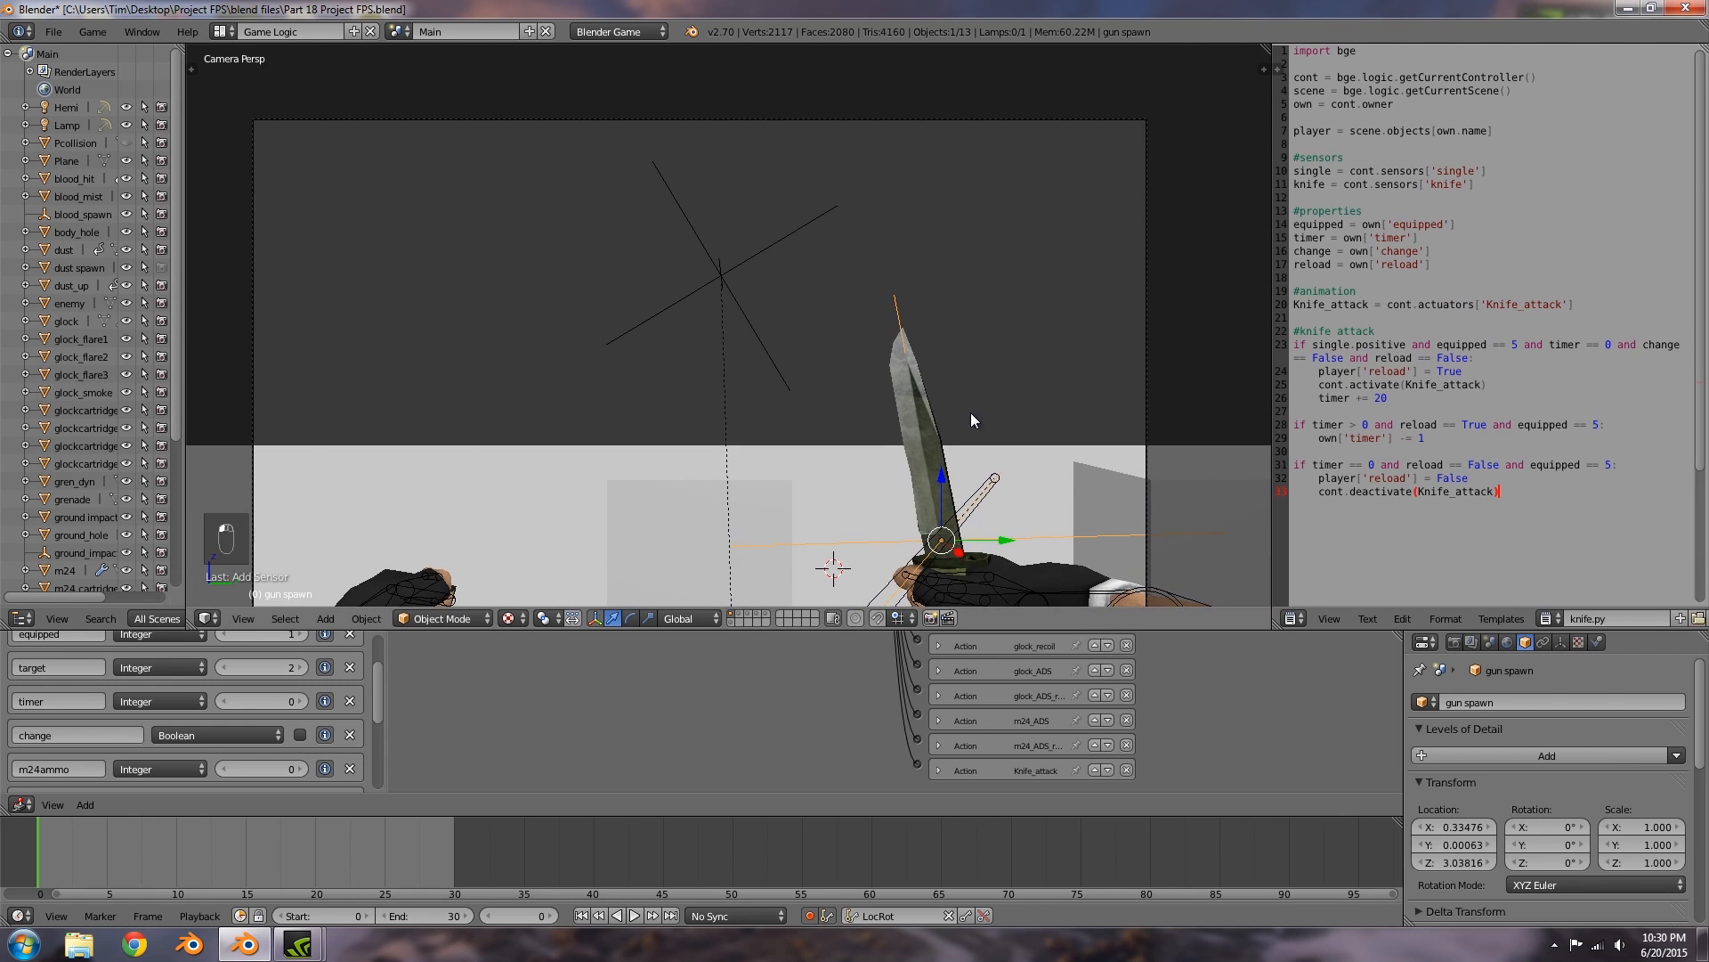
Step: Clear the knife object's parent without keeping its transformation and move the knife to another layer
middle_click_drag(890, 390, 917, 356, "shift")
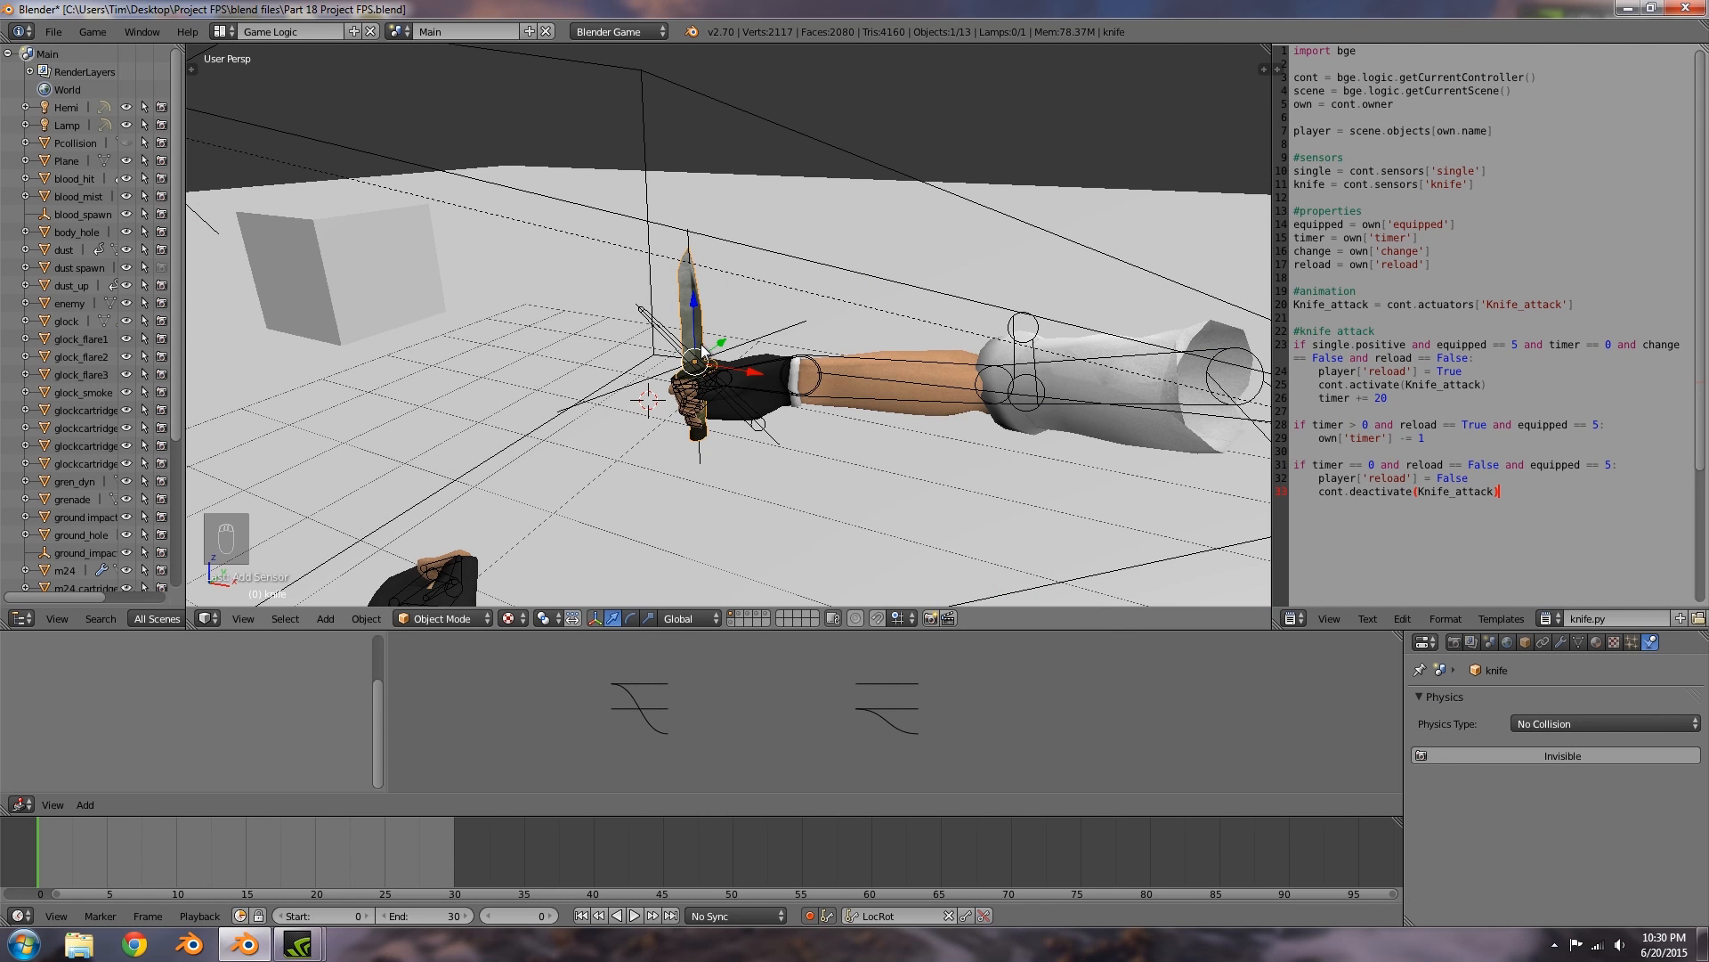
key("alt+p")
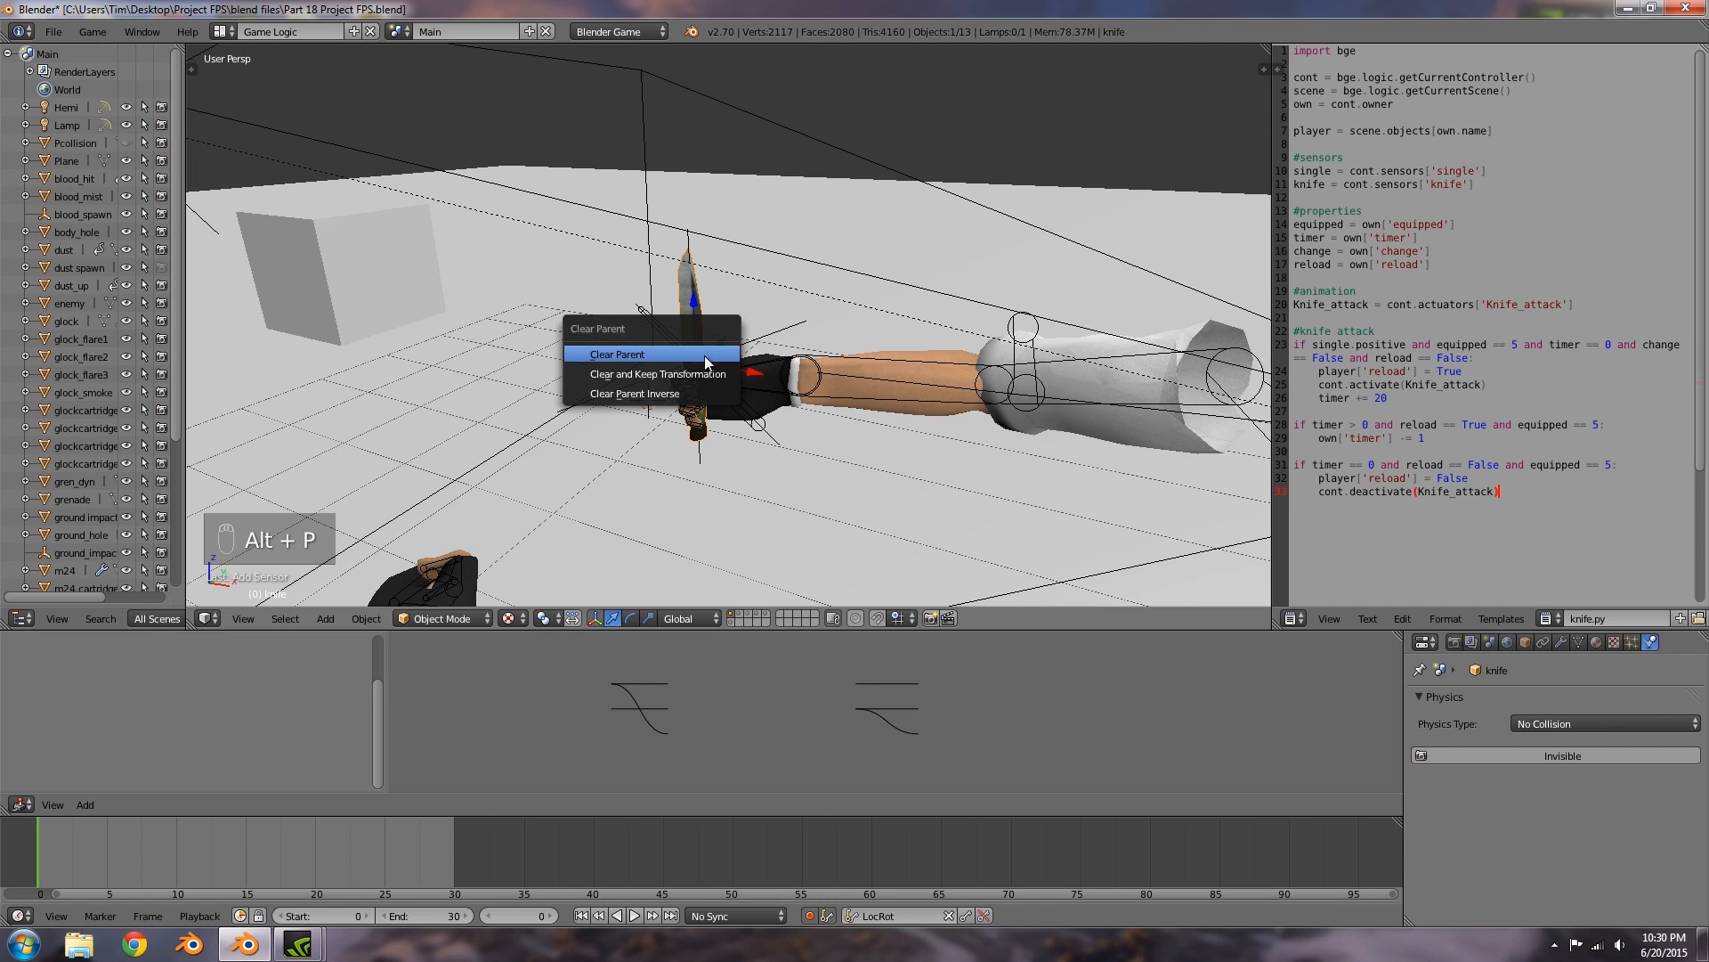
left_click(703, 356)
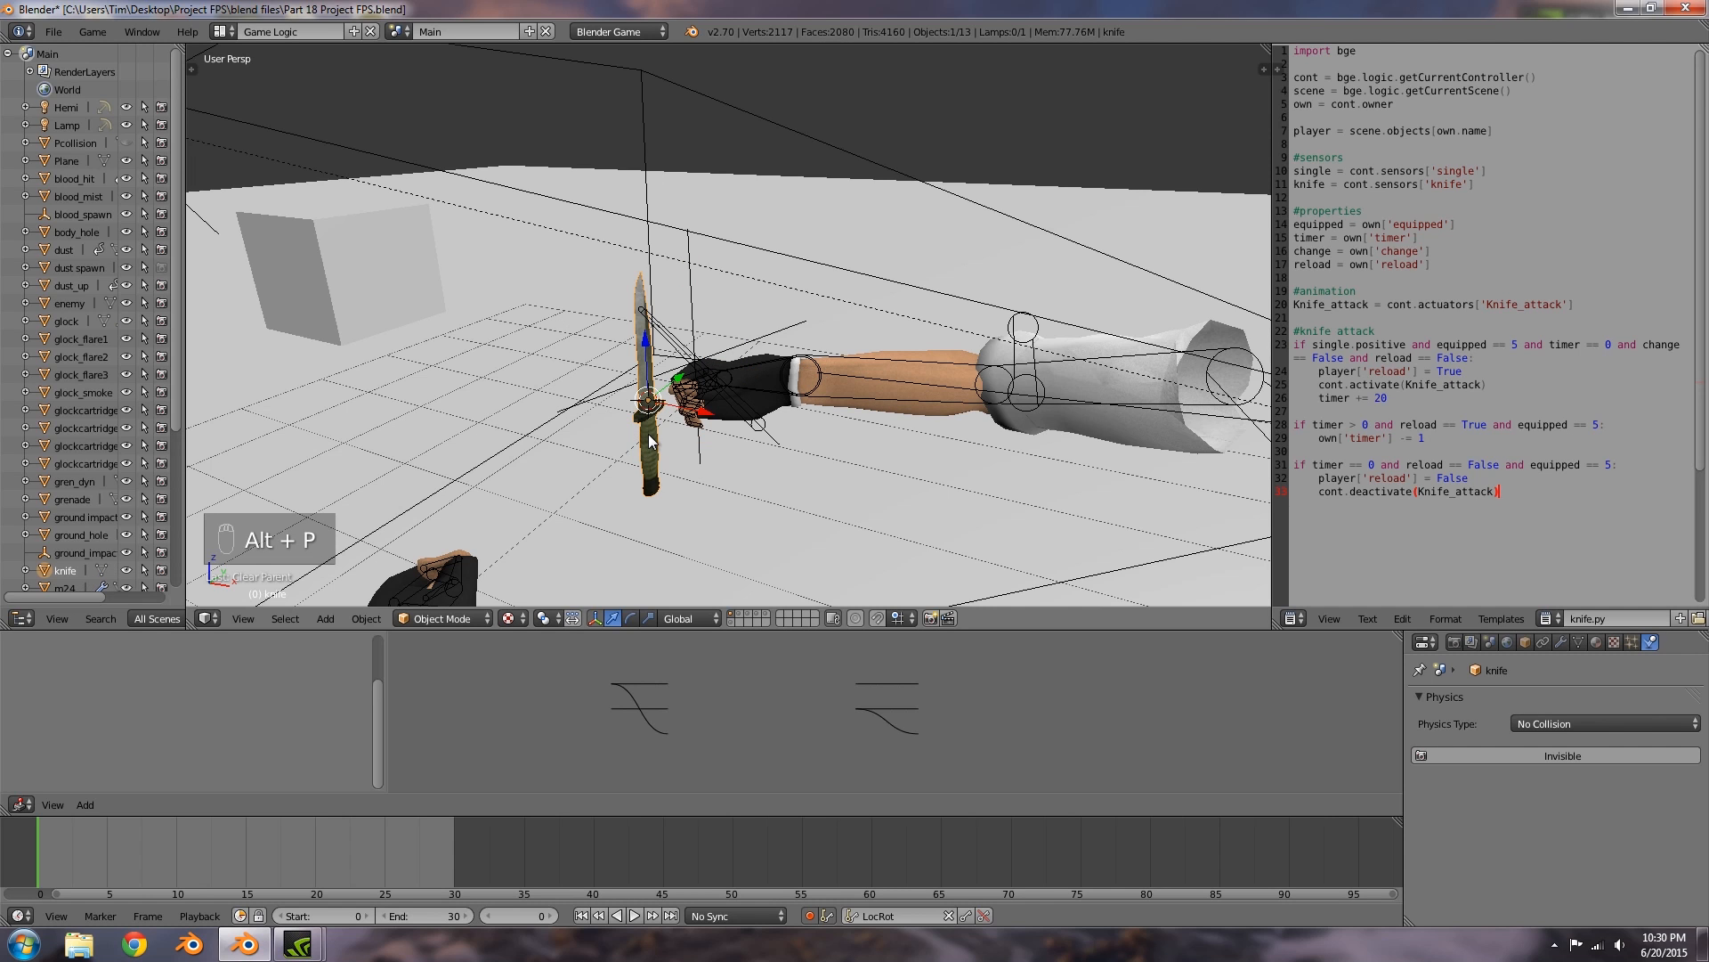
key("m")
left_click(802, 465)
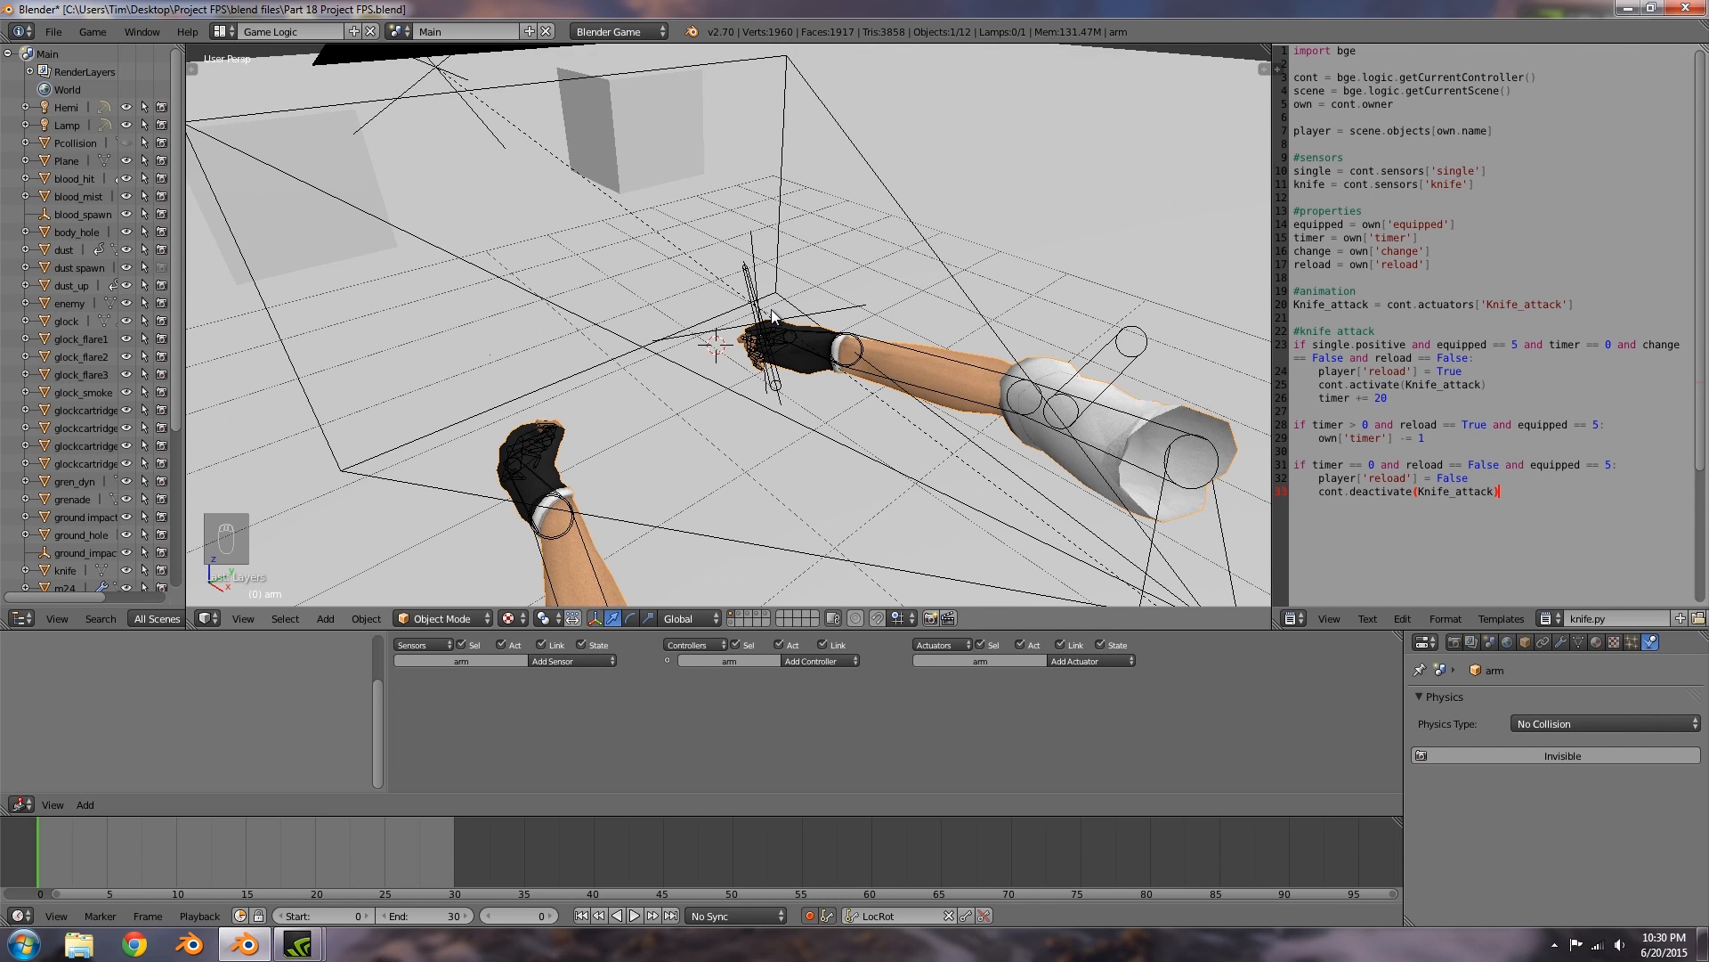
Step: Test-run the game from the camera view and stop it again
key("KP_0")
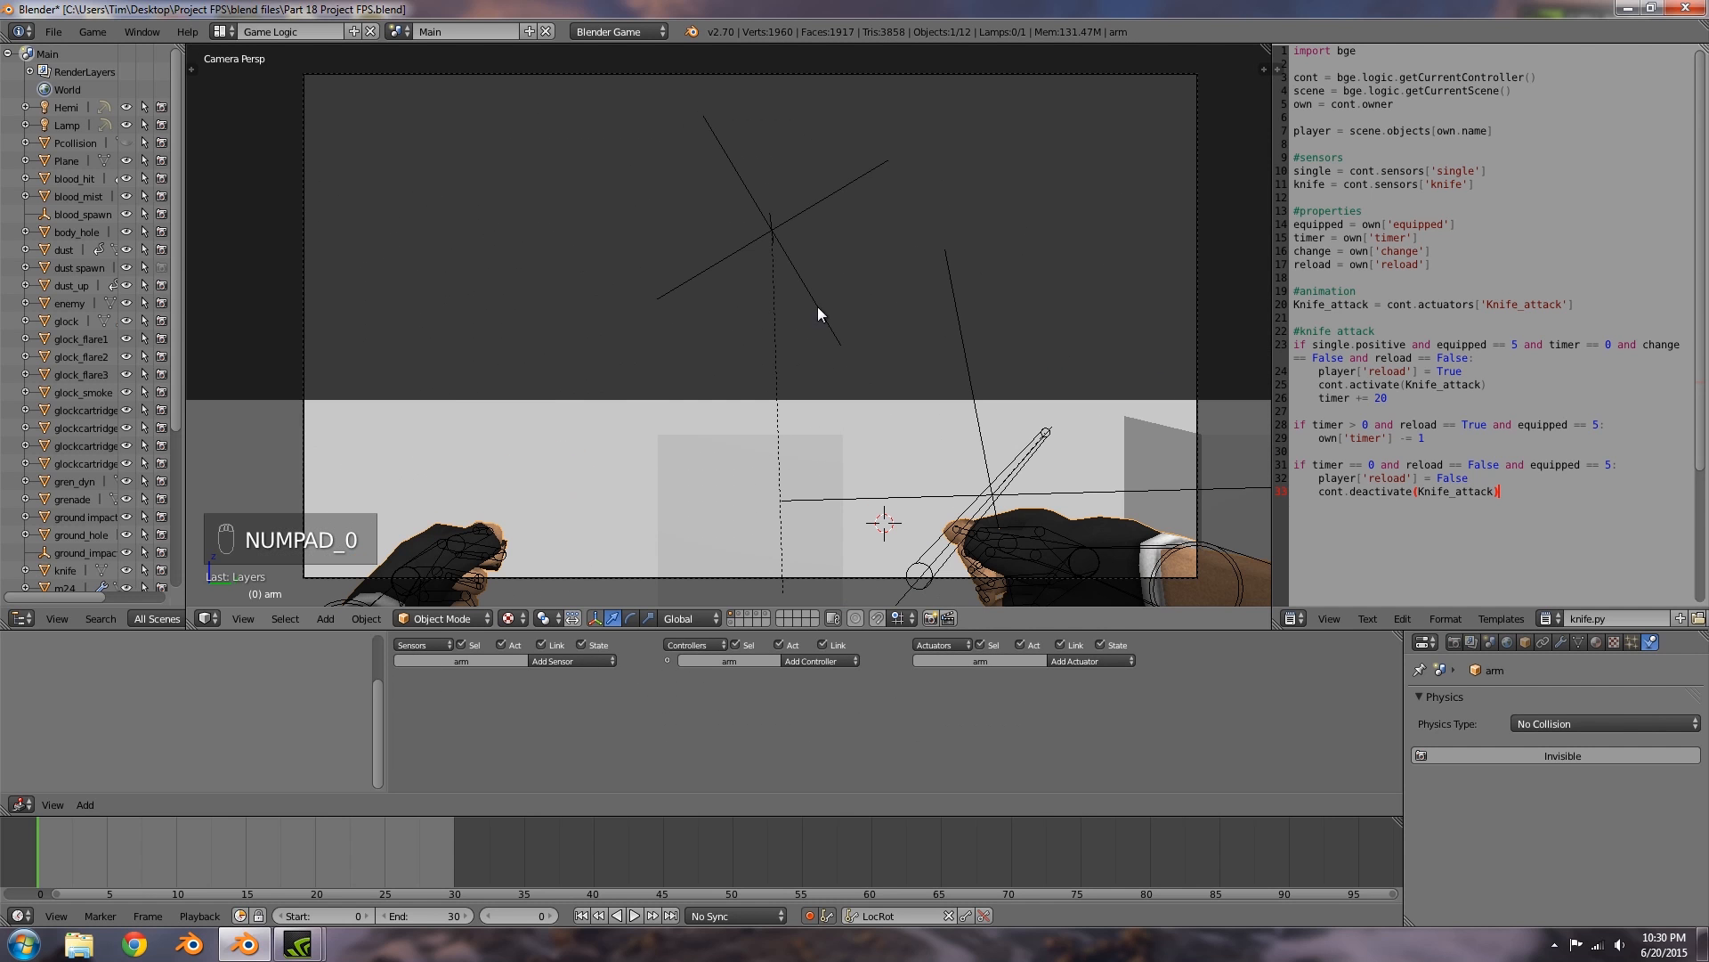
key("p")
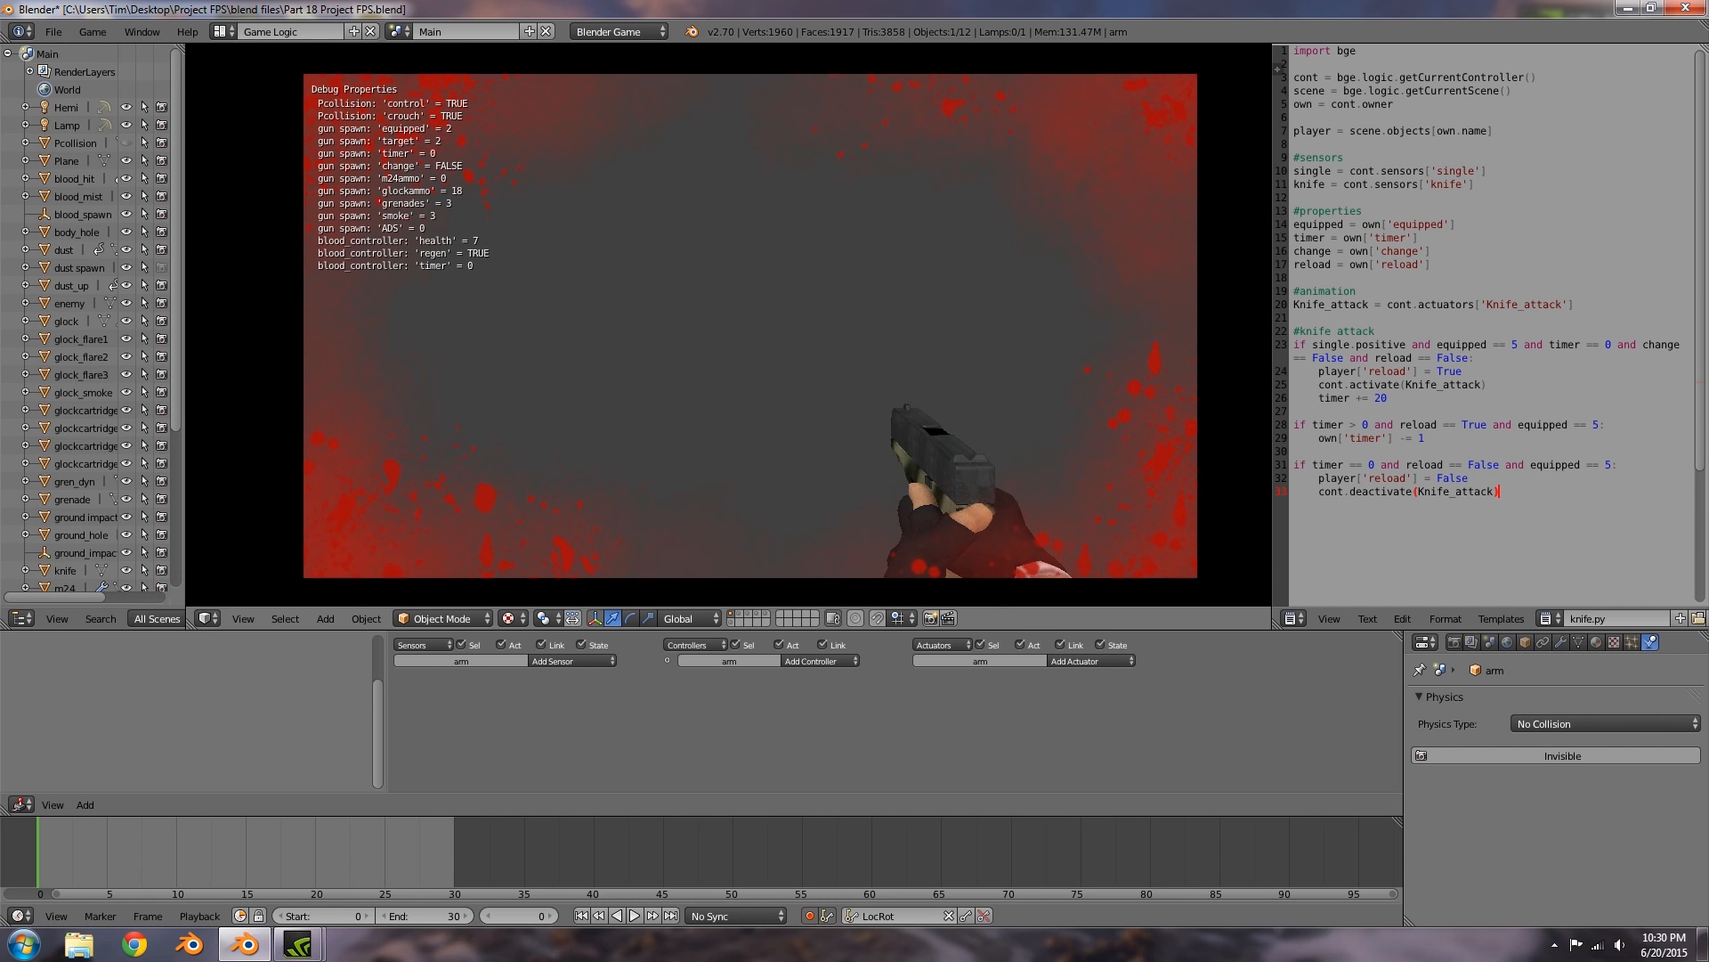
key("Escape")
Step: Reveal the hidden objects, then enable Ghost and Collision Bounds in the physics settings of player_sensor
middle_click_drag(520, 350, 796, 437)
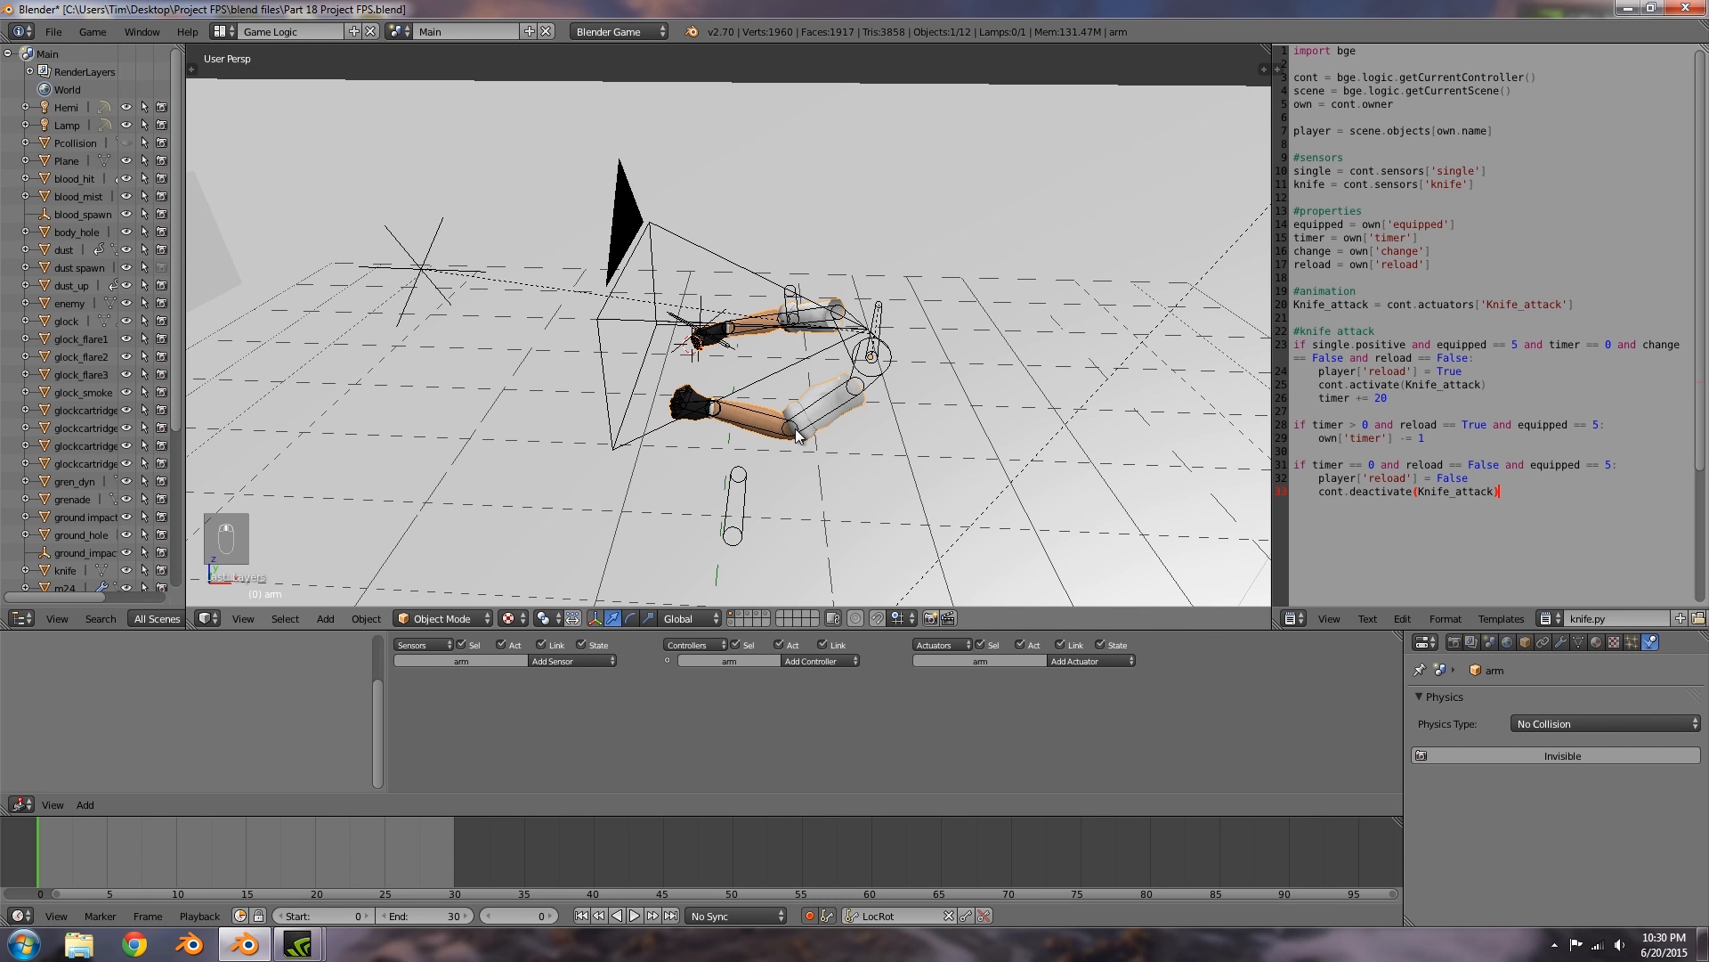
key("alt+h")
scroll(795, 429, "down", 5)
key("a")
right_click(793, 373)
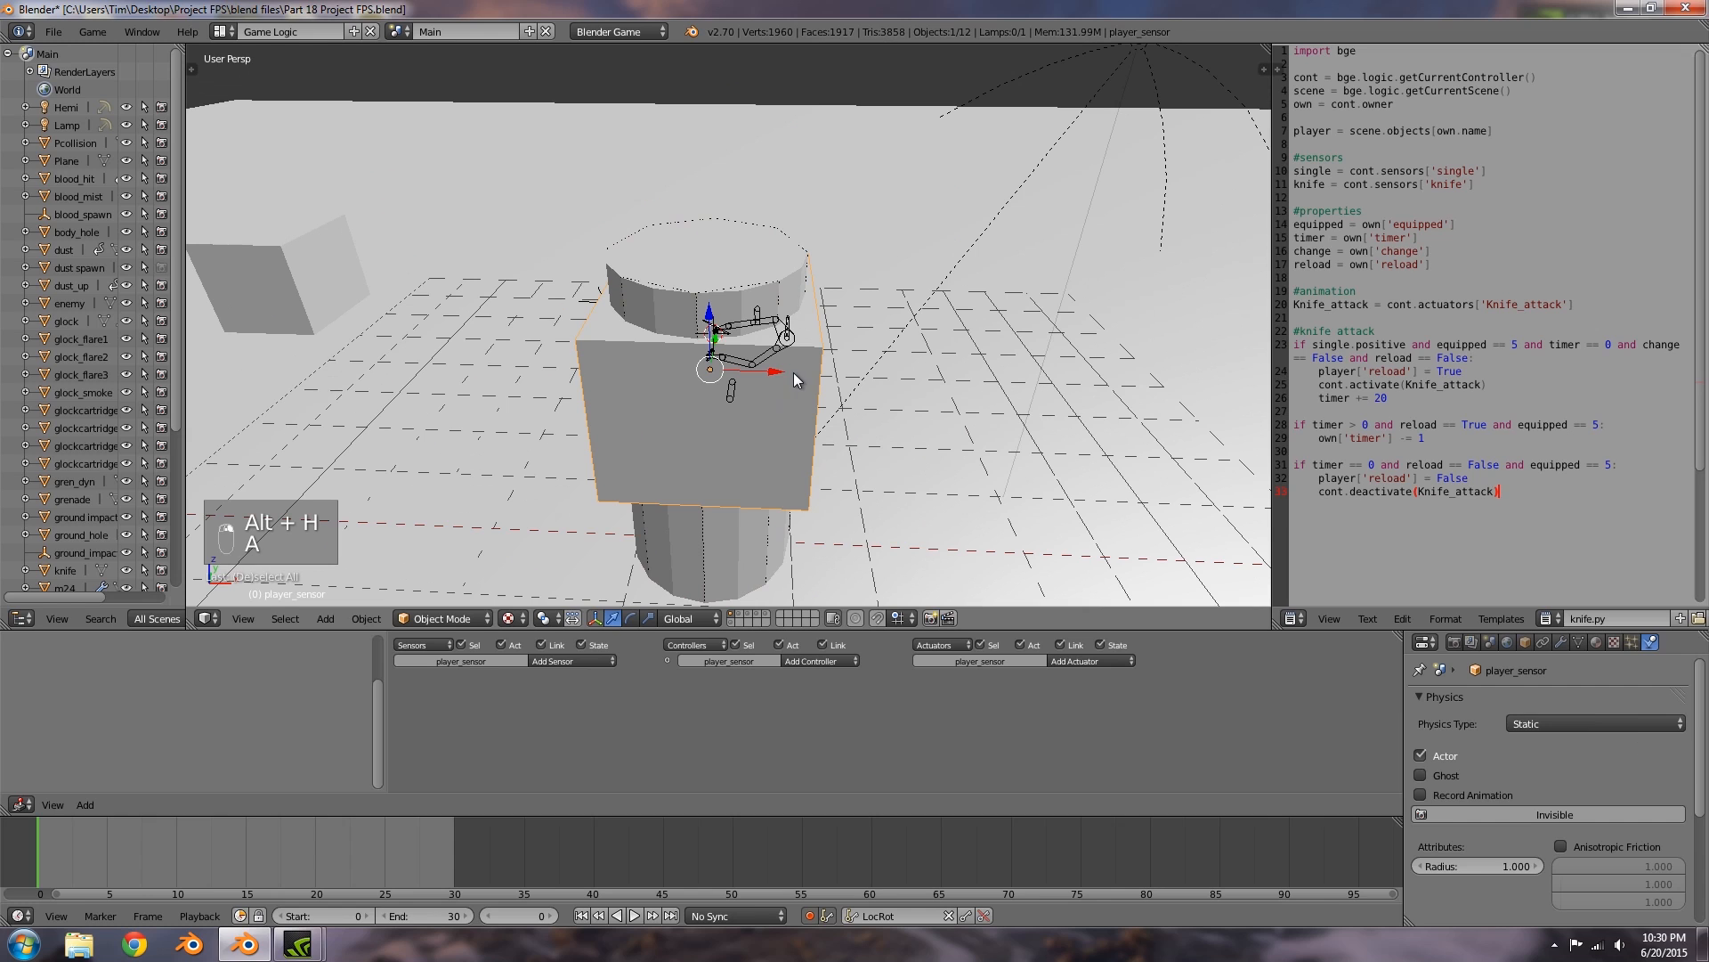
left_click(1423, 774)
scroll(1533, 797, "down", 5)
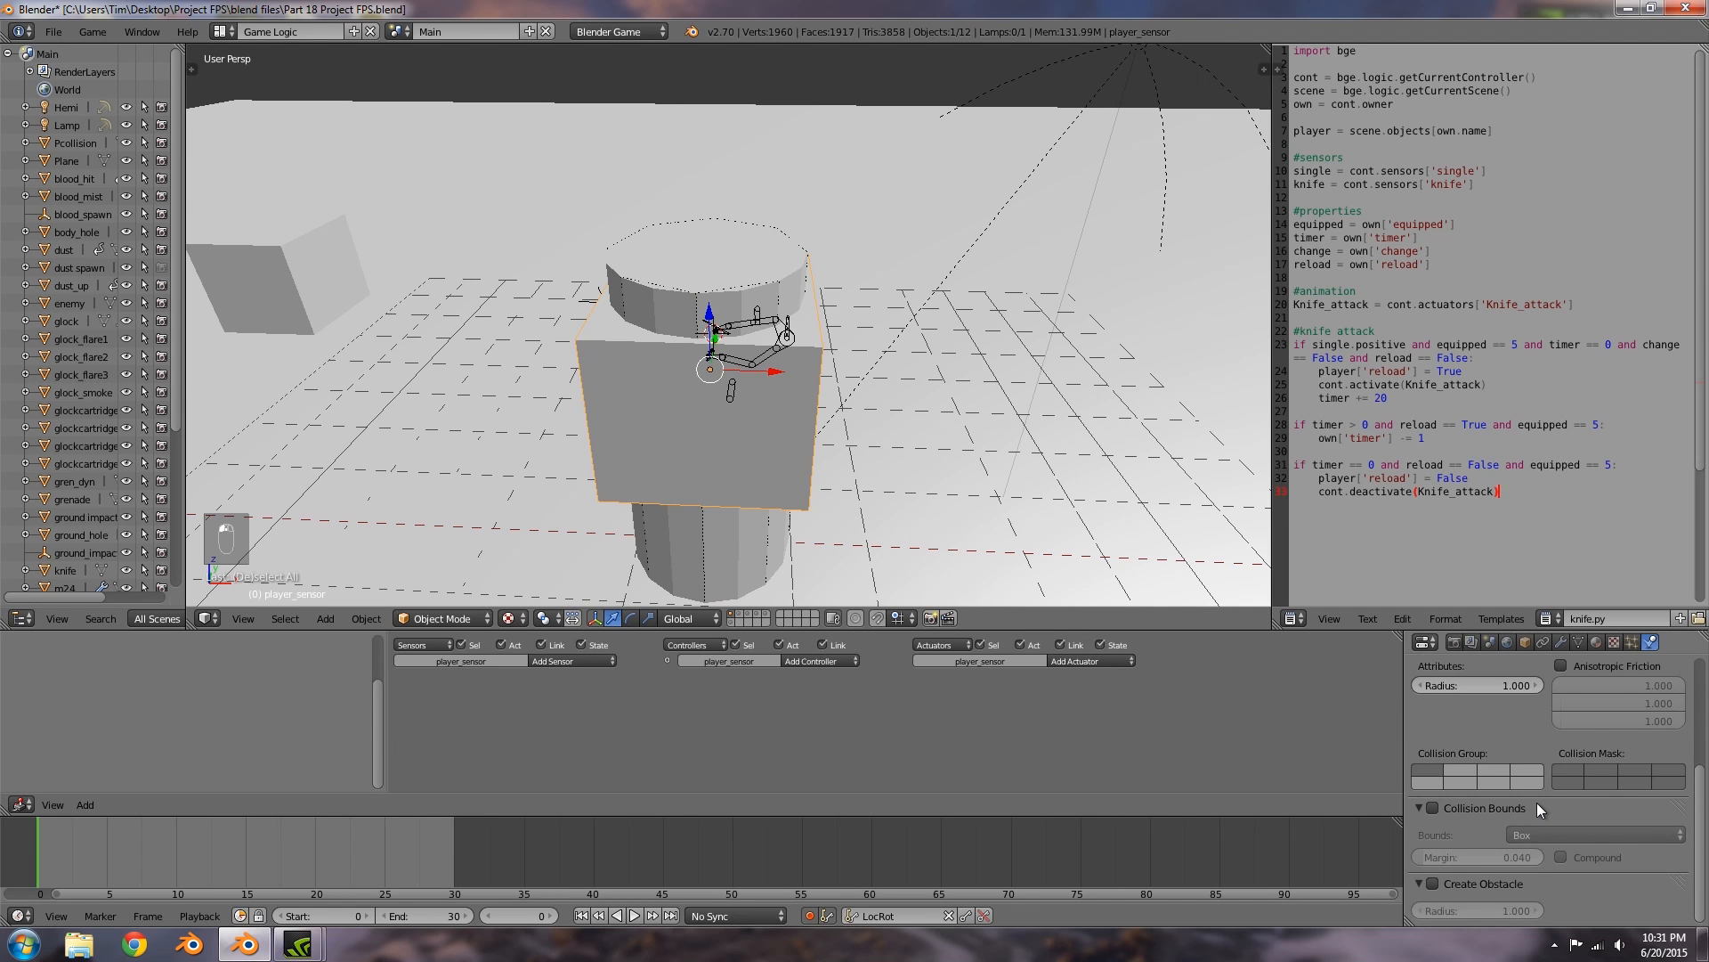
left_click(1432, 806)
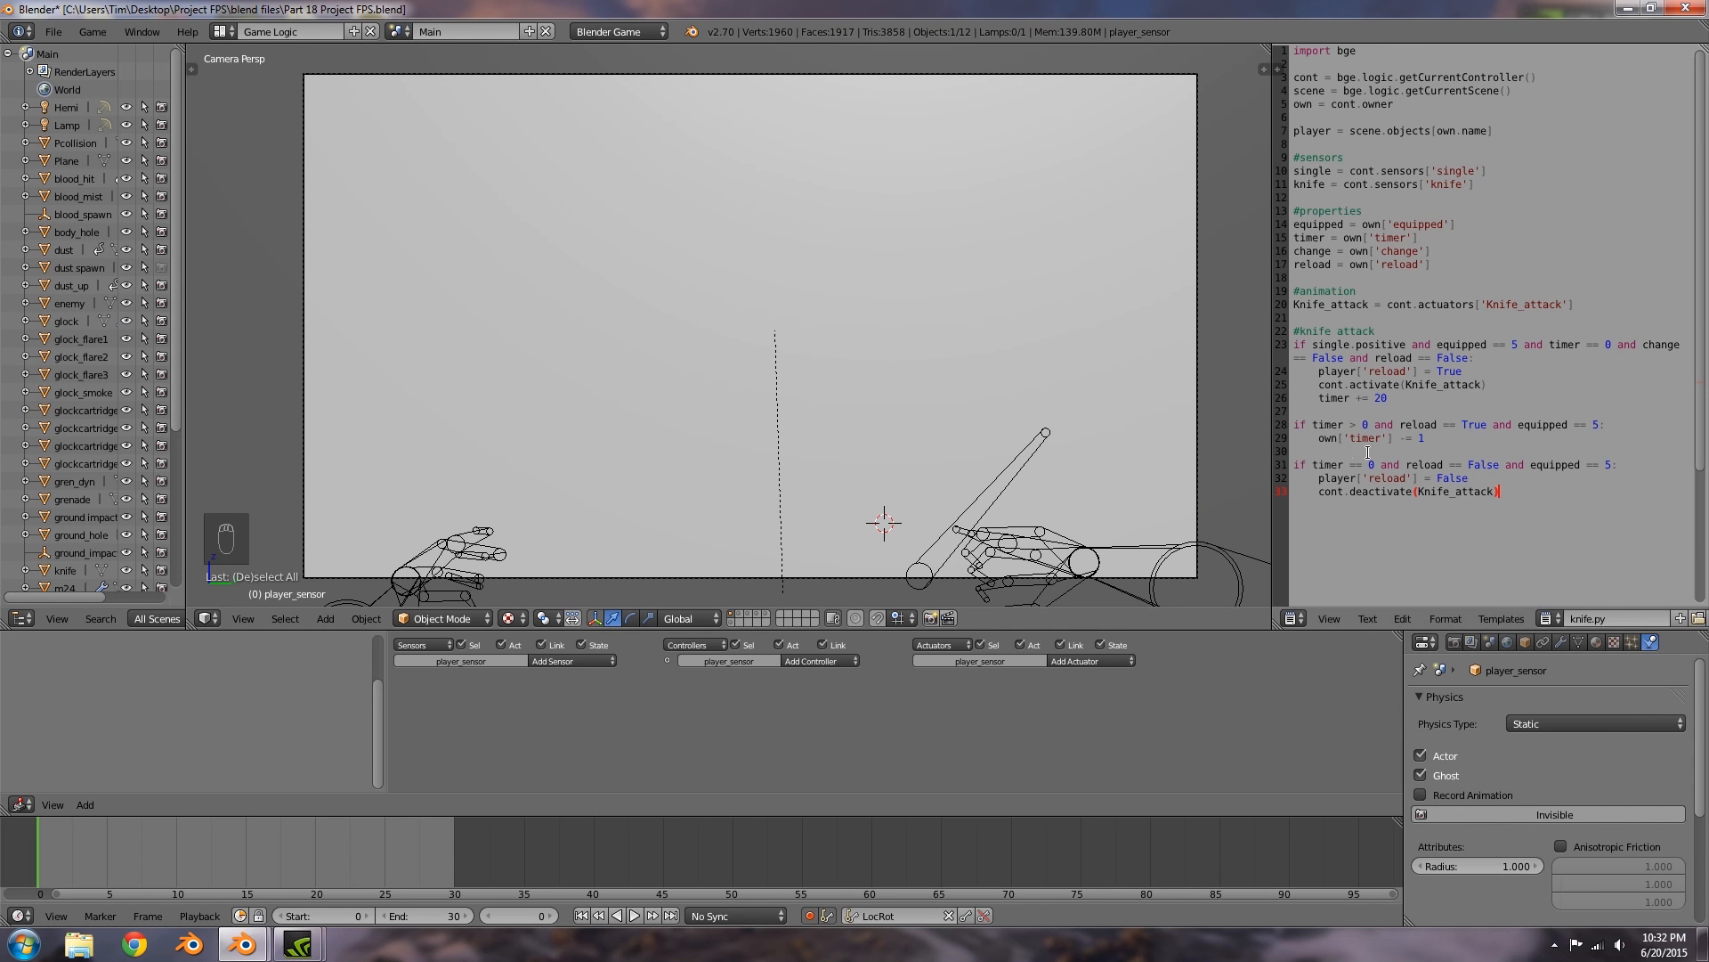
Step: Widen the script area and rewrite the knife attack's timer statement as own['timer'] += 20
left_click_drag(1274, 393, 991, 390)
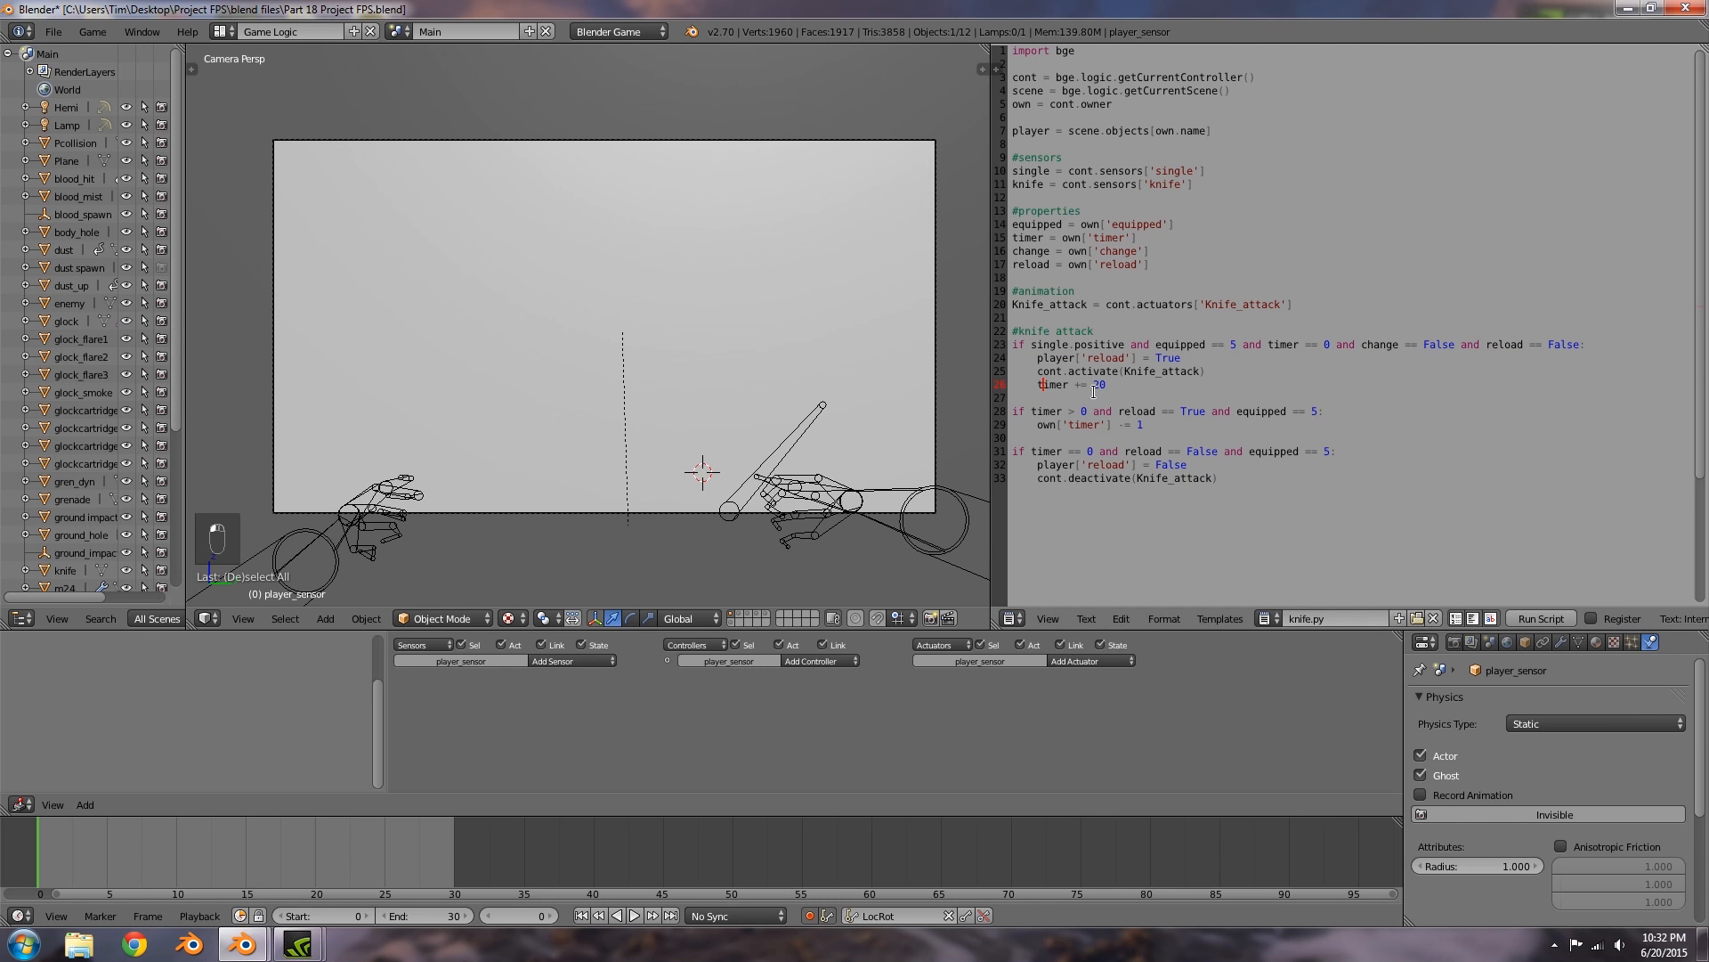
key("Left")
type("oonw")
key("BackSpace")
key("BackSpace")
key("BackSpace")
type("wn['")
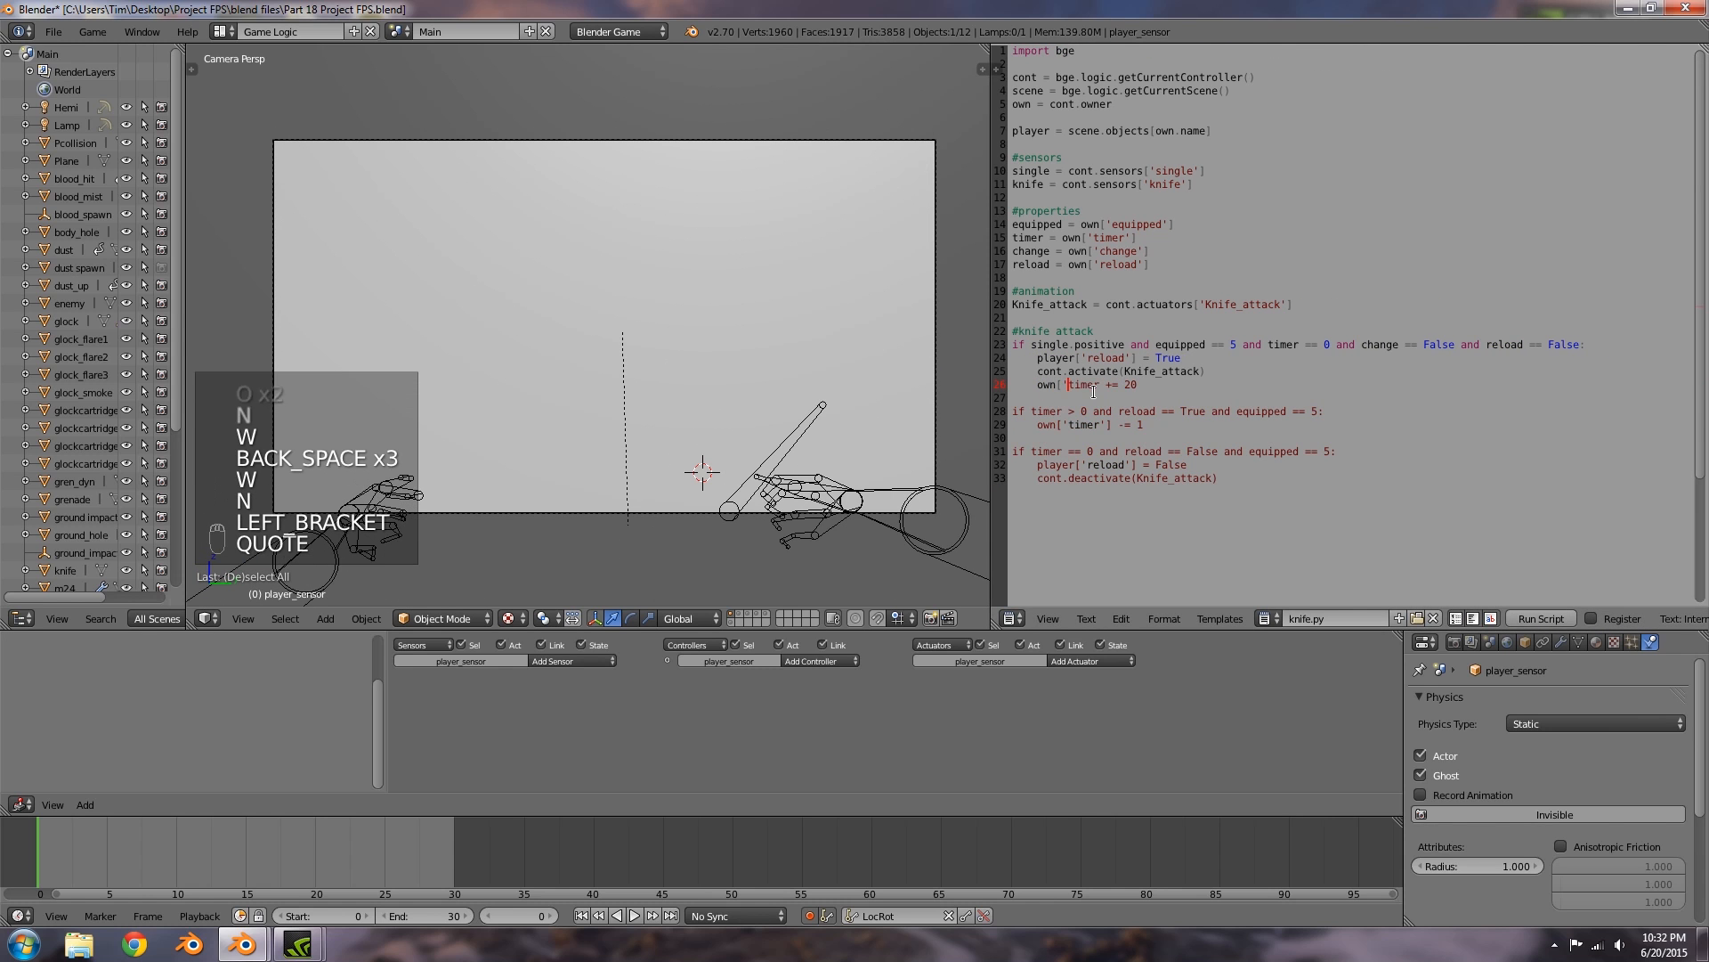
key("Left")
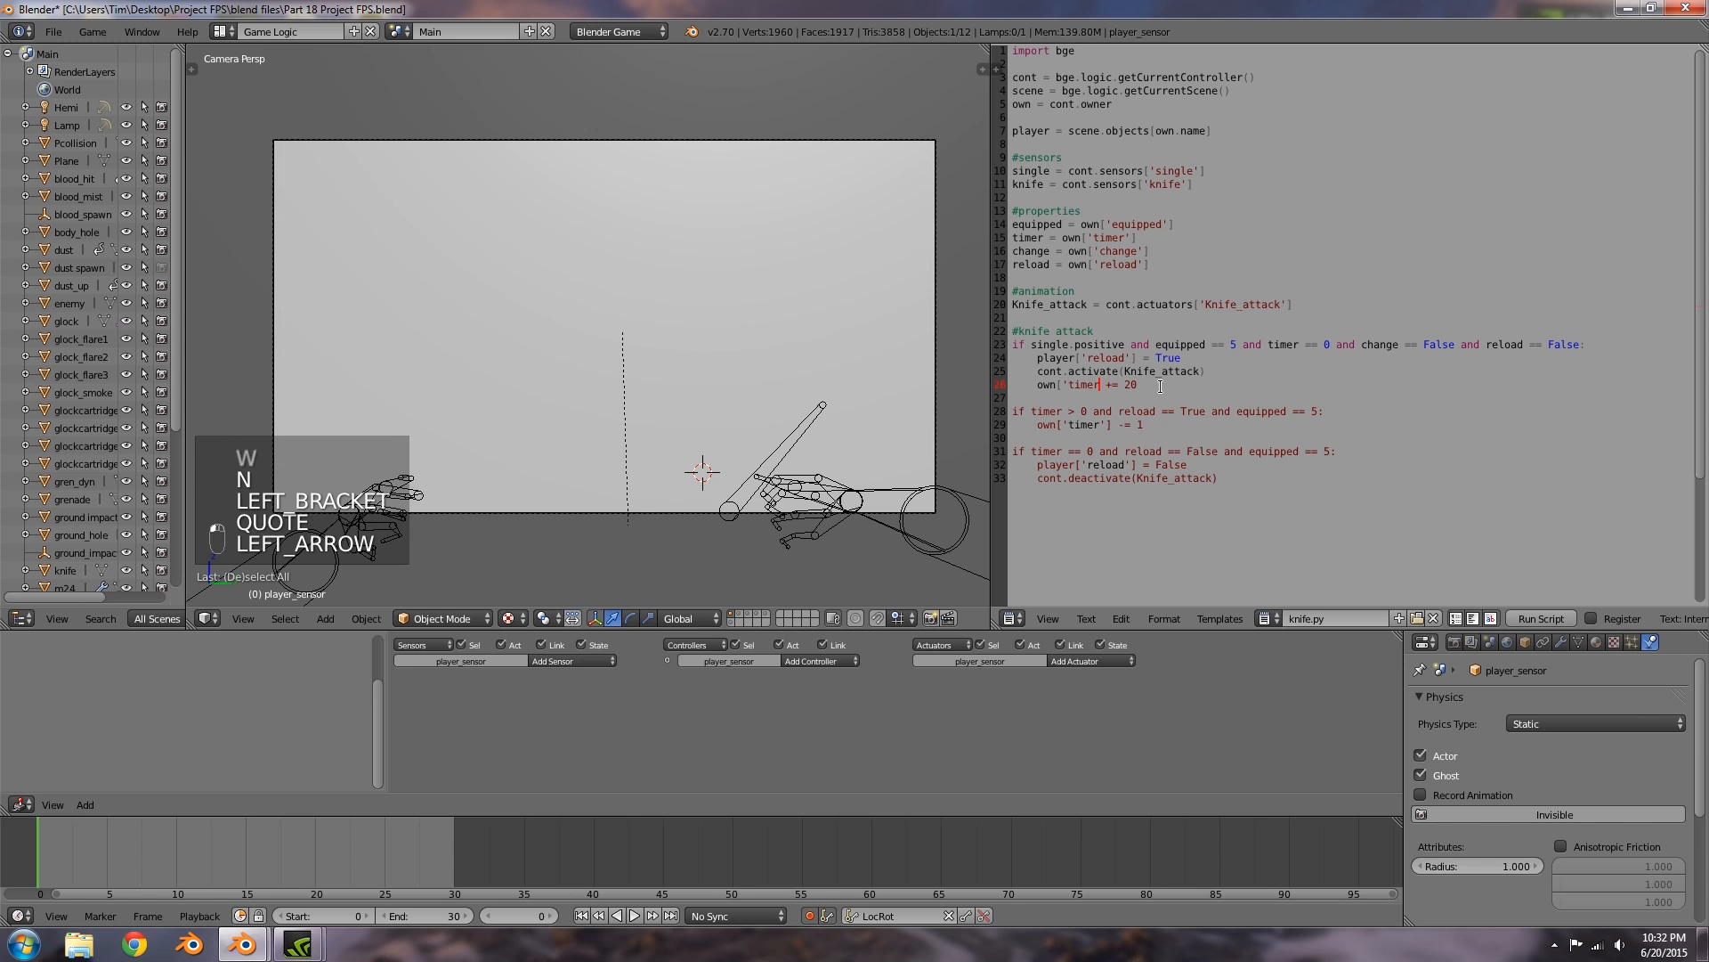
type("']")
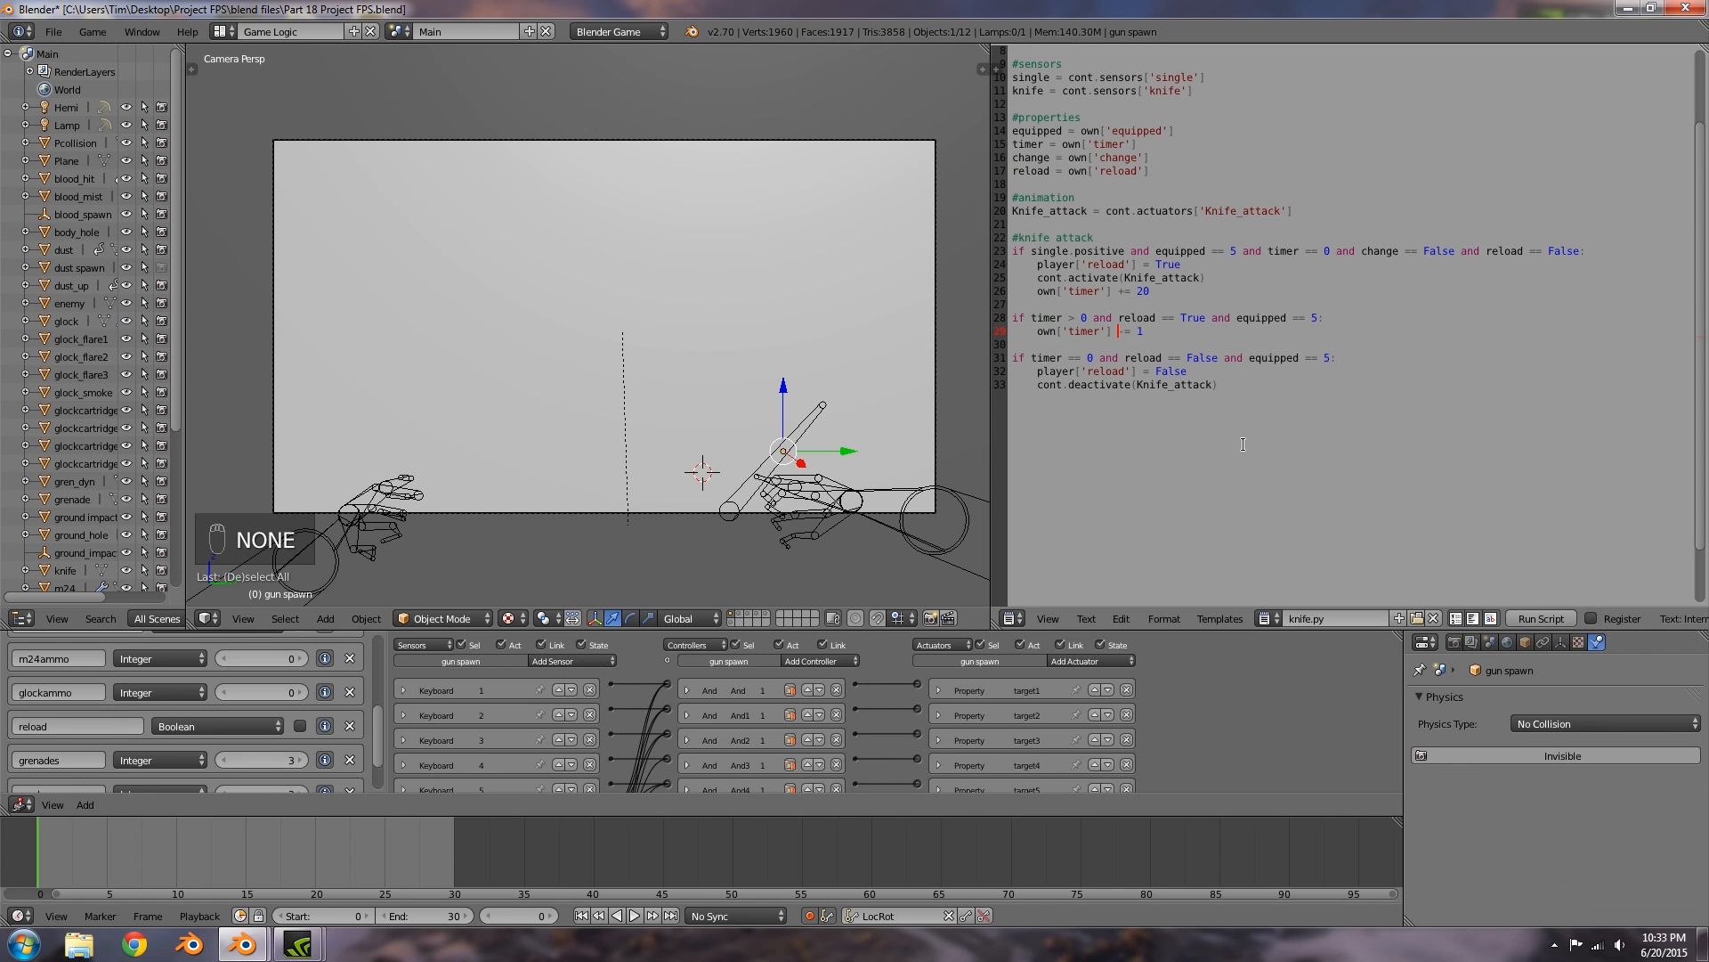
left_click(1192, 385)
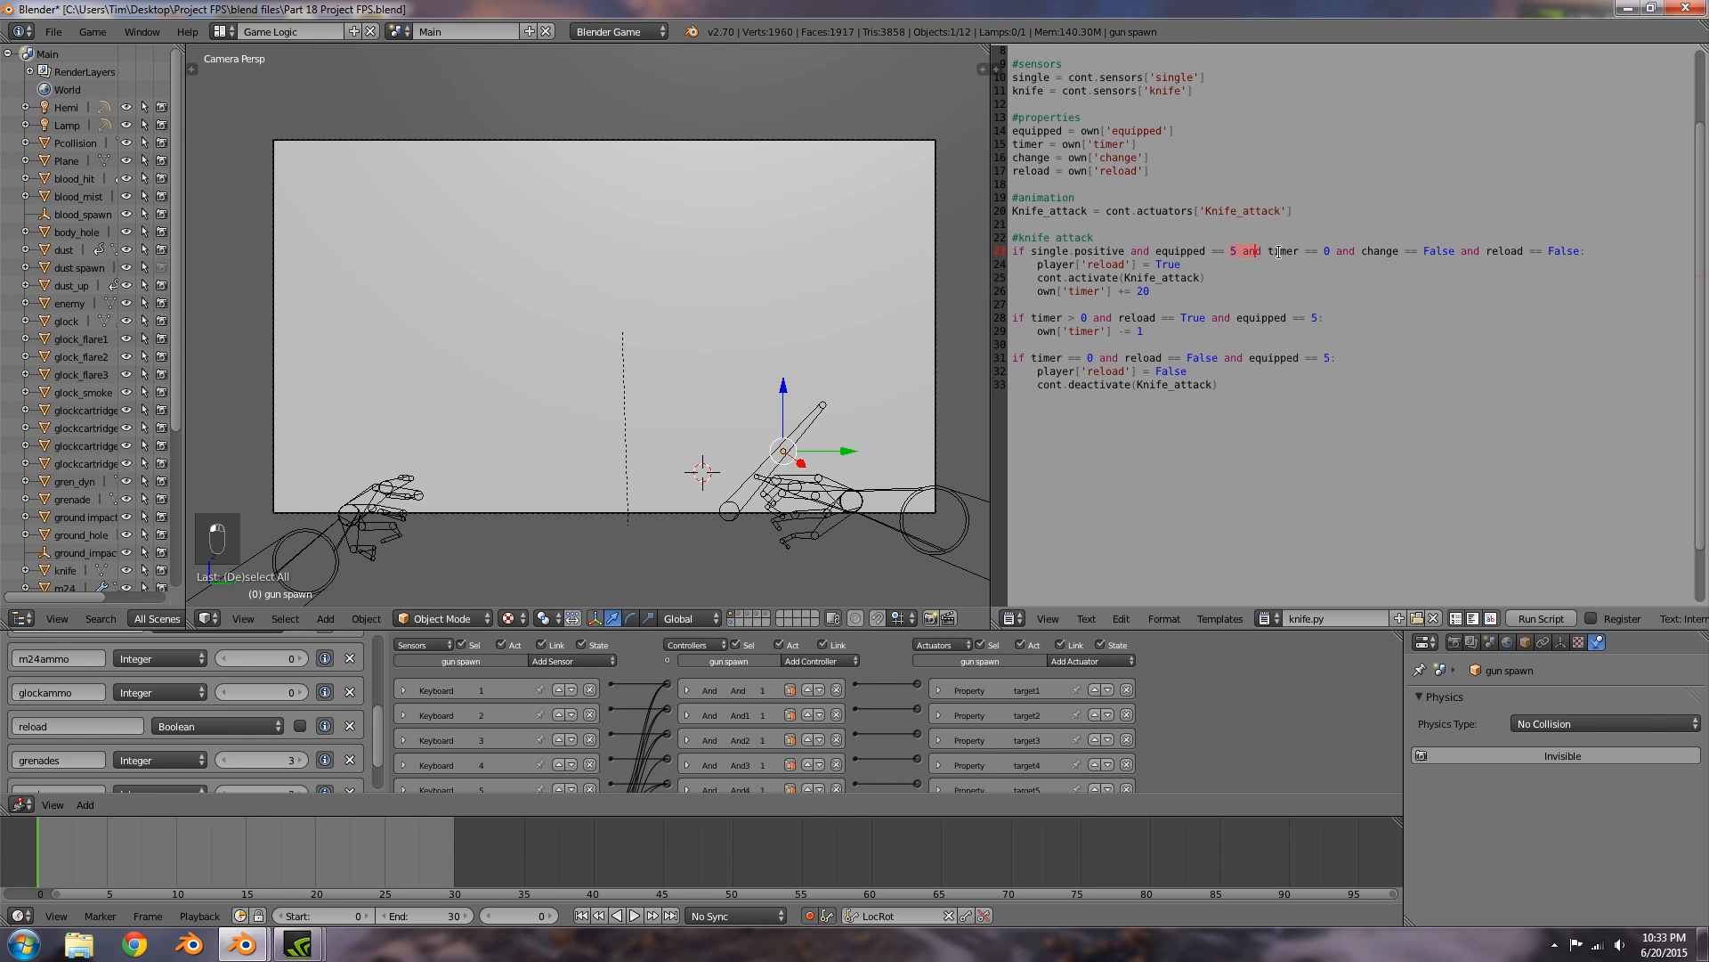
left_click(1345, 251)
left_click(1152, 291)
left_click(1326, 236)
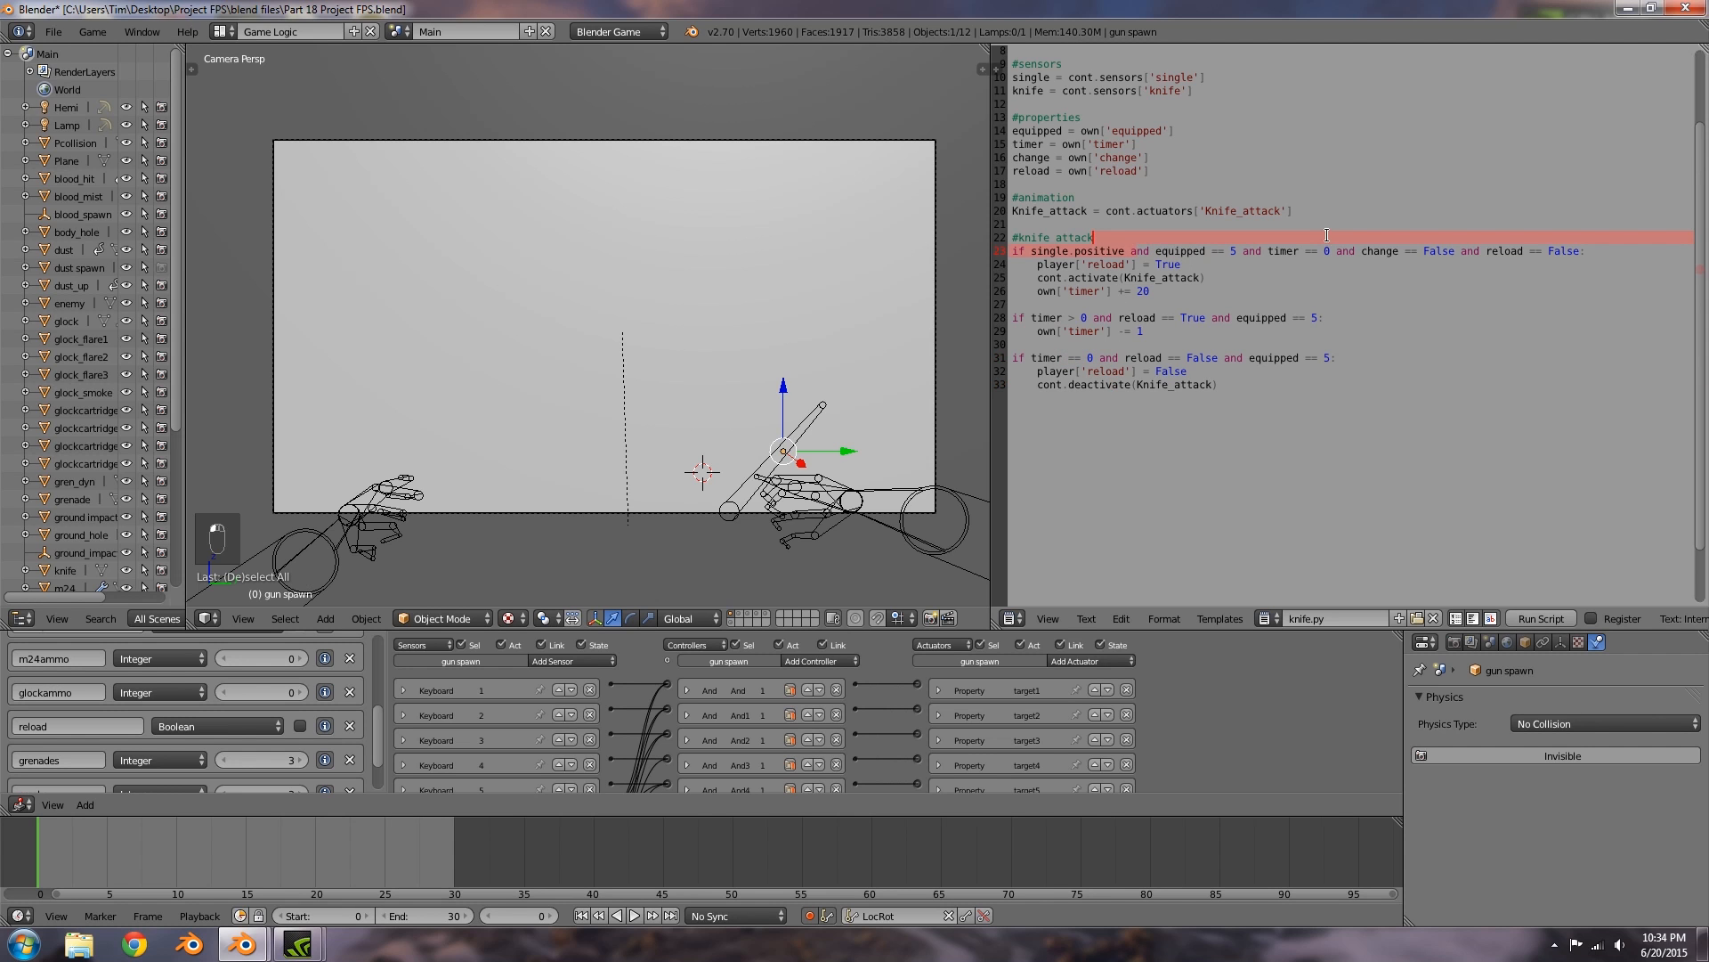
left_click(1221, 330)
left_click_drag(1111, 385, 1122, 404)
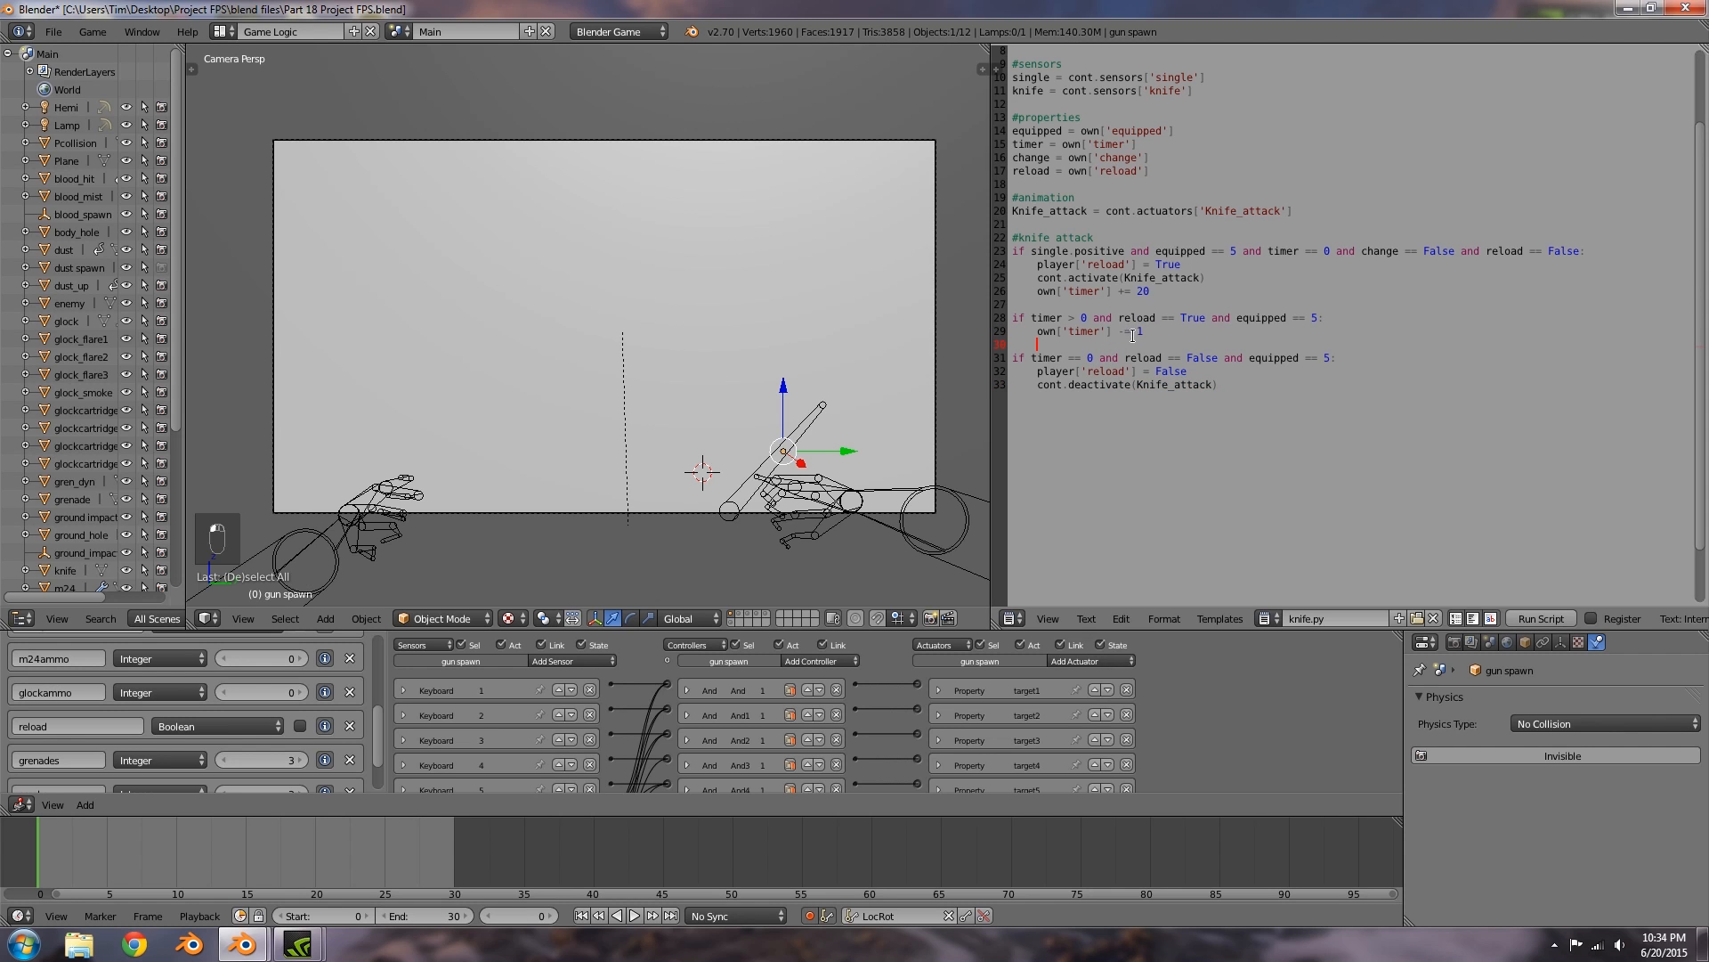
Step: Delete the own['timer'] += 20 line from the knife attack condition
left_click_drag(1158, 294, 1007, 288)
key("BackSpace")
key("BackSpace")
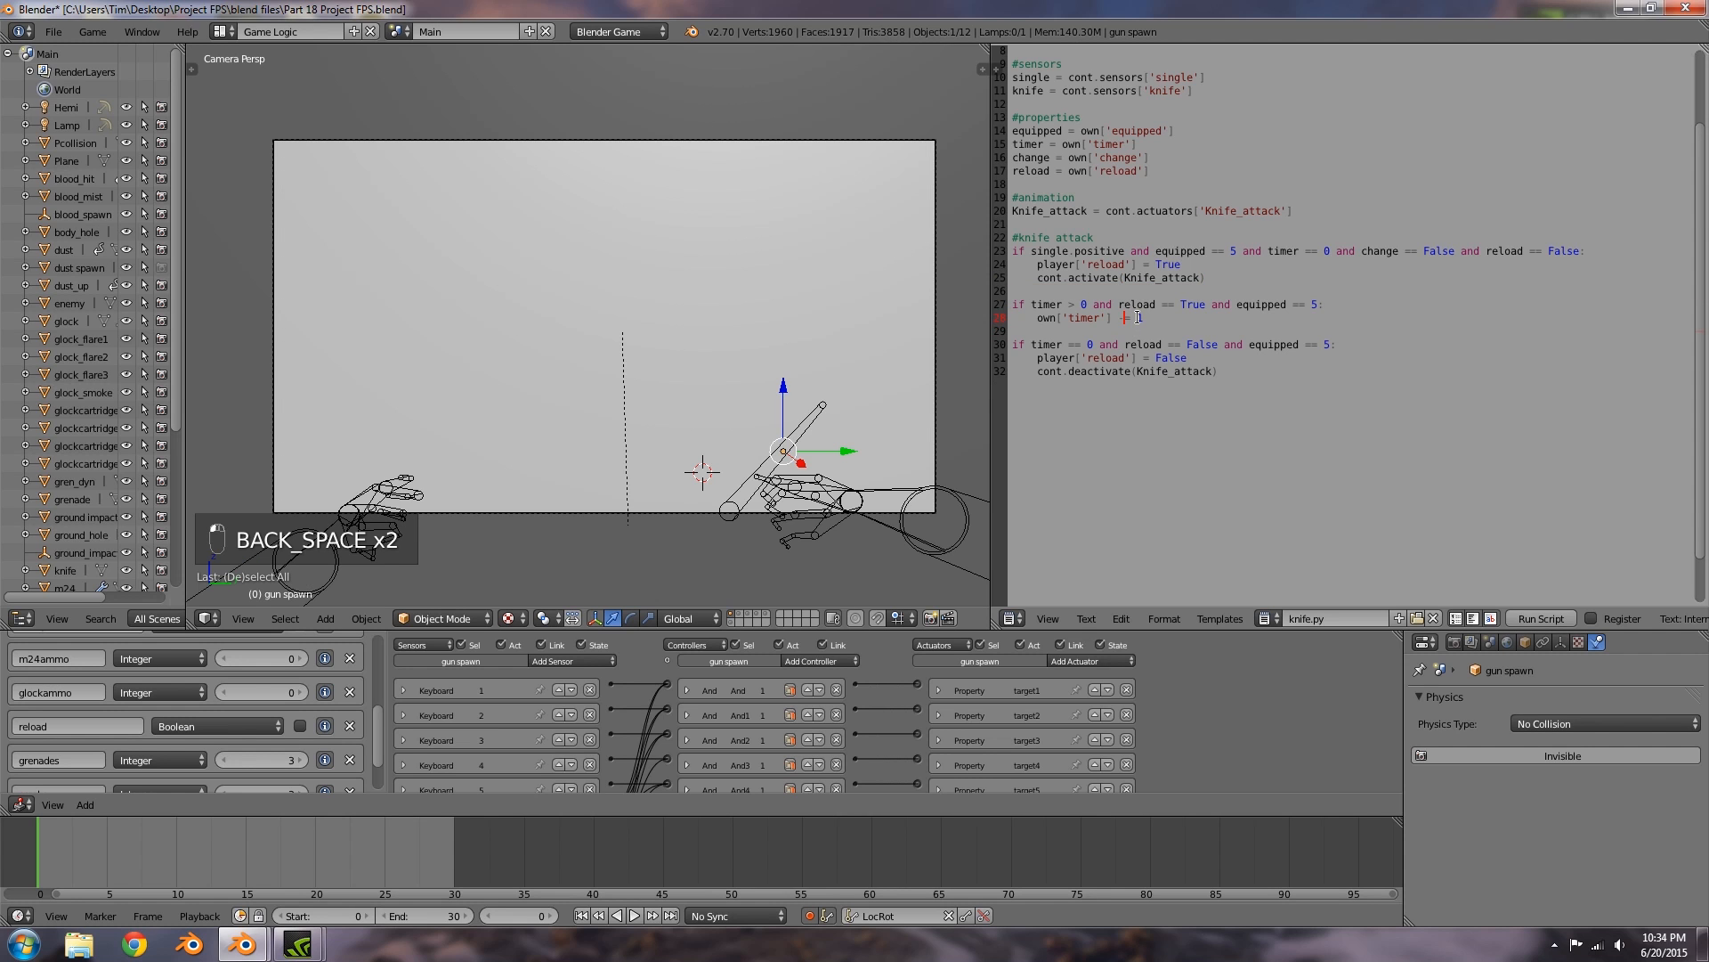
Step: Change the timer > 0 statement to own['timer'] += 1 and make the last condition check timer == 20
key("BackSpace")
type("+")
left_click_drag(1101, 347, 1125, 345)
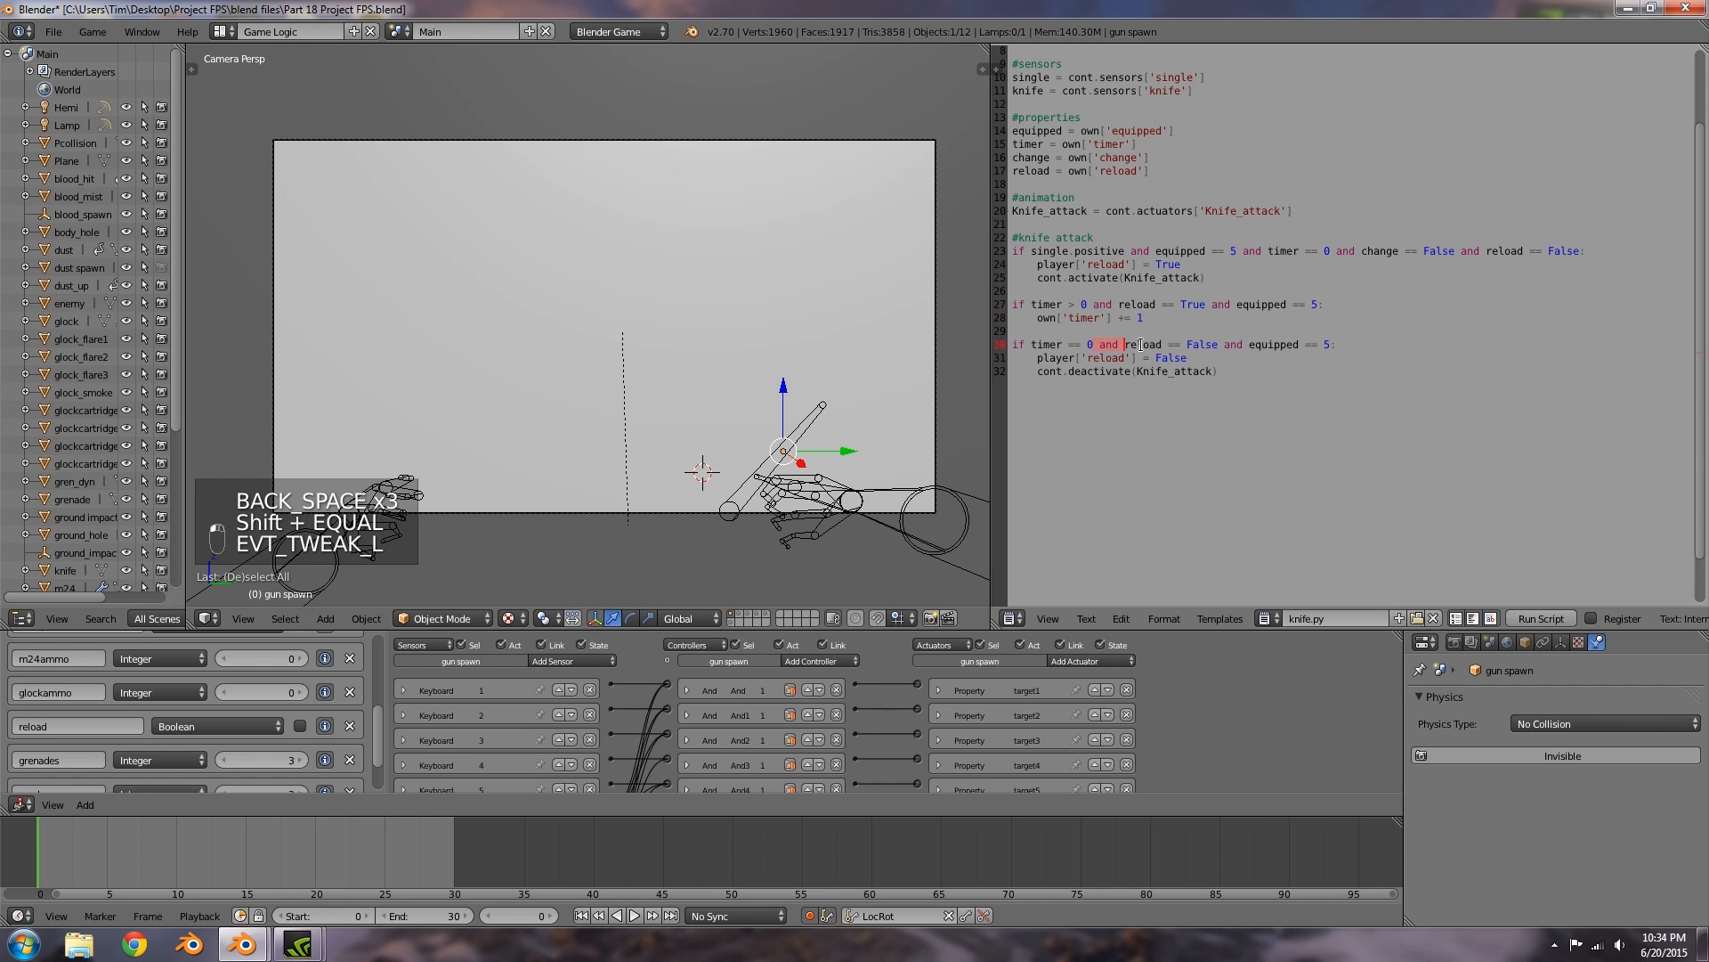
left_click(1090, 348)
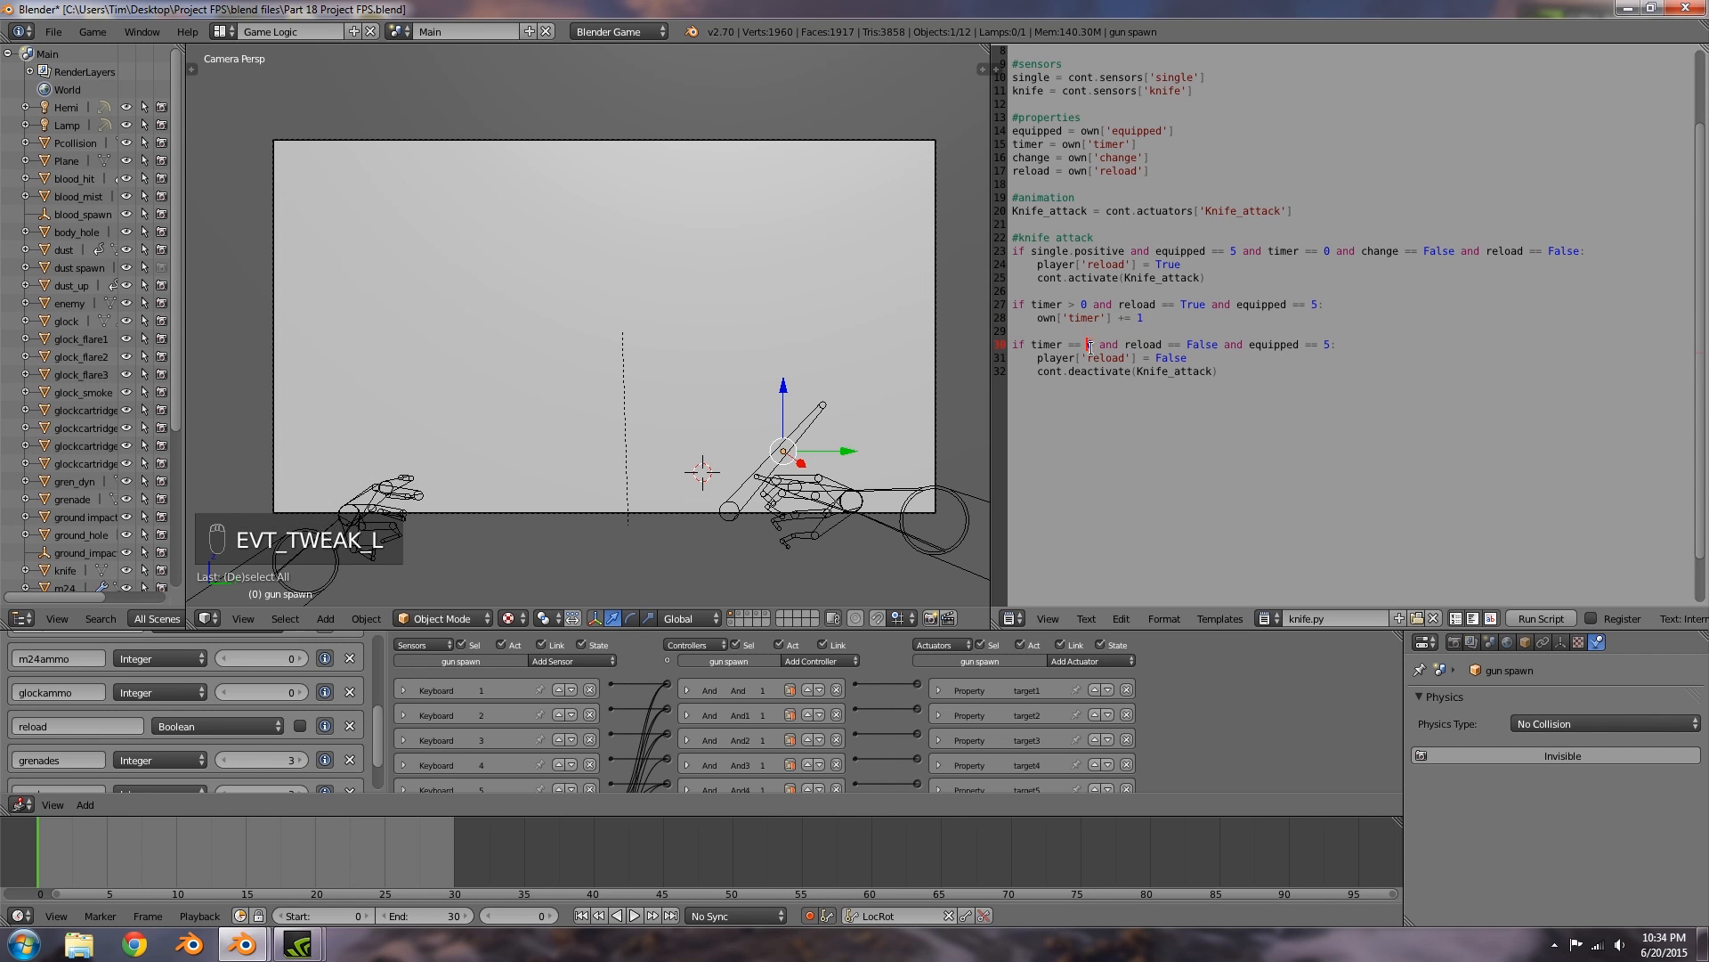
type("2")
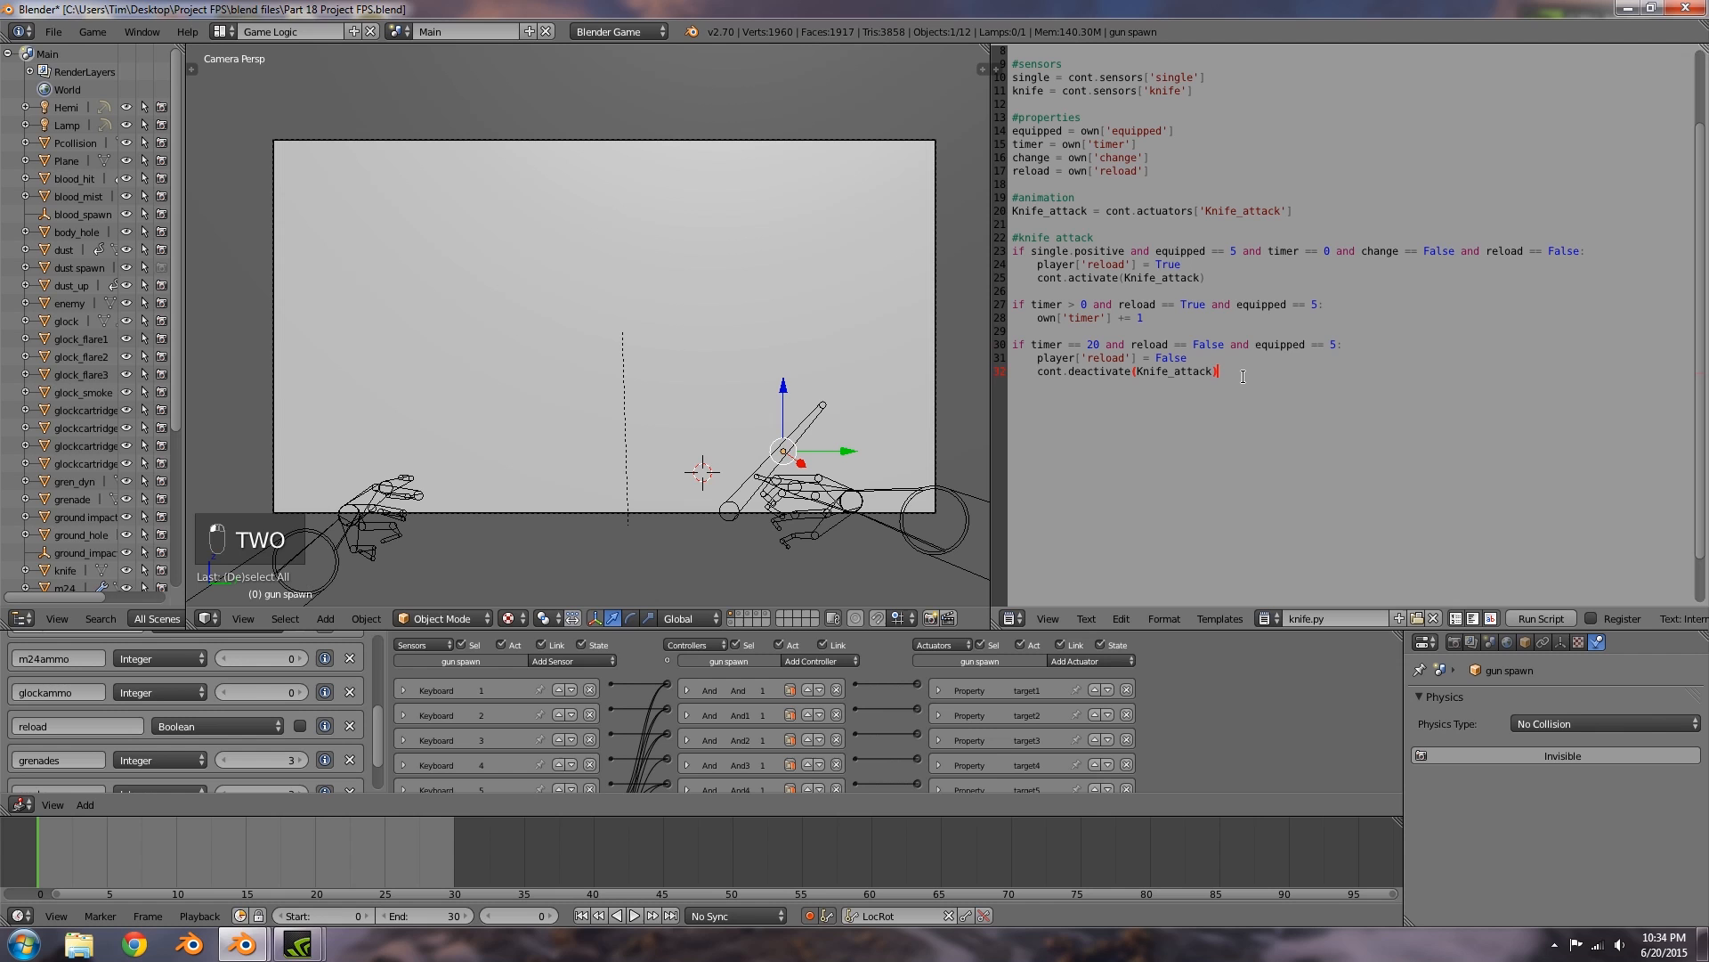
Step: Add own['timer'] = 0 as the last line of the knife script's timer == 20 condition
key("Return")
type("own['time")
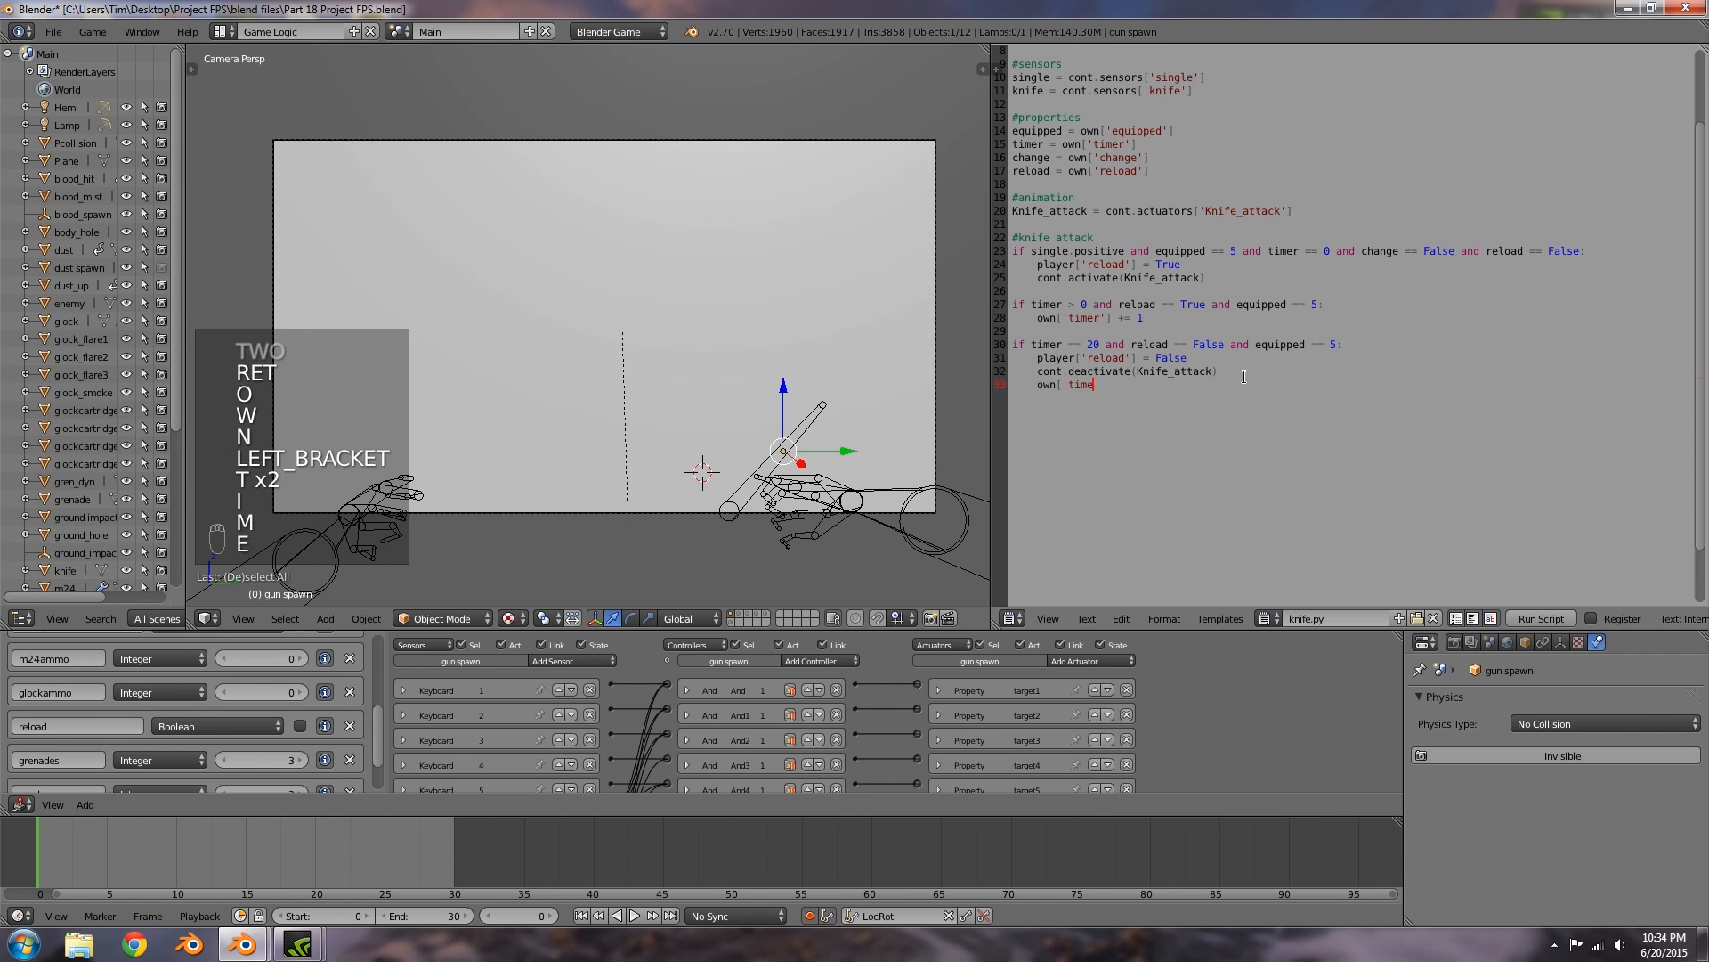
type("r'] -= 290")
key("BackSpace")
key("BackSpace")
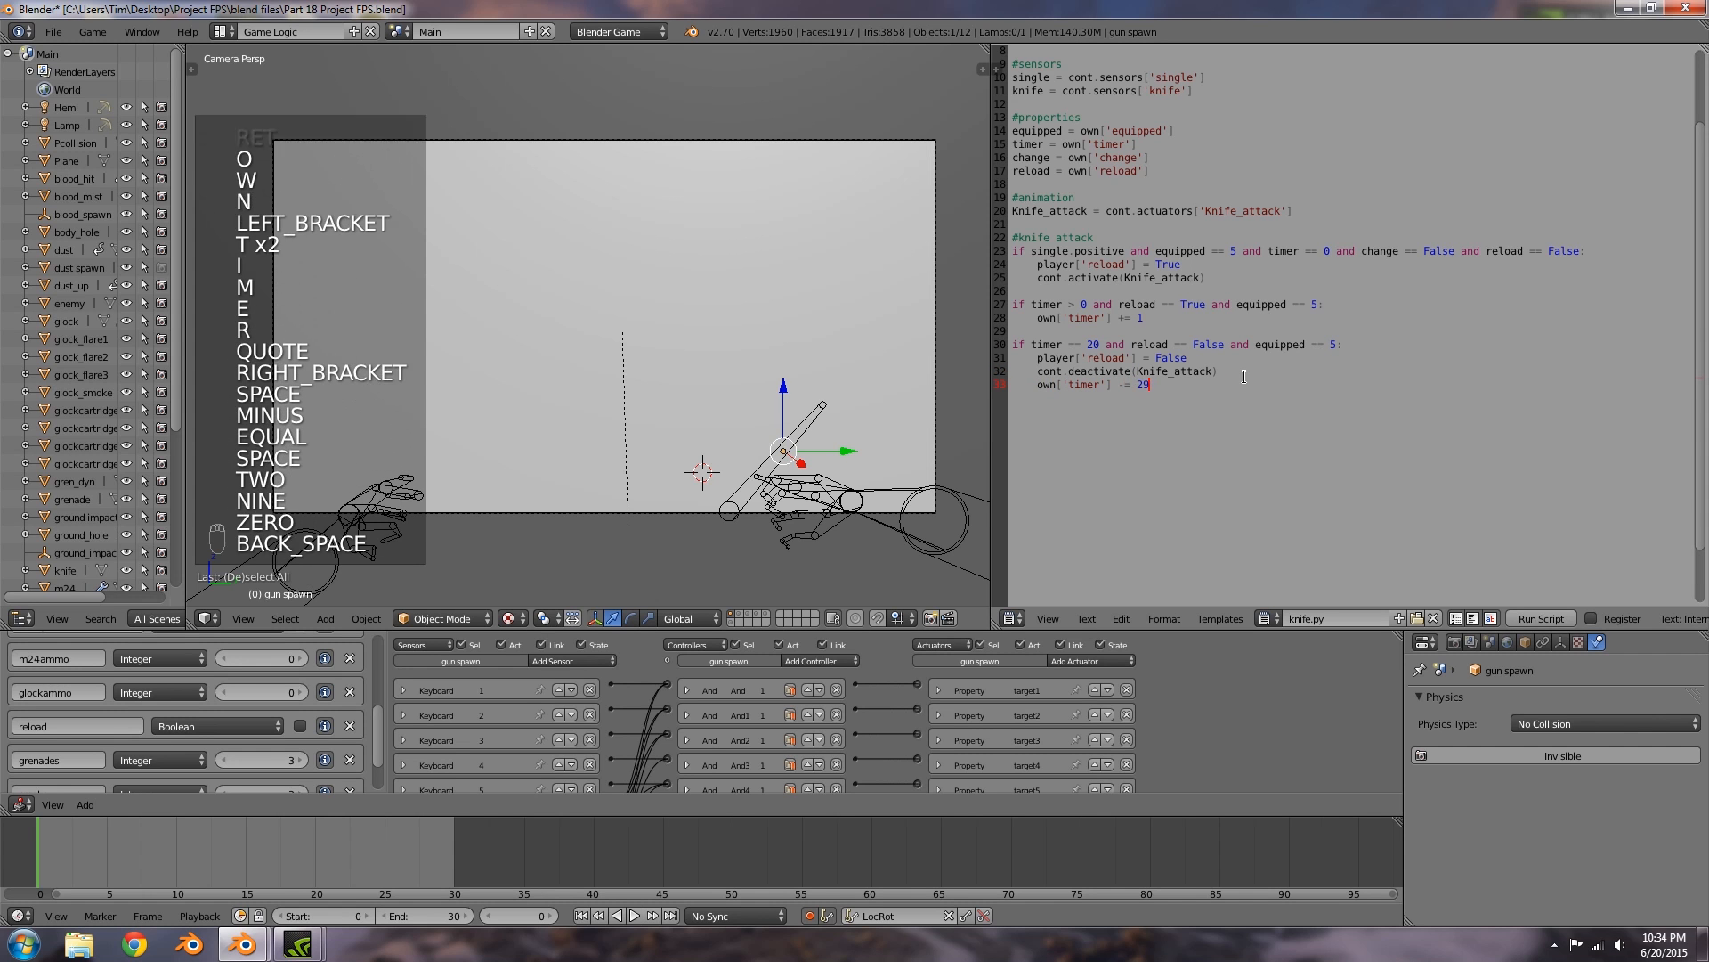
type("0")
key("BackSpace")
key("BackSpace")
key("BackSpace")
key("BackSpace")
key("BackSpace")
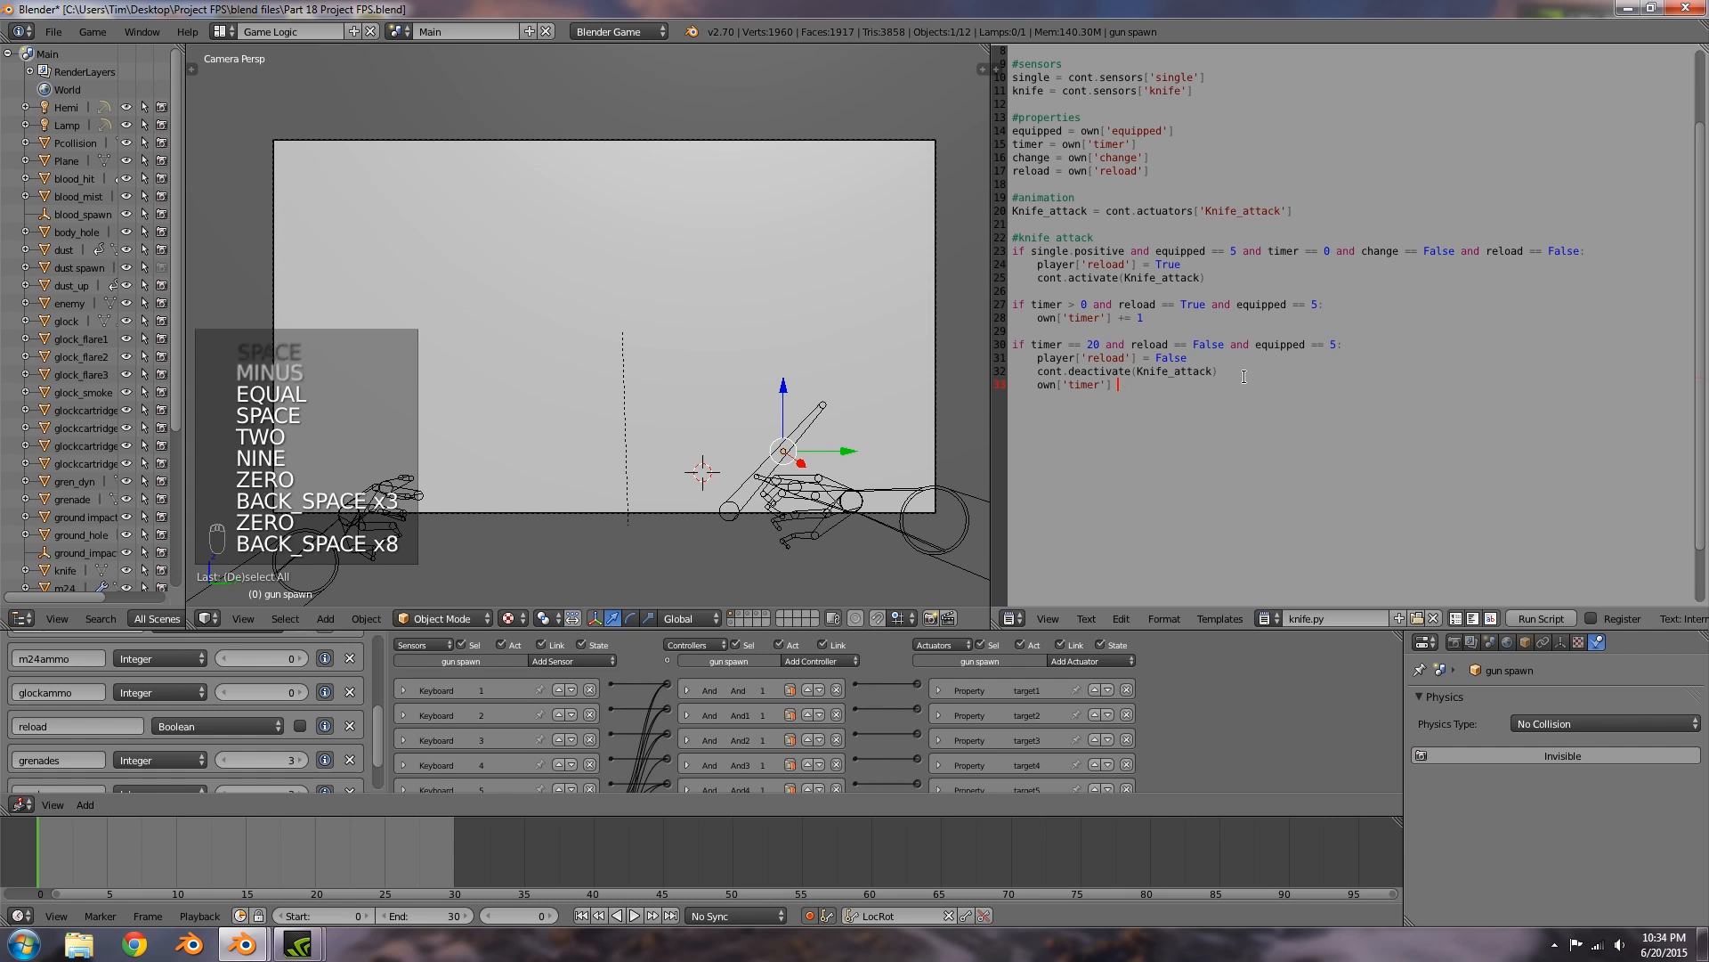
type("= 0")
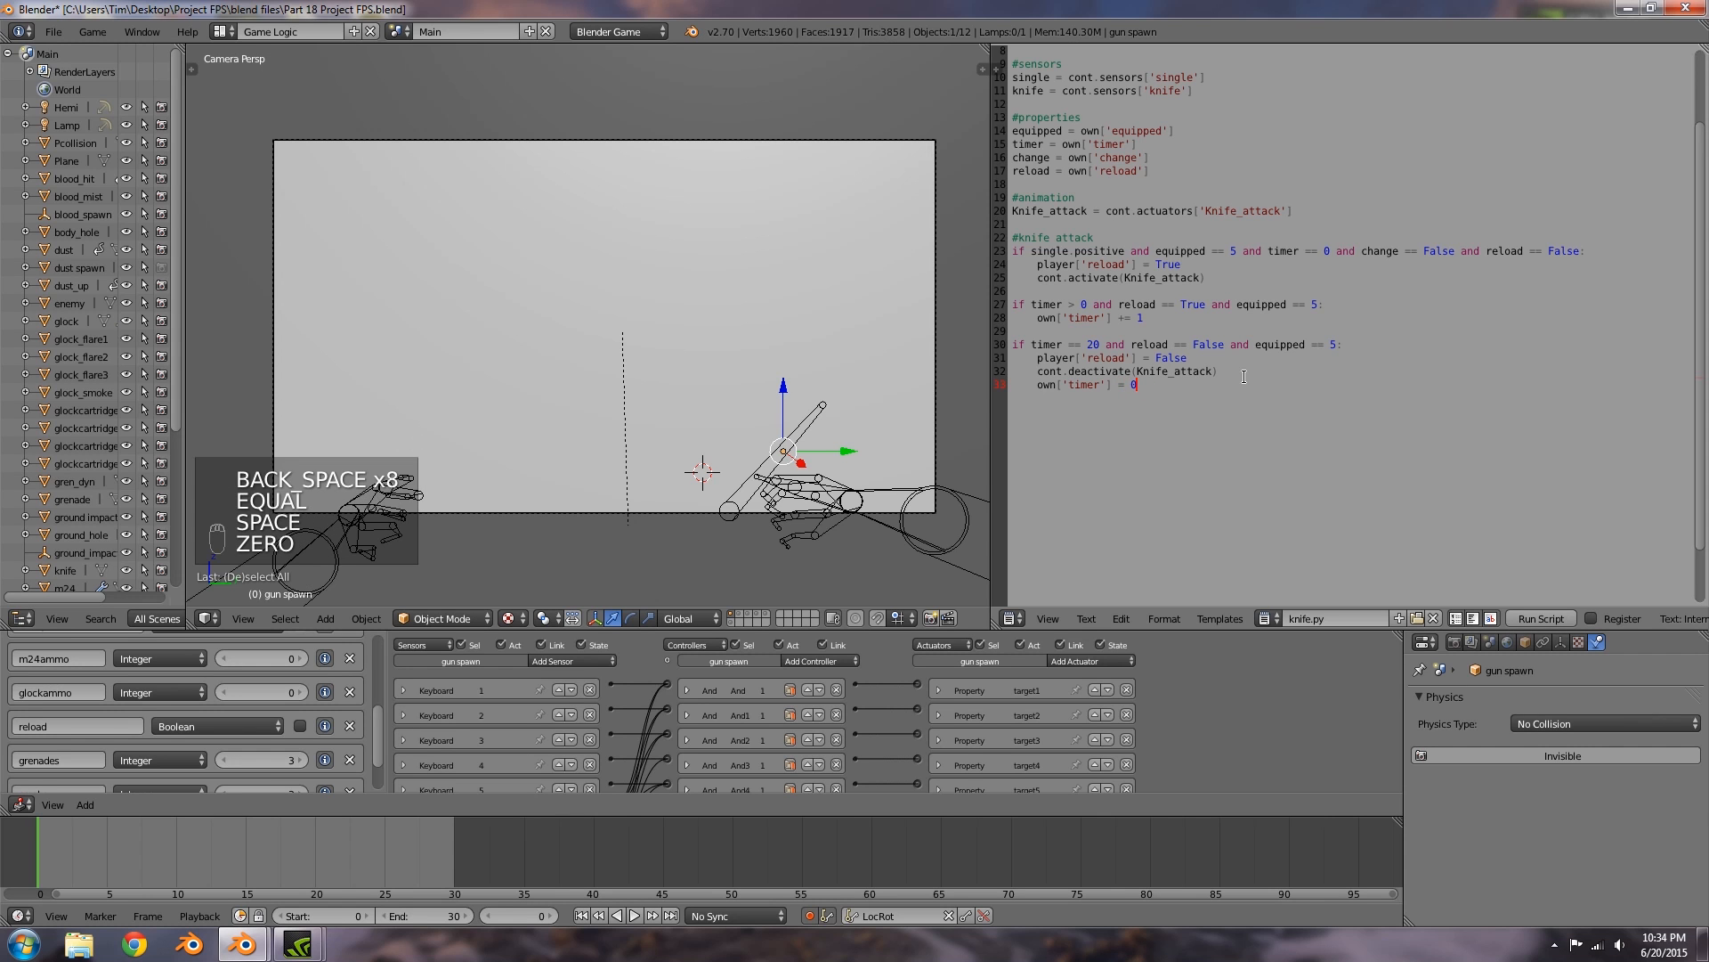
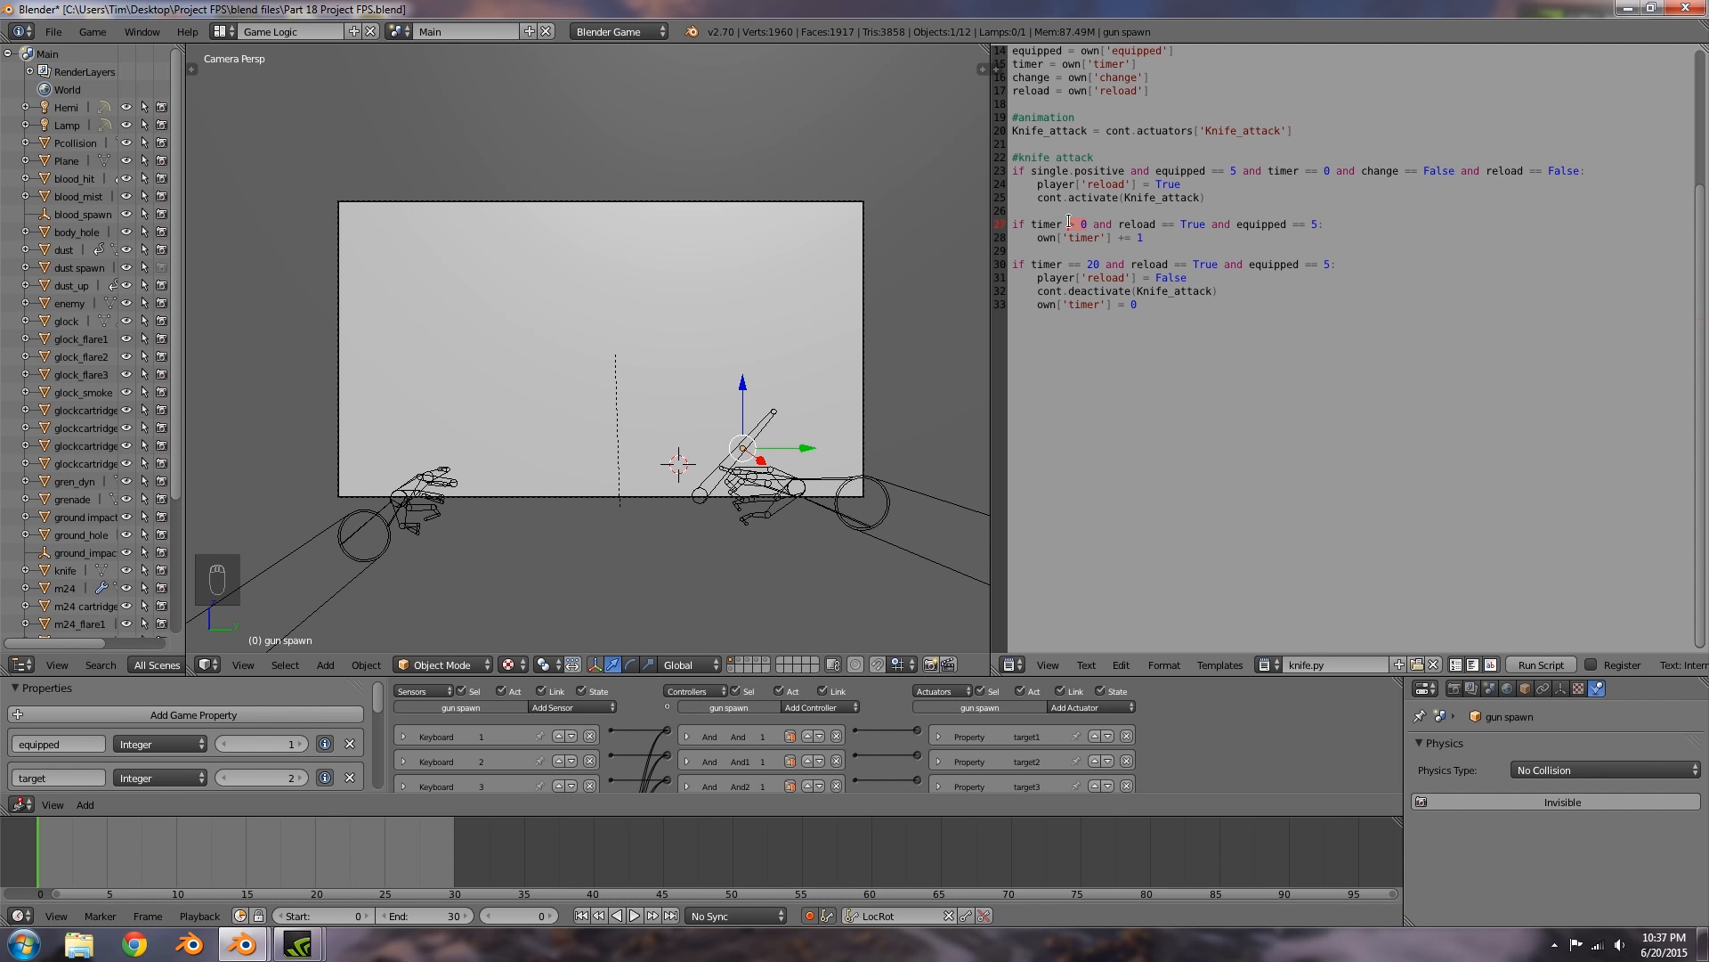
Step: Change the timer comparison in the condition that increments the timer to timer < 20
type(">")
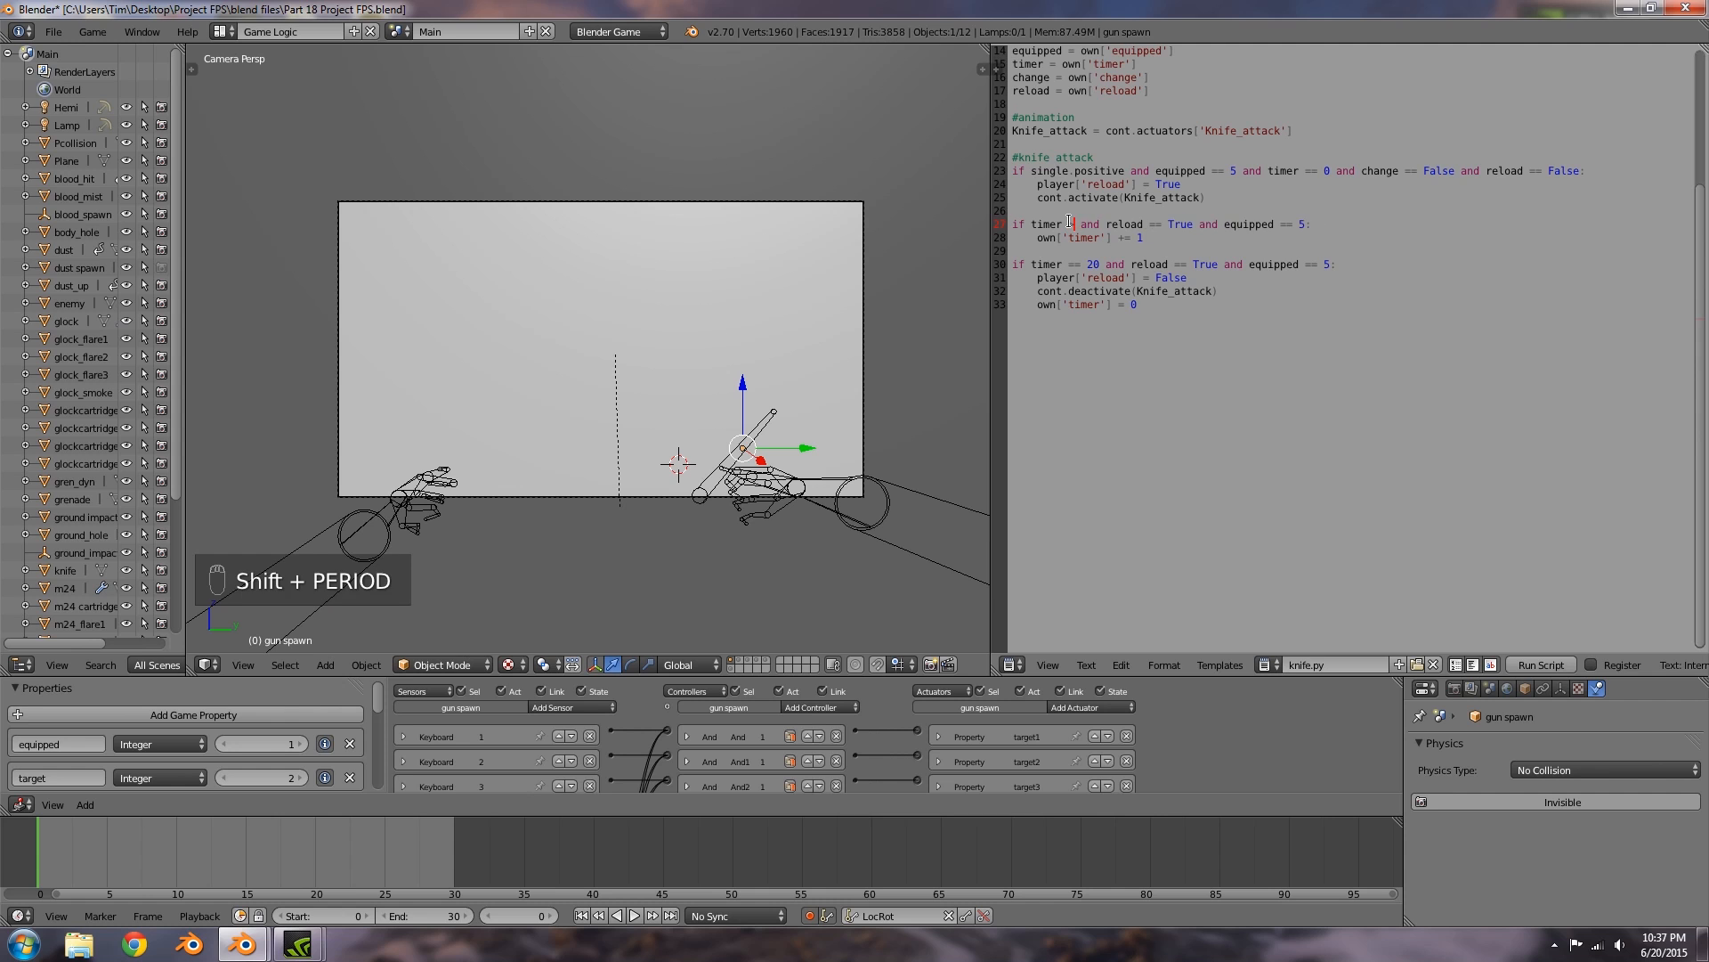
key("BackSpace")
type("<")
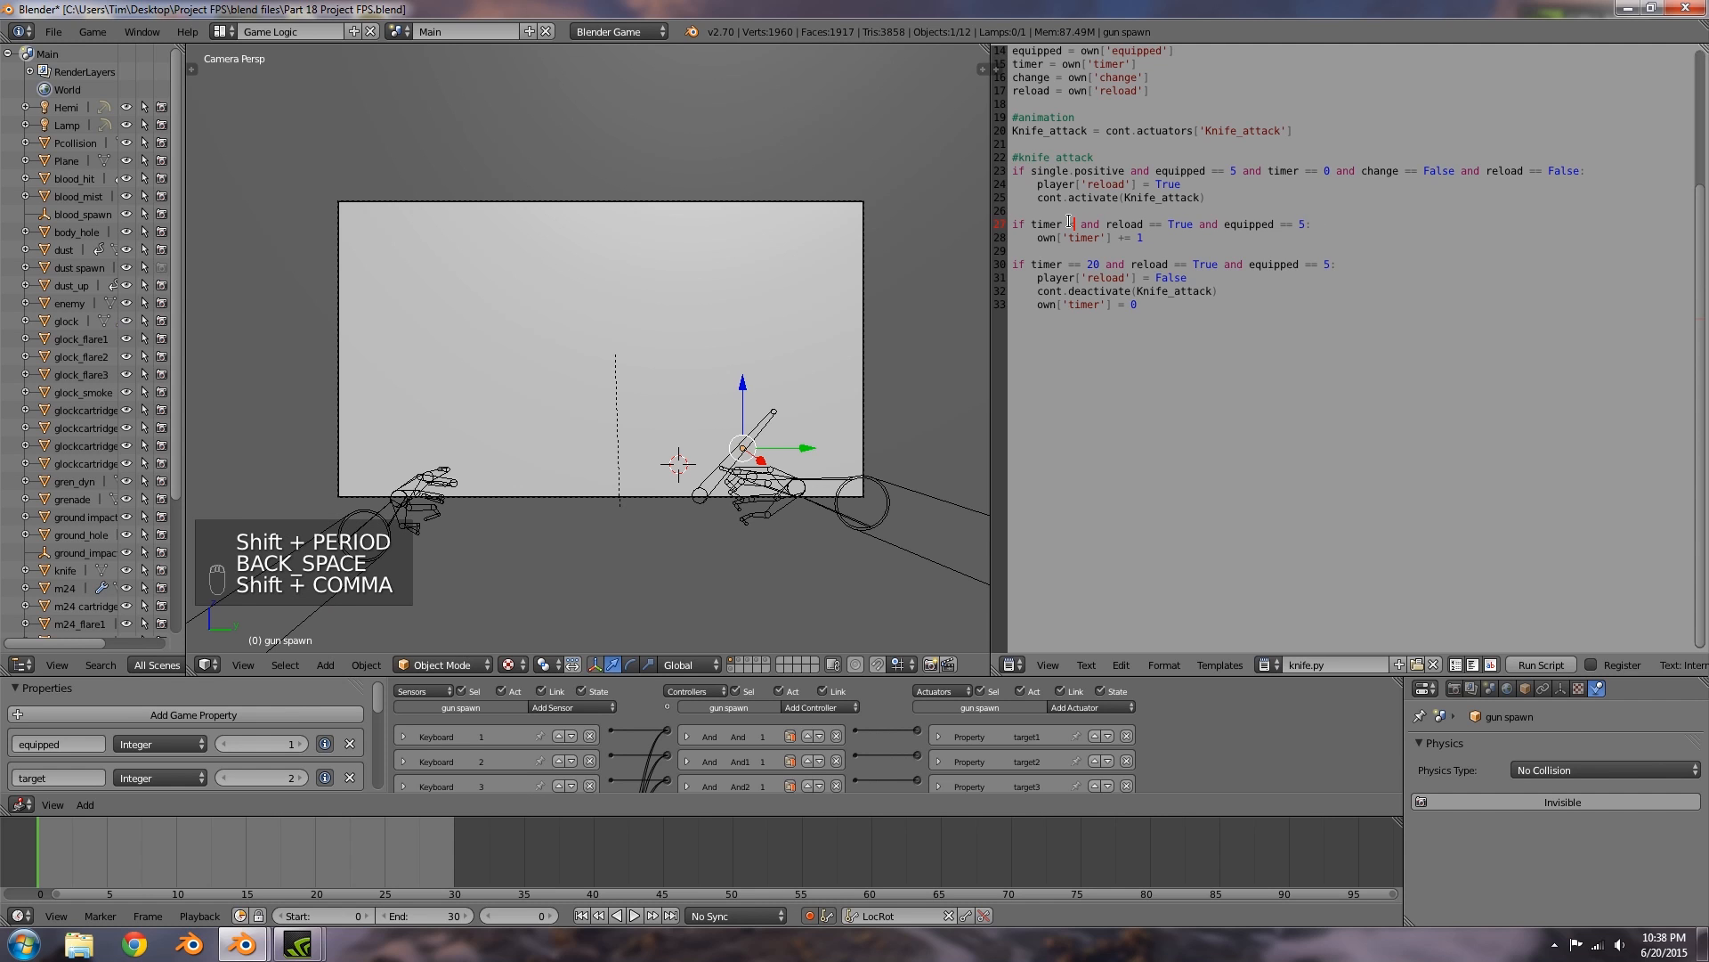
type(" 20")
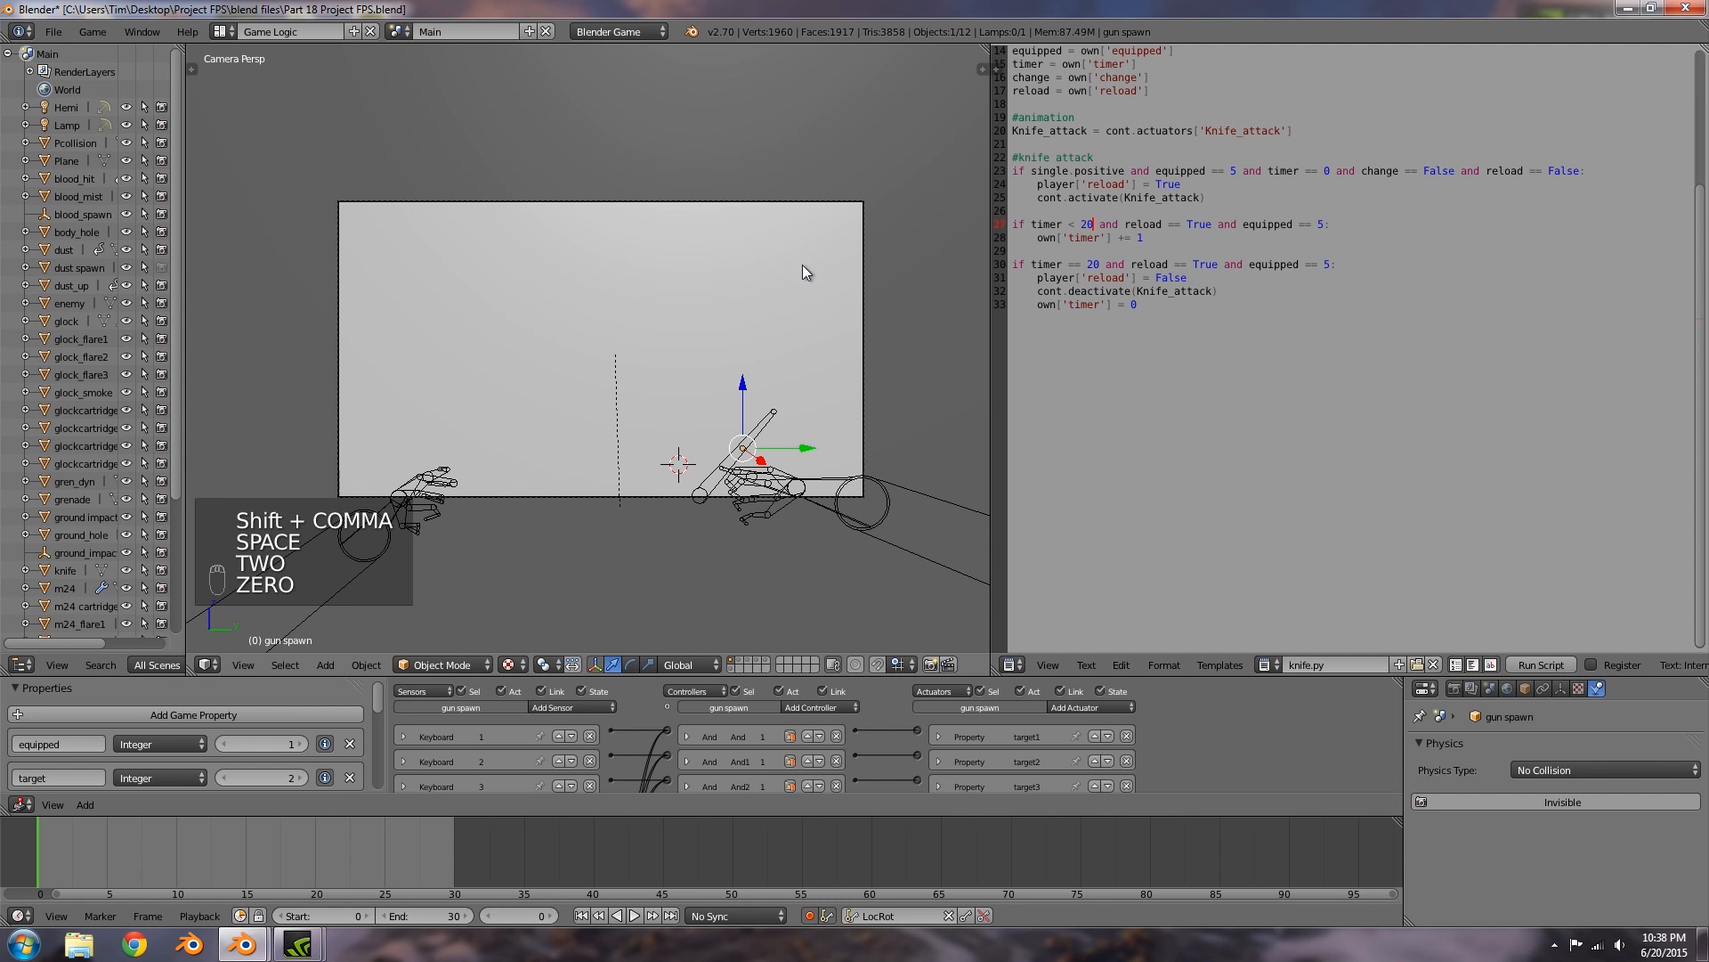
Step: Run the game, equip the knife and attack repeatedly to test the animation and timer, and exit the game
scroll(779, 317, "up", 1)
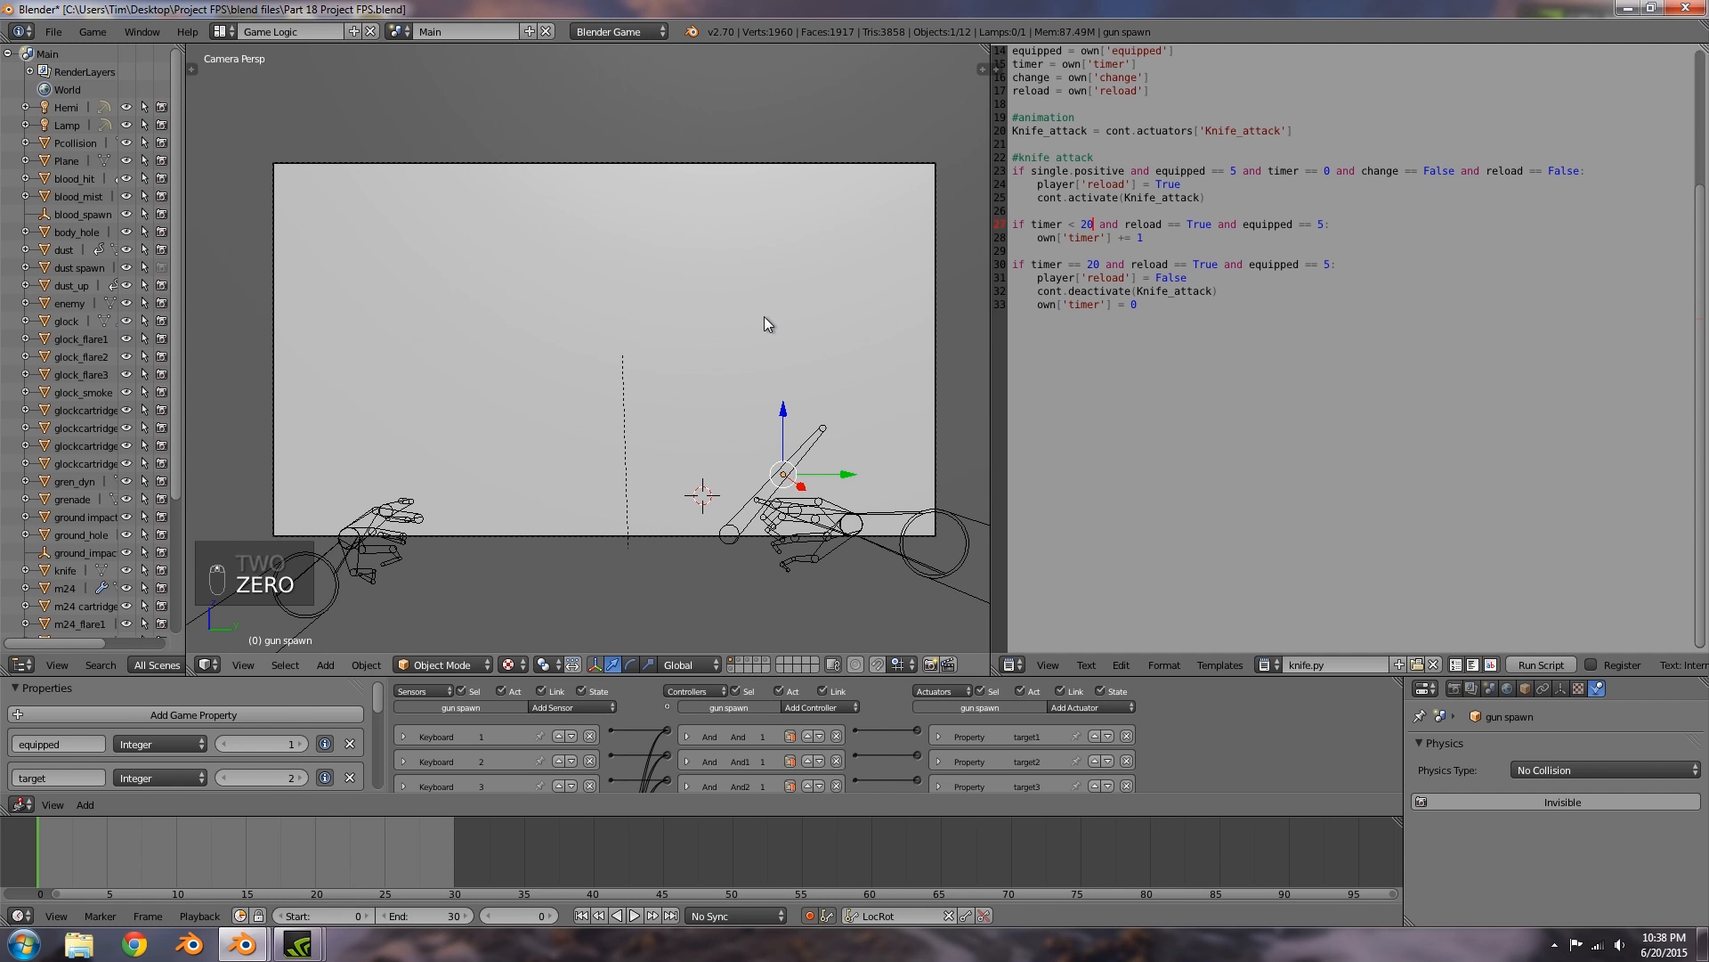
key("p")
key("5")
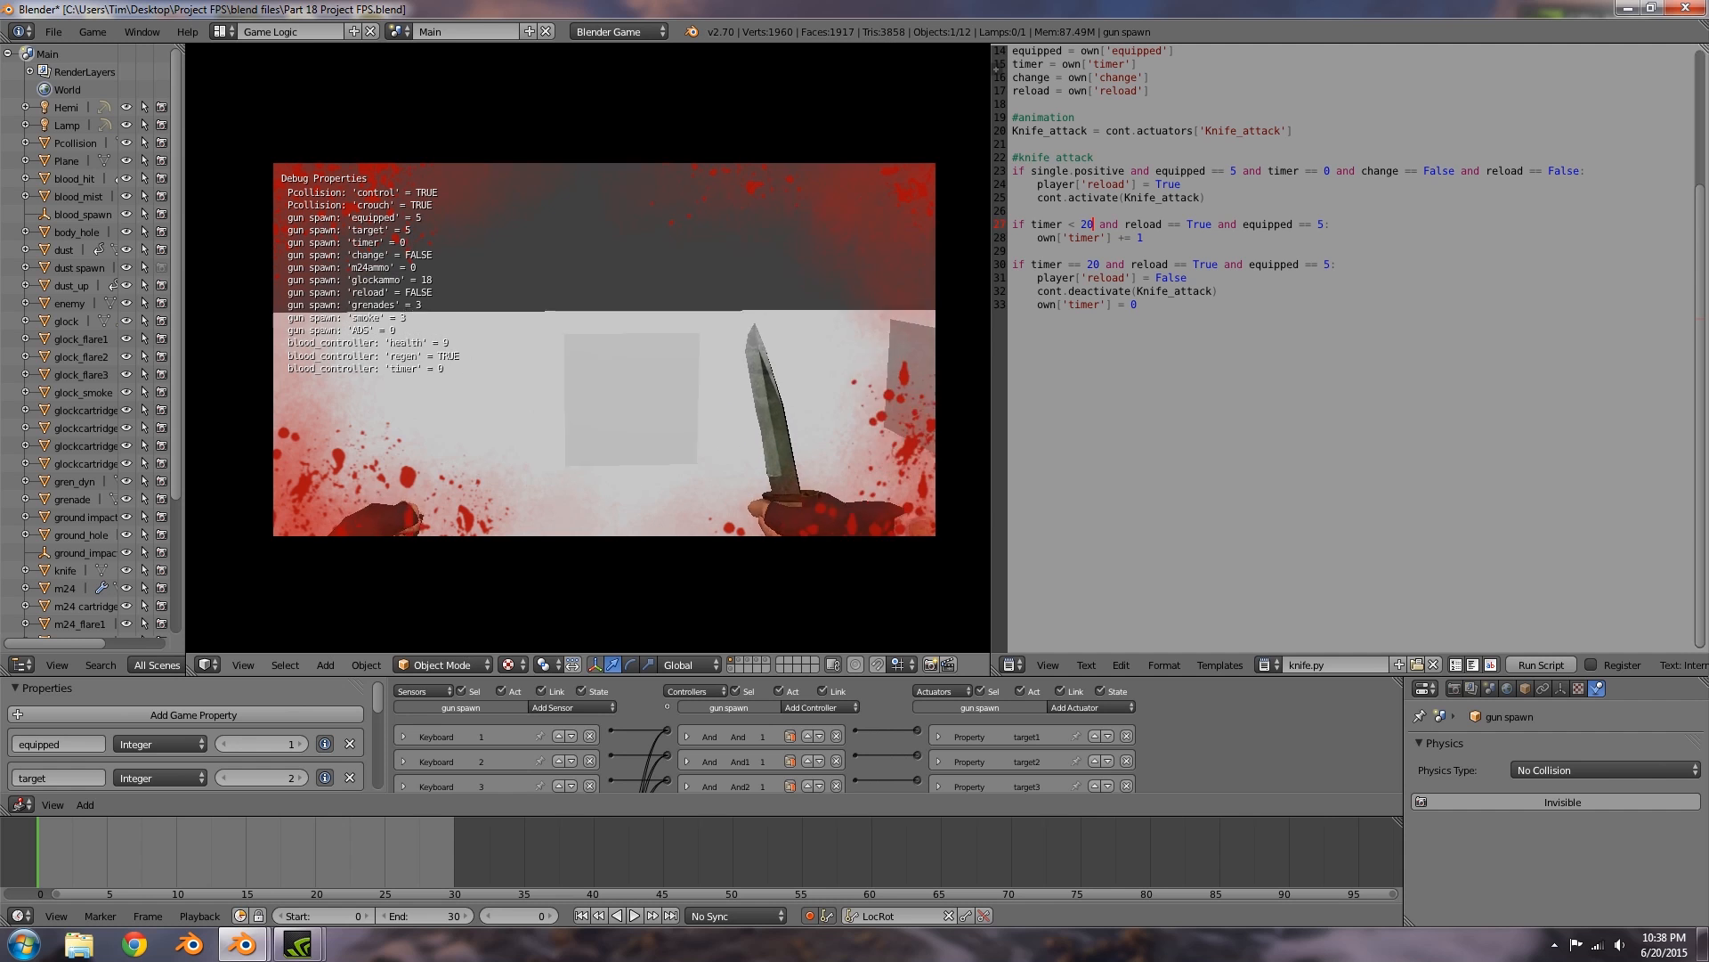
left_click(605, 349)
left_click(605, 349)
left_click(605, 349)
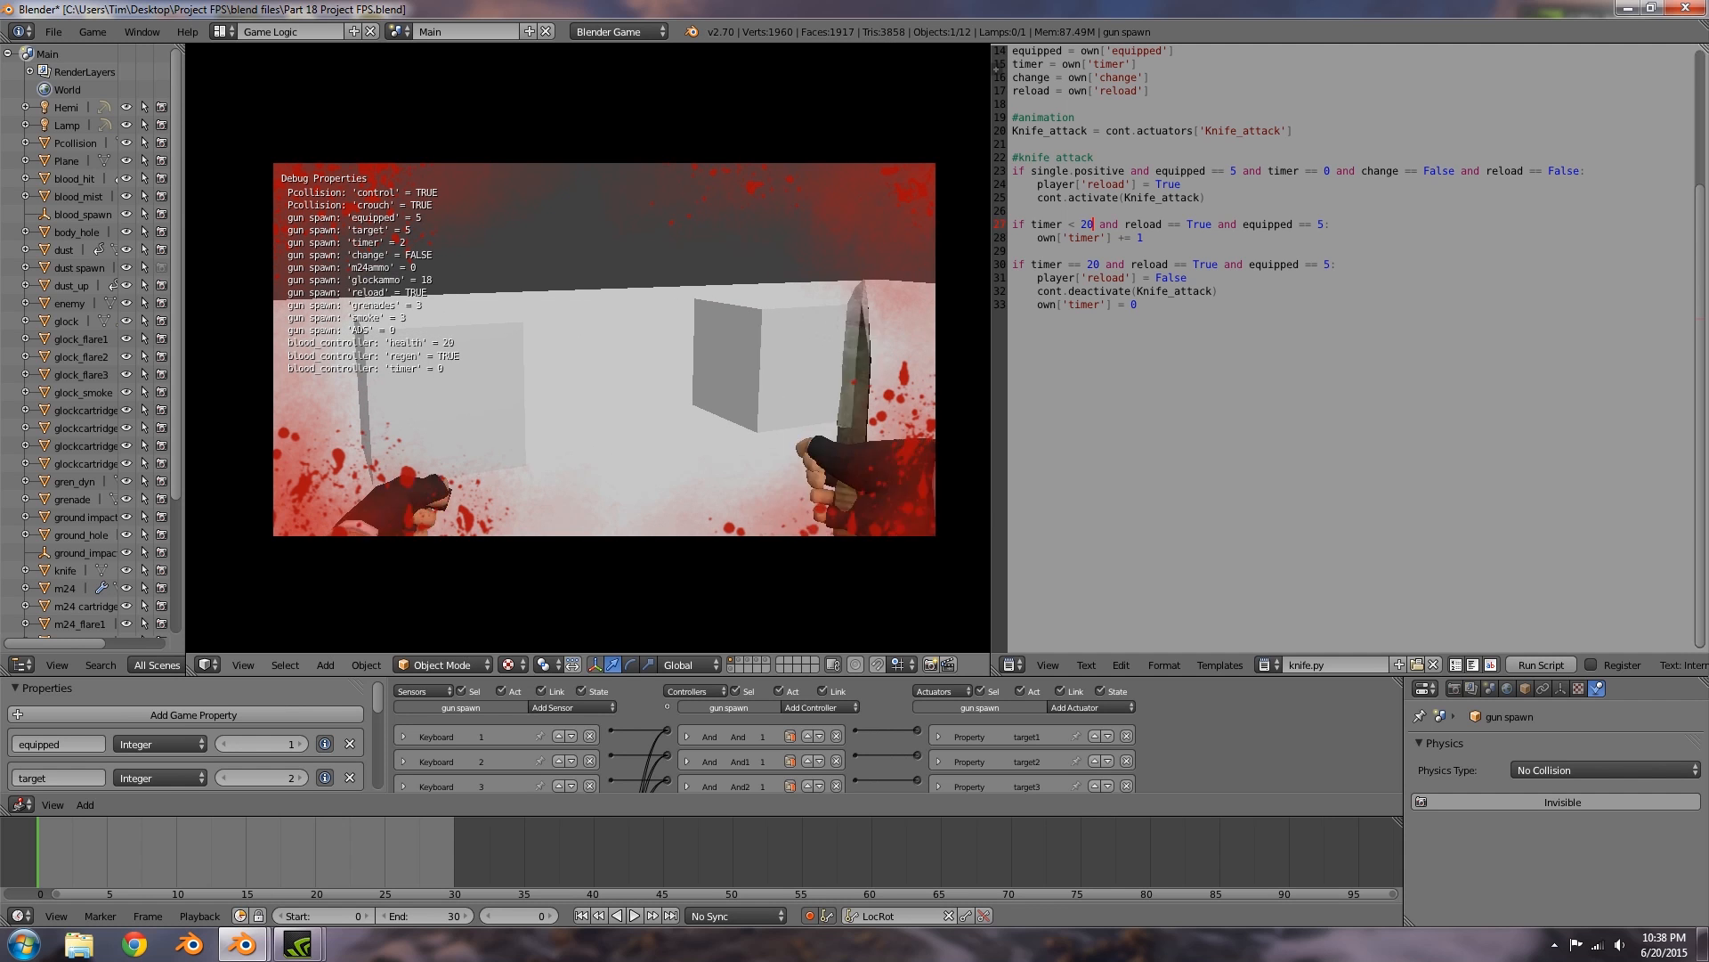
left_click(605, 349)
left_click(604, 349)
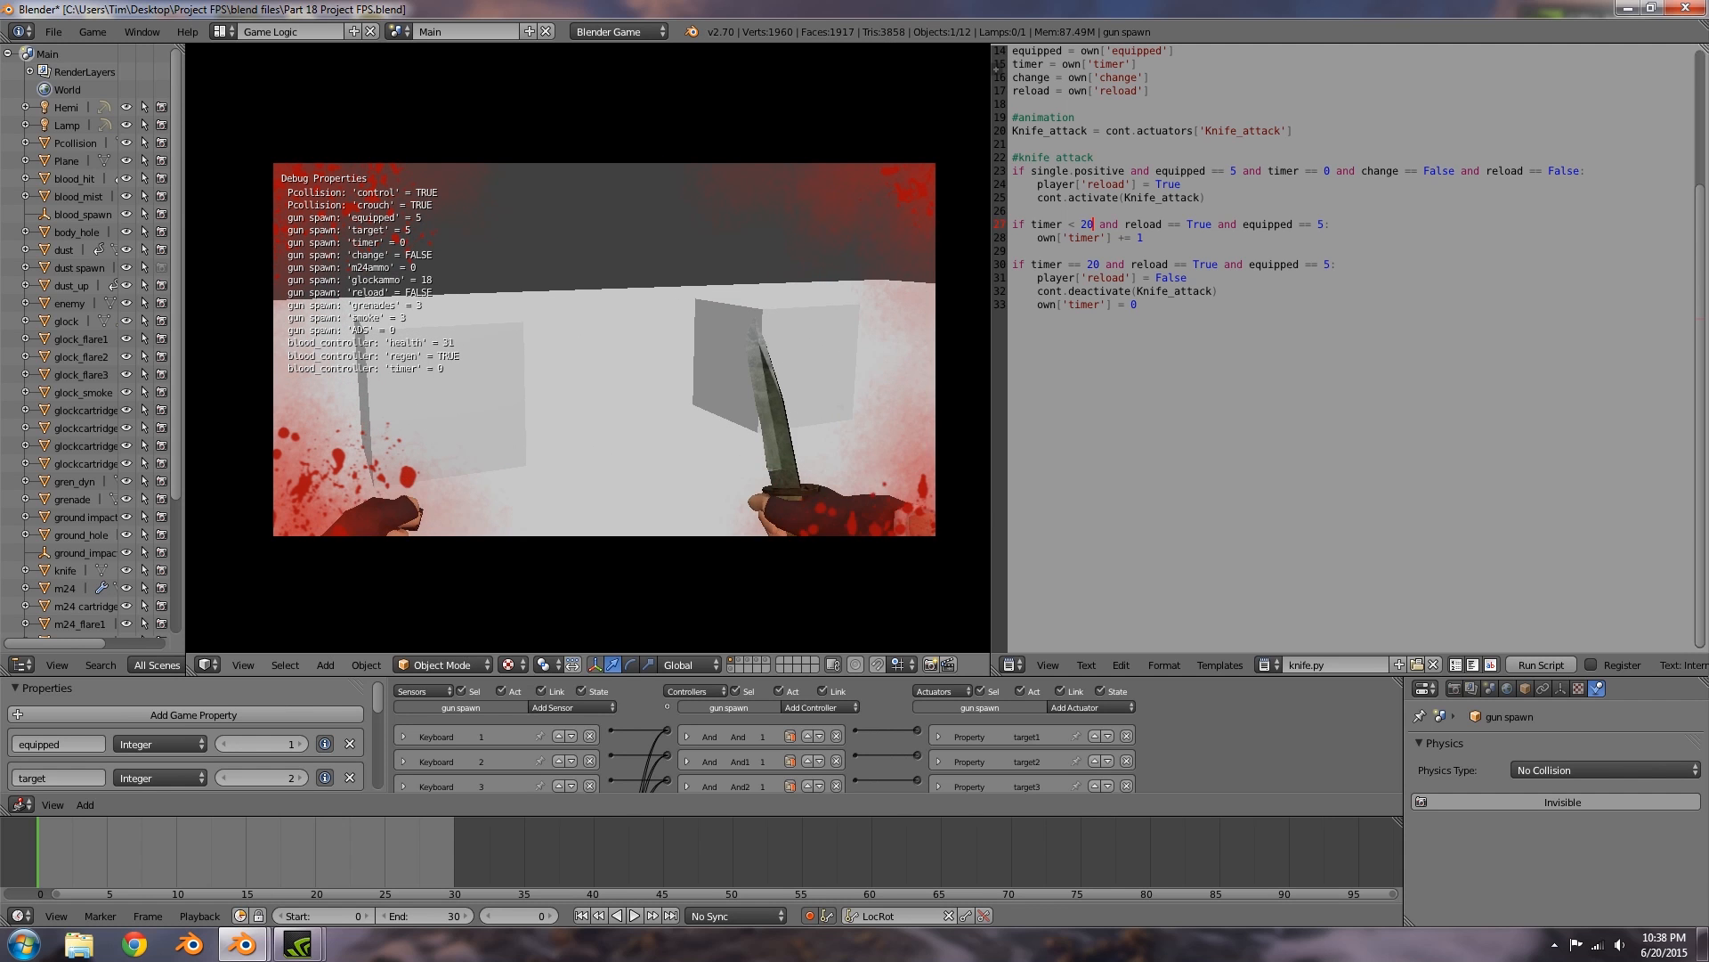
left_click(605, 349)
left_click(604, 349)
left_click(605, 349)
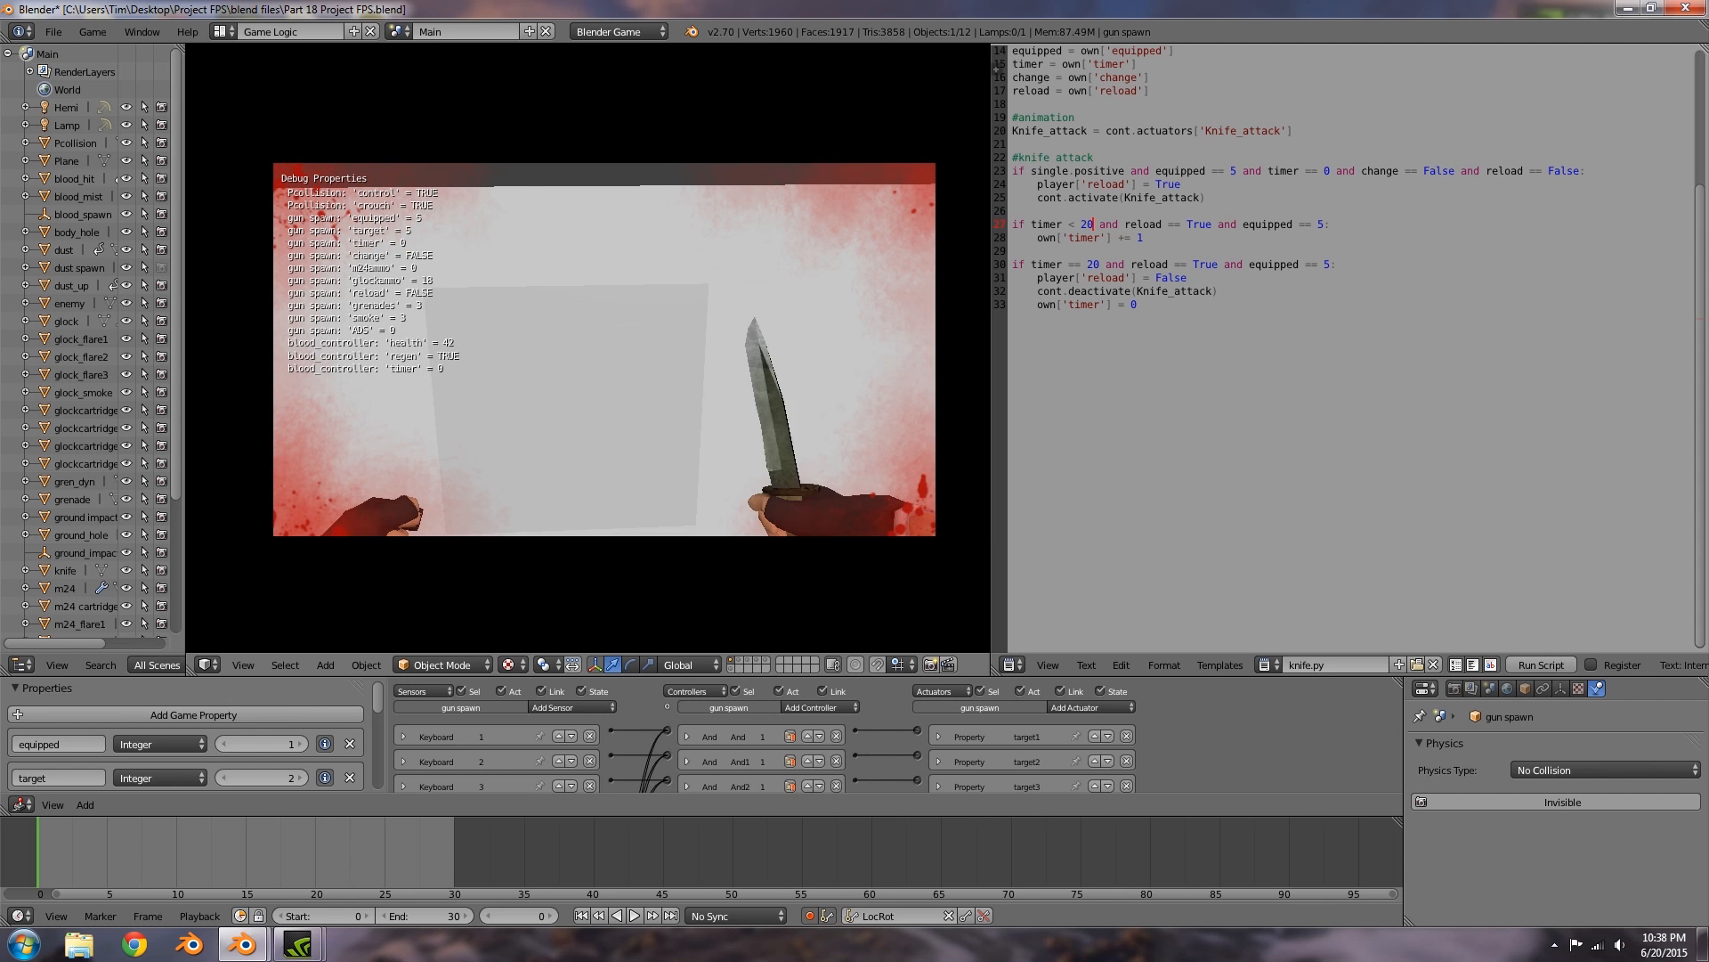
left_click(604, 349)
left_click(605, 349)
left_click(605, 349)
left_click(605, 349)
key("a")
left_click(605, 349)
left_click(605, 349)
left_click(605, 349)
left_click(604, 349)
left_click(604, 349)
key("Escape")
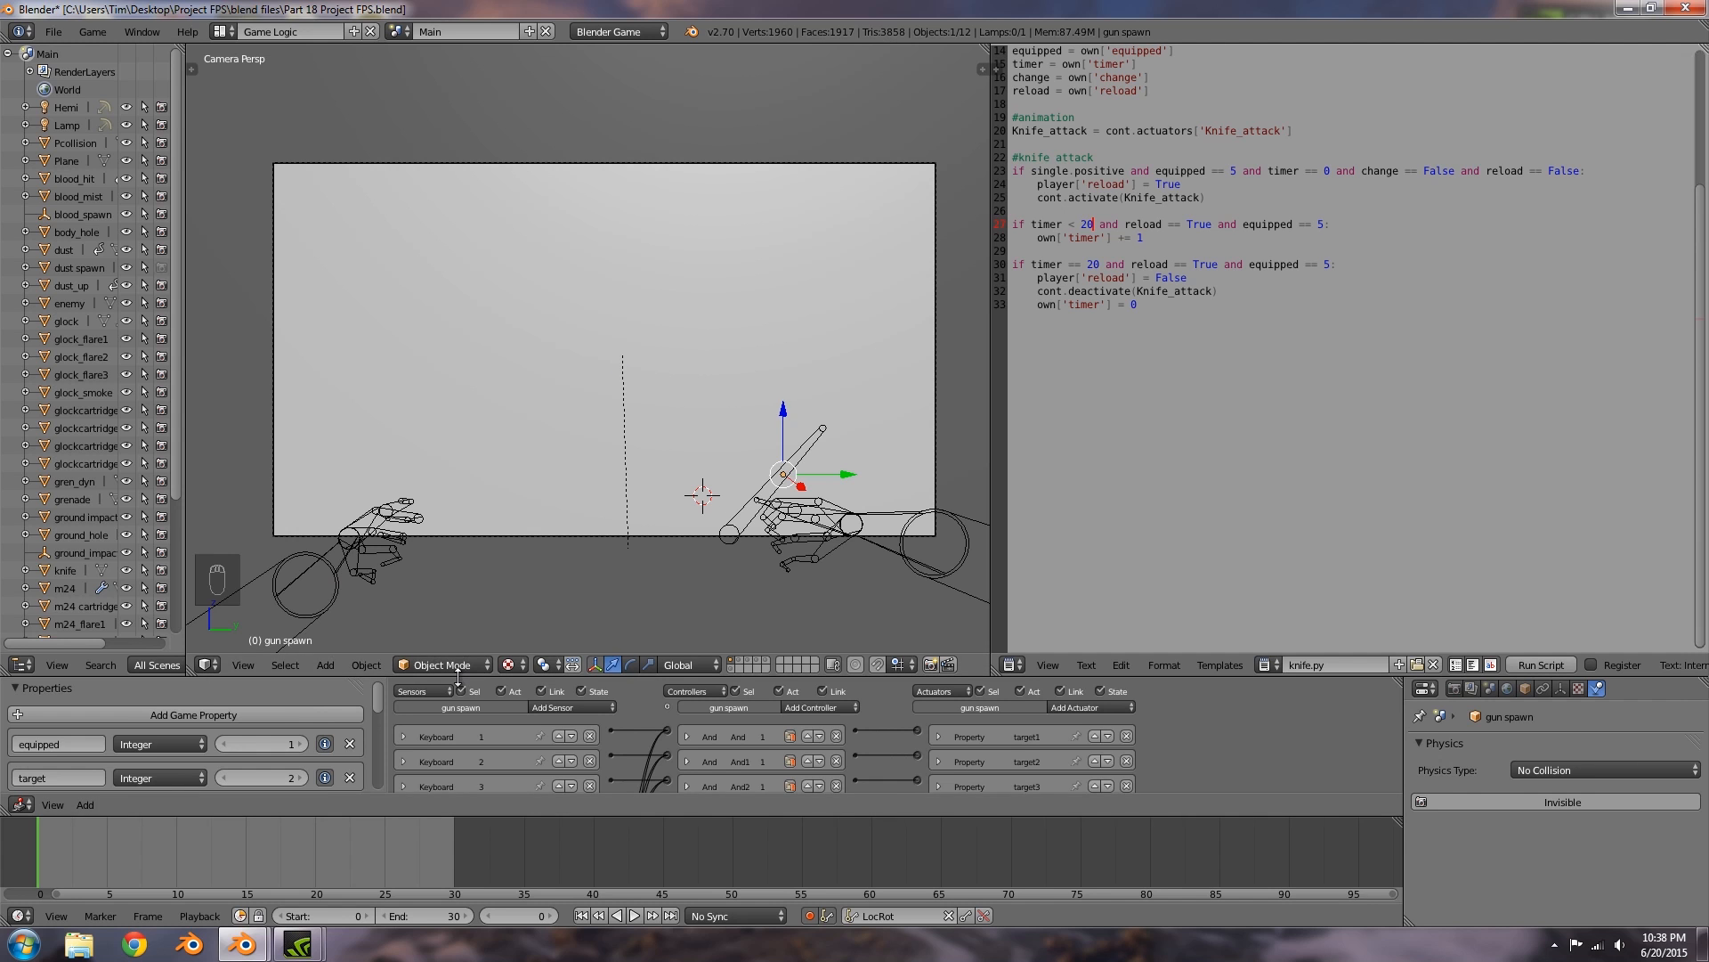
Step: Enlarge the logic area, select the player rig, and show its Knife attack action in the Dope Sheet at frame 8
left_click_drag(456, 674, 455, 568)
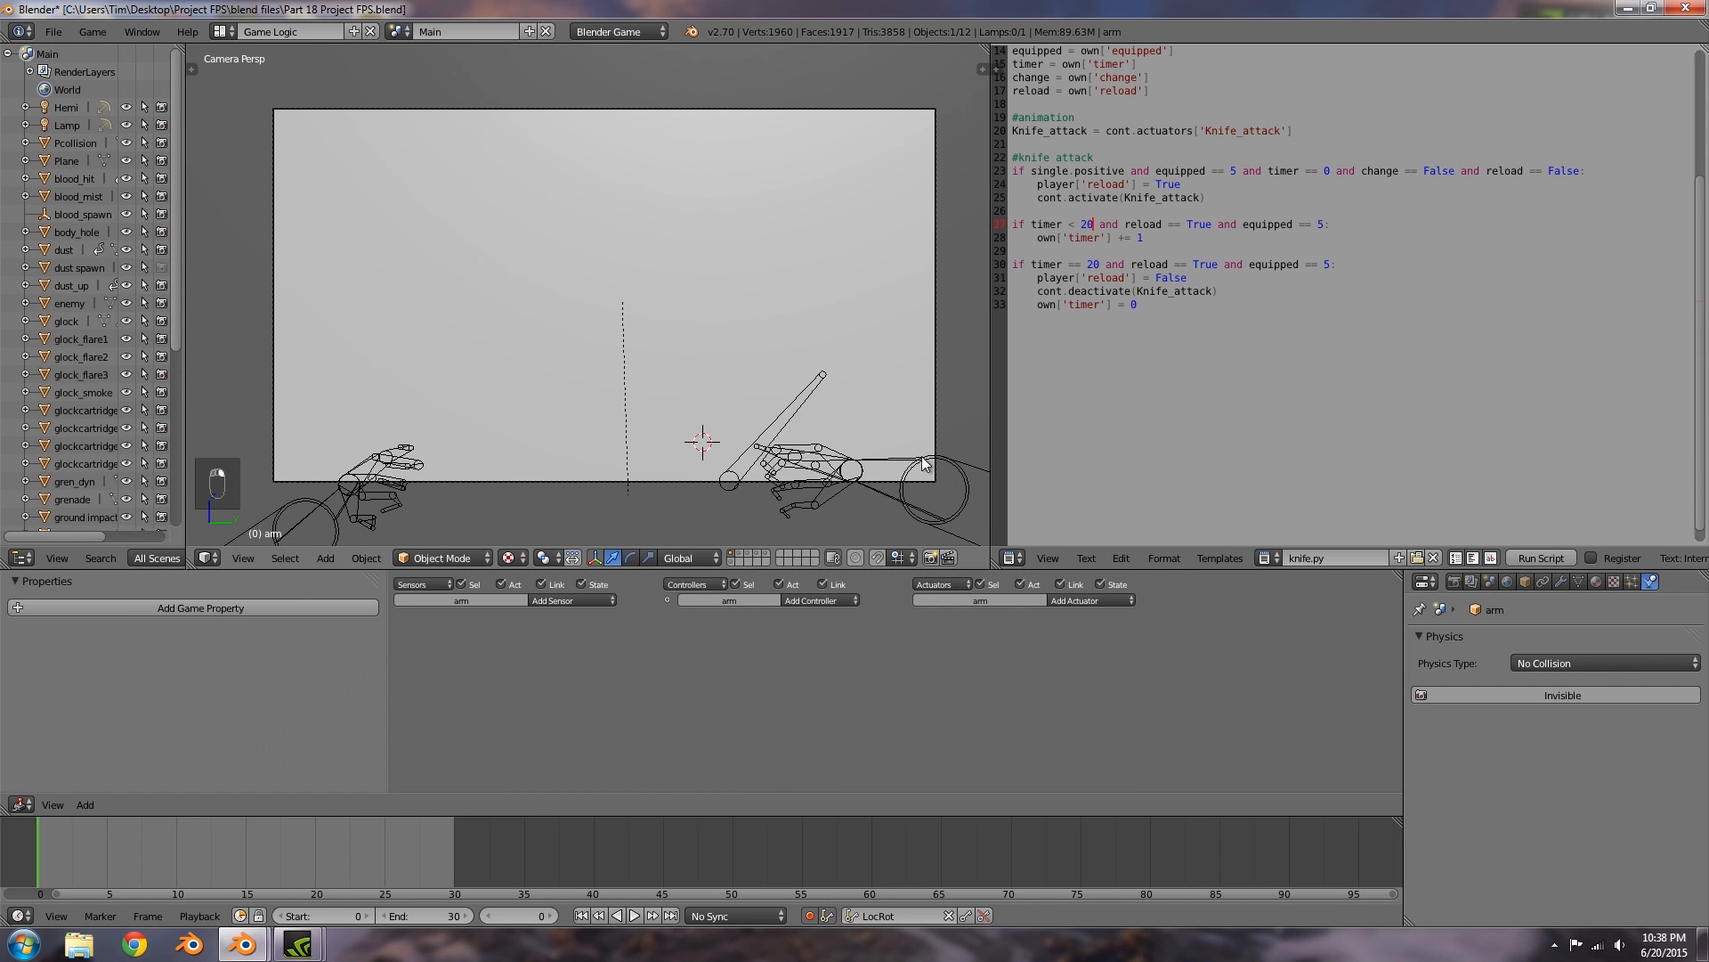
right_click(916, 460)
left_click(1022, 559)
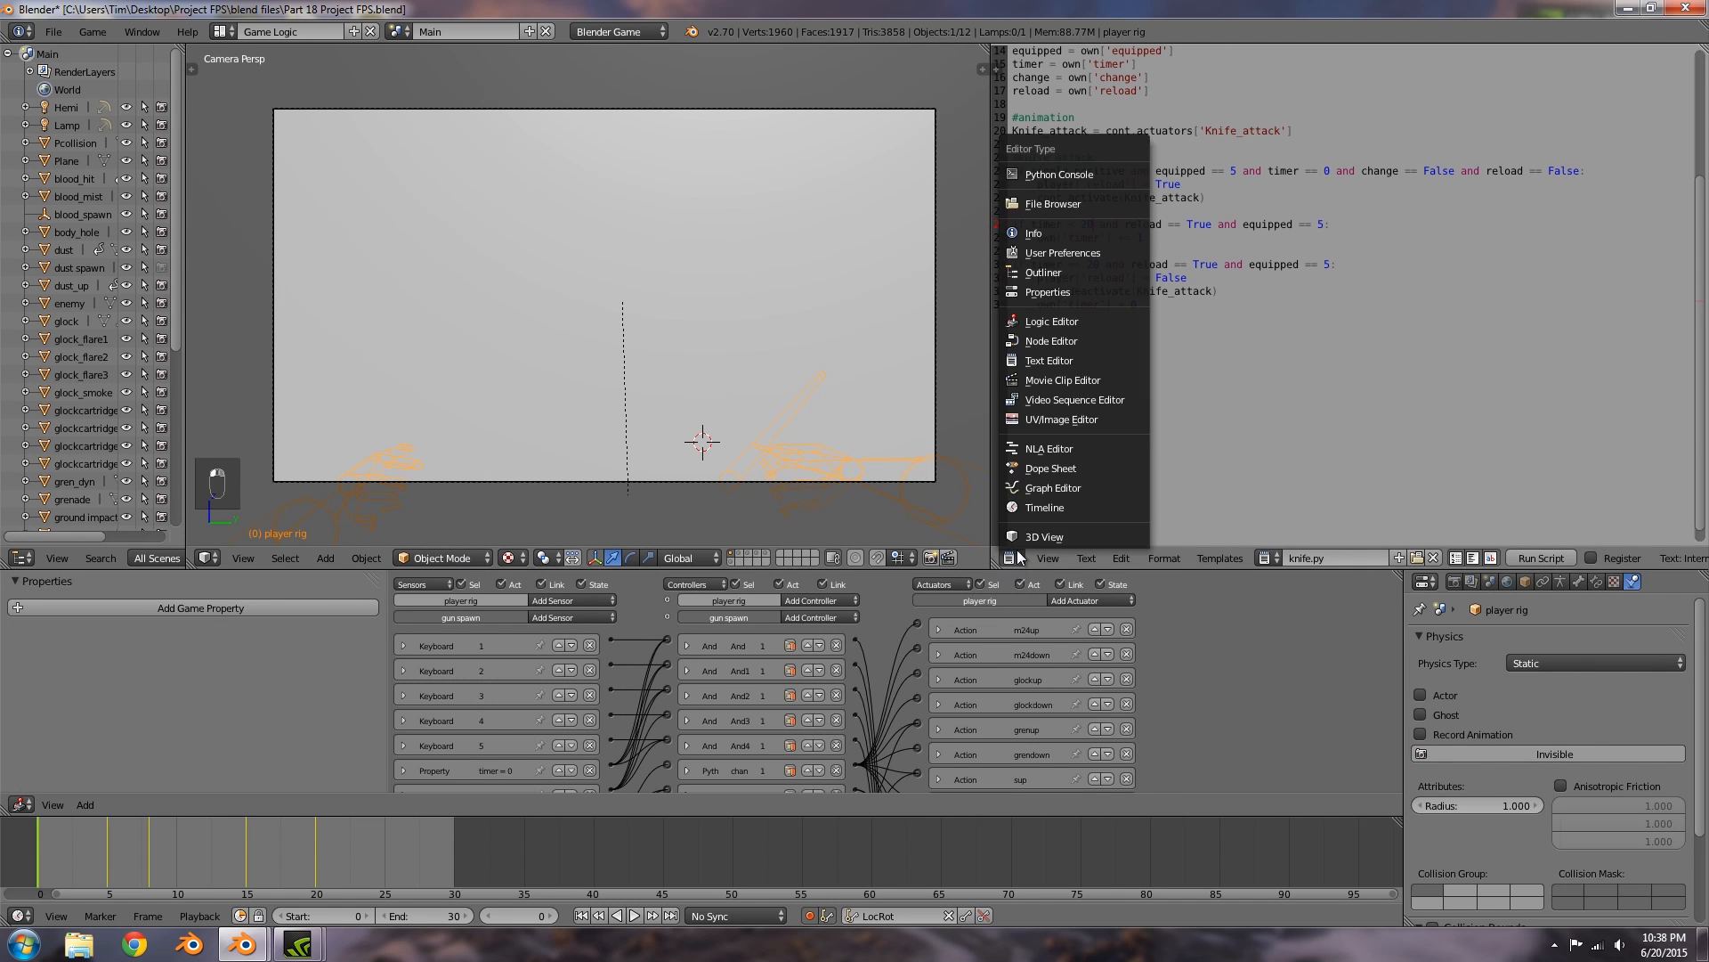
left_click(1030, 469)
mouse_move(1415, 222)
left_mouse_down()
mouse_move(1400, 211)
mouse_move(1415, 214)
left_mouse_up()
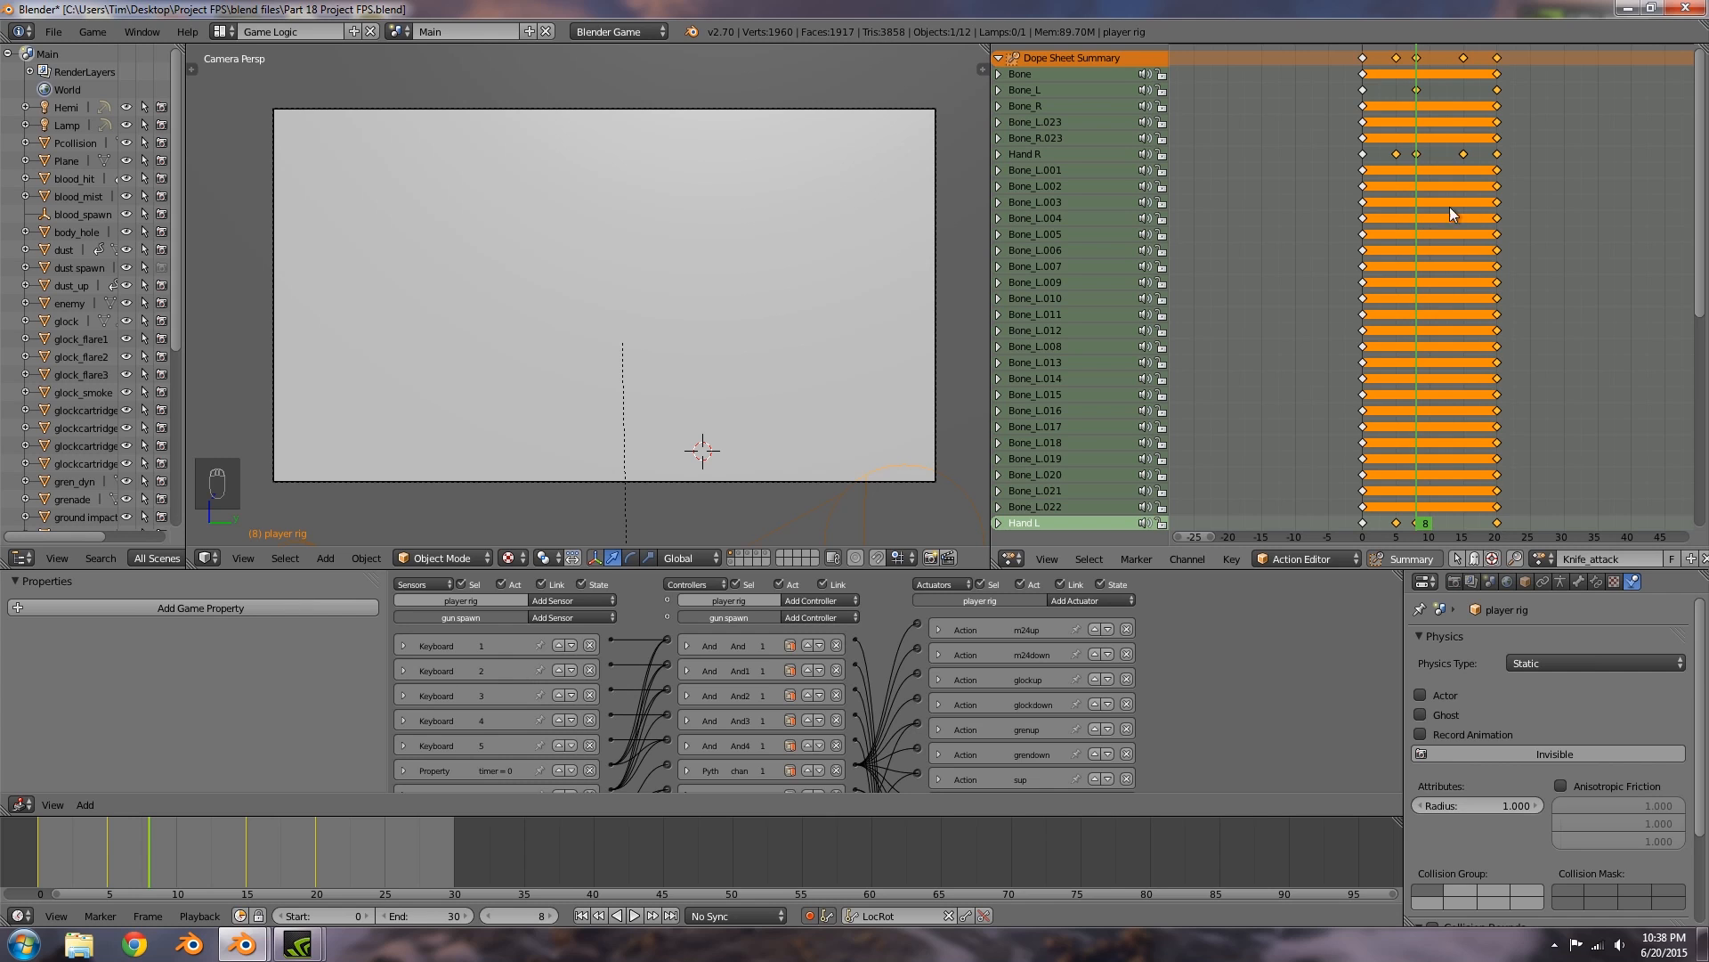
Step: Move only the Knife attack keyframes at frame 8 two frames forward to frame 10
key("a")
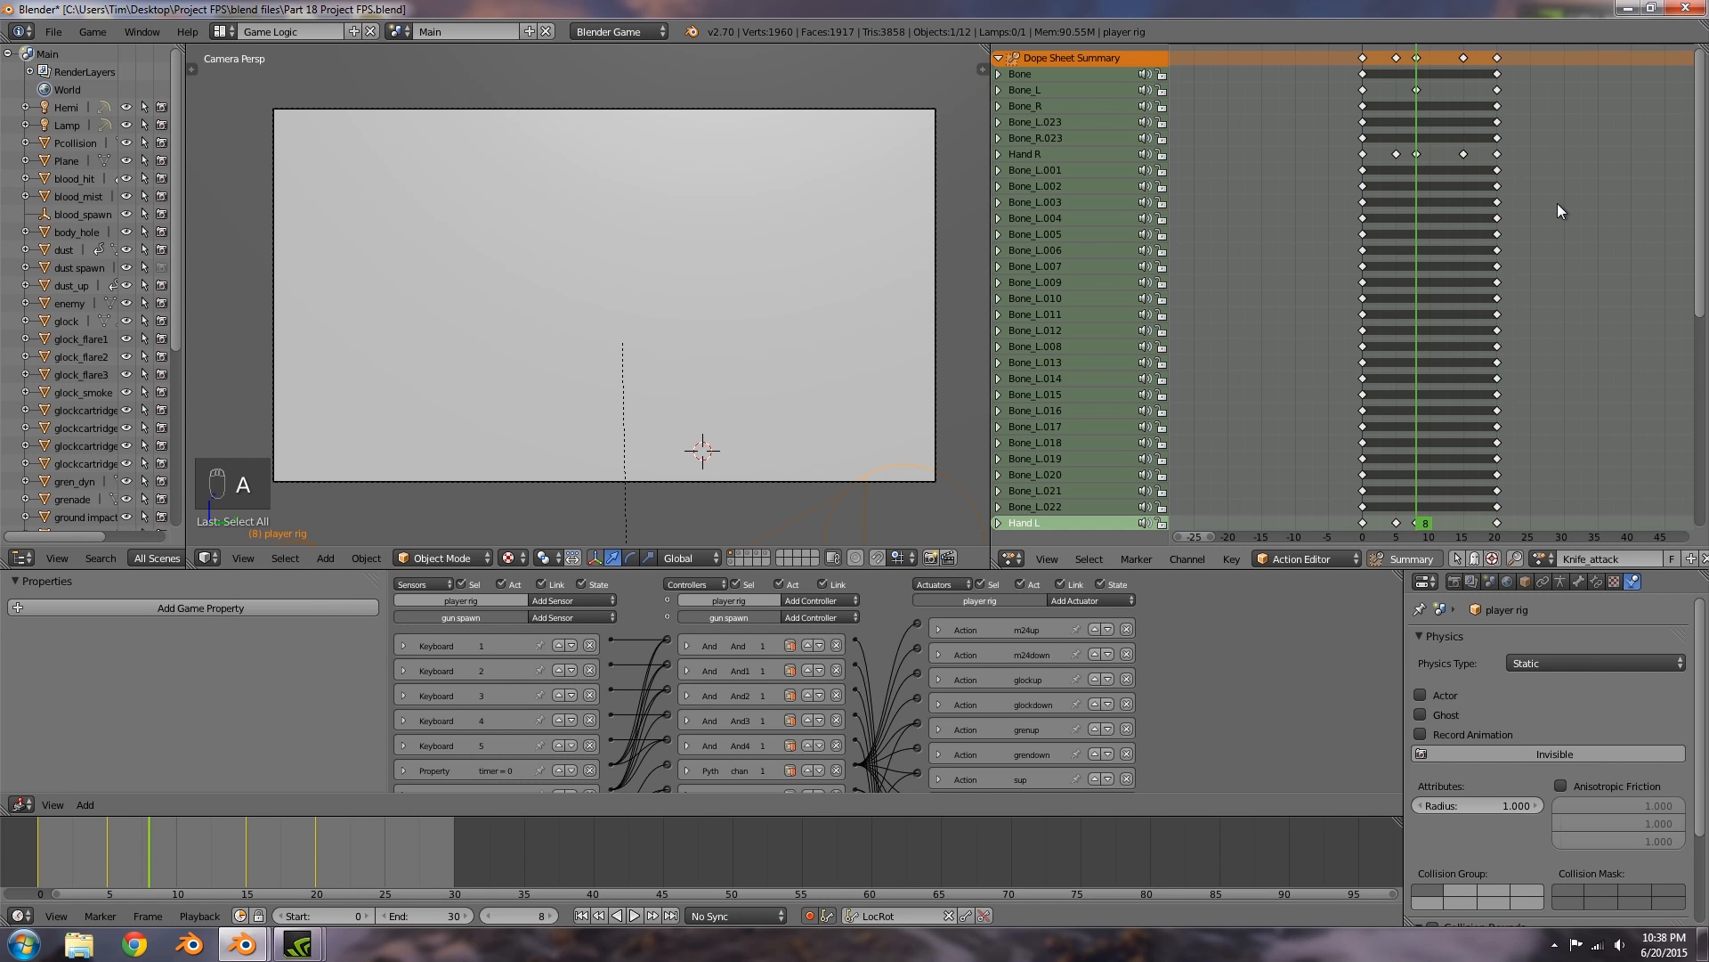
key("ctrl+k")
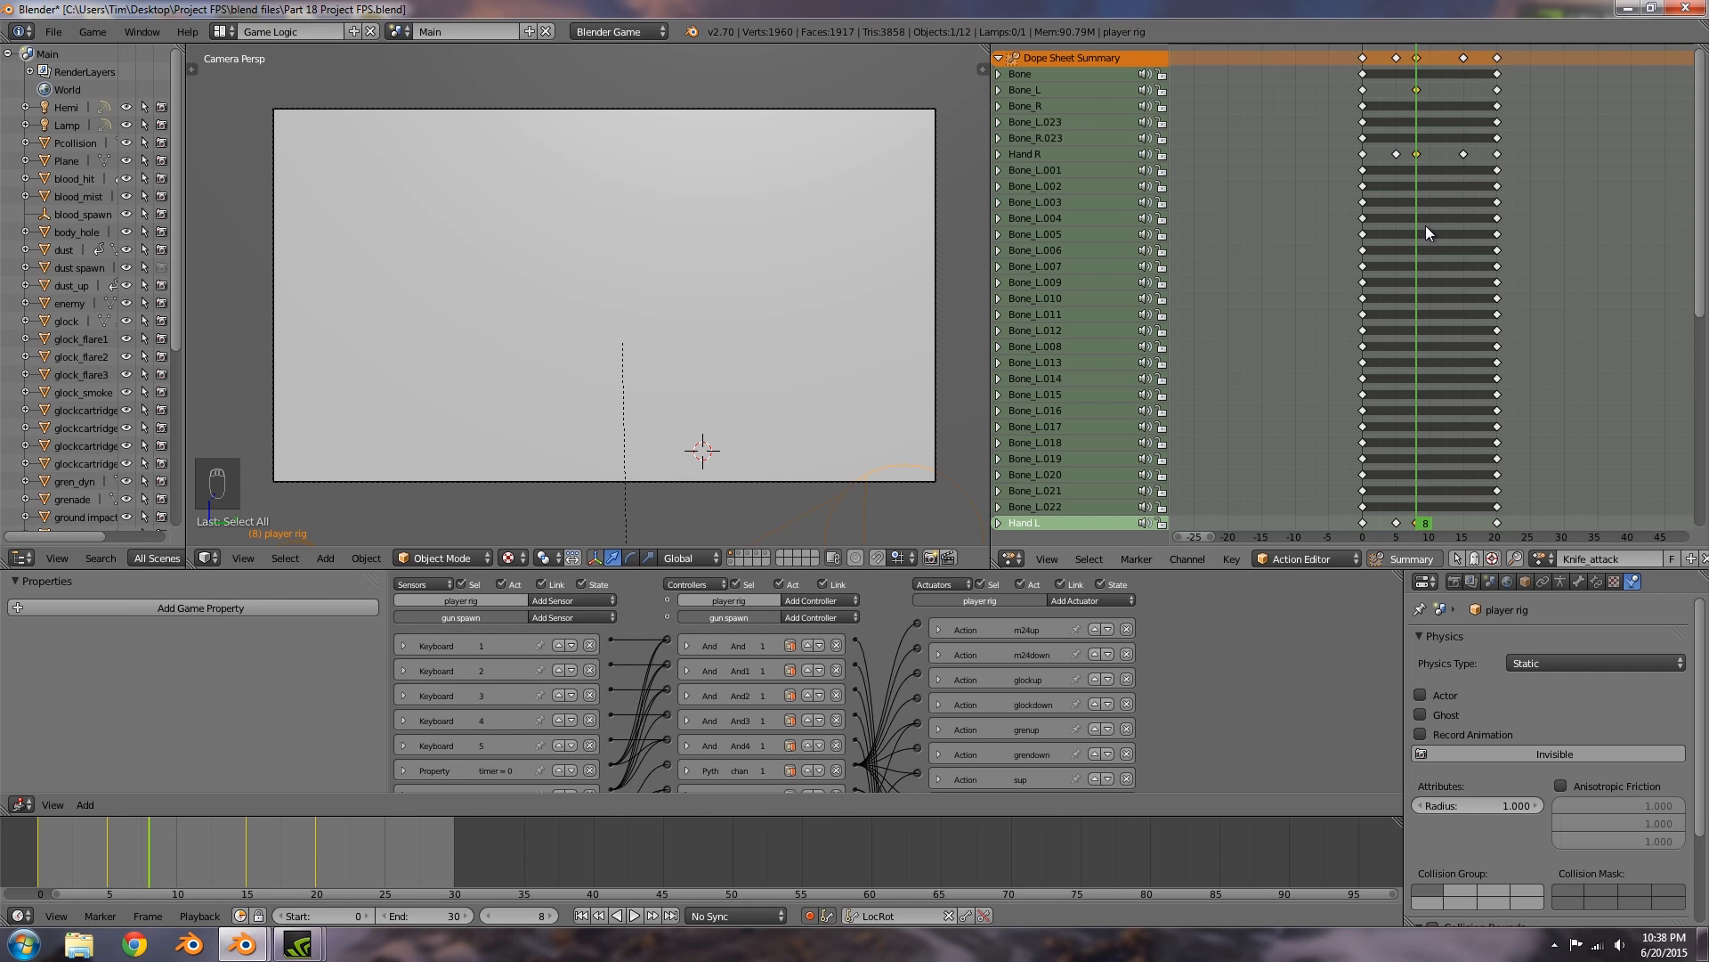
key("g")
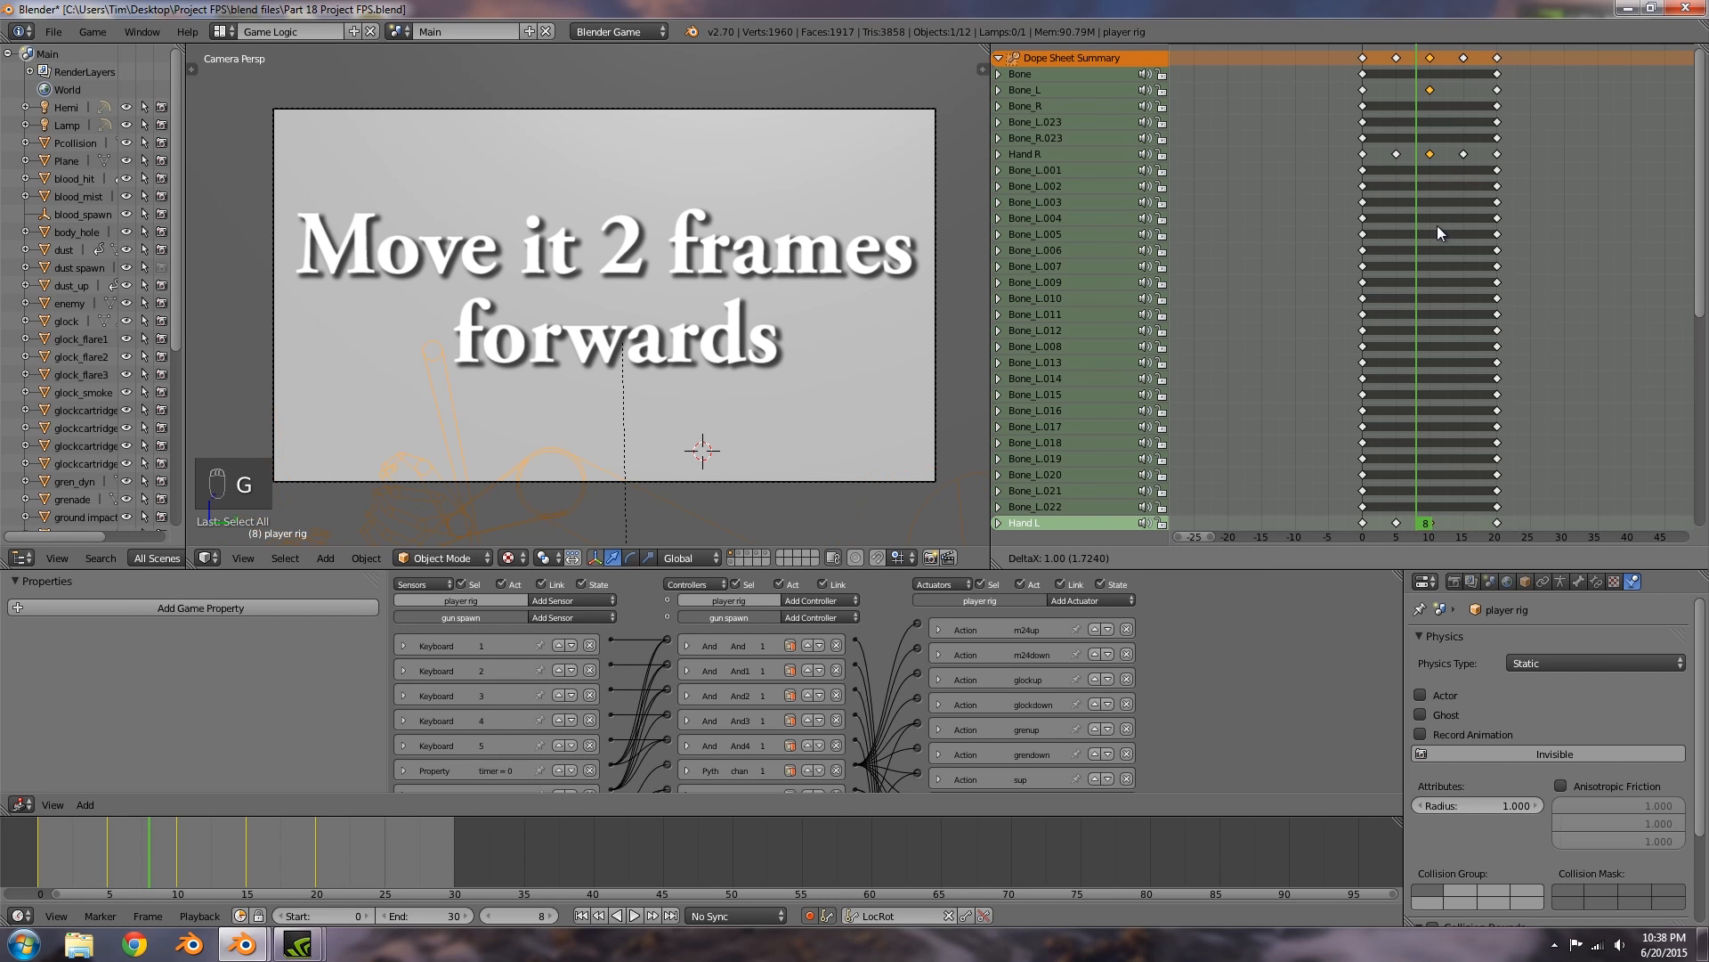
left_click(1438, 228)
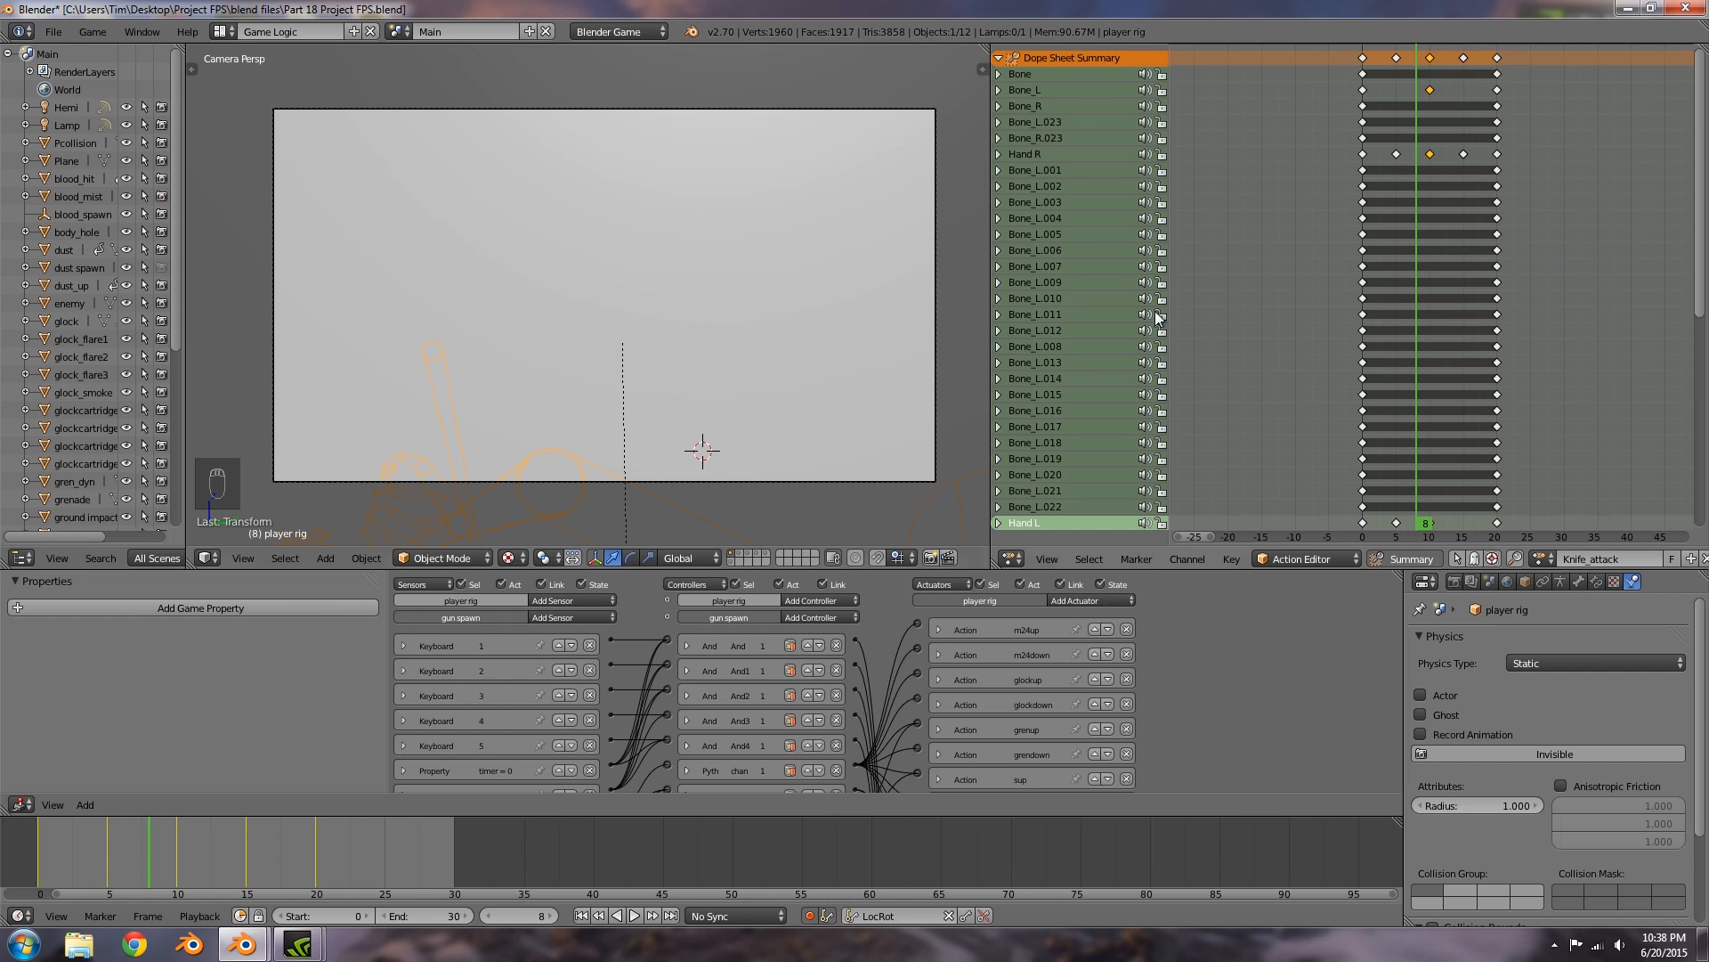
Step: Run the game again, equip the knife, test the retimed attack several times, and exit the game
key("p")
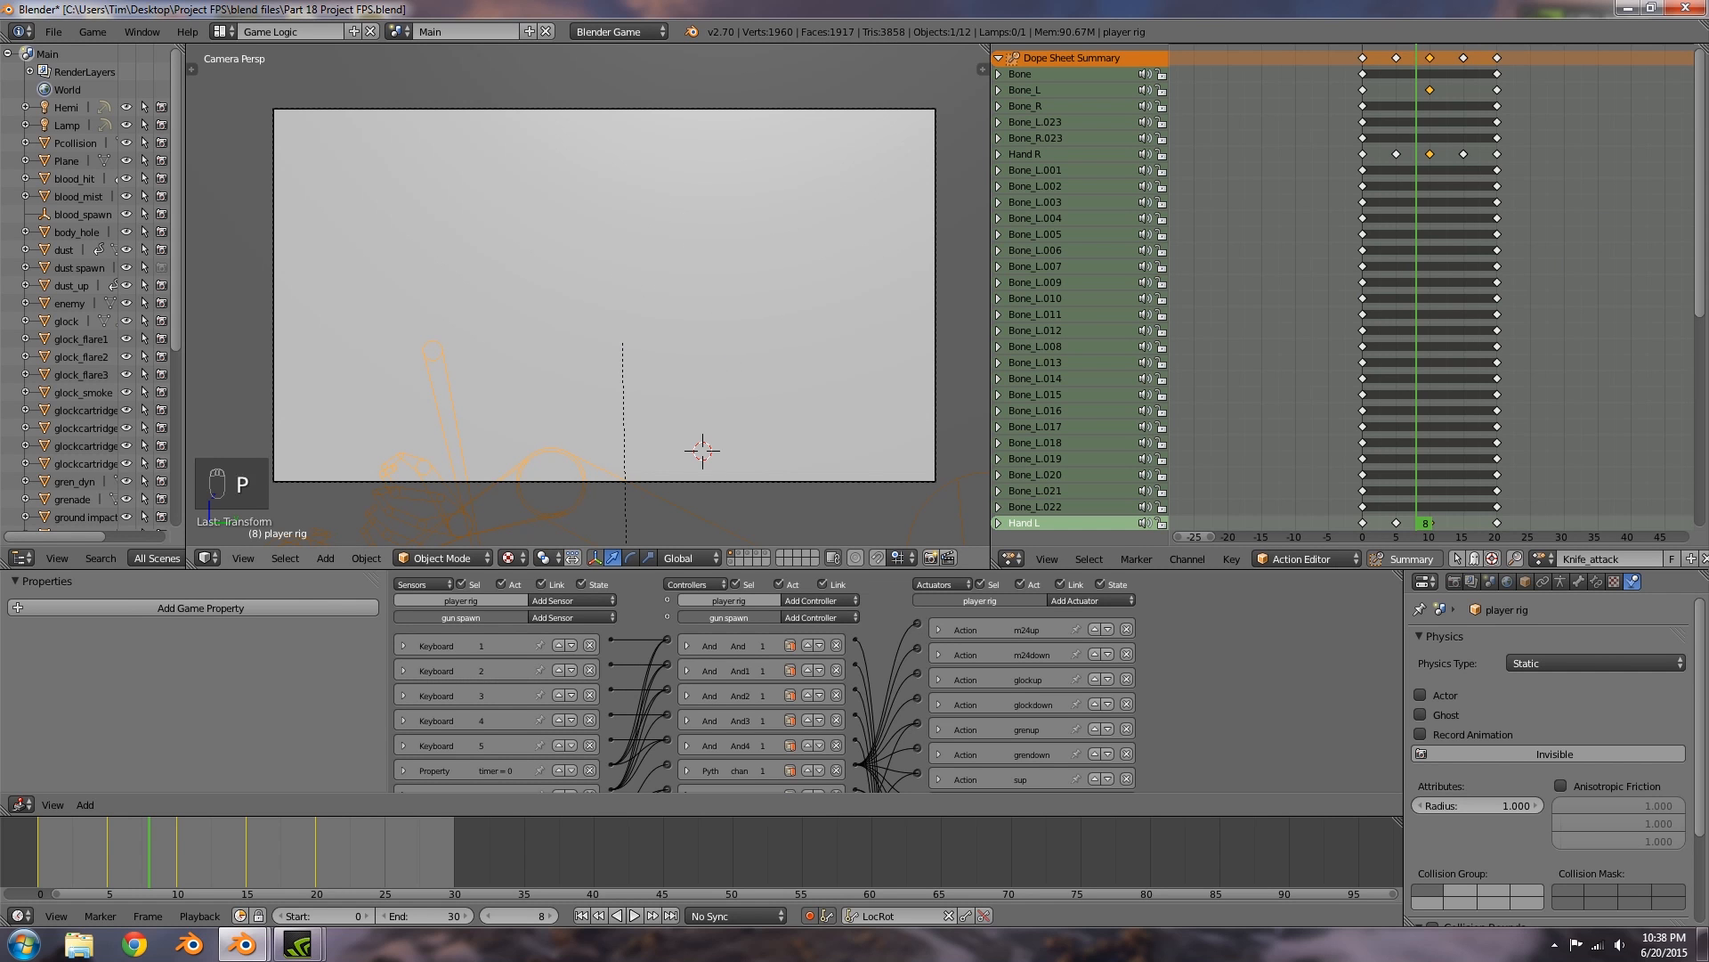
key("5")
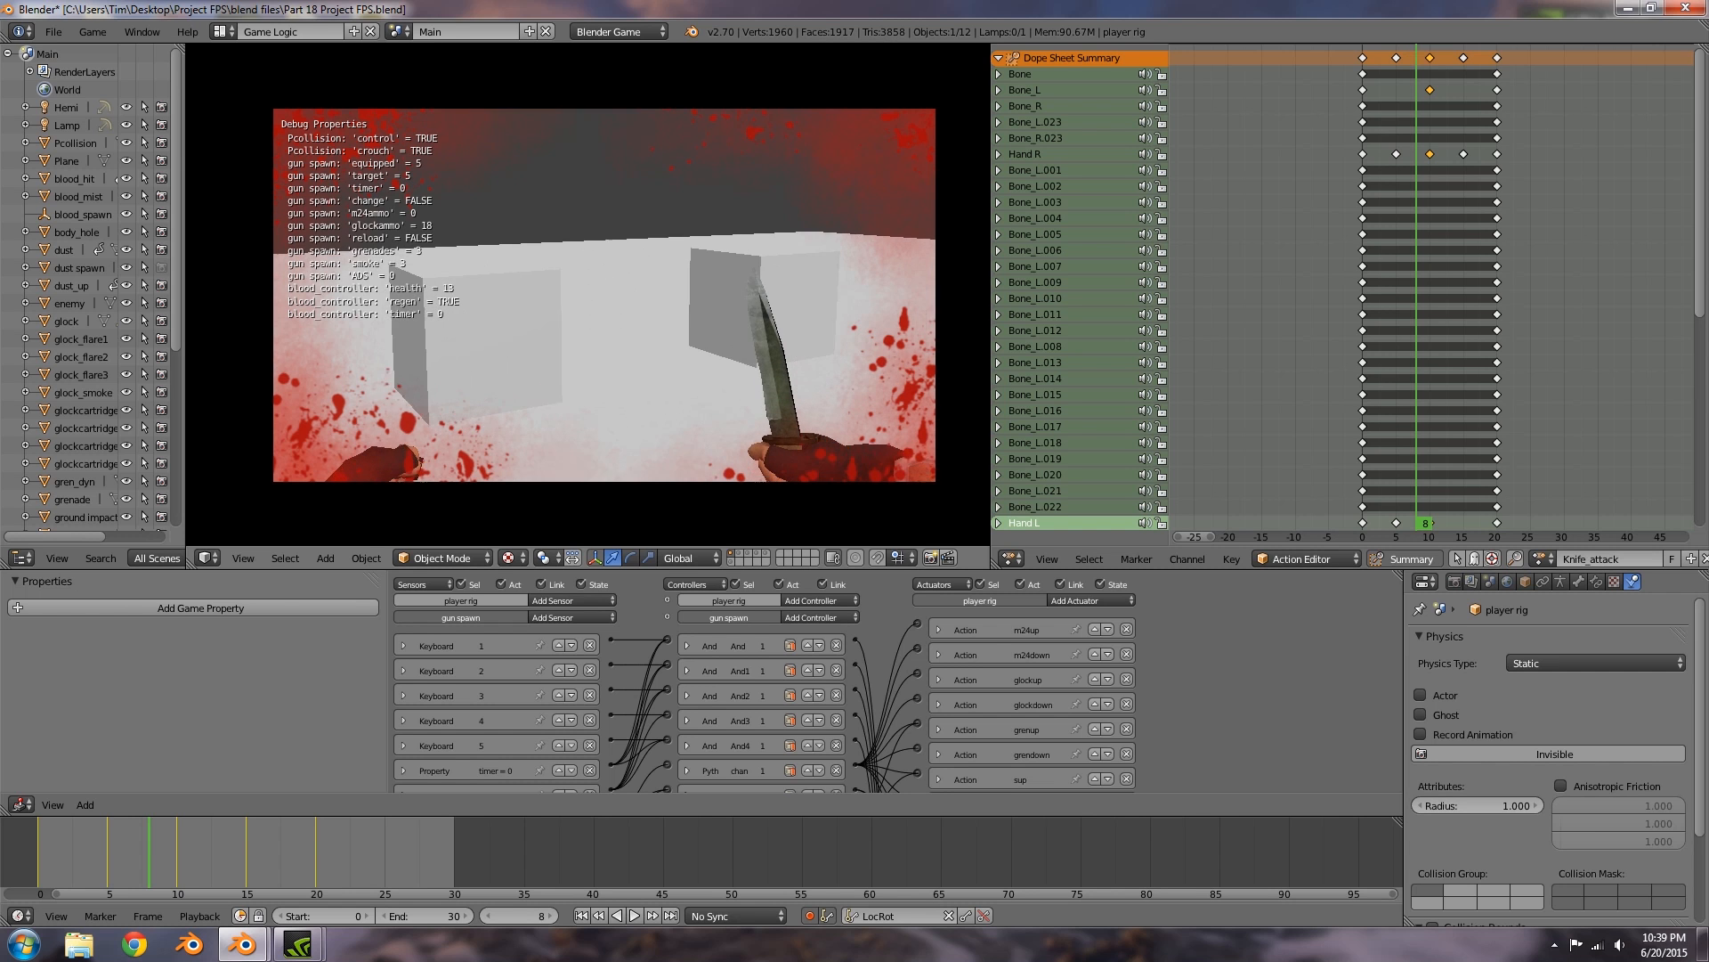
left_click(604, 295)
left_click(604, 295)
left_click(605, 295)
left_click(605, 295)
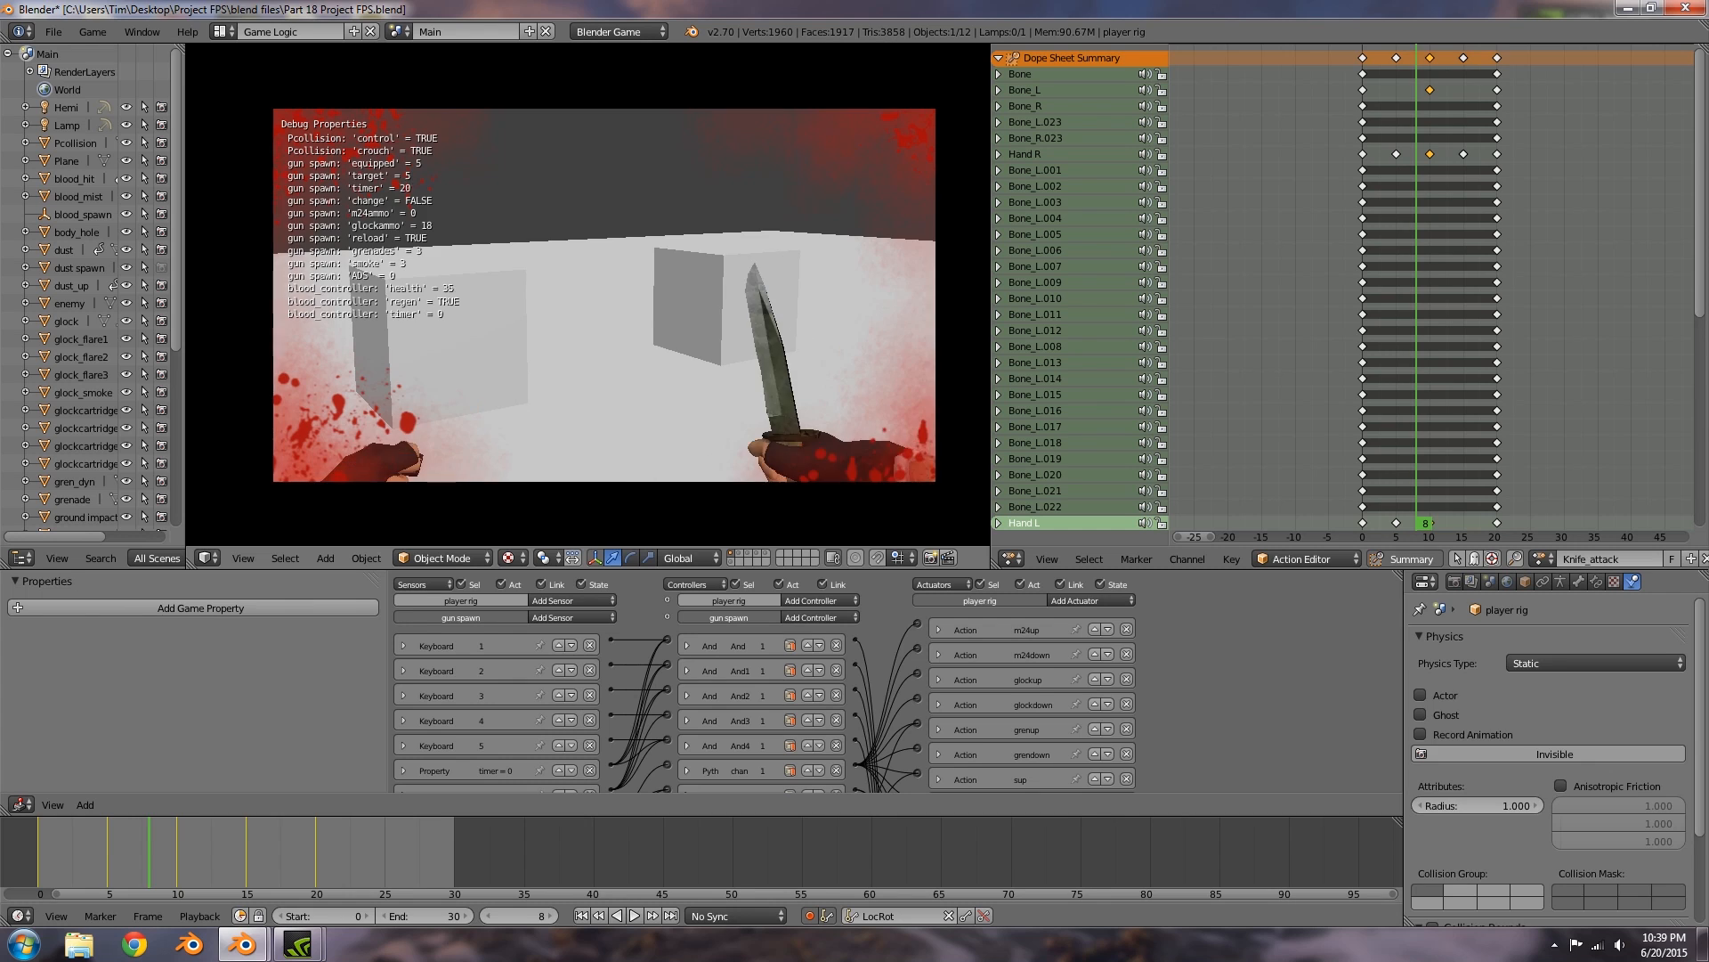
key("Escape")
middle_click_drag(538, 393, 638, 432)
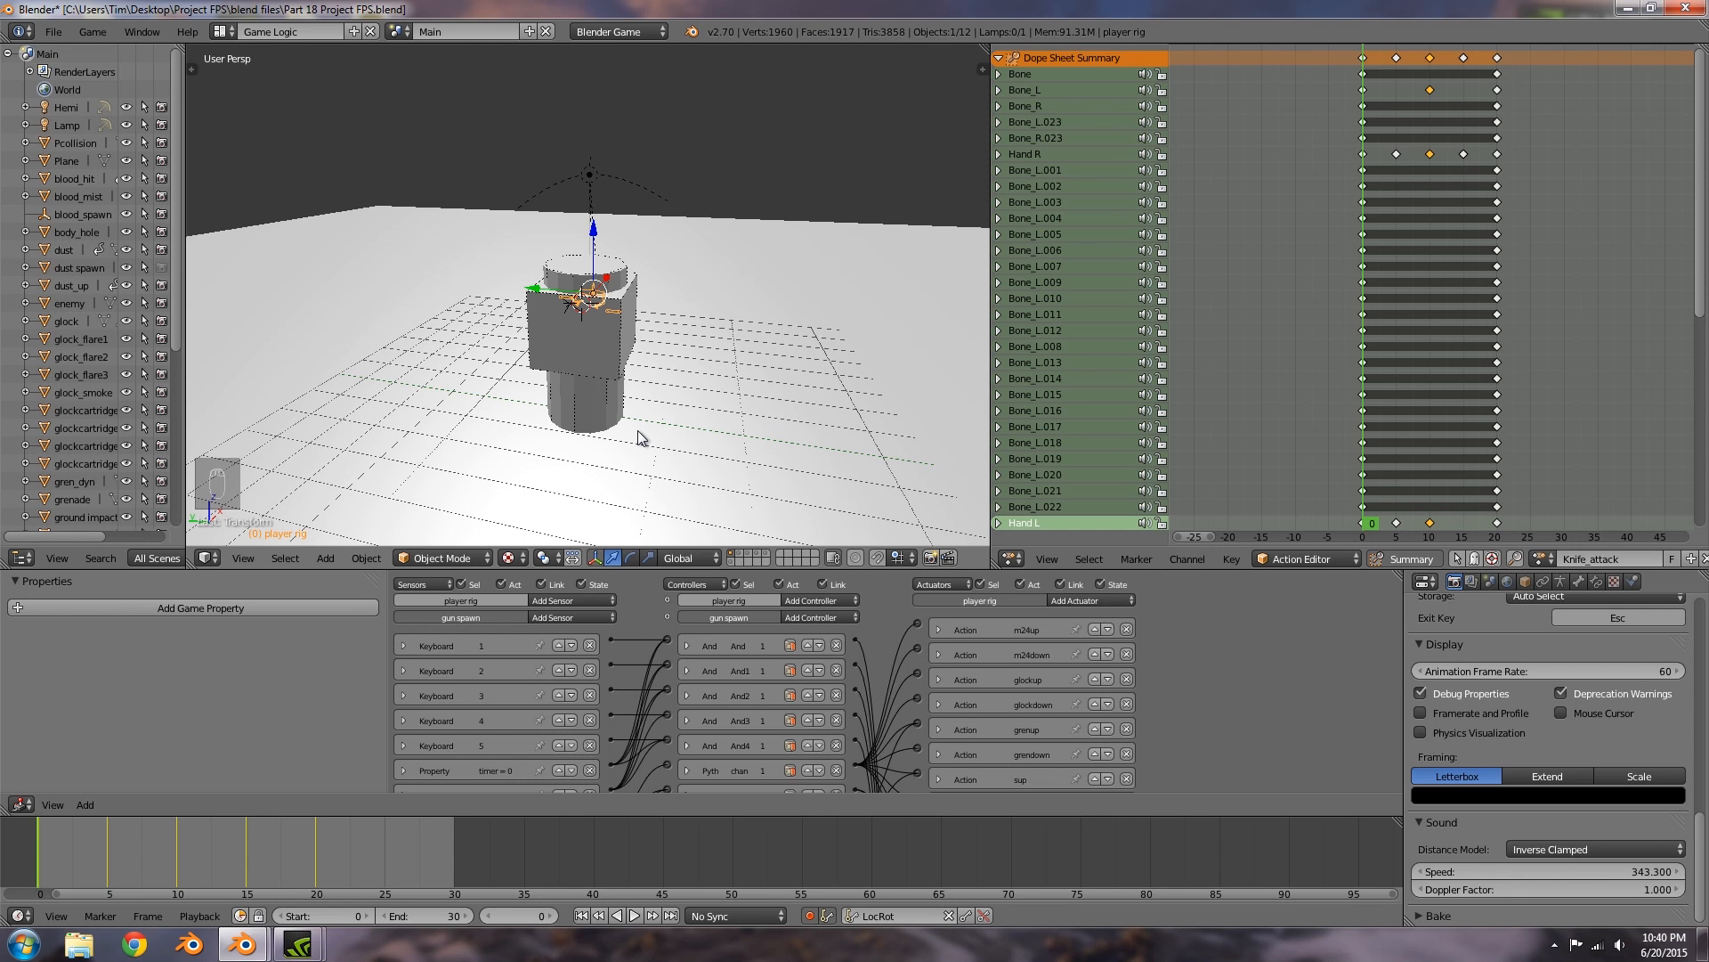
scroll(639, 436, "up", 5)
key("KP_0")
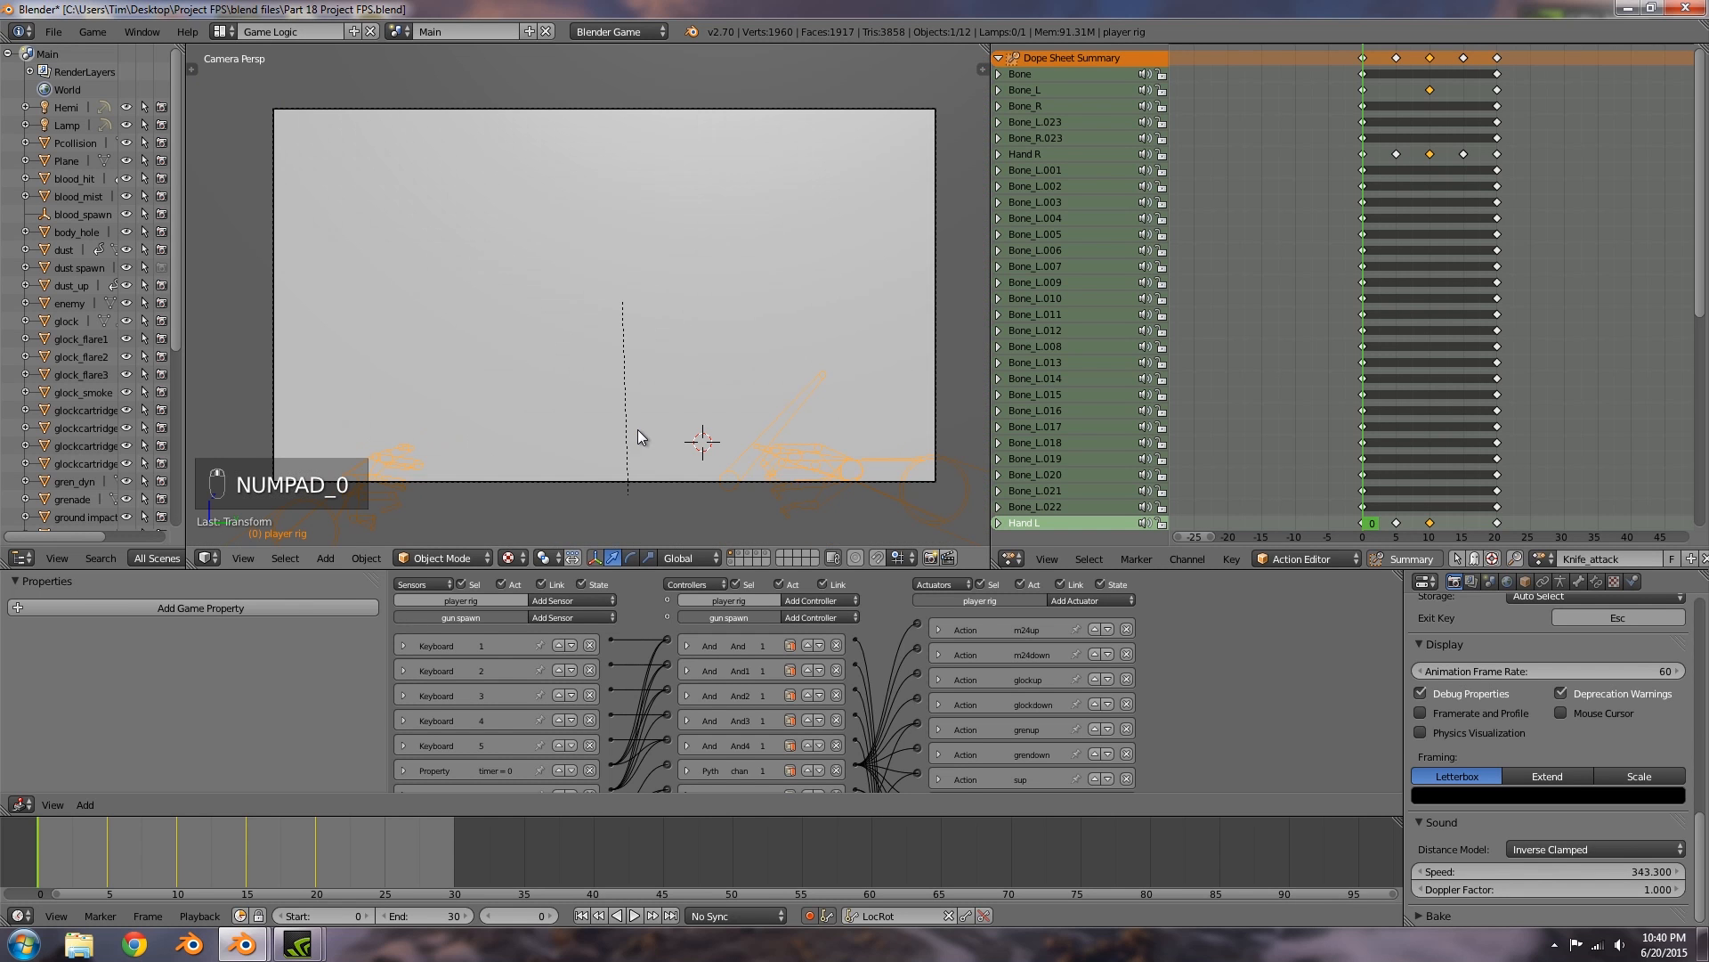
left_click(446, 552)
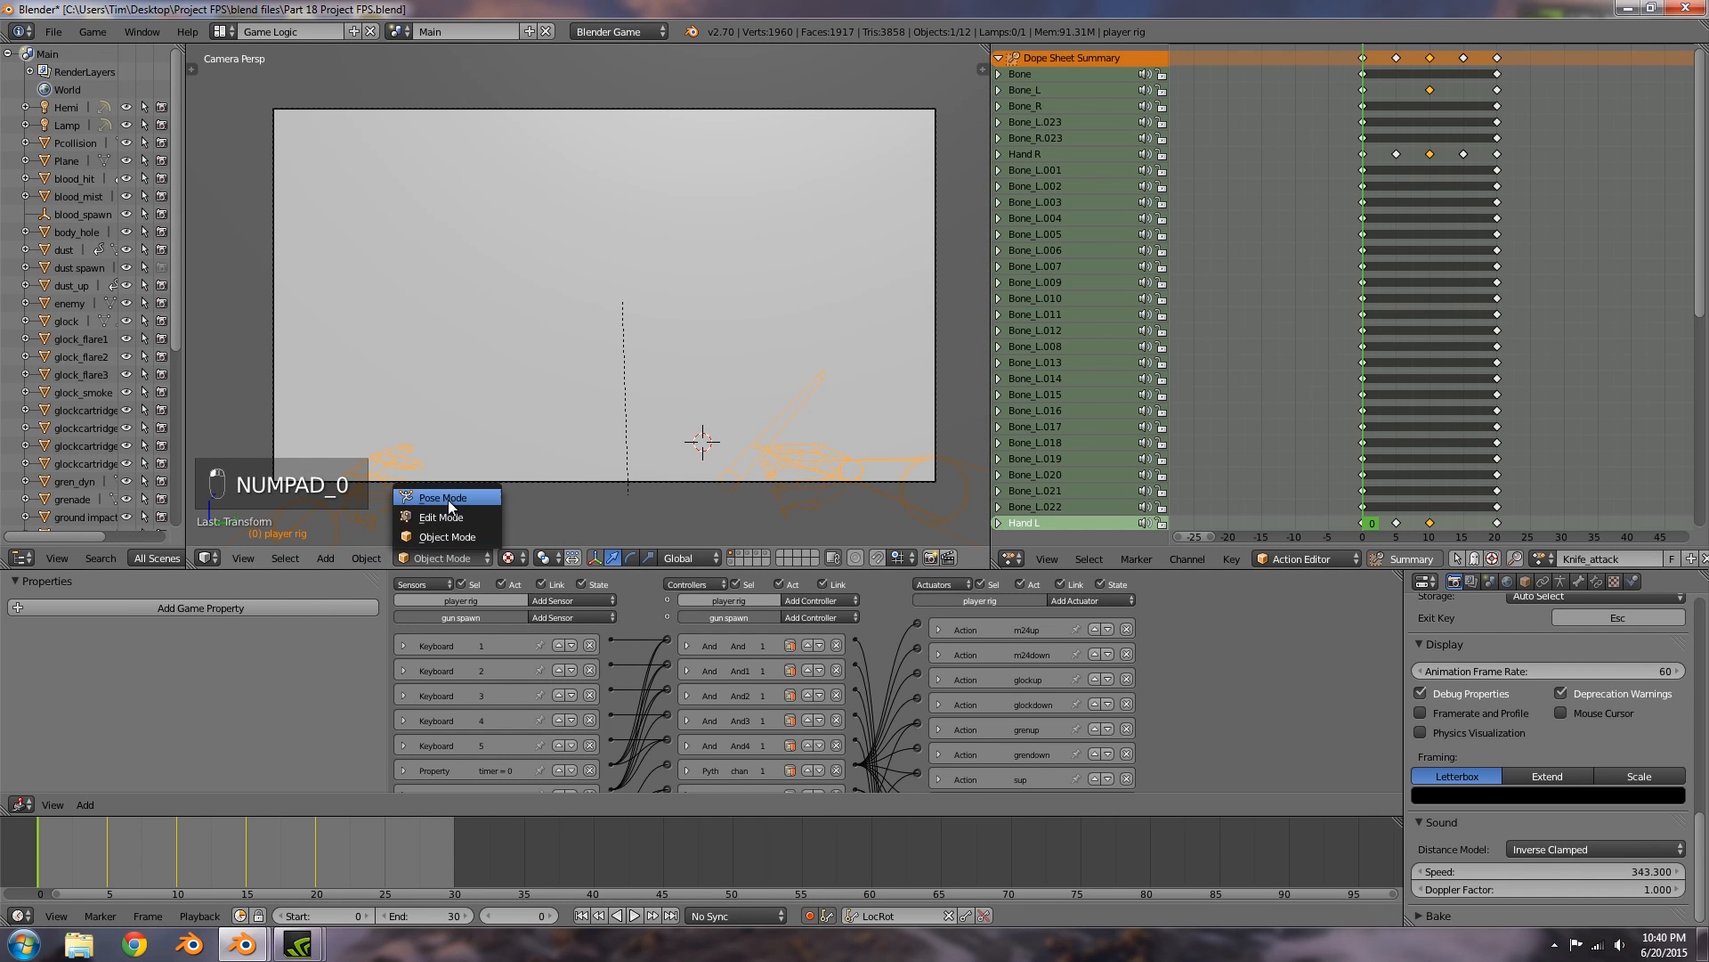
right_click(567, 357)
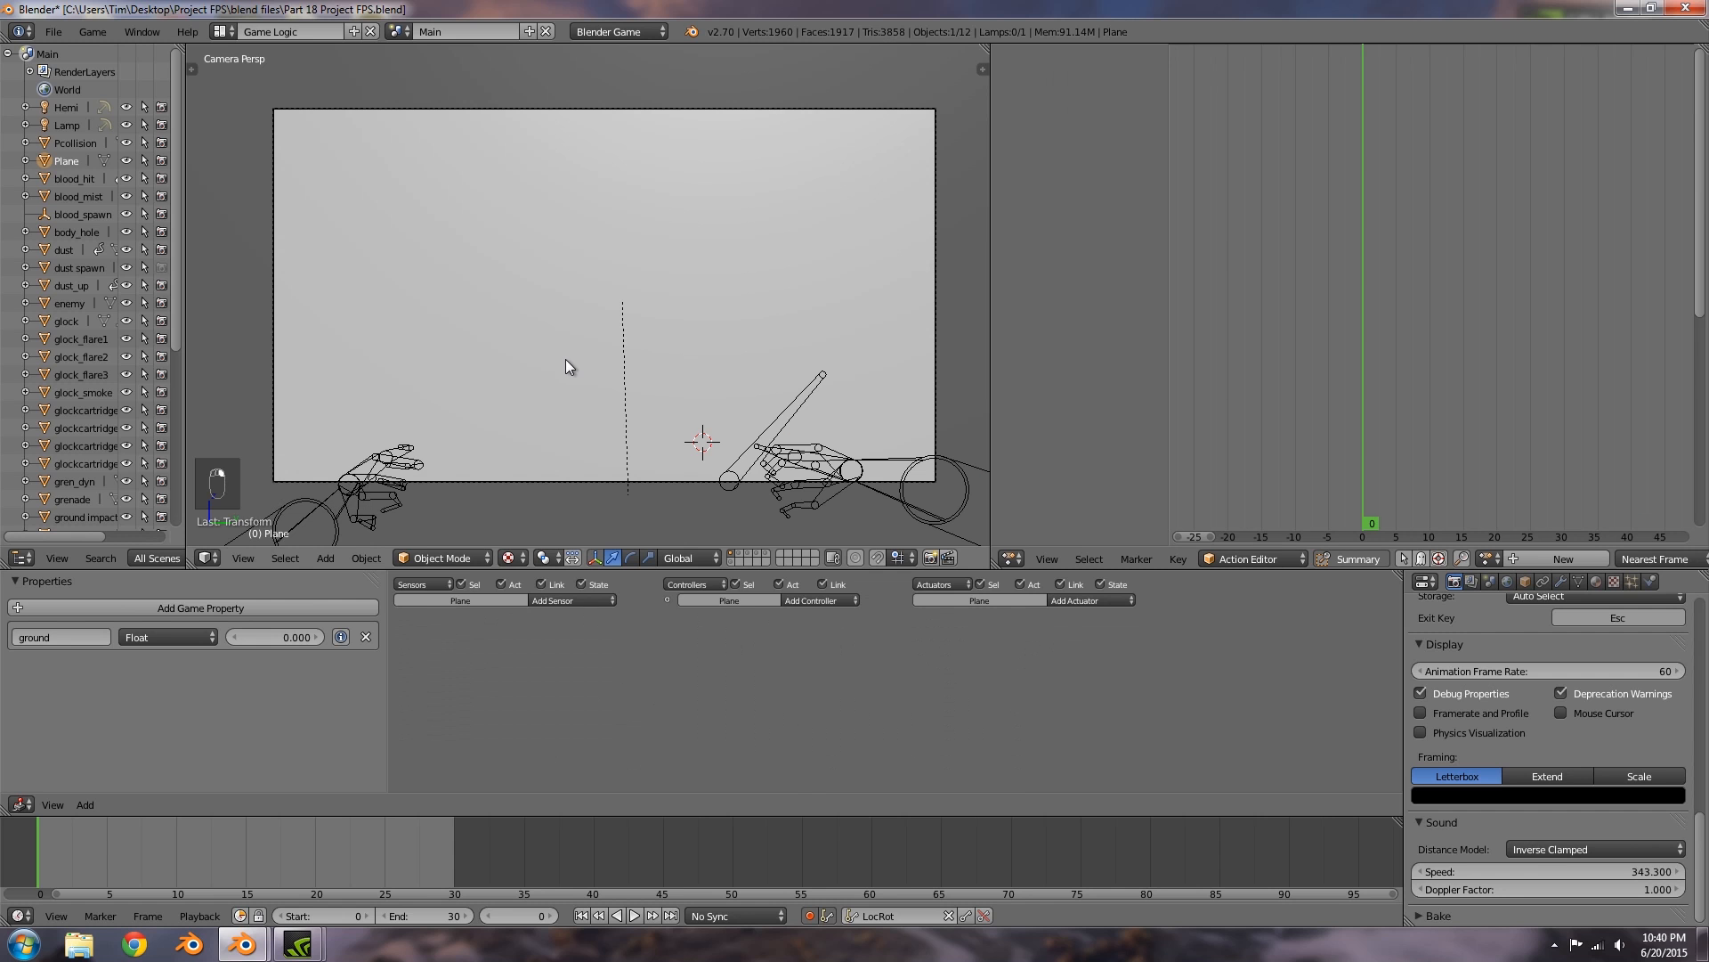
key("h")
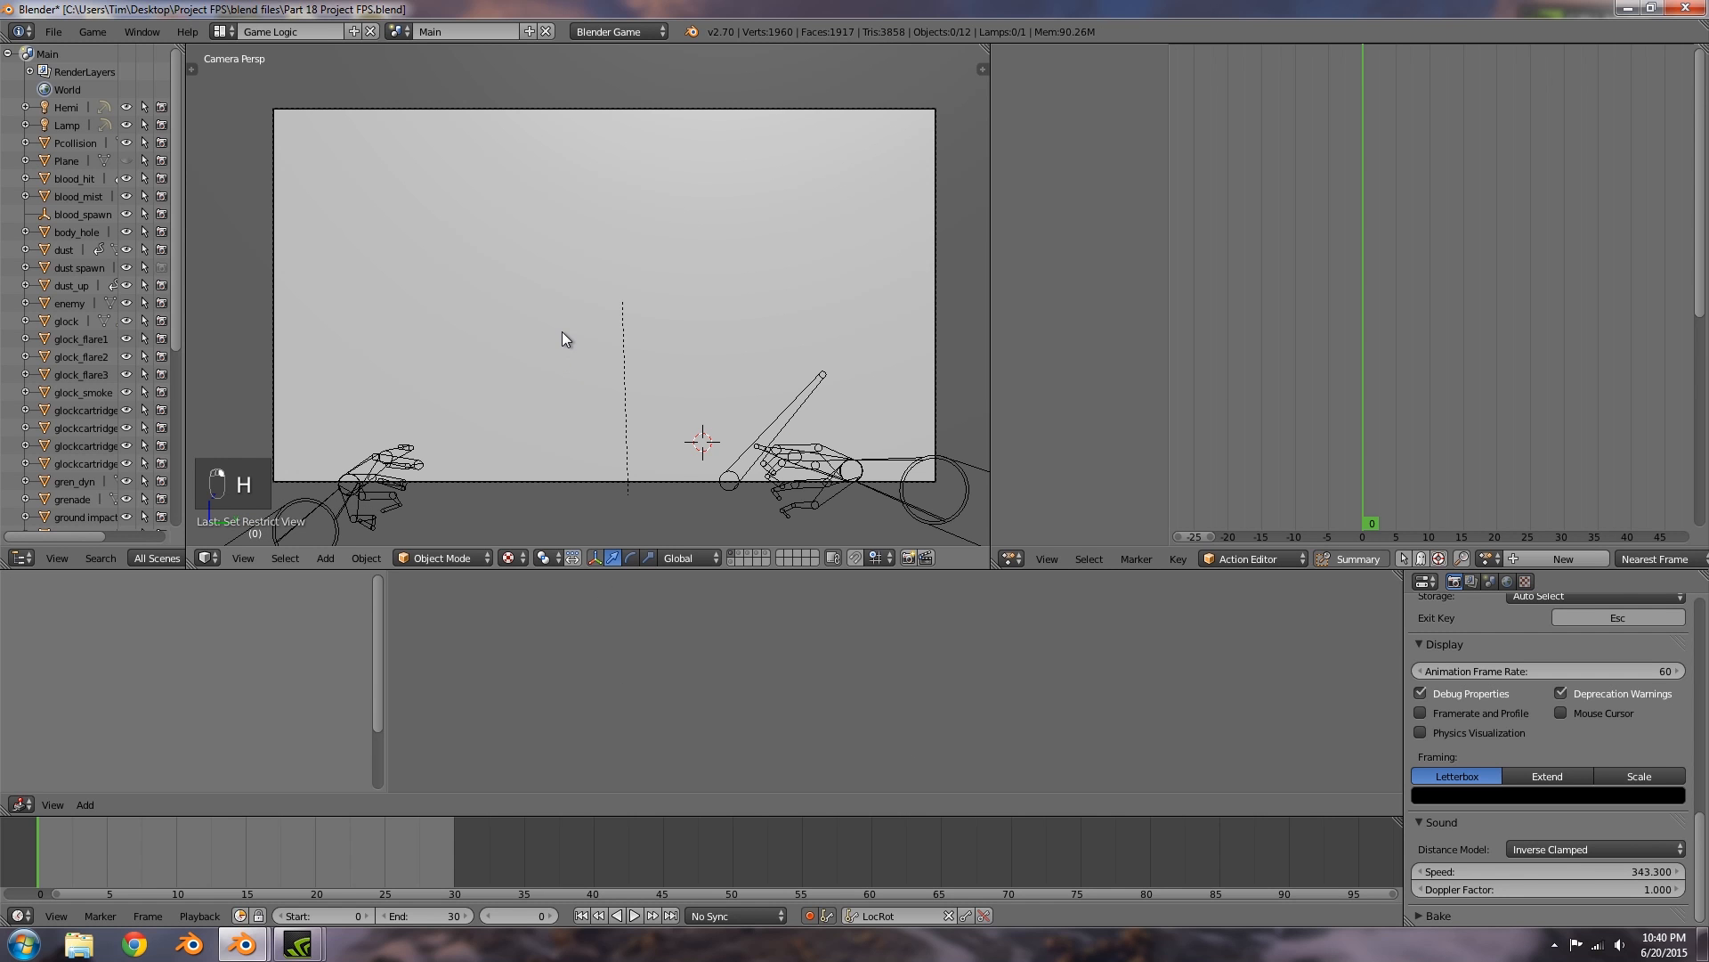
key("h")
middle_click_drag(419, 356, 534, 414)
scroll(534, 413, "down", 5)
key("alt+h")
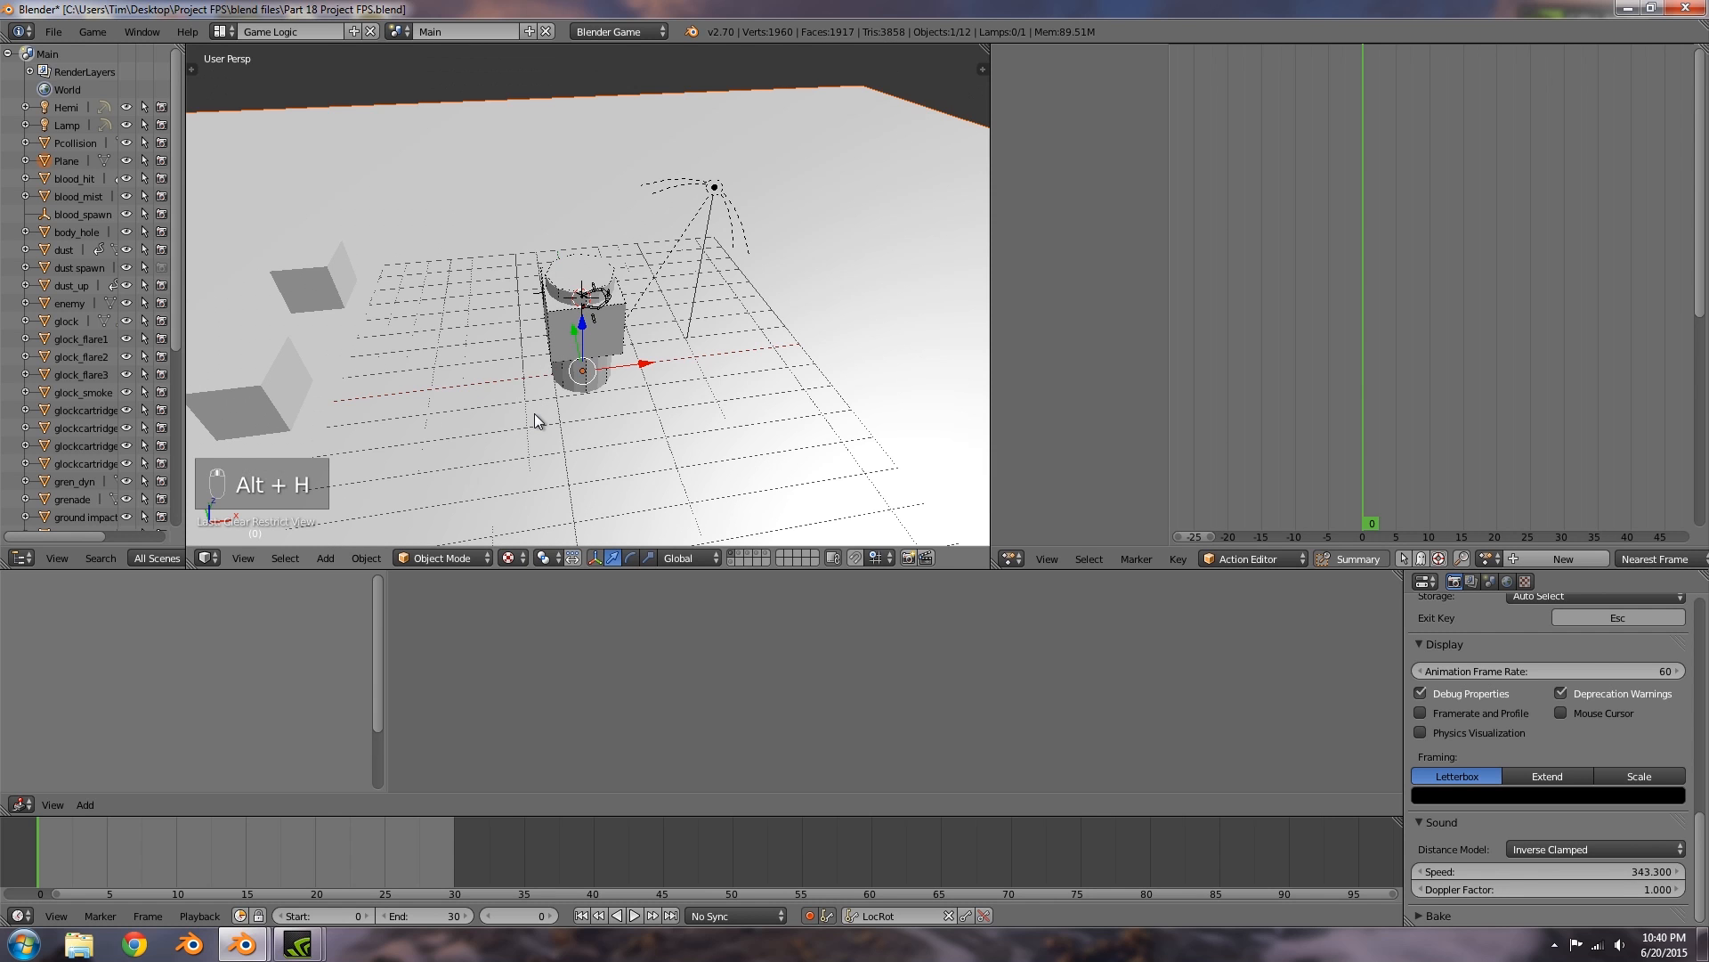
Step: Hide the player's collision box, cylinder and remaining shape surrounding the arms
scroll(538, 401, "up", 3)
key("a")
right_click(553, 330)
key("h")
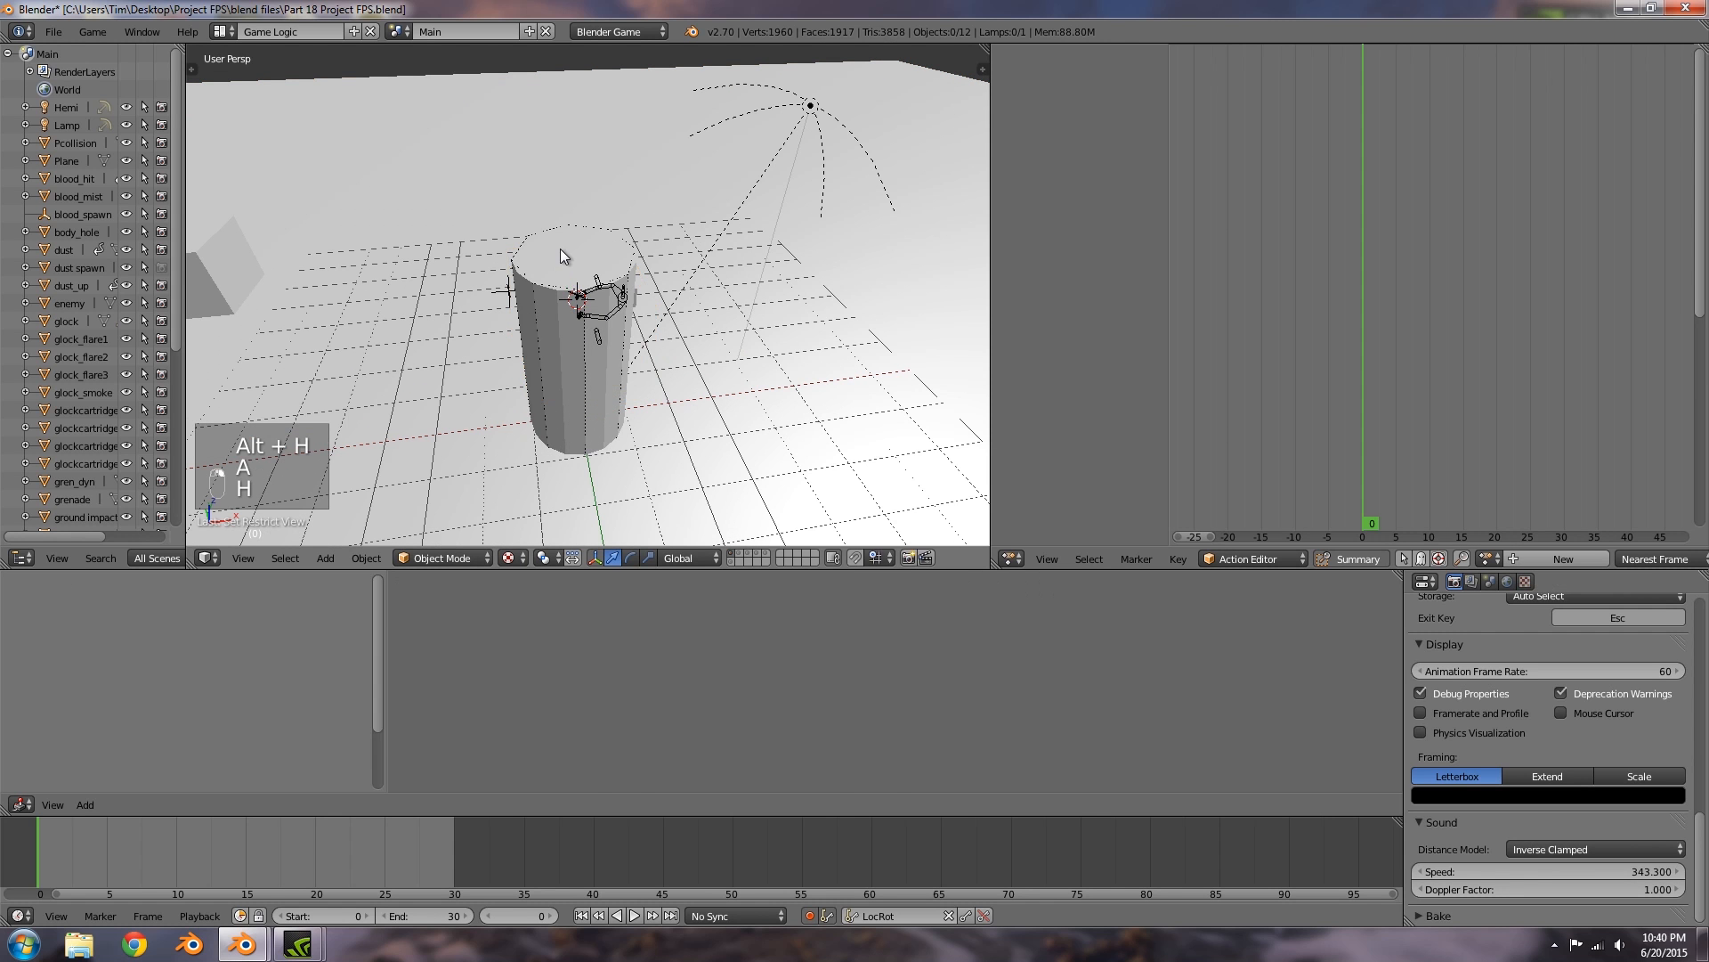
right_click(559, 248)
key("h")
right_click(627, 294)
key("h")
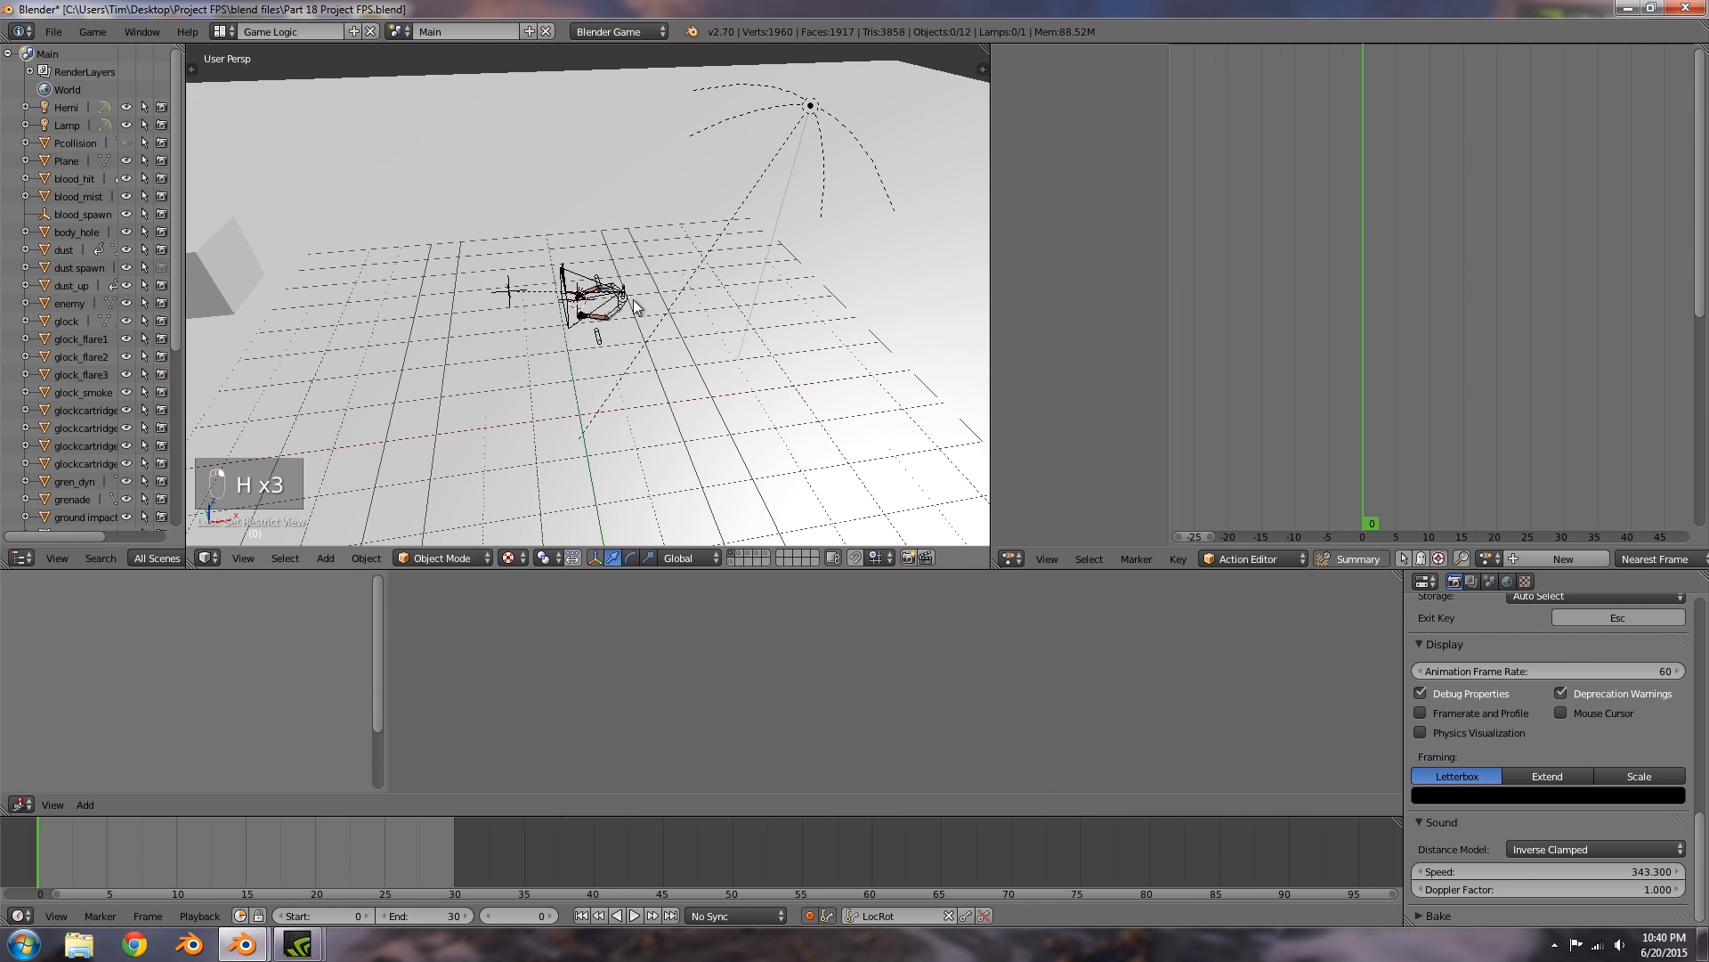
Step: Show the arms through the camera with everything deselected and set the timeline to frame 0
key("Right")
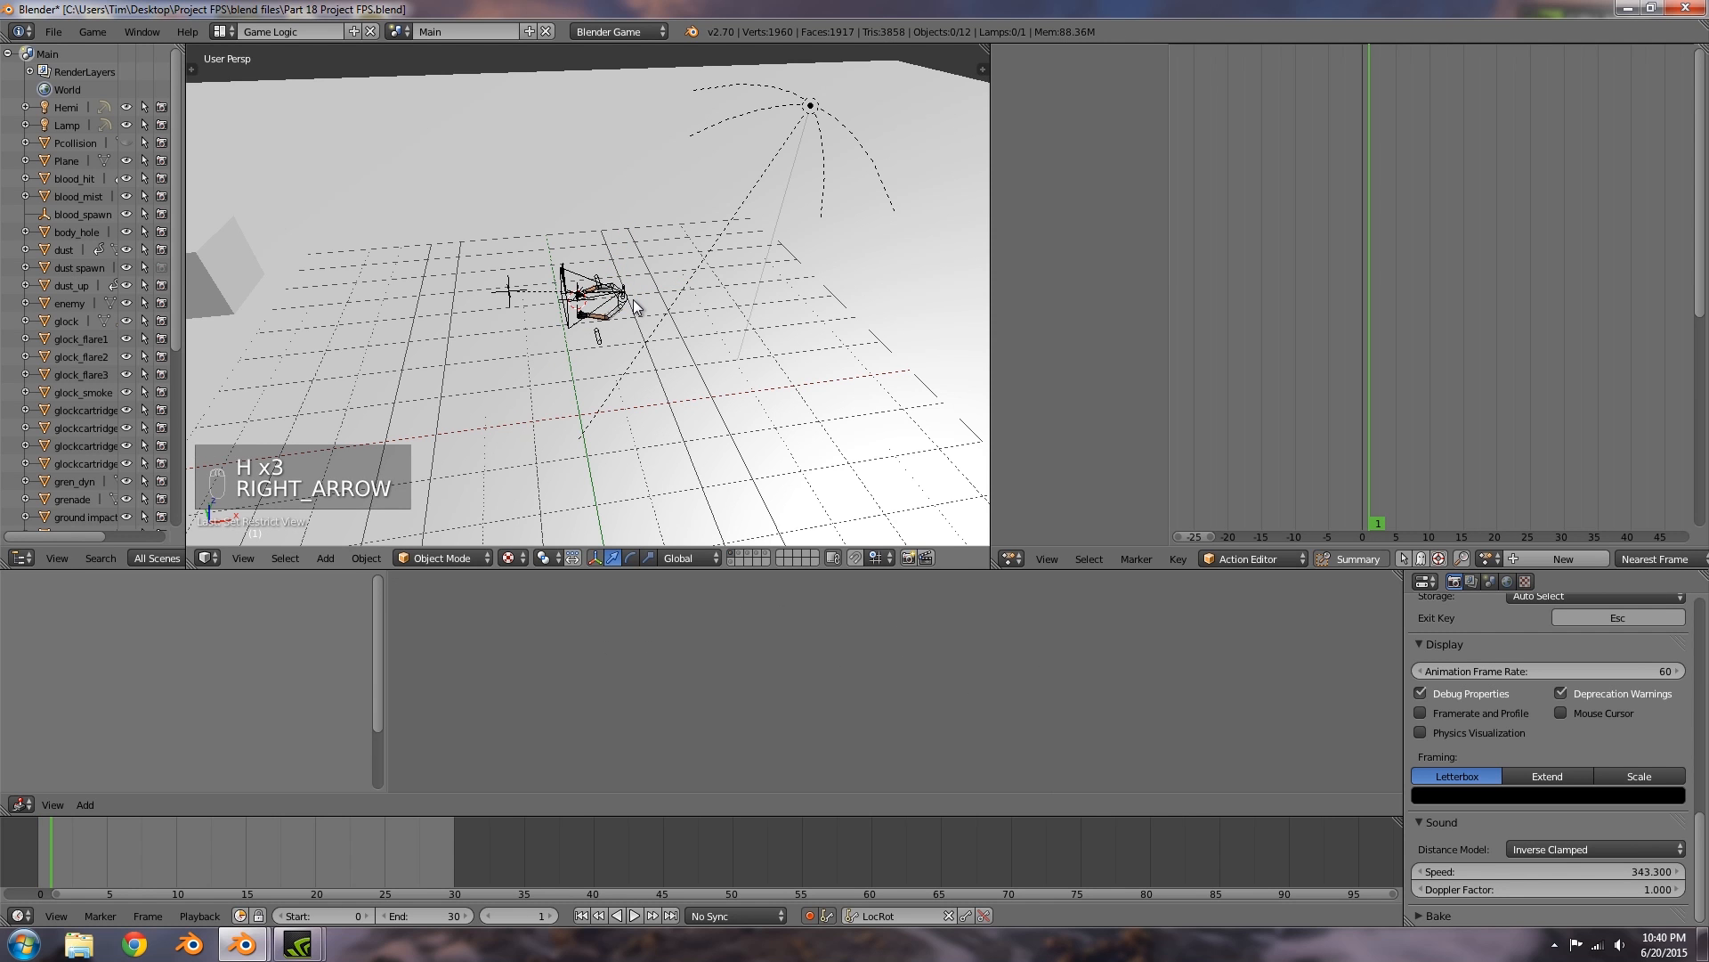
key("KP_0")
key("a")
key("a")
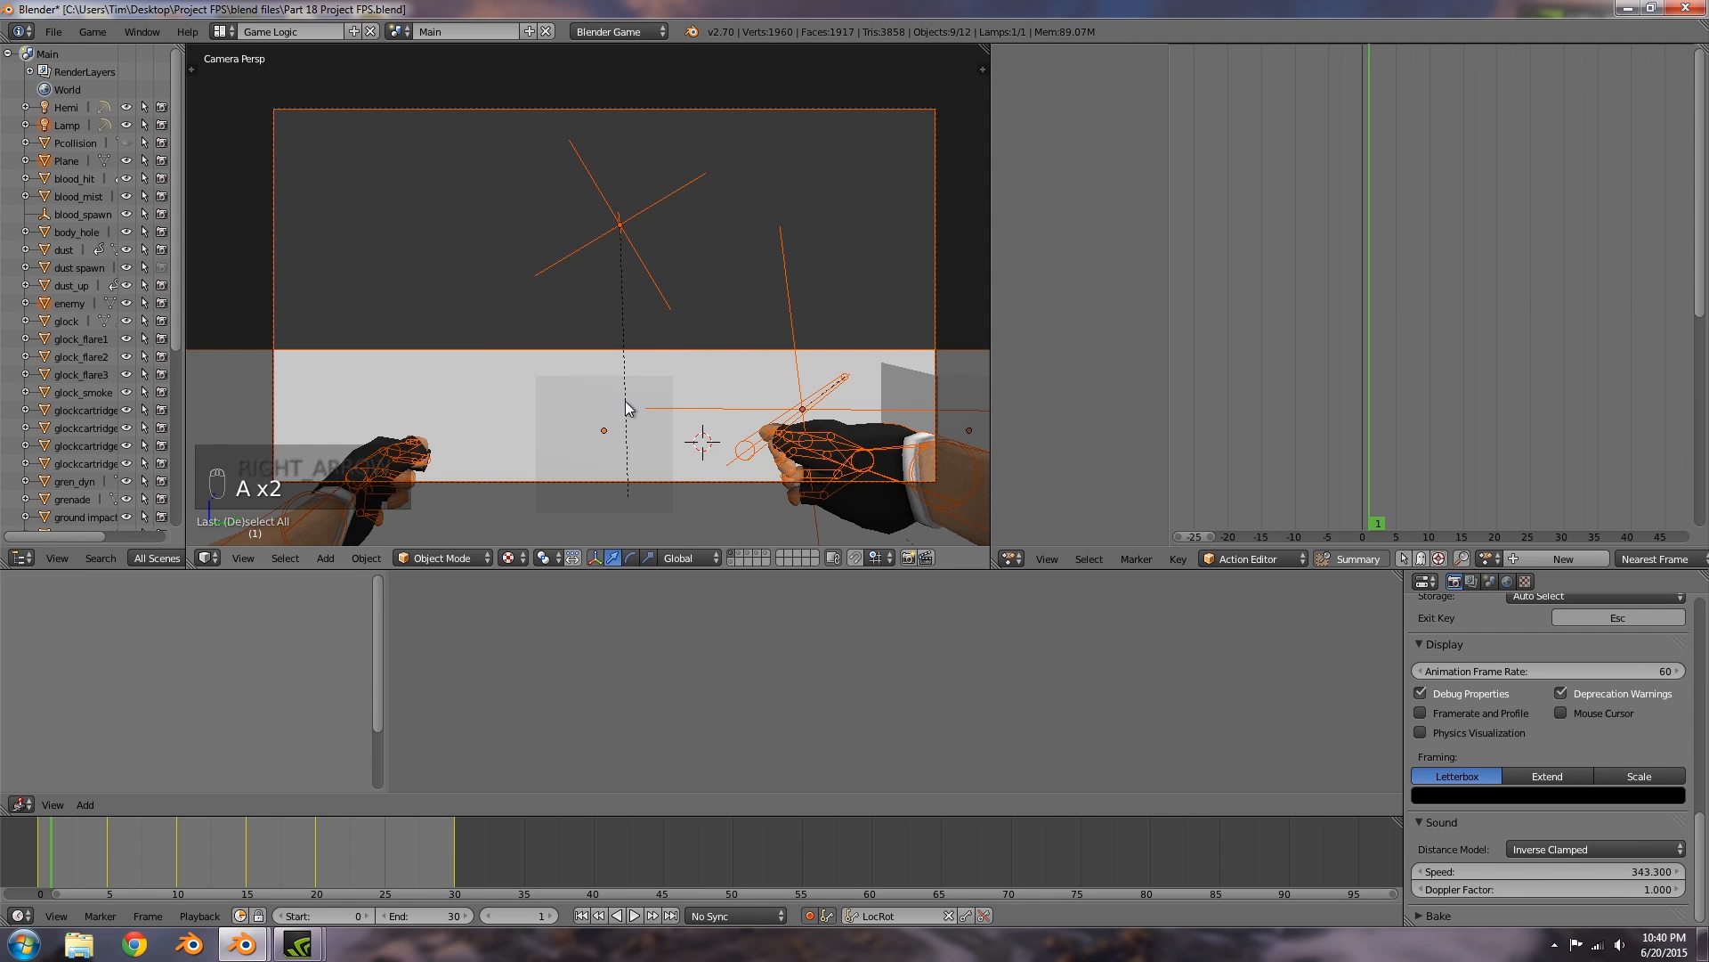
key("a")
mouse_move(41, 846)
left_mouse_down()
mouse_move(110, 835)
mouse_move(41, 839)
left_mouse_up()
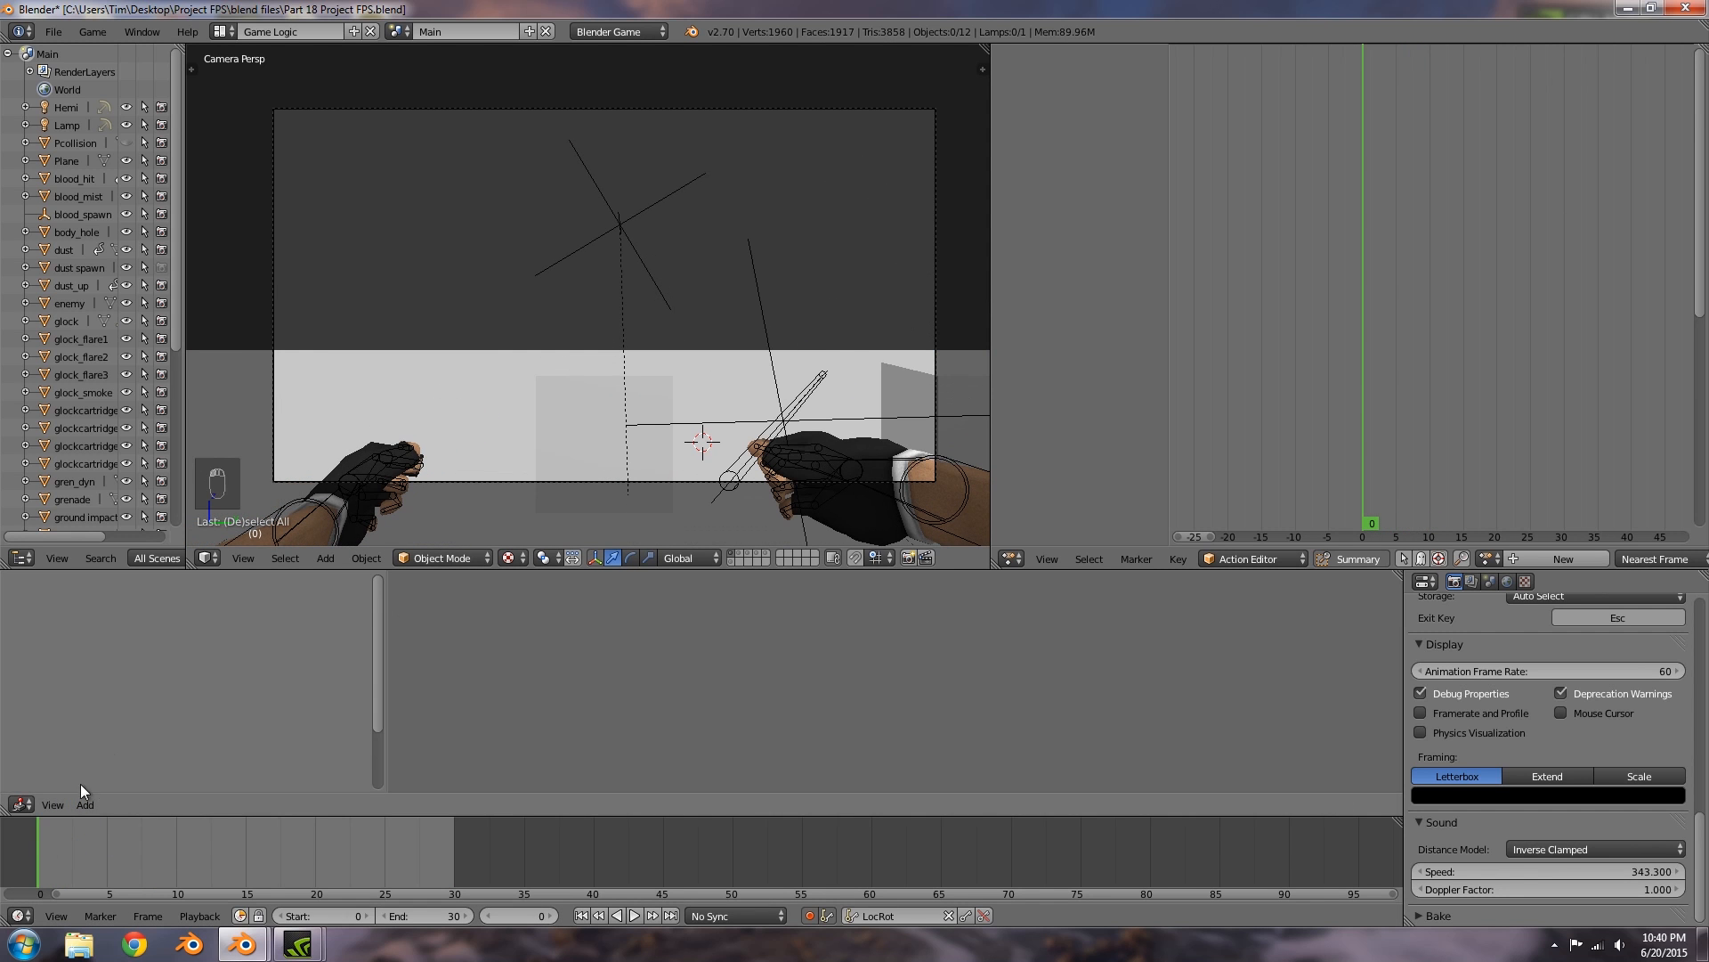
Step: Select the gun spawn object and bring up the knife.py script beside a narrower 3D view, with its sensors section in view
middle_click_drag(763, 432, 693, 451)
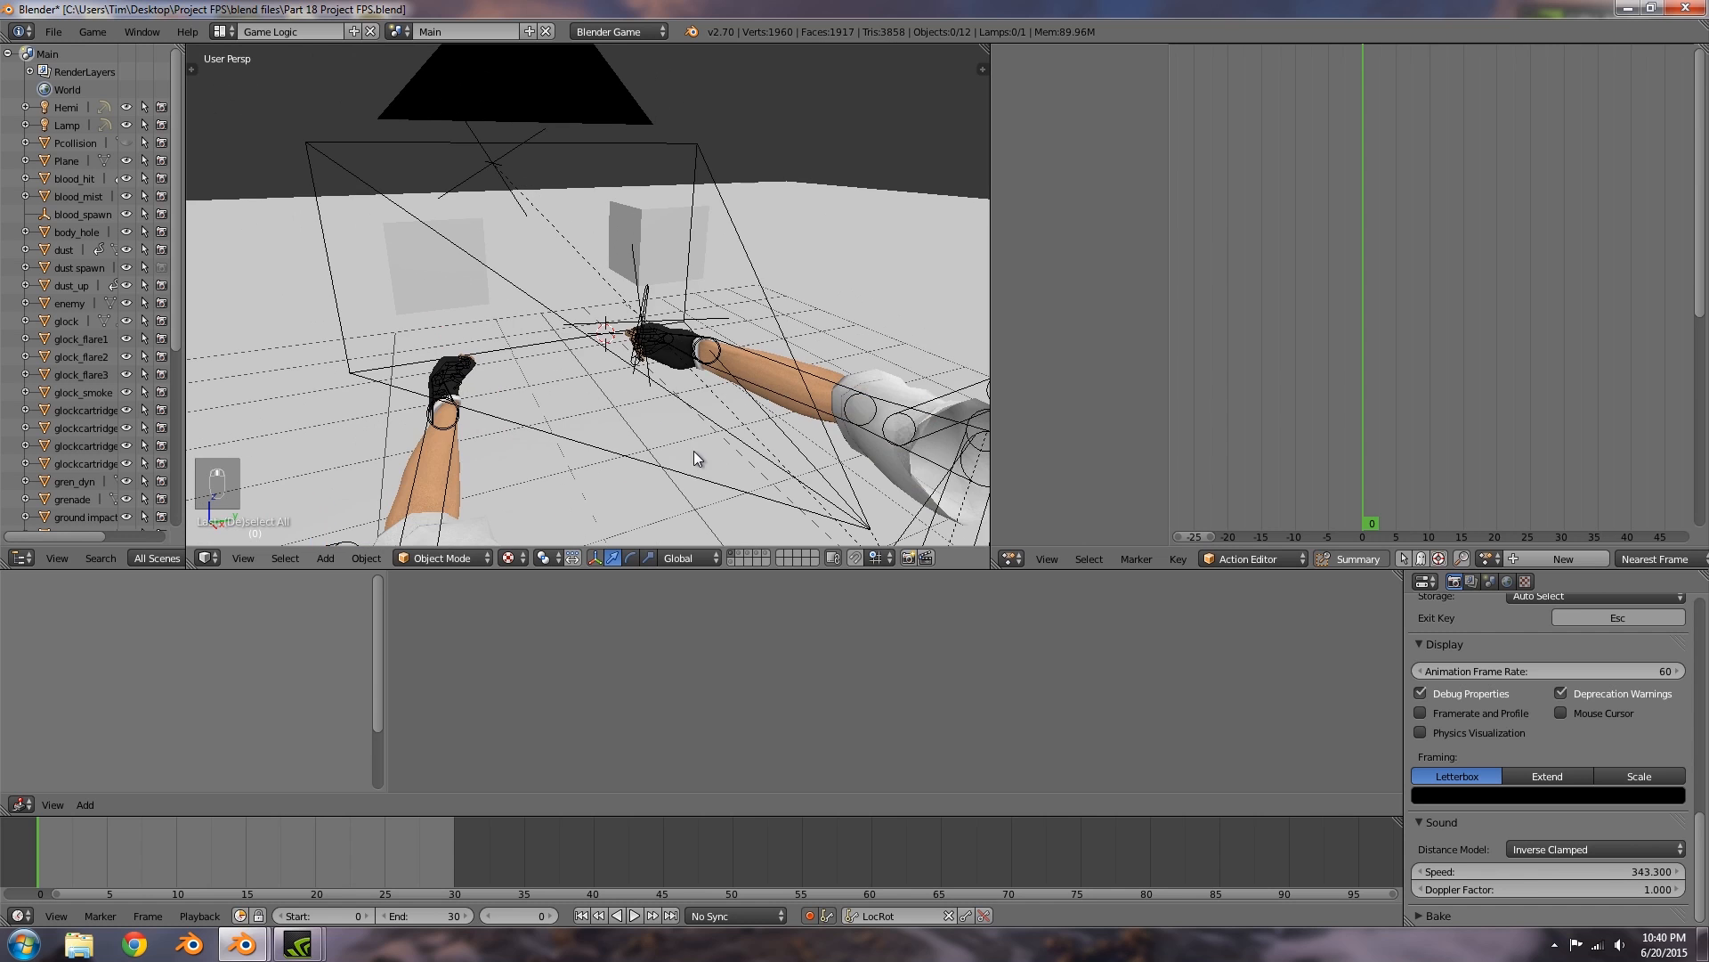
right_click(626, 310)
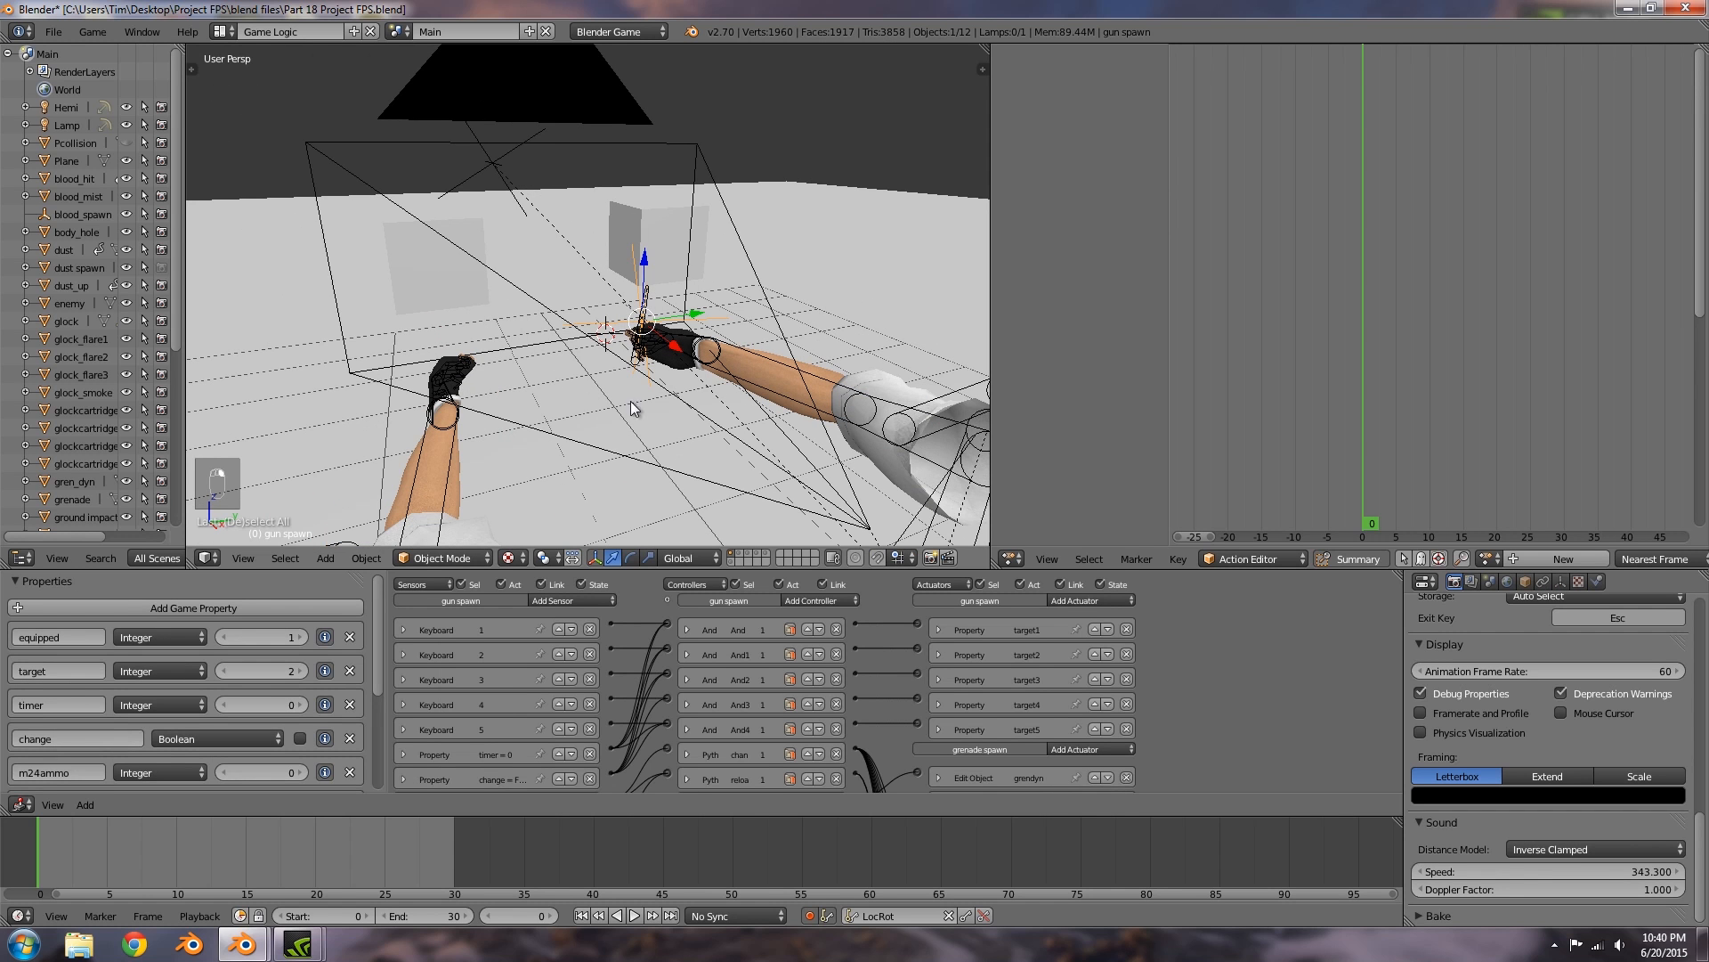
left_click_drag(719, 568, 841, 631)
left_click(687, 641)
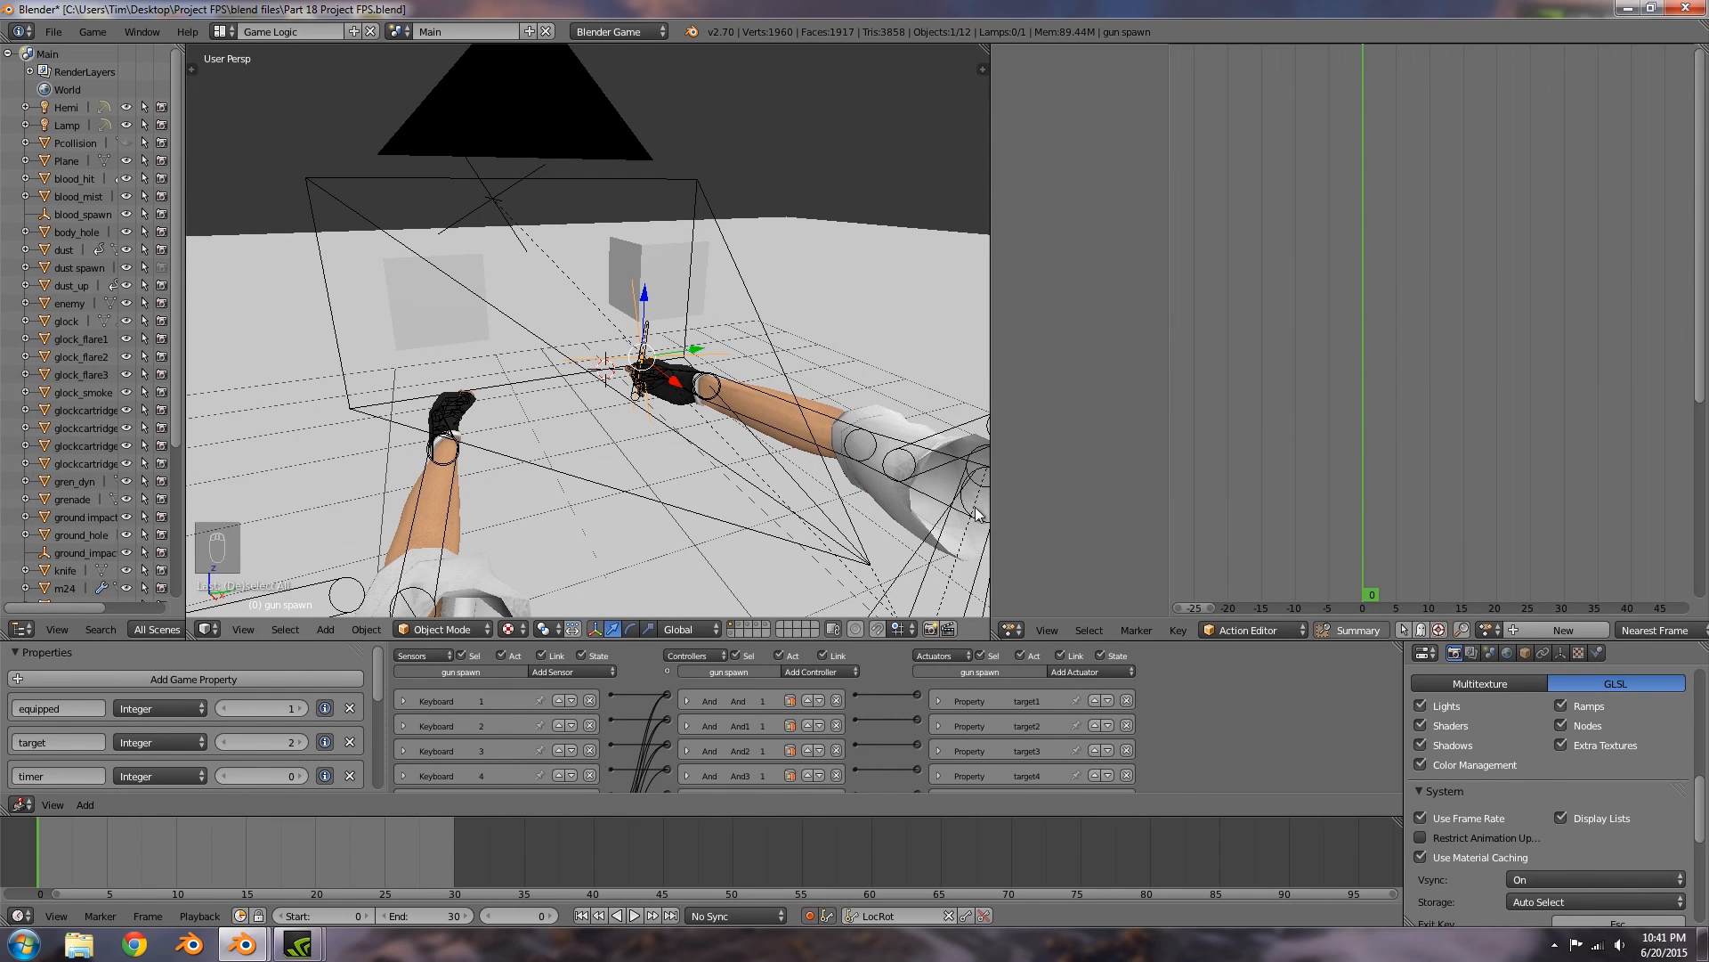
left_click_drag(990, 493, 867, 505)
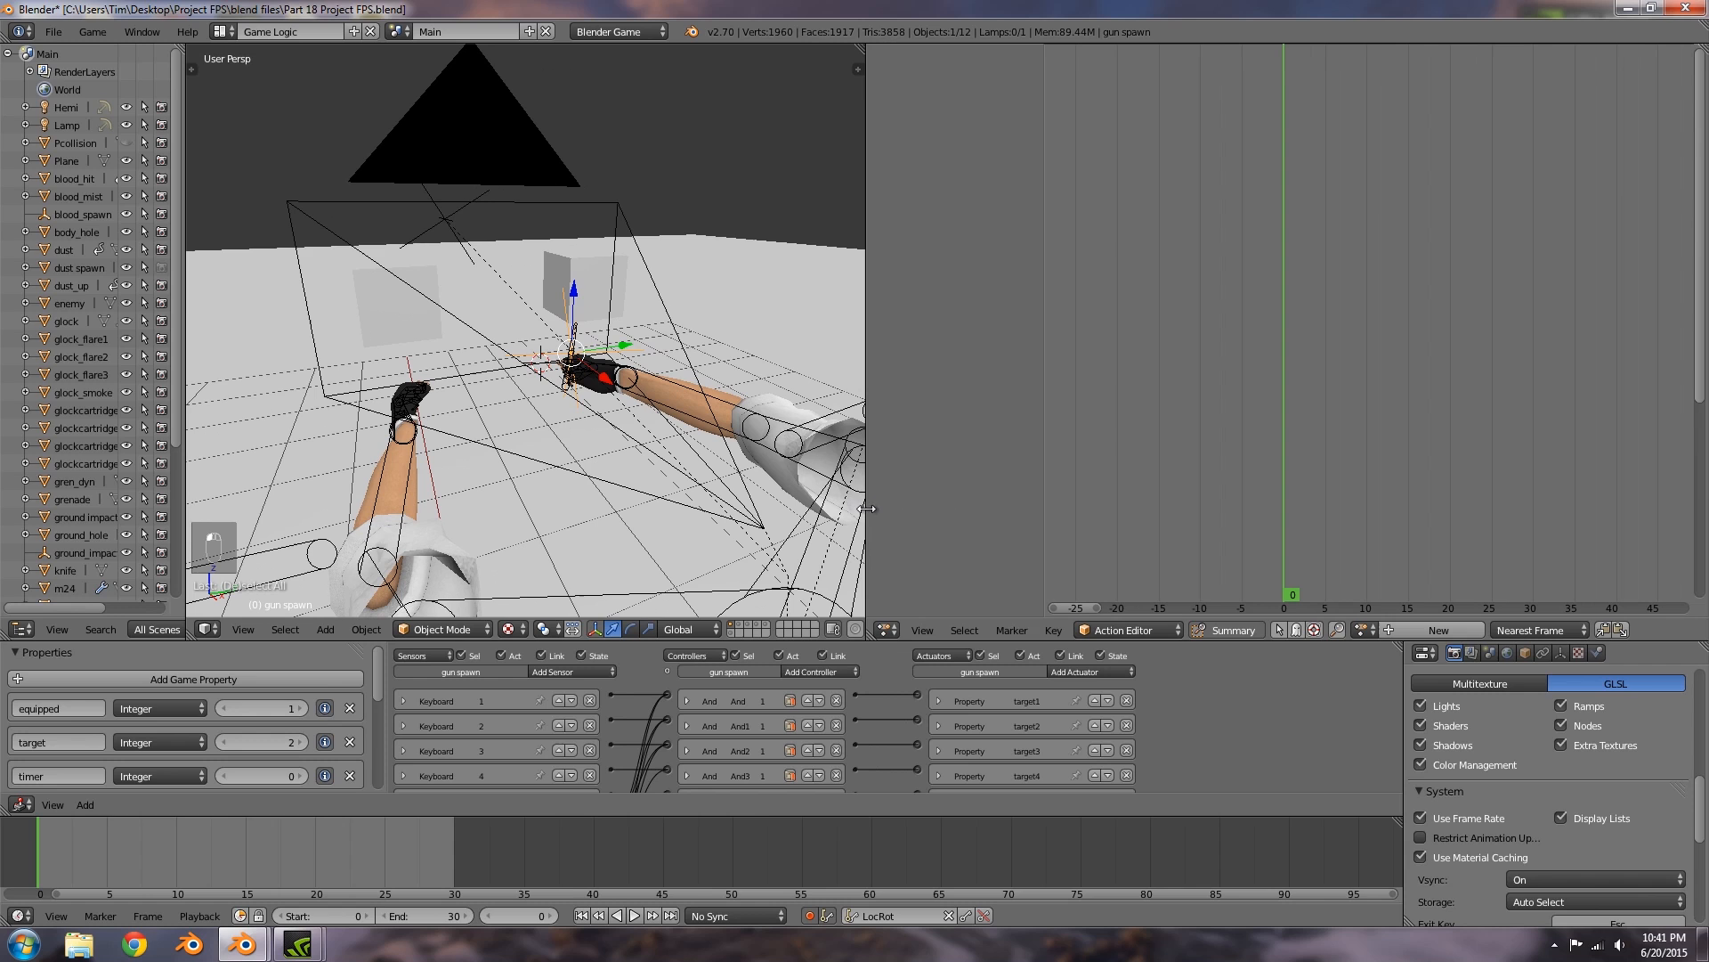
left_click(887, 629)
left_click(926, 433)
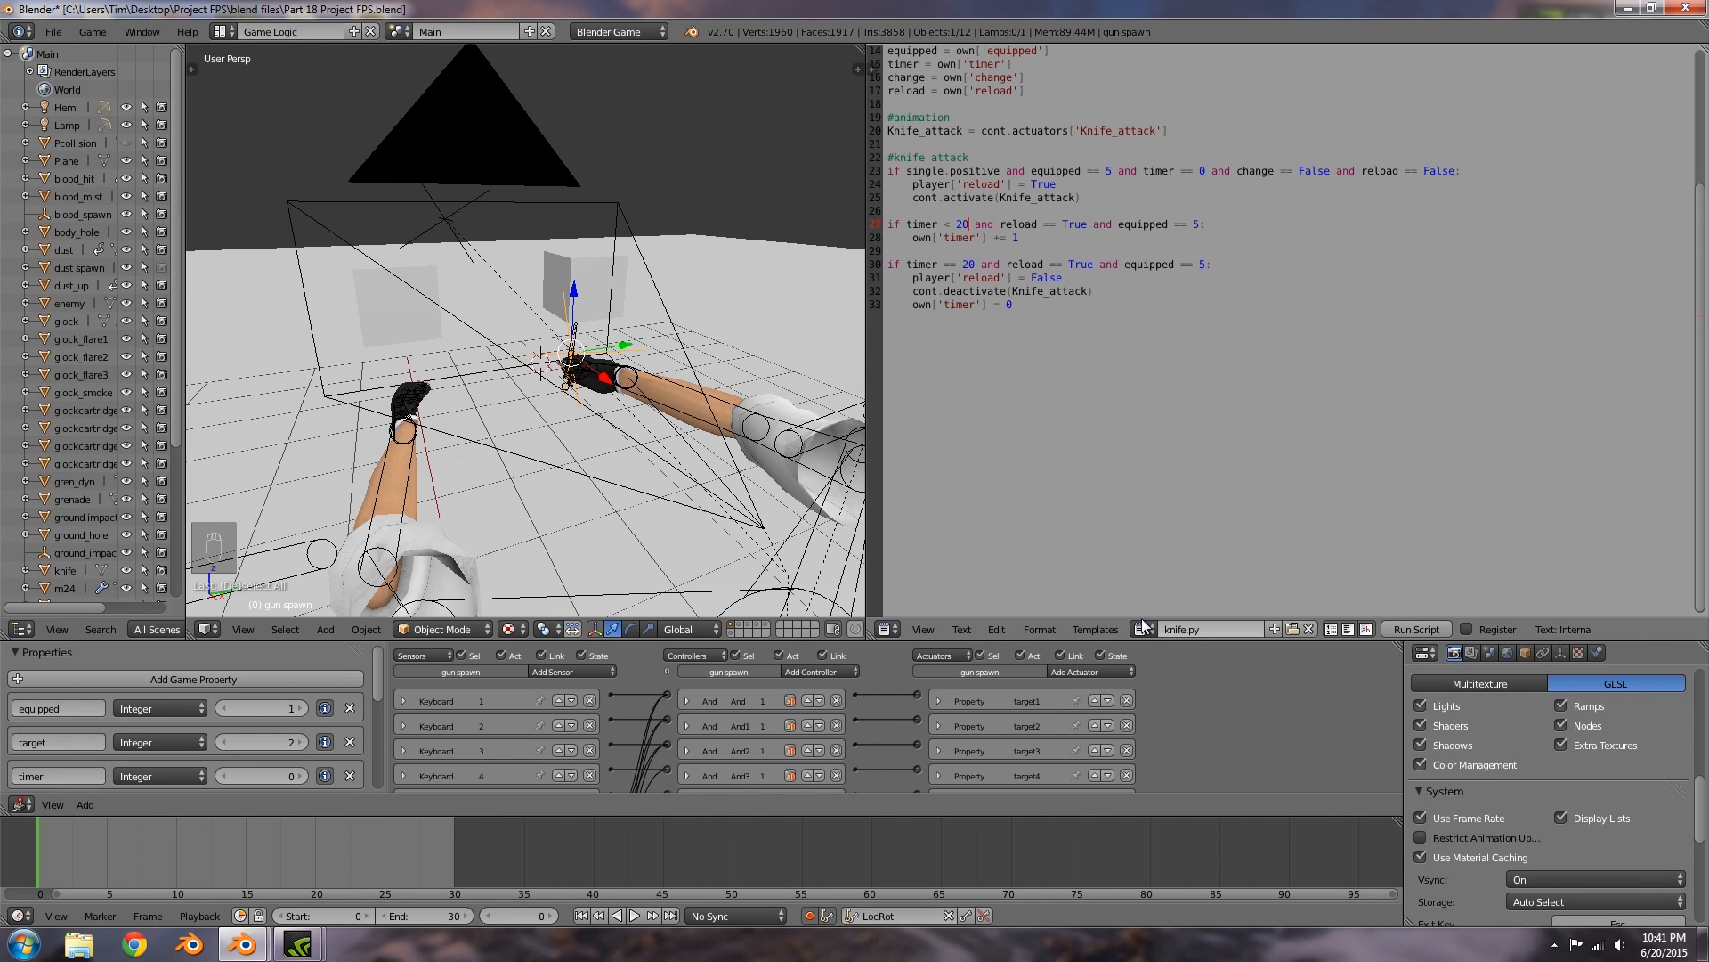
scroll(1190, 538, "up", 5)
left_click(1081, 184)
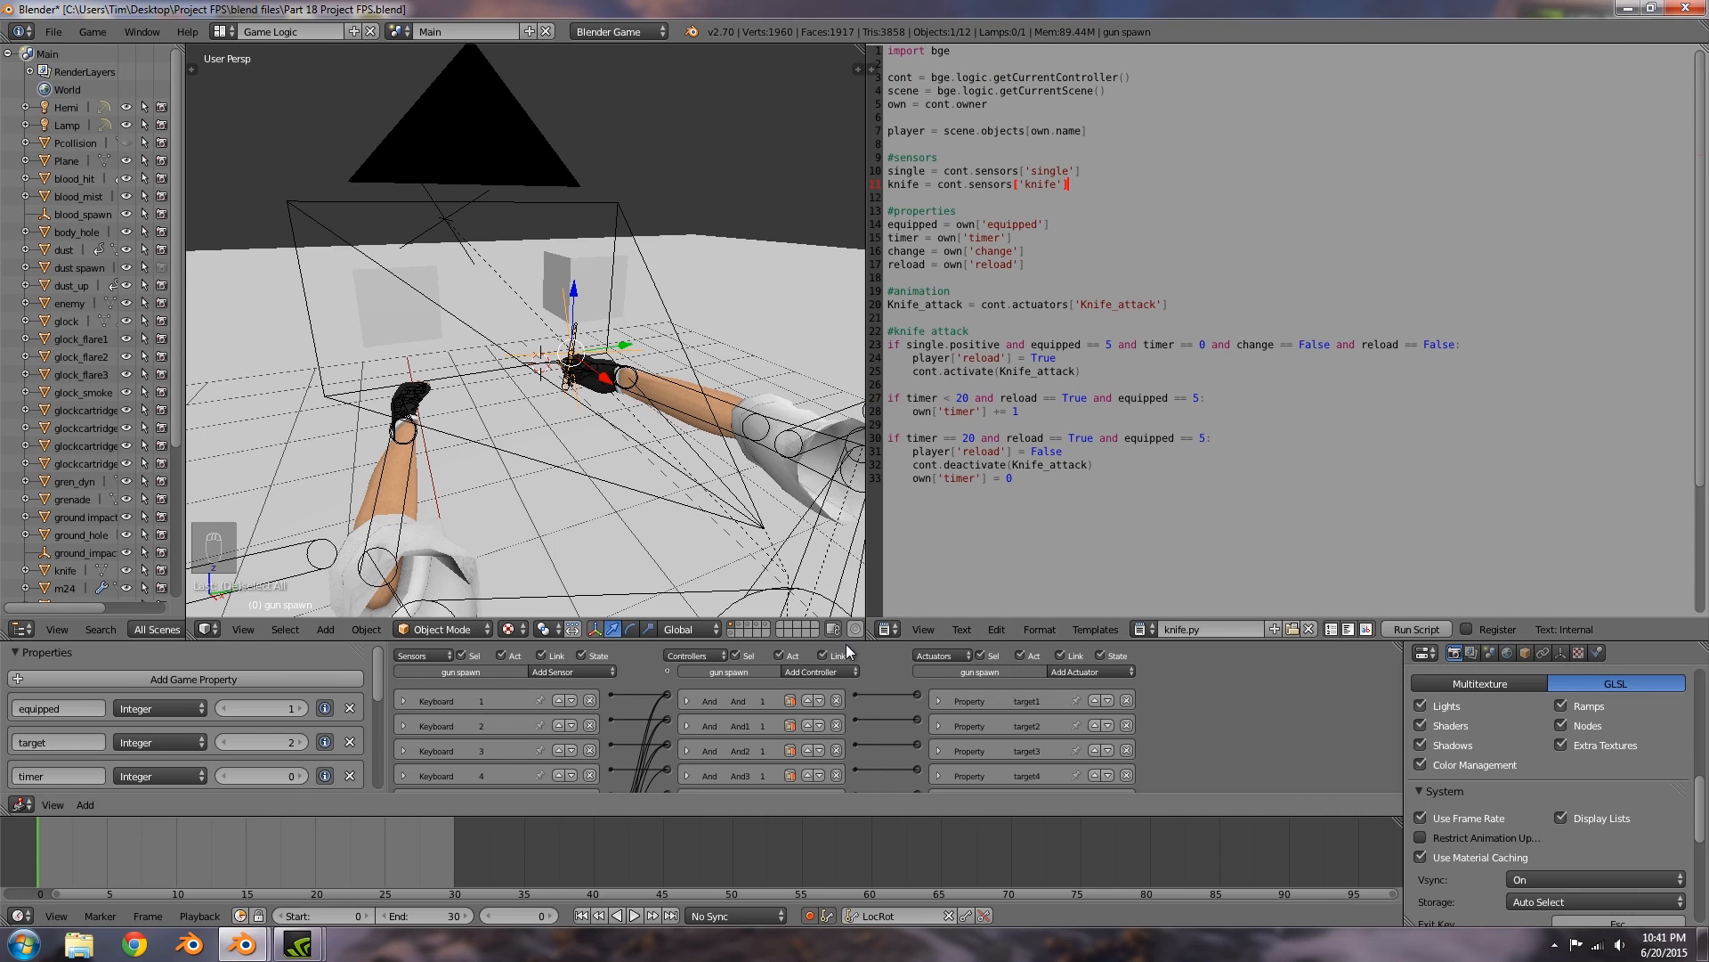
Step: Add an And controller to gun spawn and link it from the knife keyboard sensor to the target5 property actuator
left_click_drag(846, 644, 915, 234)
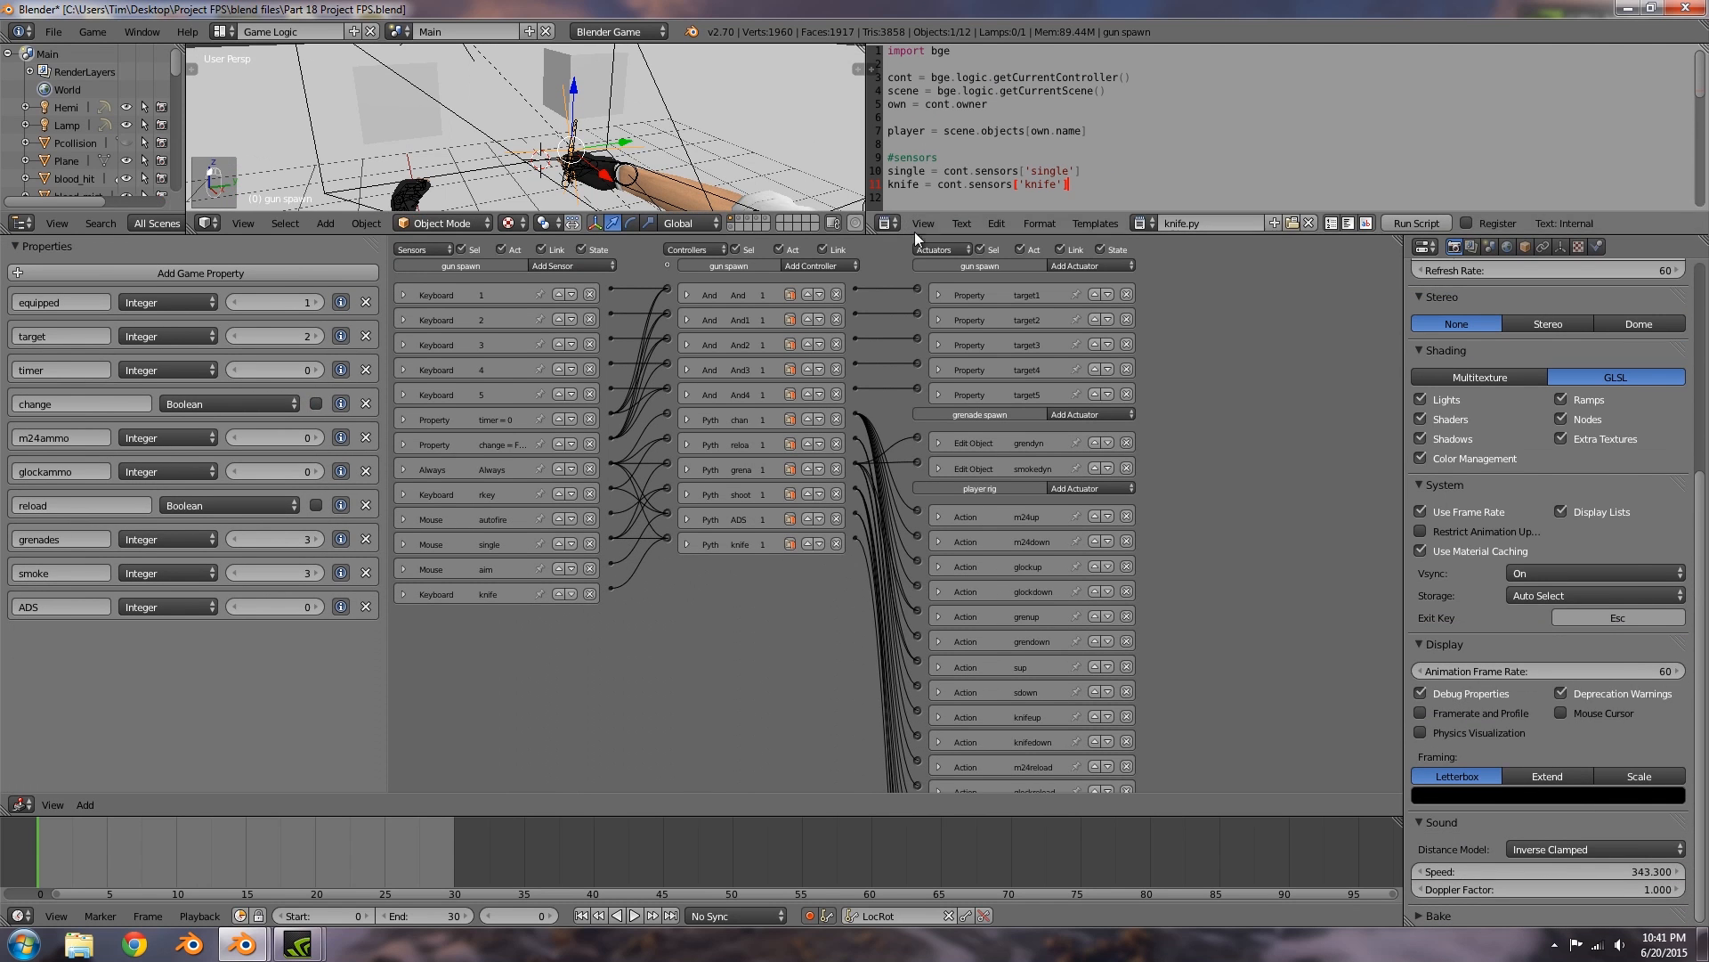
left_click(804, 266)
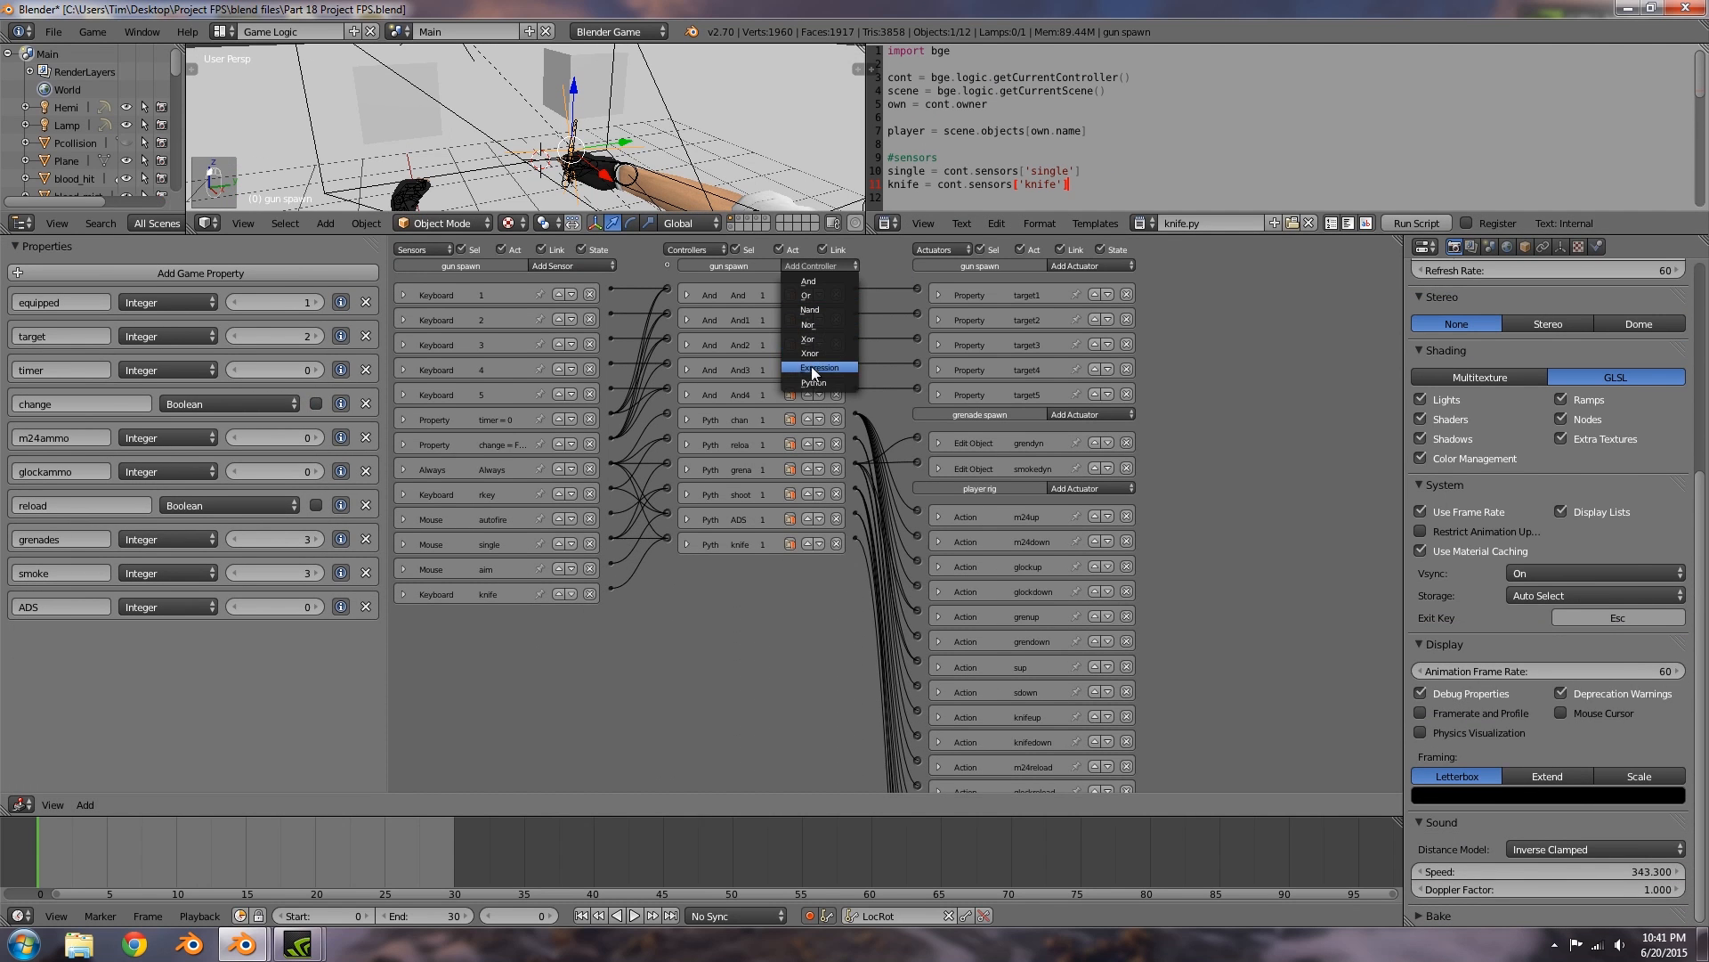
left_click(810, 282)
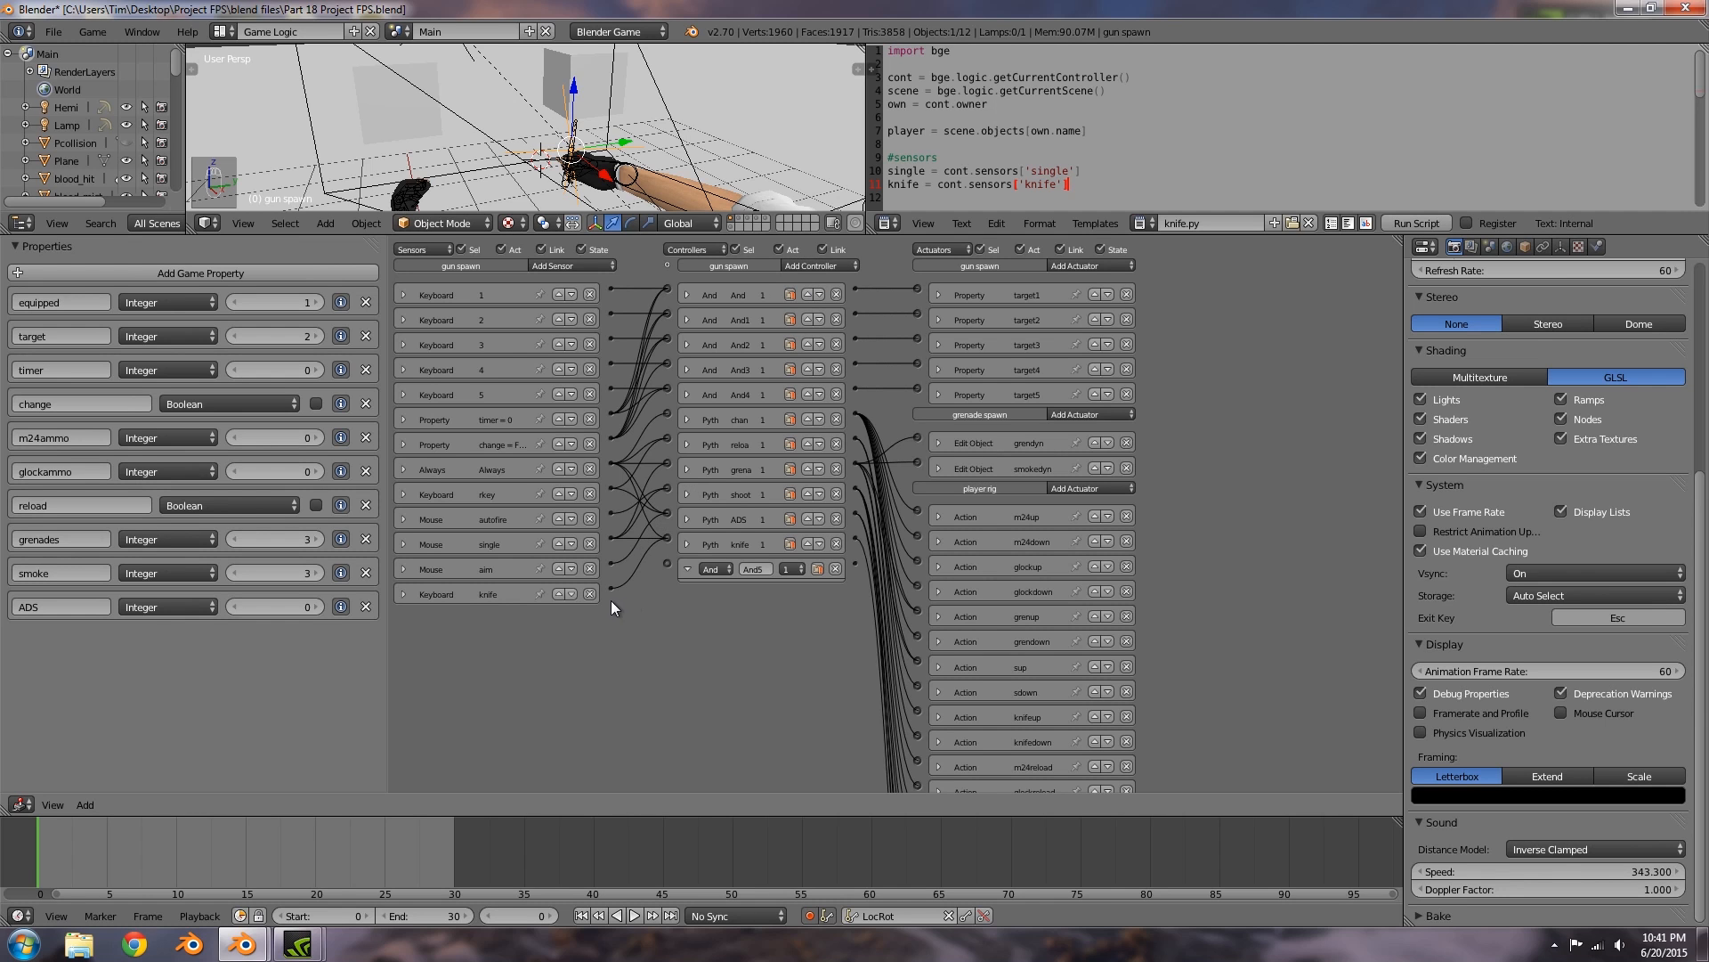
left_click_drag(611, 587, 667, 563)
left_click_drag(853, 564, 917, 388)
left_click(404, 594)
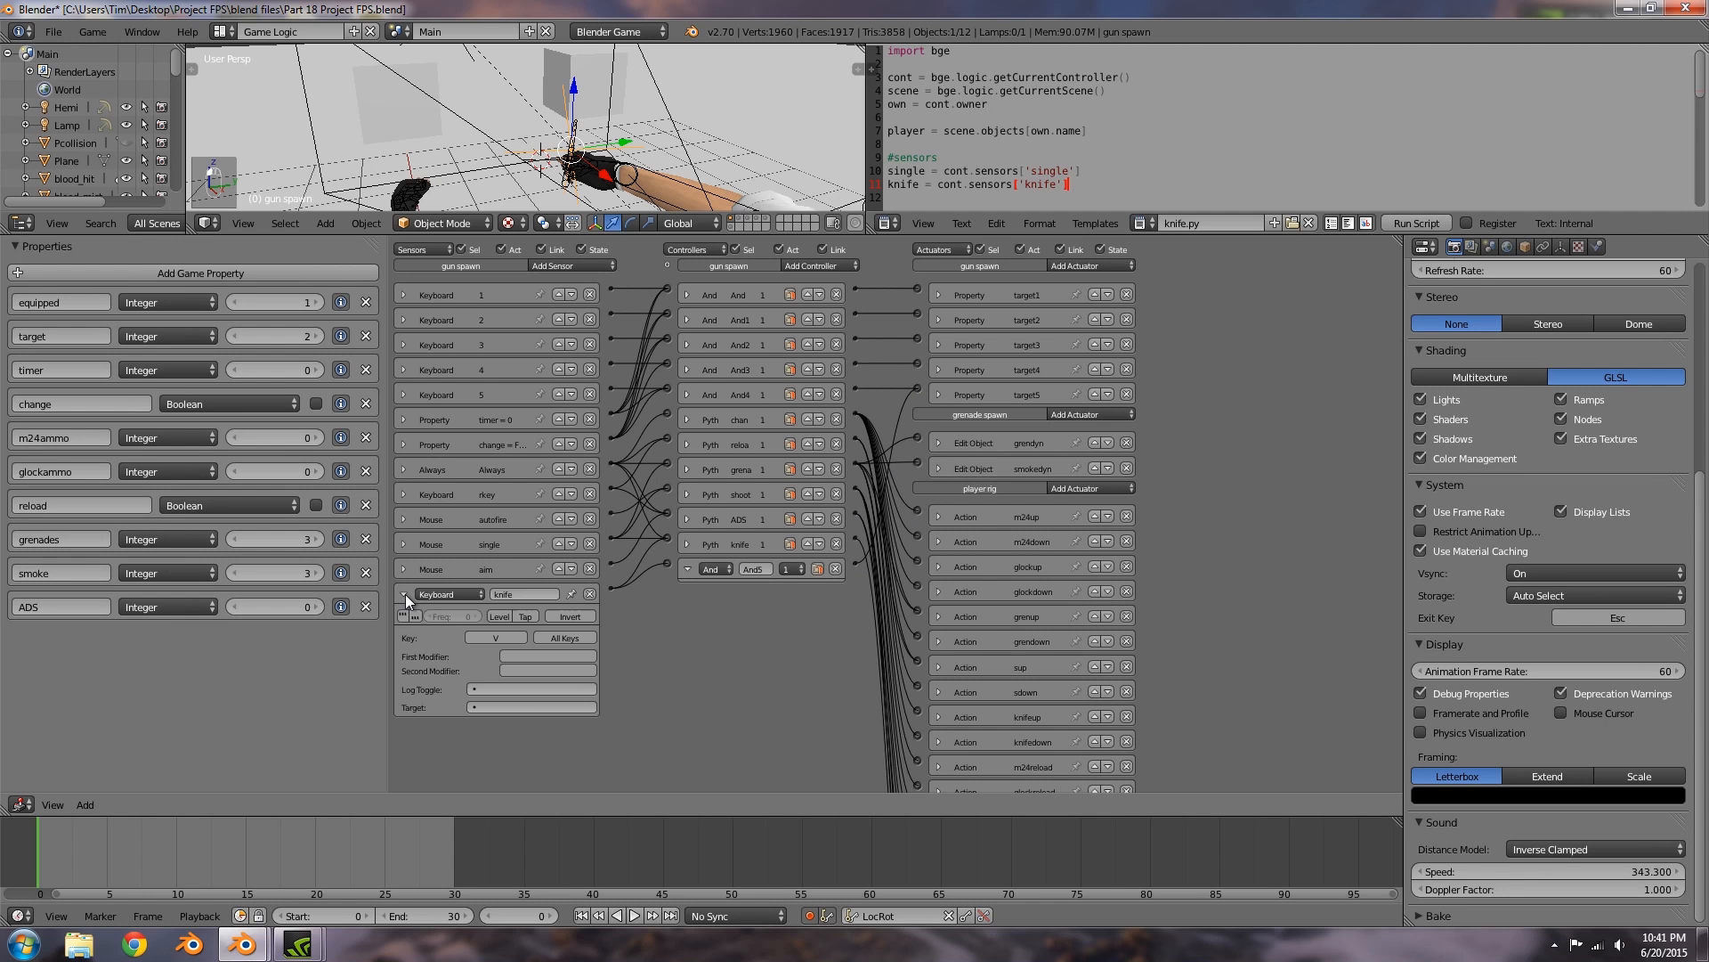
left_click(405, 596)
left_click(687, 568)
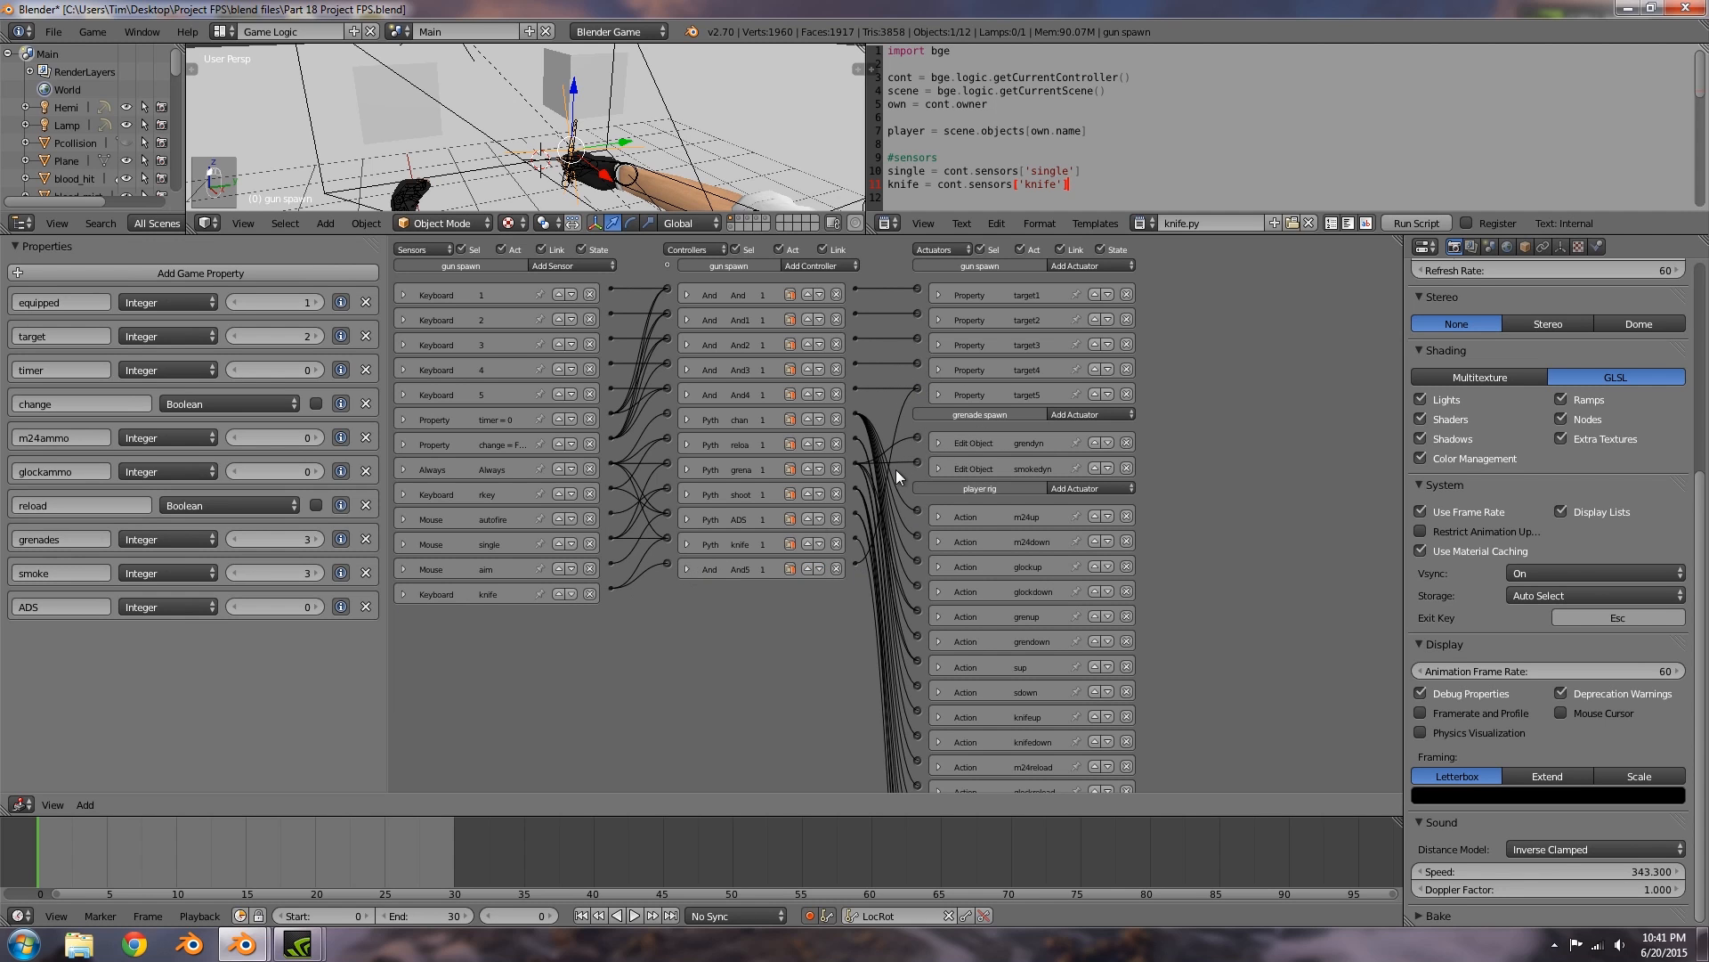
Step: Set the knife keyboard sensor's key to F and collapse the sensor
left_click(404, 595)
left_click(504, 638)
key("f")
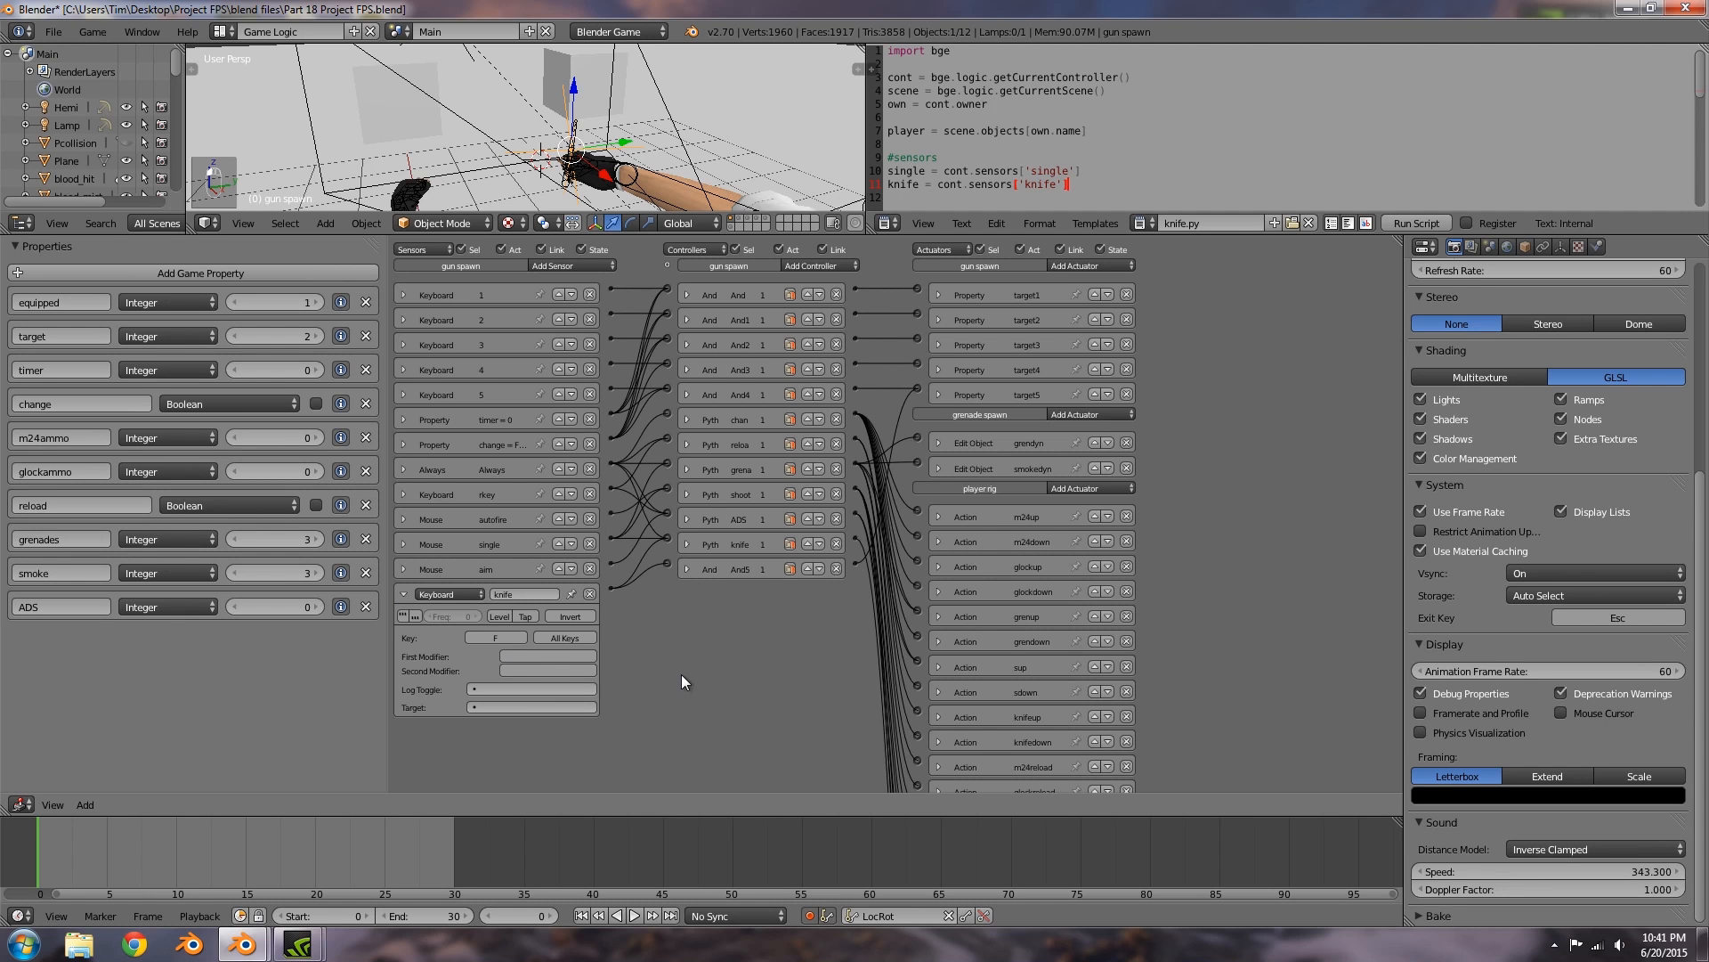
left_click(409, 595)
Step: Add a Boolean game property named autoknife to gun spawn
left_click_drag(901, 236, 865, 599)
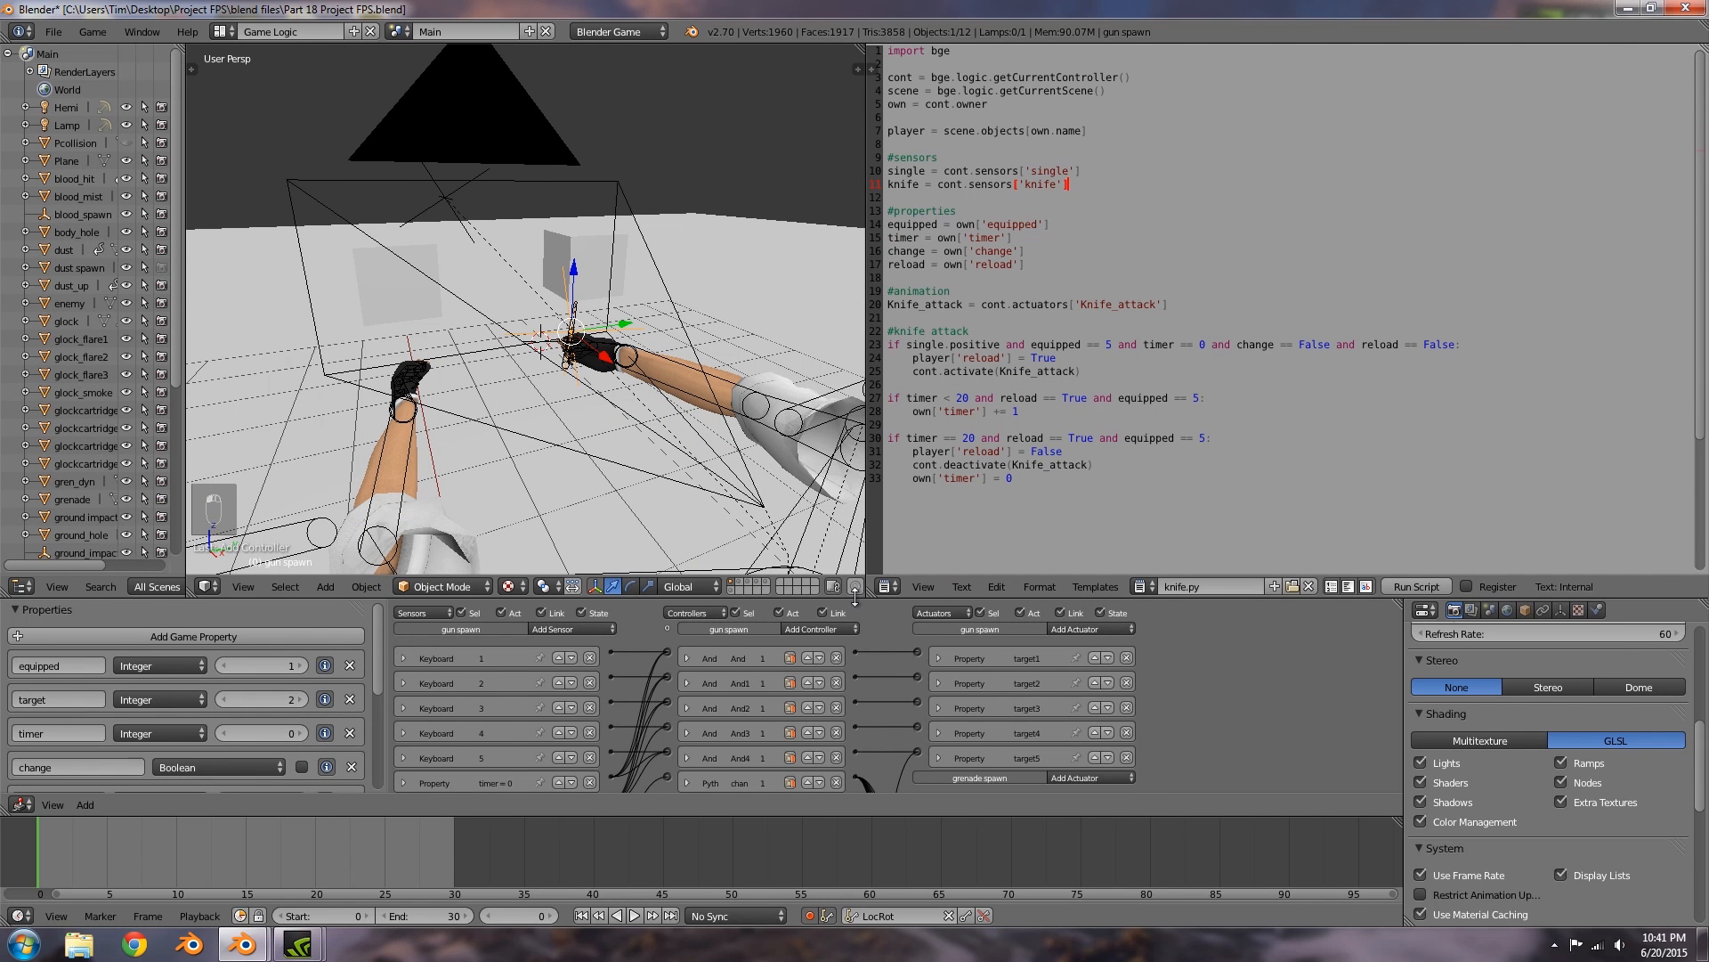
left_click(1010, 292)
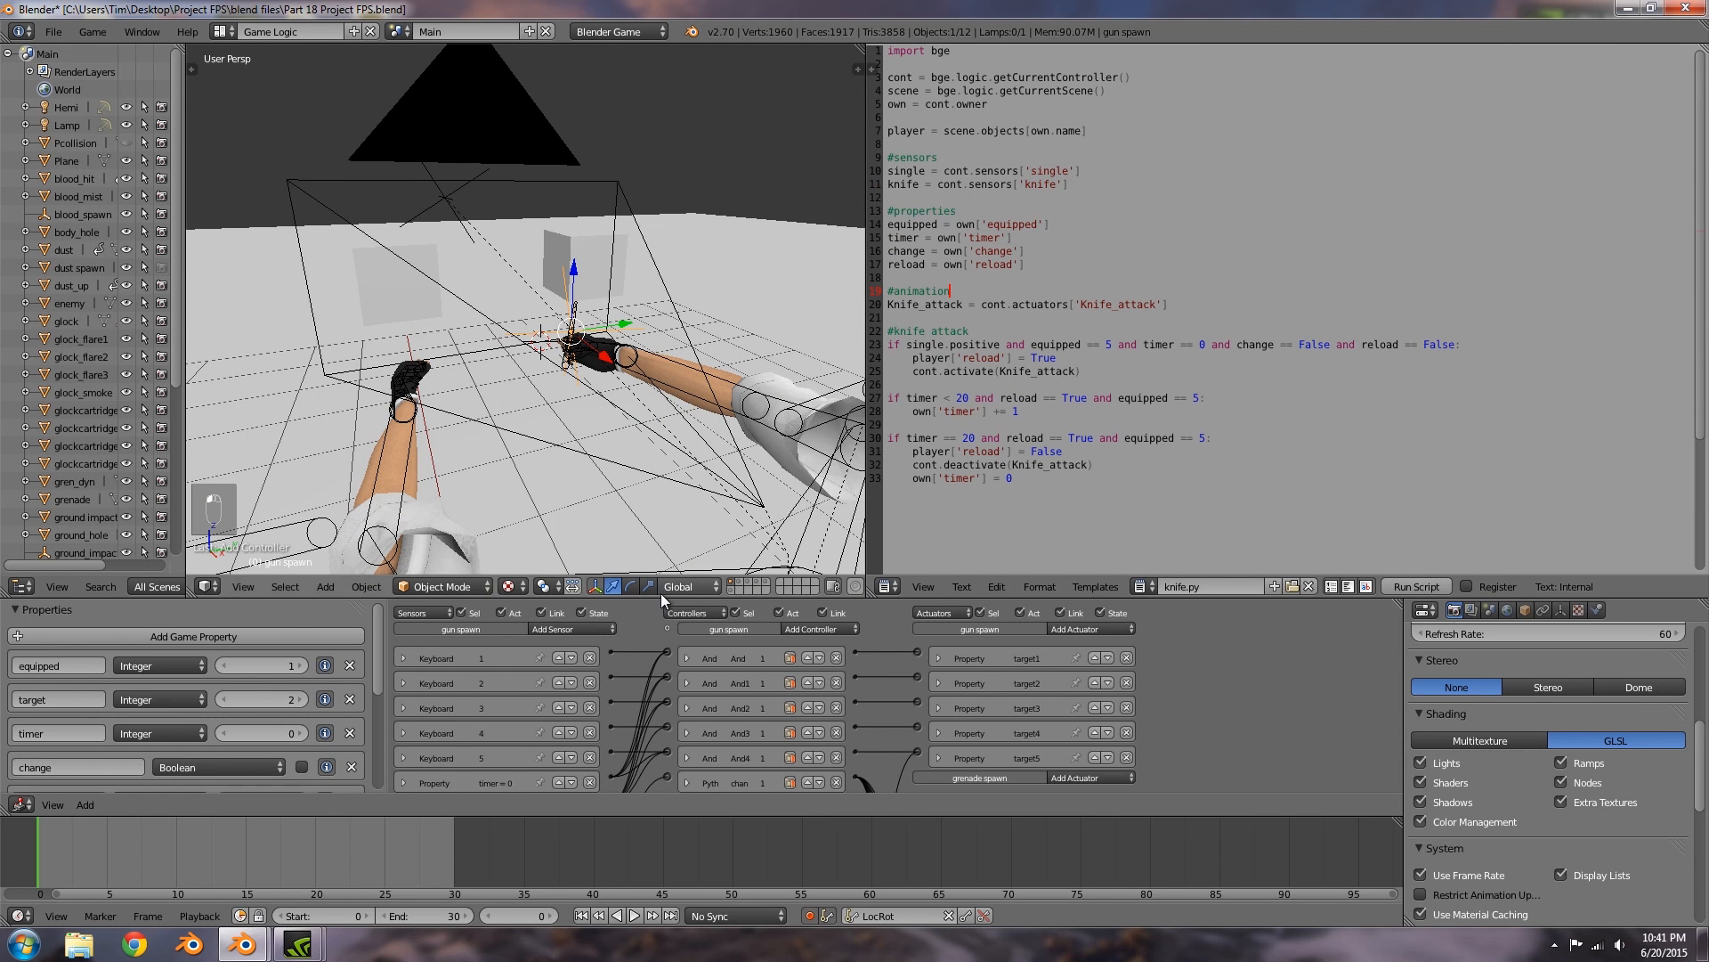
left_click_drag(661, 595, 650, 317)
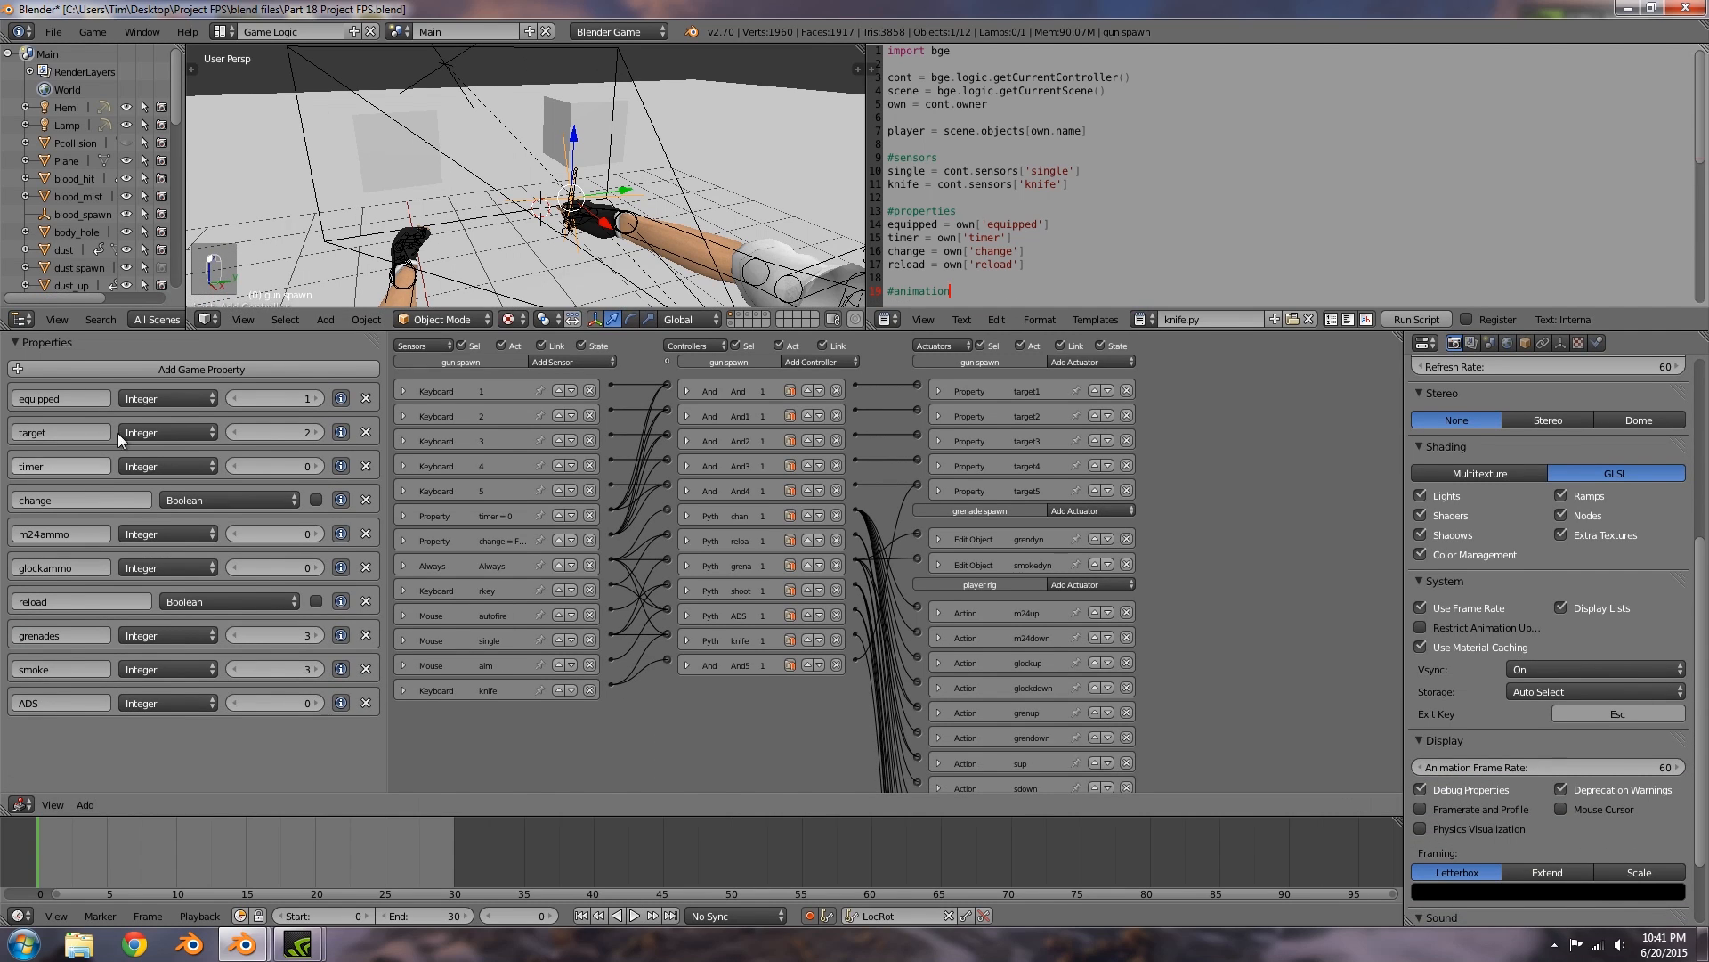
left_click(127, 370)
left_click(60, 737)
type("a")
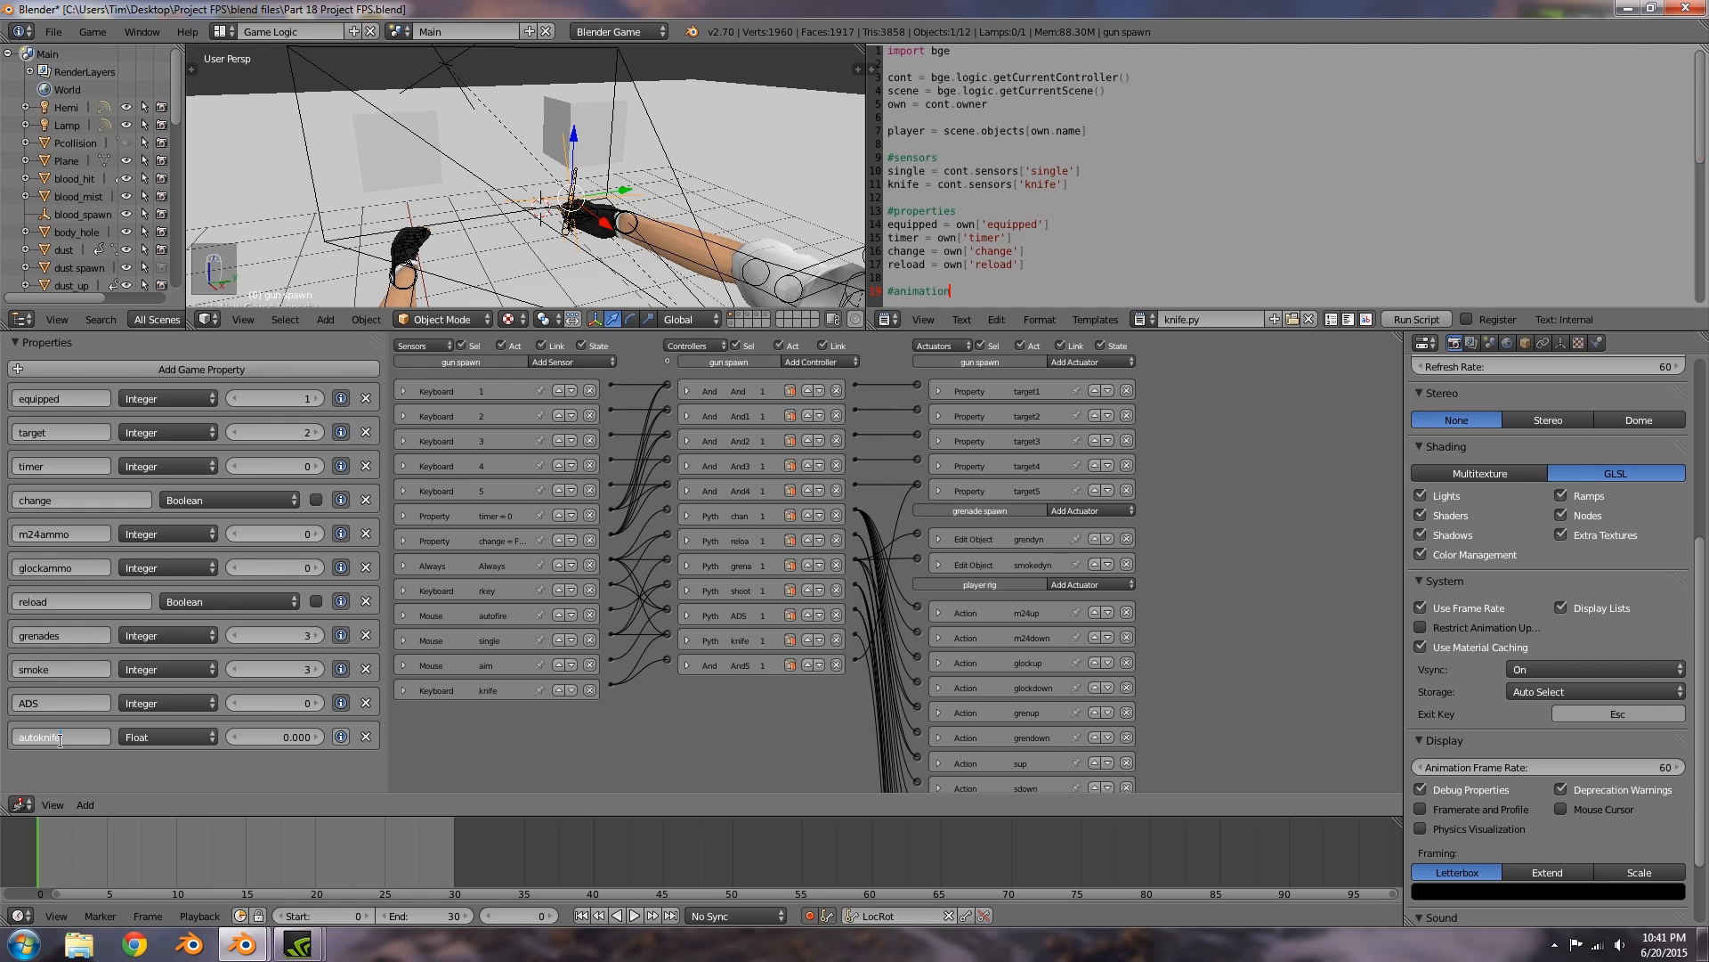
type("utoknife")
left_click(156, 737)
left_click(169, 721)
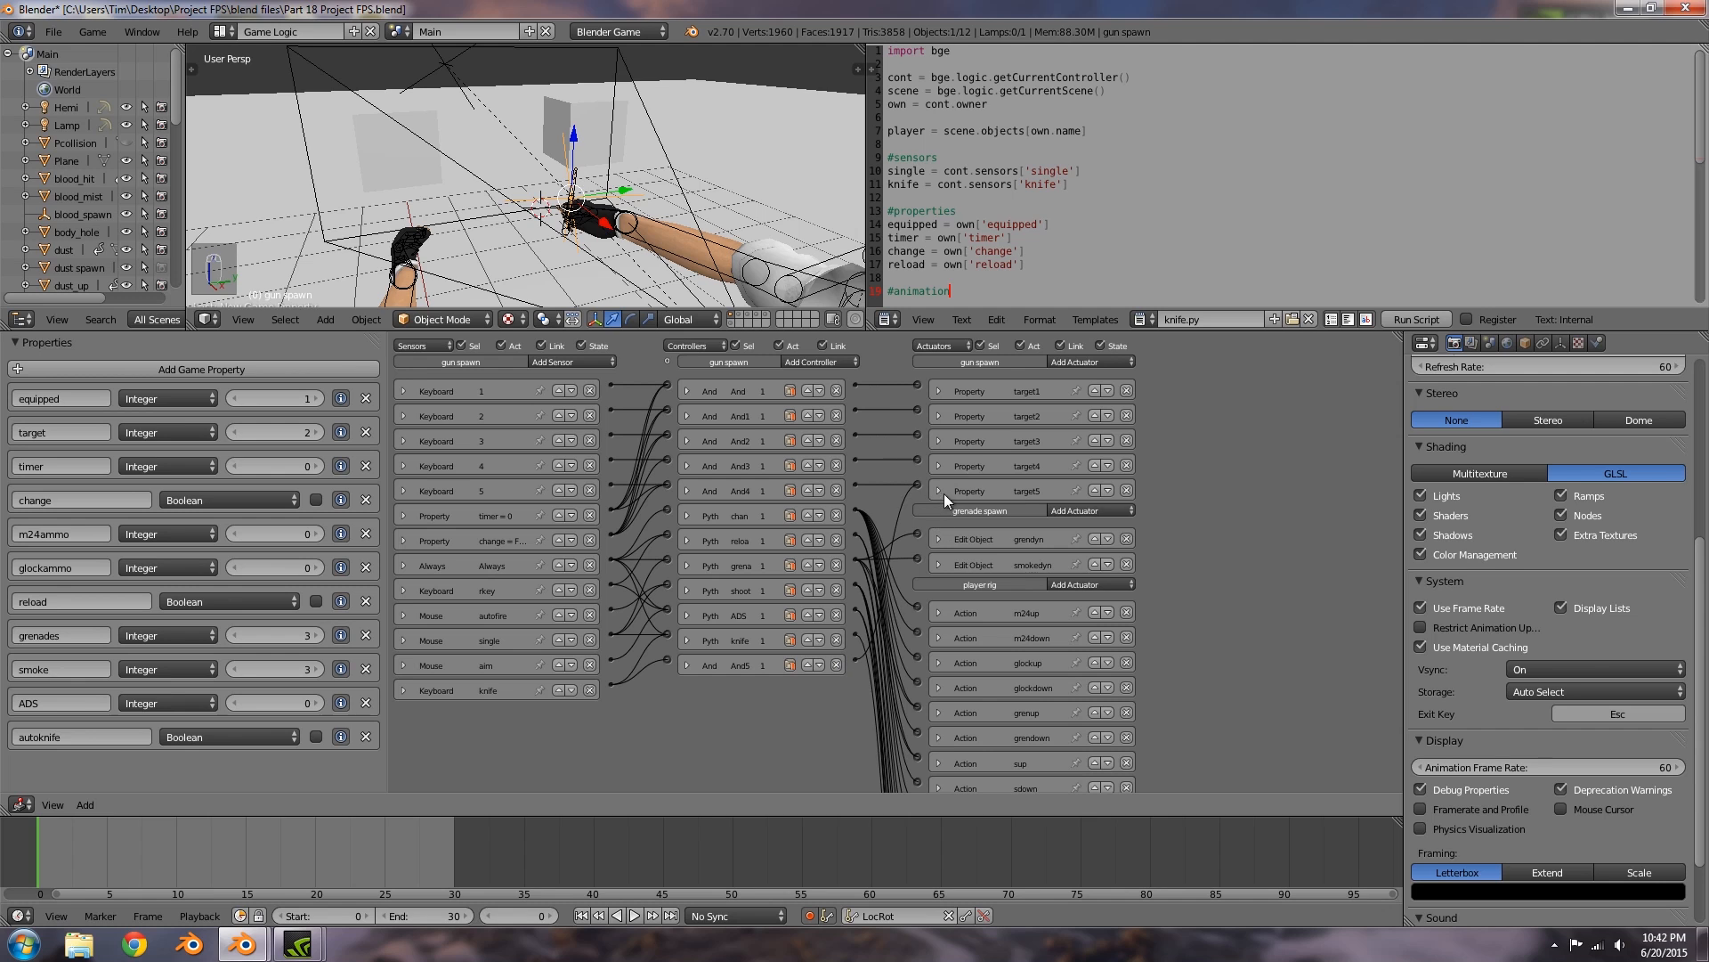
Step: Add a Property actuator to gun spawn that assigns True to autoknife, and link it to the new And controller
left_click(1069, 362)
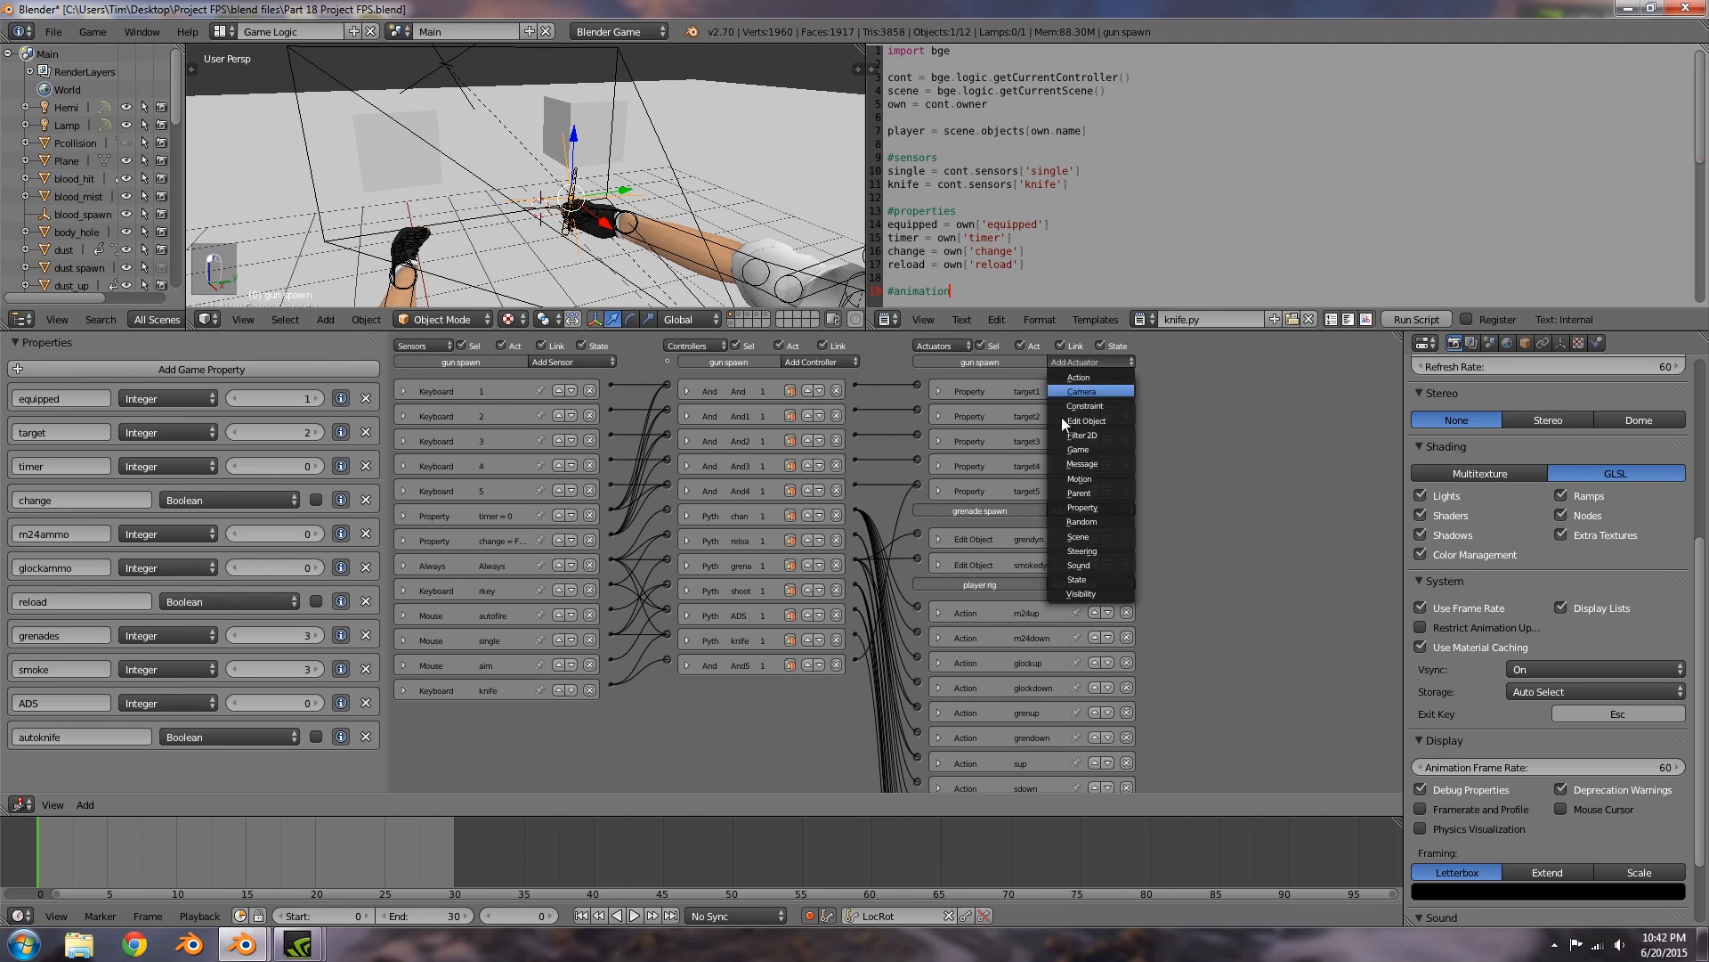
left_click(1083, 509)
left_click_drag(855, 660, 911, 521)
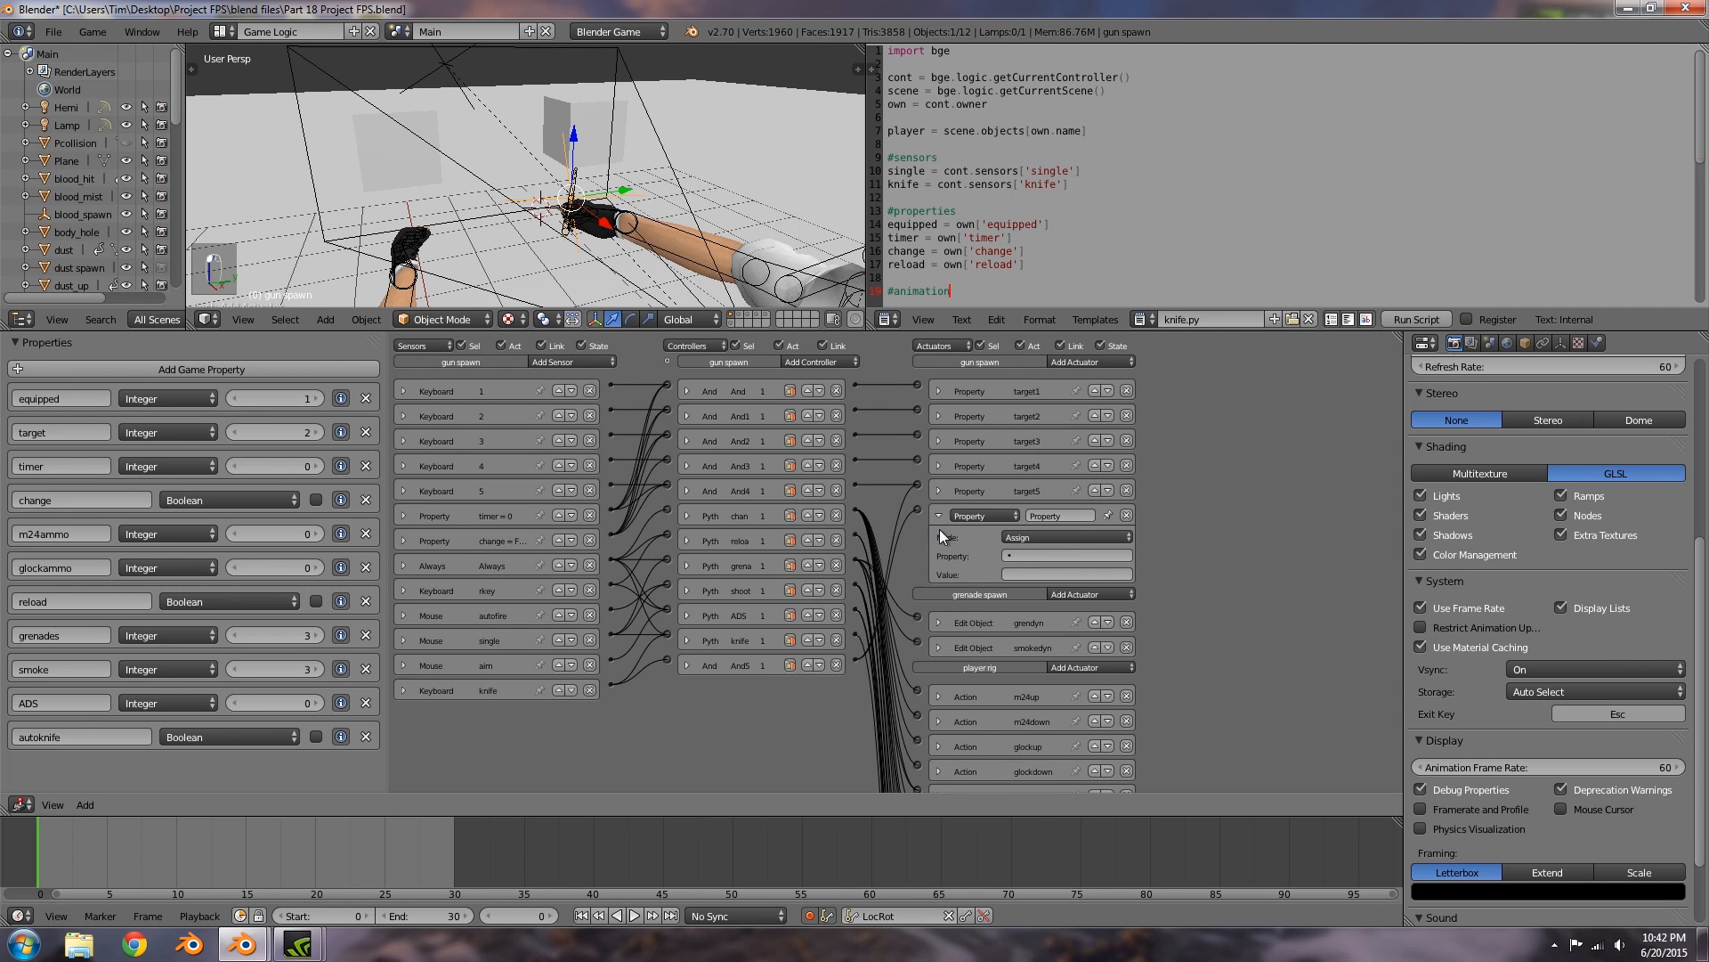
left_click(1037, 555)
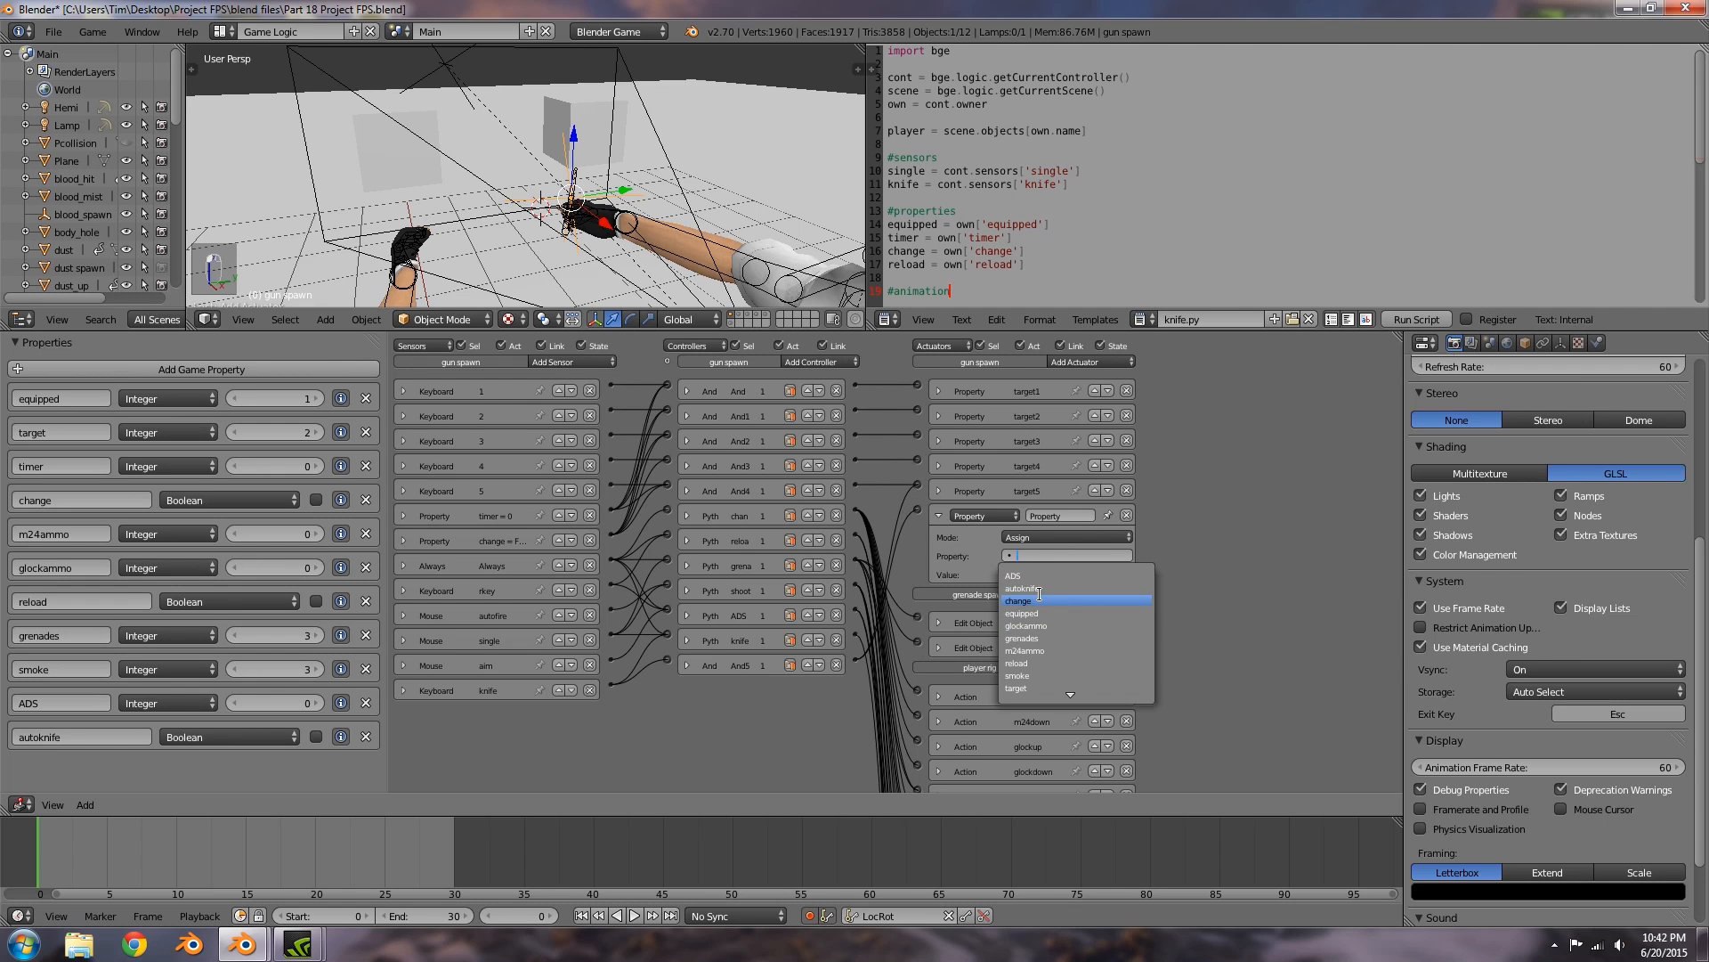
left_click(1038, 588)
left_click(1033, 574)
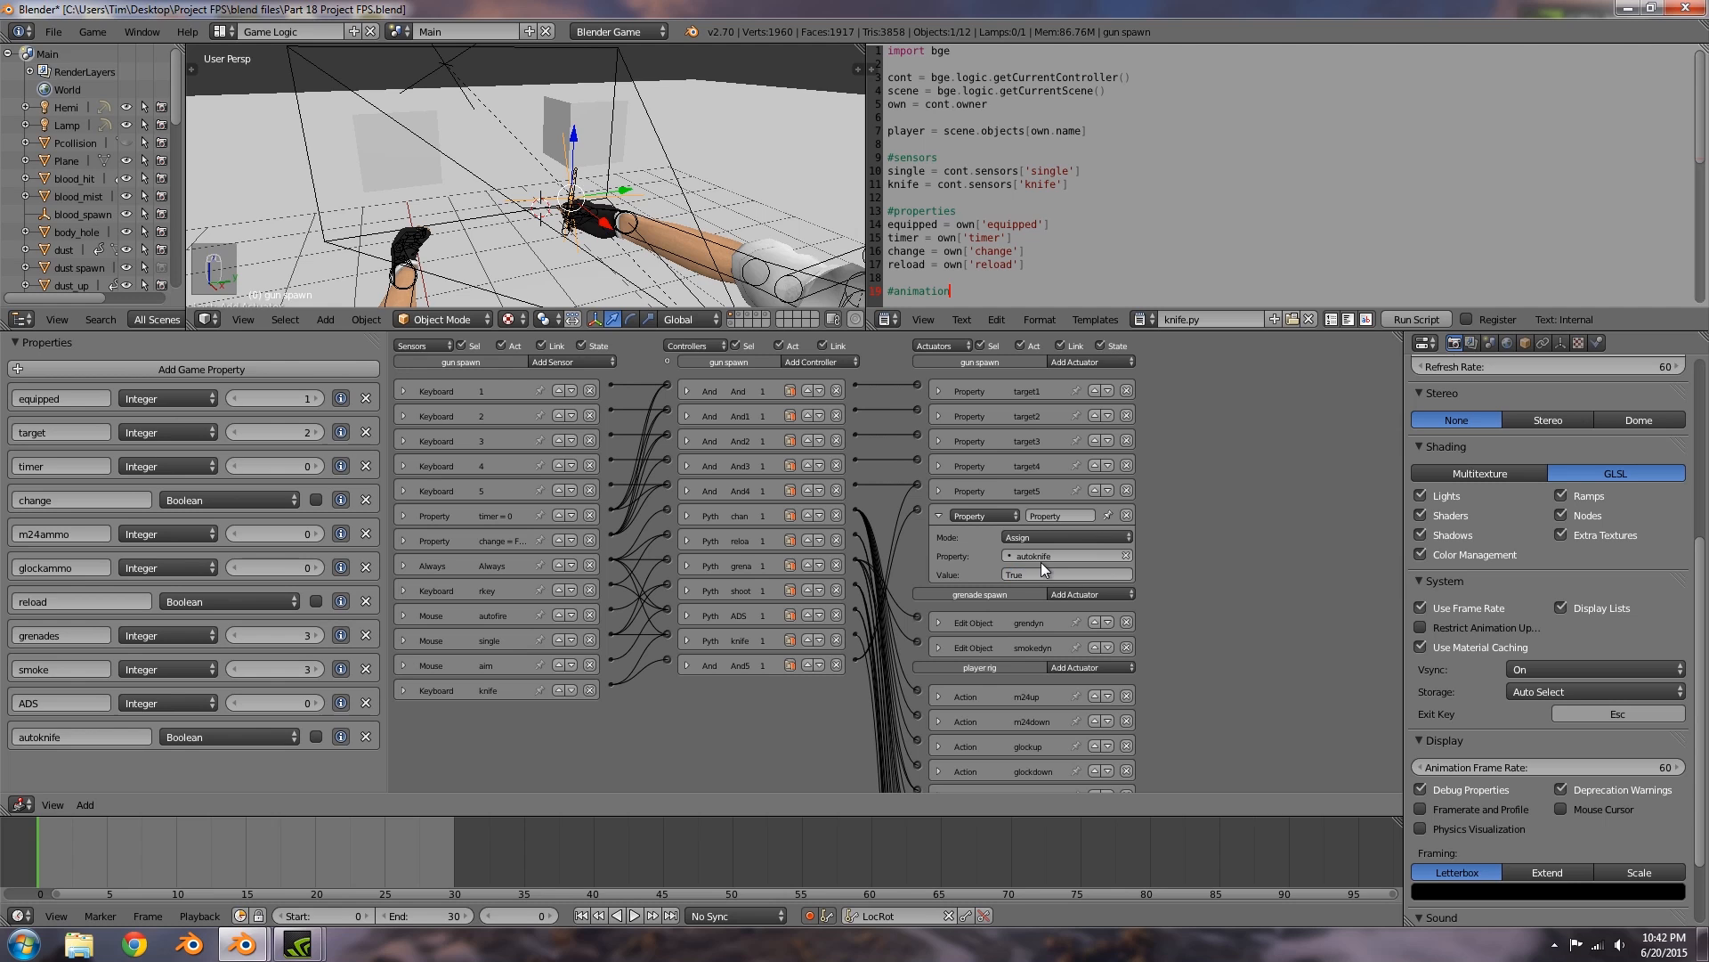
left_click(939, 516)
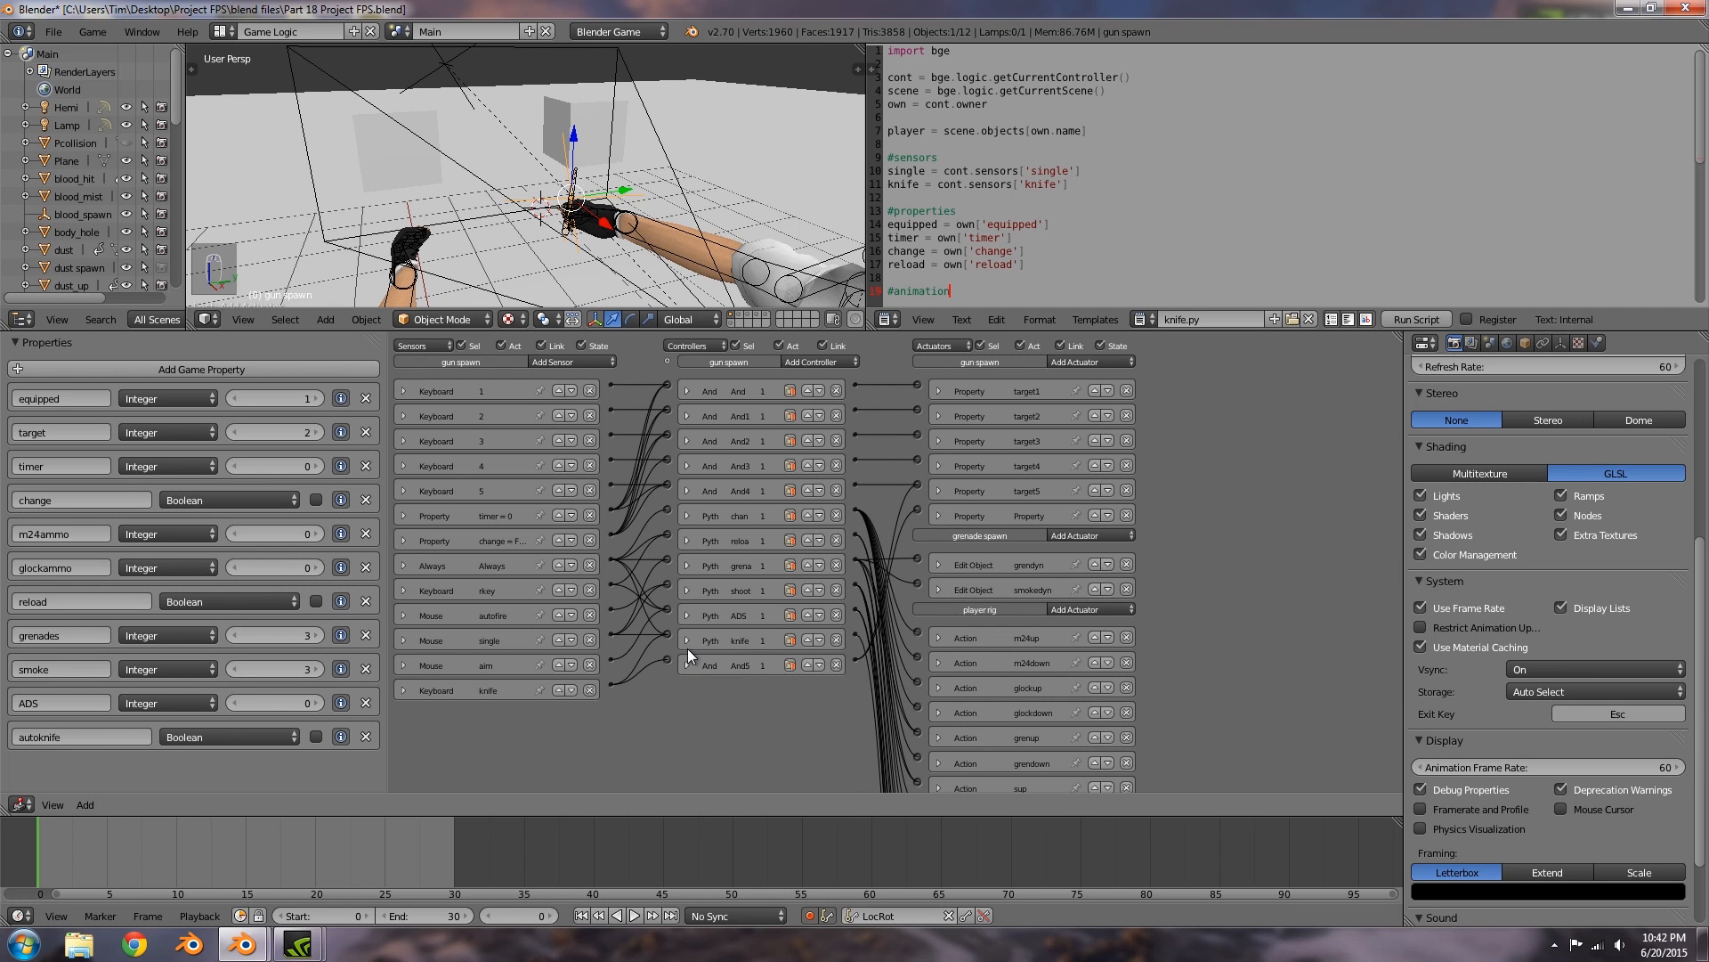
left_click(403, 691)
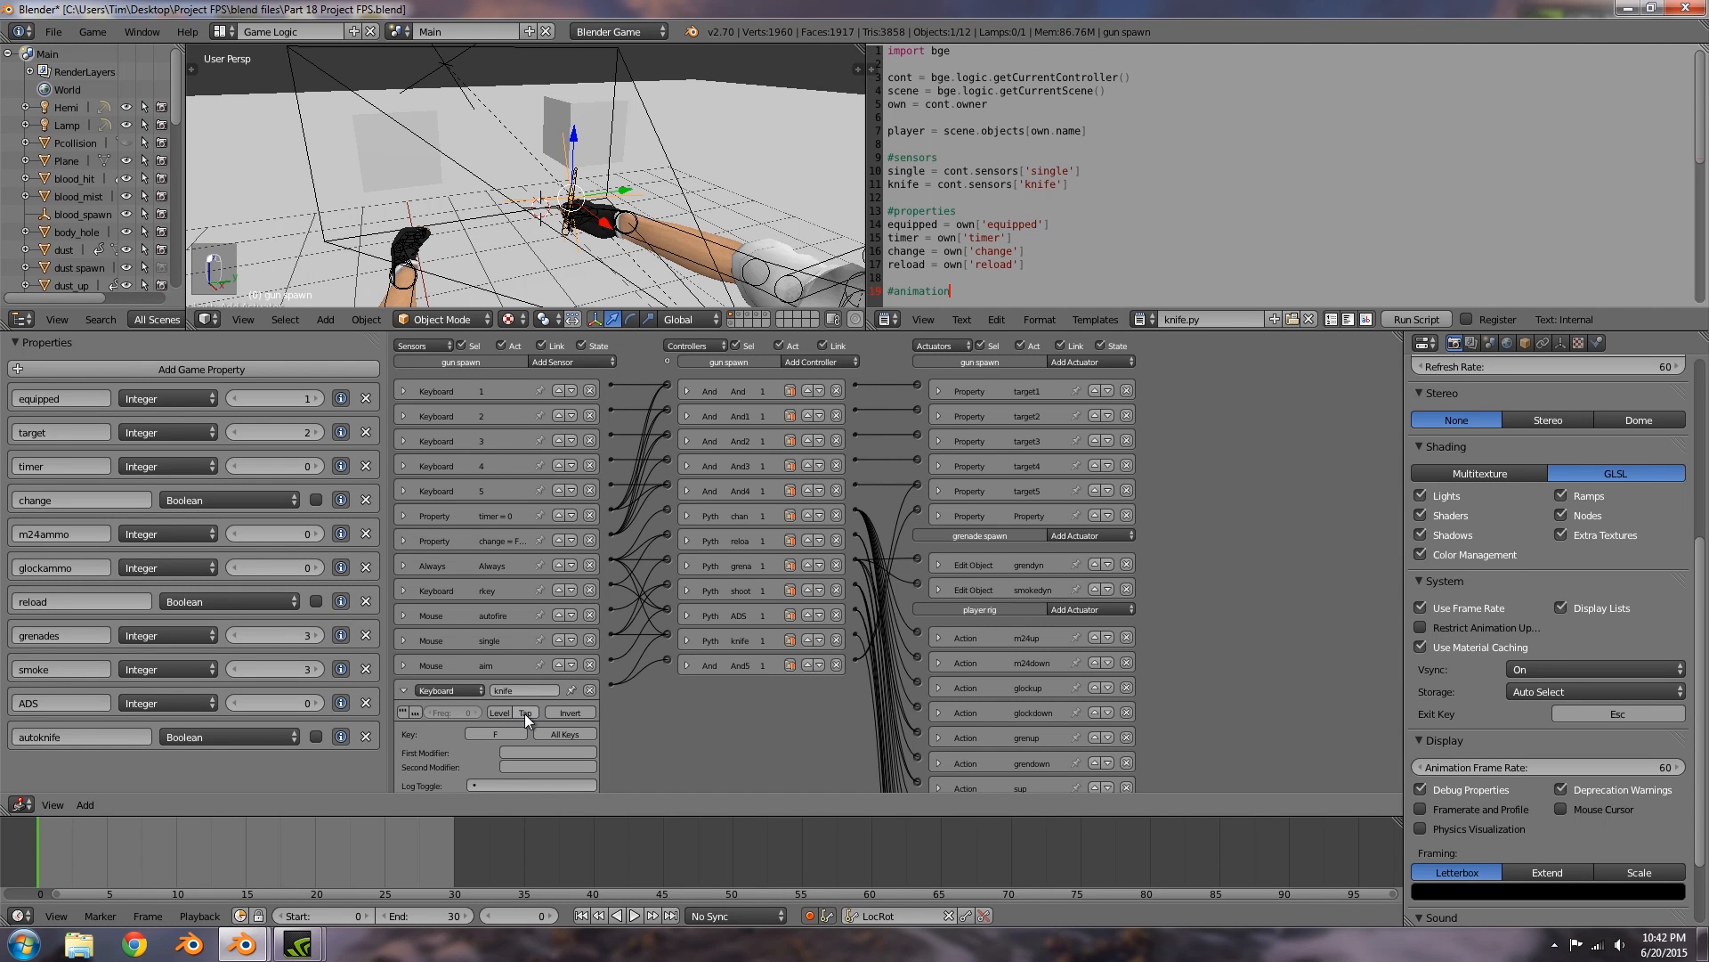
left_click(404, 691)
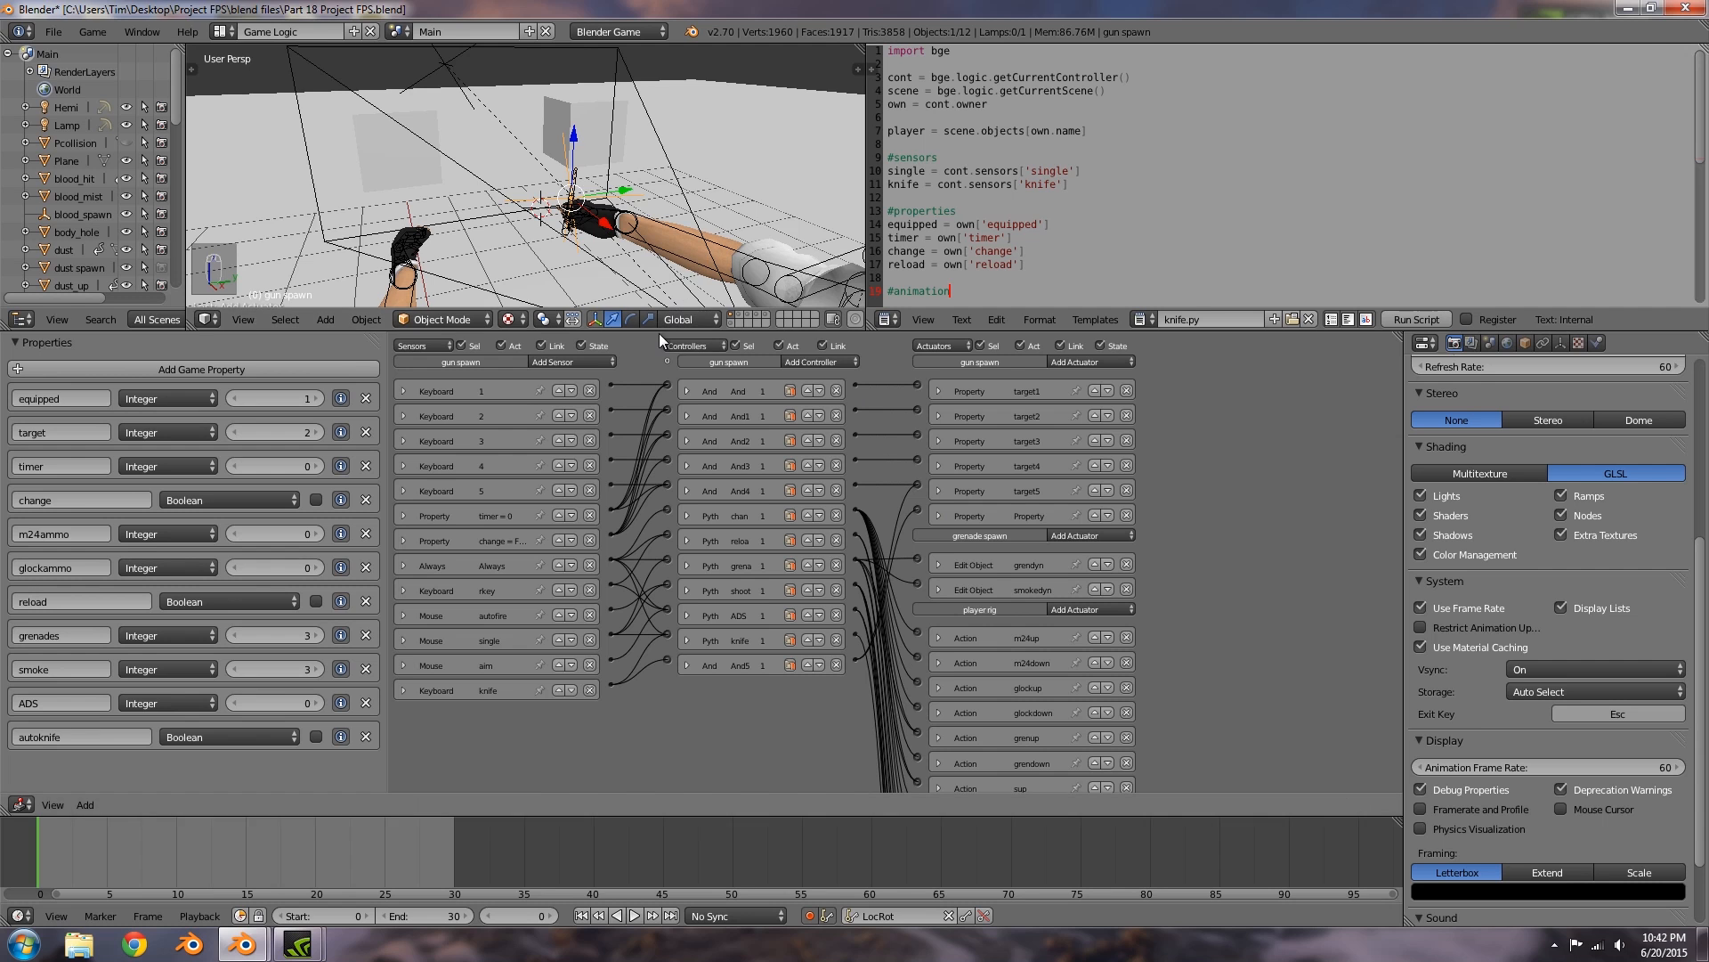
Step: Add the line autoknife = own['autoknife'] below the reload line in the #properties section of knife.py
left_click_drag(659, 333, 643, 620)
left_click(1053, 358)
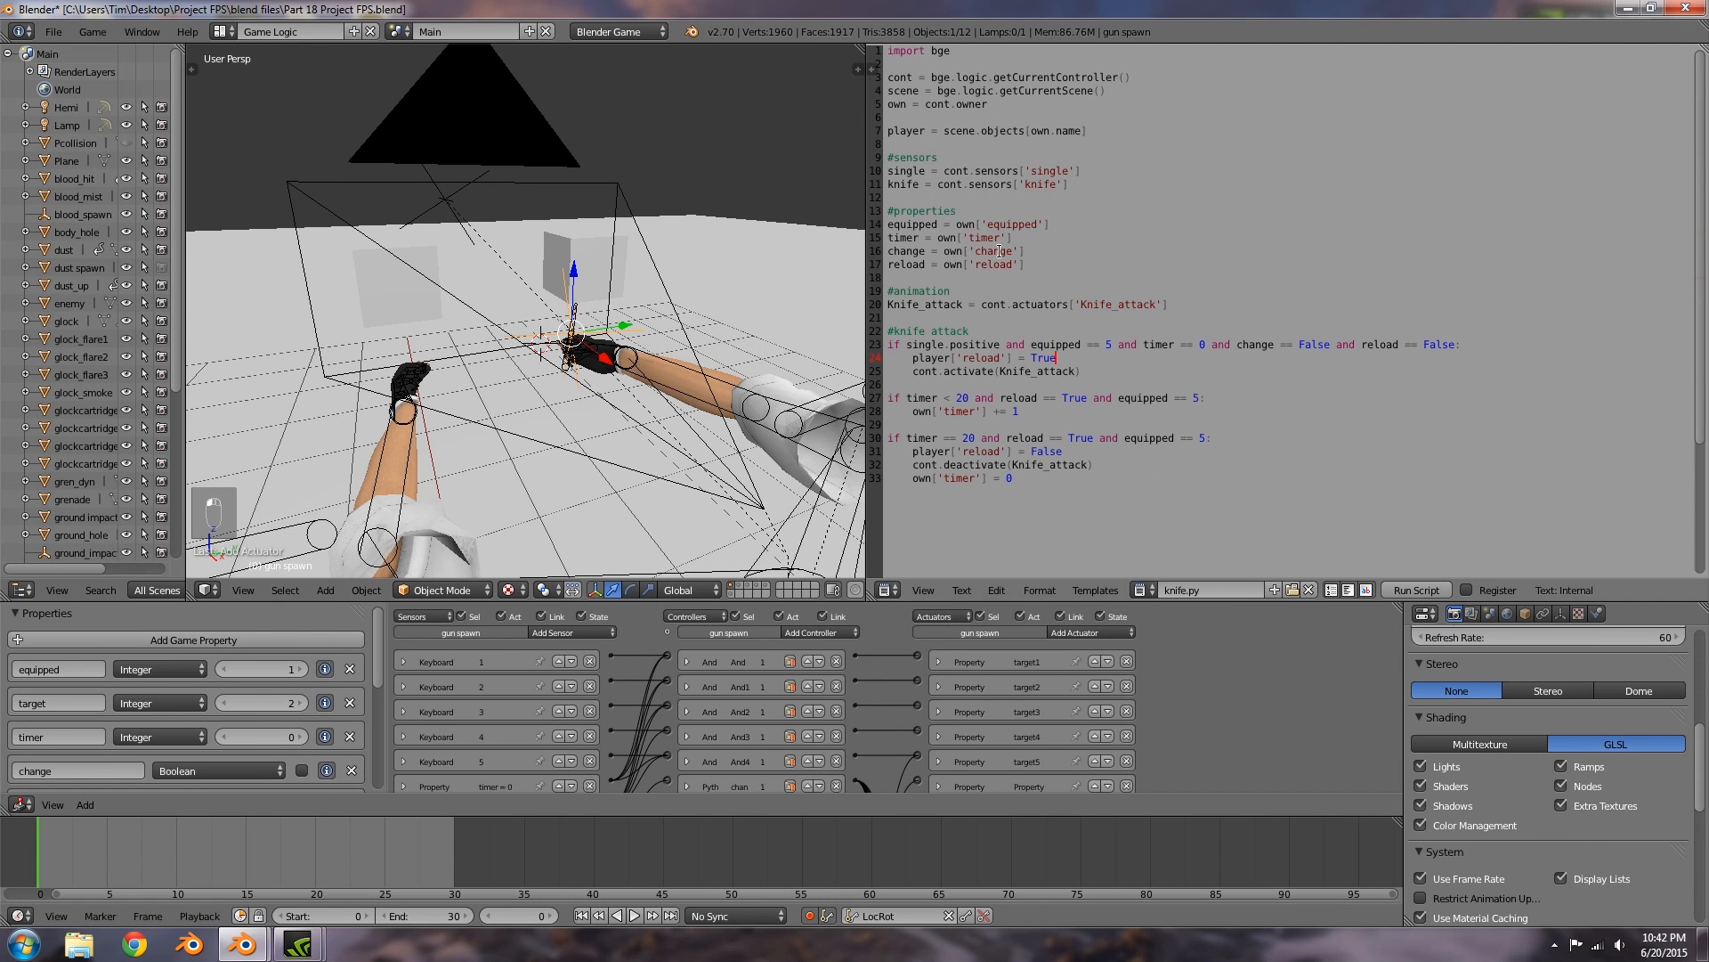
left_click(1067, 269)
key("Return")
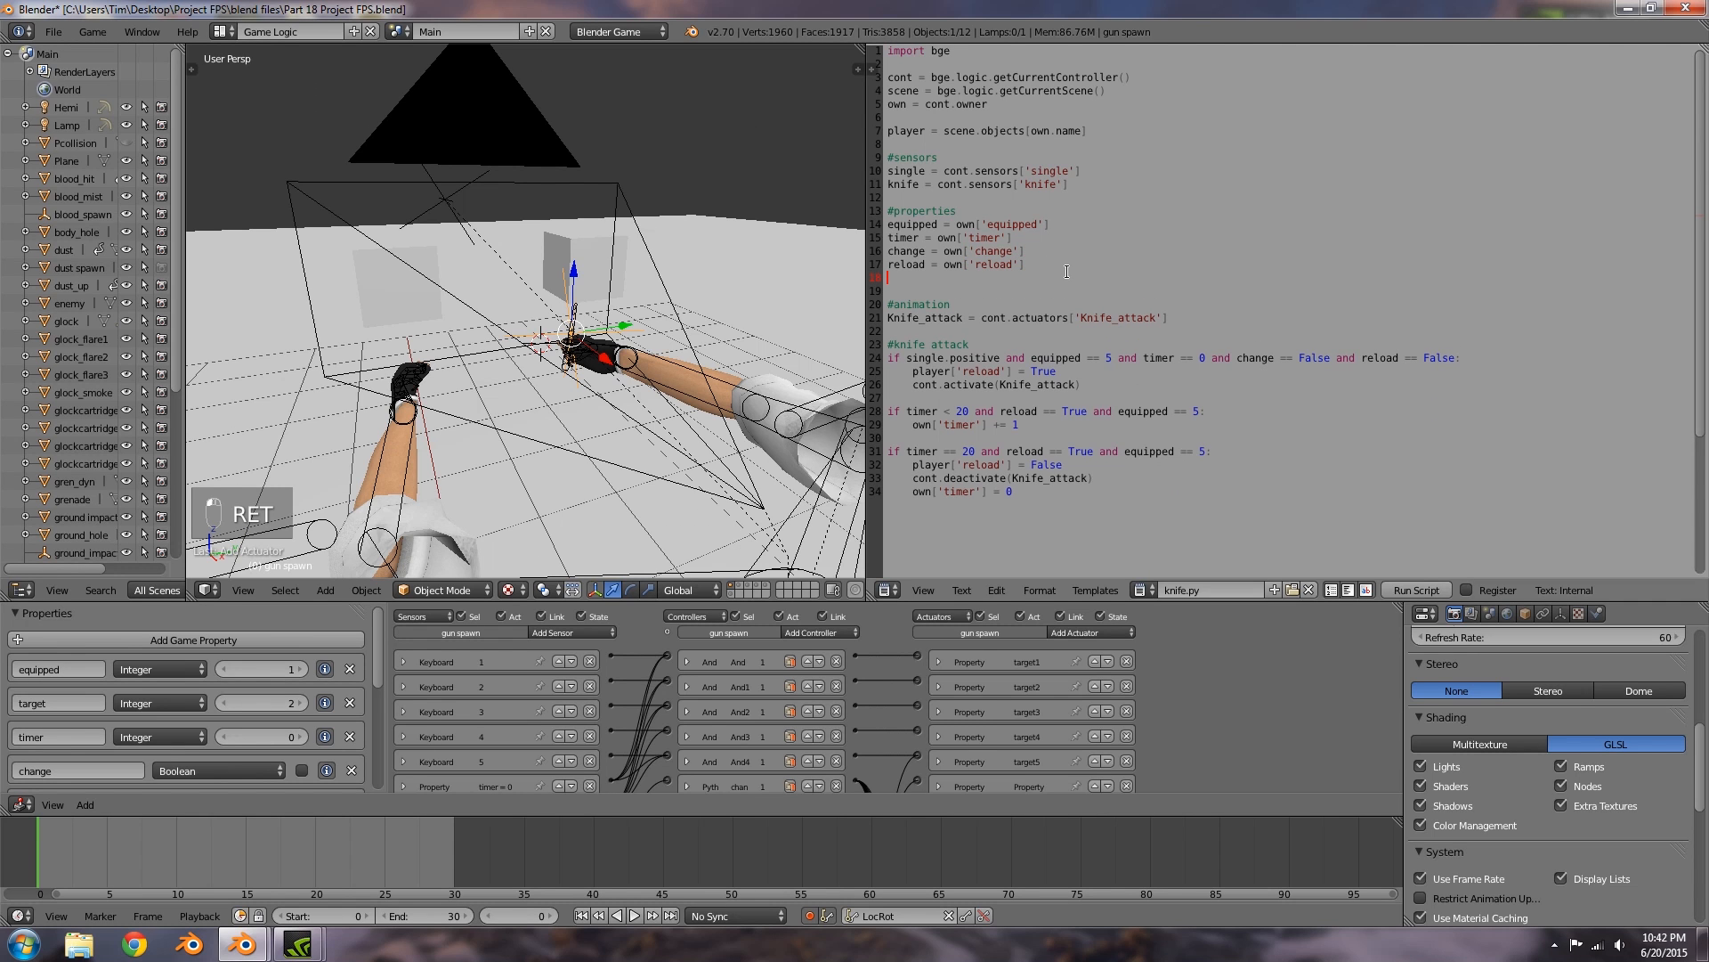
type("auto_")
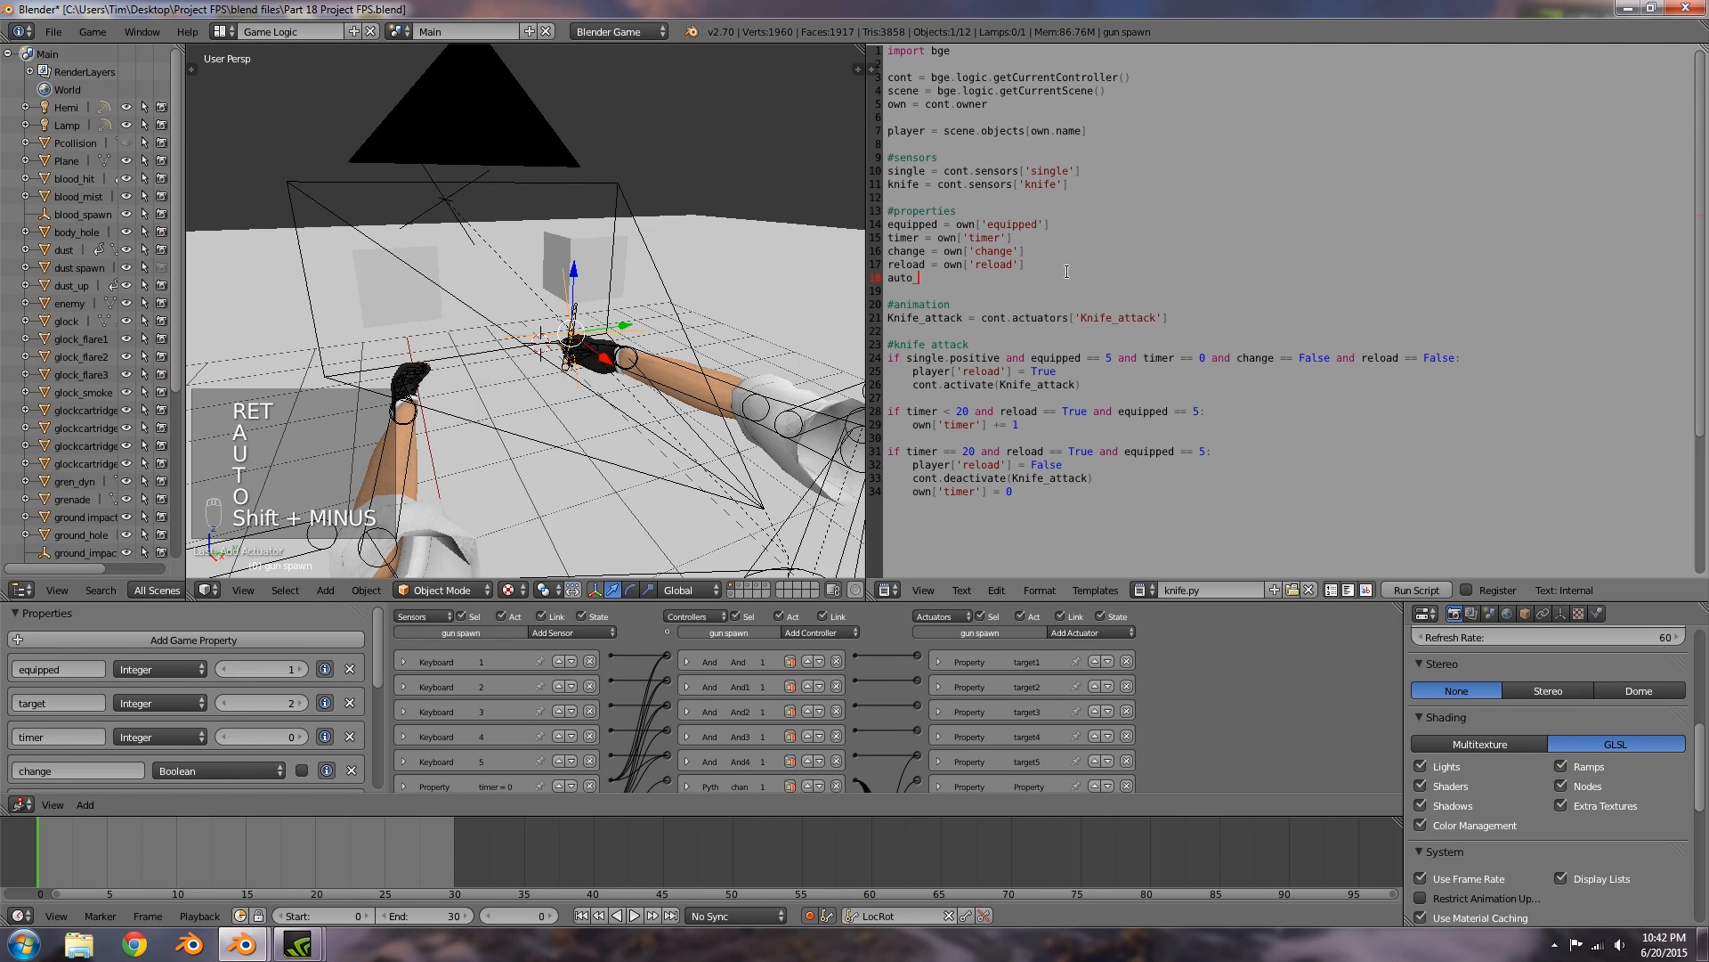
key("BackSpace")
type("knife")
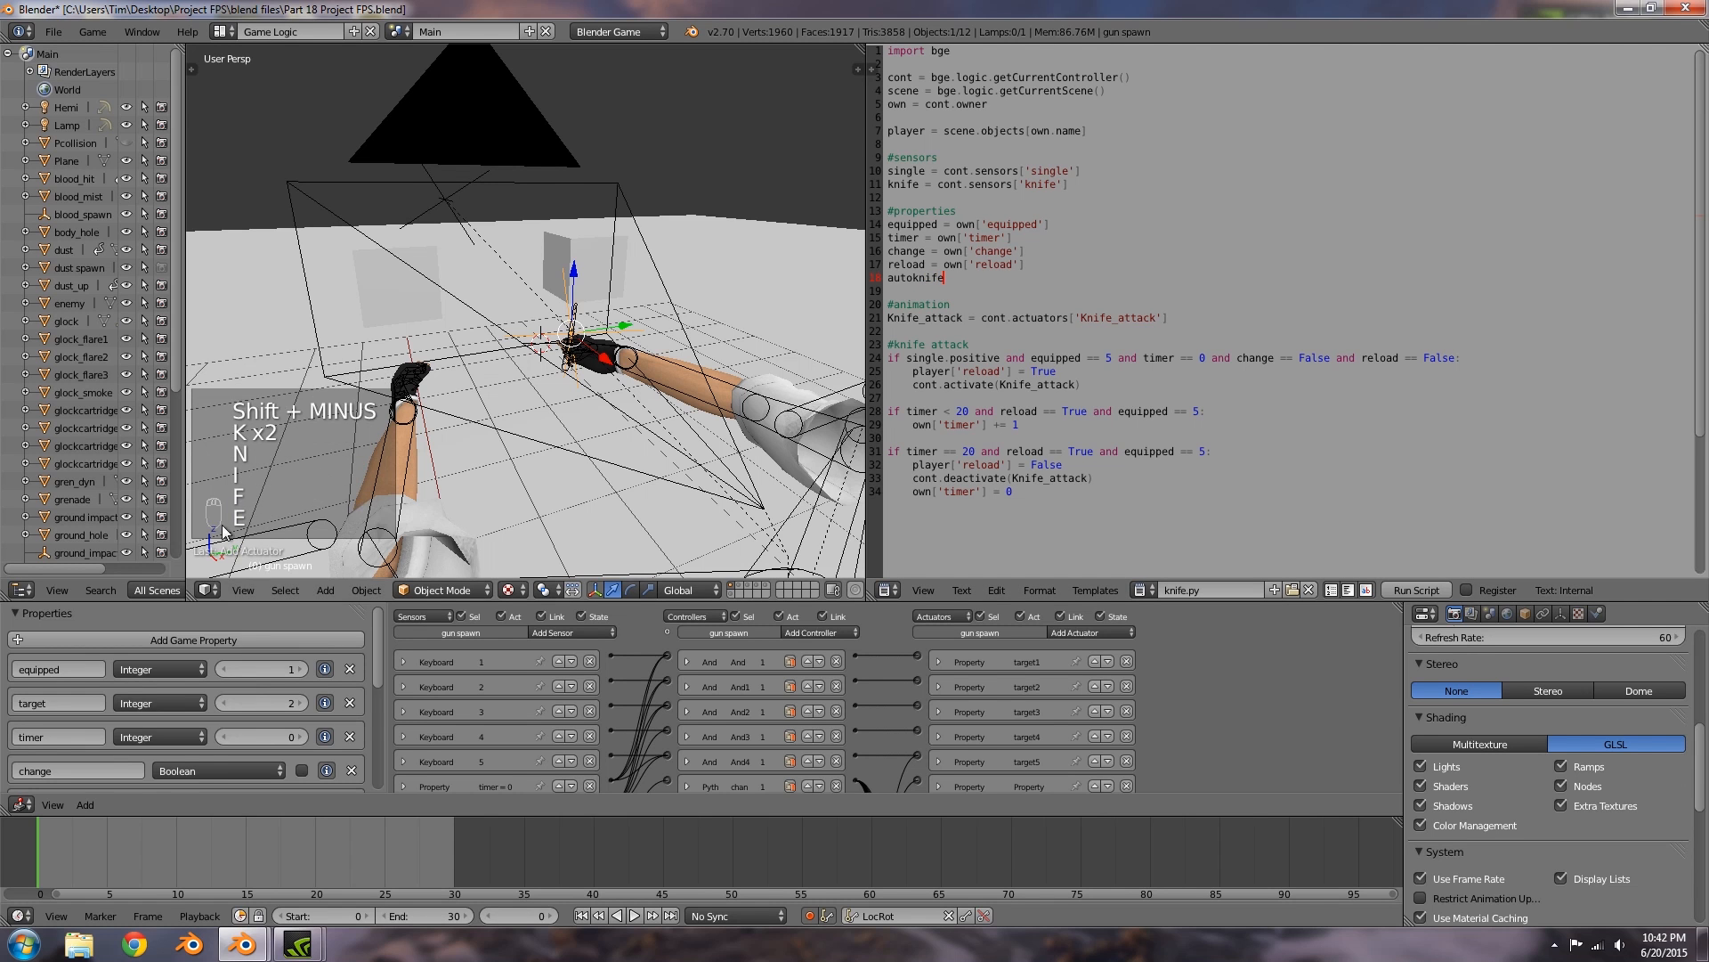
scroll(247, 673, "down", 5)
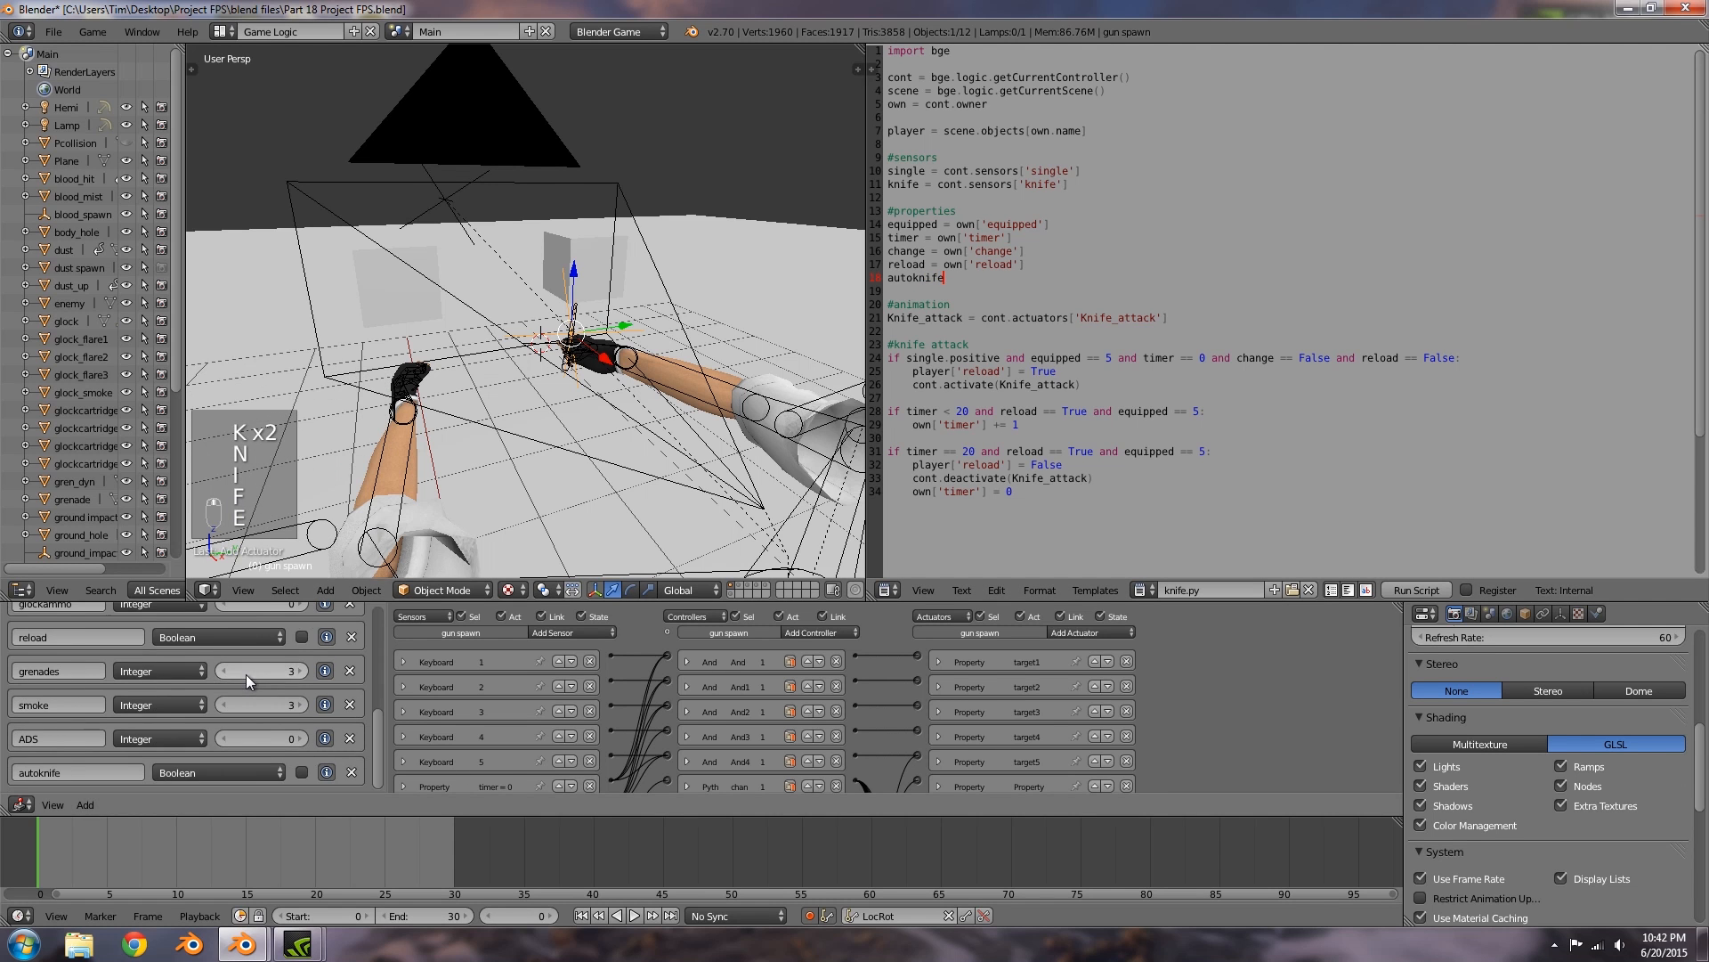
type("= ")
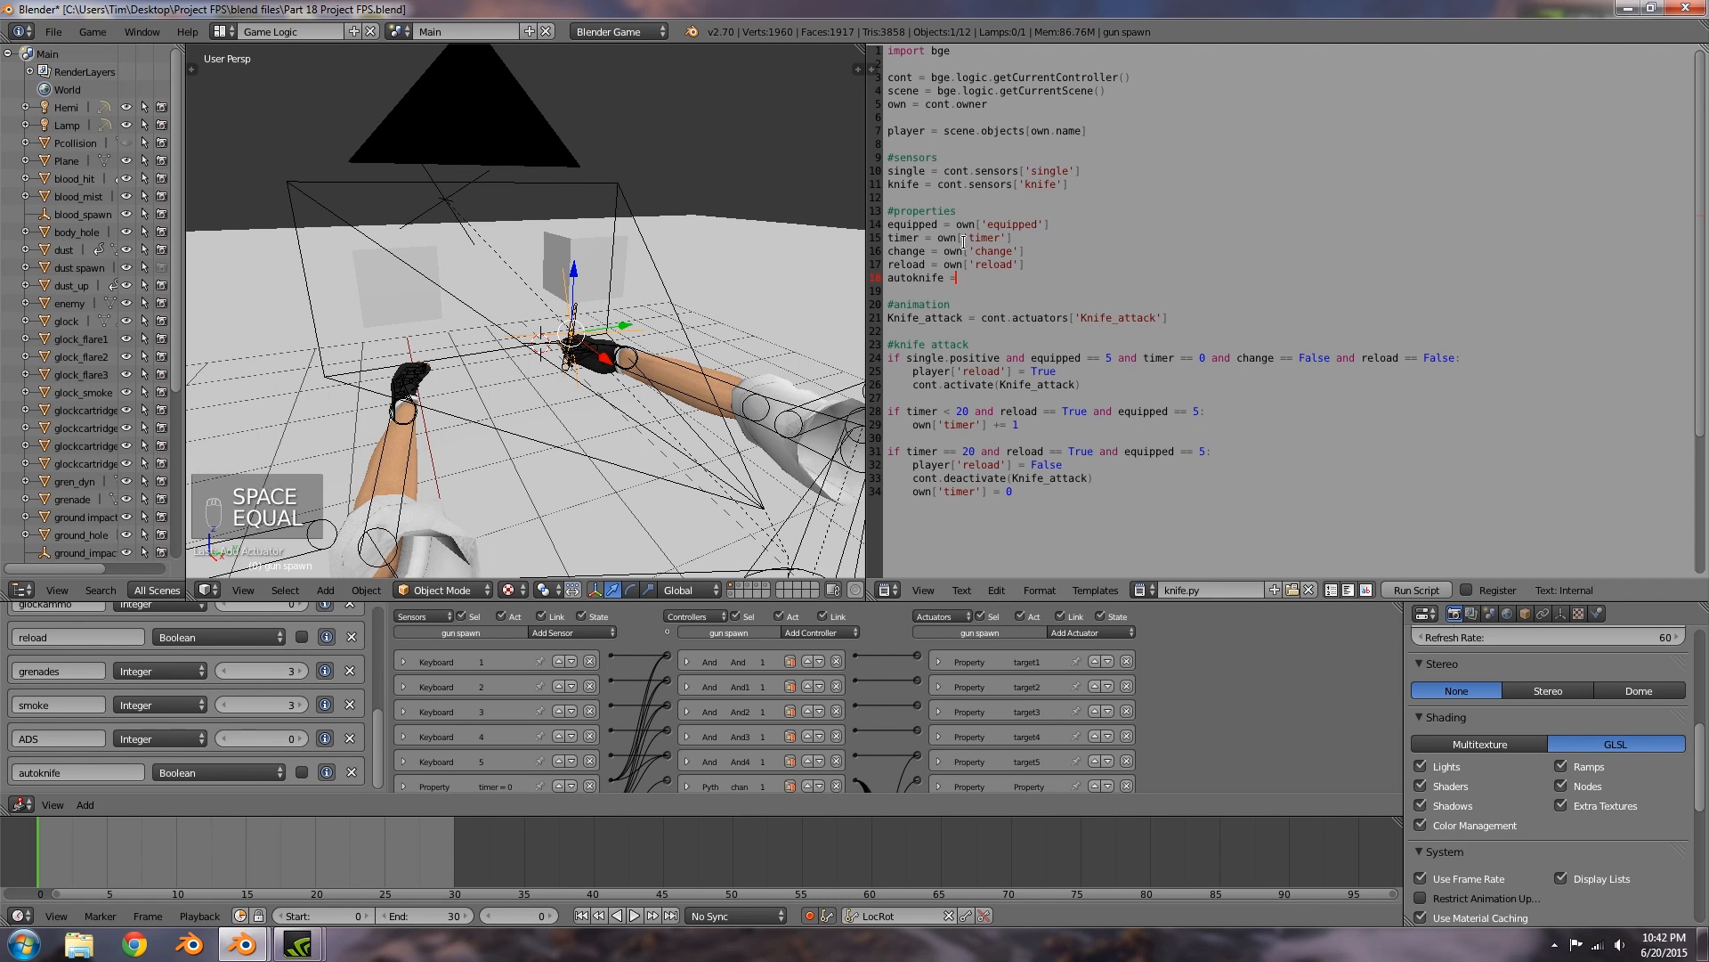
type("own['")
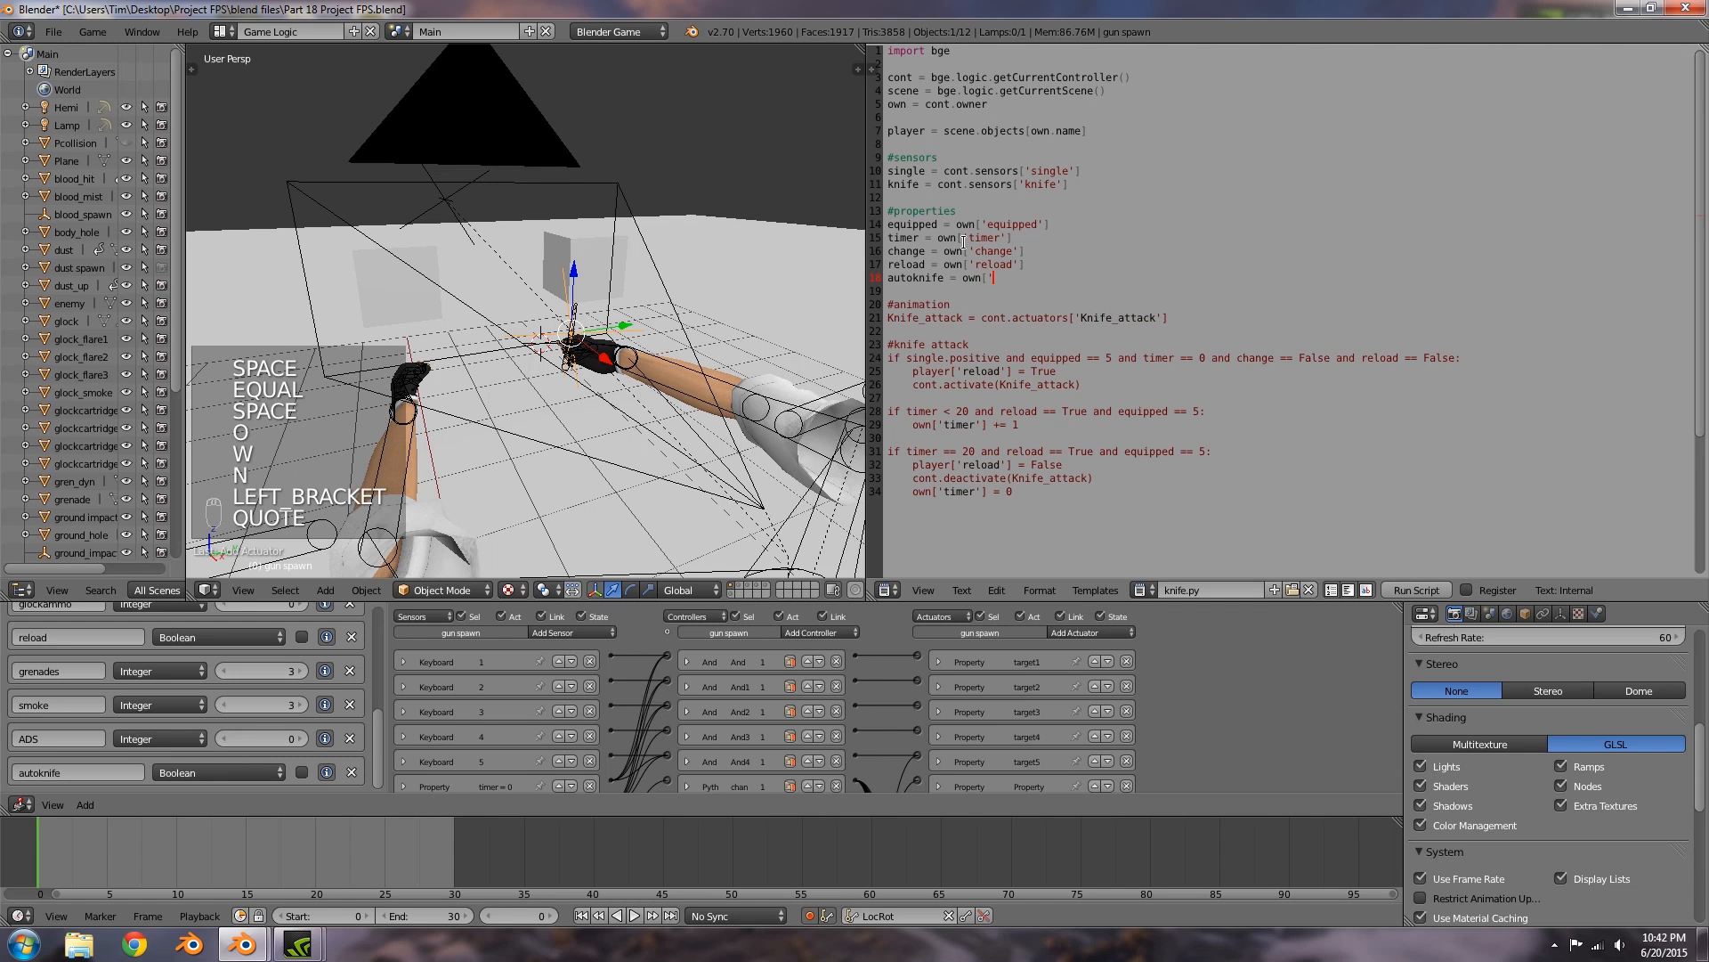
type("auton")
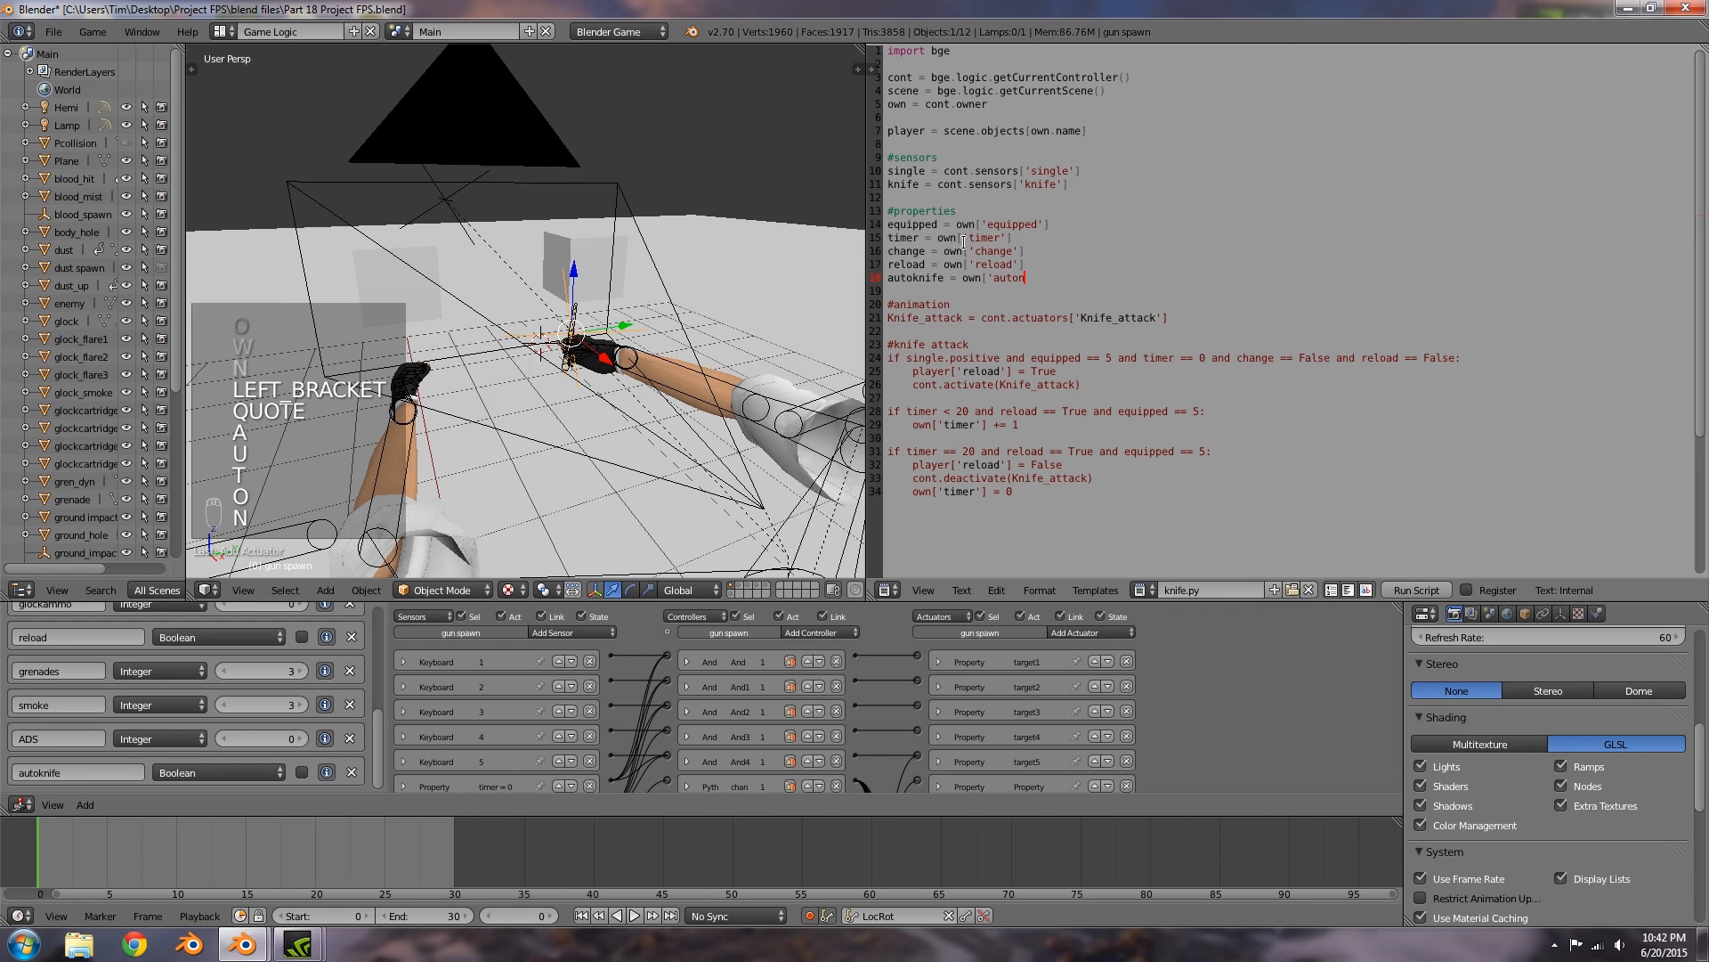
key("BackSpace")
type("knife']")
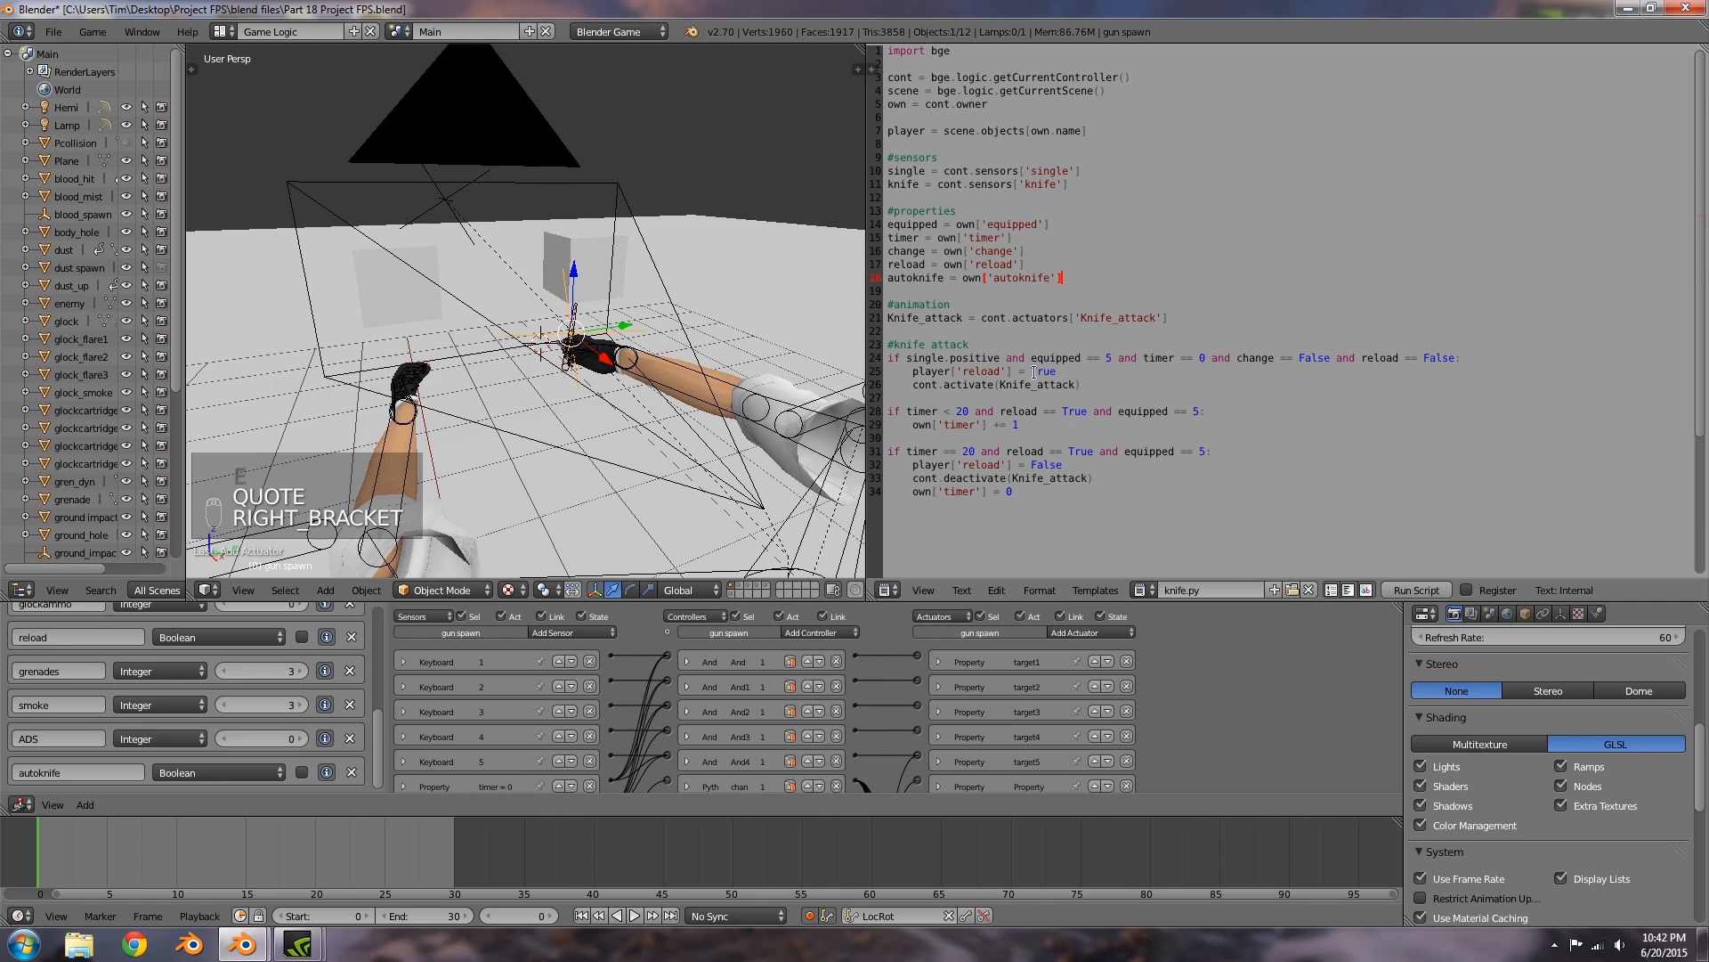
Step: Add the comment #autoknife attack on a new unindented line at the end of knife.py, separated by a blank line
left_click_drag(933, 372, 1026, 389)
left_click(1126, 503)
left_click(1020, 186)
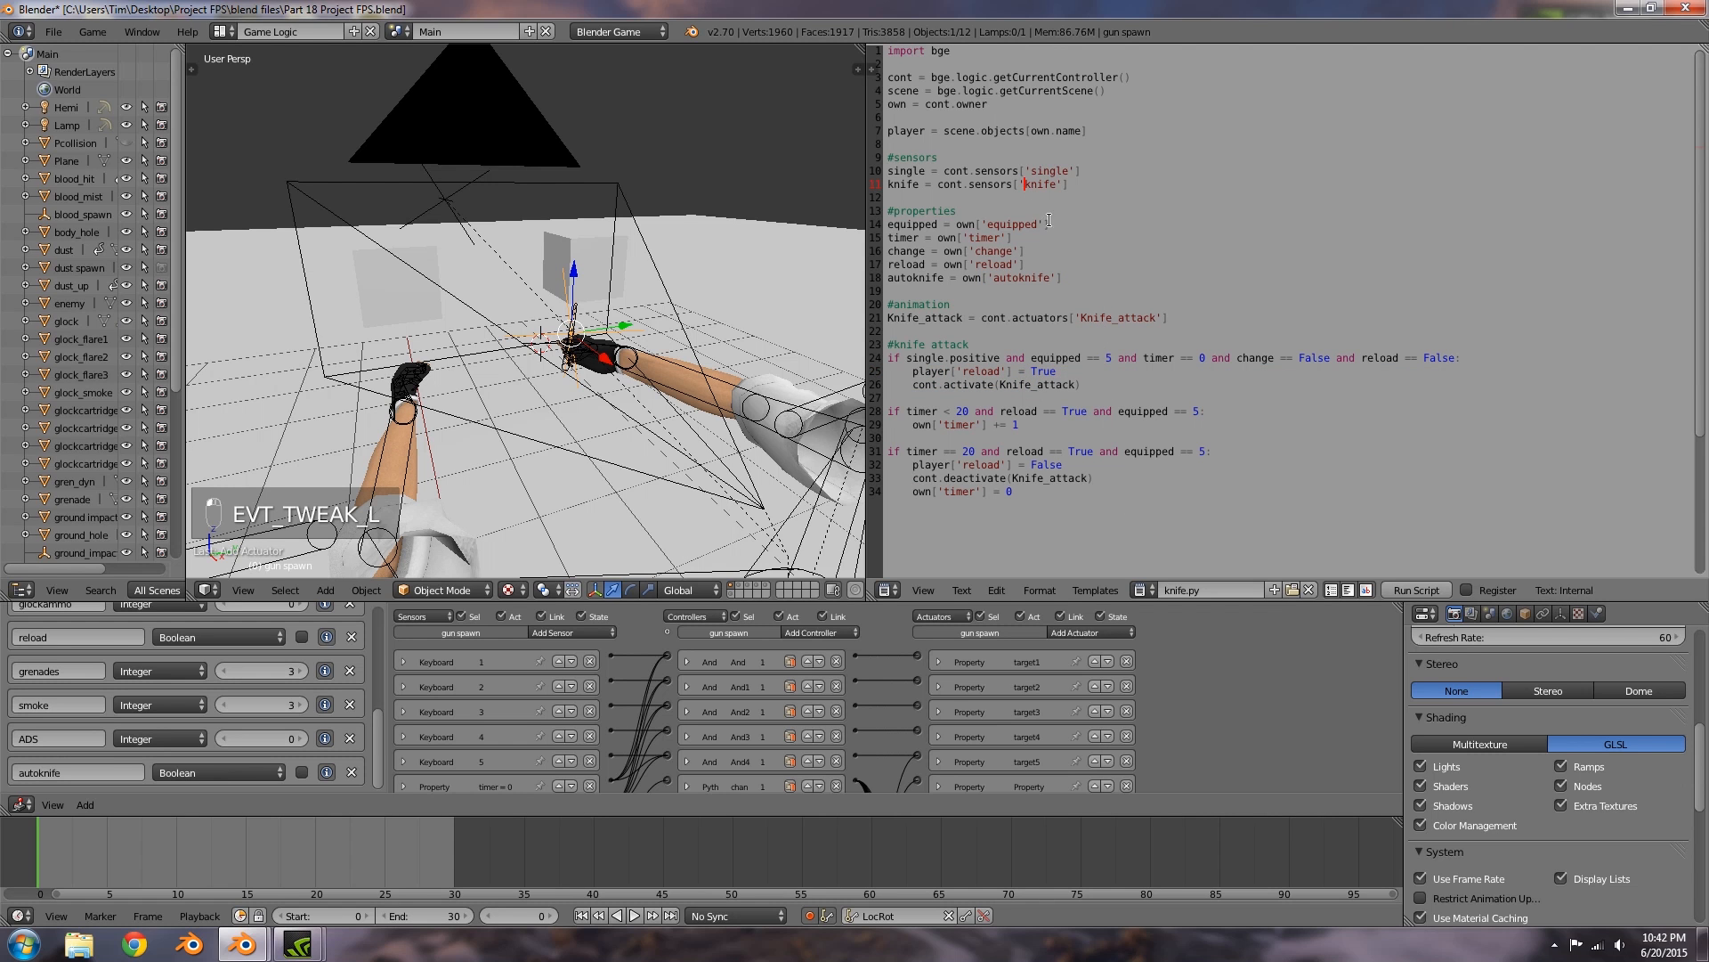
left_click(1050, 491)
key("Return")
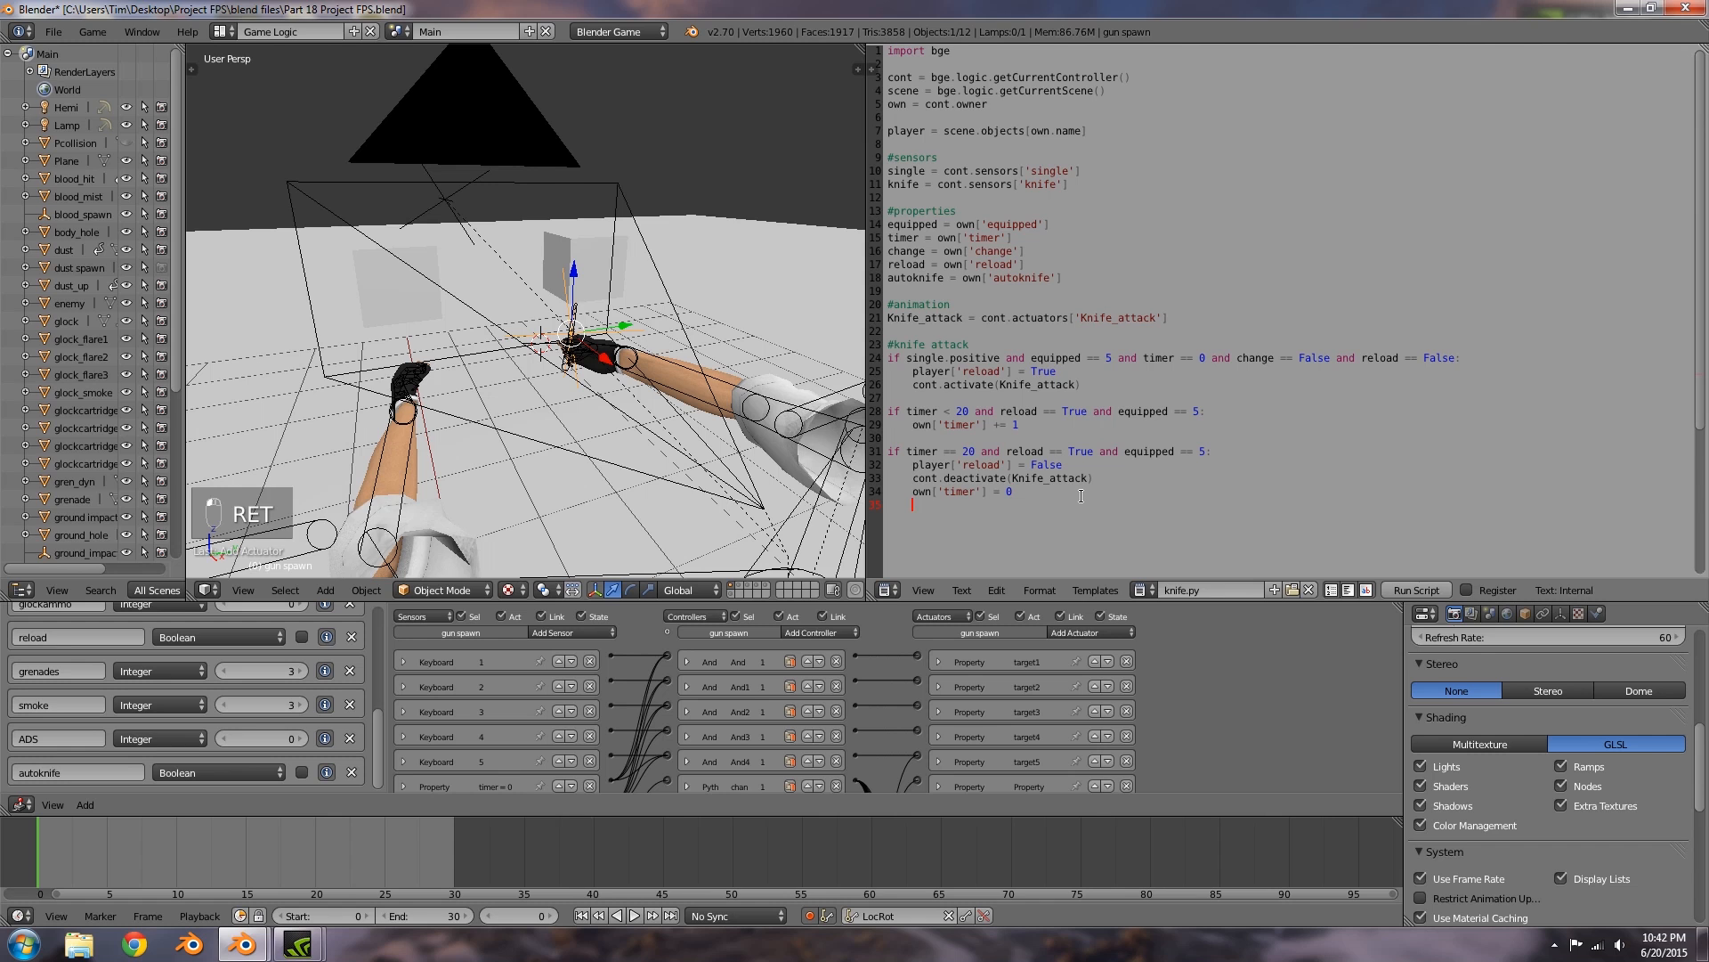
key("BackSpace")
key("BackSpace")
key("BackSpace")
key("Return")
type("#")
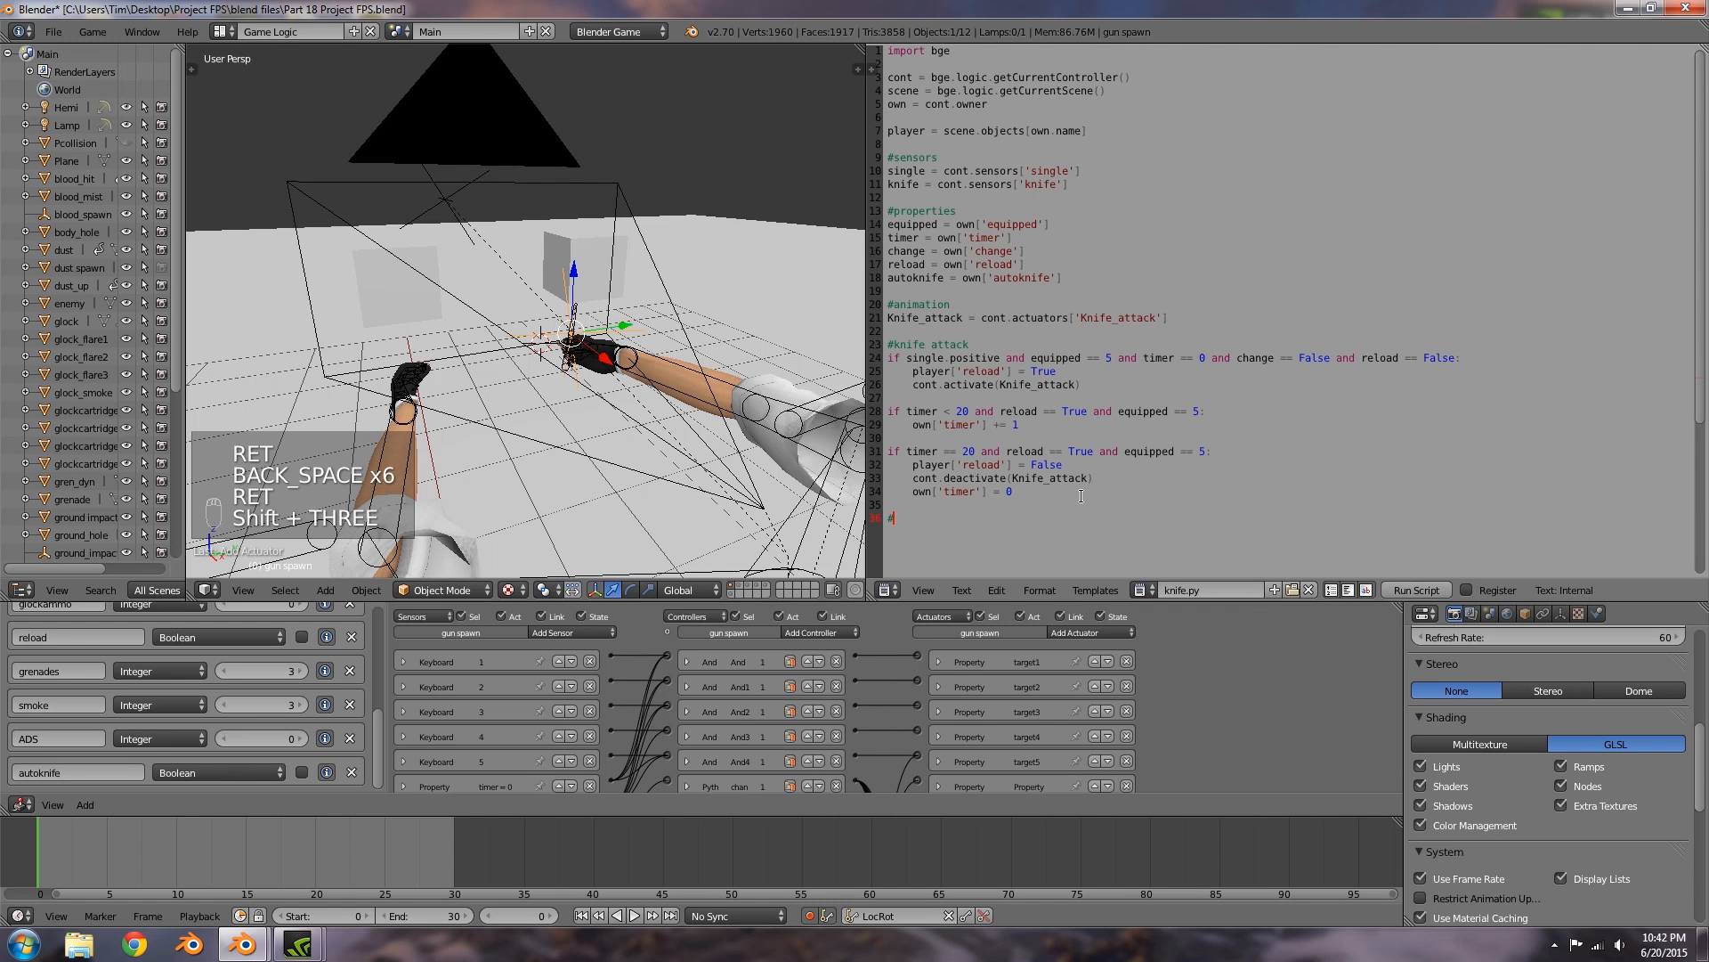
type("autok")
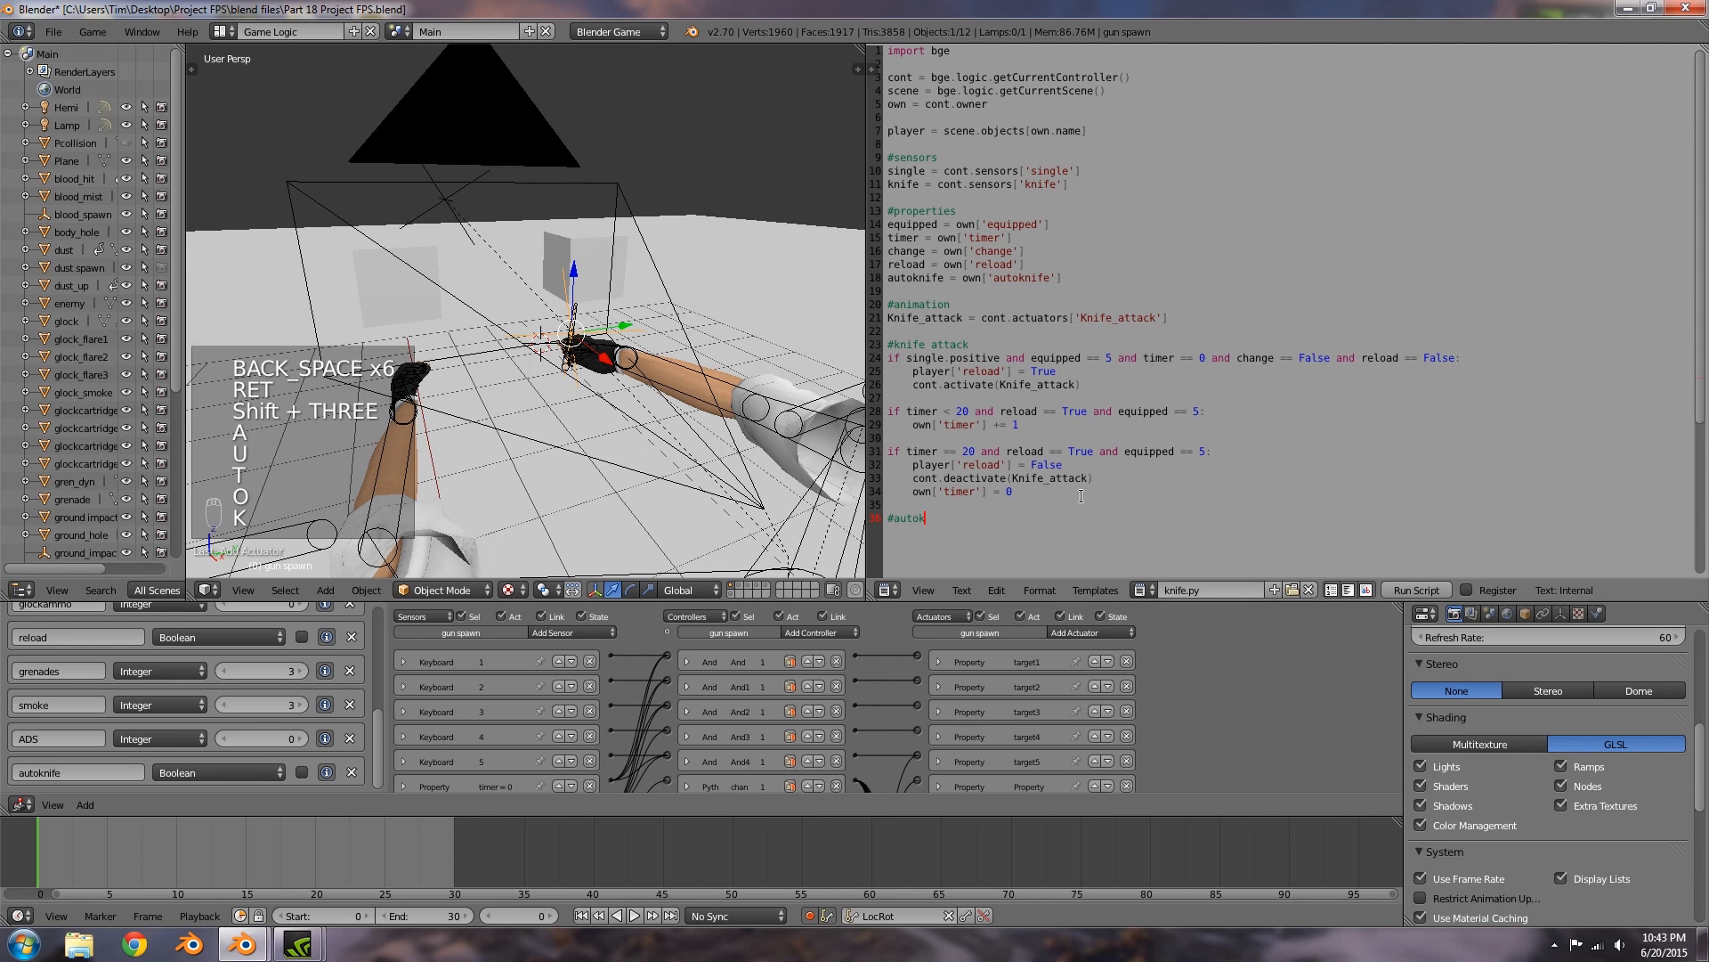
type("nife attack")
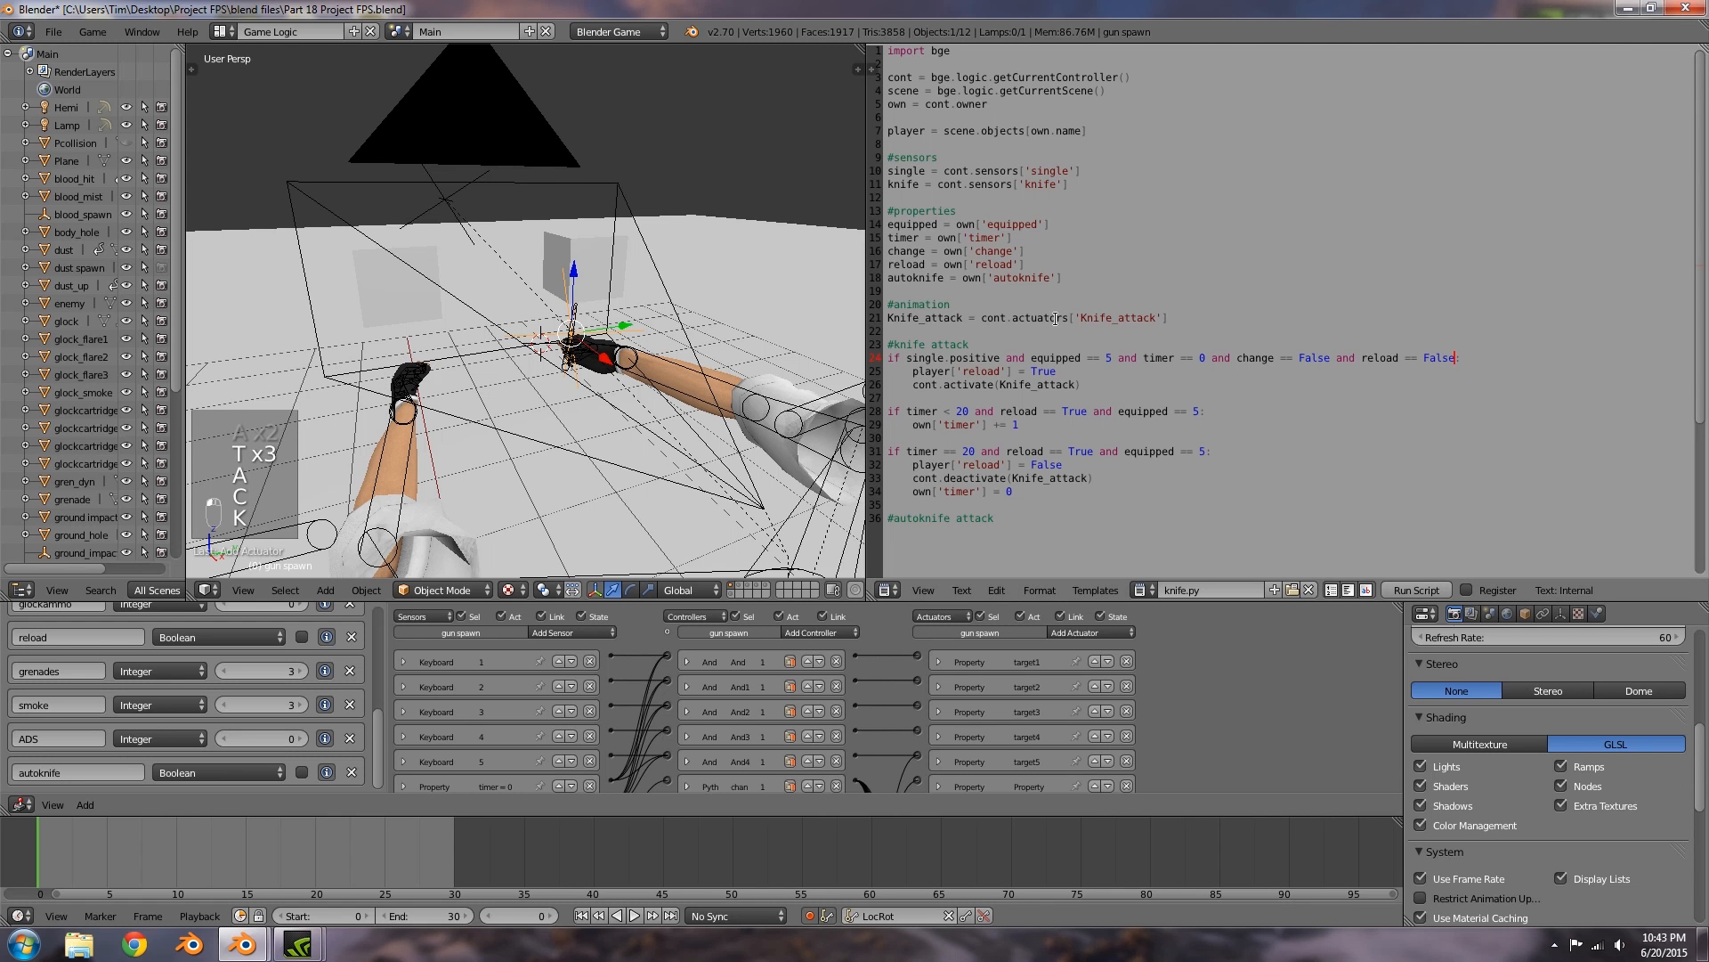
Step: Append and autoknife == False to the knife attack's single.positive condition, and start a line below the #autoknife attack comment
left_click(1455, 357)
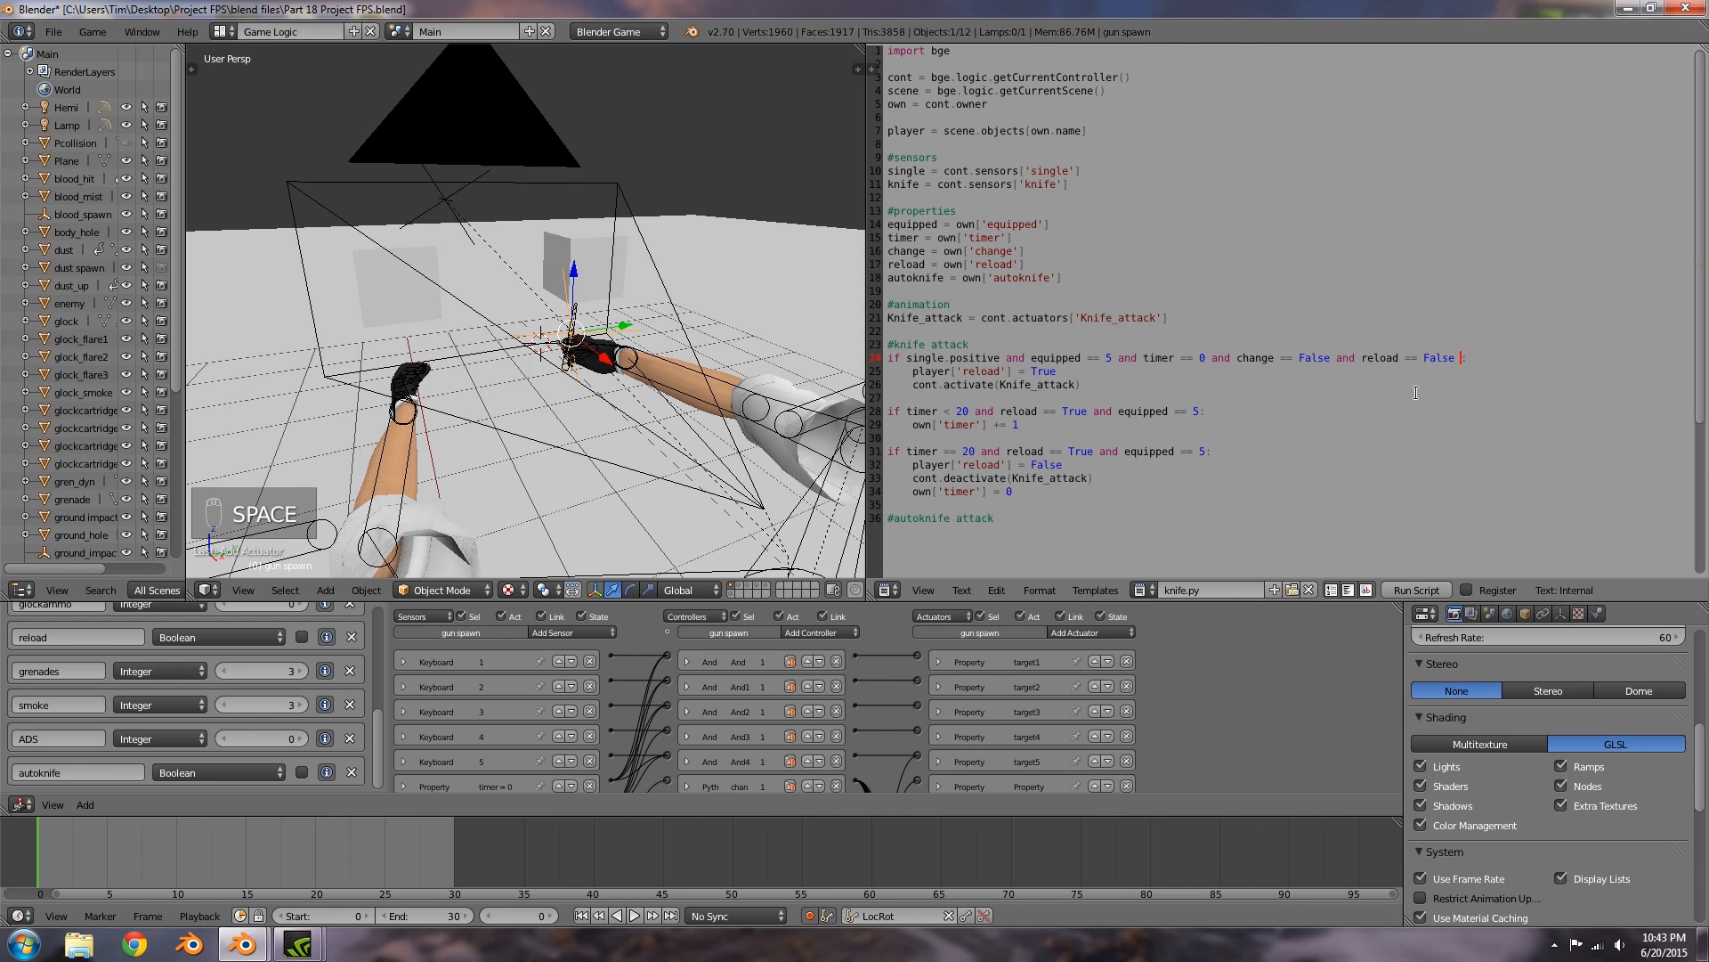
type("and autok")
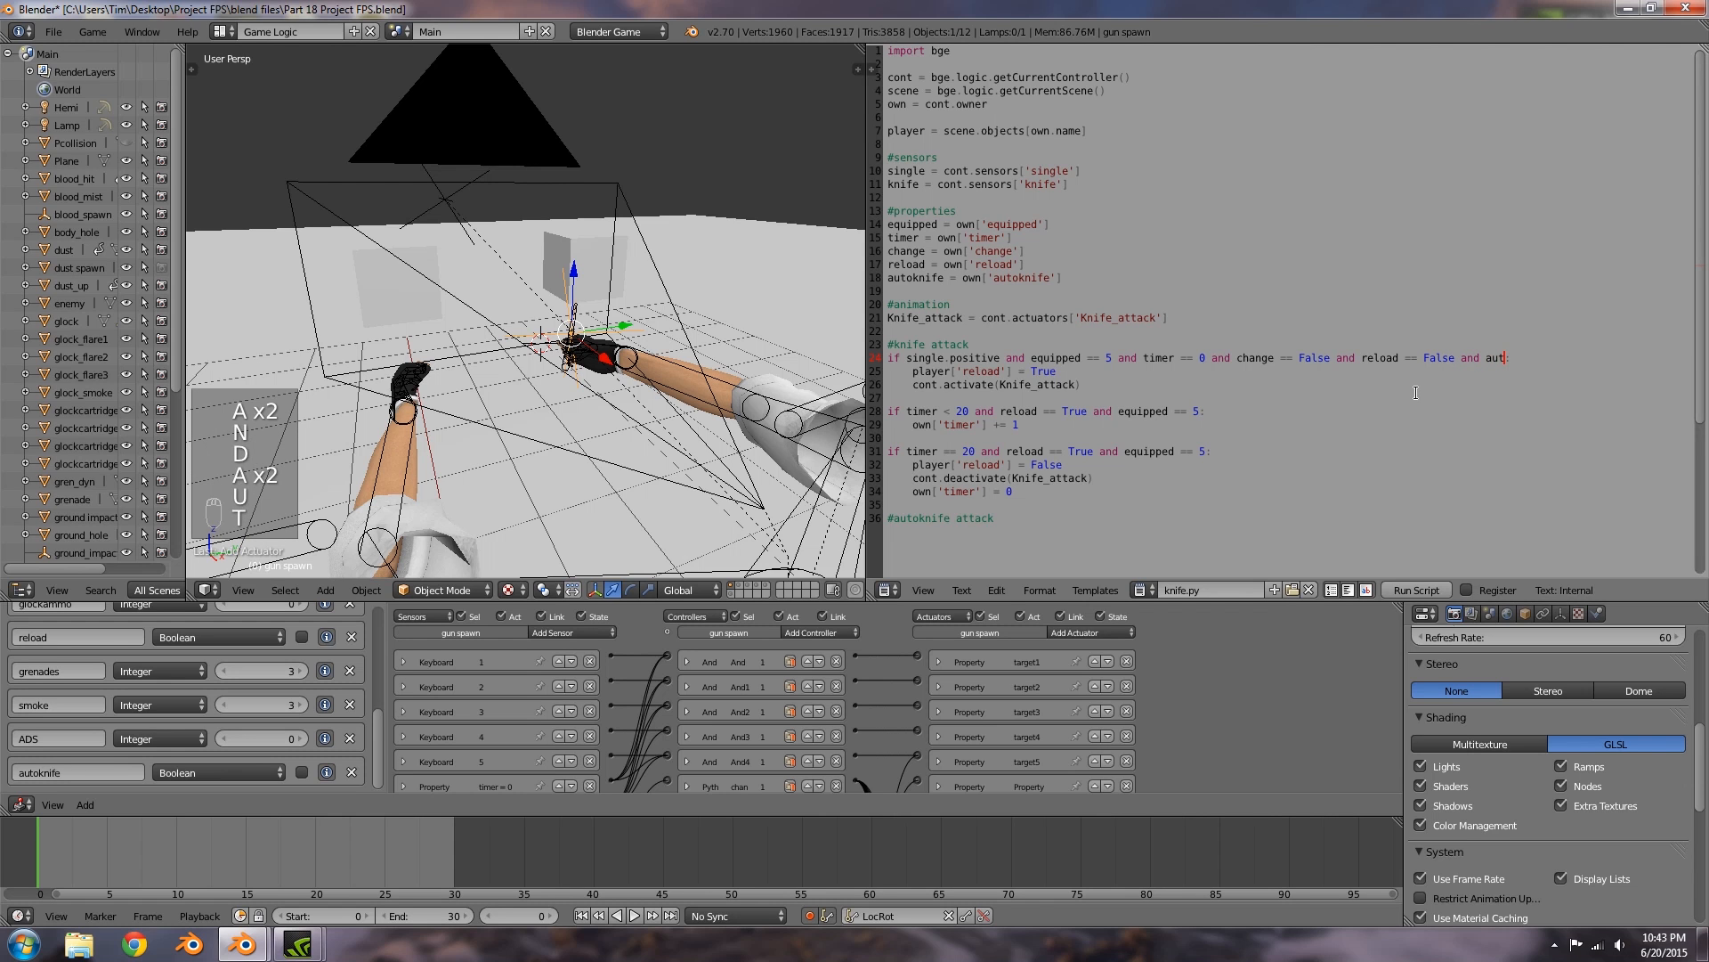
type("nife")
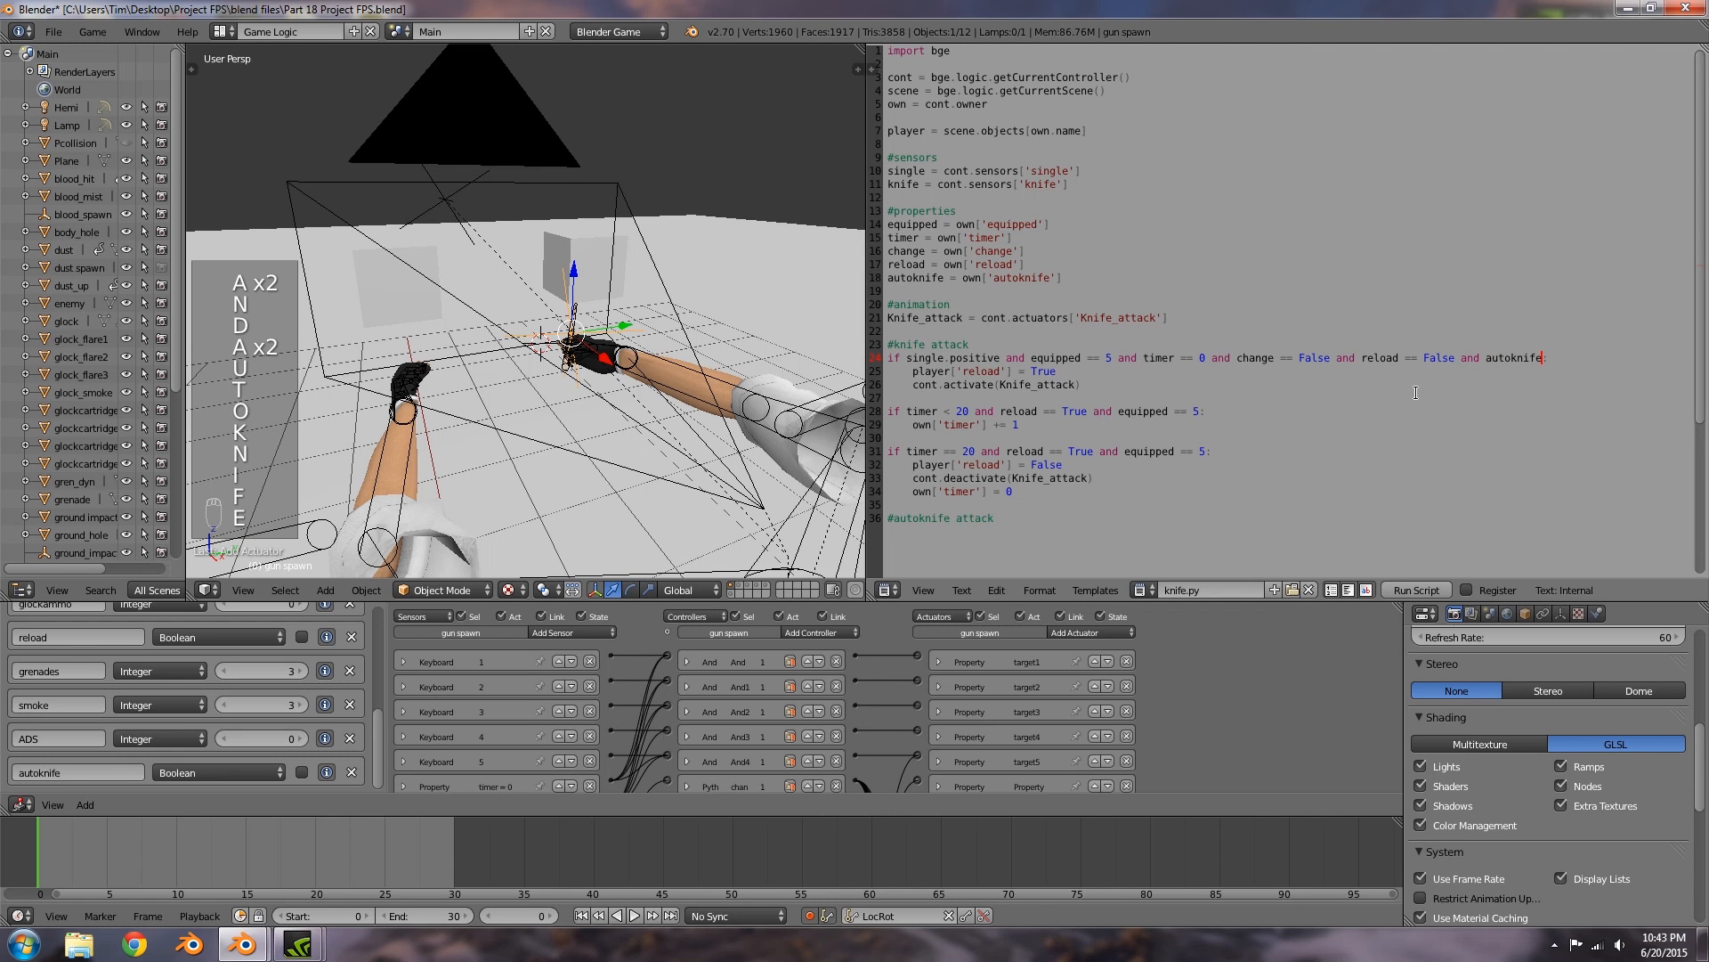
type(" ==")
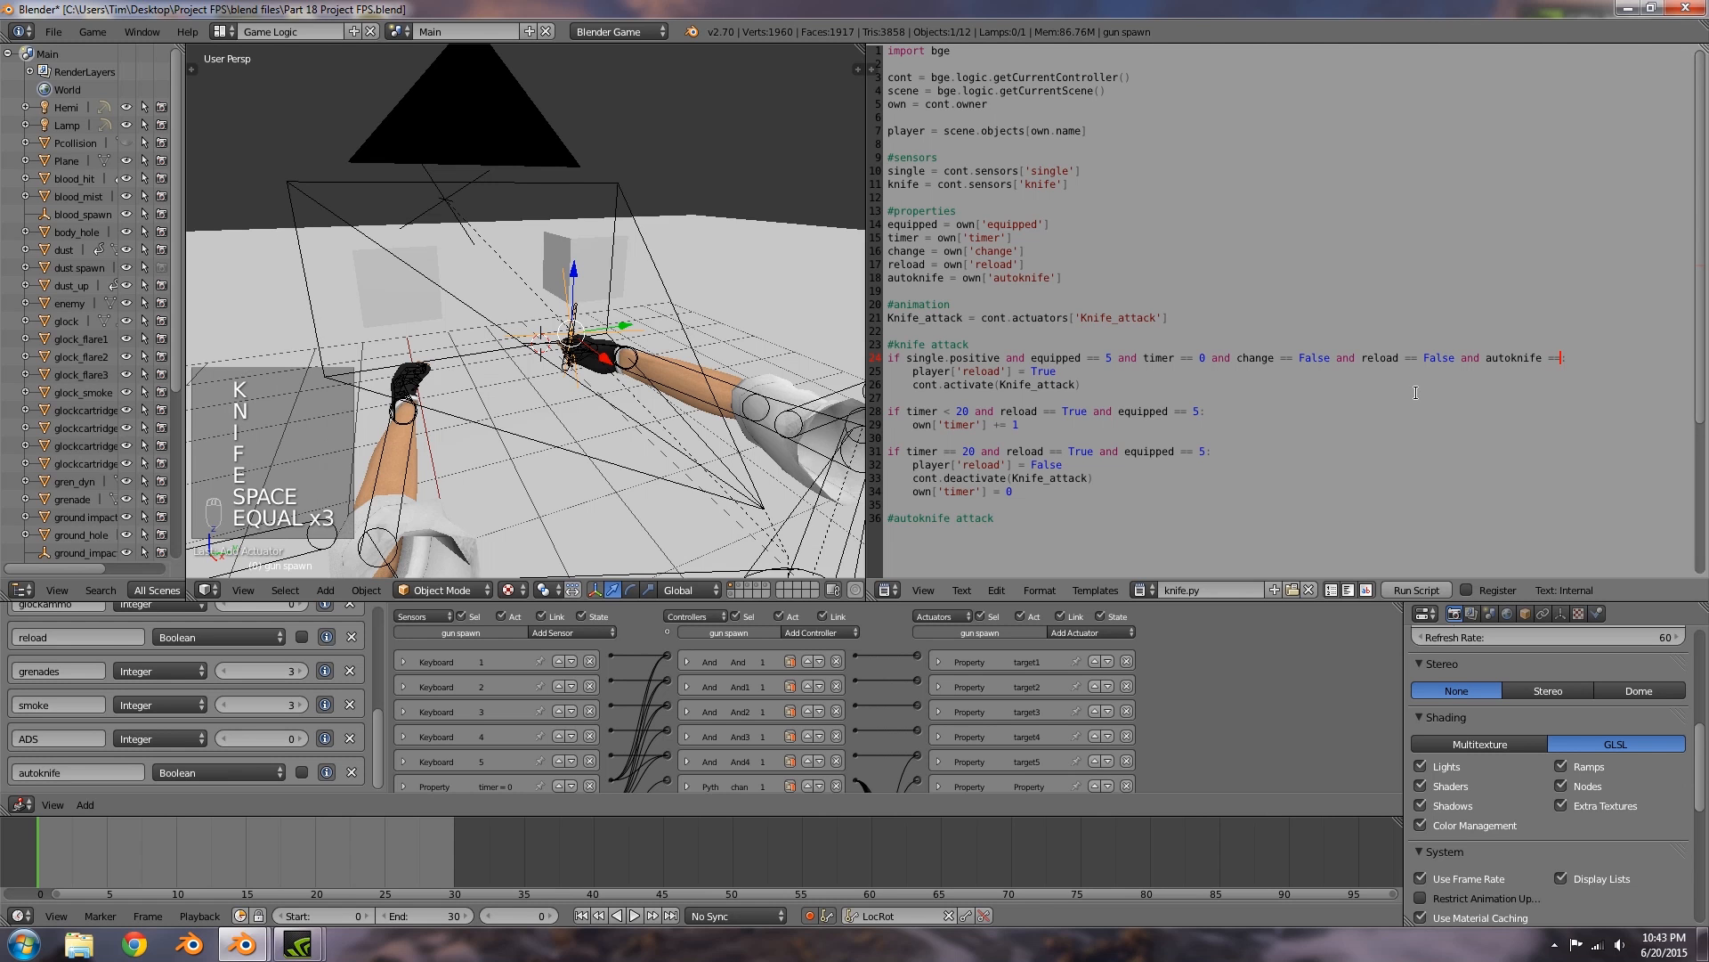
type(" False")
left_click(1037, 523)
key("Return")
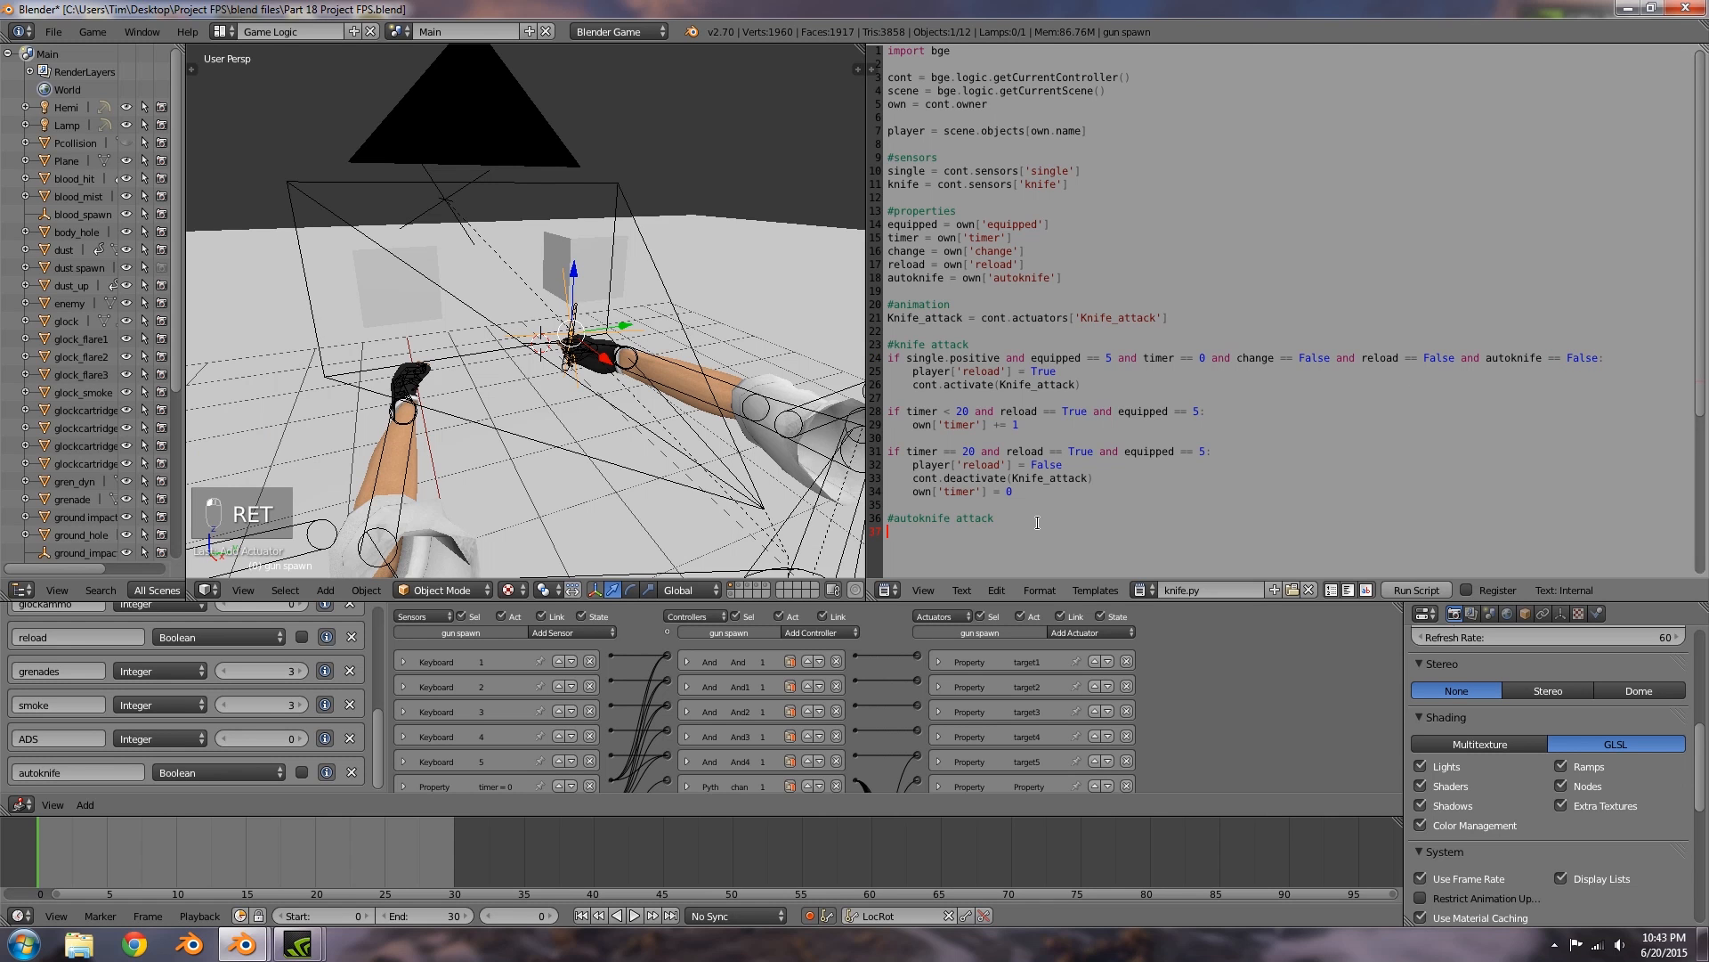
type("if sing.")
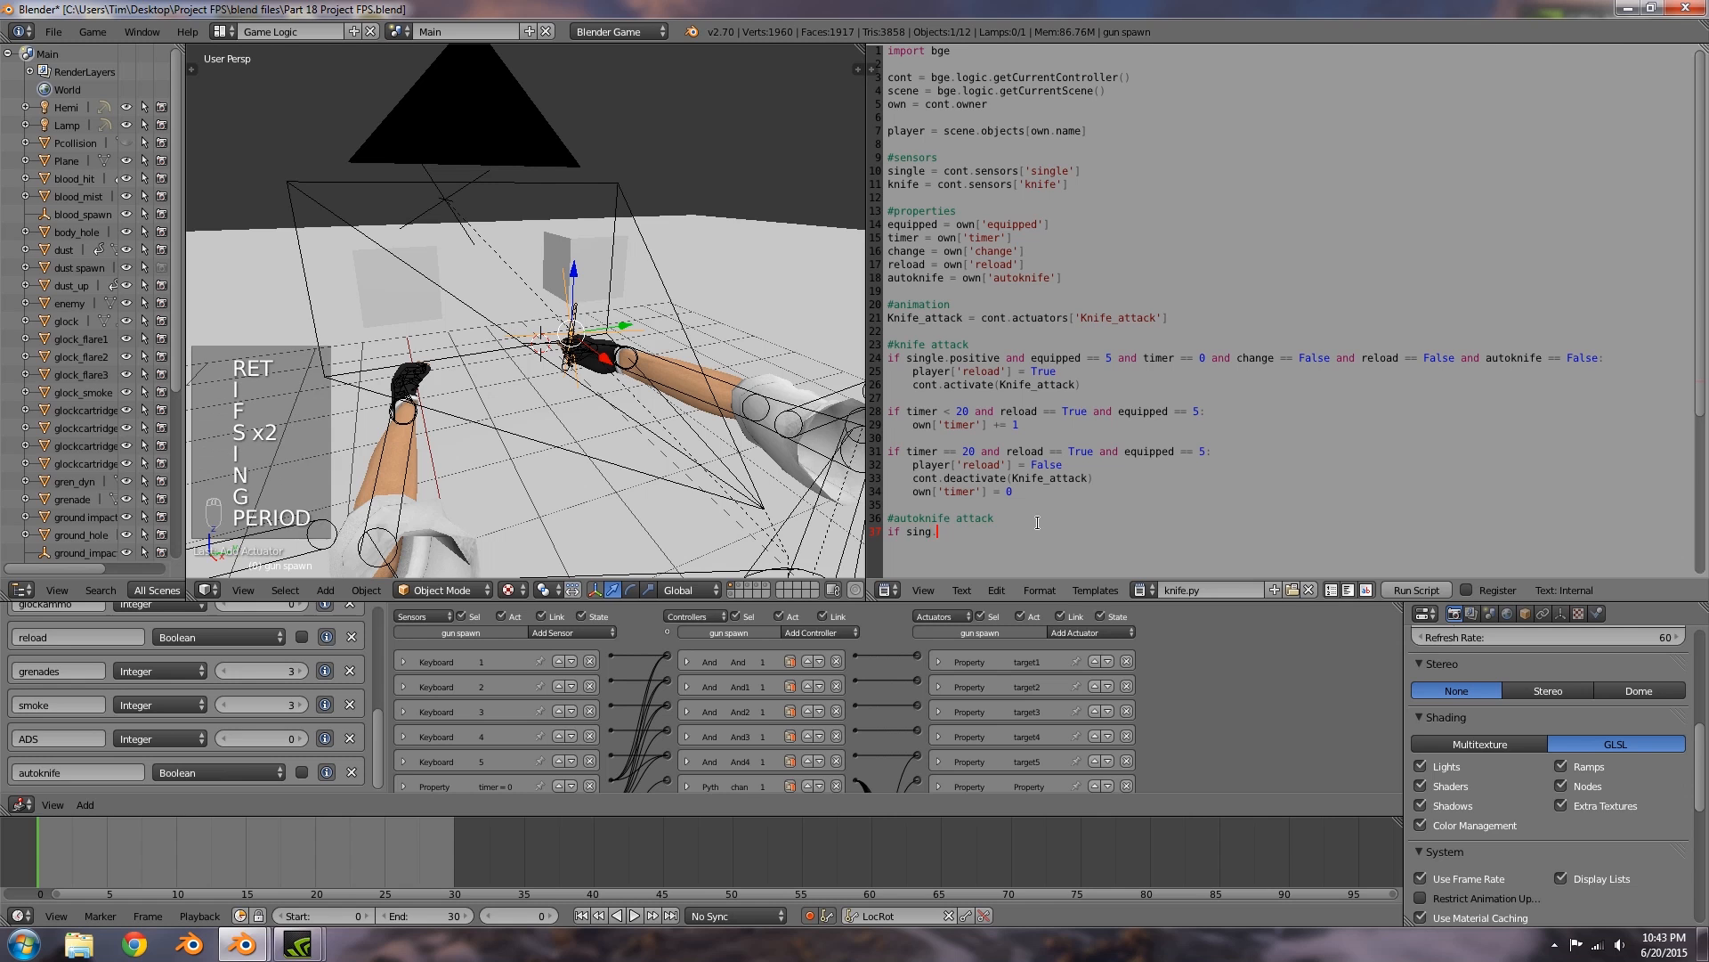
type("ee")
key("BackSpace")
key("BackSpace")
key("BackSpace")
type("le.posi")
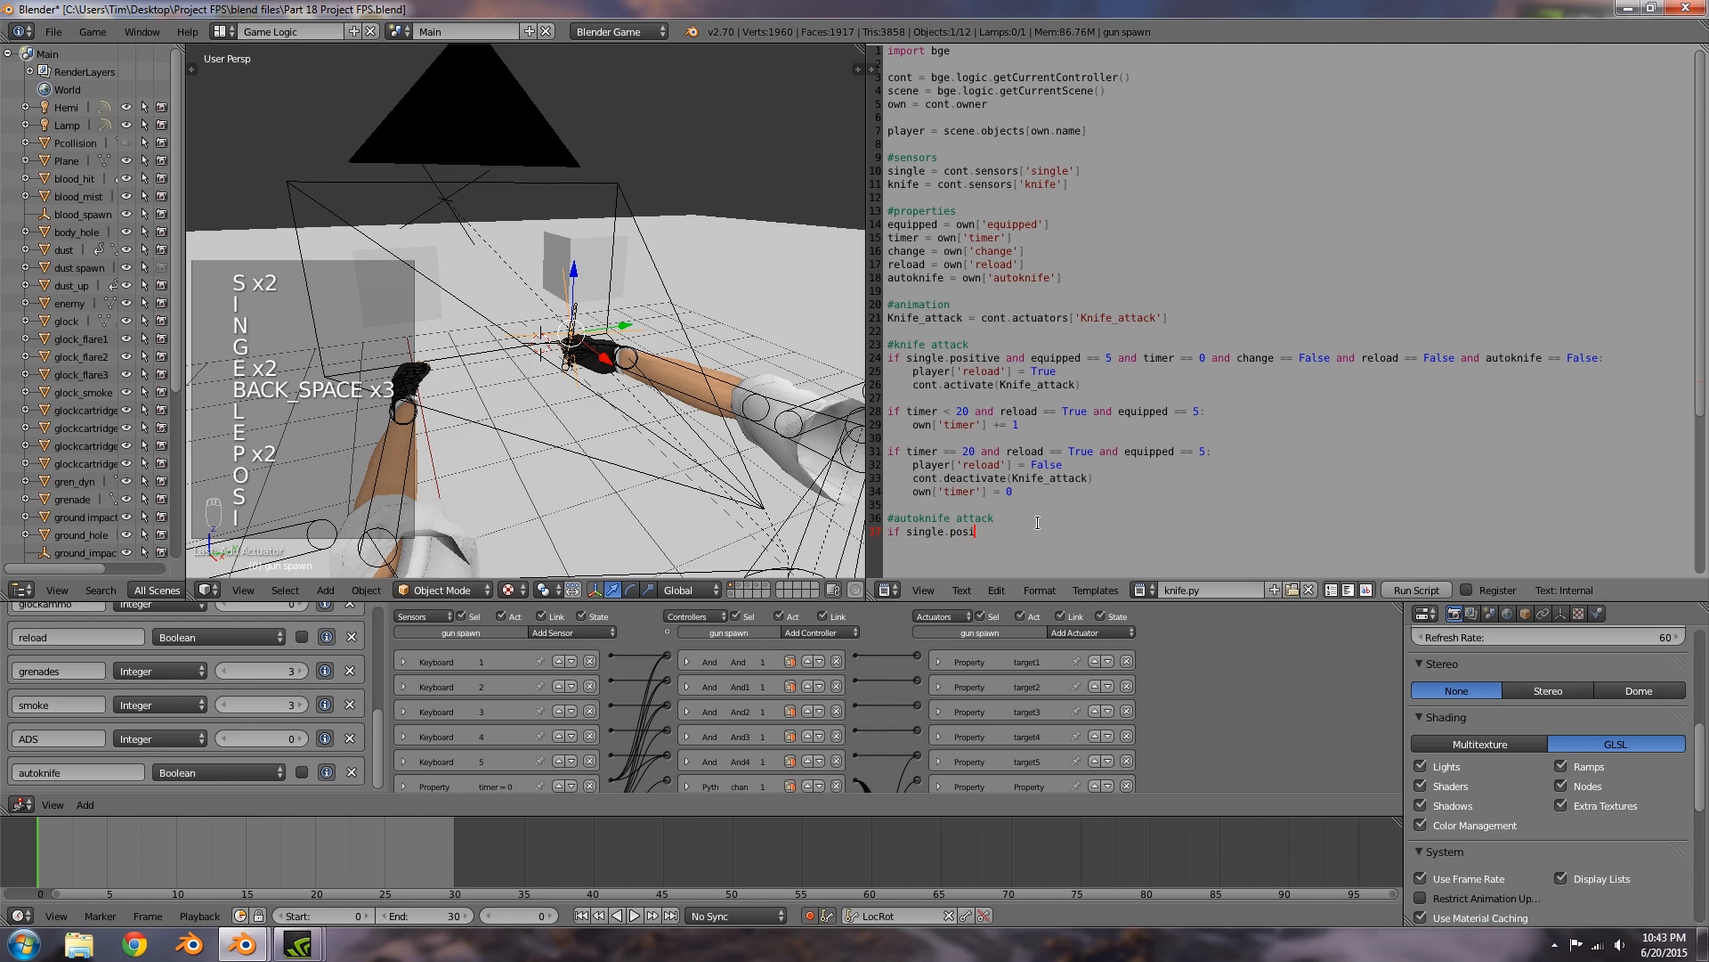
type("tive and equippe")
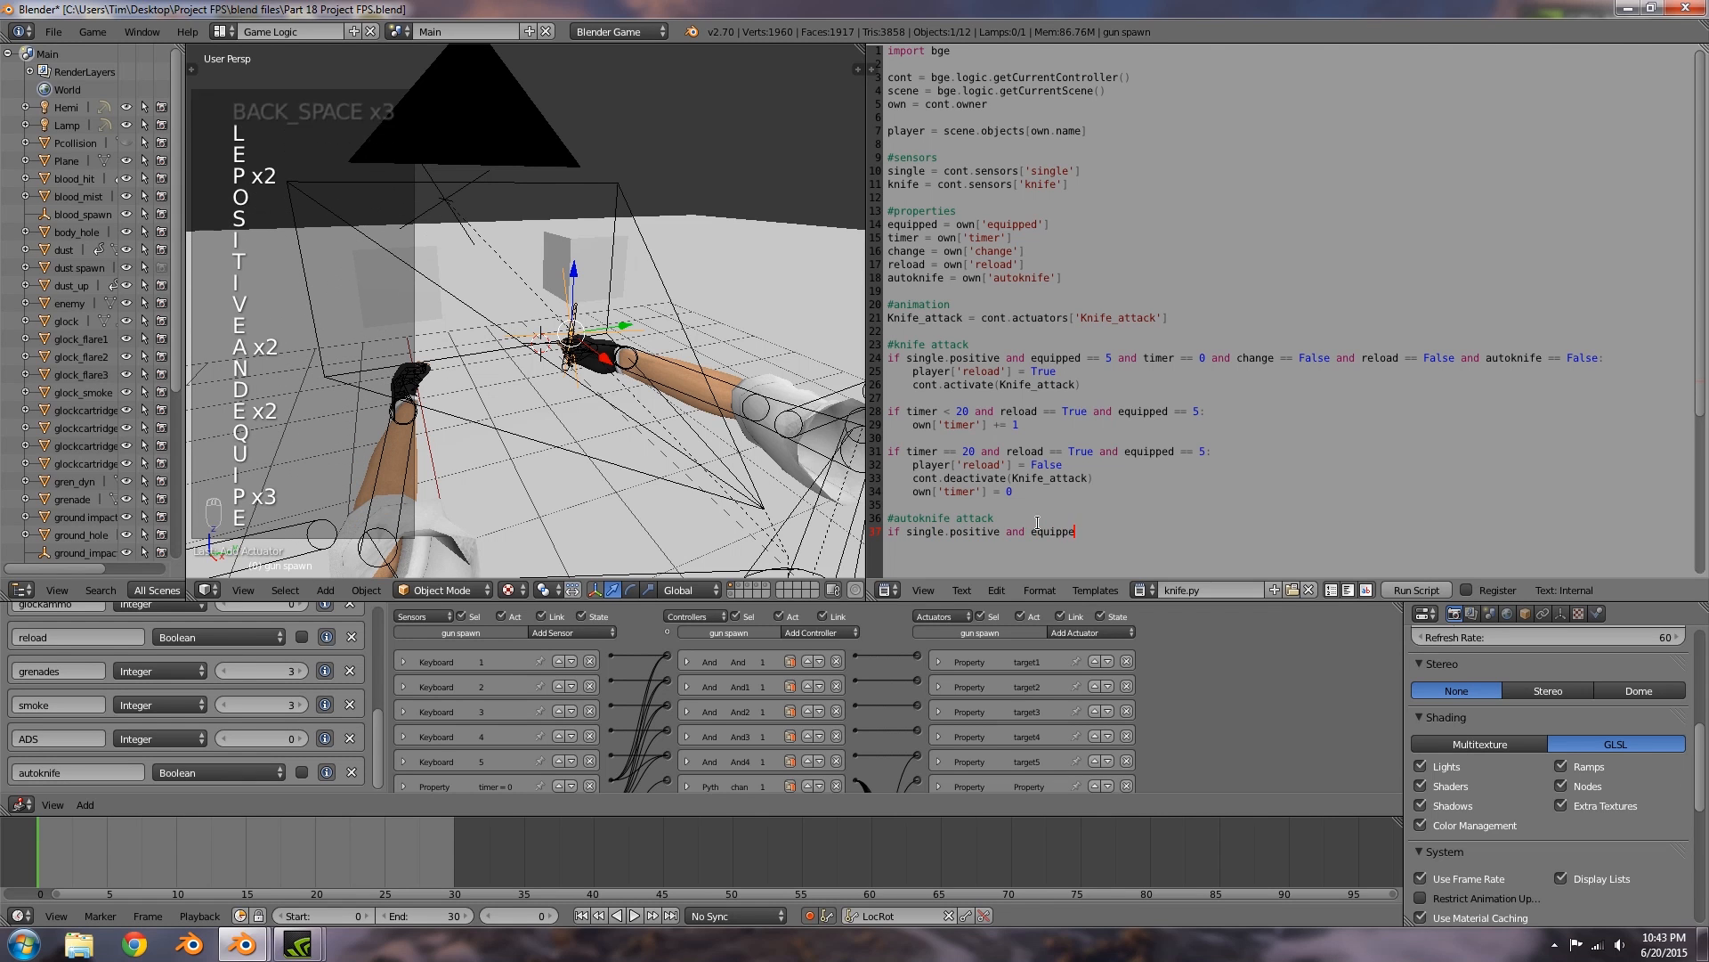
type("d == 5")
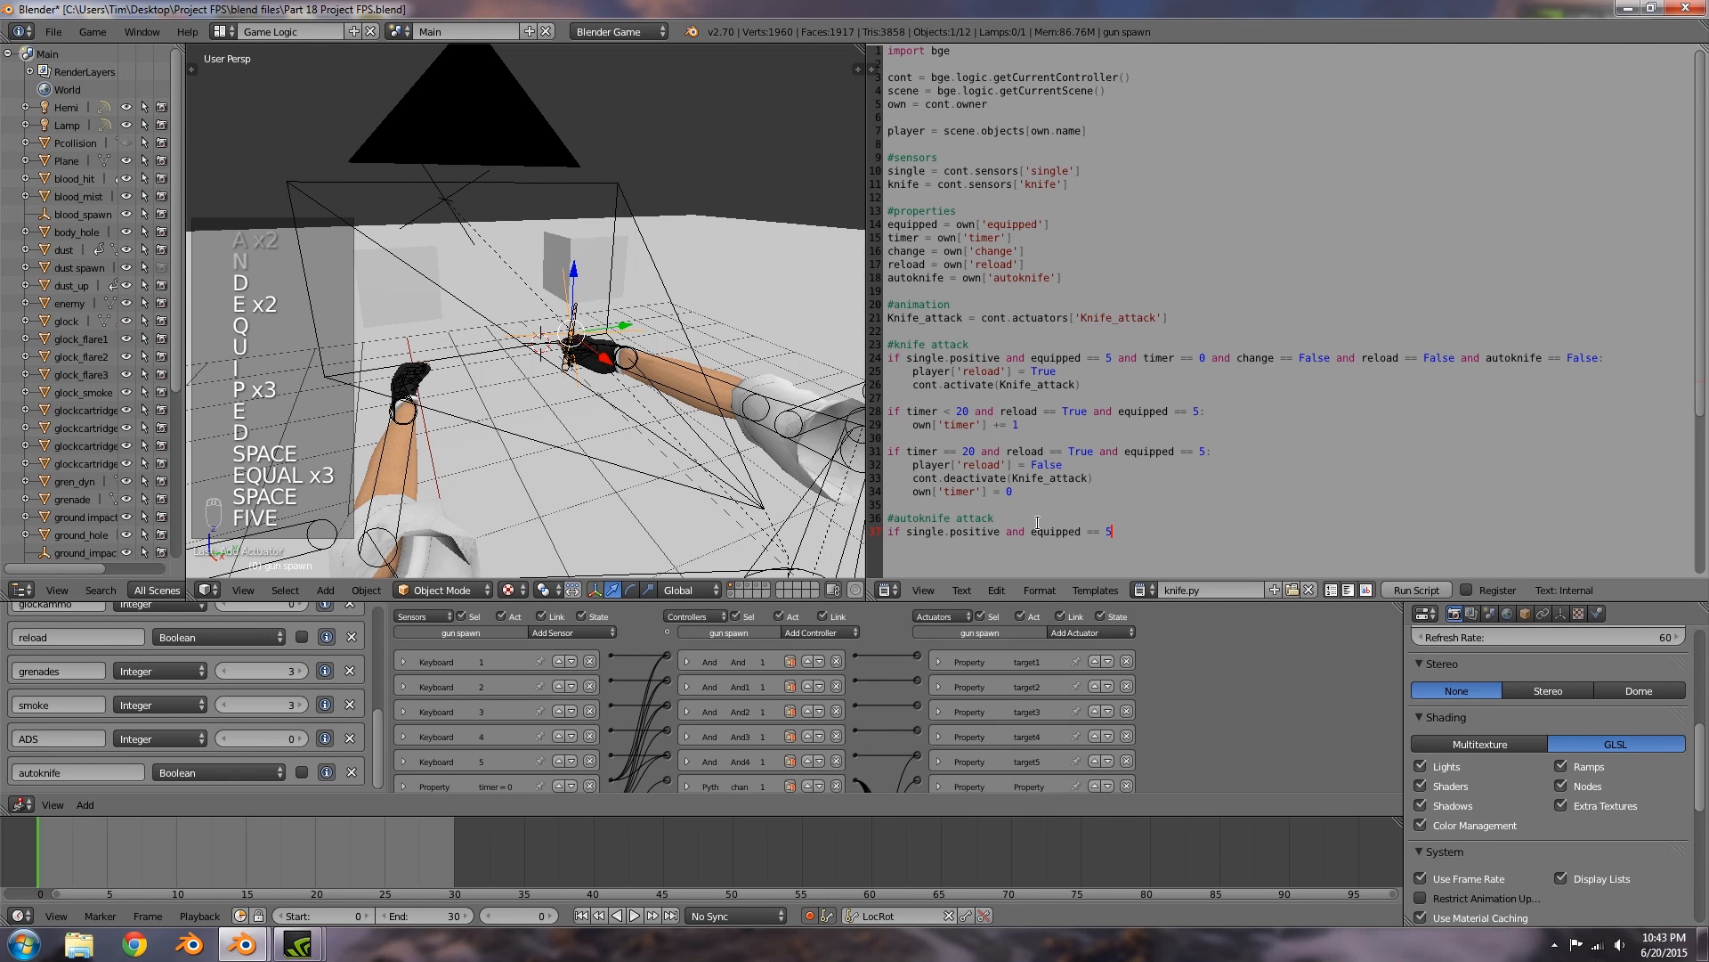
type(" and timer")
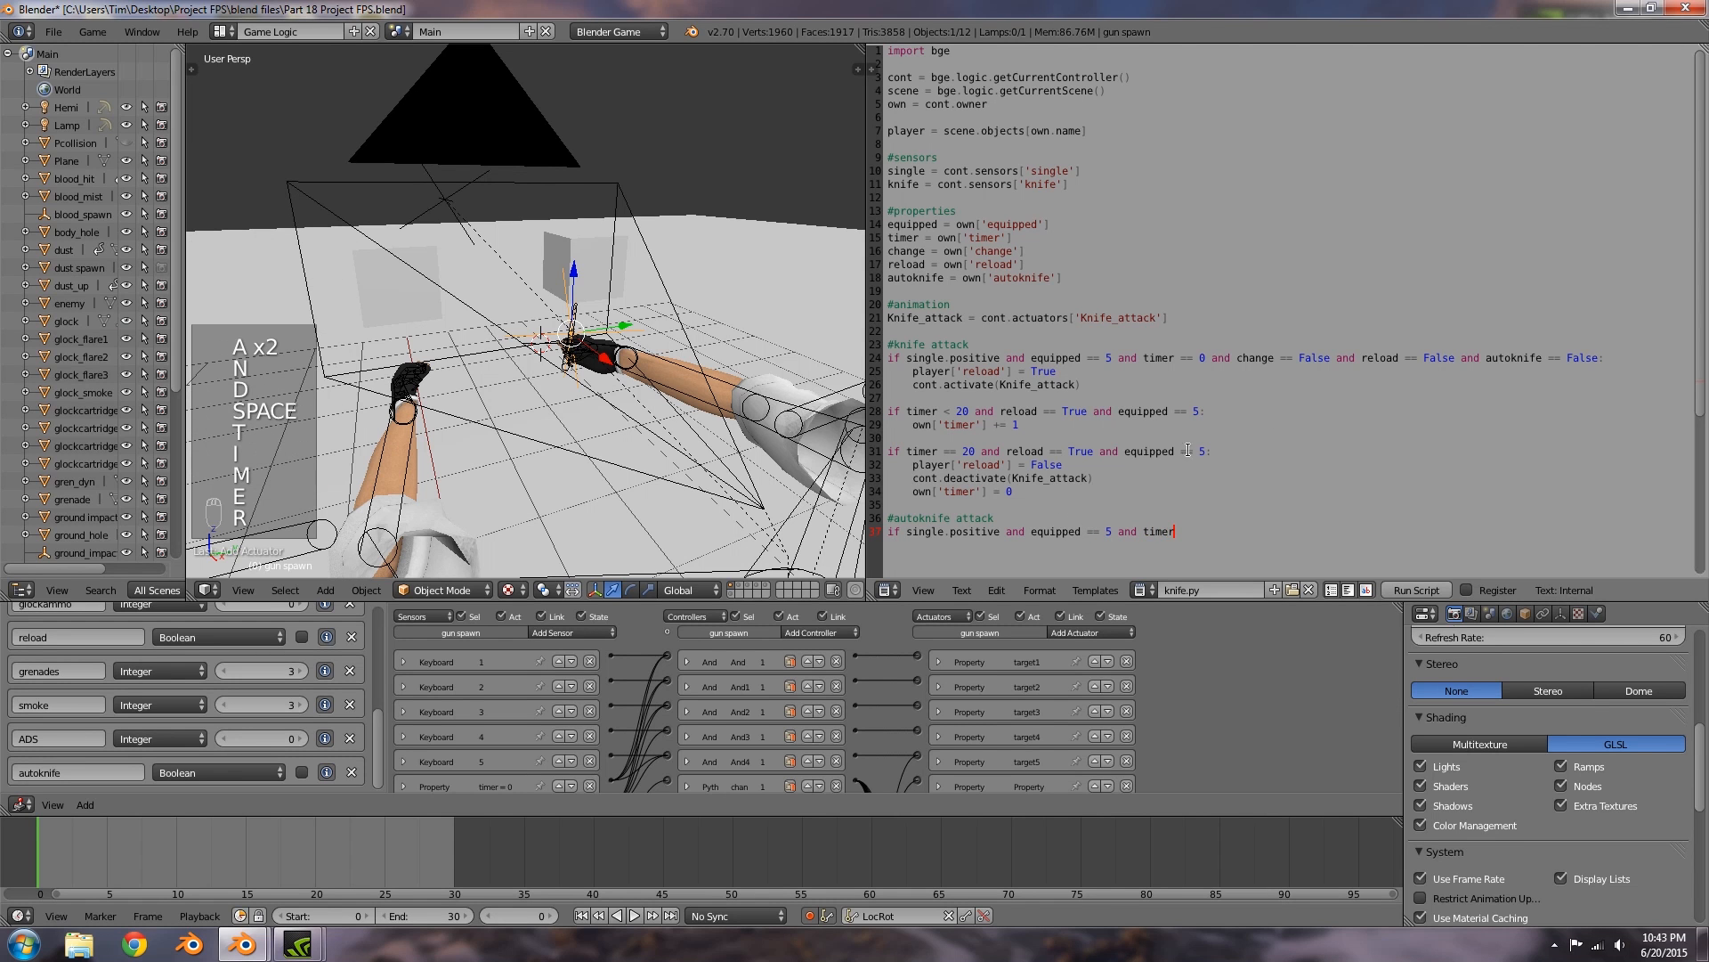
Step: Copy the knife attack's single.positive condition under the #autoknife attack comment and set its autoknife check to True
left_click_drag(1612, 357, 888, 357)
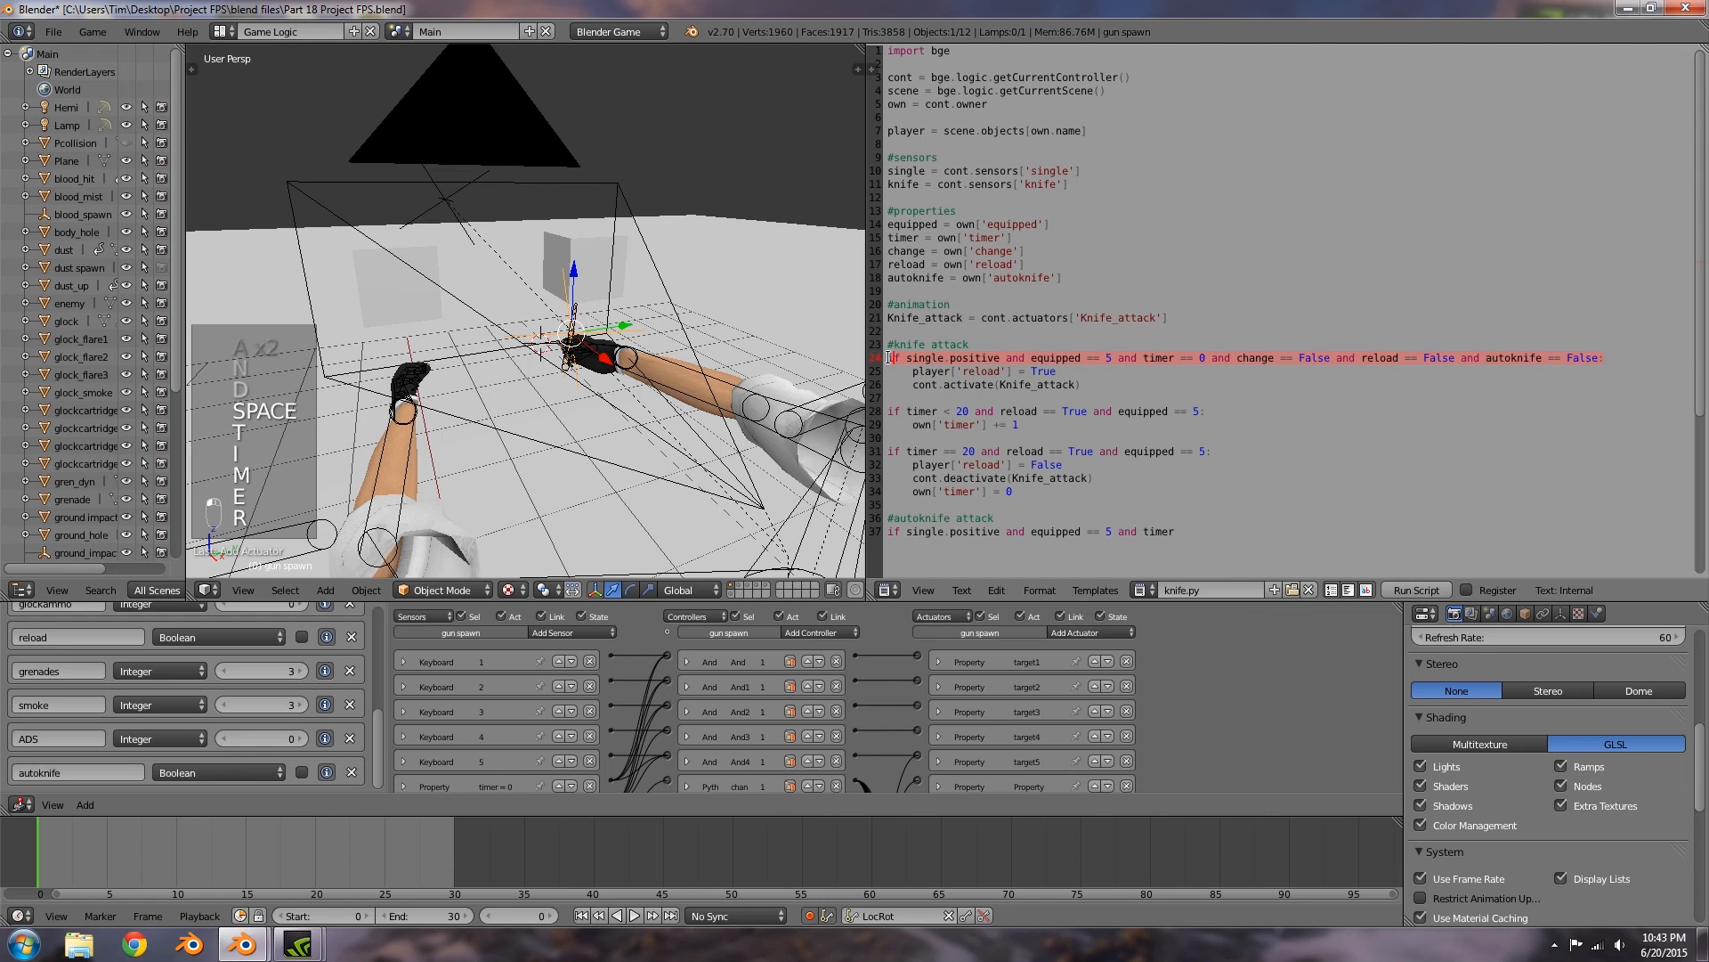
key("ctrl+c")
left_click_drag(1175, 532, 889, 533)
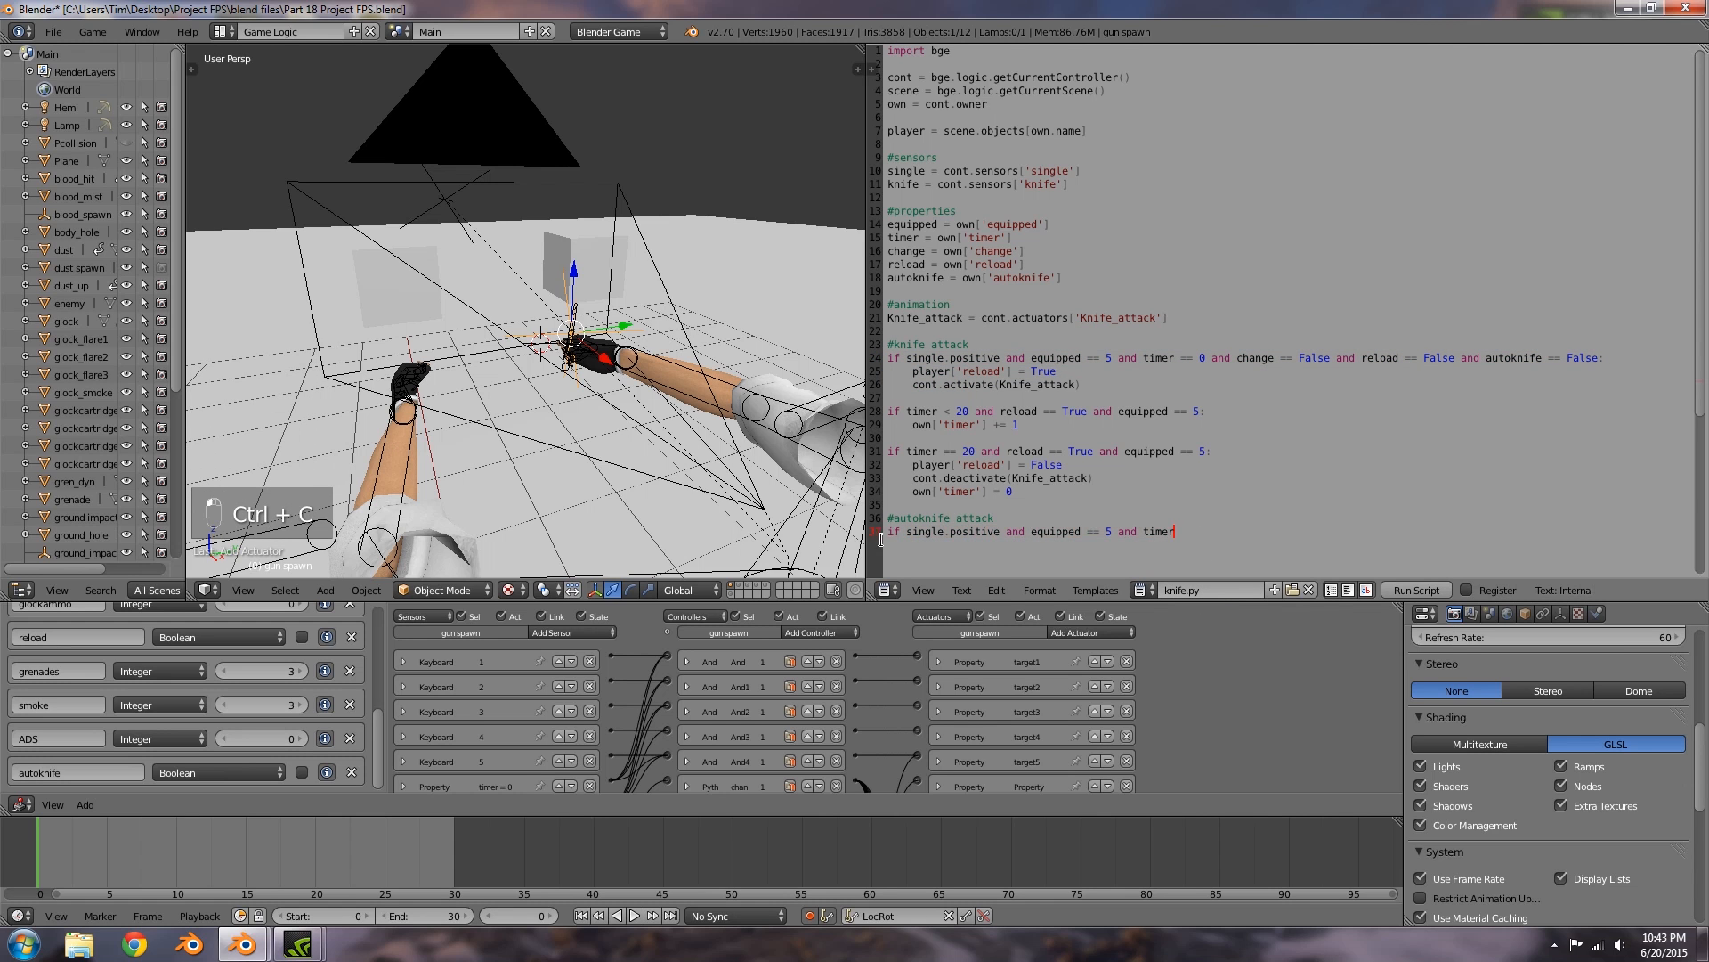
key("ctrl+v")
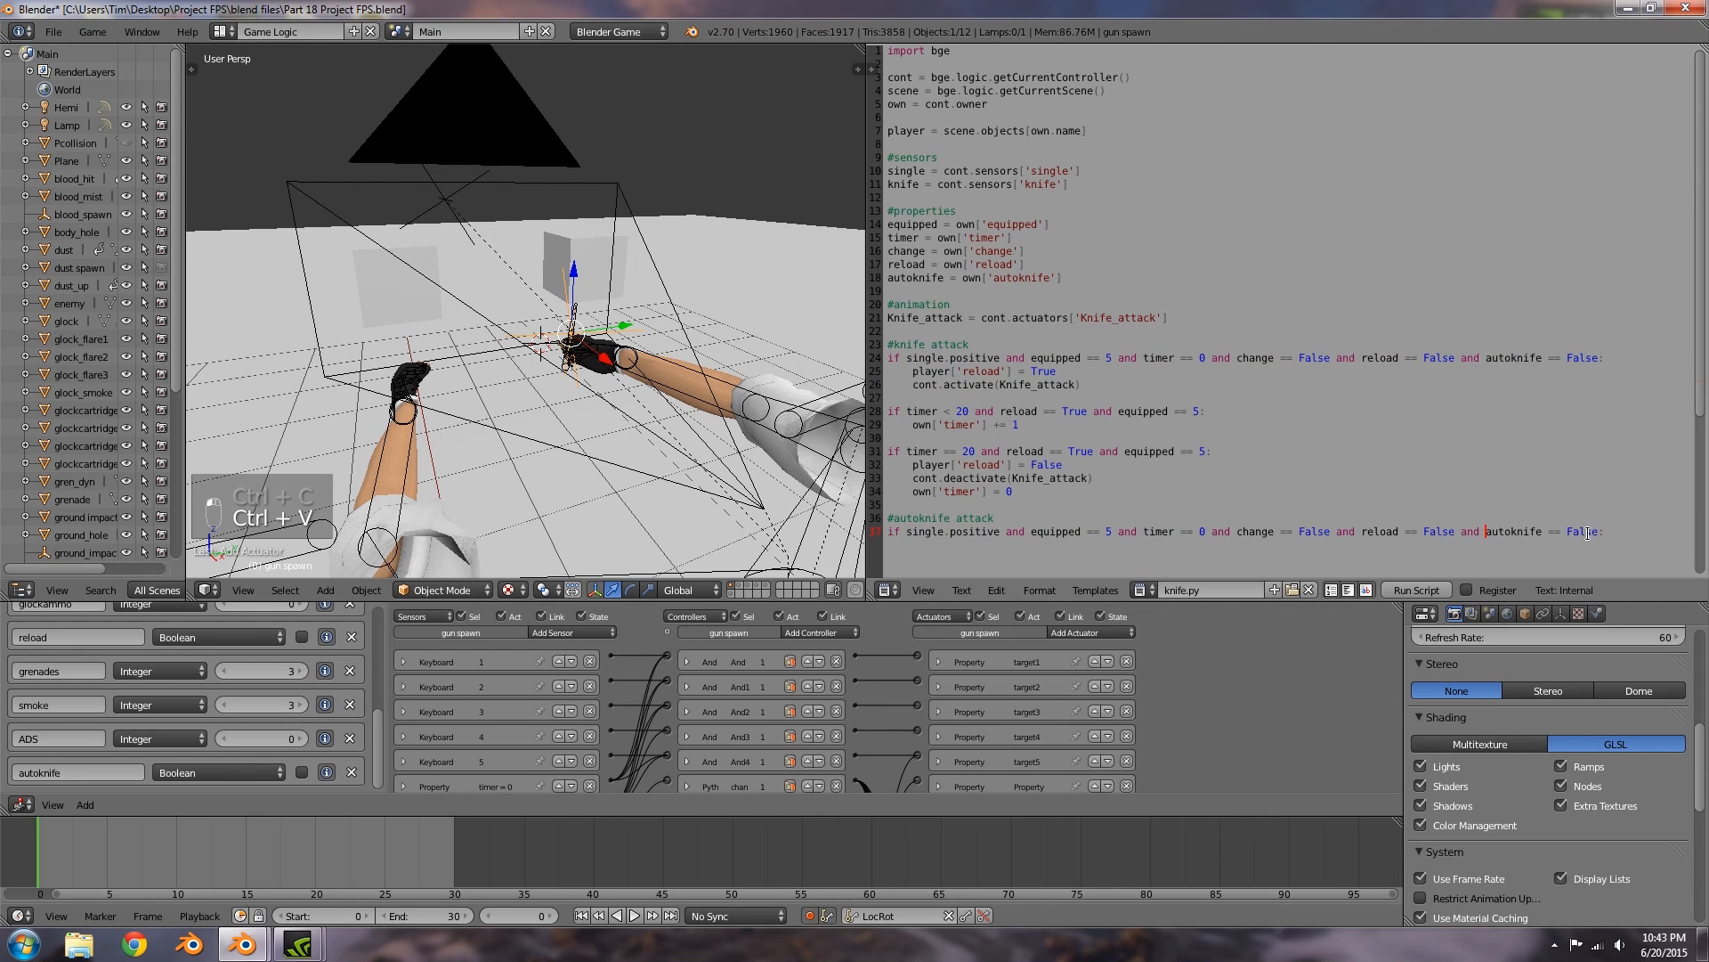
left_click_drag(1600, 531, 1565, 531)
type("True")
key("Up")
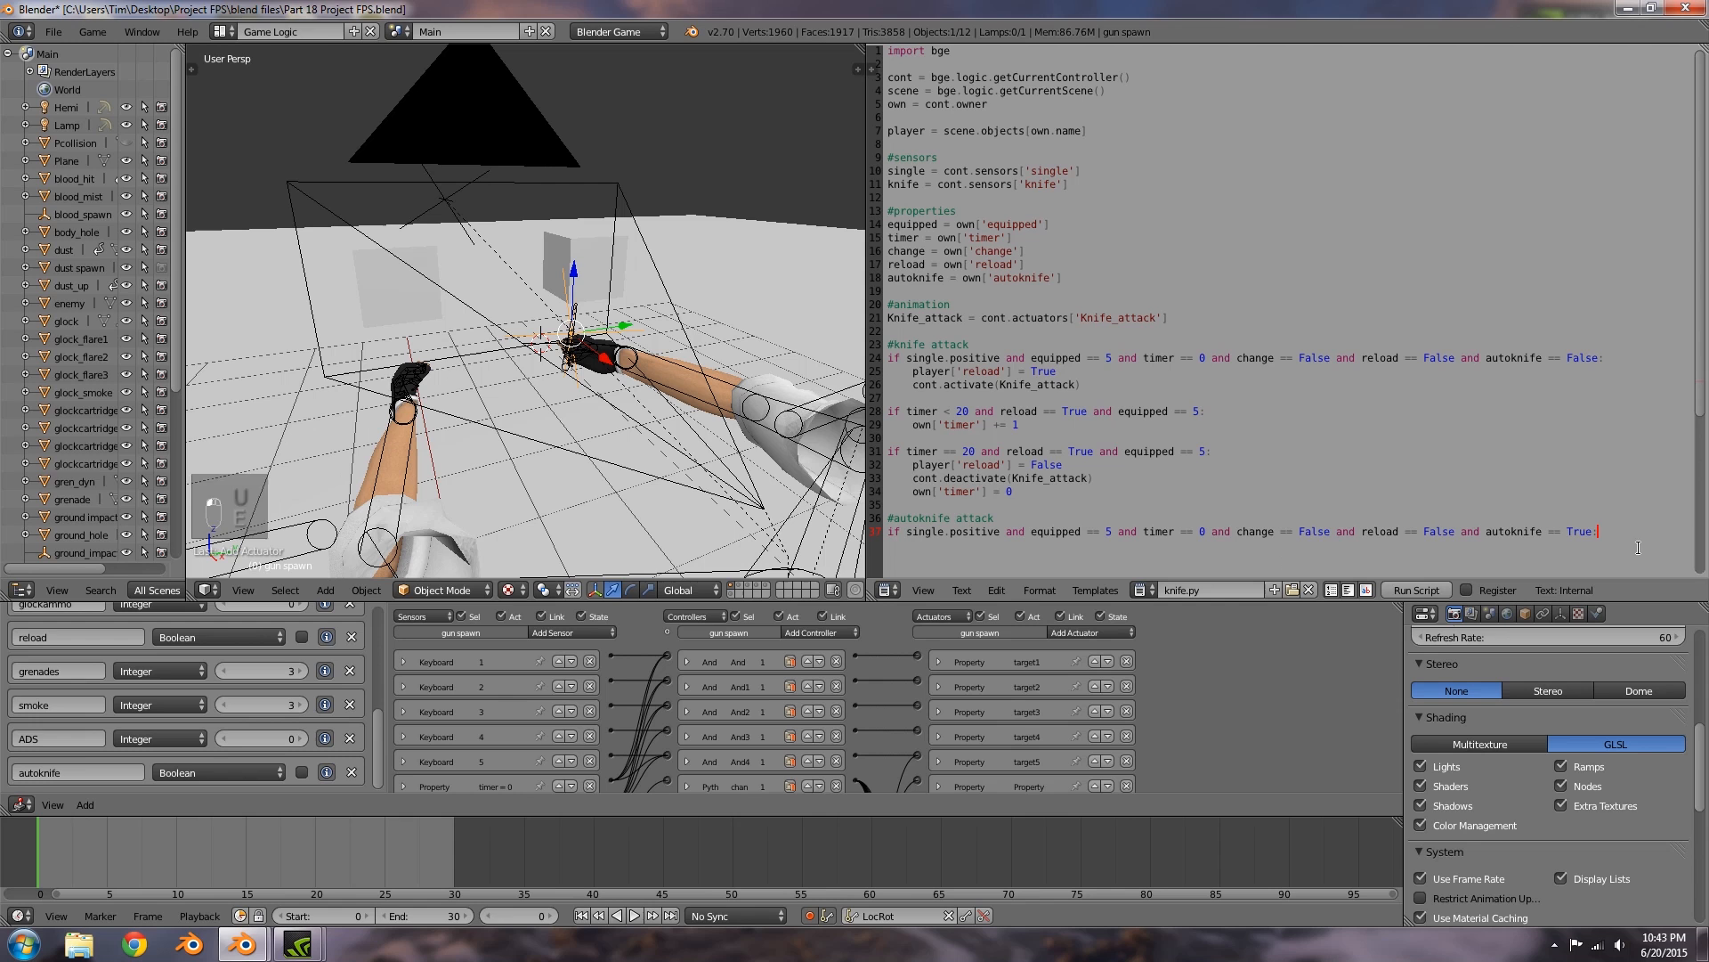
Step: Copy the lines player['reload'] = True and cont.activate(Knife_attack) into the body of the autoknife attack condition
left_click(1608, 532)
key("Return")
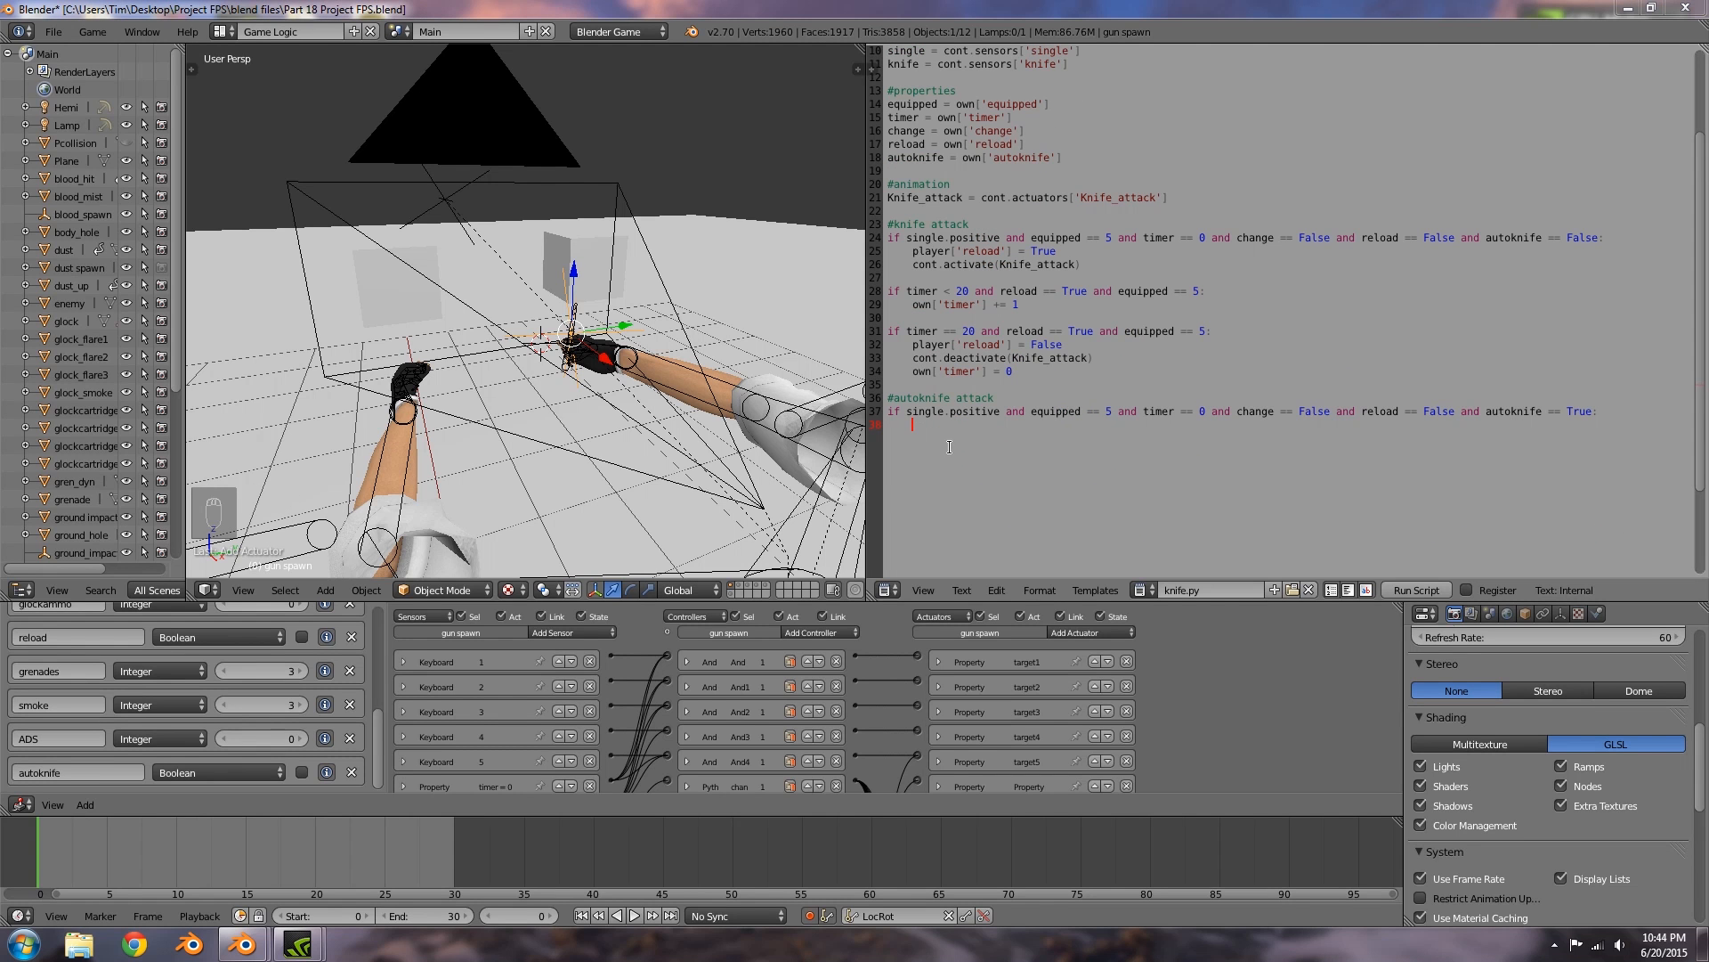
left_click_drag(1088, 266, 912, 246)
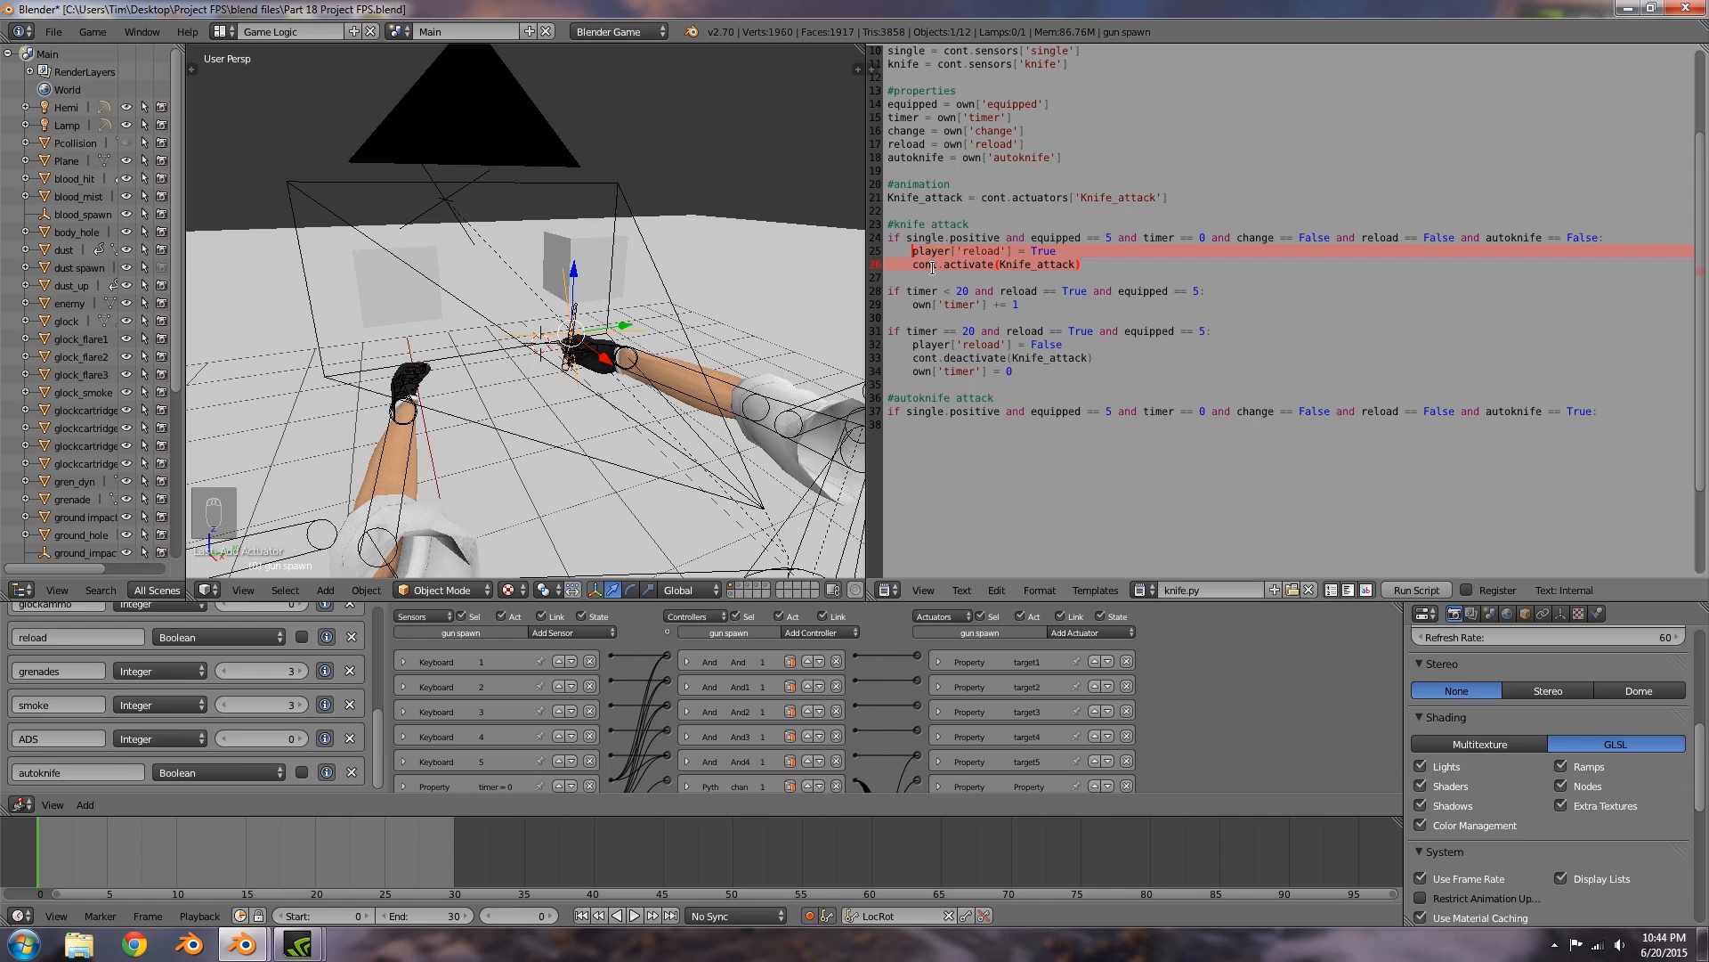
key("ctrl+c")
left_click(963, 454)
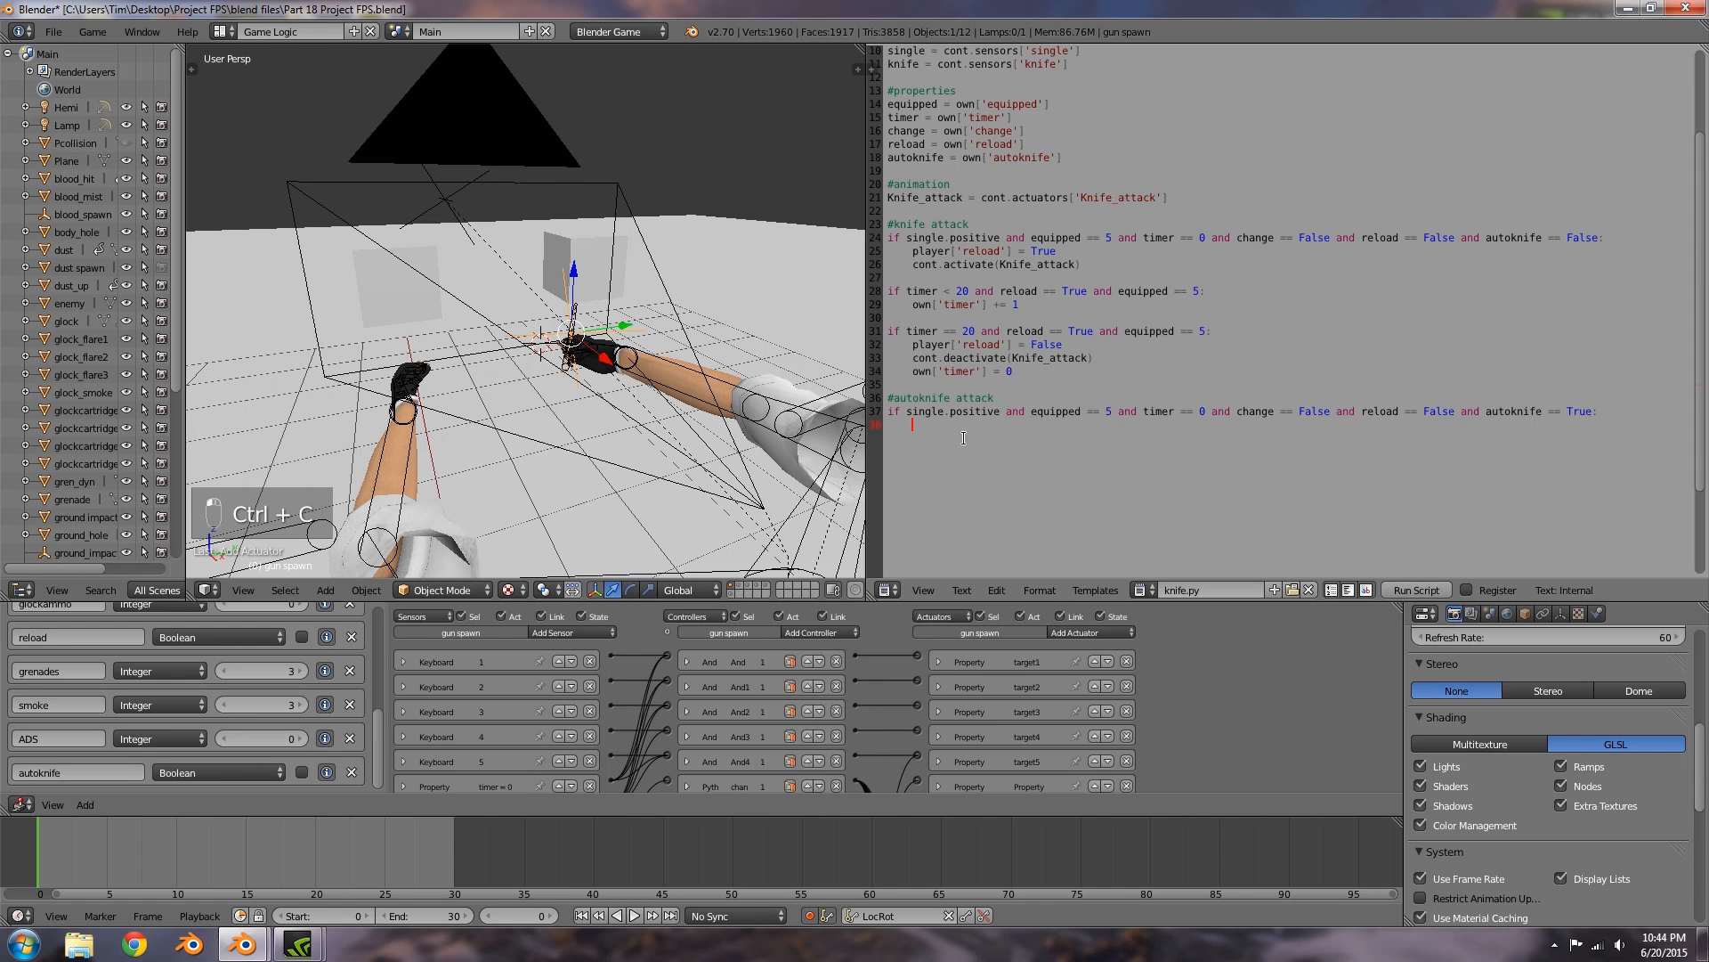
key("ctrl+v")
Step: Append and autoknife == False to the knife attack's timer < 20 condition, and autoknife == False to its timer == 20 condition
left_click(1197, 288)
type("and")
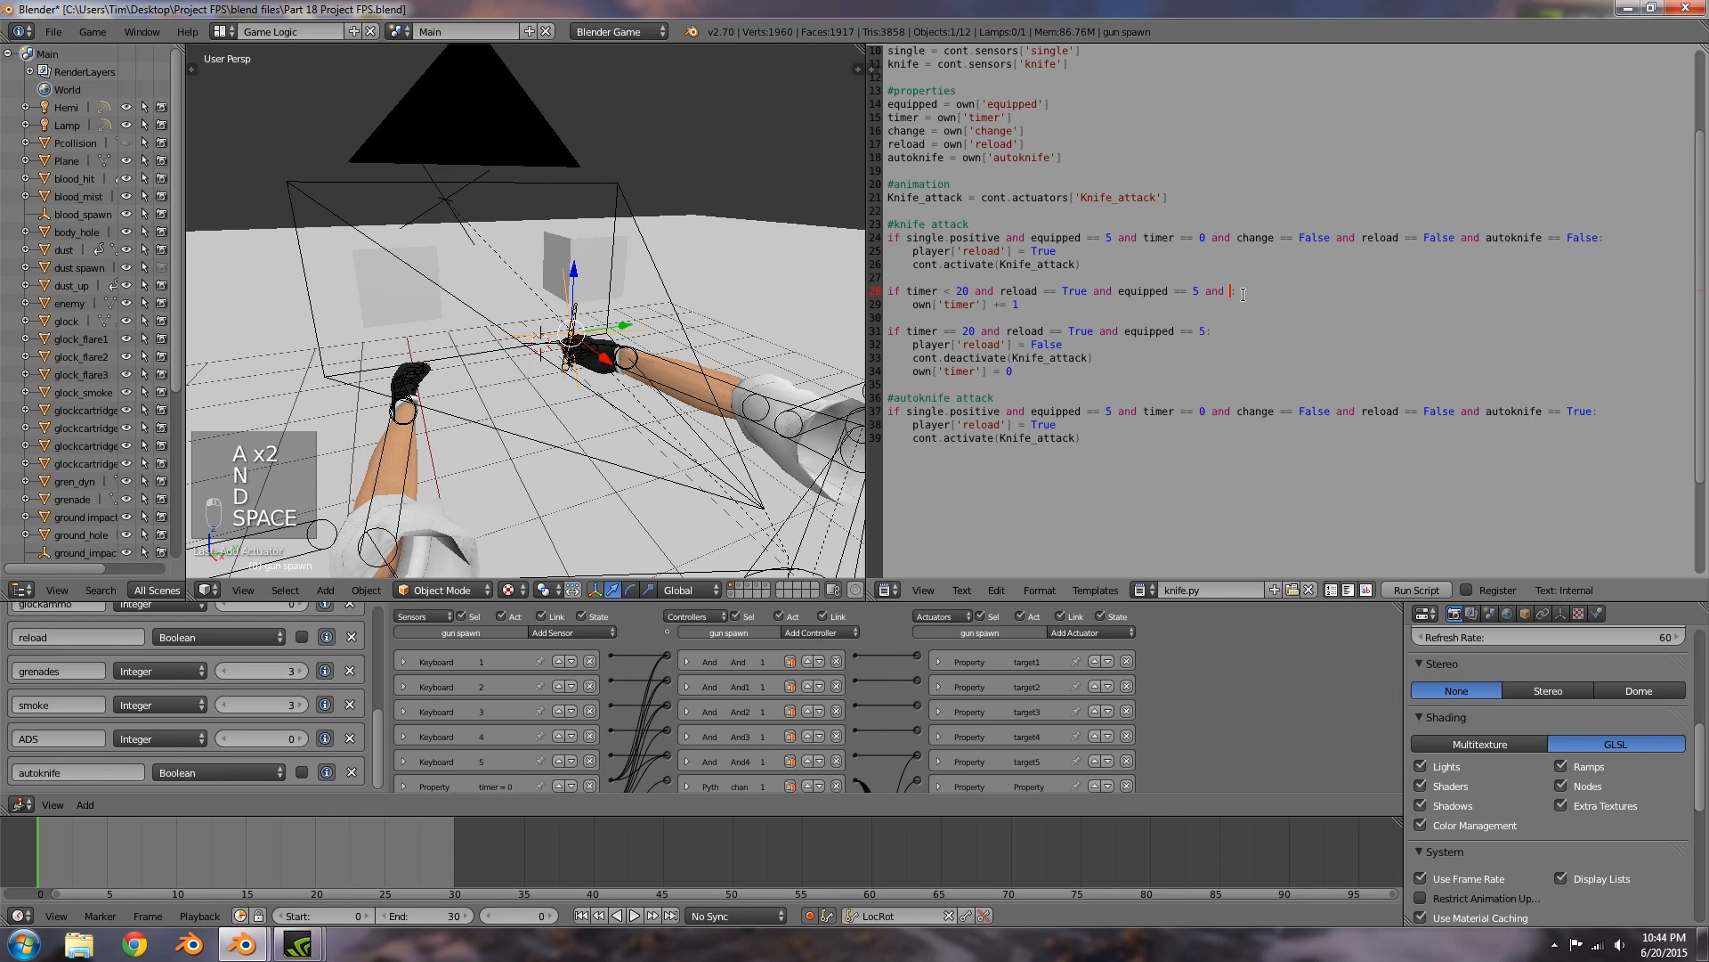
left_click_drag(1596, 238, 1486, 238)
key("ctrl+c")
left_click(1233, 292)
key("ctrl+v")
left_click(1207, 330)
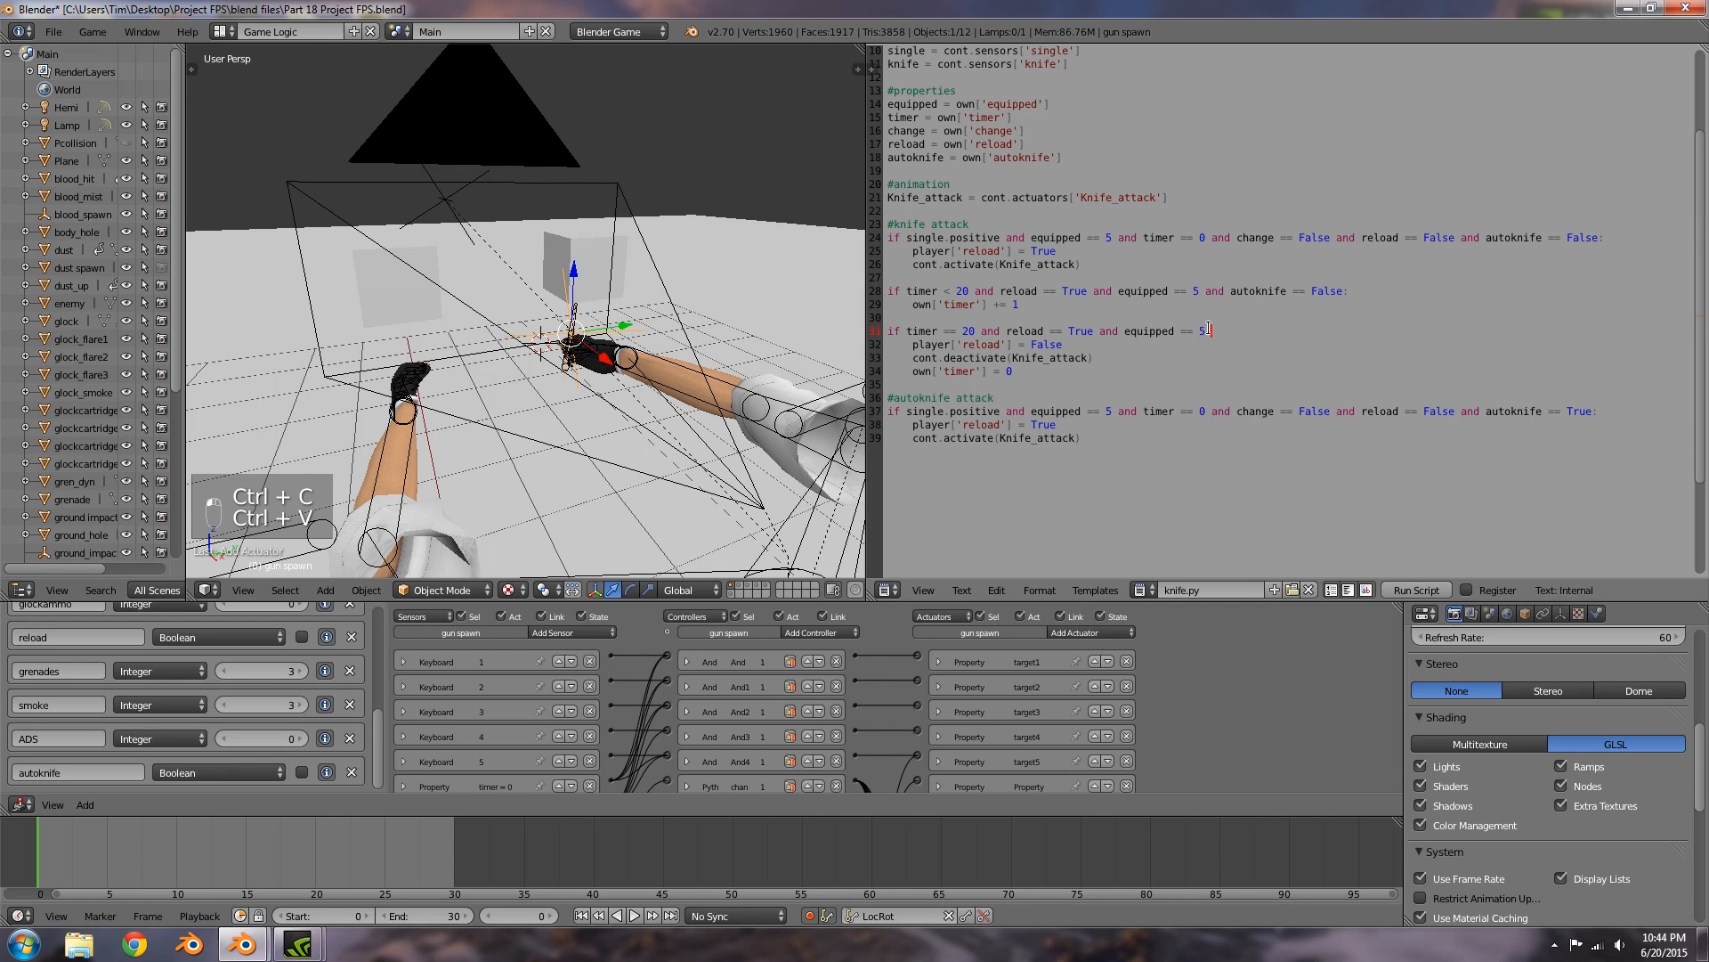
key("ctrl+v")
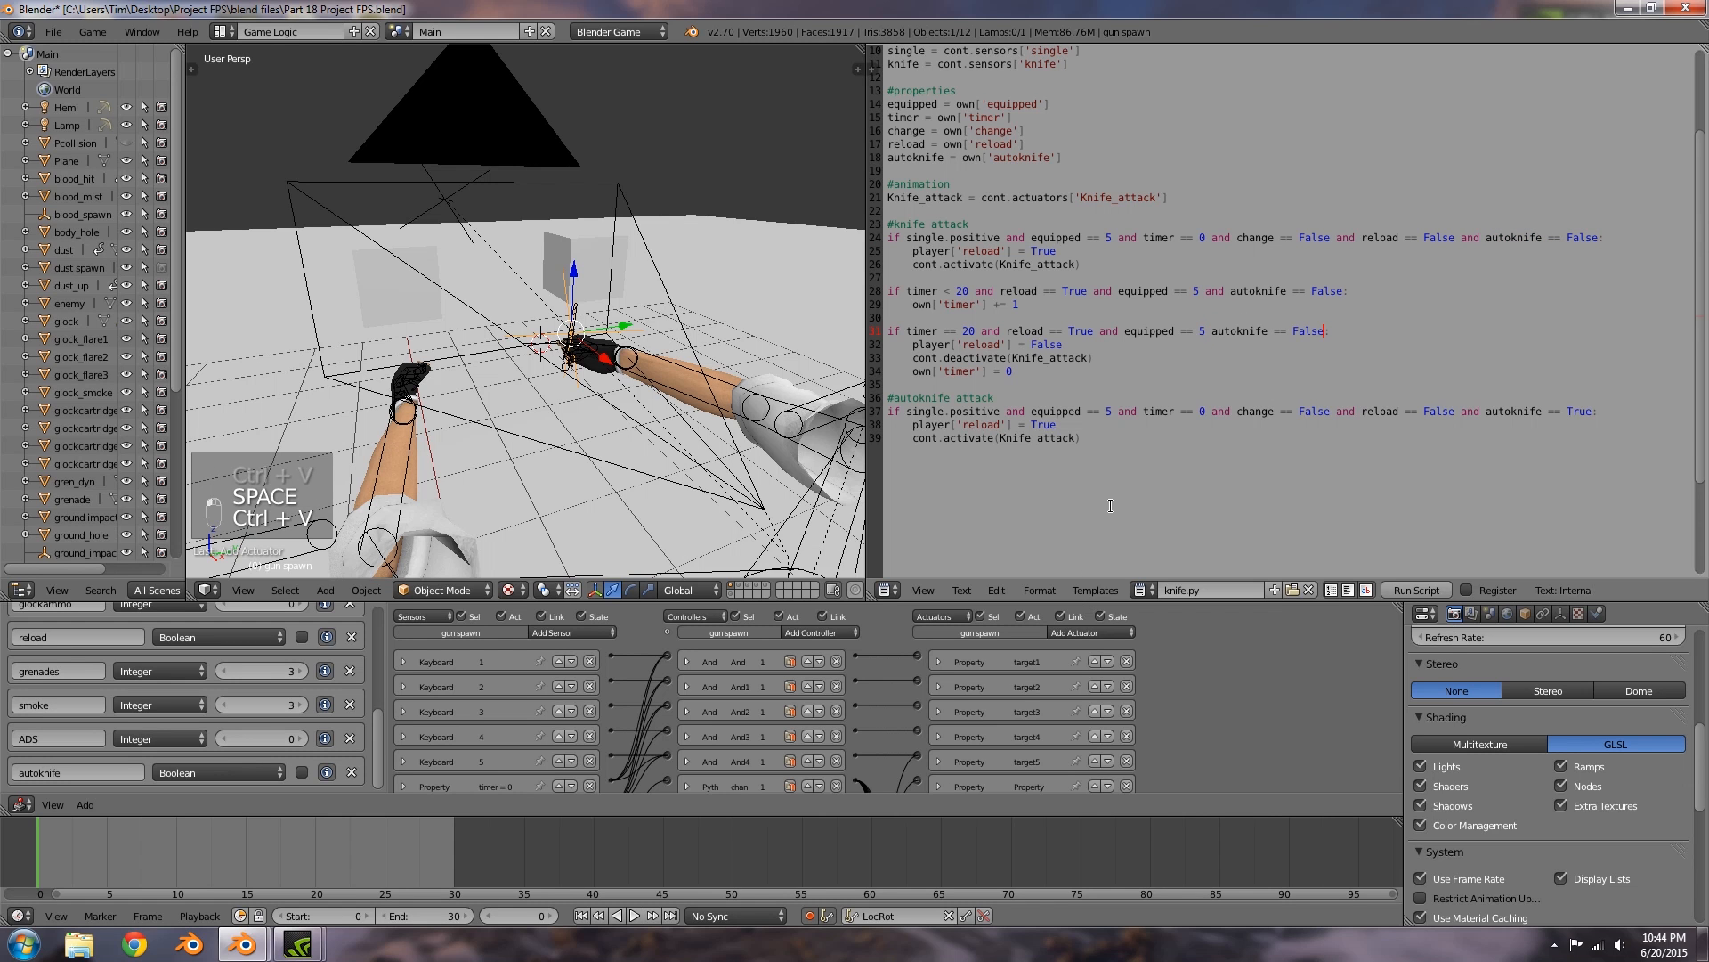
left_click(1095, 446)
left_click(1018, 426)
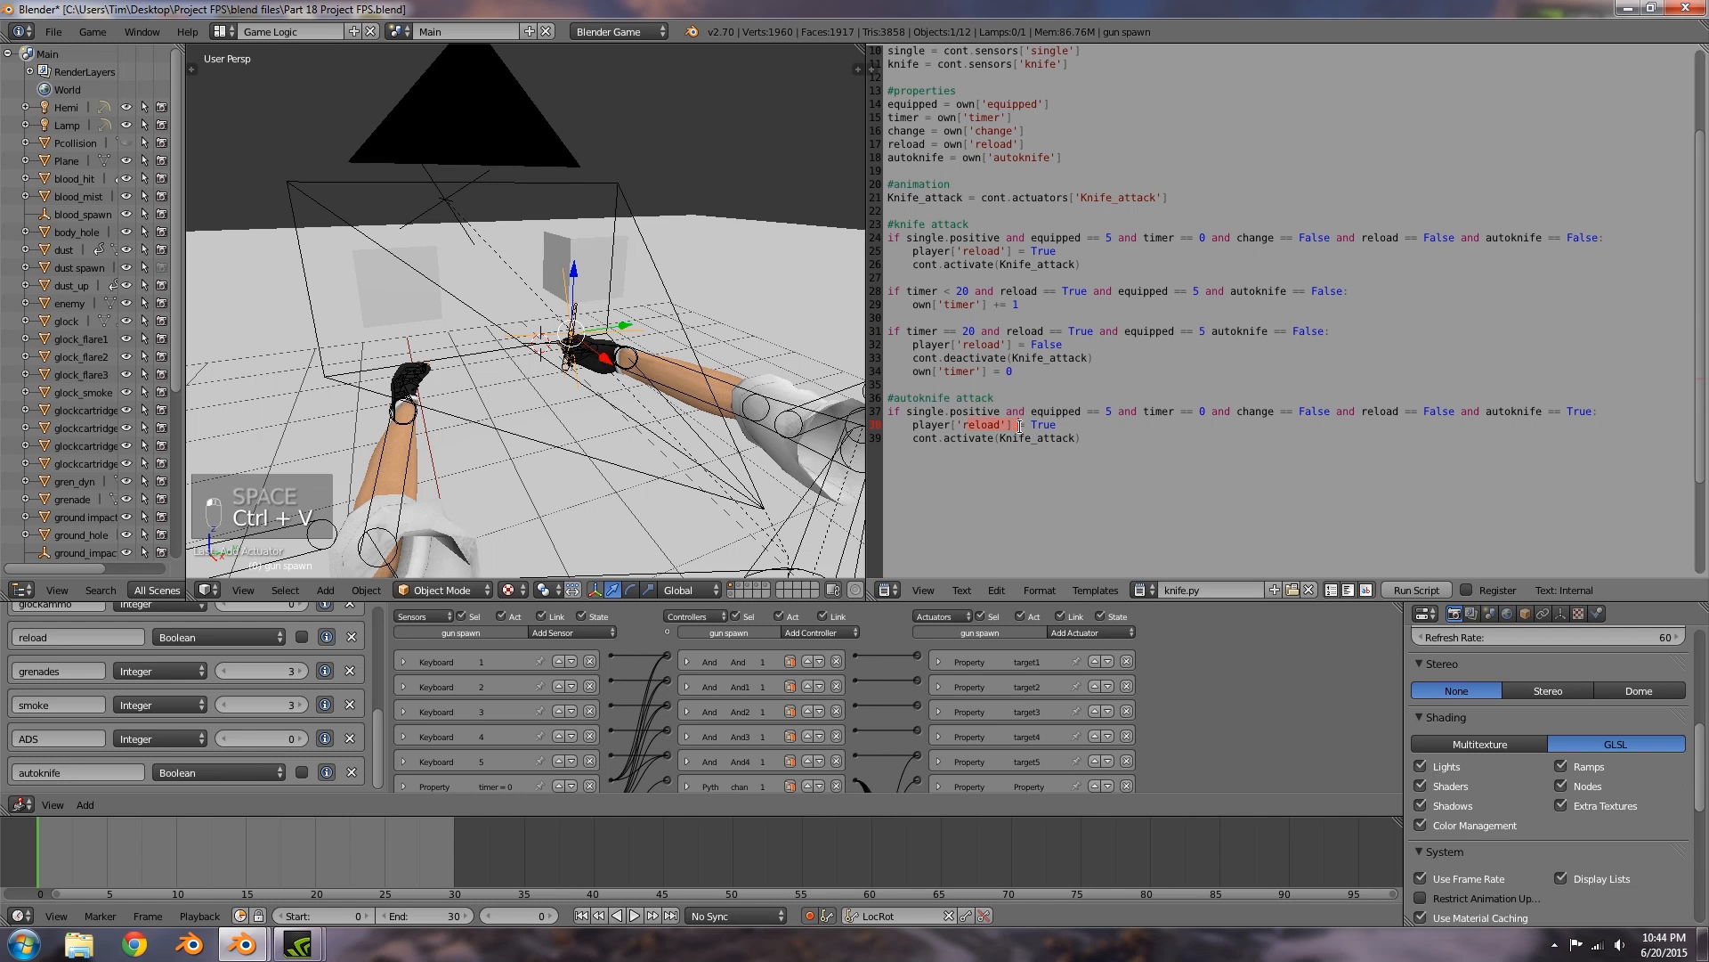
left_click(1093, 448)
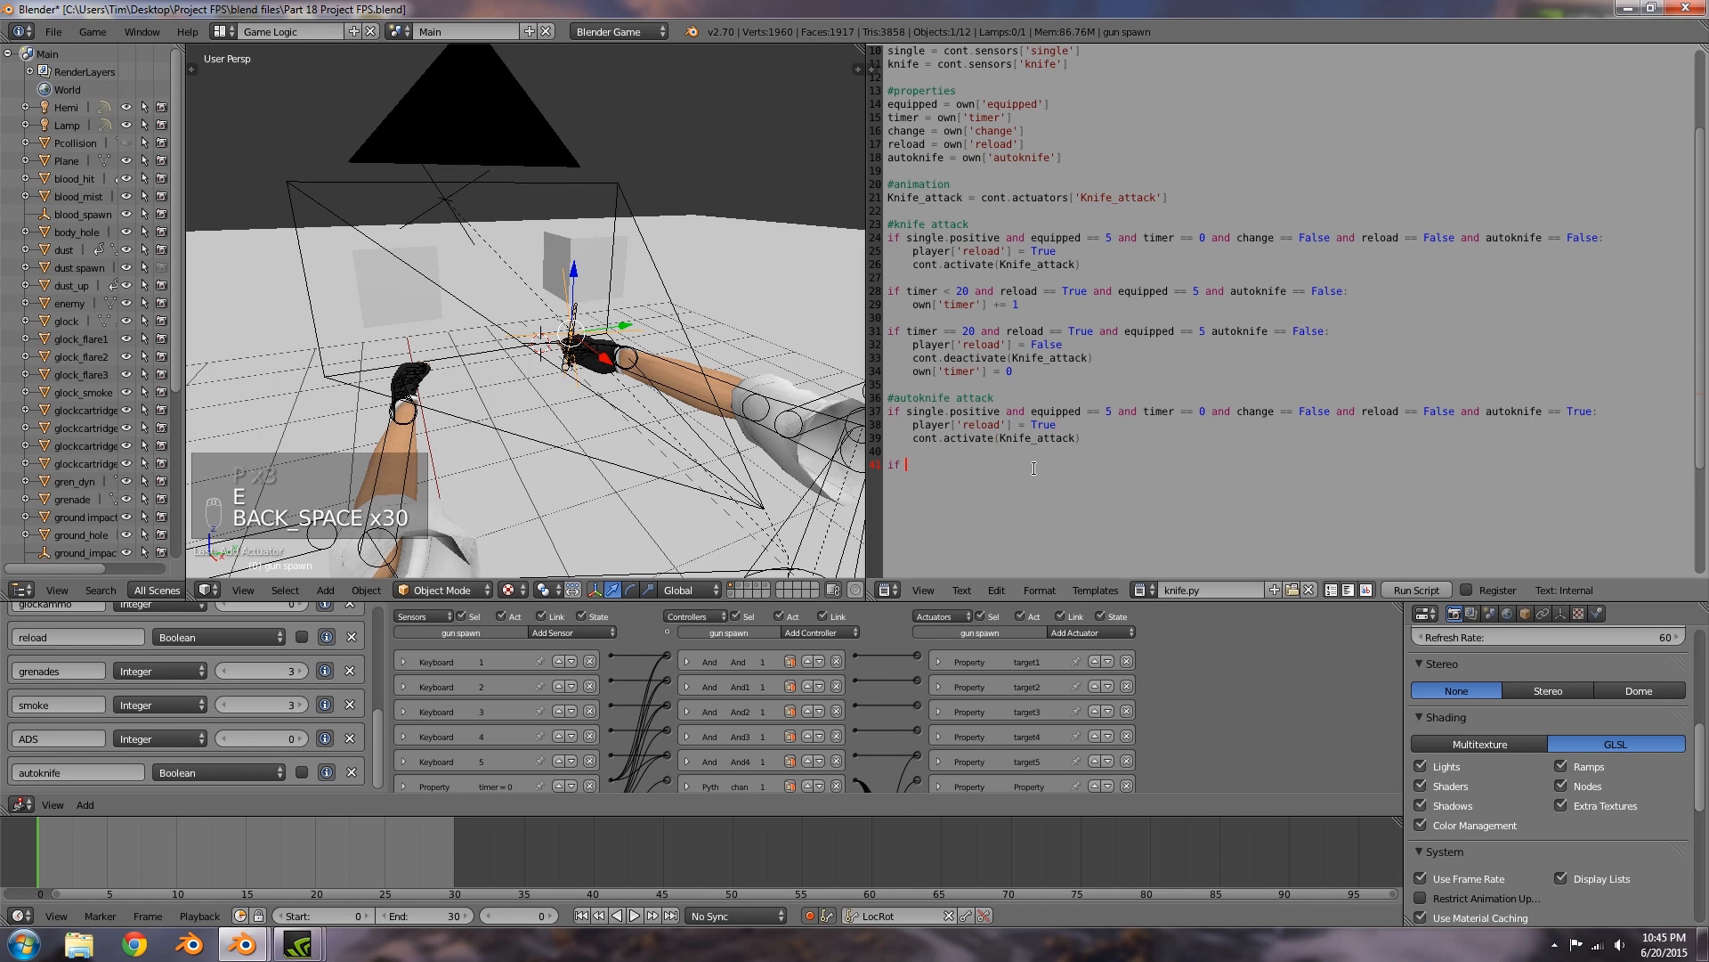
type("t")
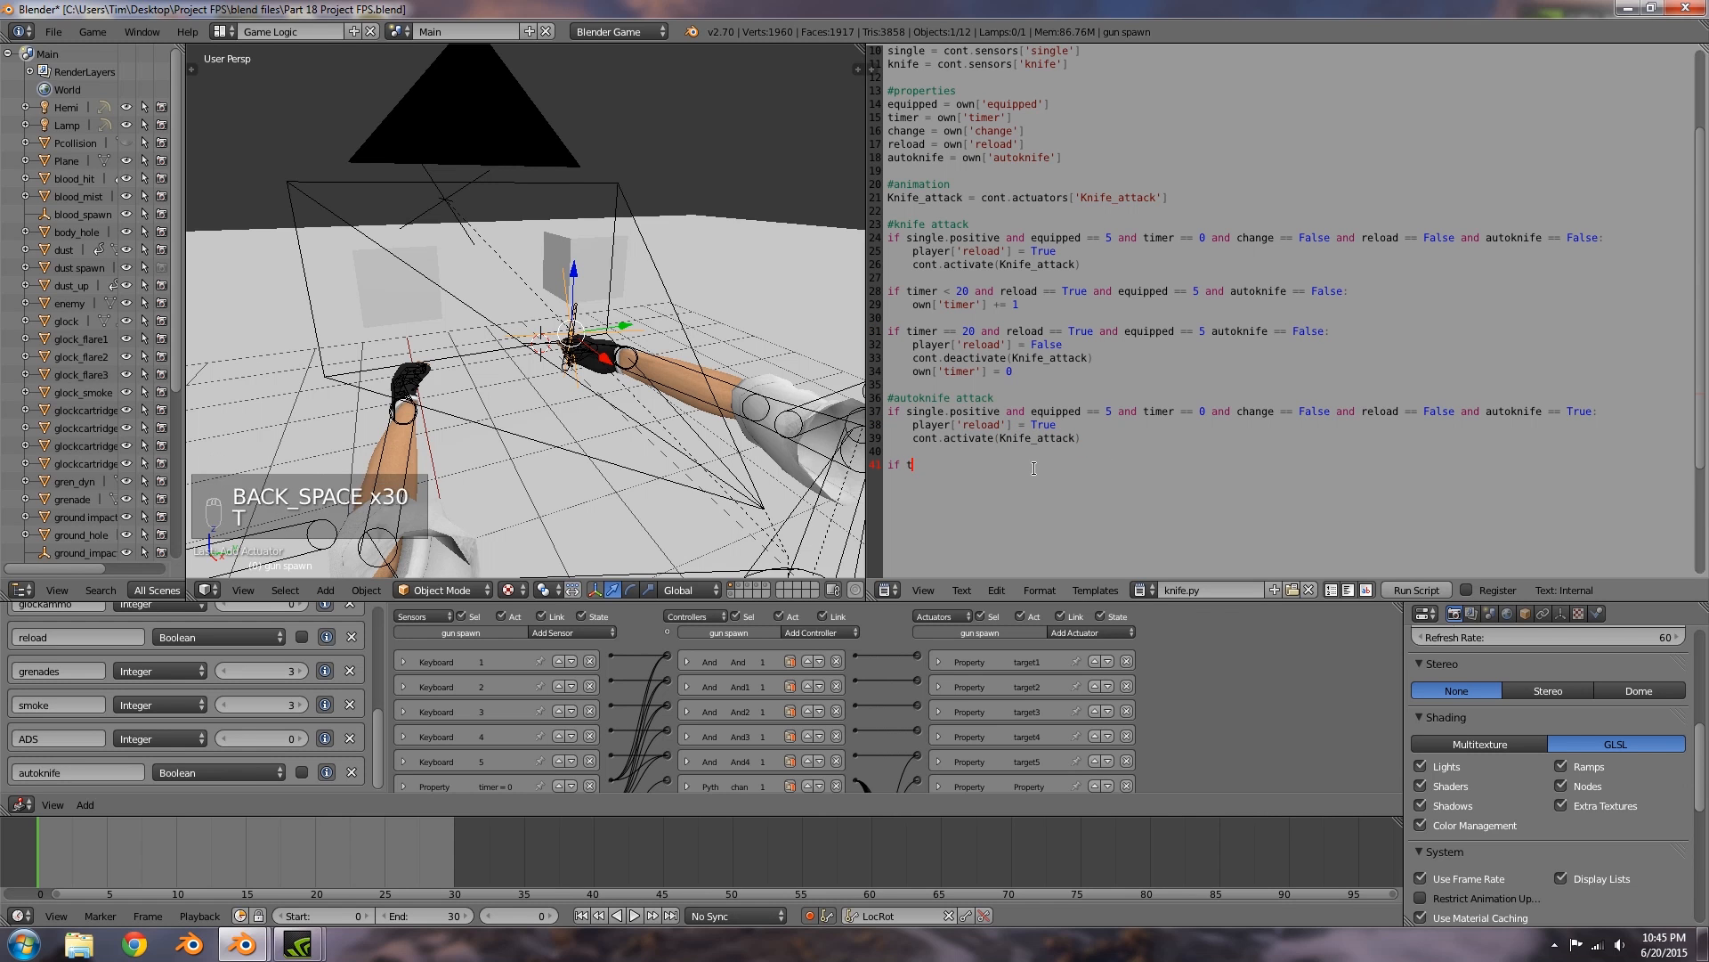
type("imer < 20")
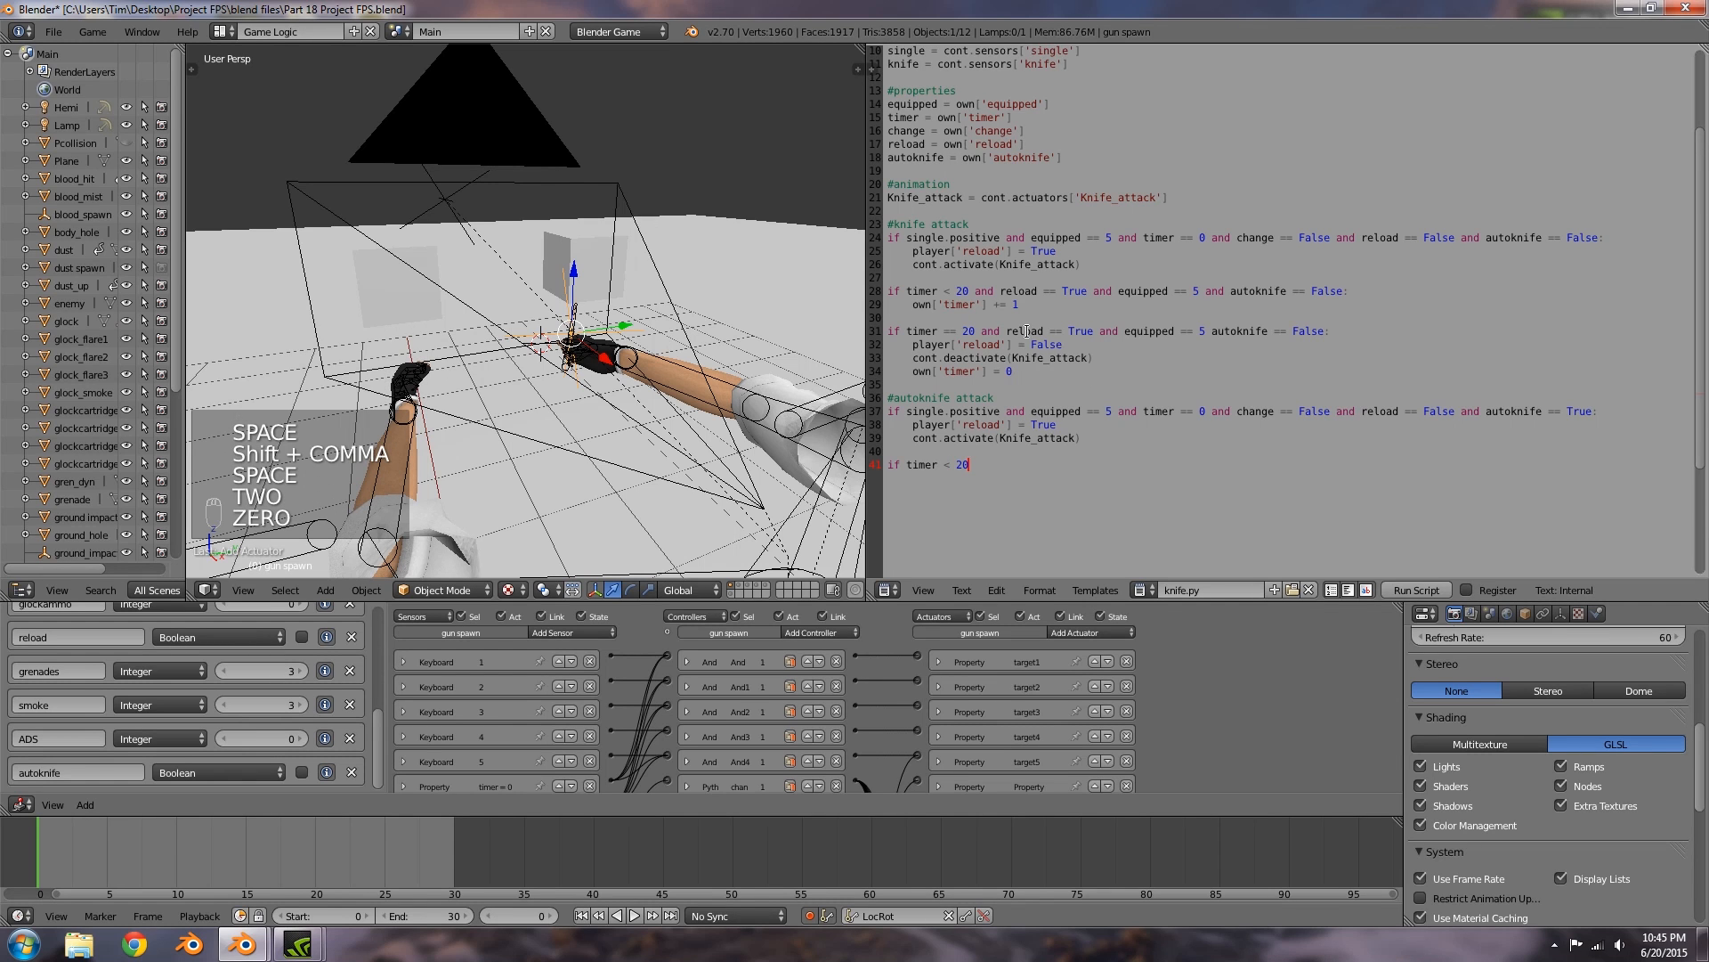
Step: Copy the knife attack's timer < 20 and timer == 20 blocks to the end of the autoknife attack section
left_click_drag(1049, 305, 887, 291)
left_click_drag(1015, 371, 888, 290)
key("ctrl+c")
left_click_drag(973, 465, 888, 464)
key("ctrl+v")
scroll(1073, 523, "down", 2)
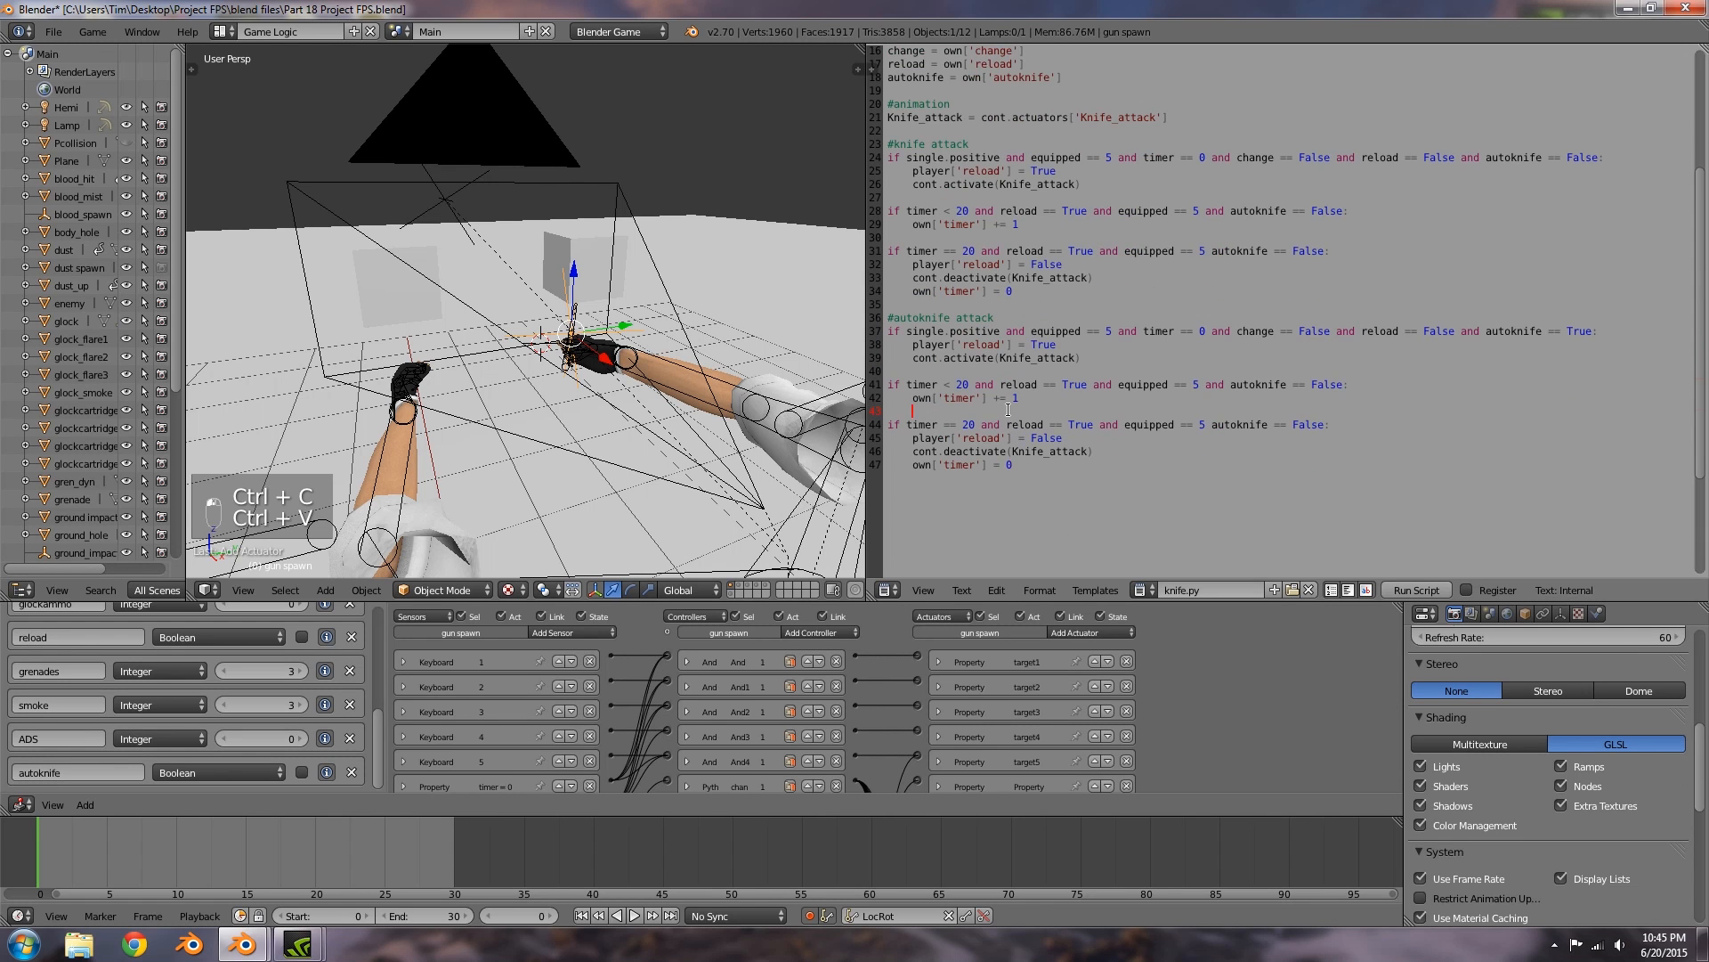
Step: Set the autoknife check to True in the timer < 20 and timer == 20 conditions of the autoknife attack section
left_click_drag(1342, 385, 1314, 384)
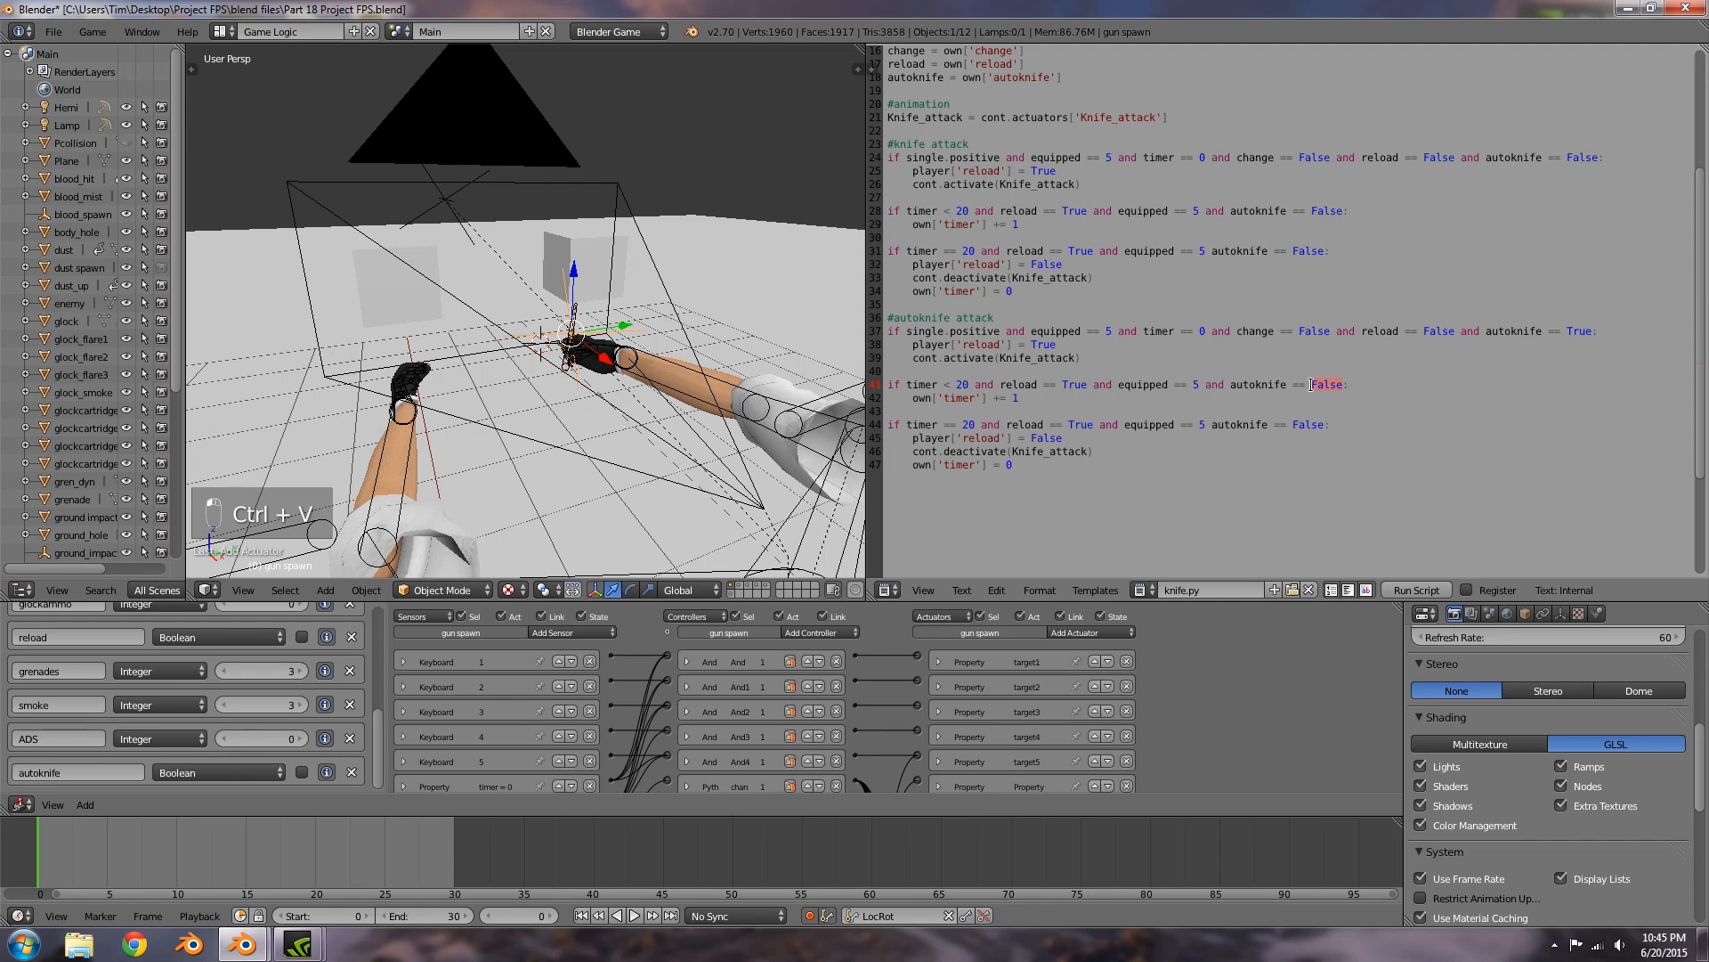
type("True")
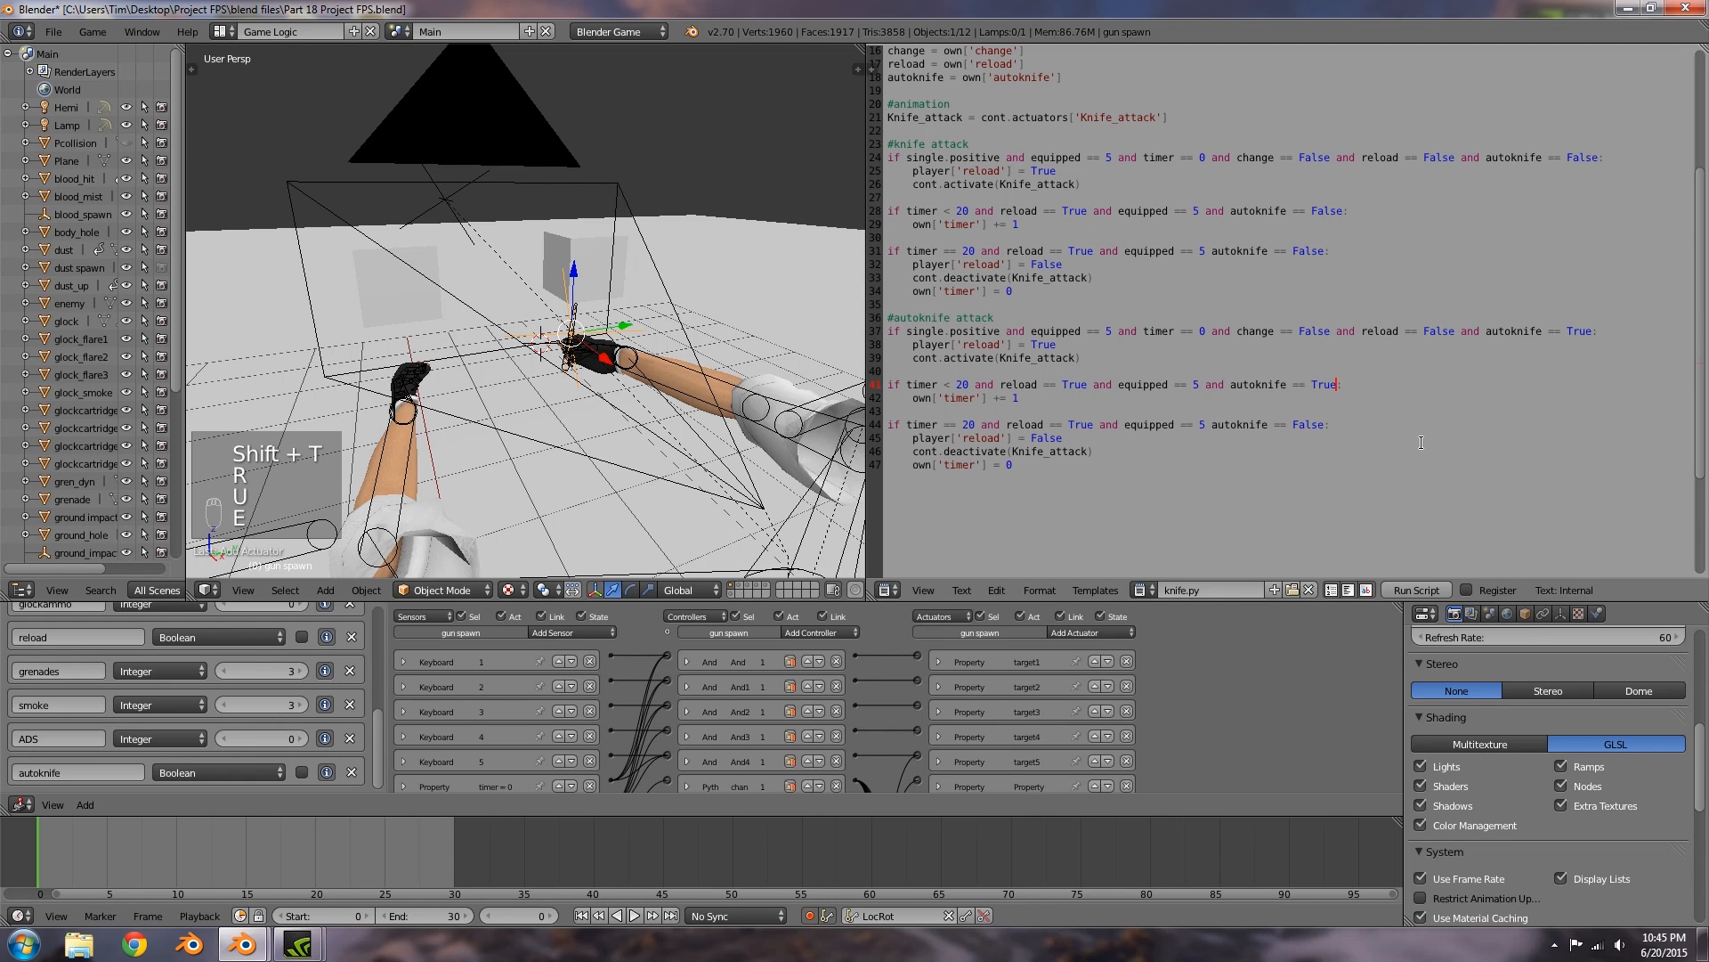
left_click_drag(1326, 426, 1290, 425)
left_click(1331, 425)
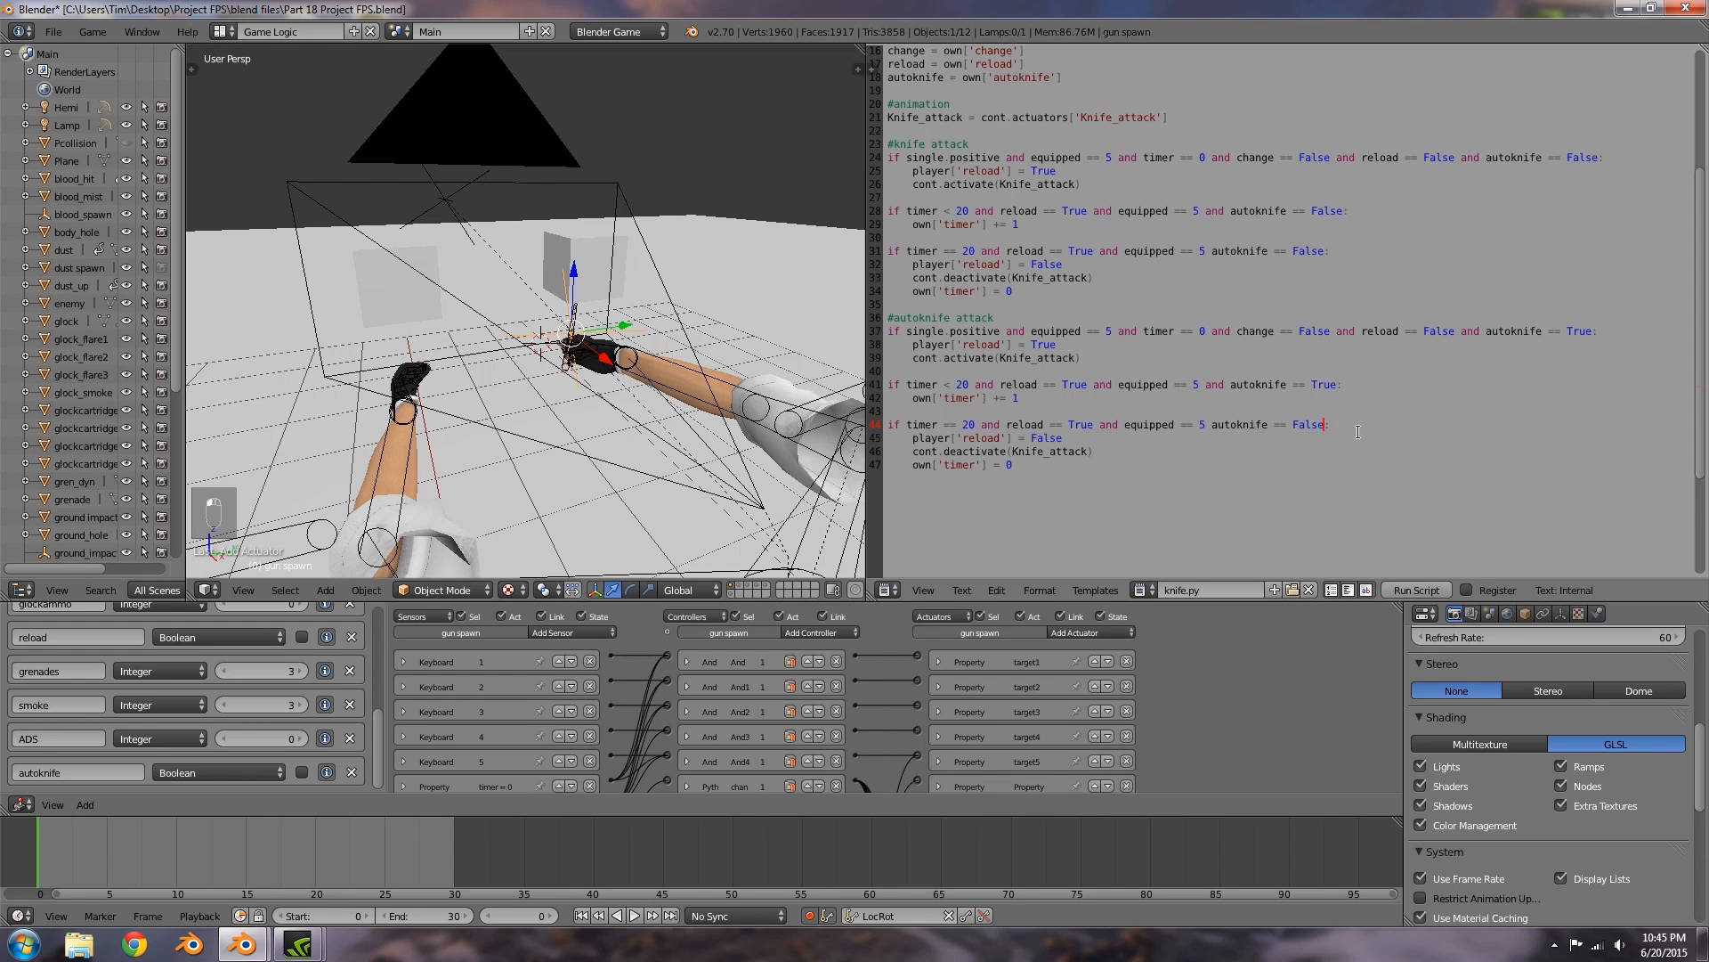
key("BackSpace")
key("BackSpace")
key("BackSpace")
key("BackSpace")
key("BackSpace")
type("True")
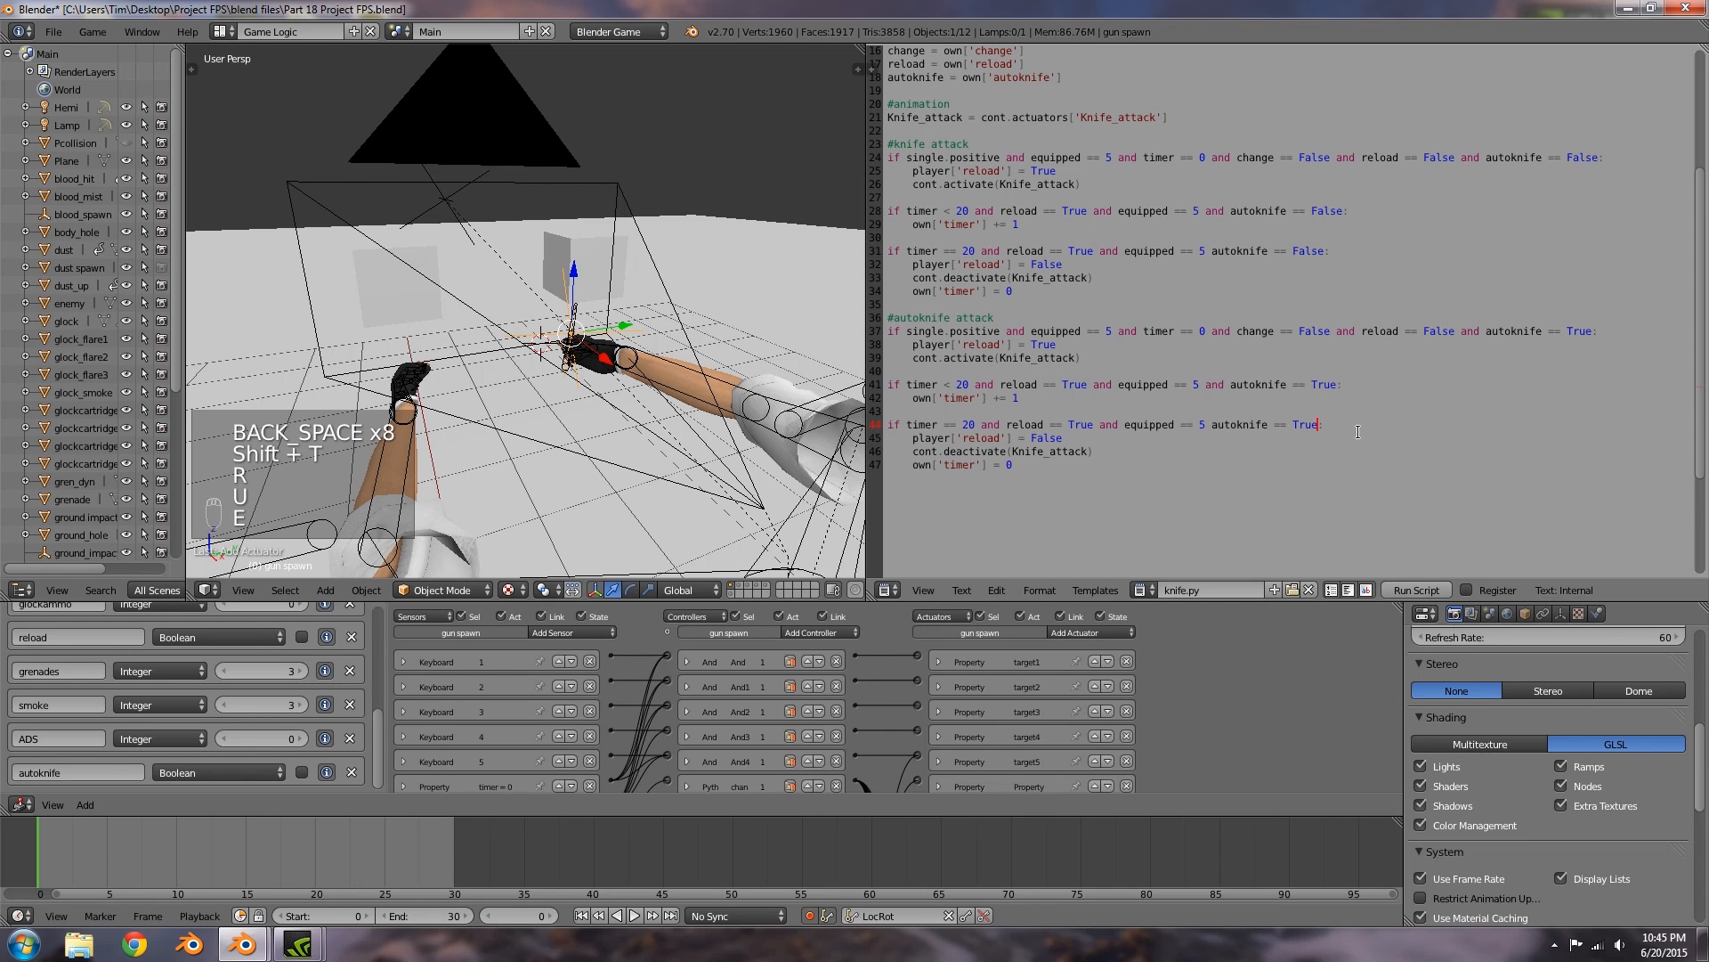
Step: Add the line player['autoknife'] = False below player['reload'] = False in the autoknife attack's timer == 20 block
left_click(1016, 437)
left_click(1063, 439)
key("Return")
type("player['")
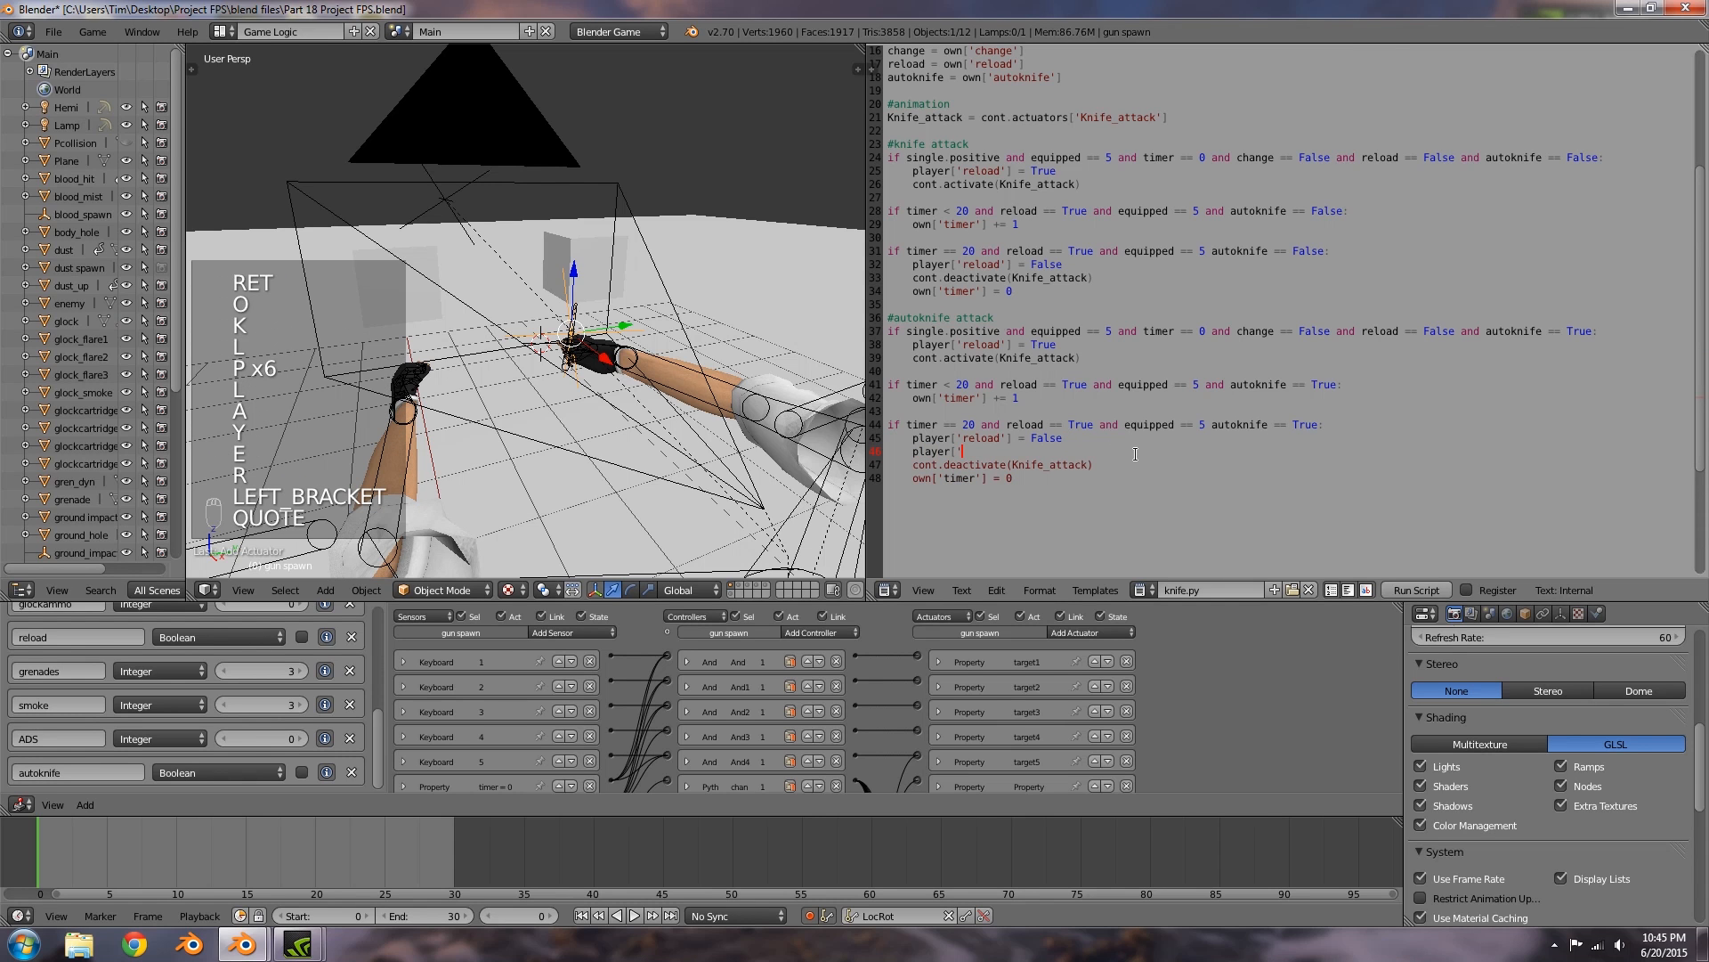
type("autoknife'")
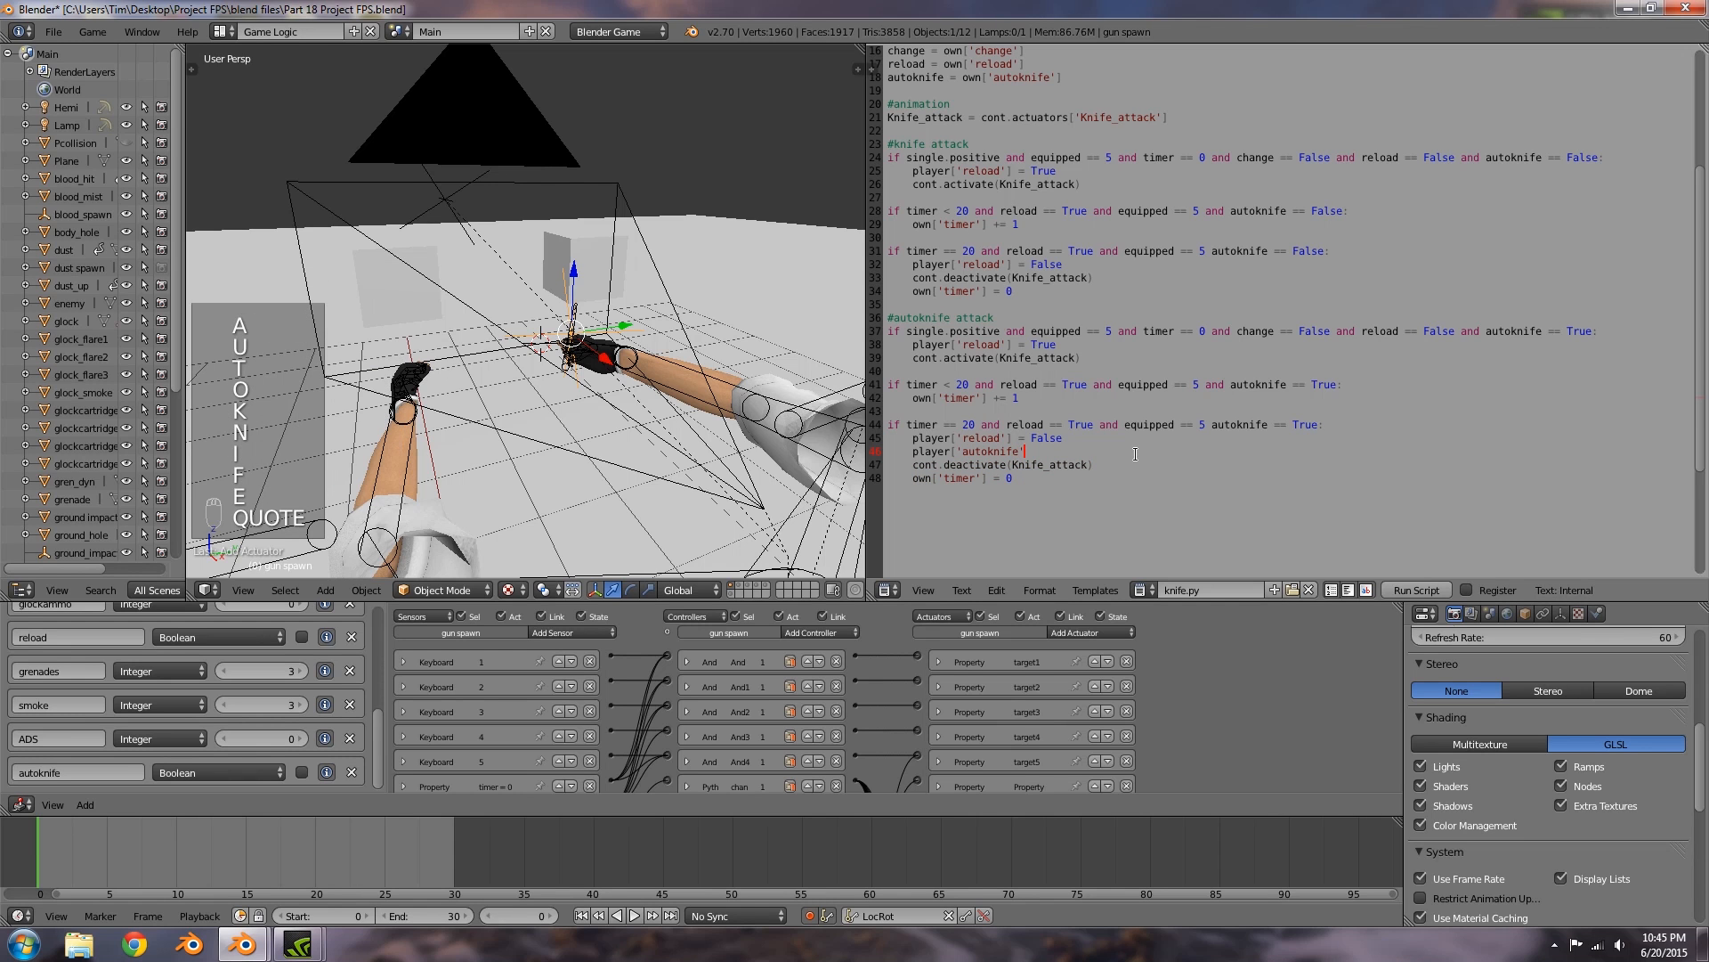
type("] = False")
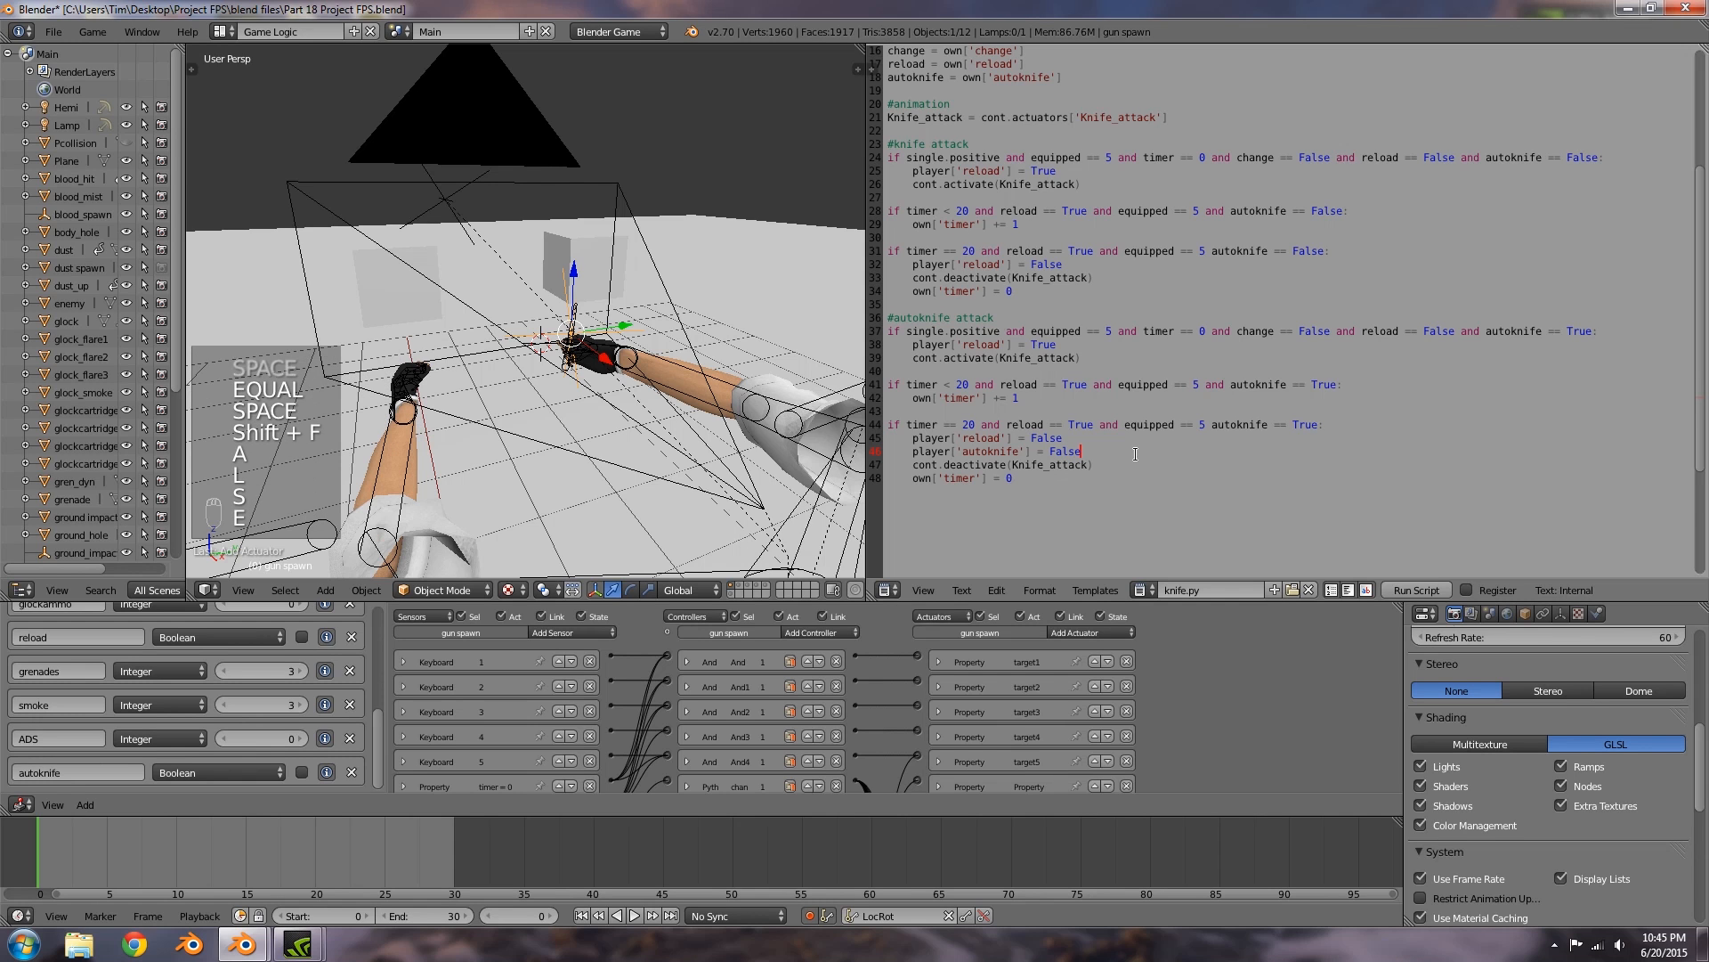
left_click_drag(1004, 451, 1051, 452)
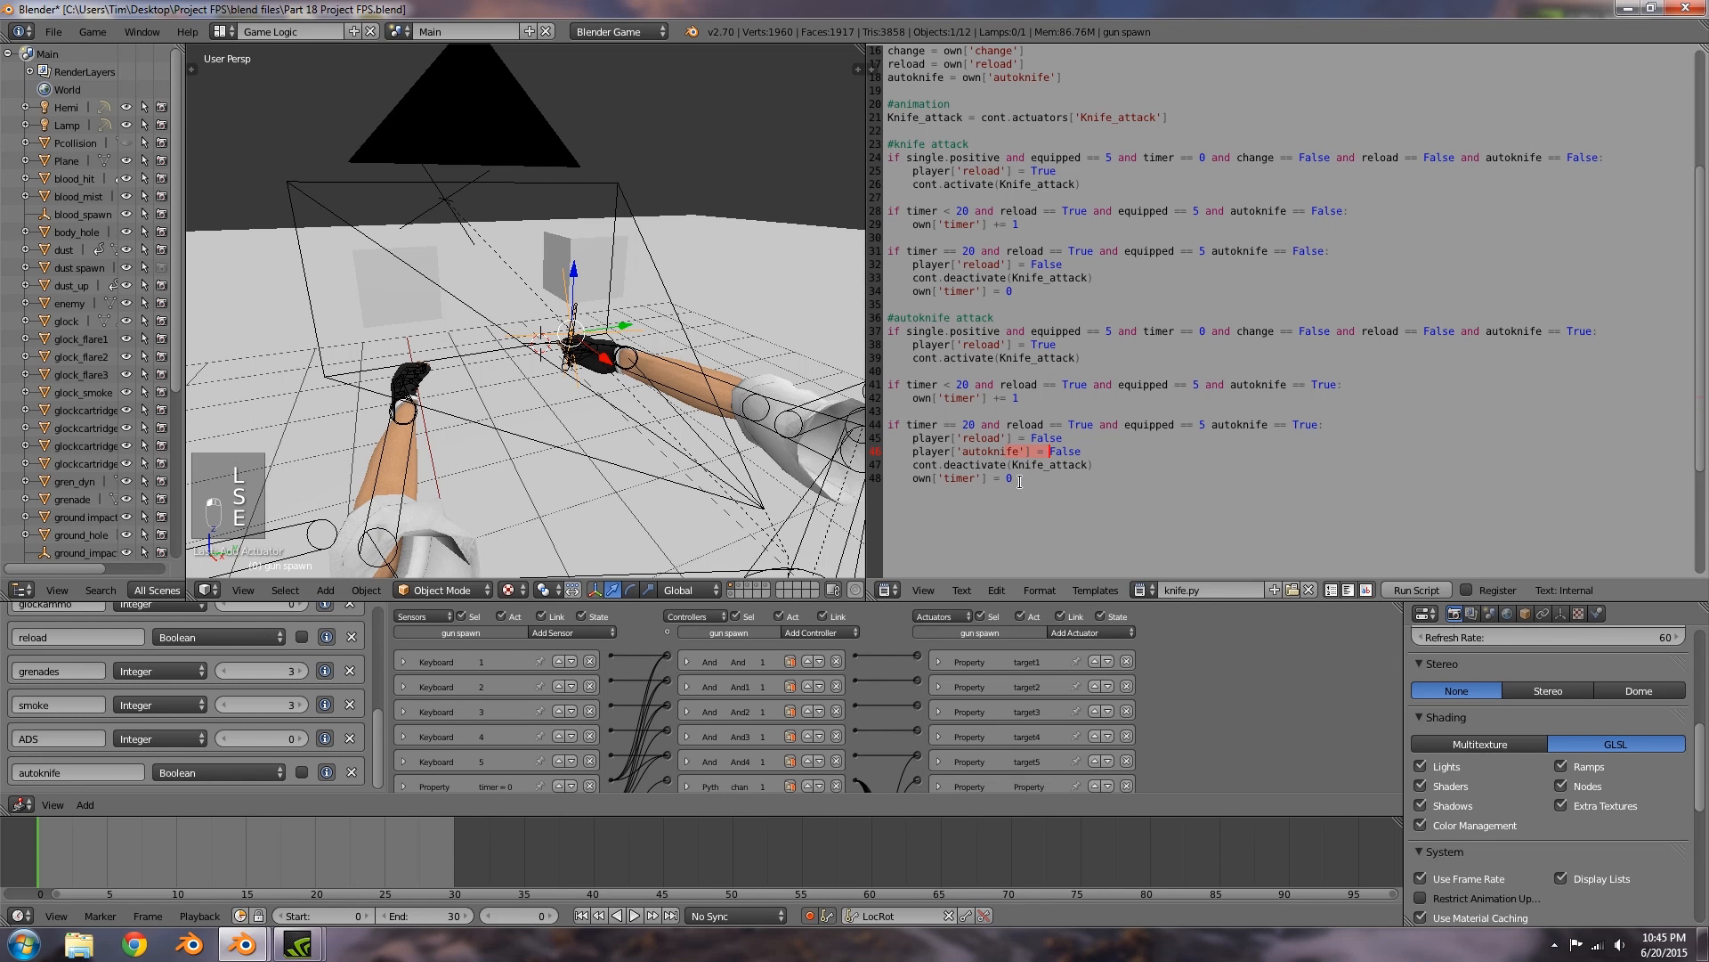
left_click(1146, 413)
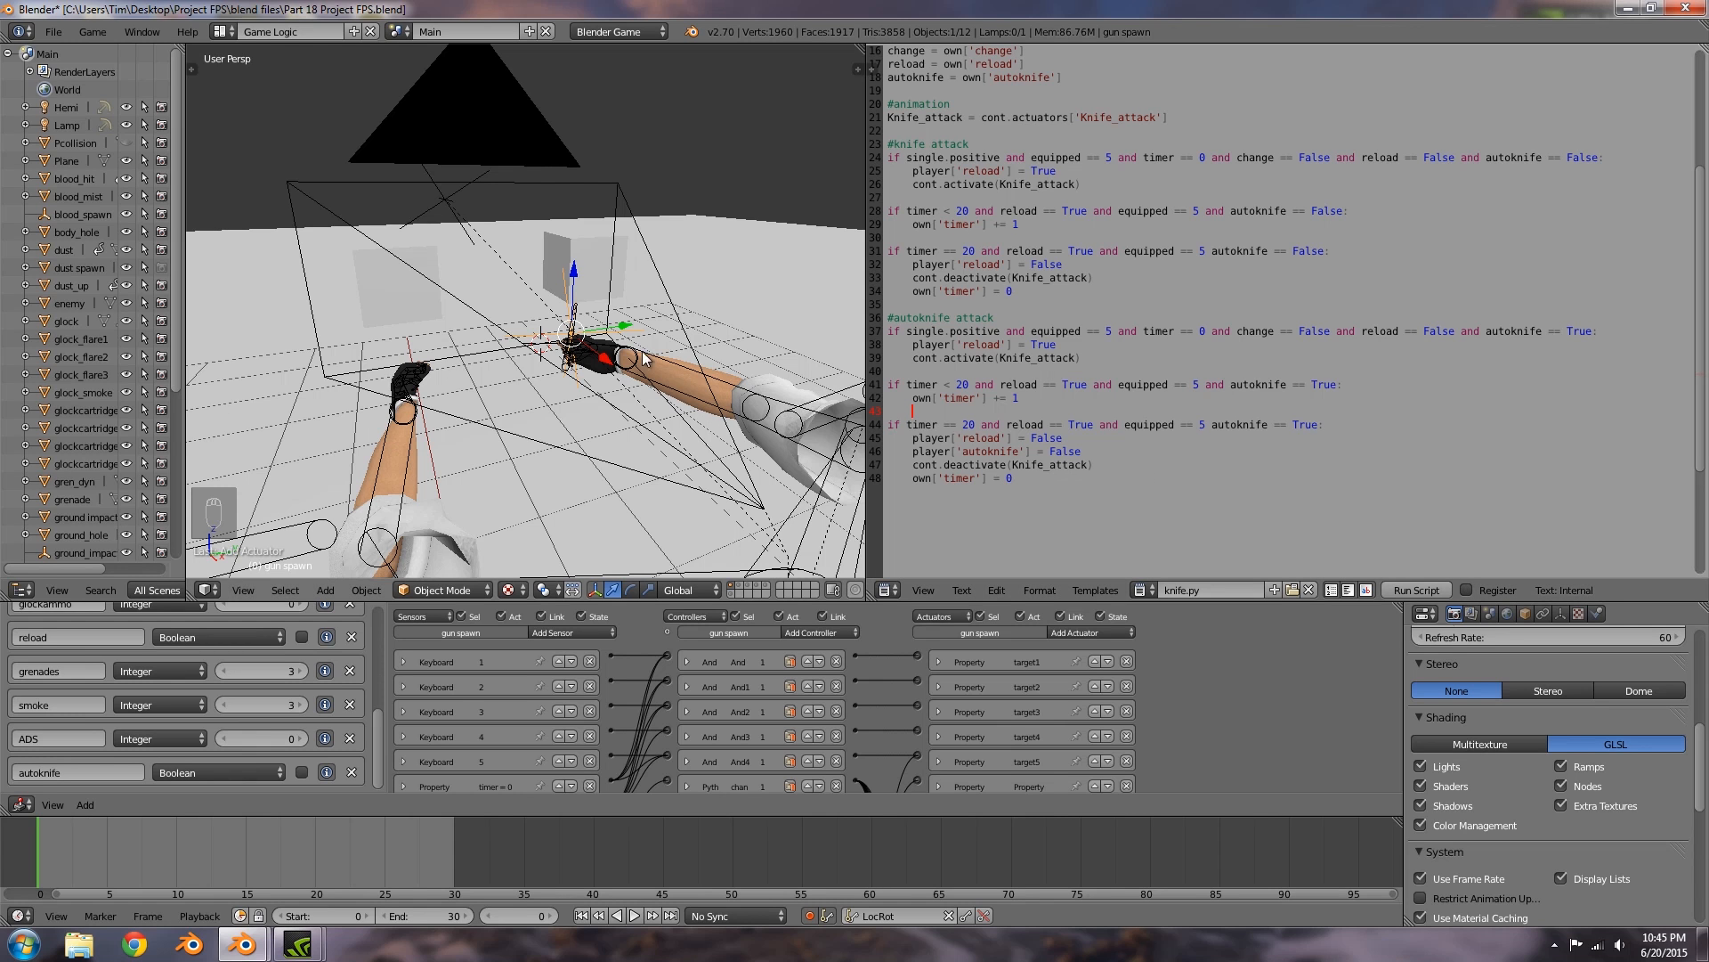
Step: Playtest the autoknife attack from the camera view, end the game, and check the system console for script errors
key("KP_0")
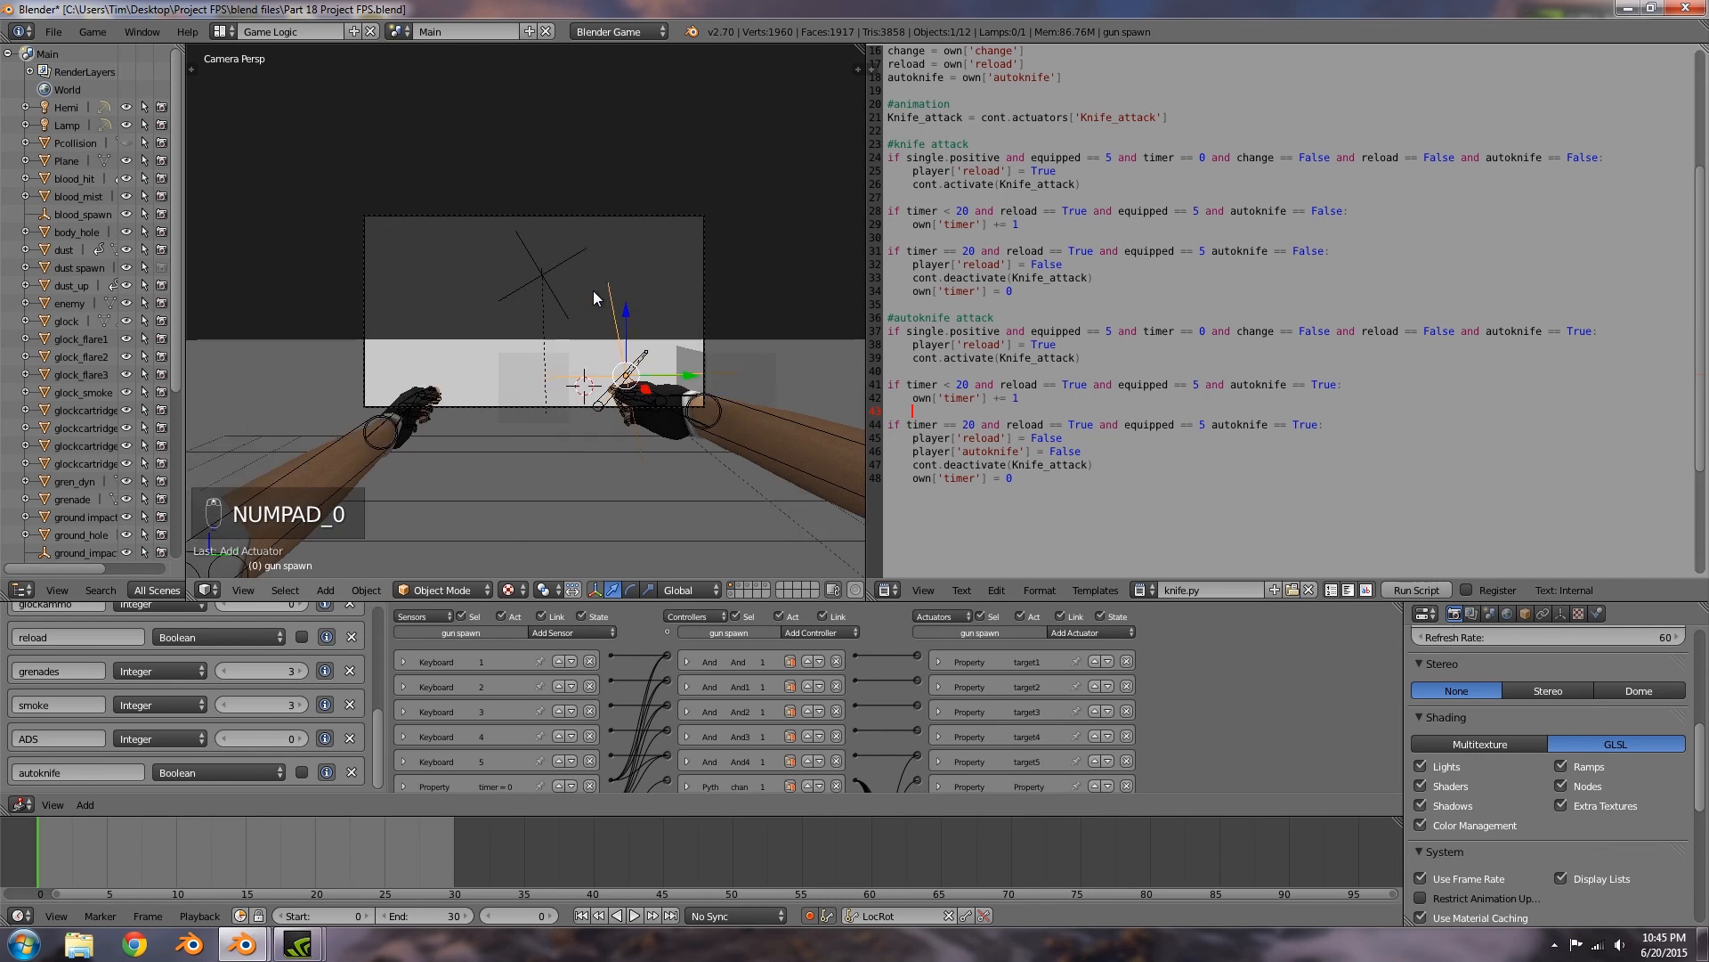
key("p")
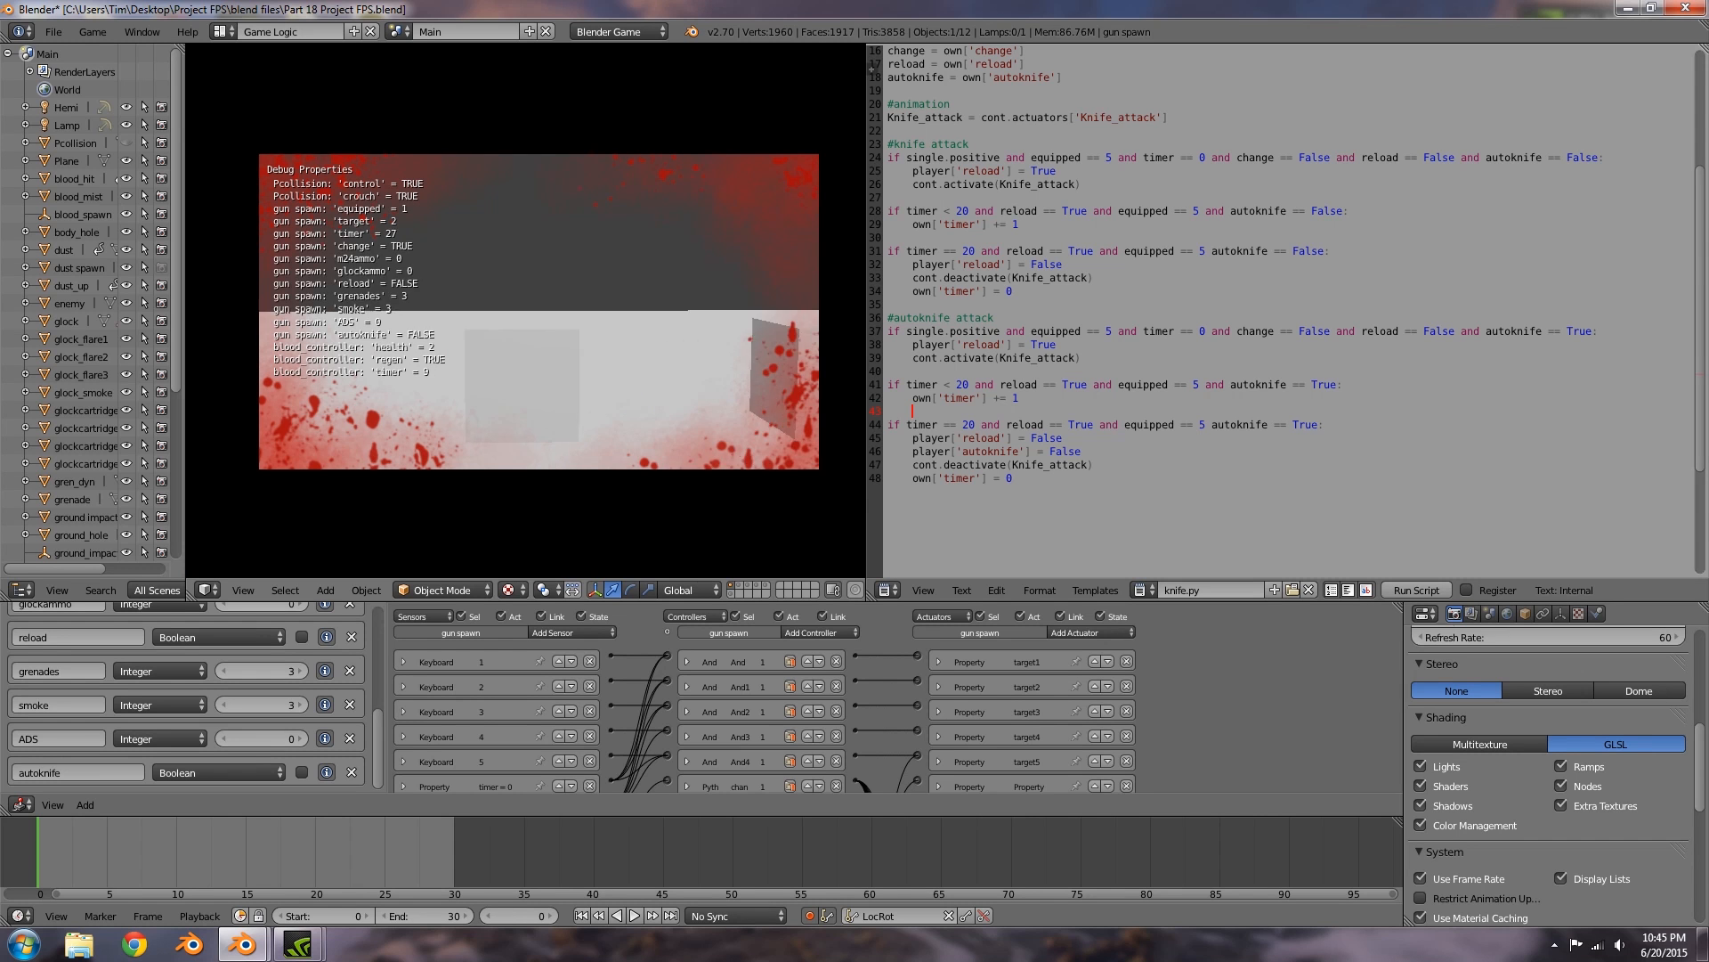
key("w")
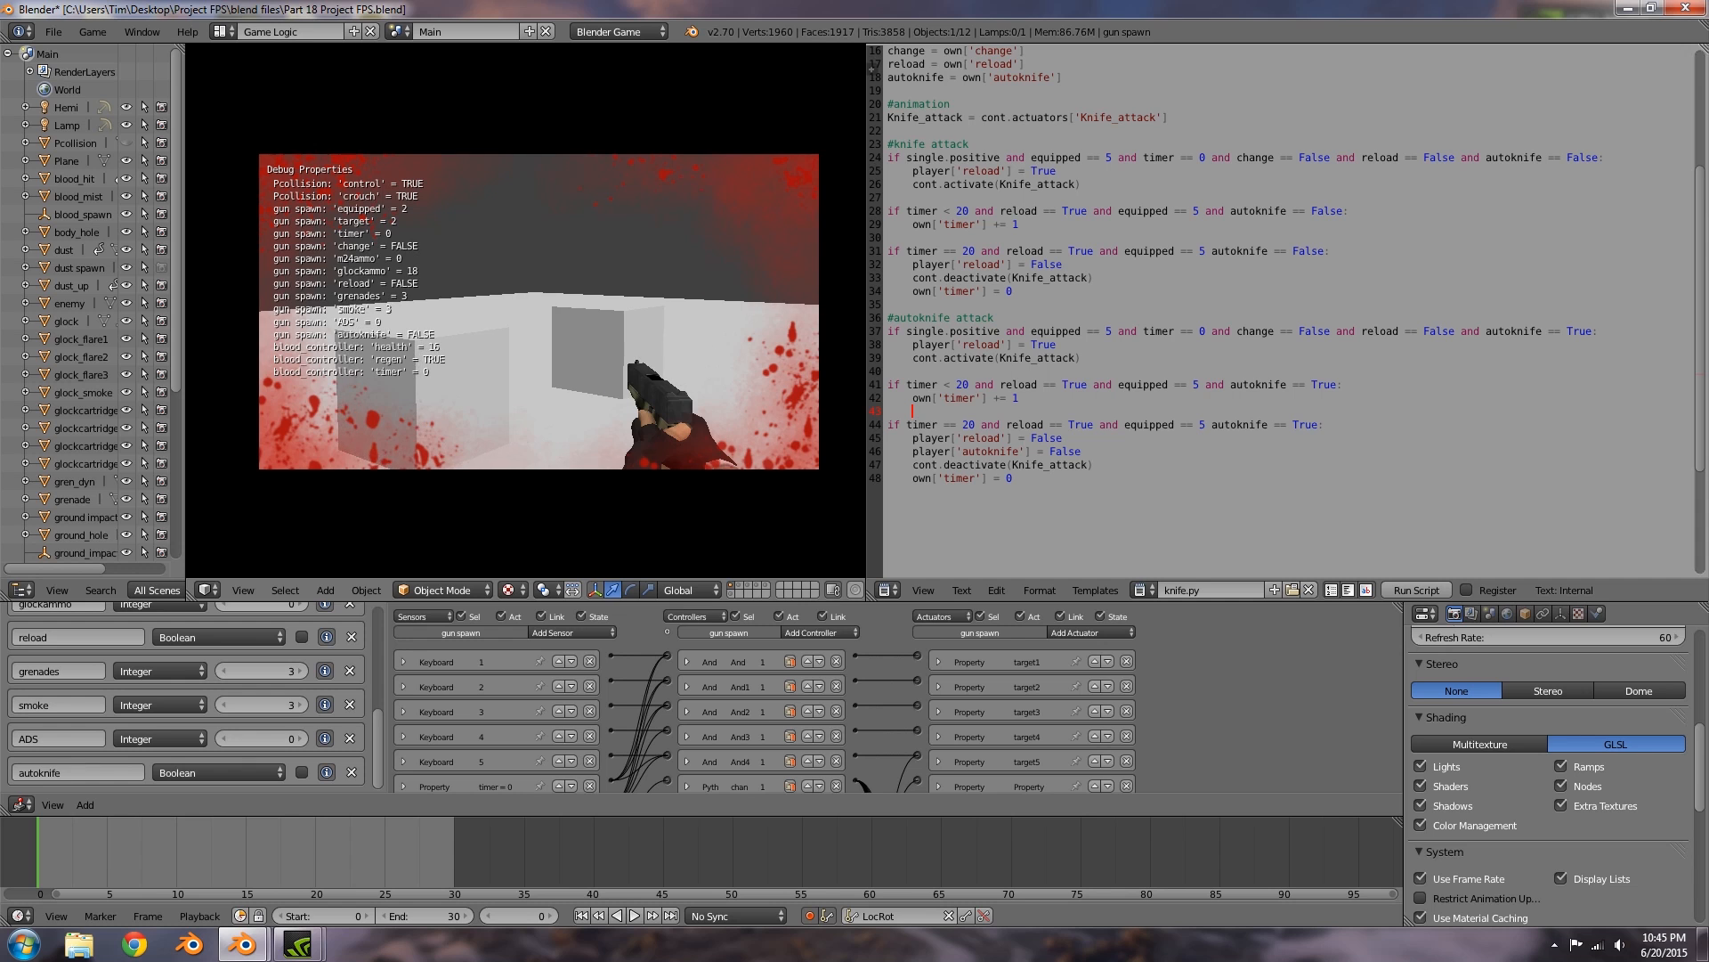
key("5")
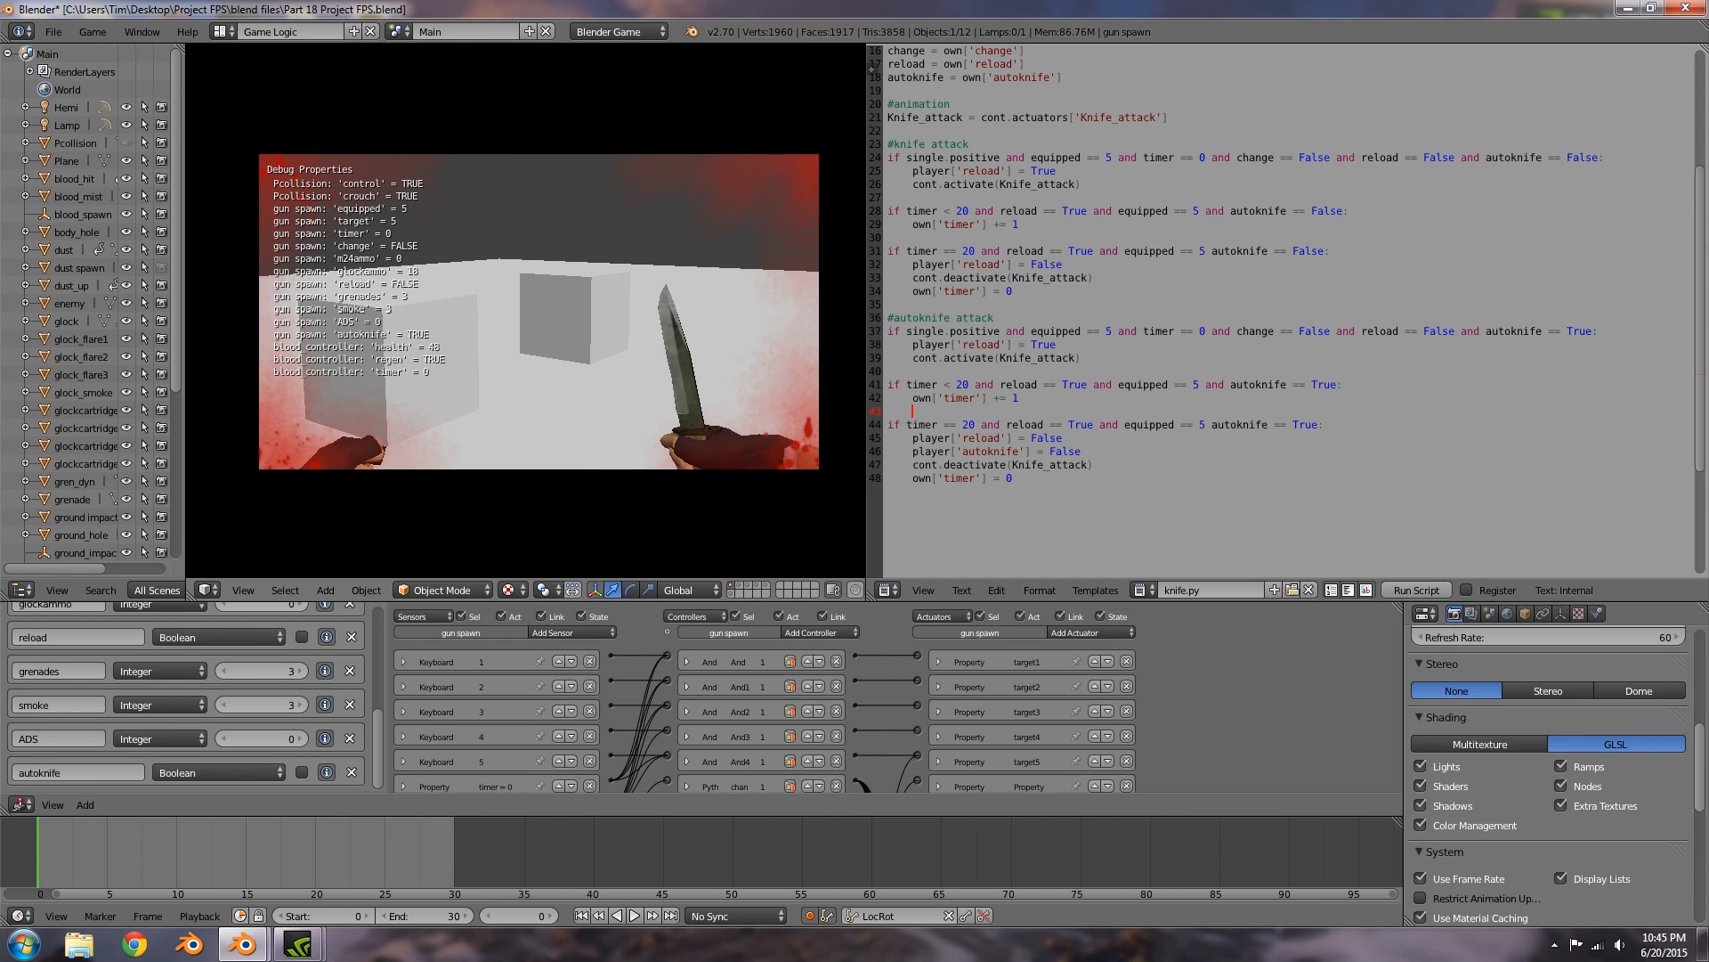
key("Escape")
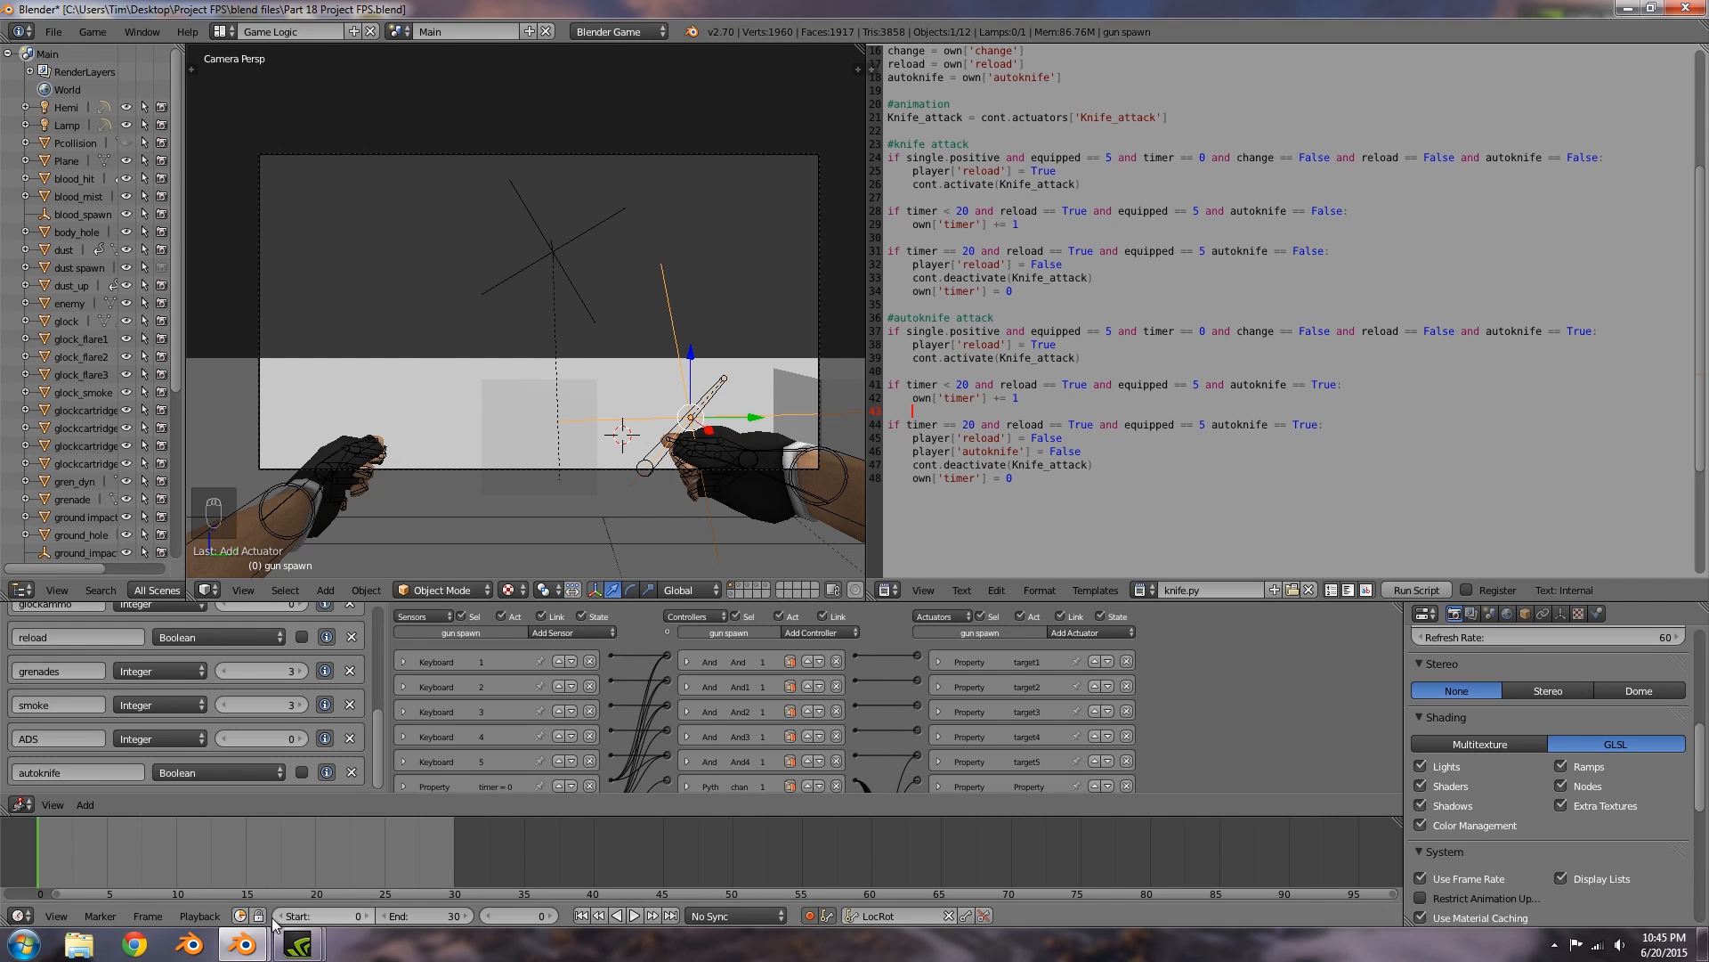
mouse_move(242, 942)
left_click(324, 842)
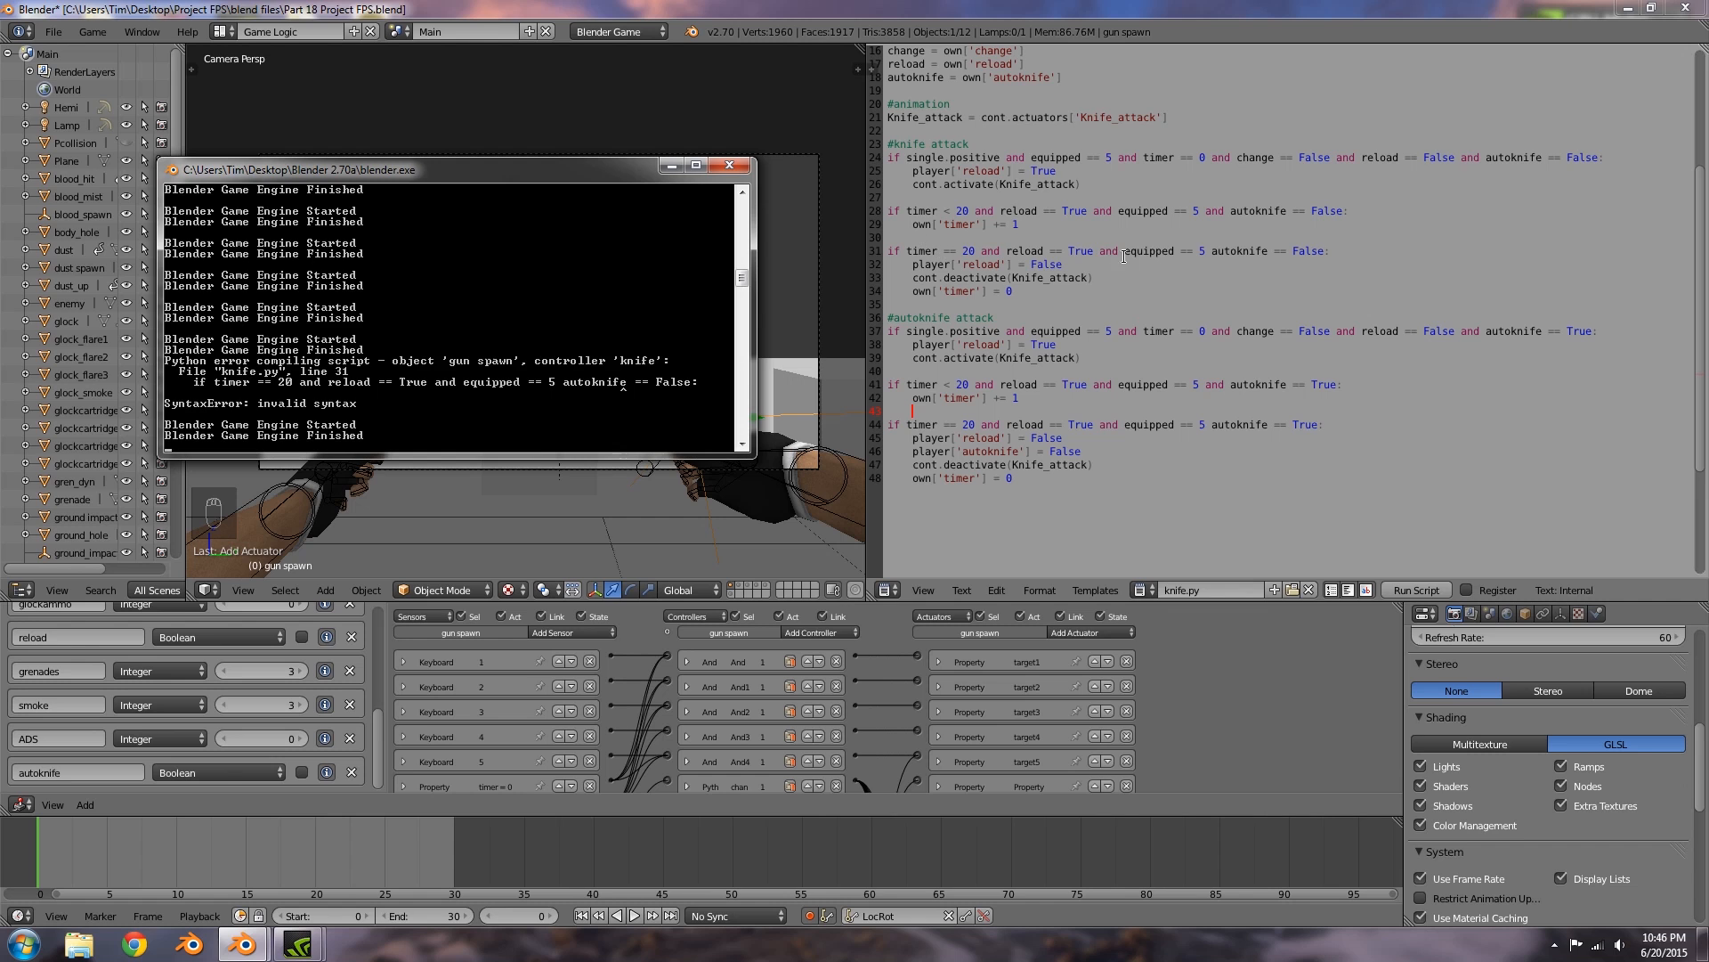
Step: Insert the missing and before autoknife in the timer == 20 conditions of both the knife attack and autoknife attack sections
left_click(1207, 251)
type("and")
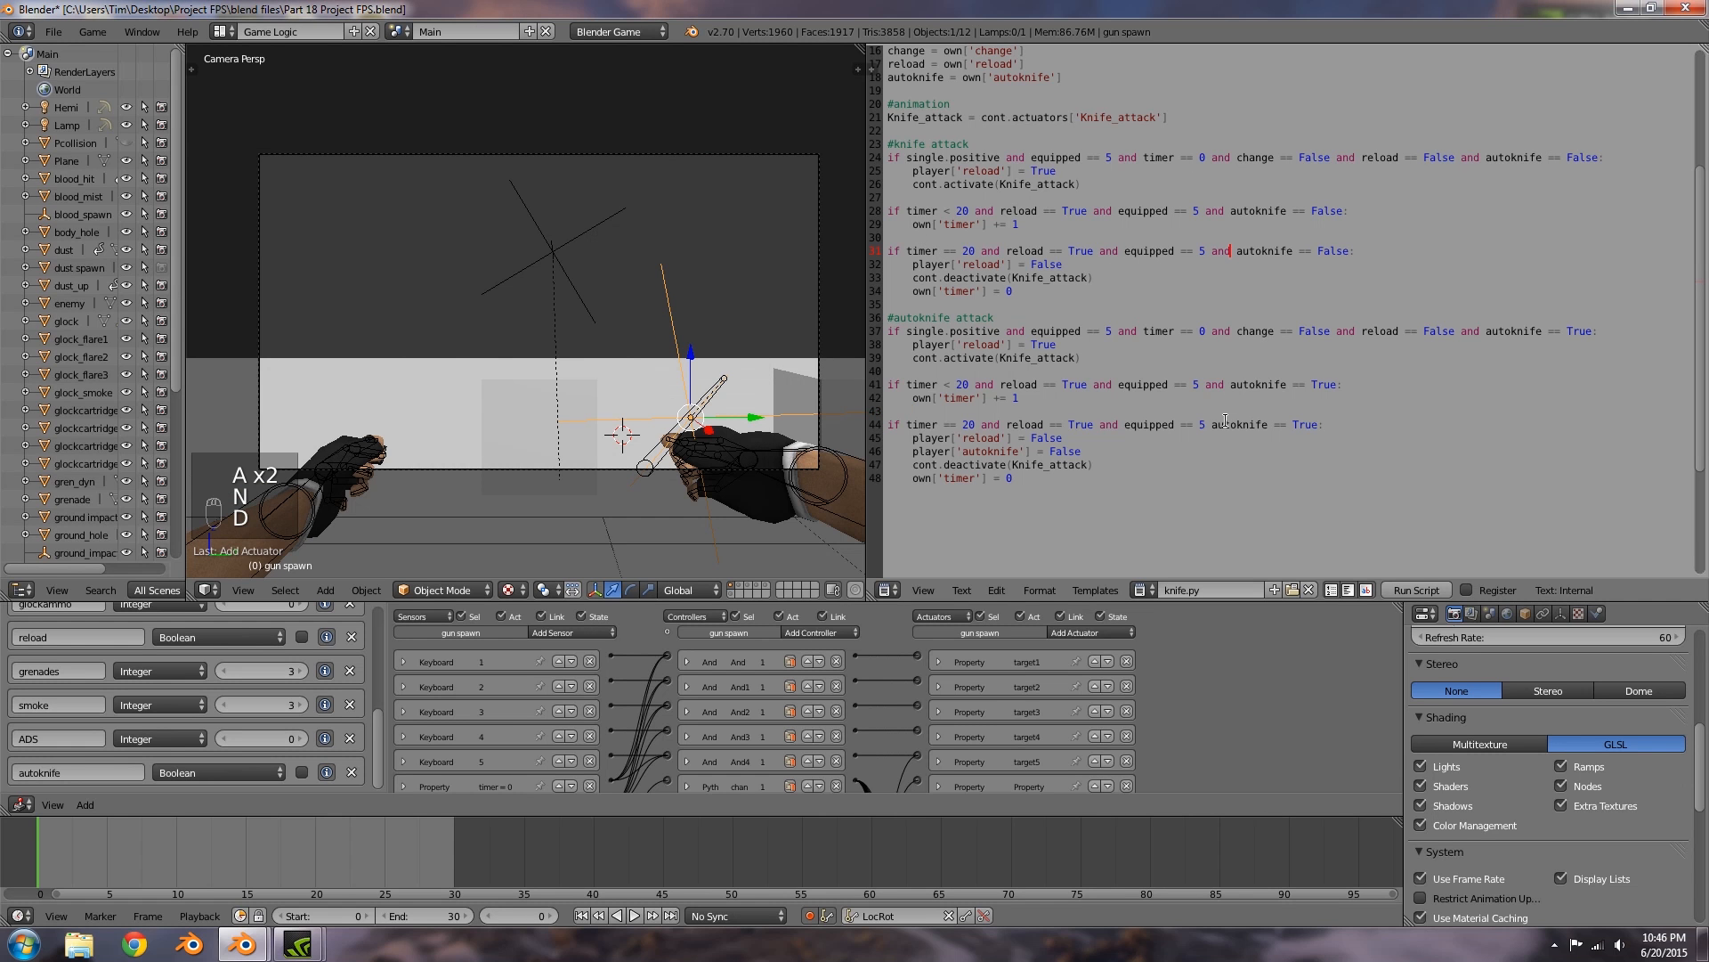
left_click(1210, 425)
type("and ")
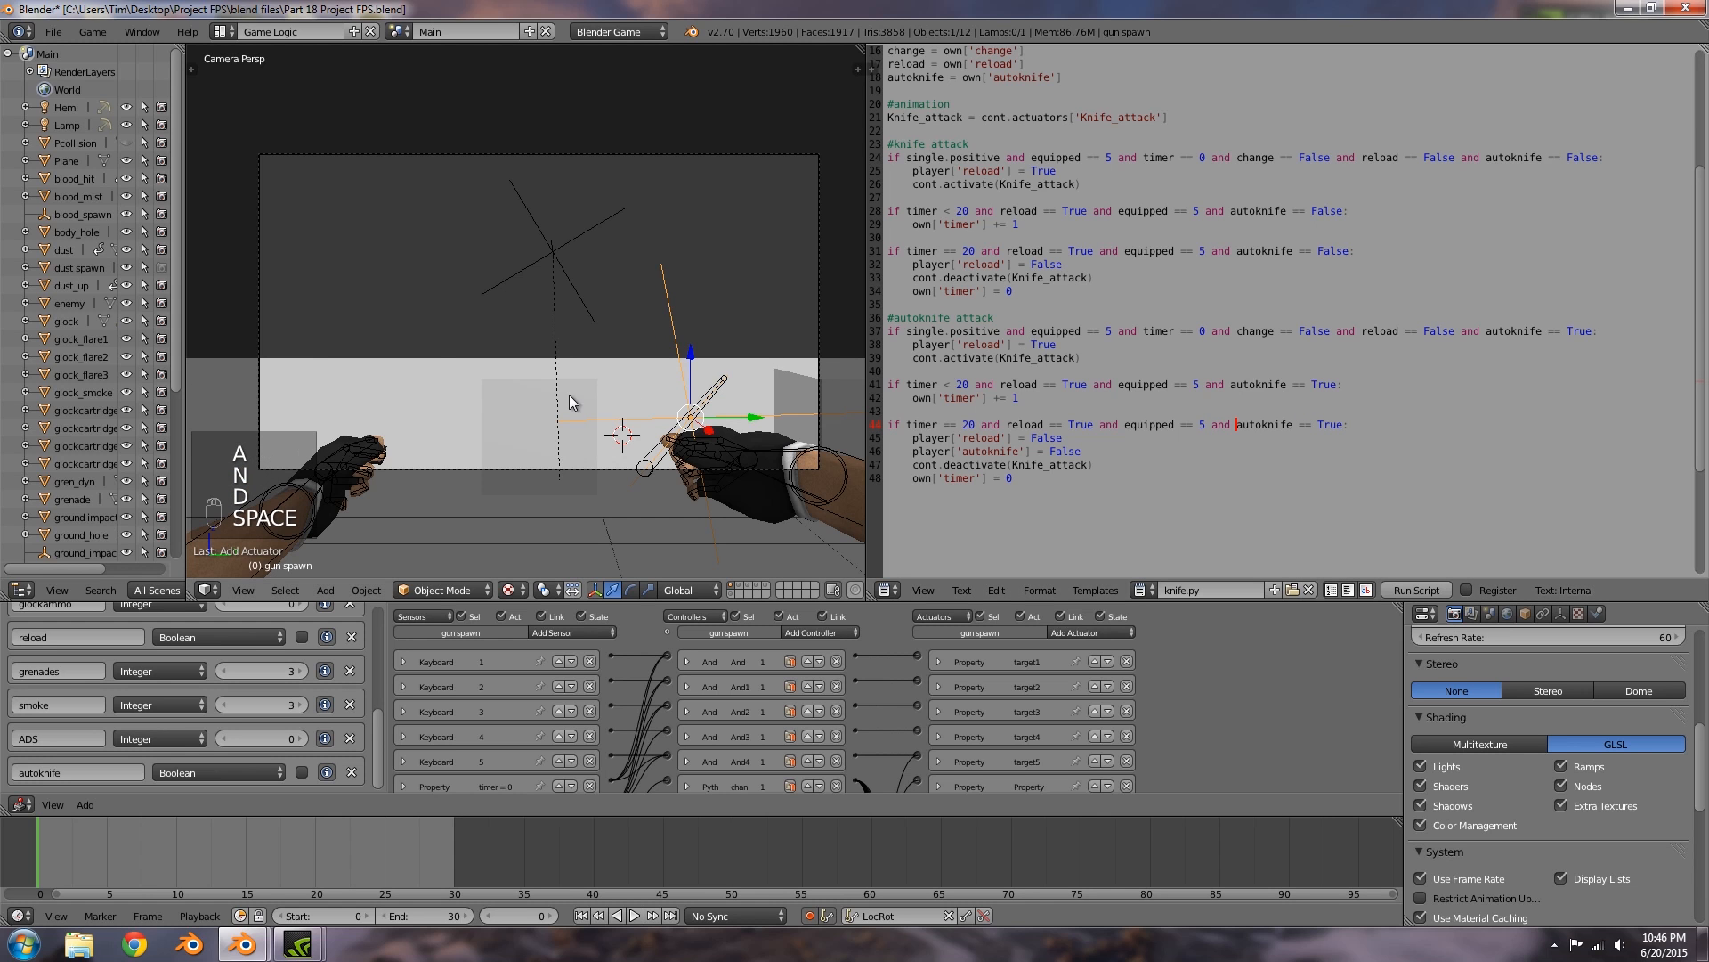
Step: Run the game to retest the autoknife attack with the corrected conditions, then end it
type("p")
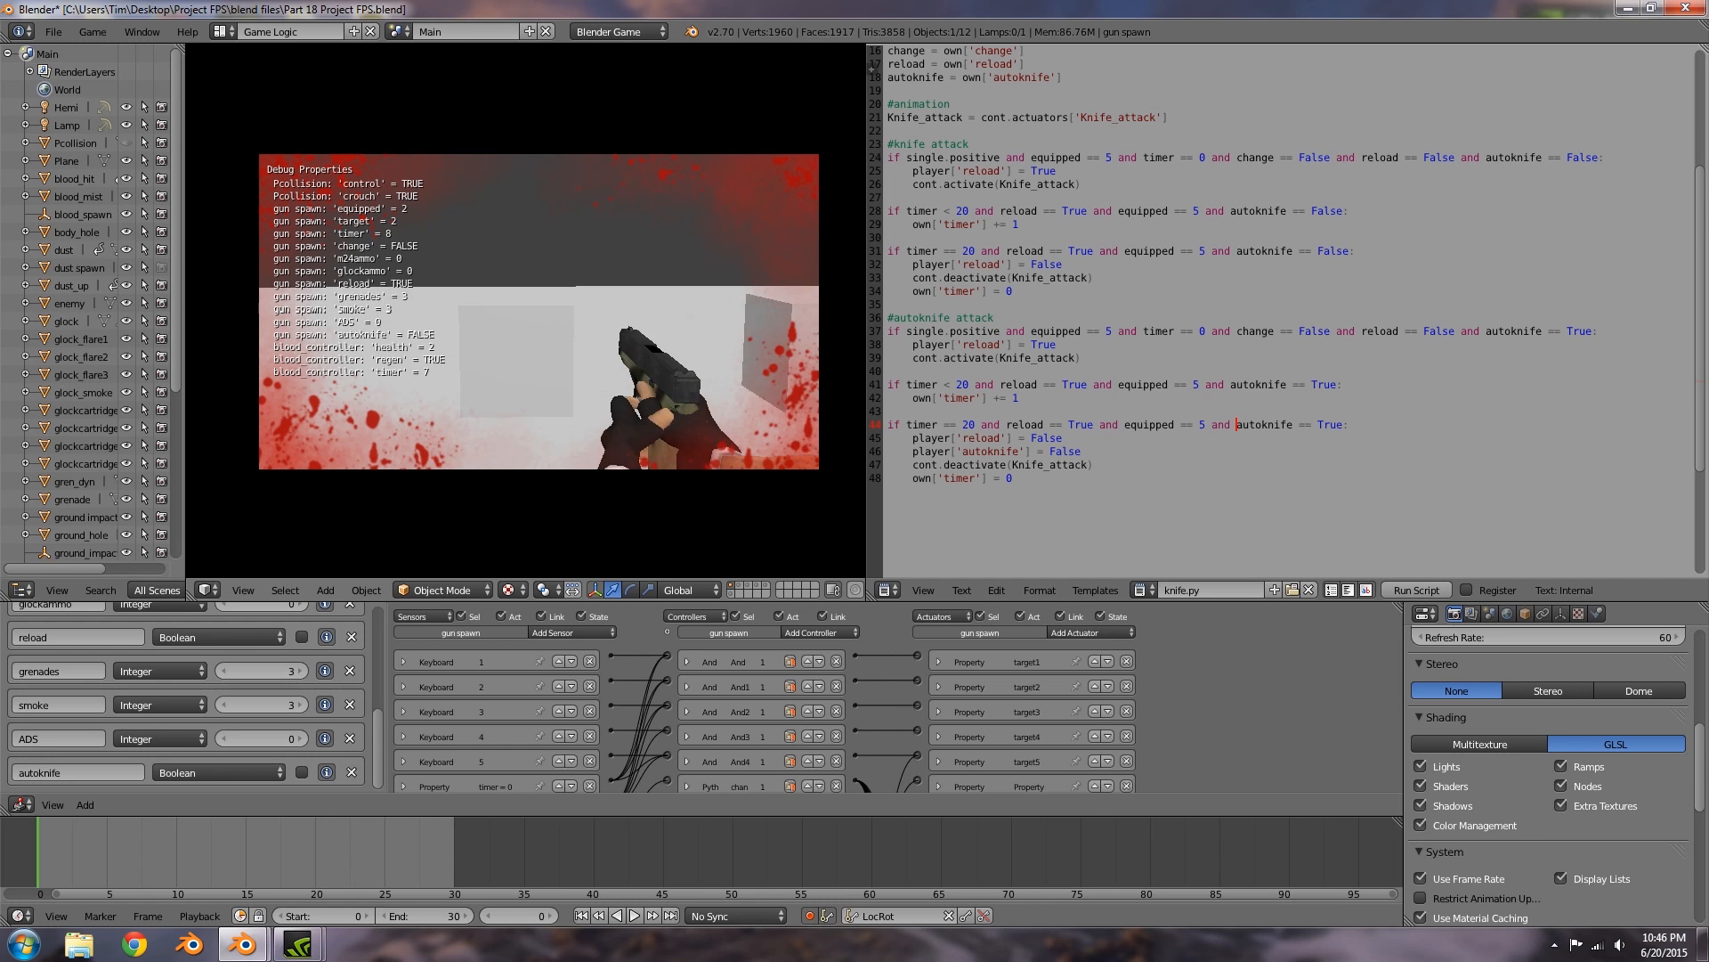
type("5")
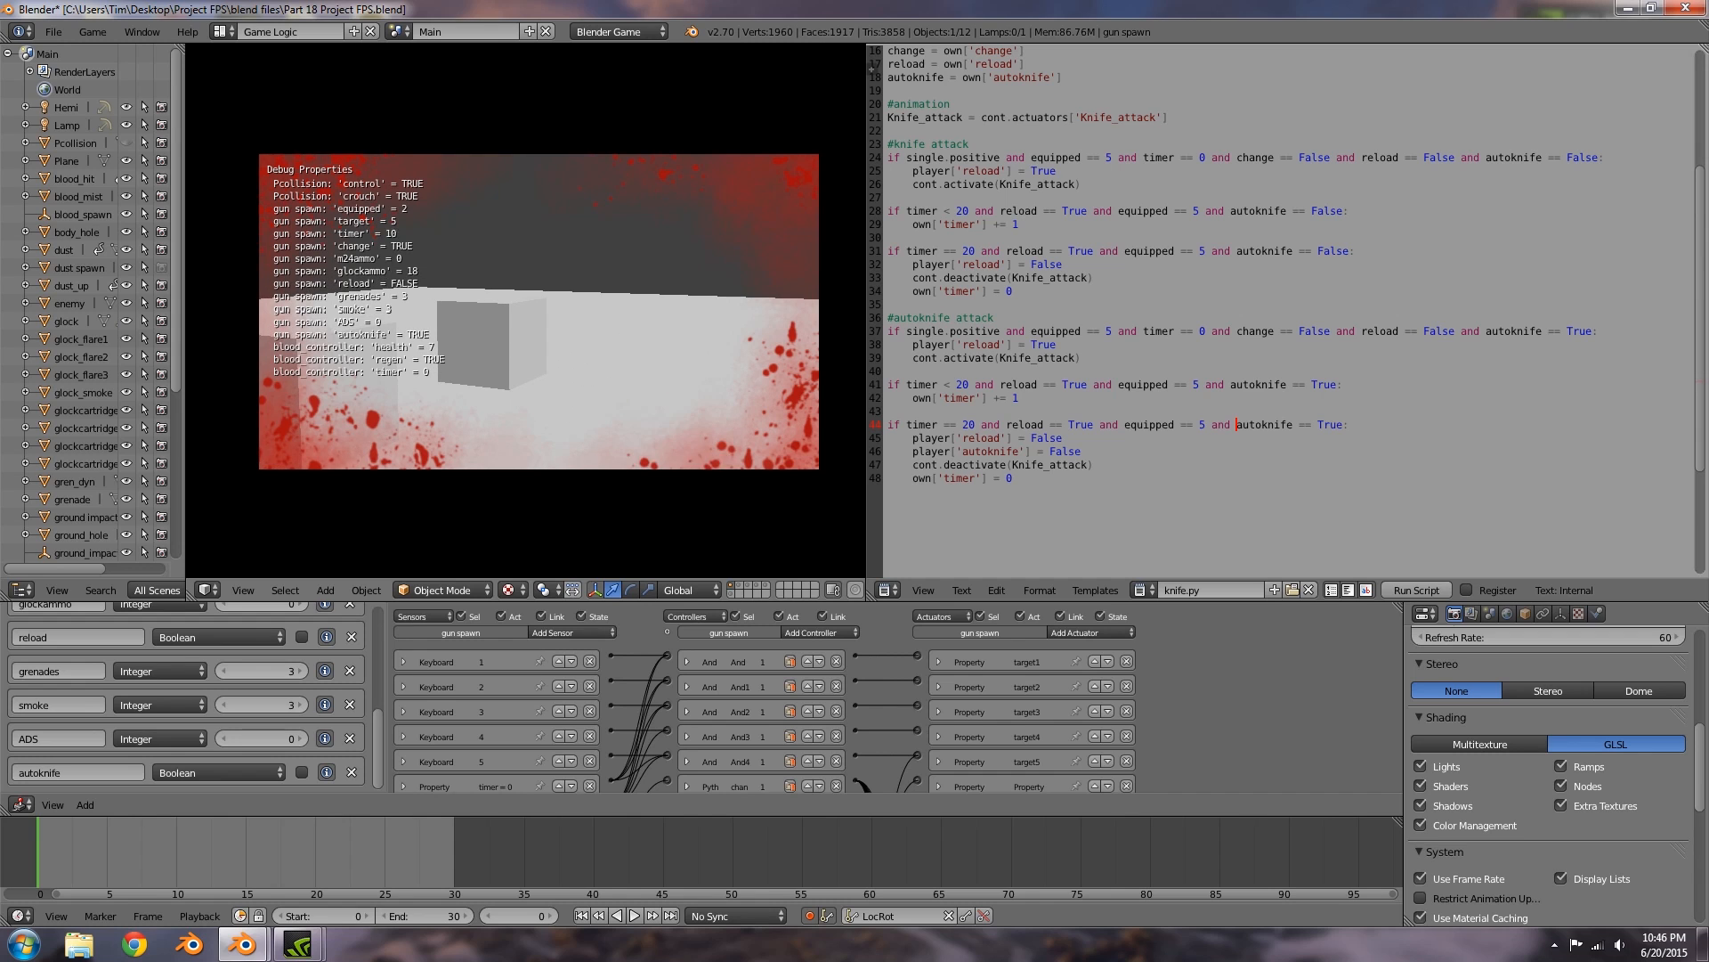
key("Escape")
Step: Remove single.positive and from the first condition of the autoknife attack section, so it starts with equipped == 5
left_click(1021, 330)
left_click_drag(942, 328, 903, 331)
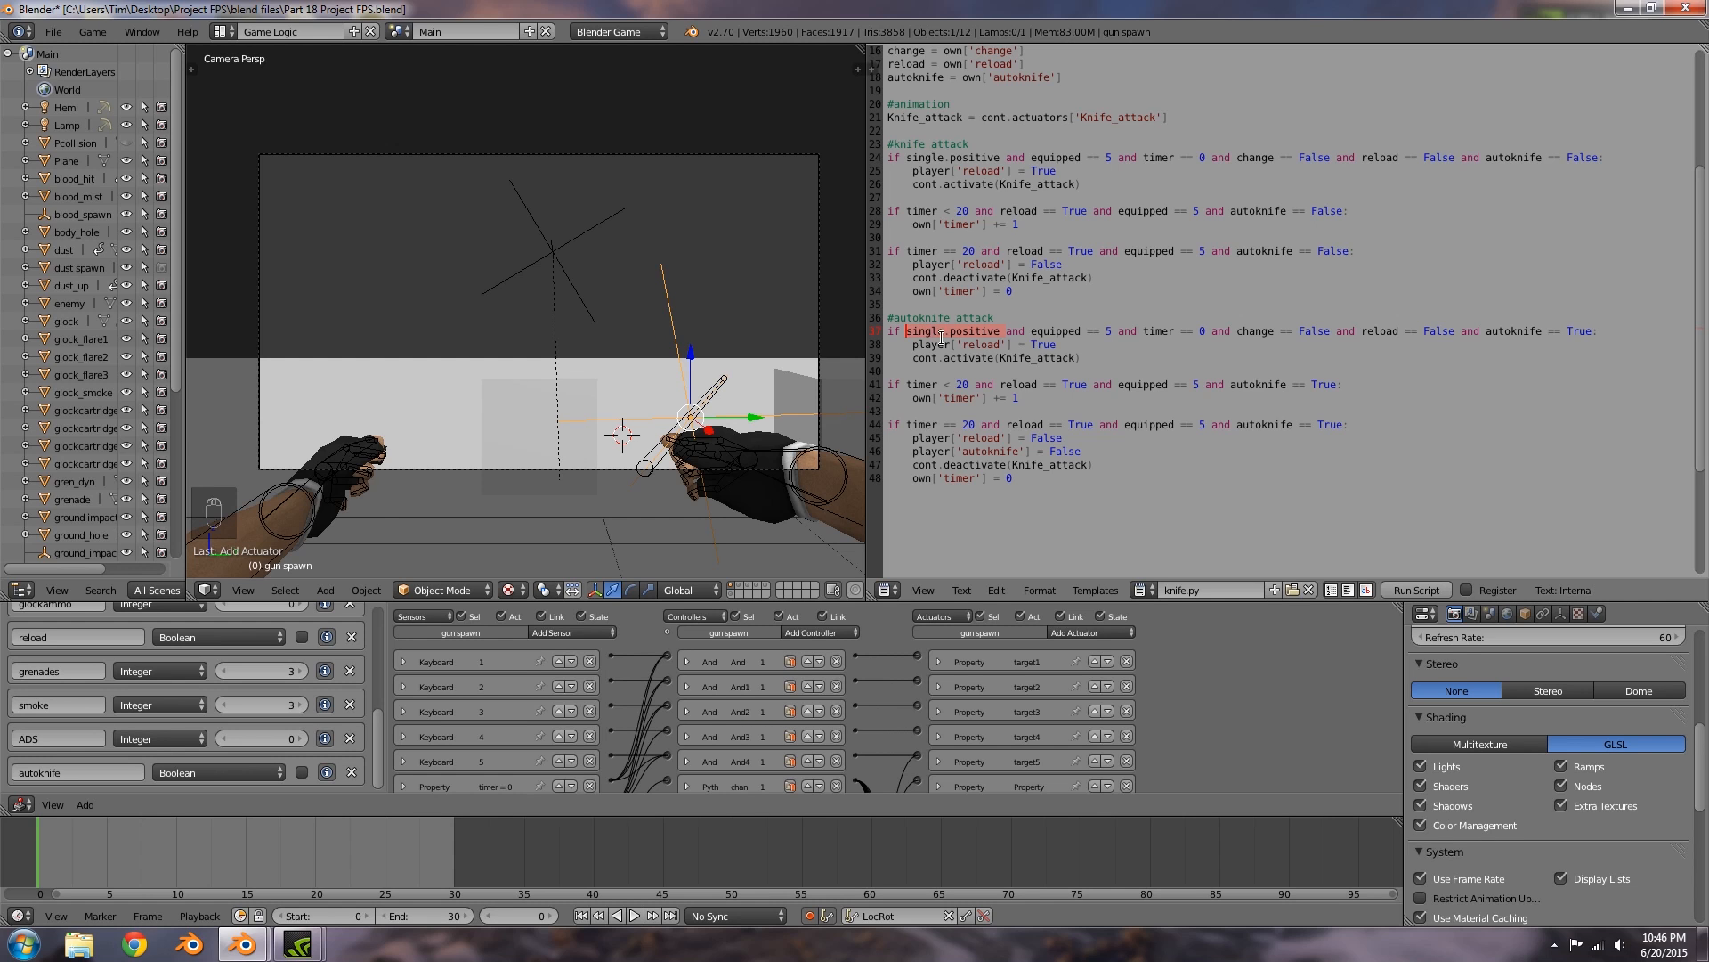
key("BackSpace")
key("Delete")
key("Delete")
key("Delete")
key("Delete")
key("Delete")
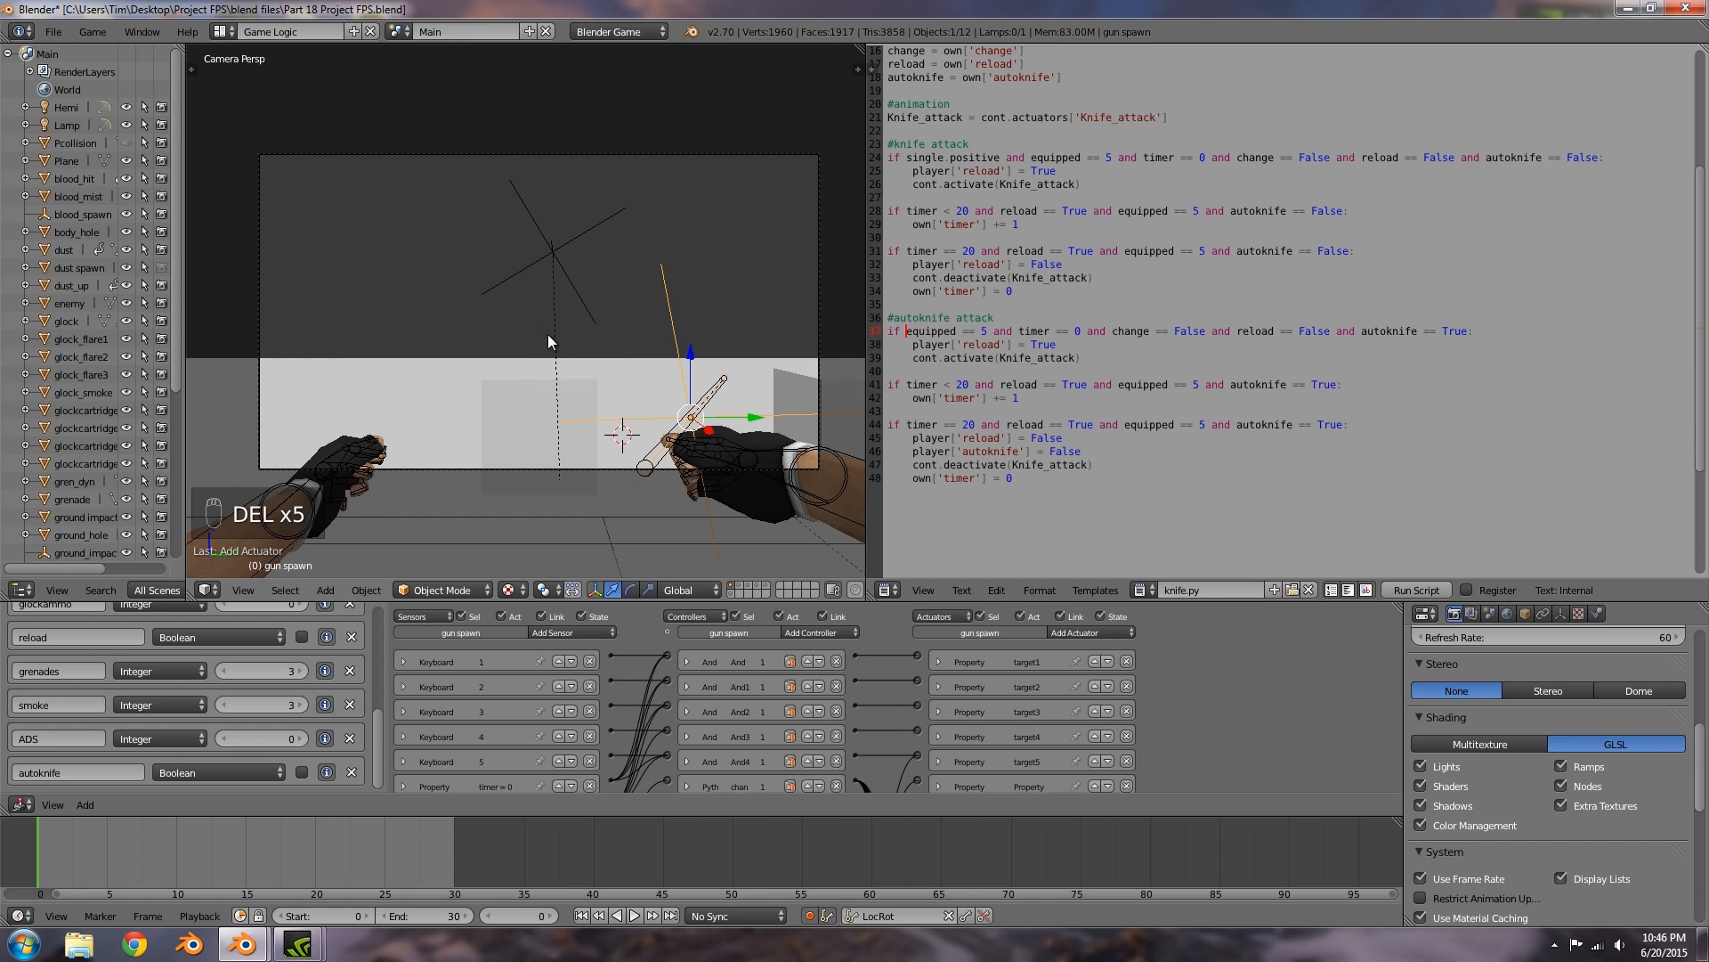
Step: Playtest the autoknife attack without the single.positive check, moving around with the knife equipped, and end the game
key("p")
key("2")
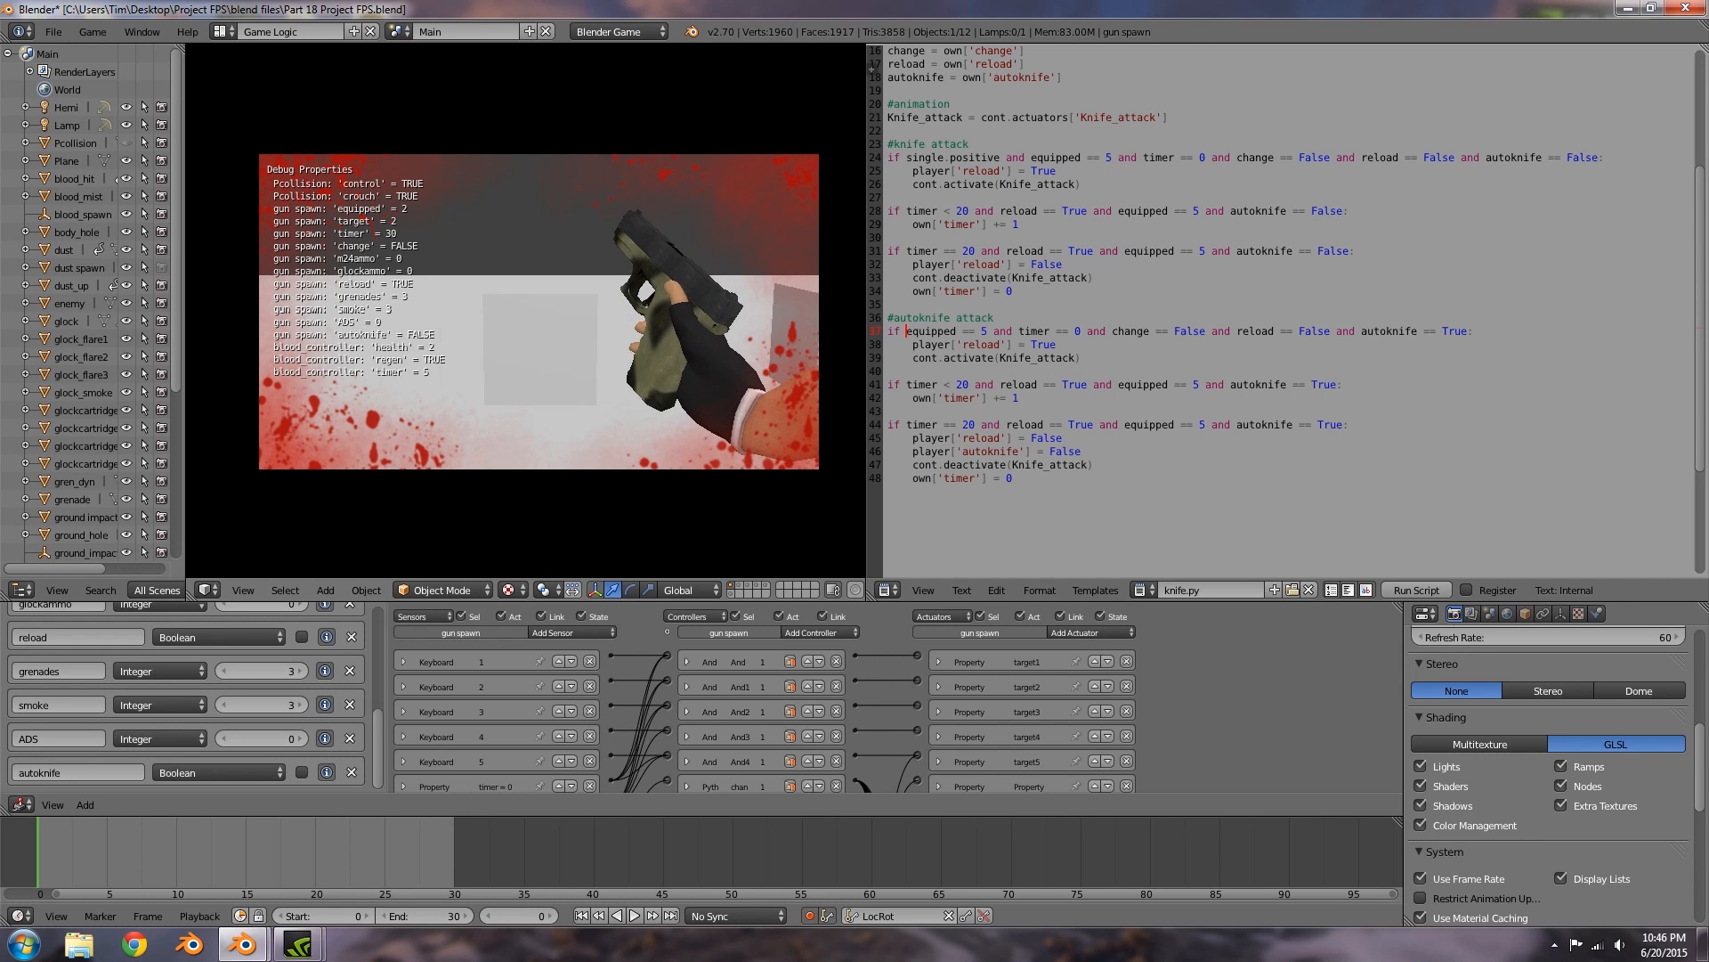
key("5")
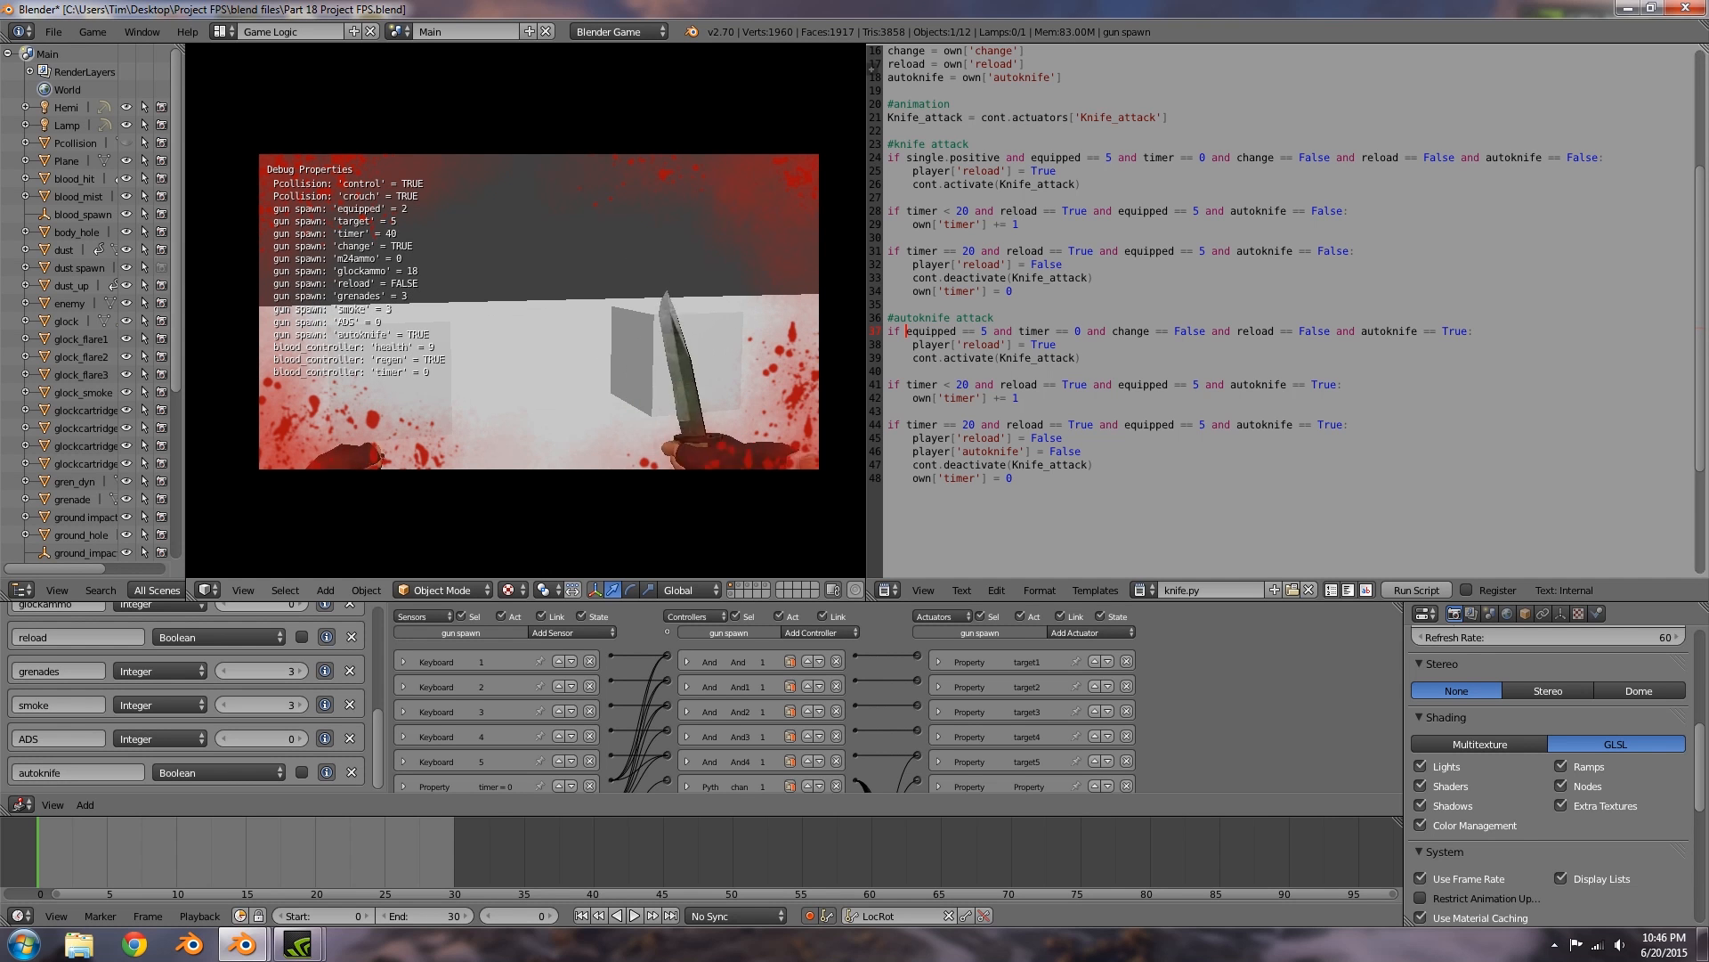
key("w")
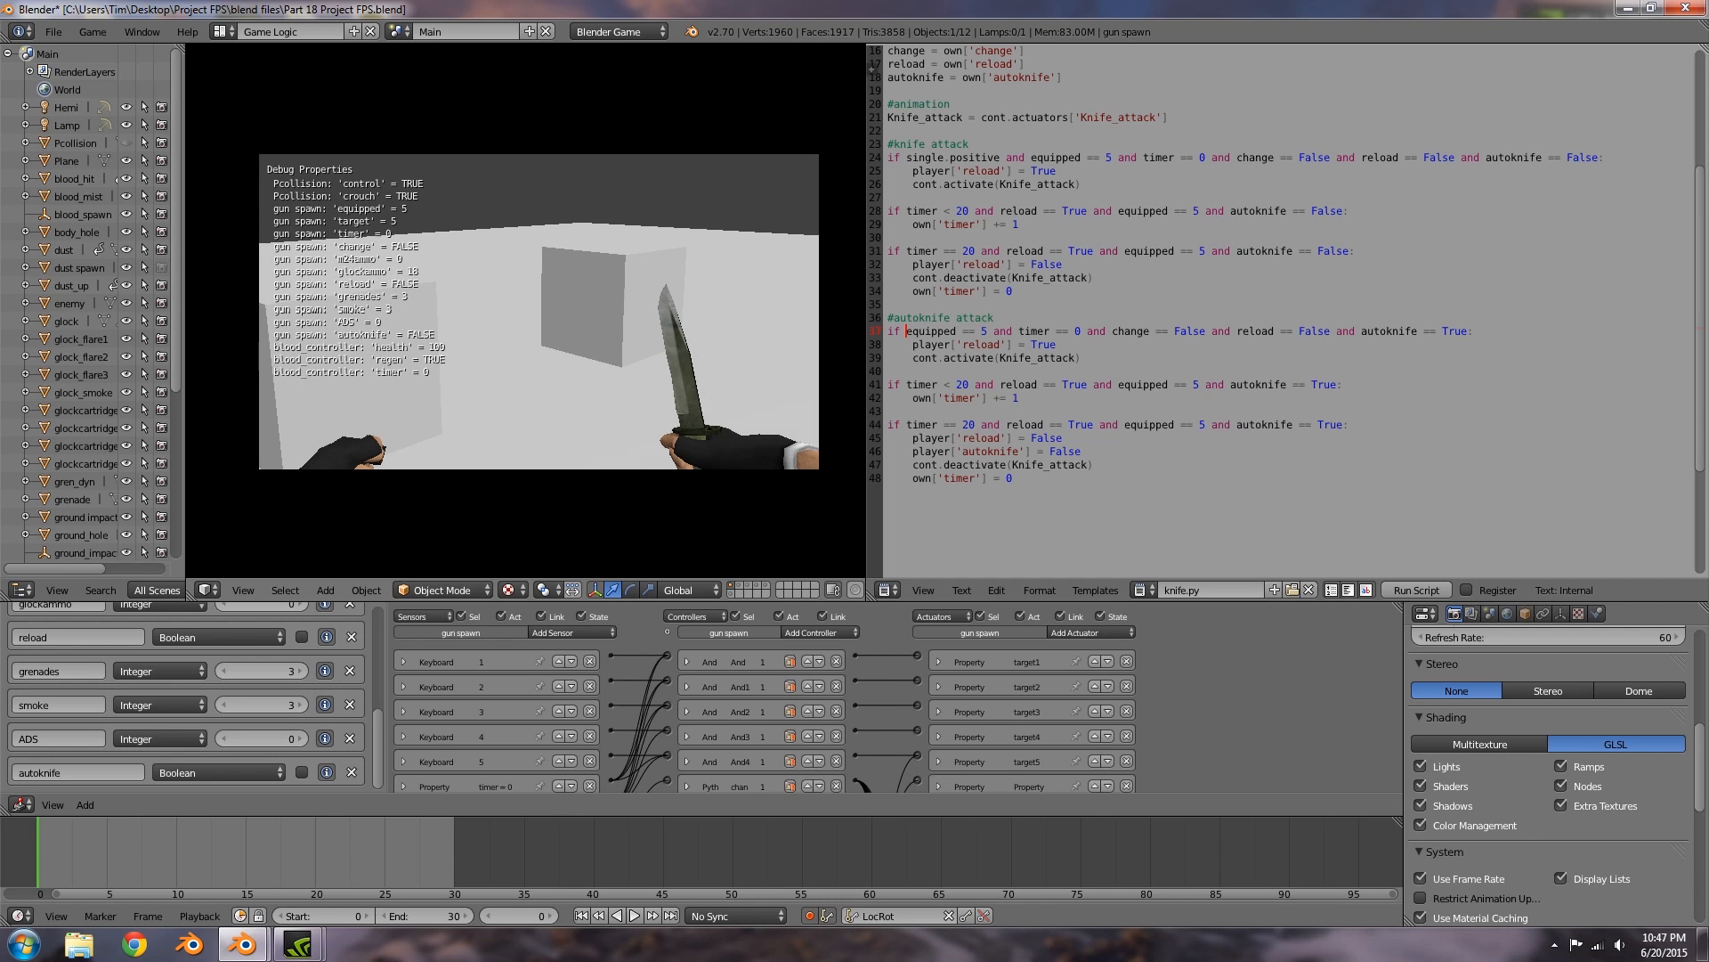
key("Escape")
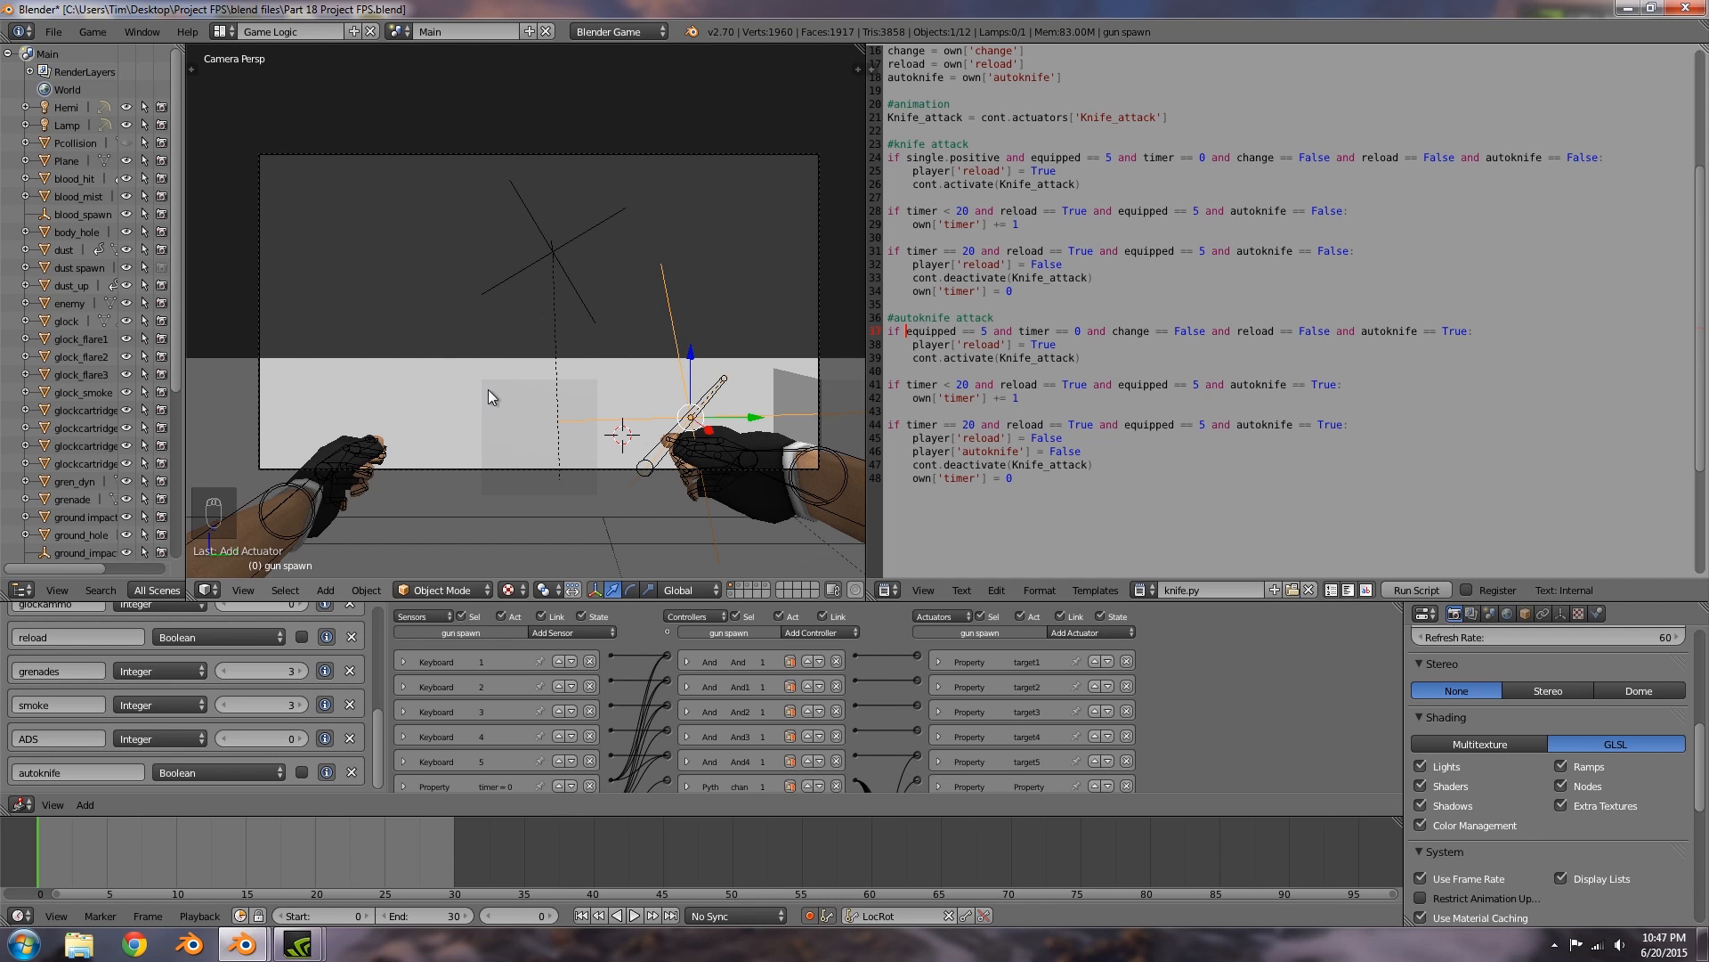
Step: Run the game again and test the change from the pistol to the knife and on to the rifle
key("p")
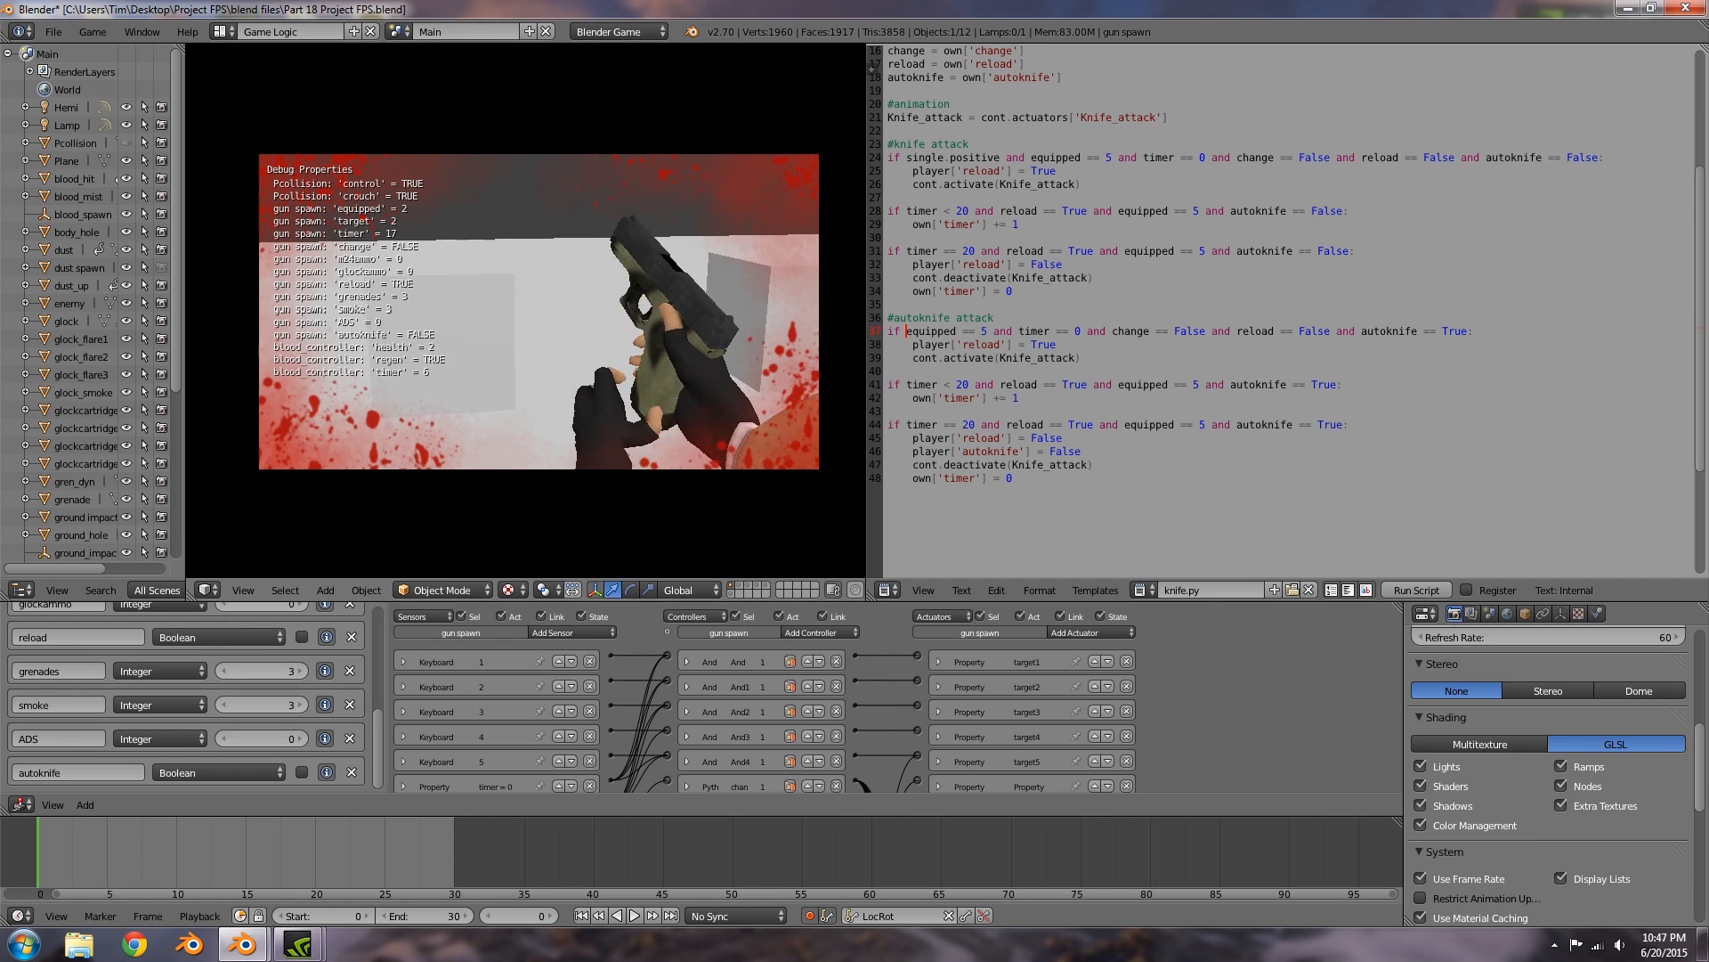
key("5")
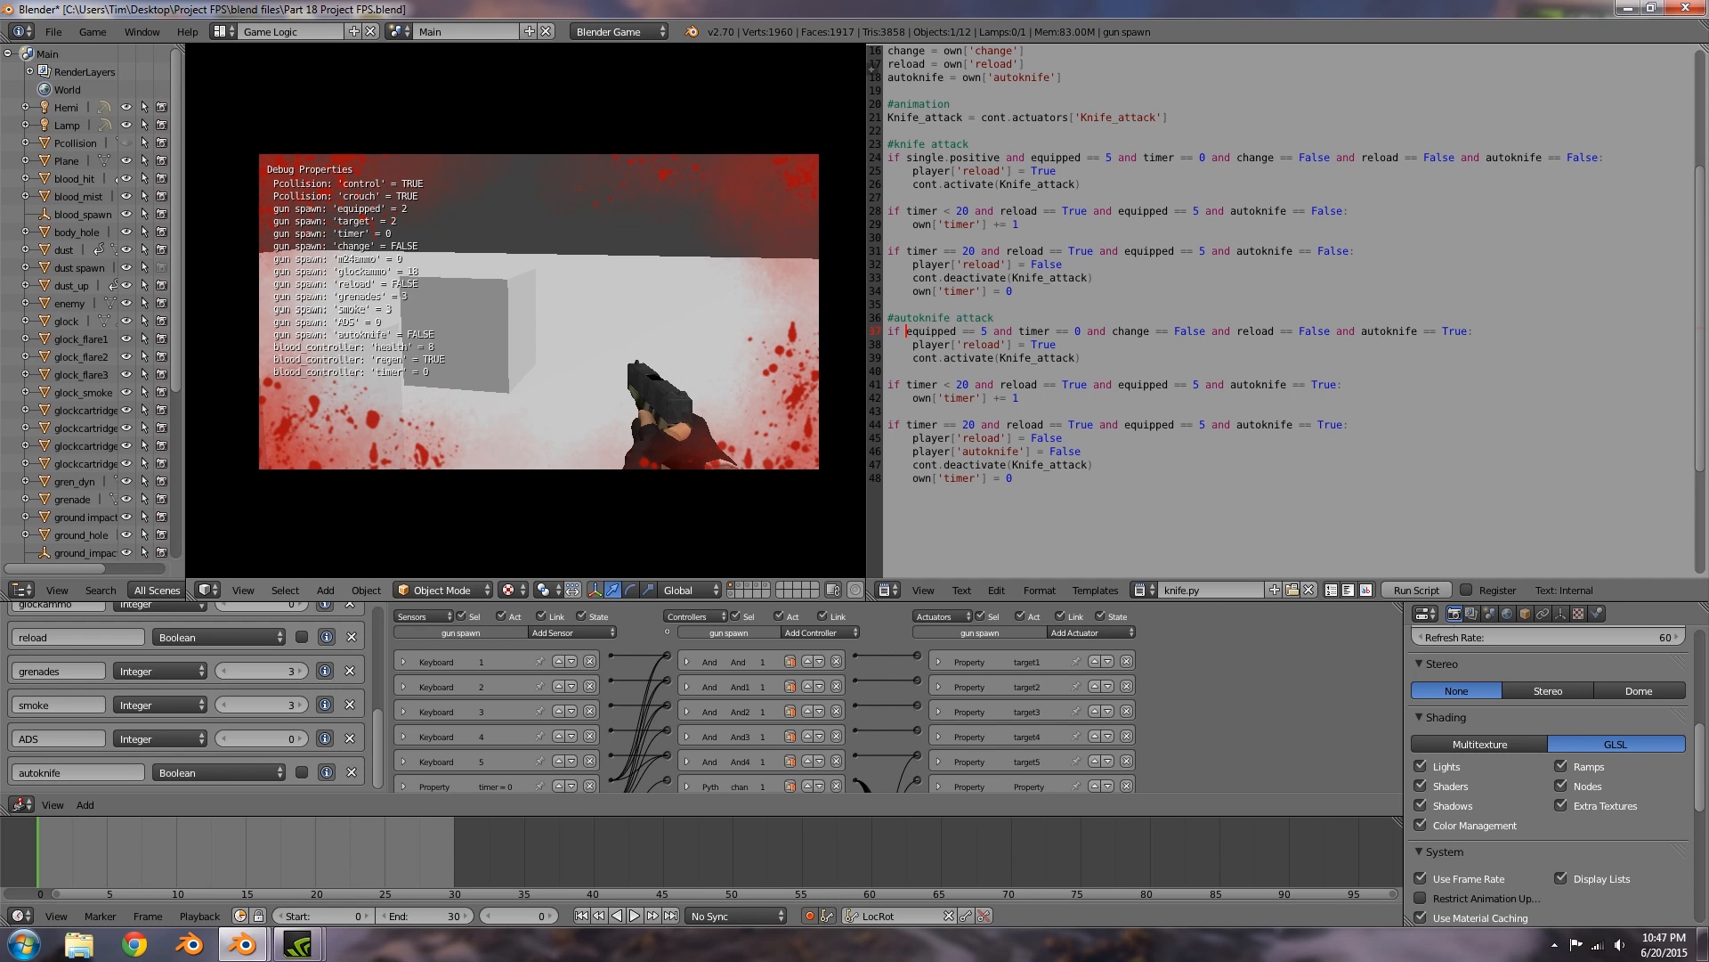
key("w")
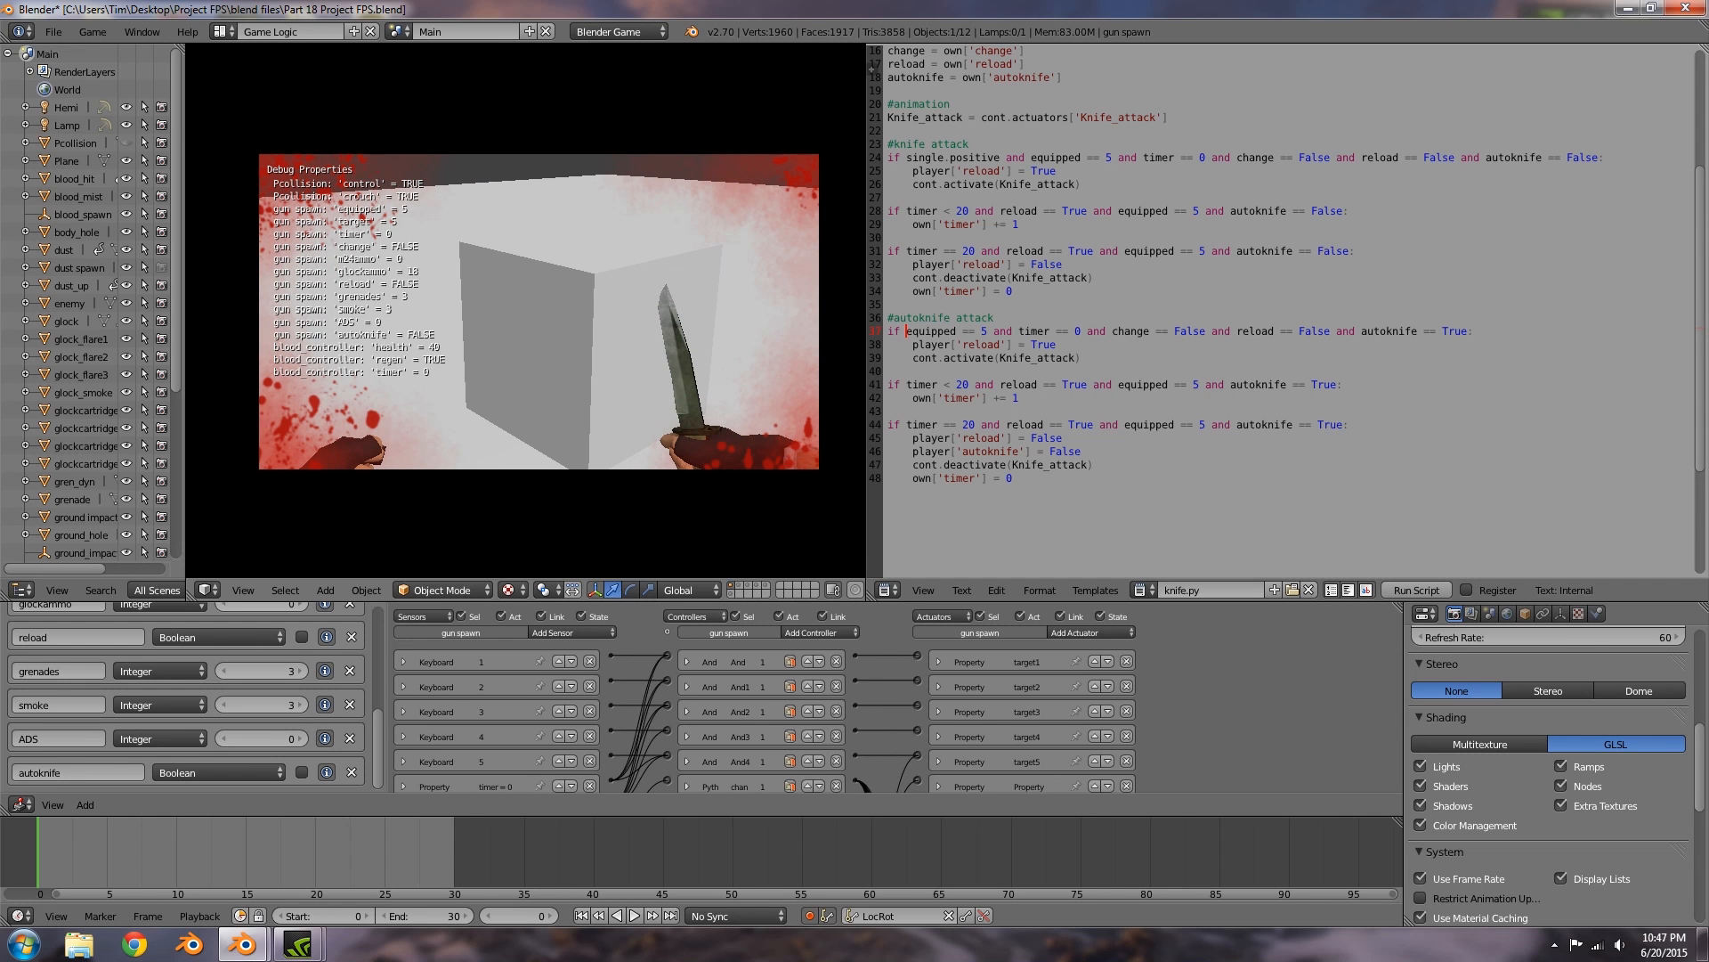
key("1")
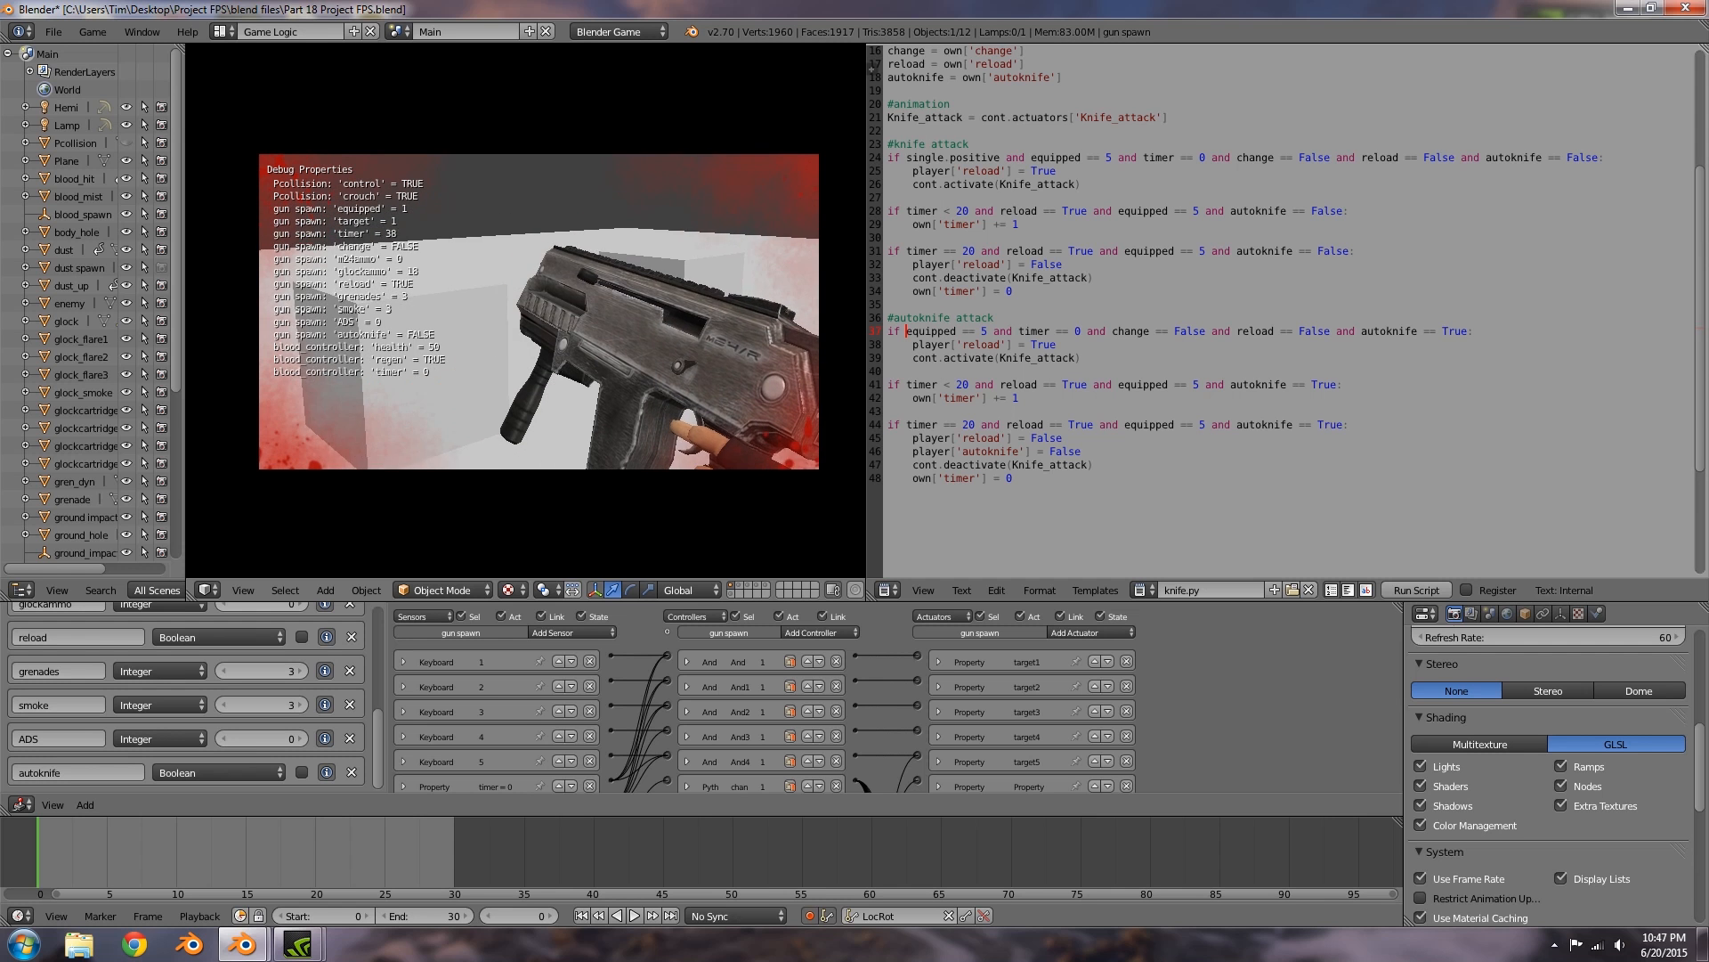
key("a")
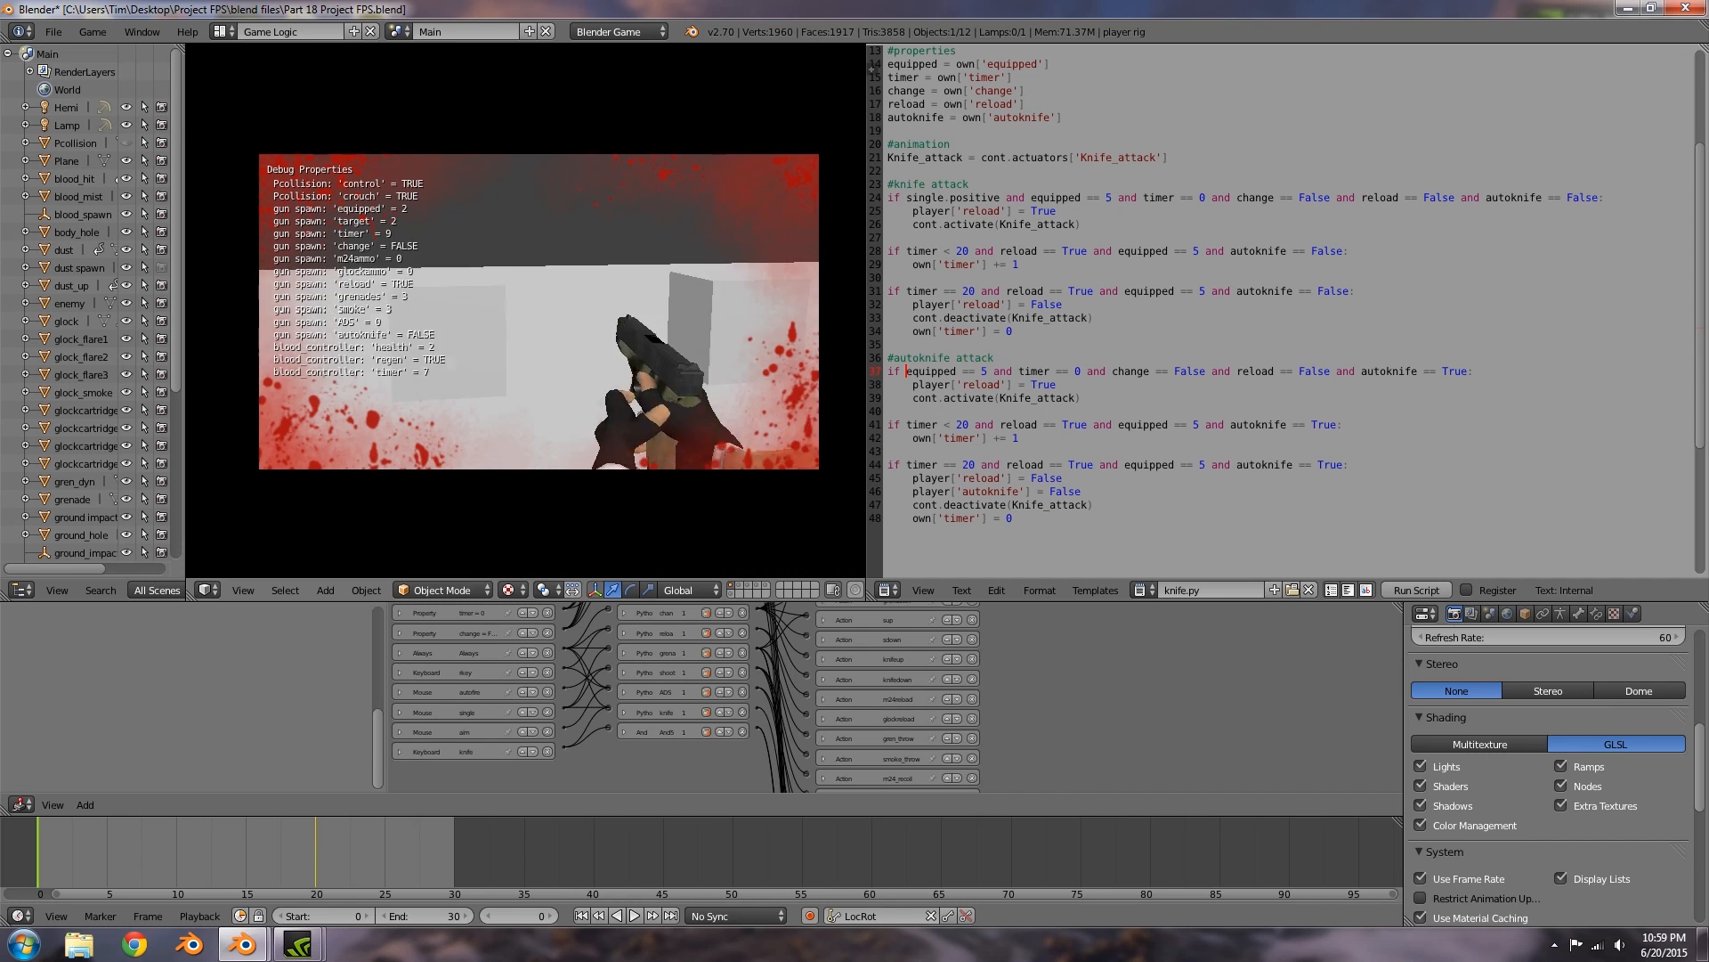
Step: Playtest the autoknife quick attack and the normal knife attack while moving around the cube in the running game
key("v")
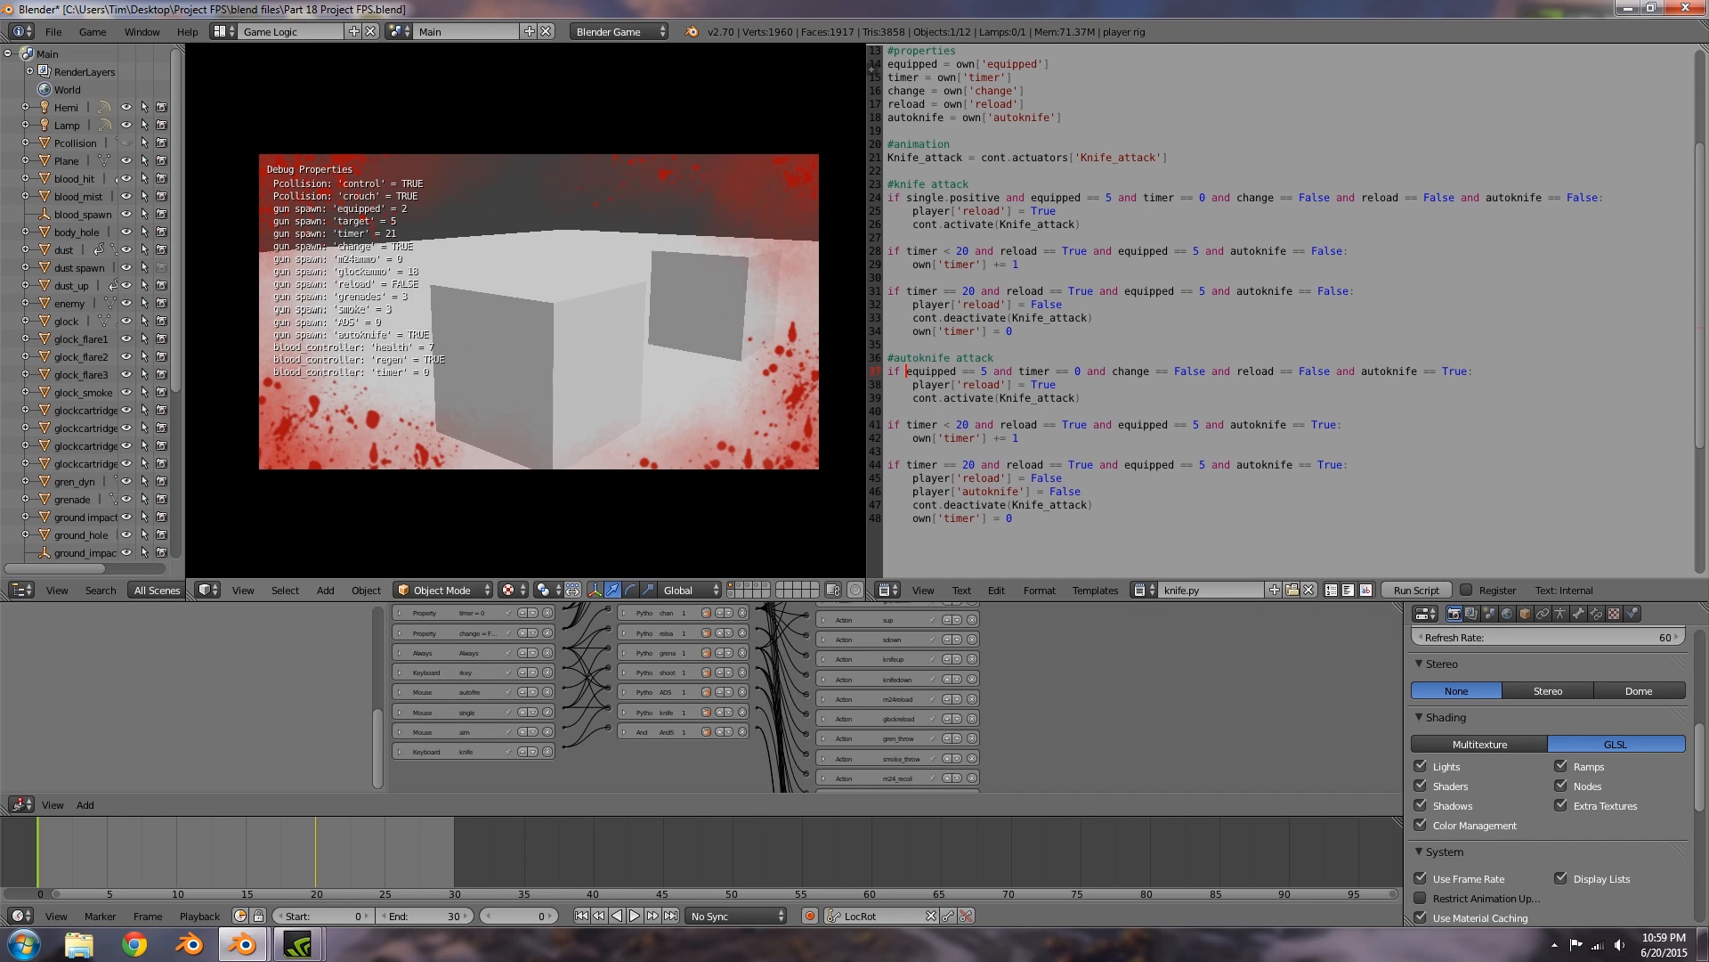
key("w")
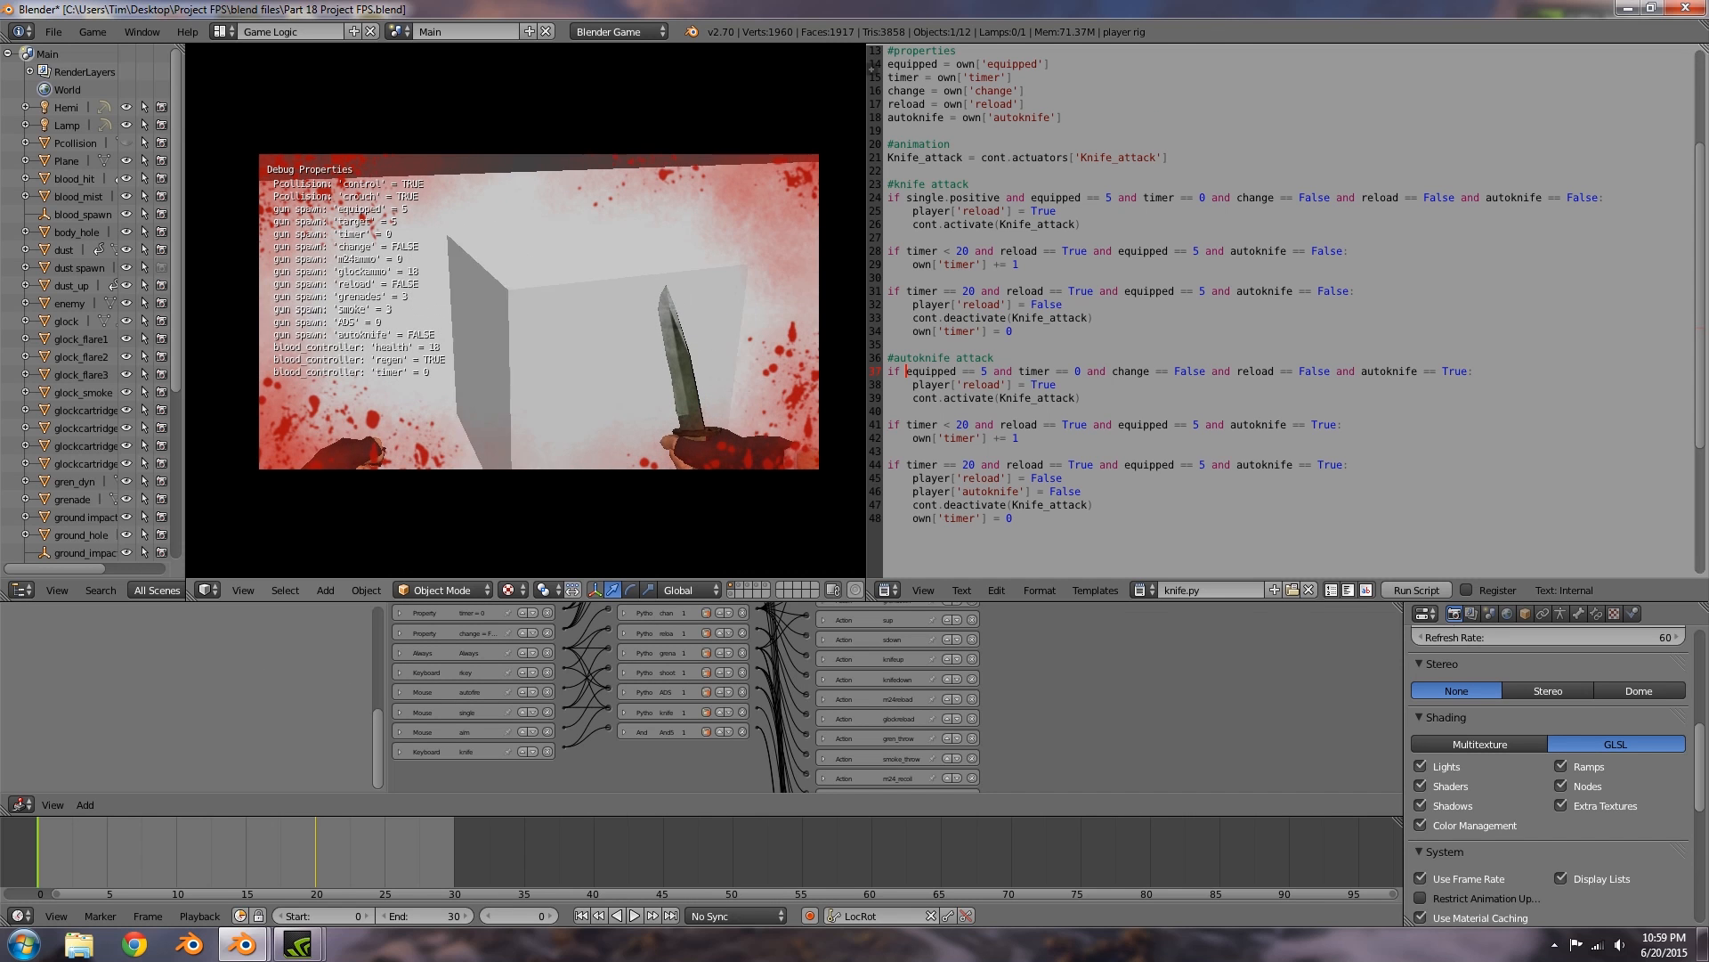
key("s")
left_click(538, 311)
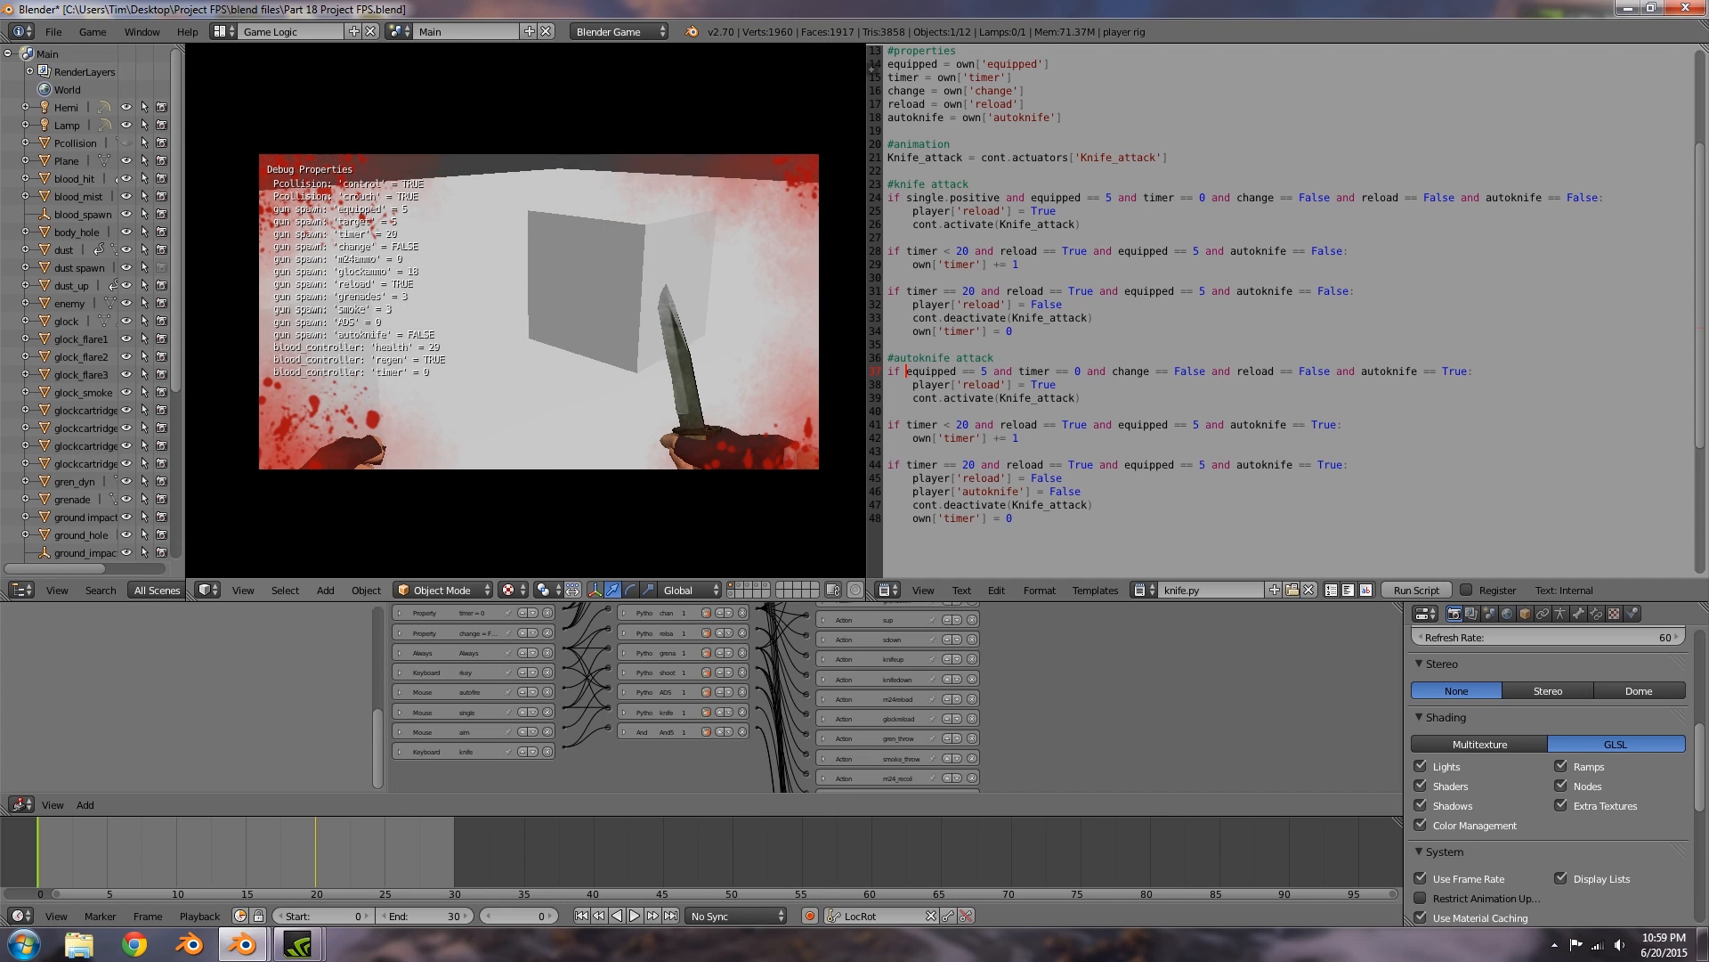
key("w")
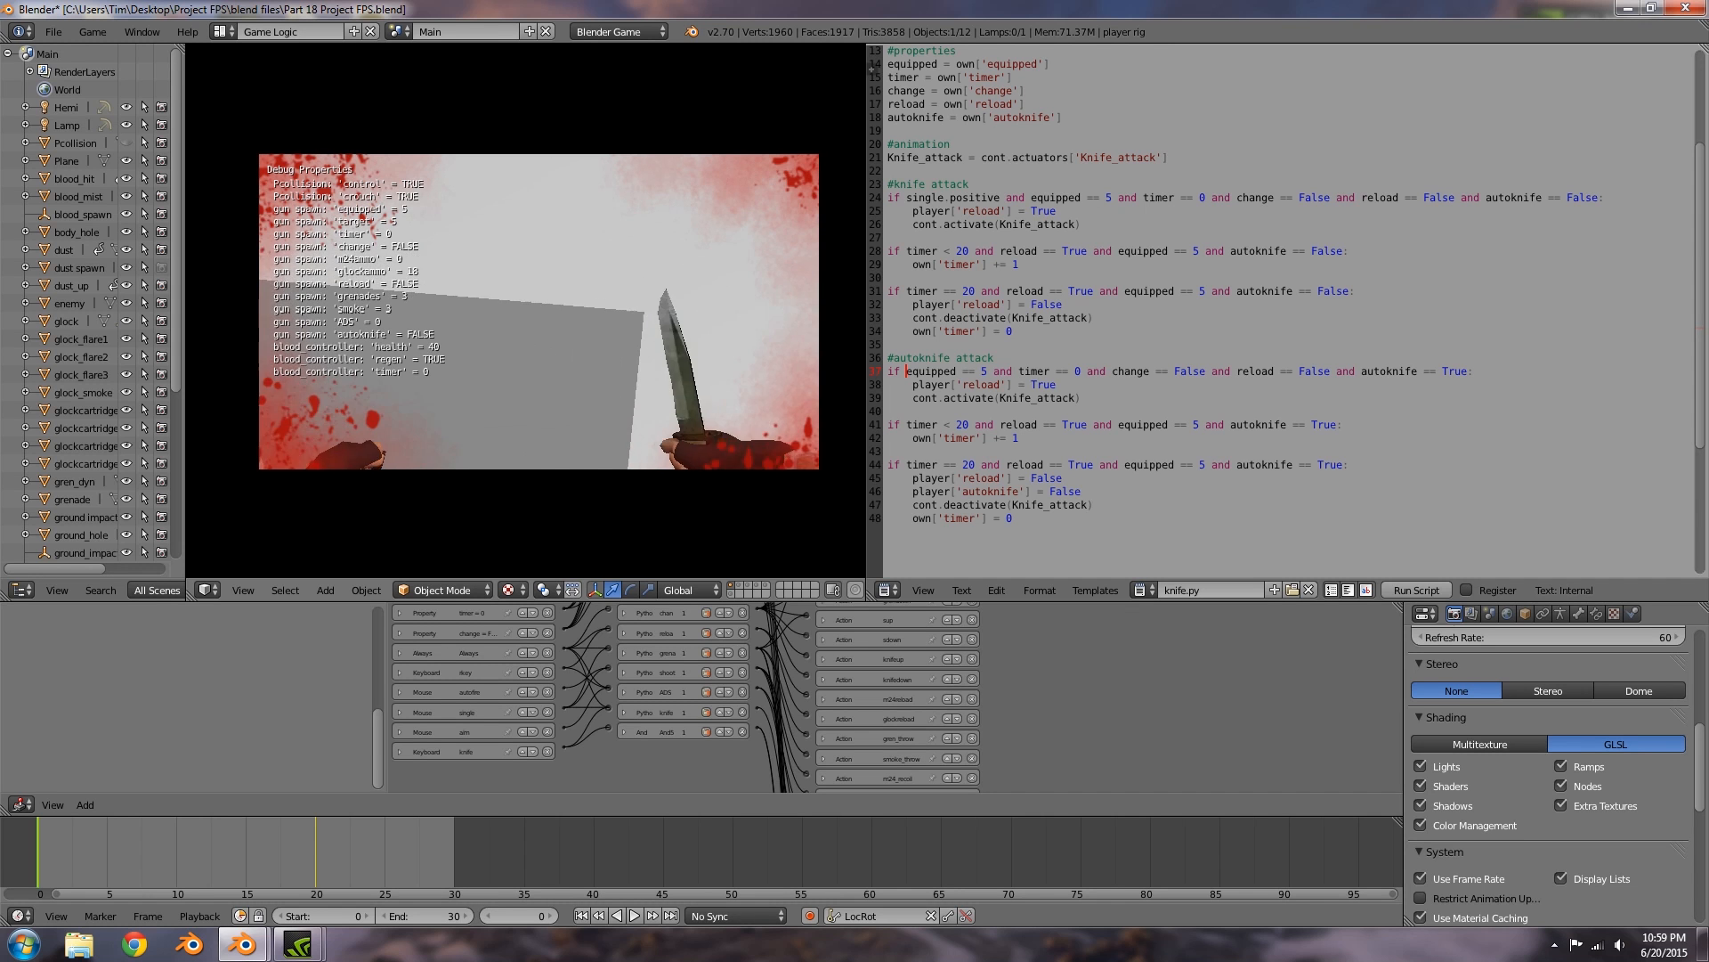
key("d")
key("s")
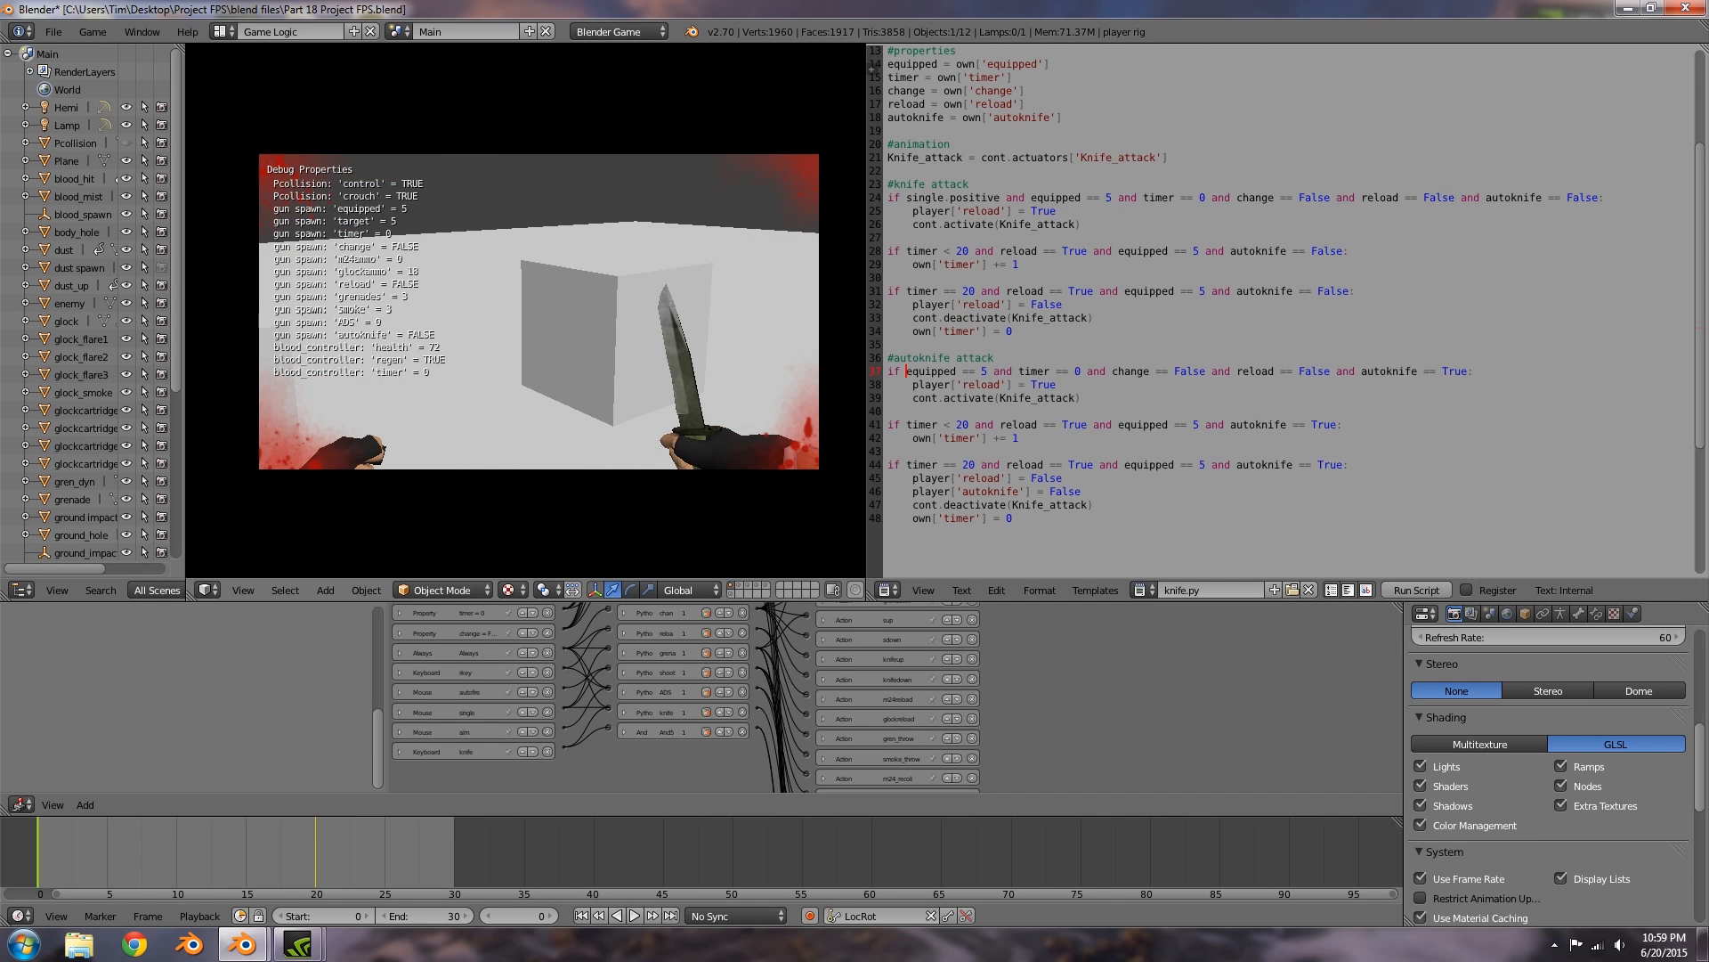
key("w")
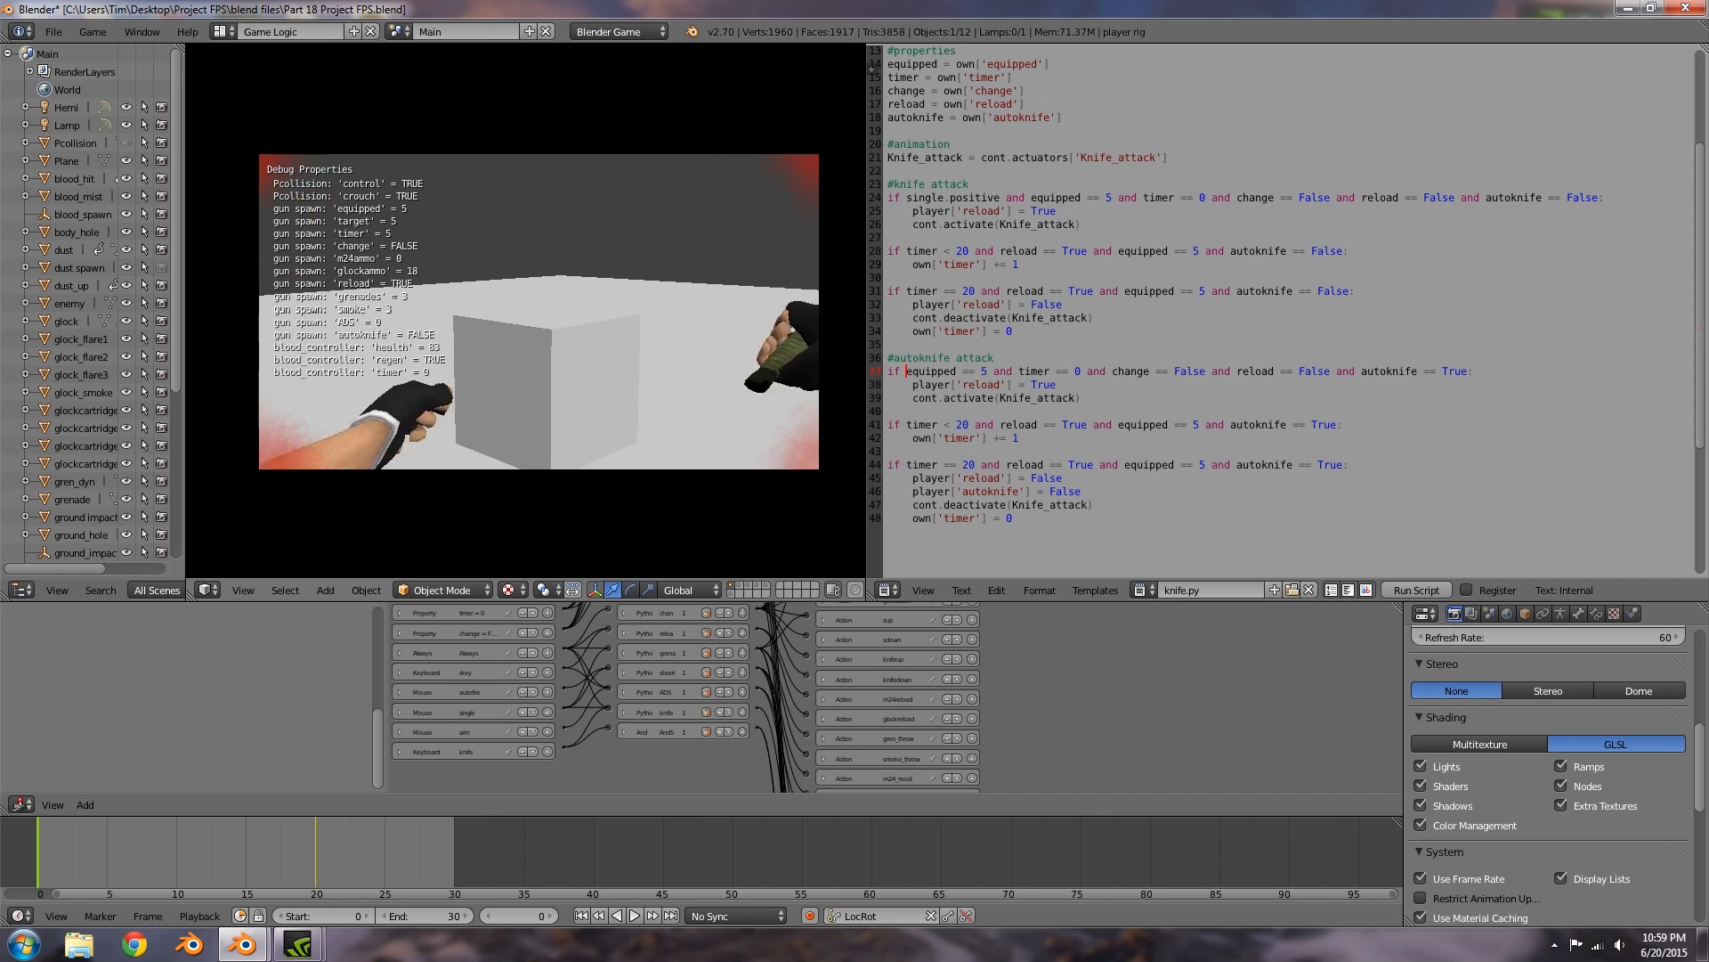
key("d")
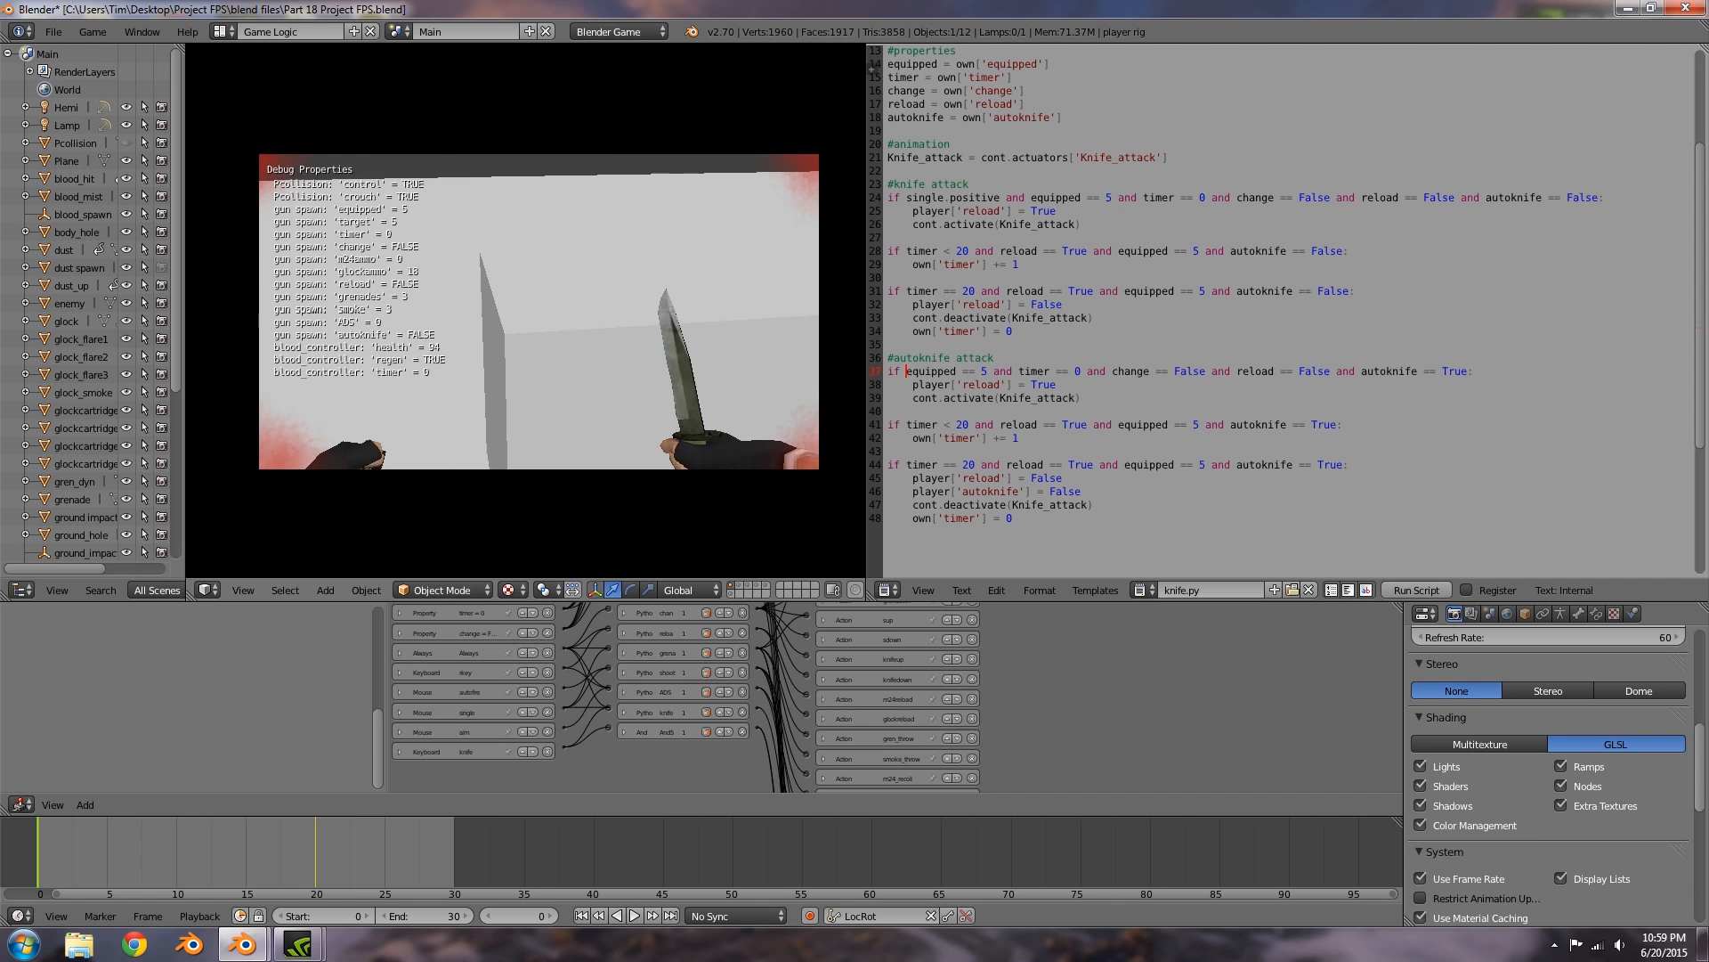
key("d")
key("s")
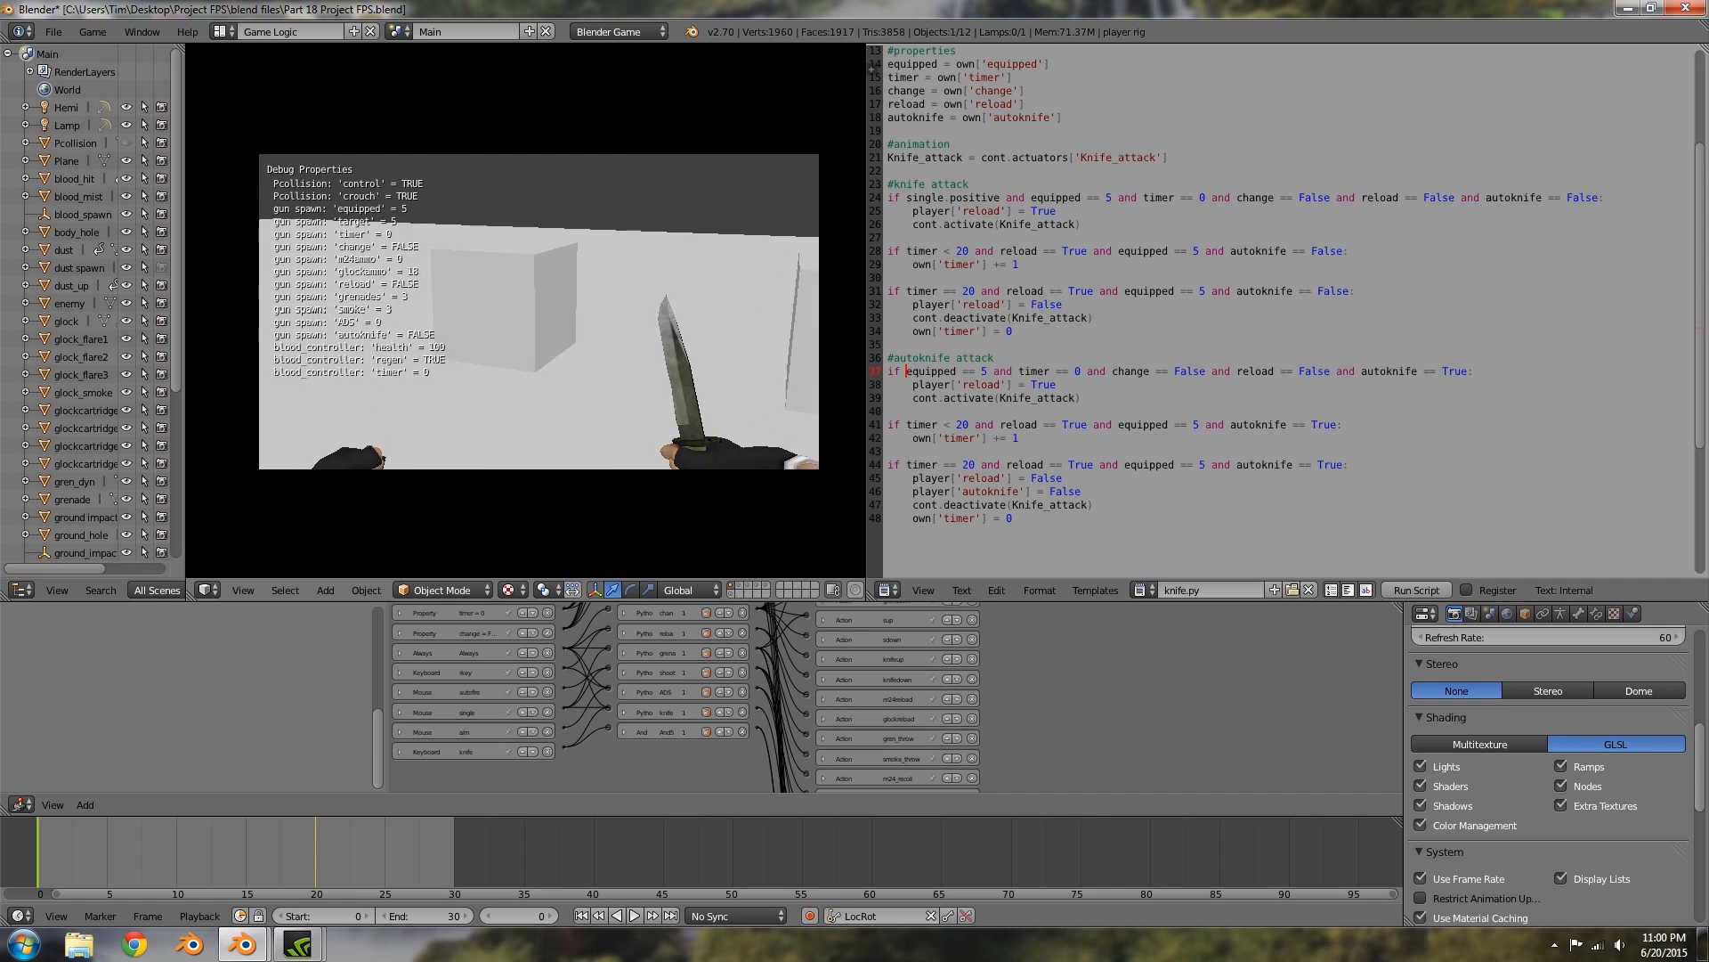
key("a")
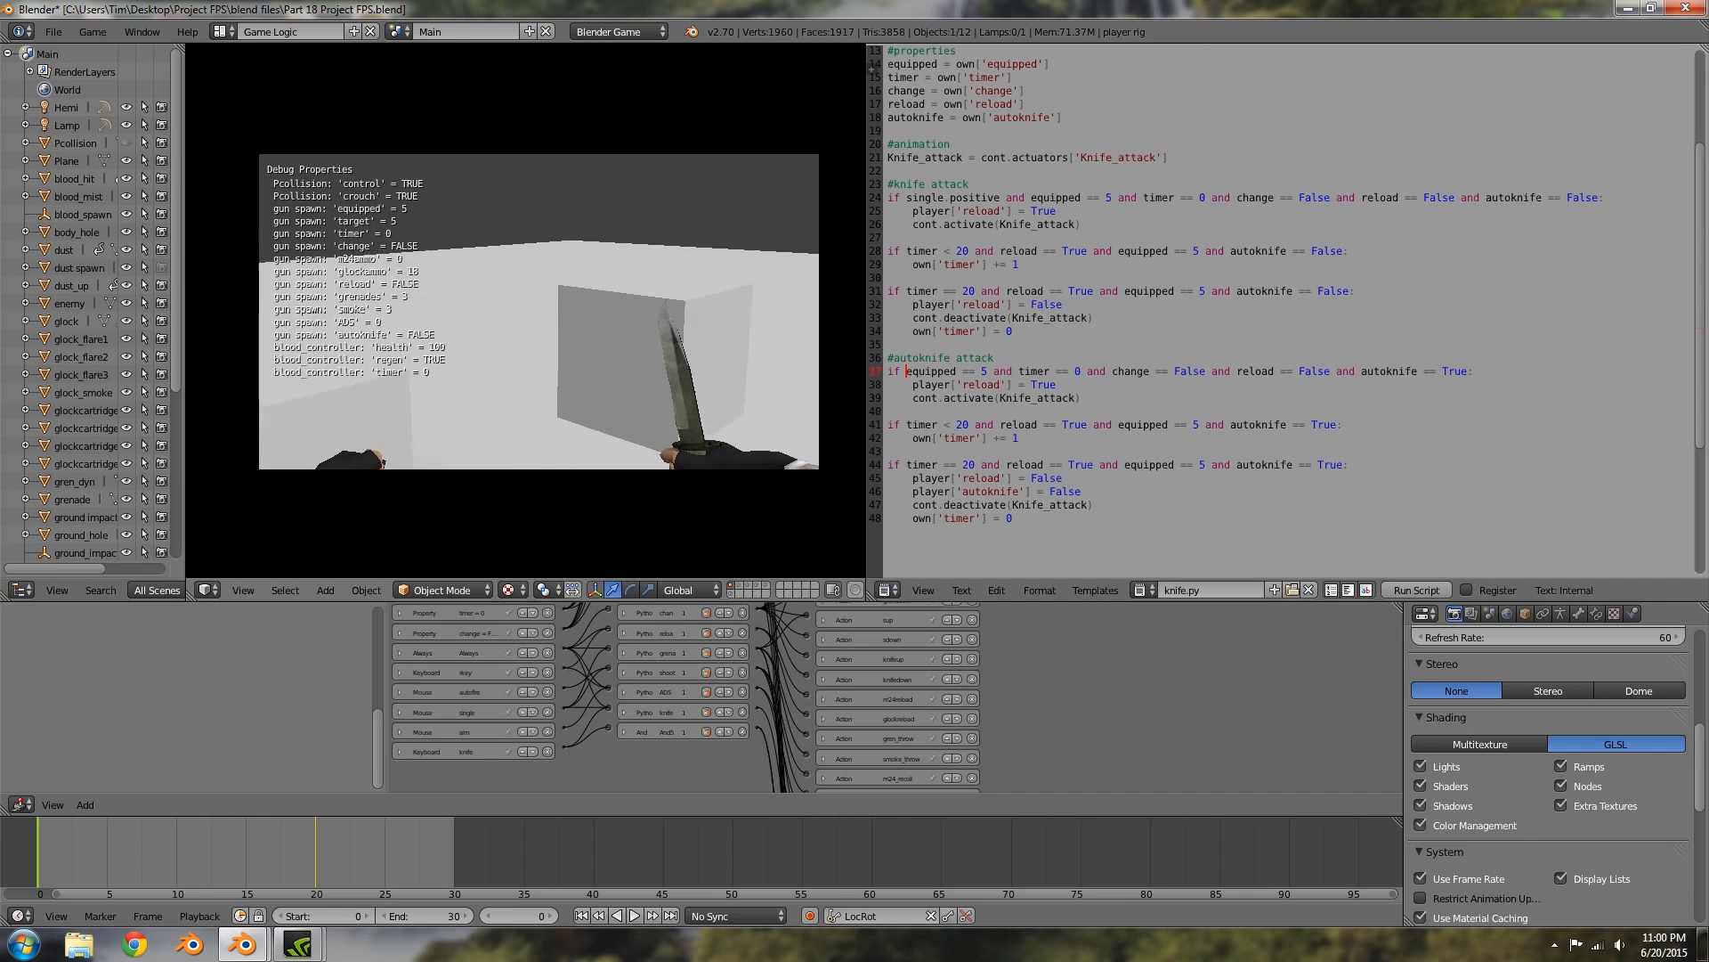